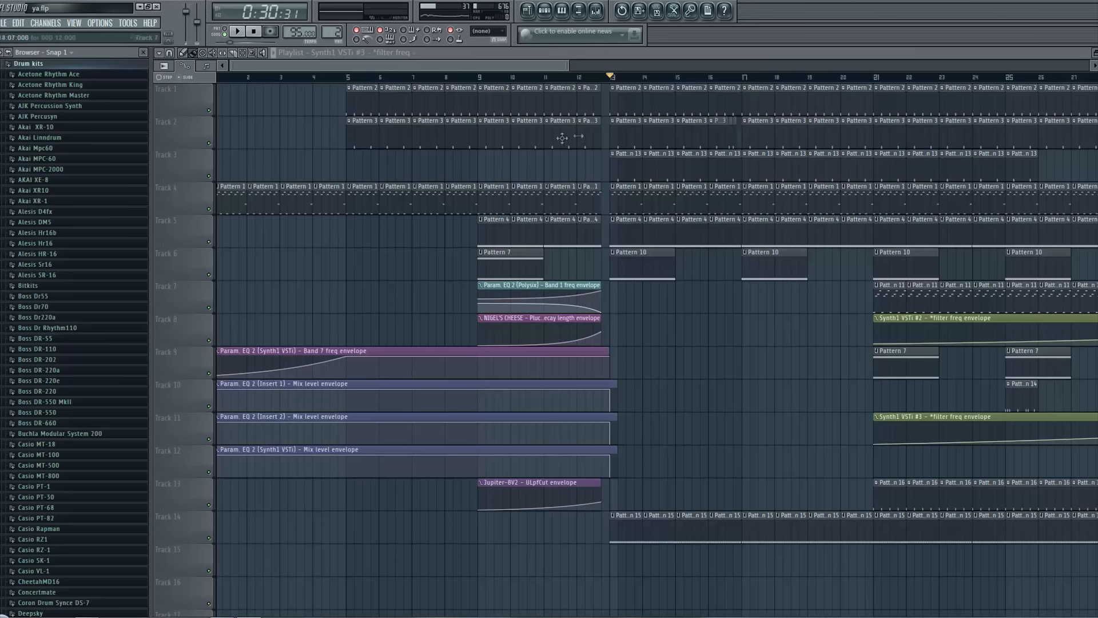
# Play back the finished arrangement in the playlist from bar 13 and from bar 29
pyautogui.press('space')
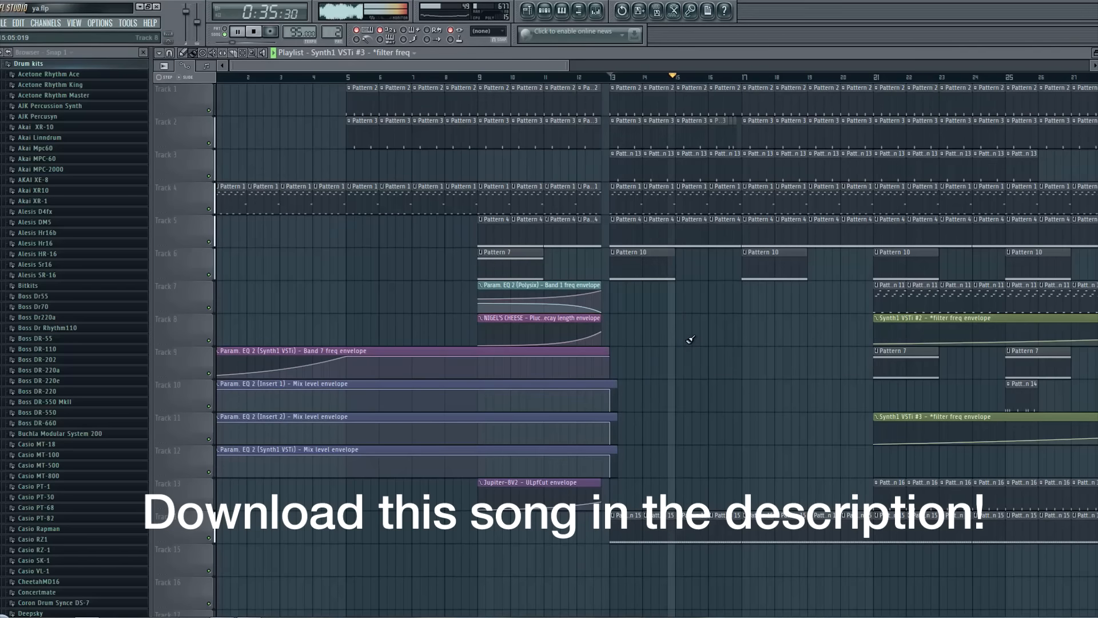
pyautogui.moveTo(500, 67); pyautogui.dragTo(596, 138)
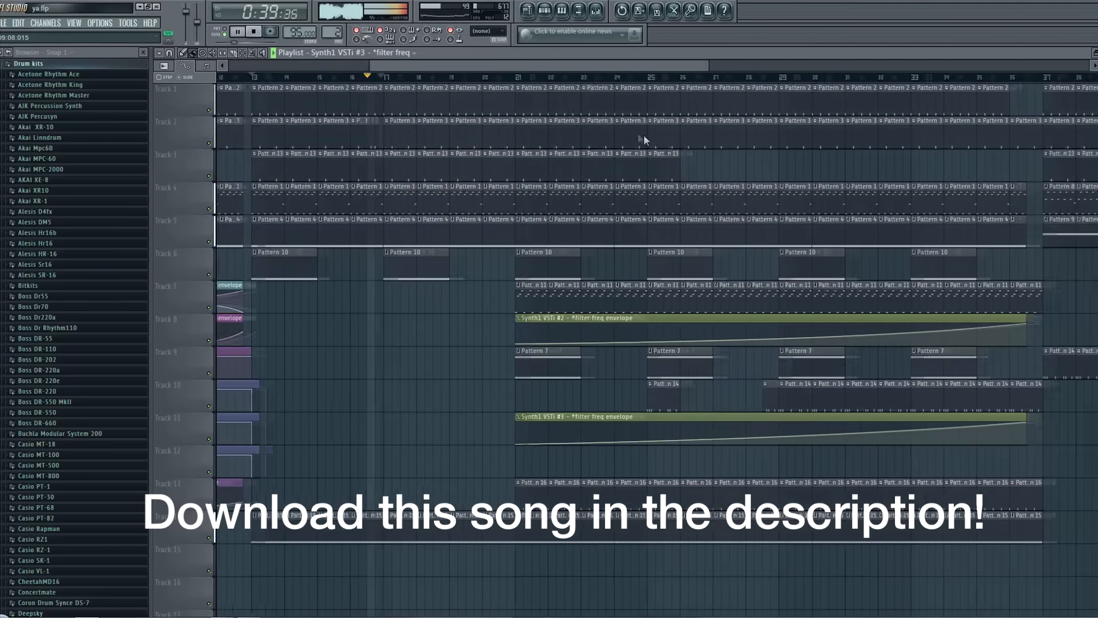
pyautogui.moveTo(629, 60); pyautogui.dragTo(720, 82)
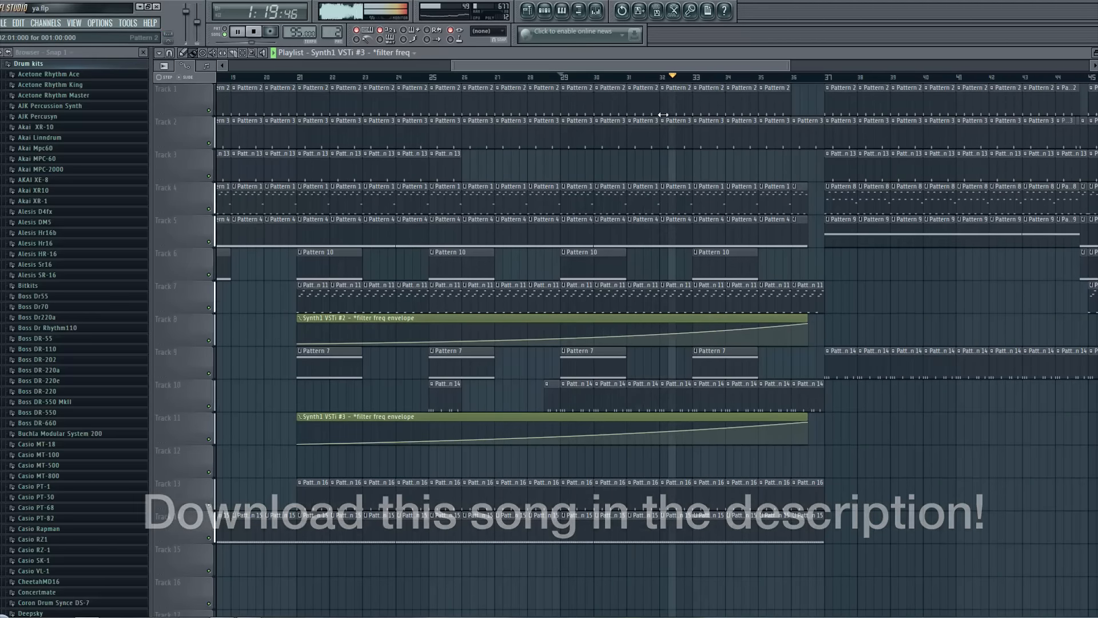
pyautogui.press('space')
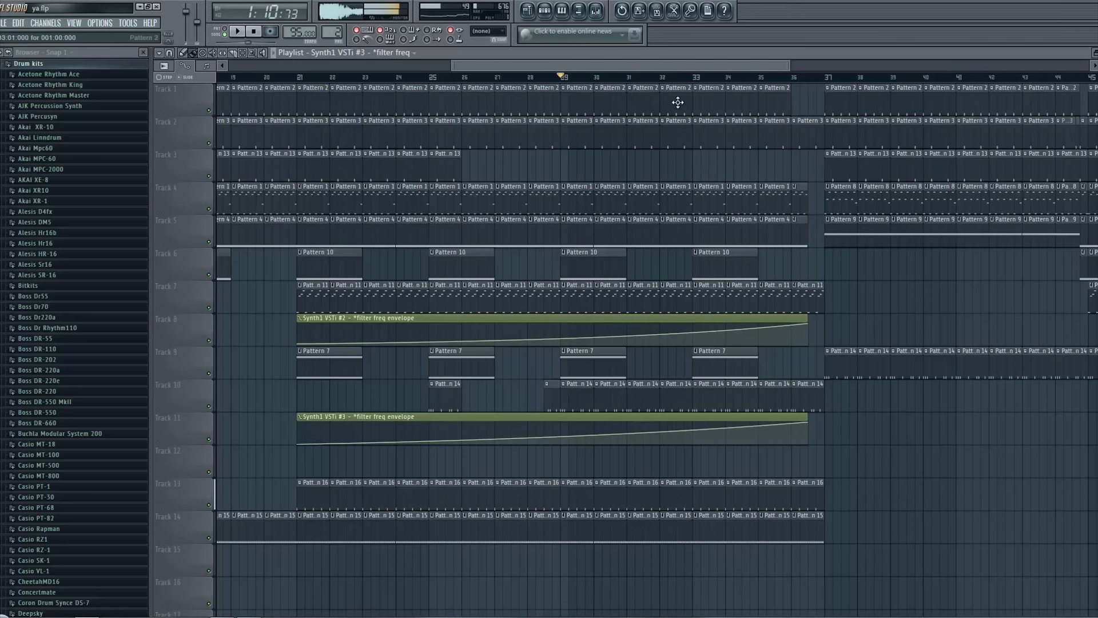
pyautogui.moveTo(700, 66); pyautogui.dragTo(469, 119)
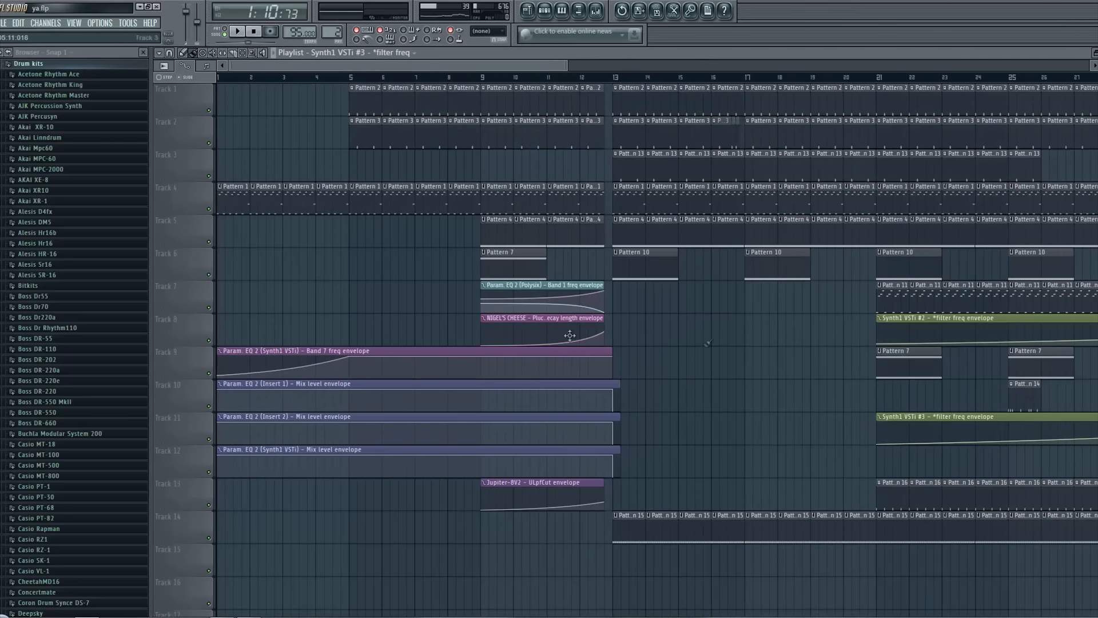
# Close the ya.flp playlist and start a new empty project
pyautogui.click(1097, 52)
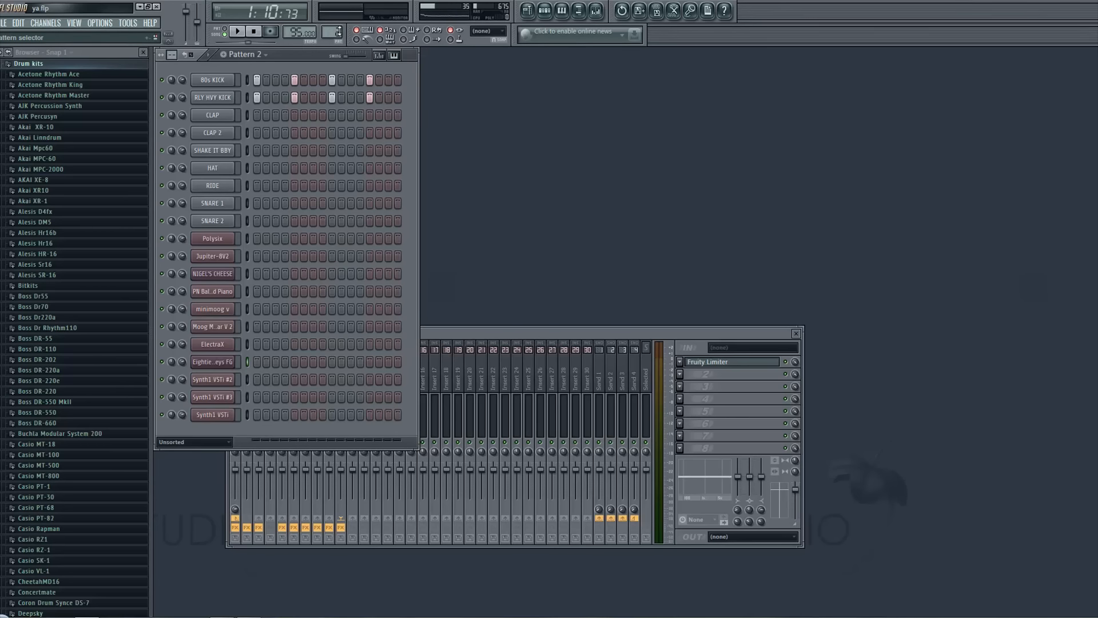
pyautogui.scroll(-1, 339, 30)
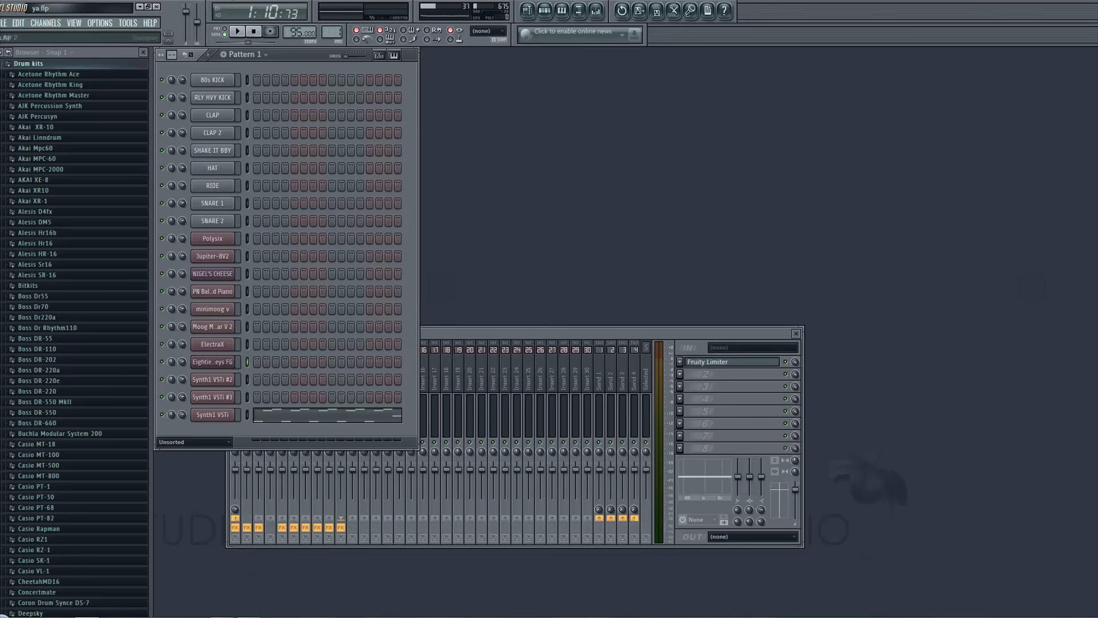
pyautogui.click(3, 23)
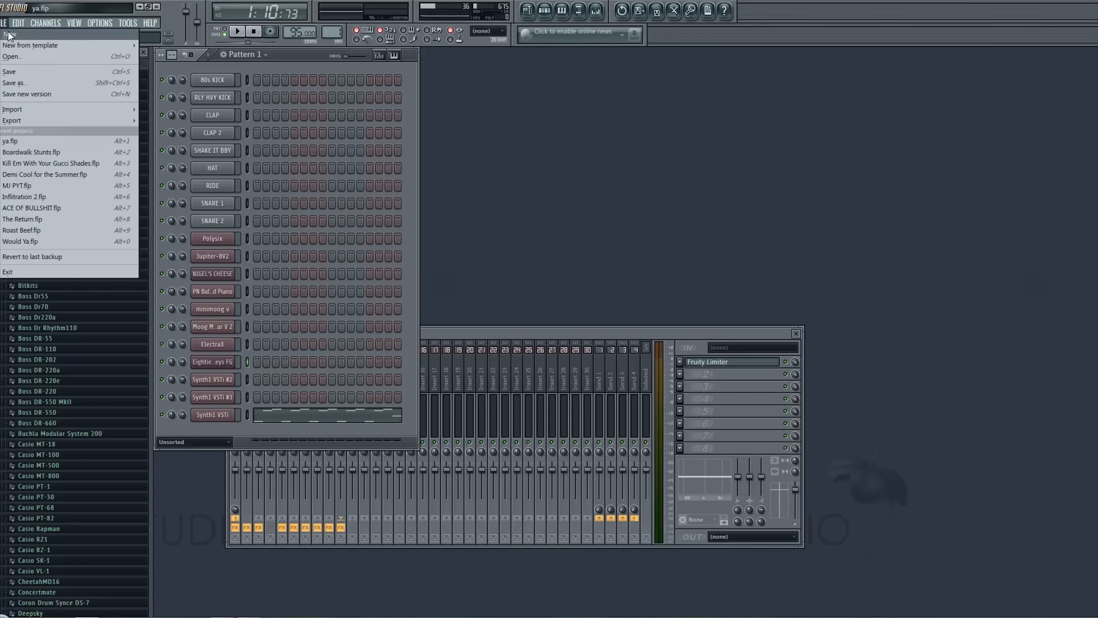
pyautogui.click(8, 36)
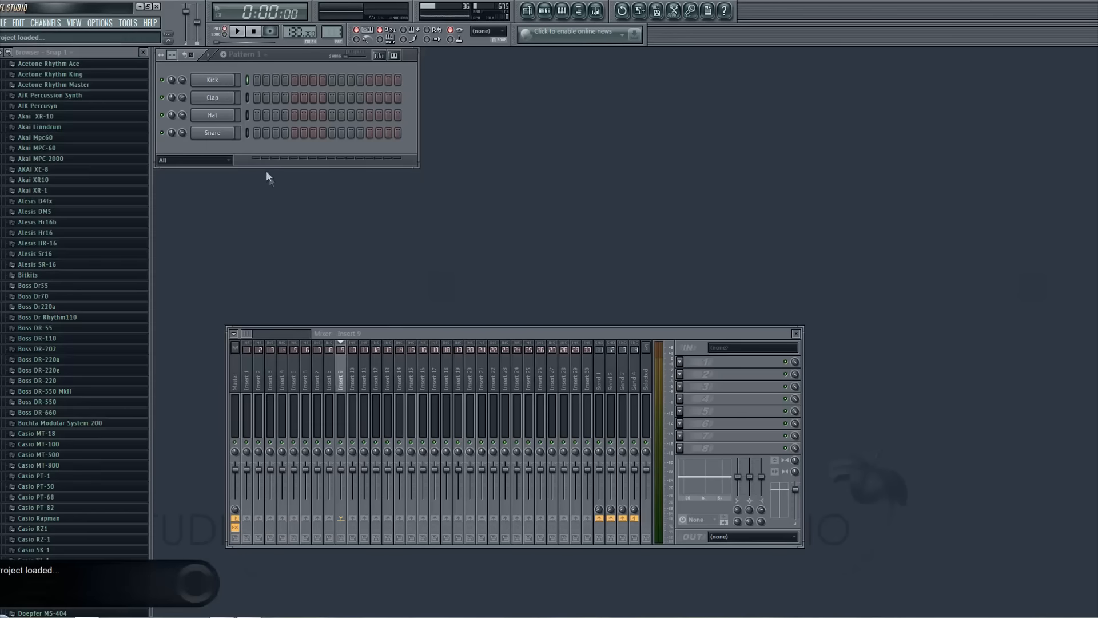
# Insert a Synth1 VST channel above the Snare channel, close the mixer and move the synth window clear of the channel list
pyautogui.rightClick(225, 137)
pyautogui.moveTo(273, 255)
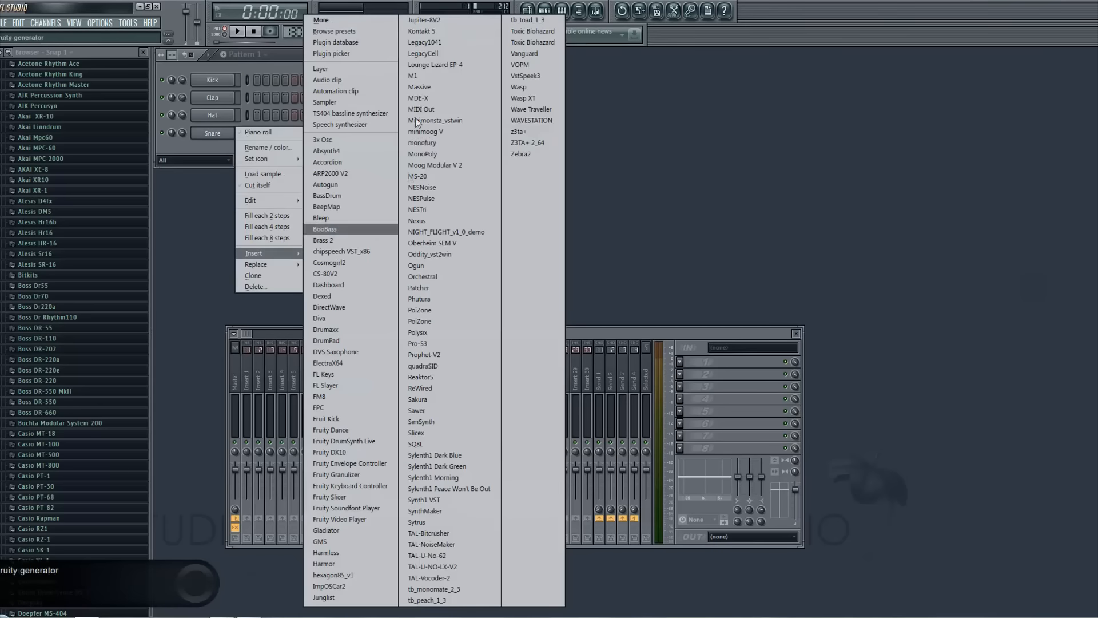
pyautogui.click(441, 500)
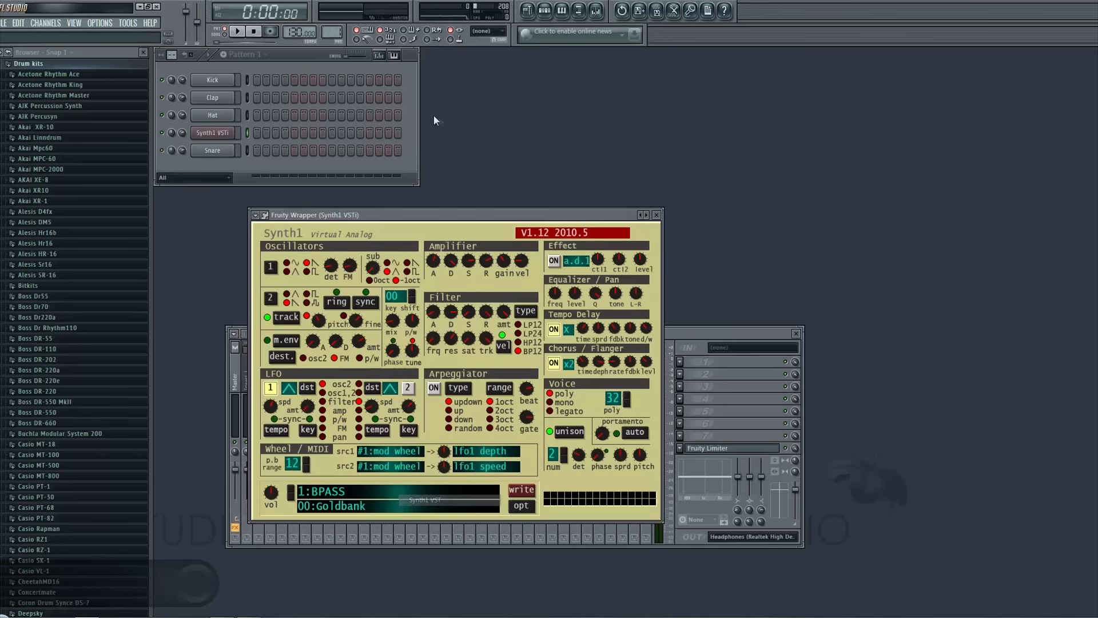
pyautogui.click(795, 334)
pyautogui.moveTo(511, 215); pyautogui.dragTo(674, 182)
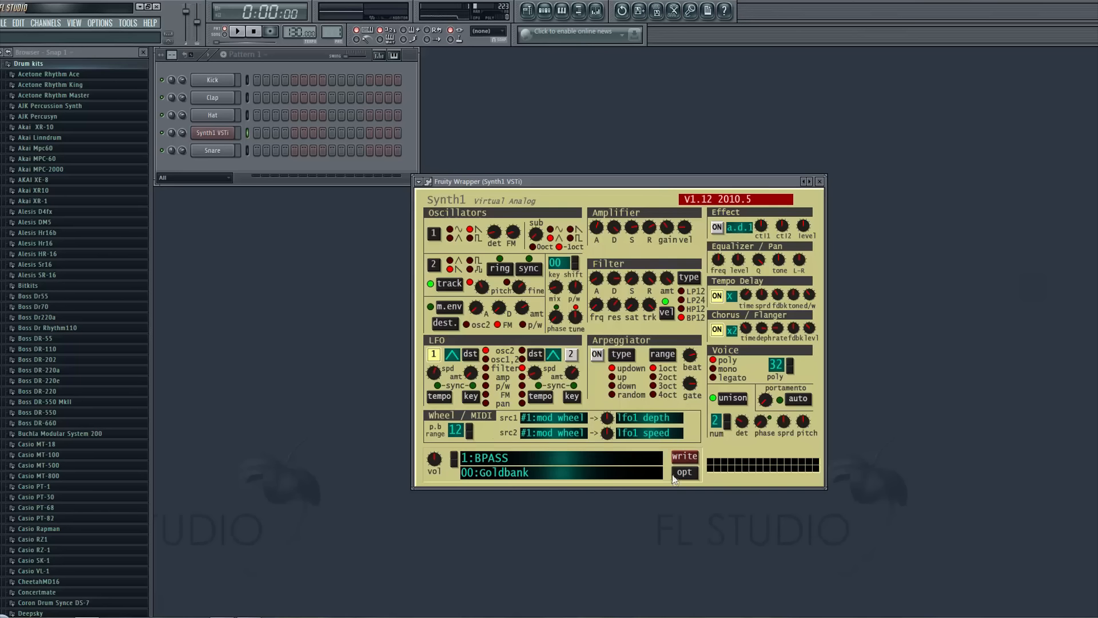
# Check Synth1's program bank folders in its options and load the preset 15:OVERDRIVE from Goldbank
pyautogui.click(689, 479)
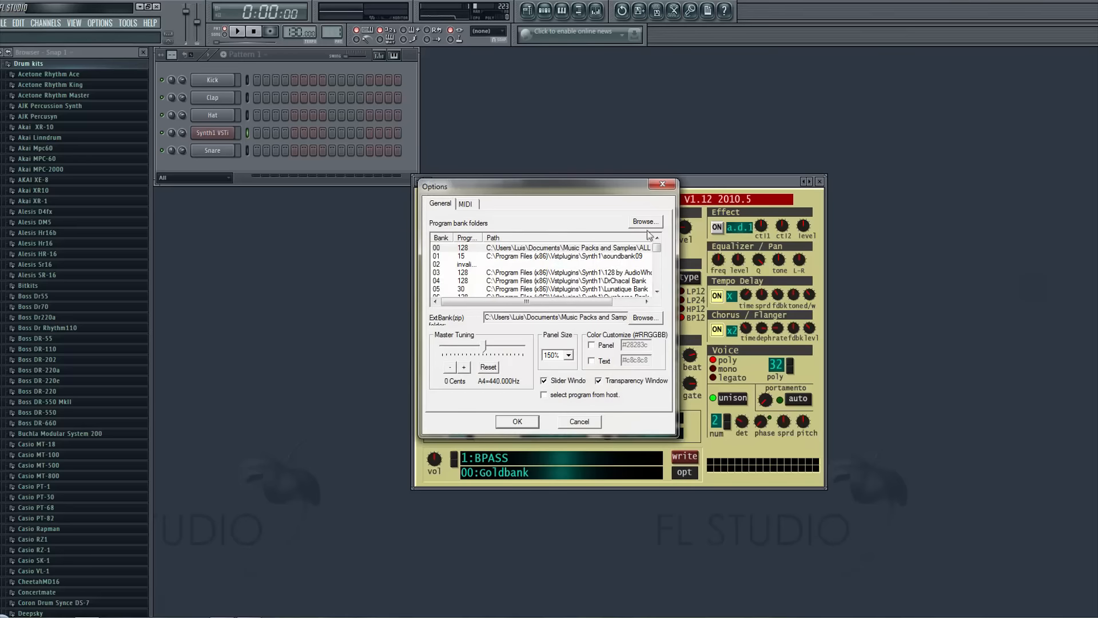
pyautogui.moveTo(655, 249); pyautogui.dragTo(656, 249)
pyautogui.click(662, 186)
pyautogui.click(491, 466)
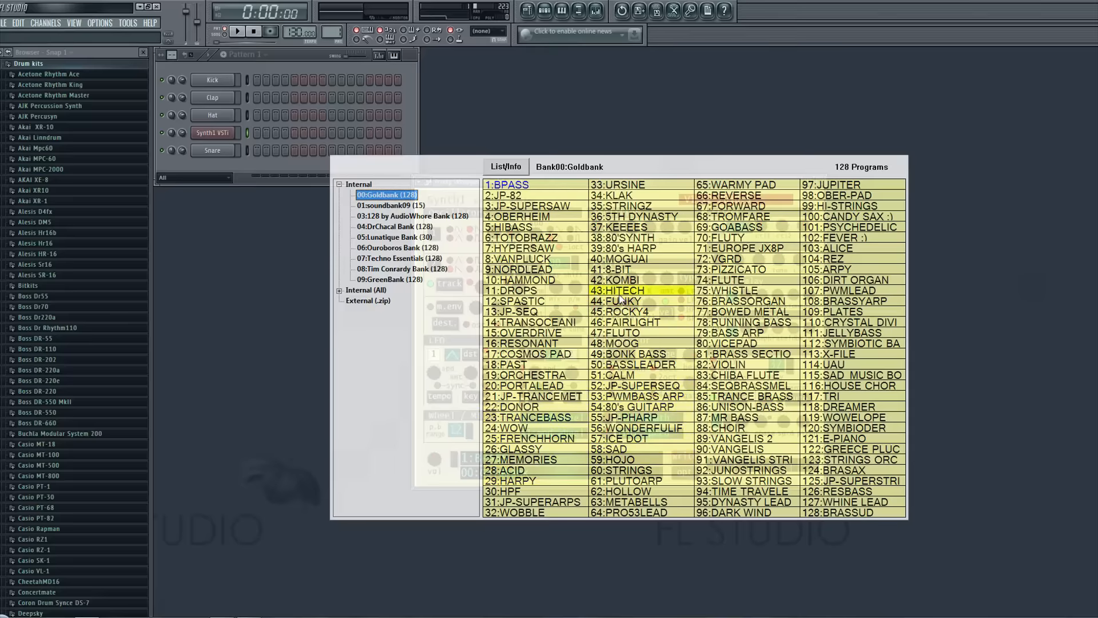
pyautogui.click(521, 332)
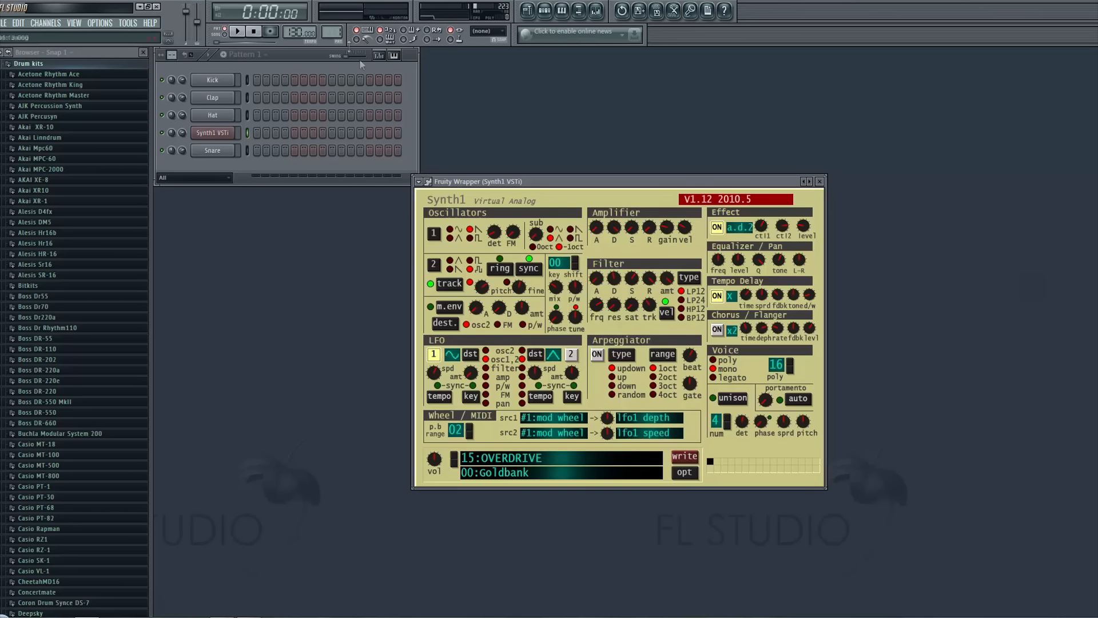
# Set the project tempo to 115 BPM
pyautogui.click(294, 57)
pyautogui.moveTo(297, 35); pyautogui.dragTo(296, 36)
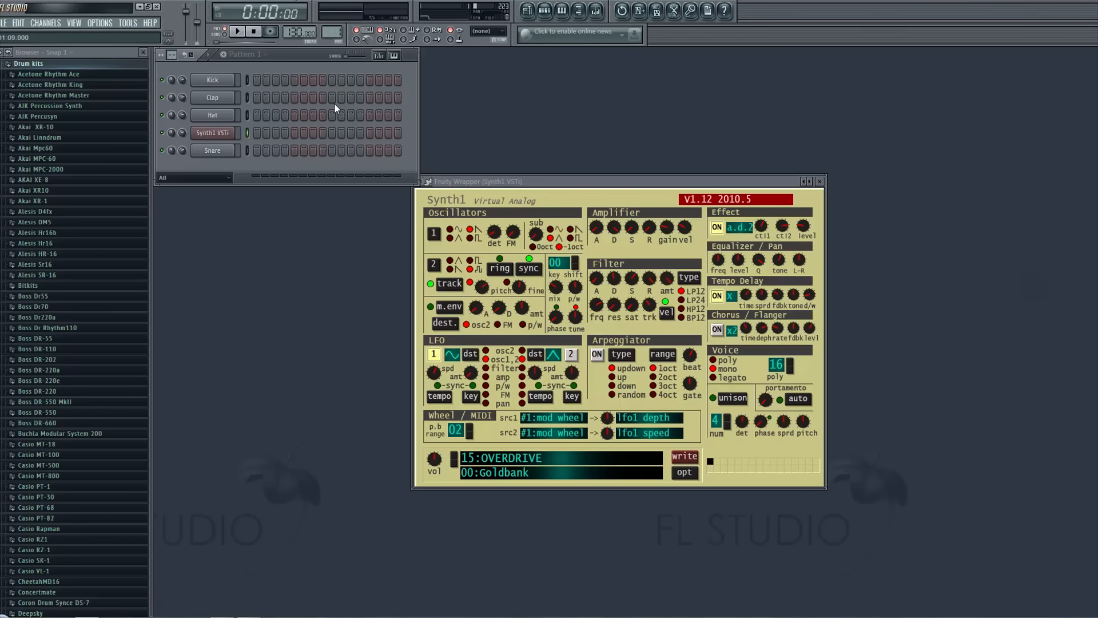
pyautogui.moveTo(297, 33); pyautogui.dragTo(296, 35)
pyautogui.moveTo(300, 31); pyautogui.dragTo(288, 32)
# In the Synth1 piano roll, place a C3 note at the start of bar 1 and shorten it to one step
pyautogui.click(562, 11)
pyautogui.scroll(-4, 241, 307)
pyautogui.click(178, 327)
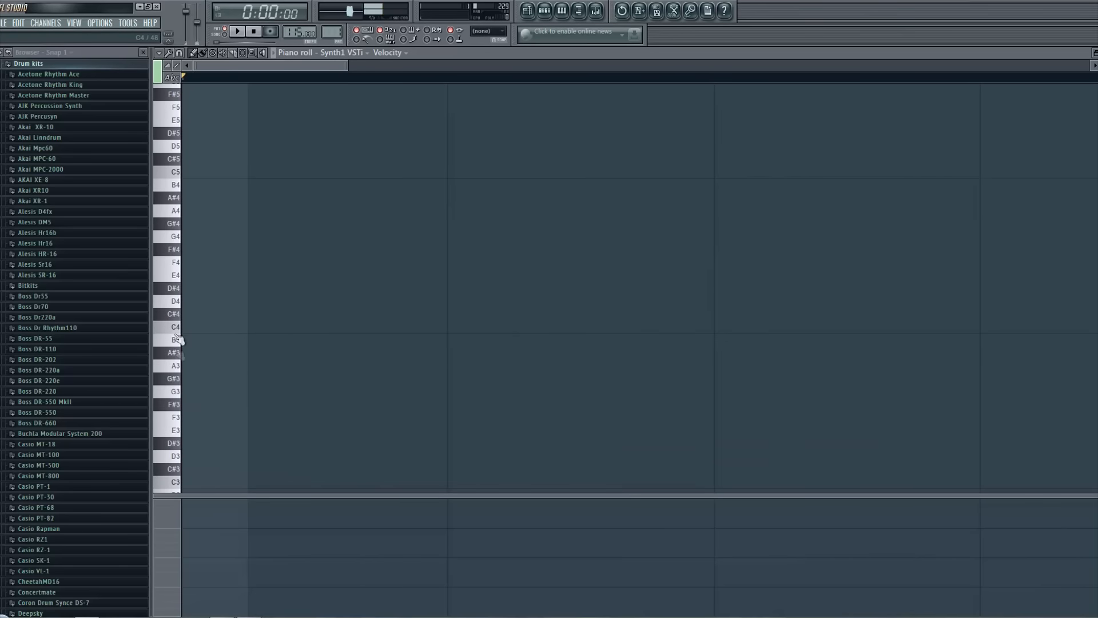
pyautogui.scroll(-3, 179, 372)
pyautogui.click(176, 402)
pyautogui.click(192, 404)
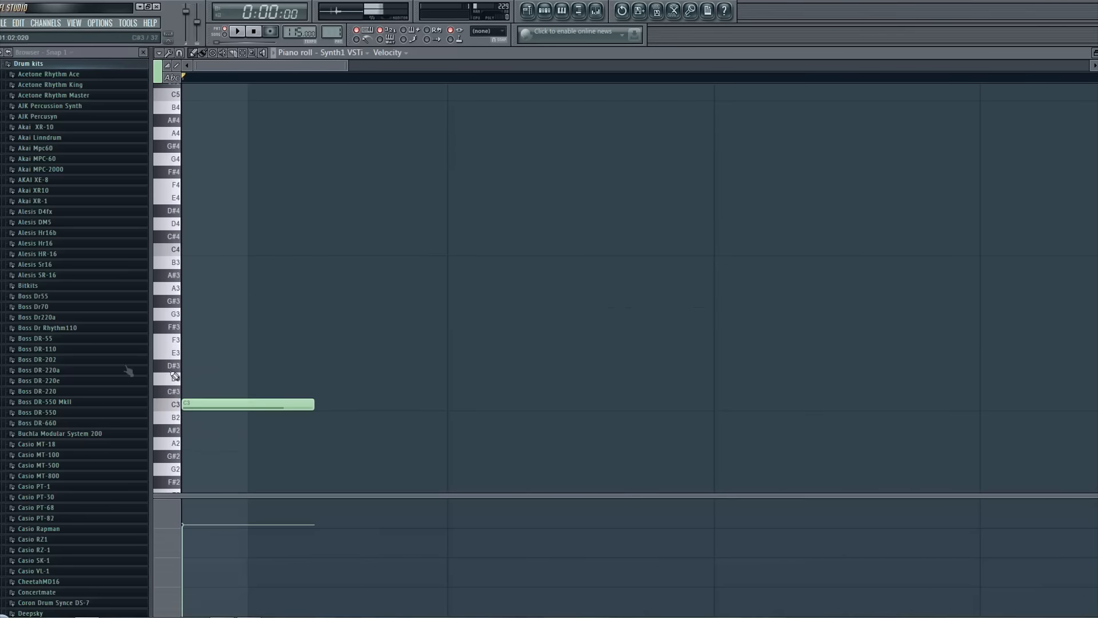
pyautogui.moveTo(313, 405); pyautogui.dragTo(249, 405)
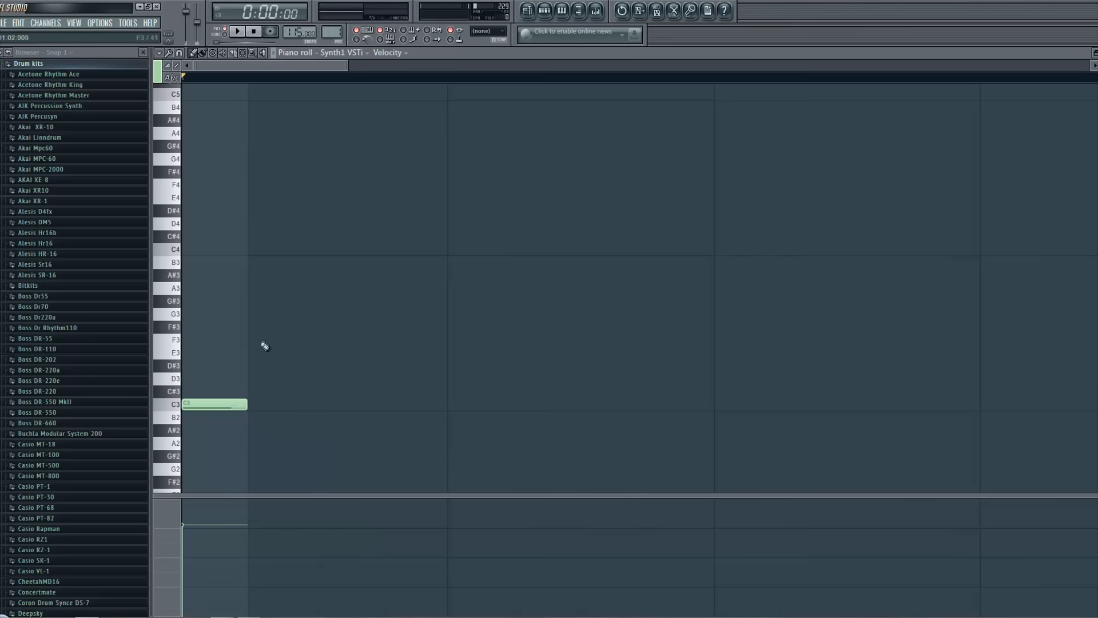
# Add one-step notes C4, D#4 and C3 on steps 2, 3 and 4, and preview the sequence
pyautogui.click(254, 250)
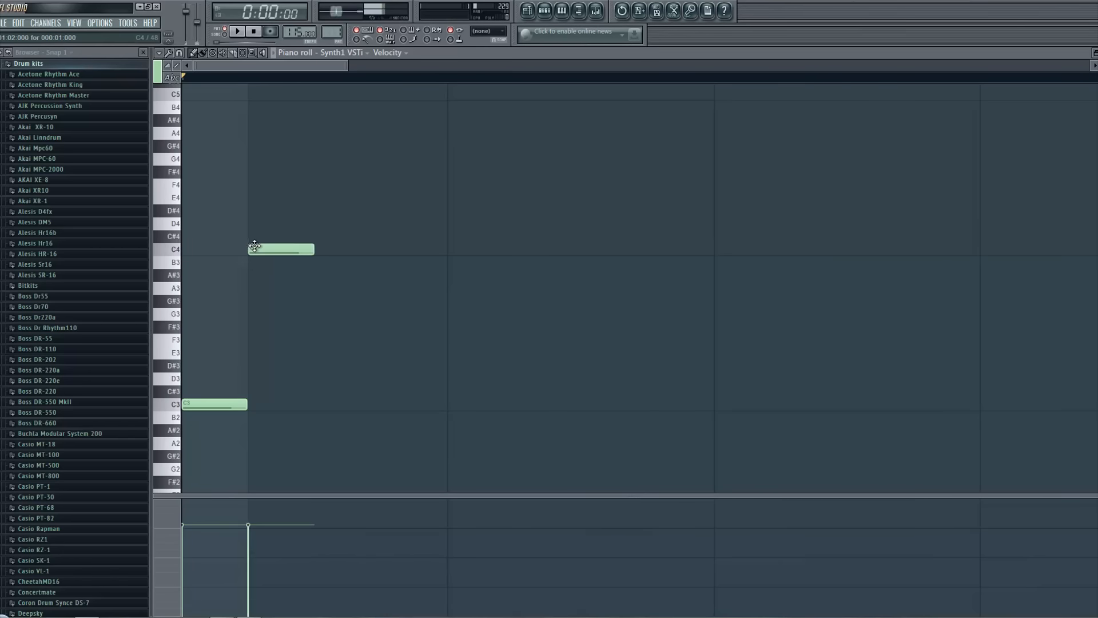
pyautogui.click(318, 211)
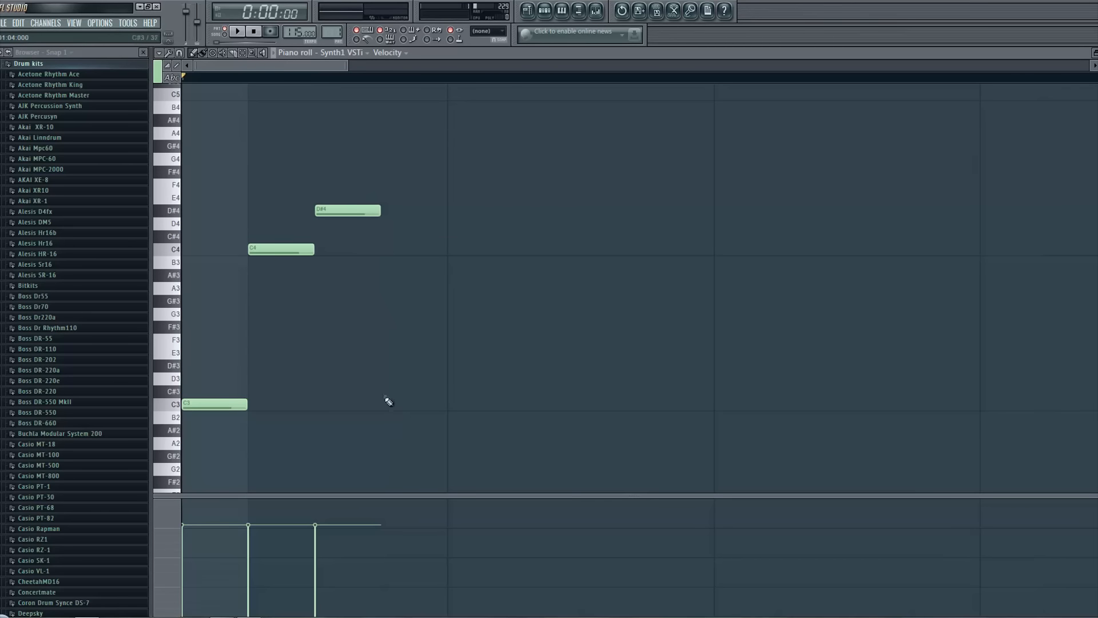
pyautogui.click(380, 305)
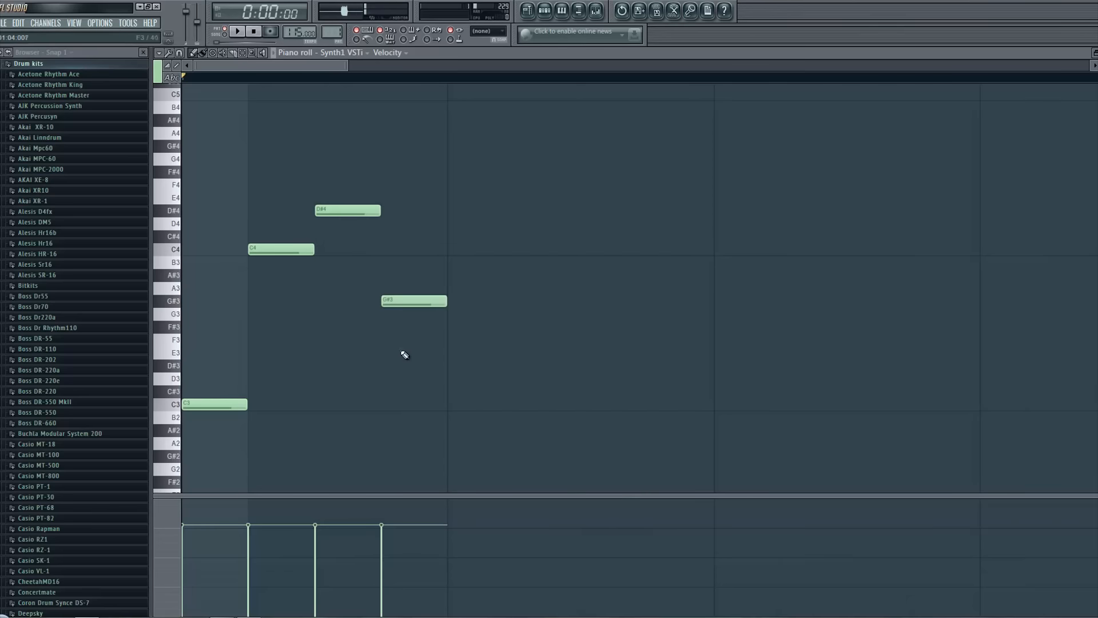
pyautogui.hotkey('ctrl', 'z')
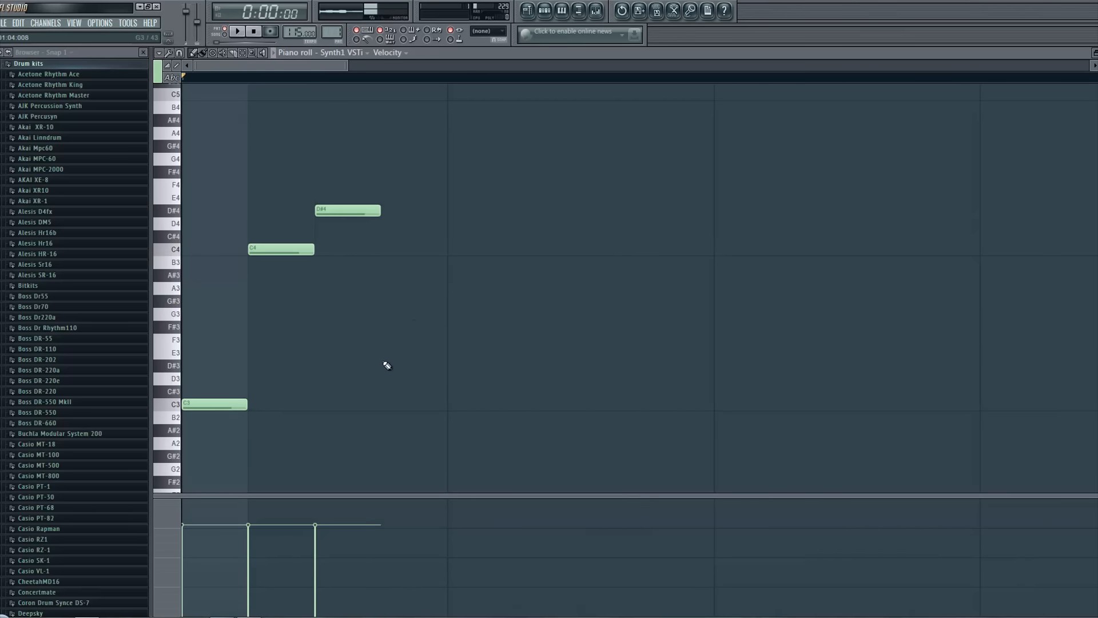
pyautogui.click(384, 404)
pyautogui.press('space')
pyautogui.press('space')
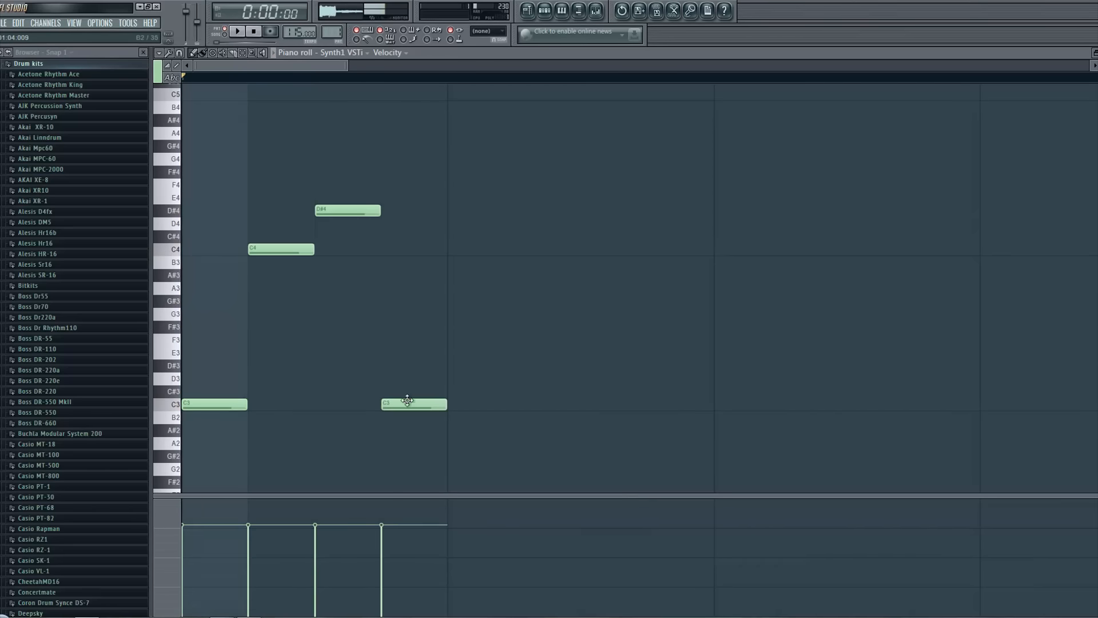
# Duplicate the C4 and D#4 notes after the second C3, and copy that C3, C4, D#4 group once more behind it
pyautogui.moveTo(468, 139); pyautogui.dragTo(263, 294)
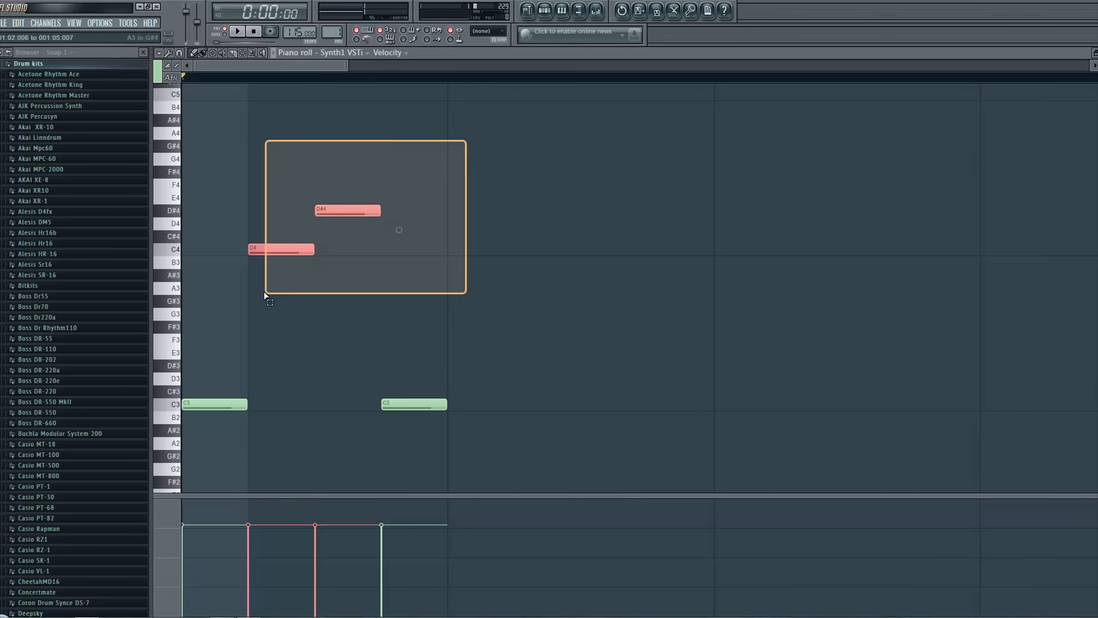
pyautogui.moveTo(277, 249); pyautogui.dragTo(584, 250)
pyautogui.rightClick(703, 208)
pyautogui.moveTo(661, 166); pyautogui.dragTo(394, 450)
pyautogui.moveTo(409, 405); pyautogui.dragTo(589, 405)
# Lower the project tempo while previewing the nine-note sequence
pyautogui.press('space')
pyautogui.press('space')
pyautogui.scroll(-2, 373, 77)
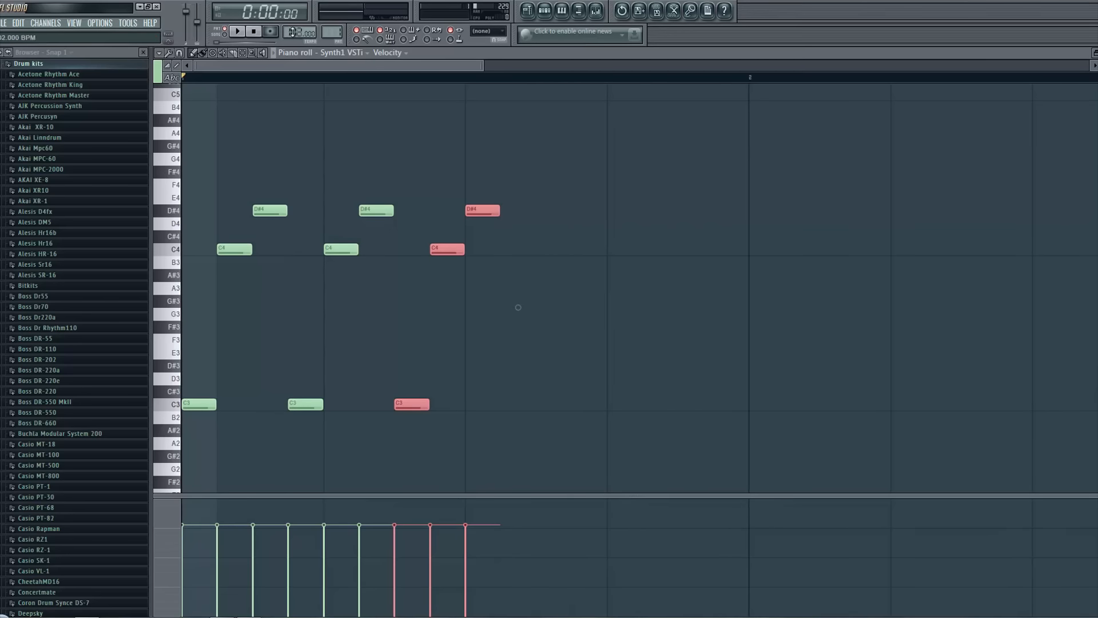
pyautogui.press('space')
pyautogui.press('space')
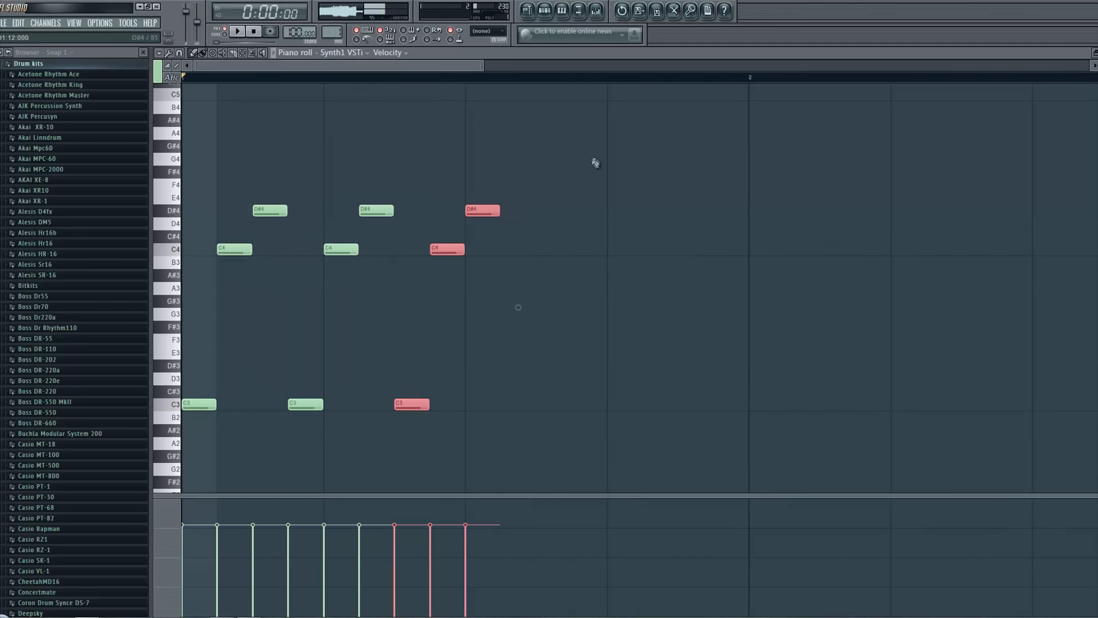
# Copy the C3, C4, D#4 group twice more along bar 1 and add a final C3 on step 16
pyautogui.moveTo(586, 143); pyautogui.dragTo(581, 162)
pyautogui.moveTo(550, 247); pyautogui.dragTo(630, 406)
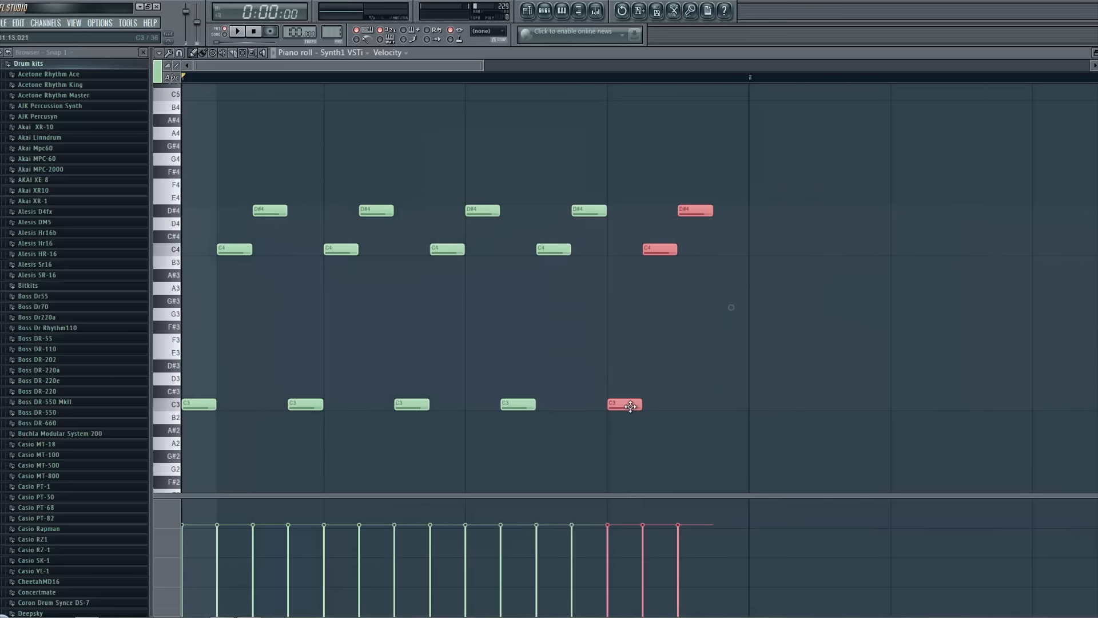
pyautogui.click(722, 423)
pyautogui.click(720, 407)
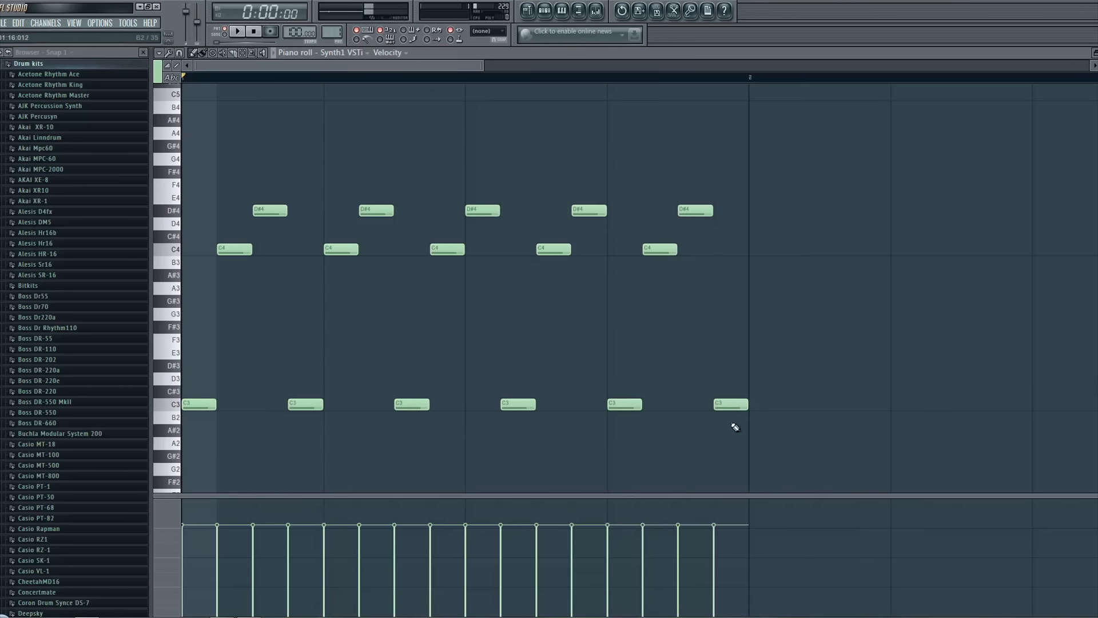
# Play back the completed one-bar arpeggio twice
pyautogui.press('space')
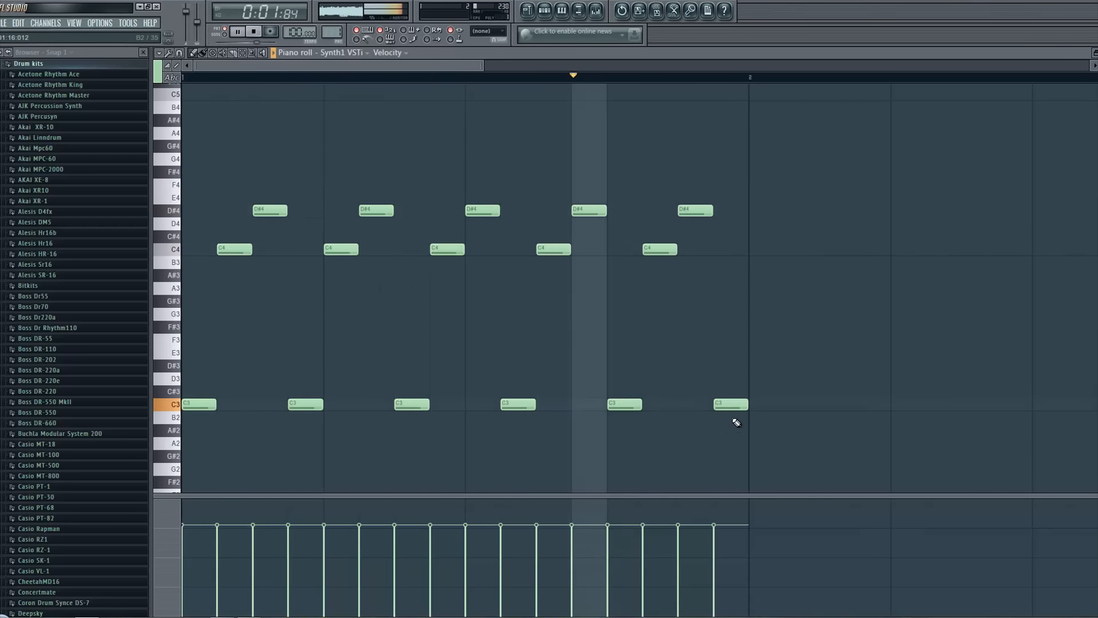
pyautogui.press('space')
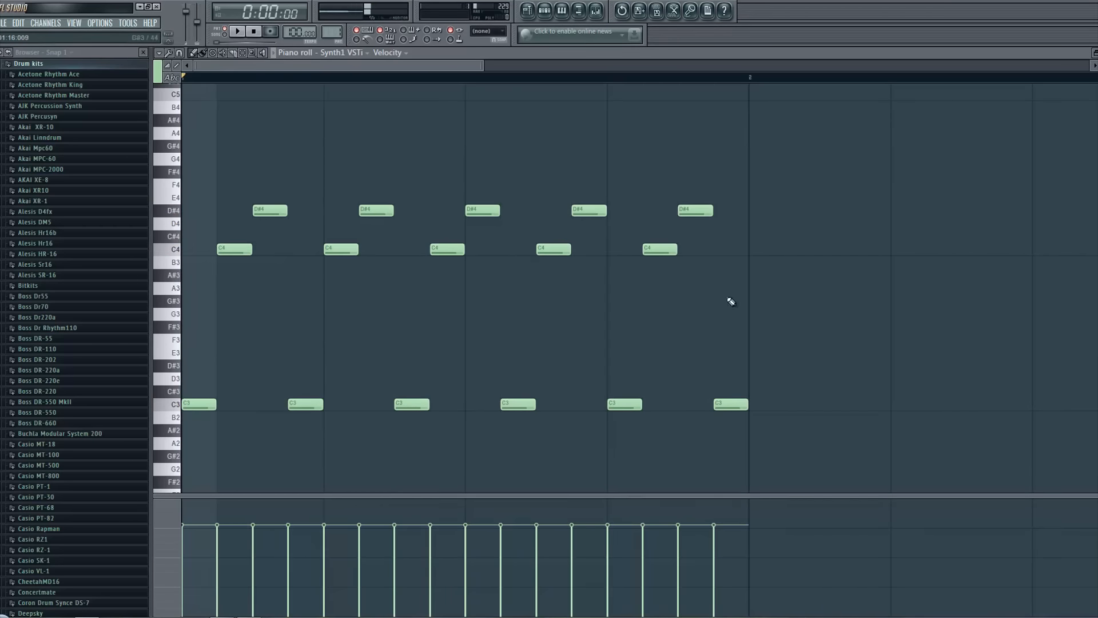
pyautogui.press('space')
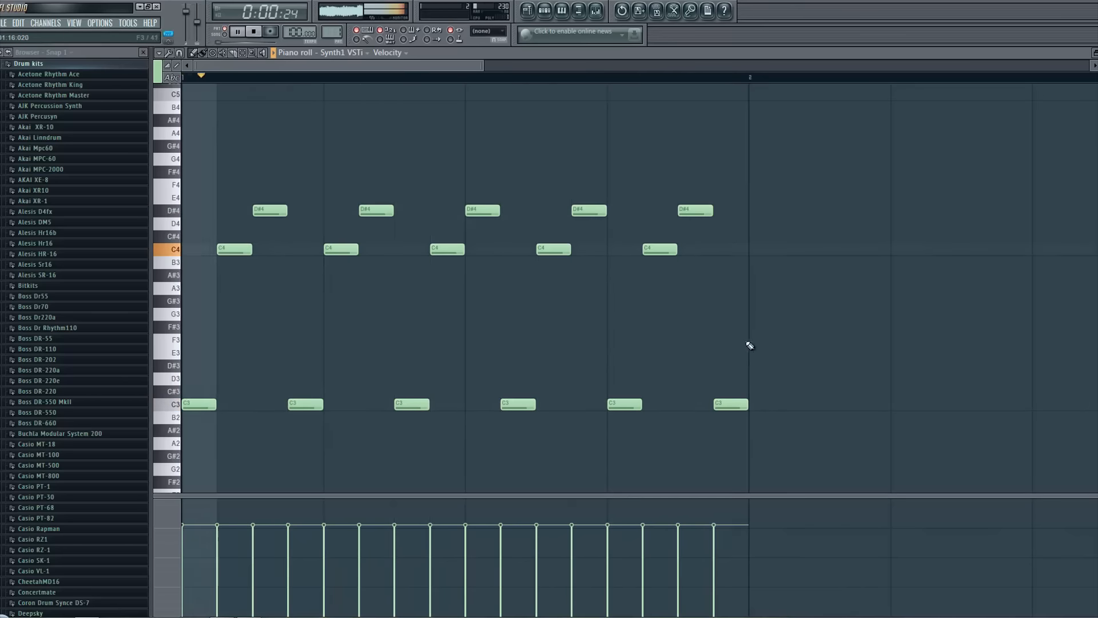
pyautogui.press('space')
# Place Pattern 1 on Track 5 of the playlist and repeat it across bars 1 to 8
pyautogui.moveTo(484, 65); pyautogui.dragTo(555, 132)
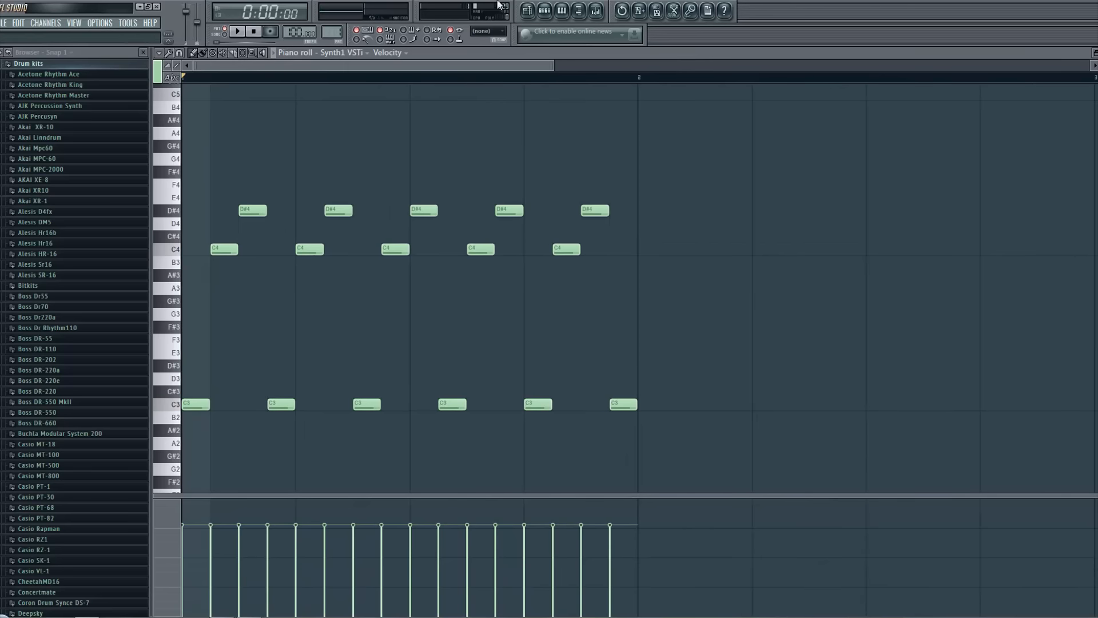
pyautogui.click(530, 10)
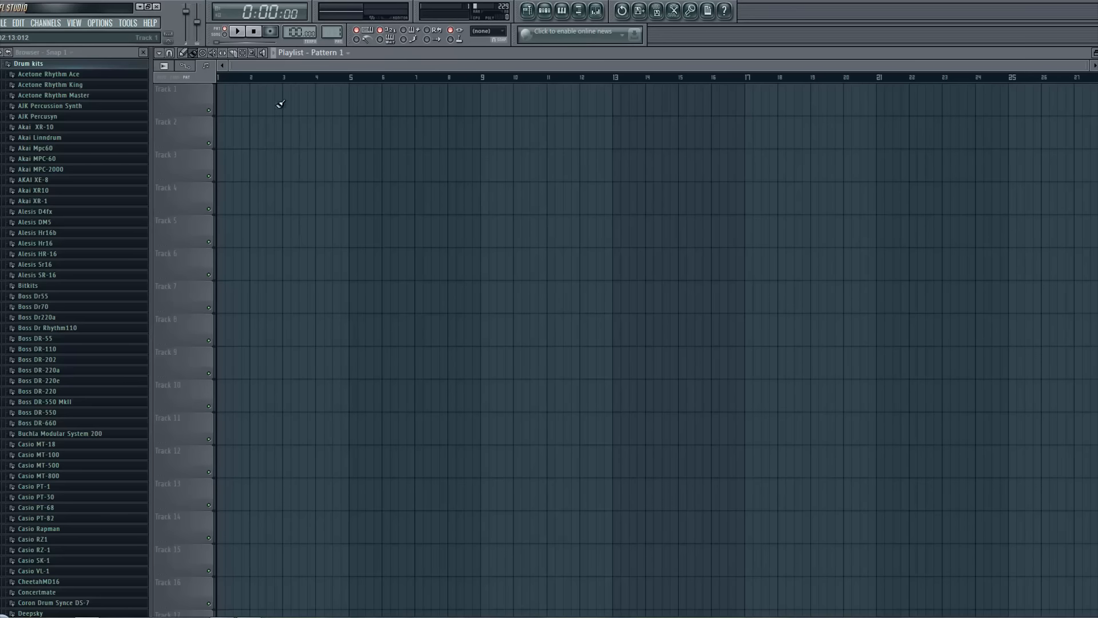
pyautogui.moveTo(270, 145); pyautogui.dragTo(230, 216)
pyautogui.moveTo(194, 48)
pyautogui.mouseDown()
pyautogui.moveTo(202, 98)
pyautogui.moveTo(218, 103)
pyautogui.moveTo(198, 141)
pyautogui.moveTo(212, 140)
pyautogui.moveTo(222, 241)
pyautogui.moveTo(275, 225)
pyautogui.moveTo(540, 221)
pyautogui.mouseUp()
pyautogui.rightClick(539, 222)
pyautogui.rightClick(497, 238)
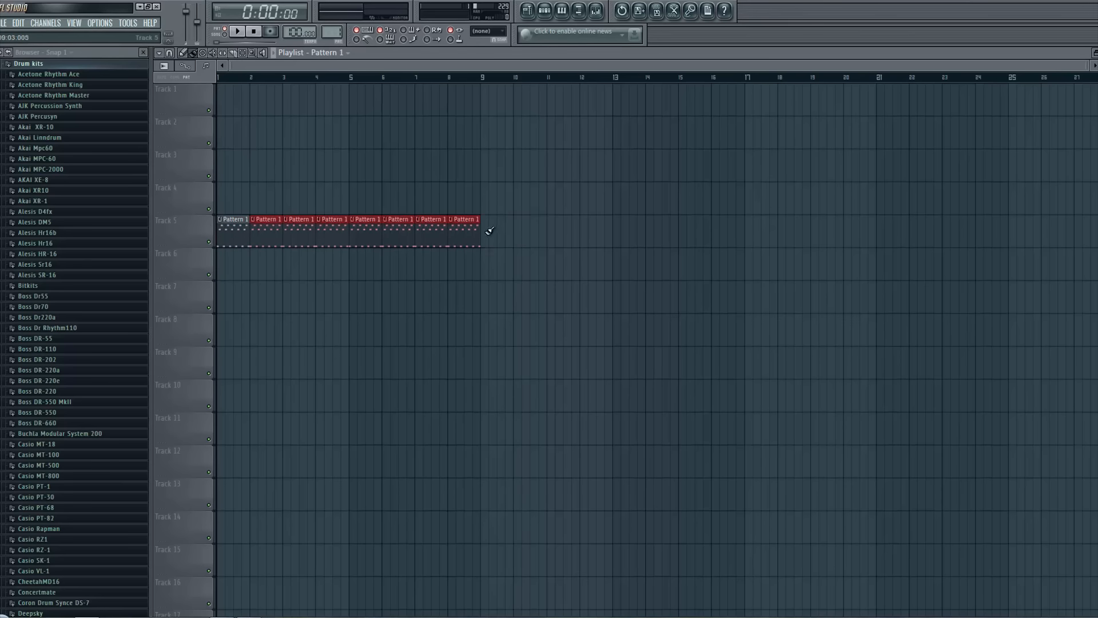
# Play back the arranged arpeggio from the start of the playlist
pyautogui.moveTo(467, 80); pyautogui.dragTo(134, 118)
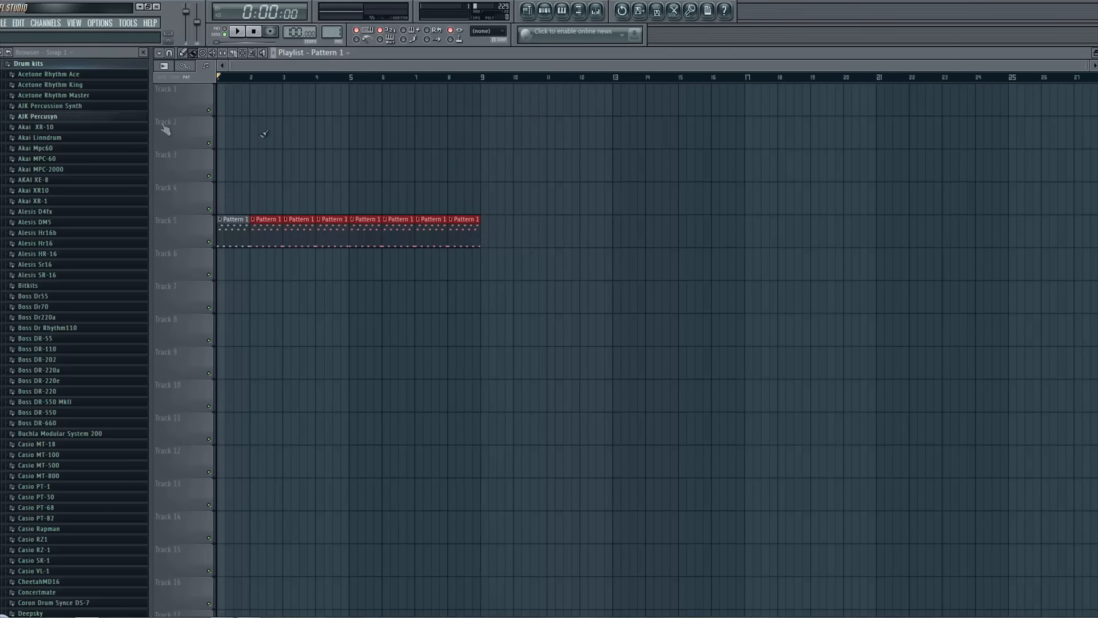
pyautogui.press('space')
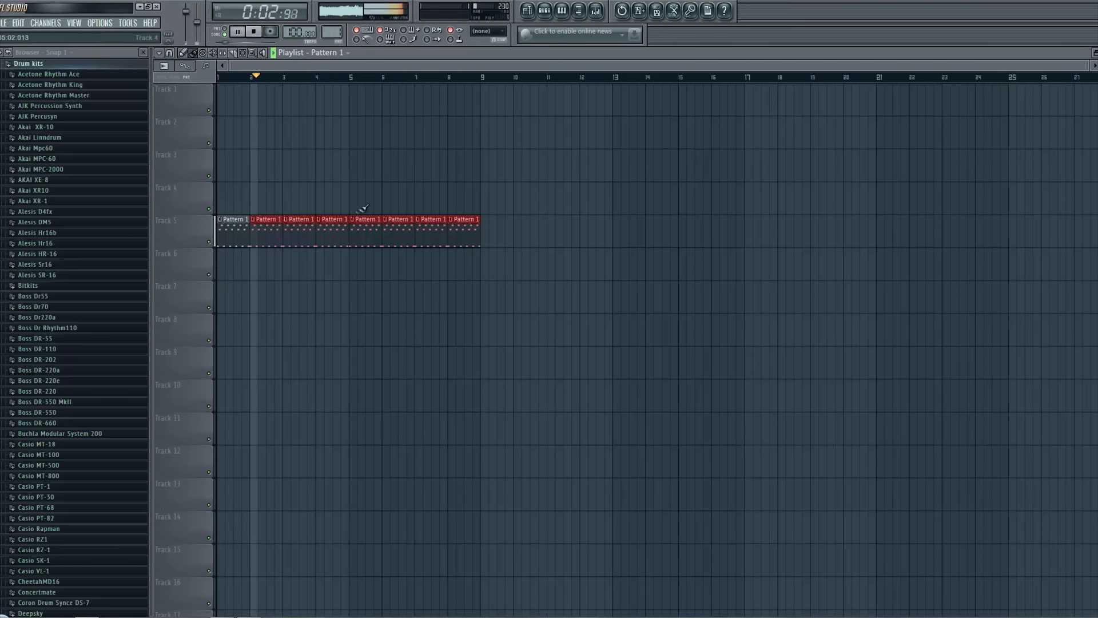
pyautogui.press('space')
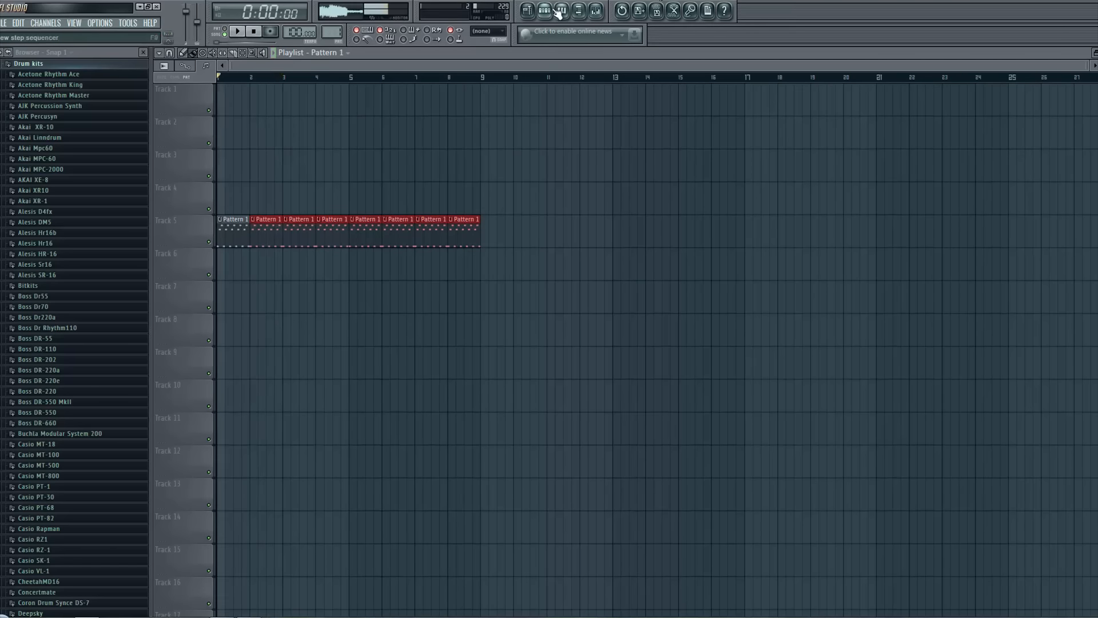
# Assign the Synth1 channel to a free mixer track
pyautogui.press('F6')
pyautogui.click(204, 136)
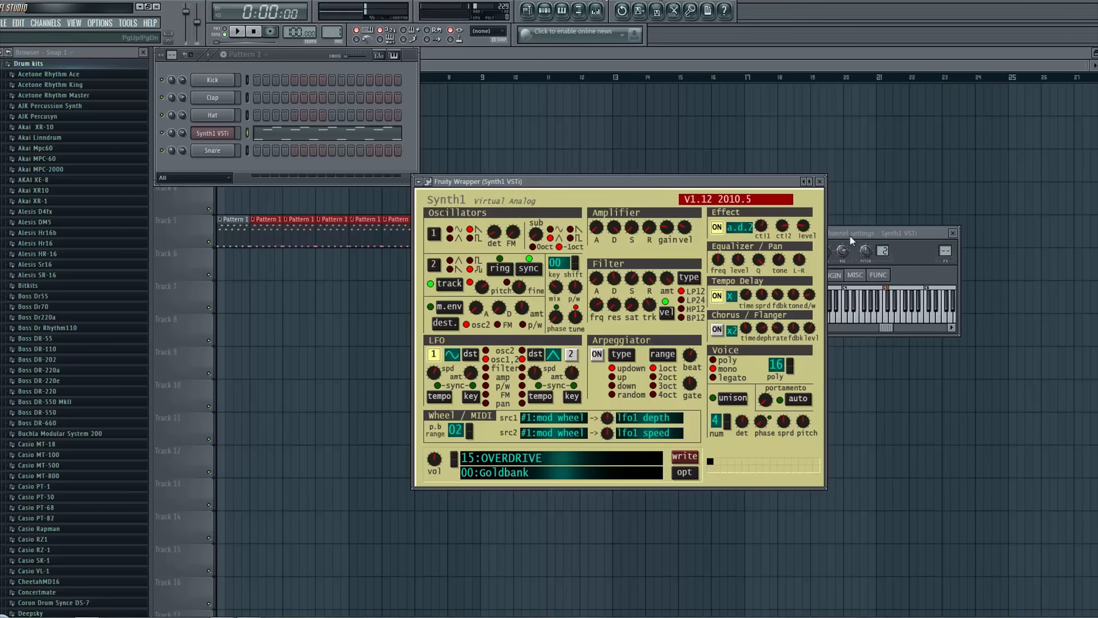
pyautogui.click(818, 234)
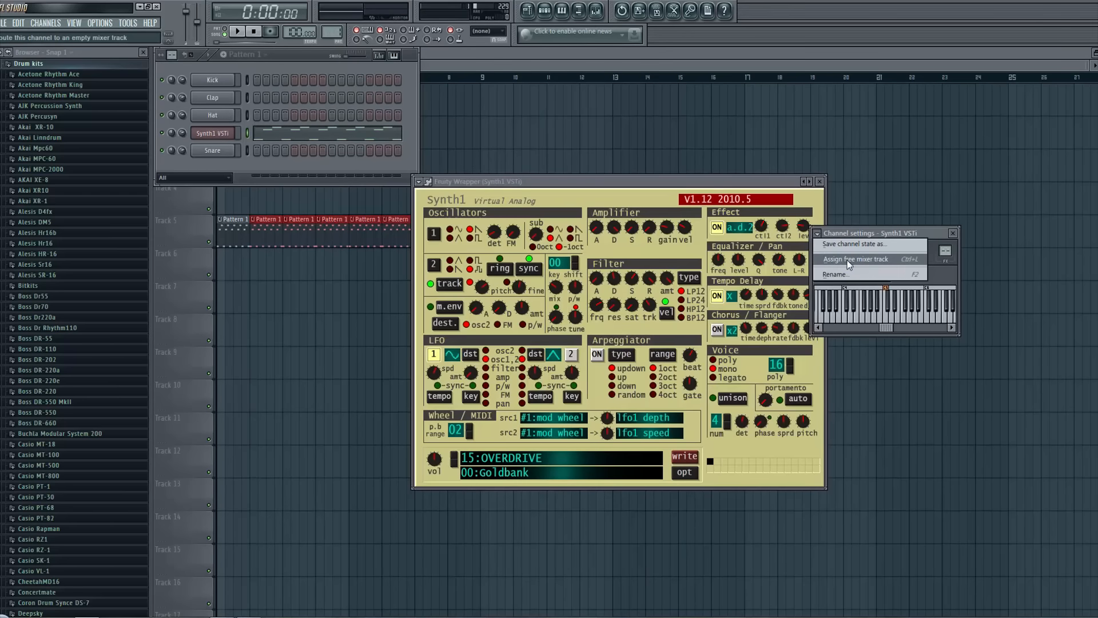
pyautogui.click(849, 261)
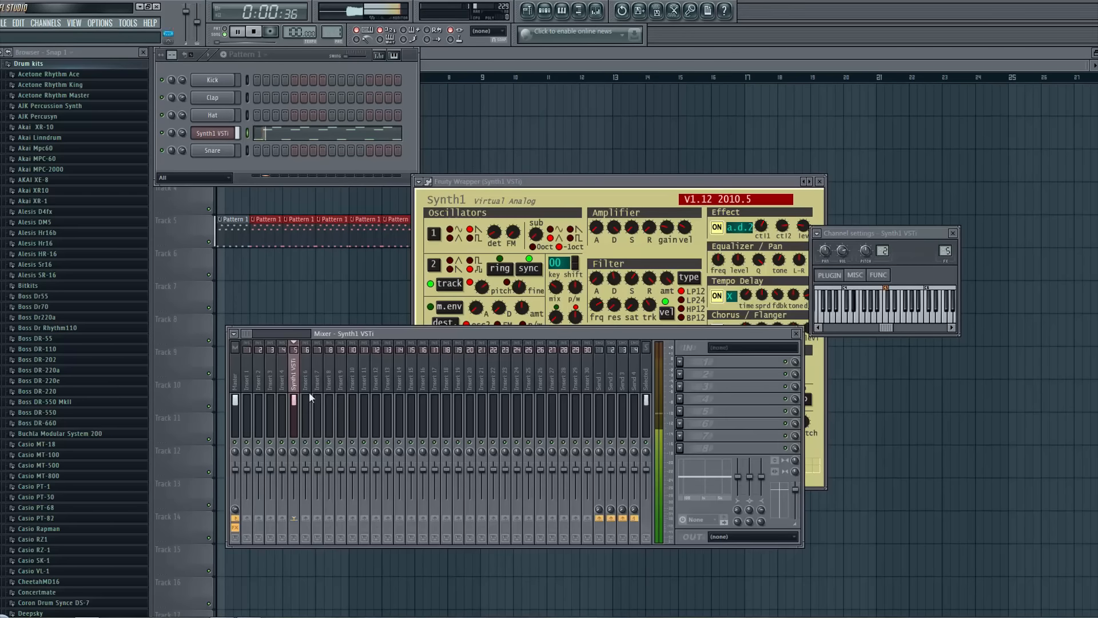
# Move the Synth1 channel below the Snare channel and close the synth, channel settings and mixer windows
pyautogui.click(246, 135)
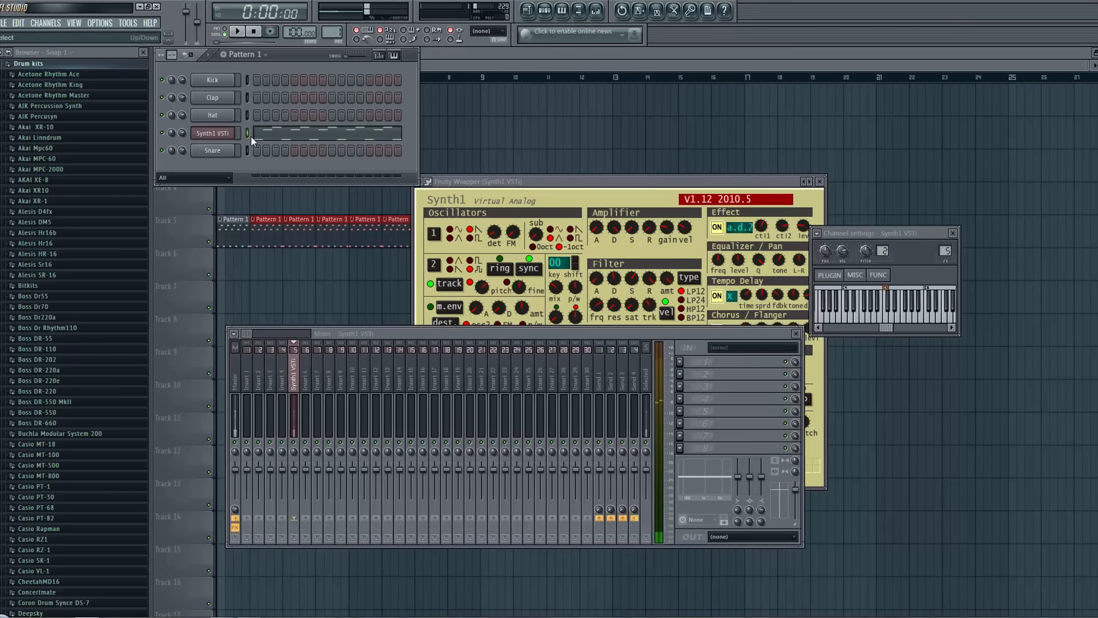
pyautogui.hotkey('alt', 'Down')
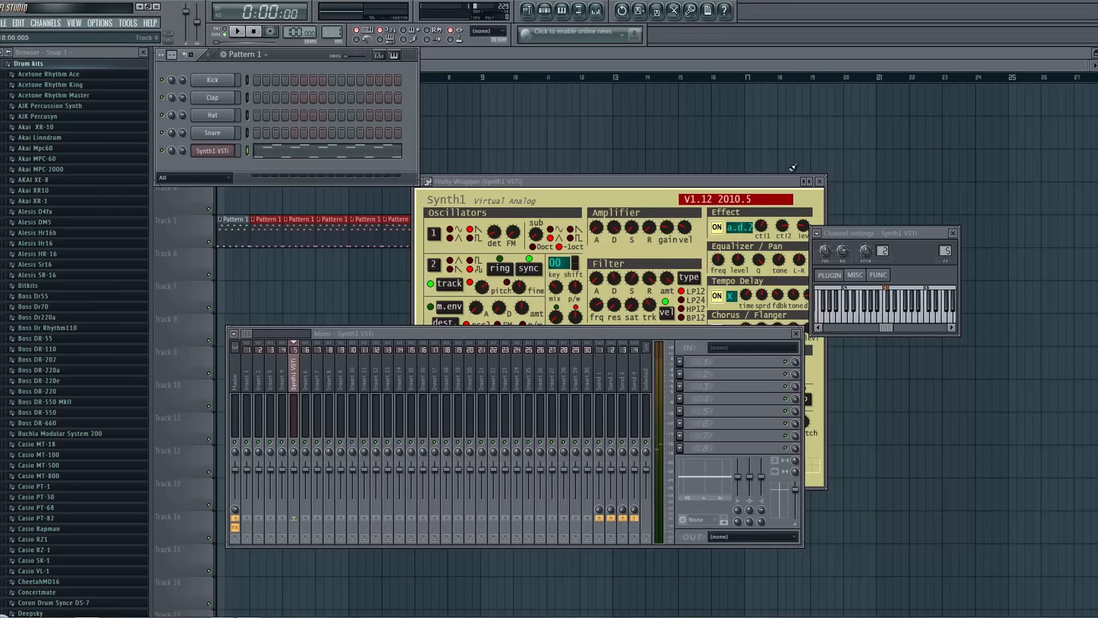
pyautogui.click(819, 181)
pyautogui.click(953, 233)
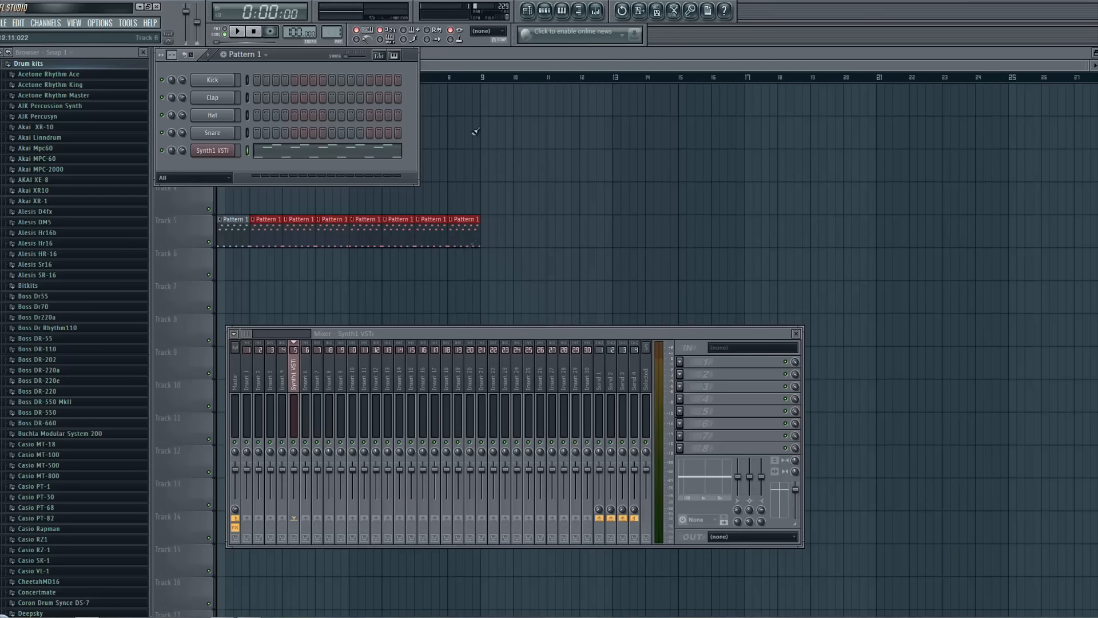
pyautogui.keyDown('ctrl'); pyautogui.click(552, 235); pyautogui.keyUp('ctrl')
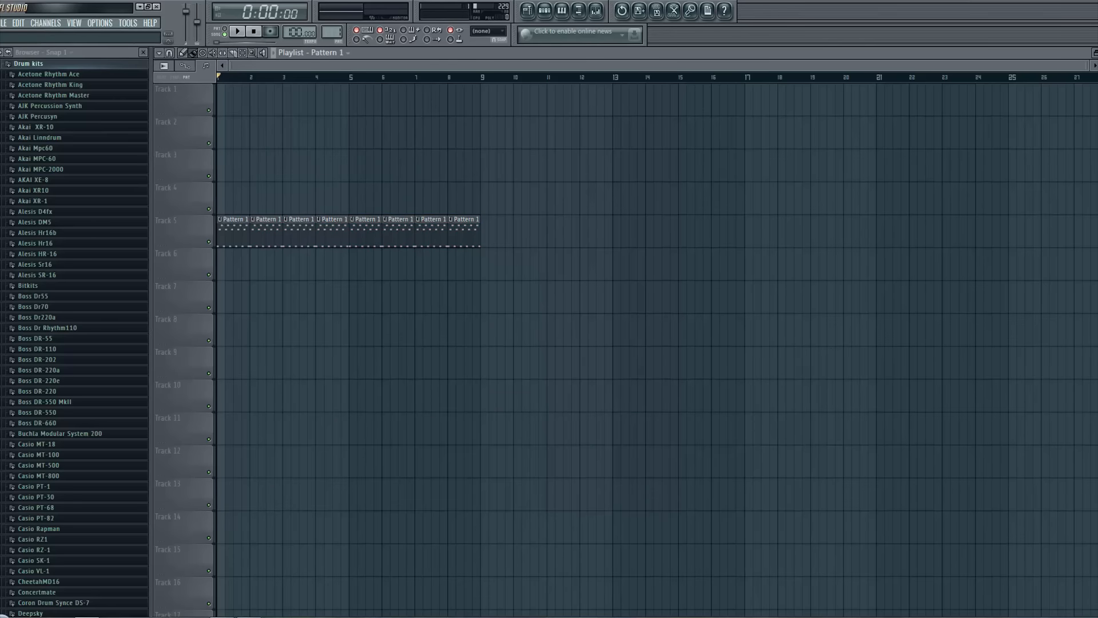
# Collapse the Drum kits folder, open FLST Sample Packs in the browser and preview the Heavy Kick sample
pyautogui.scroll(1, 74, 338)
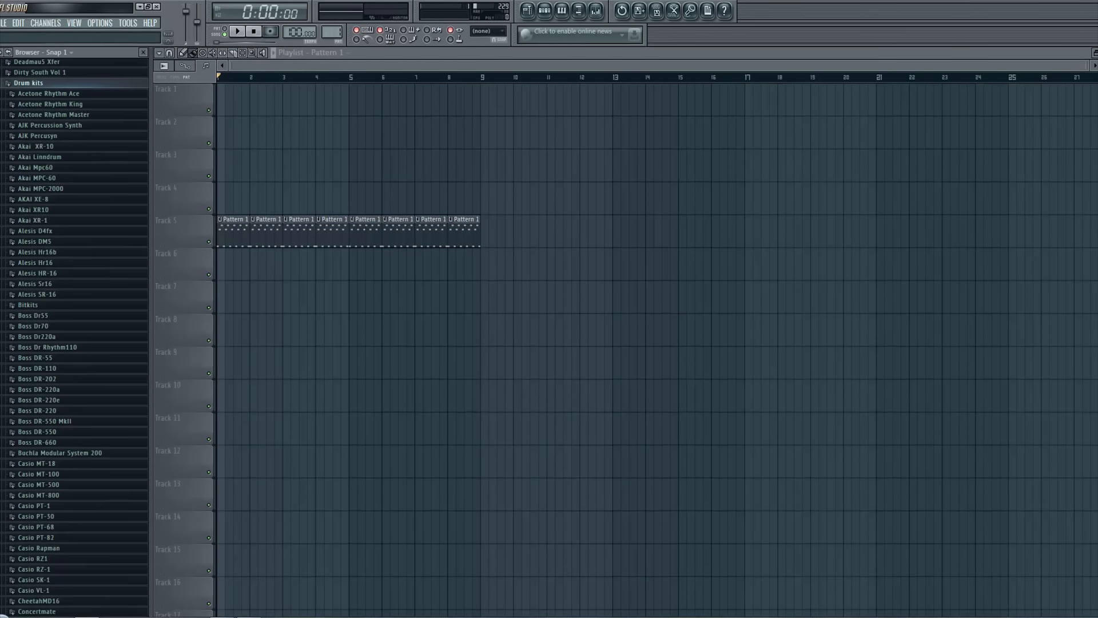
pyautogui.scroll(3, 10, 127)
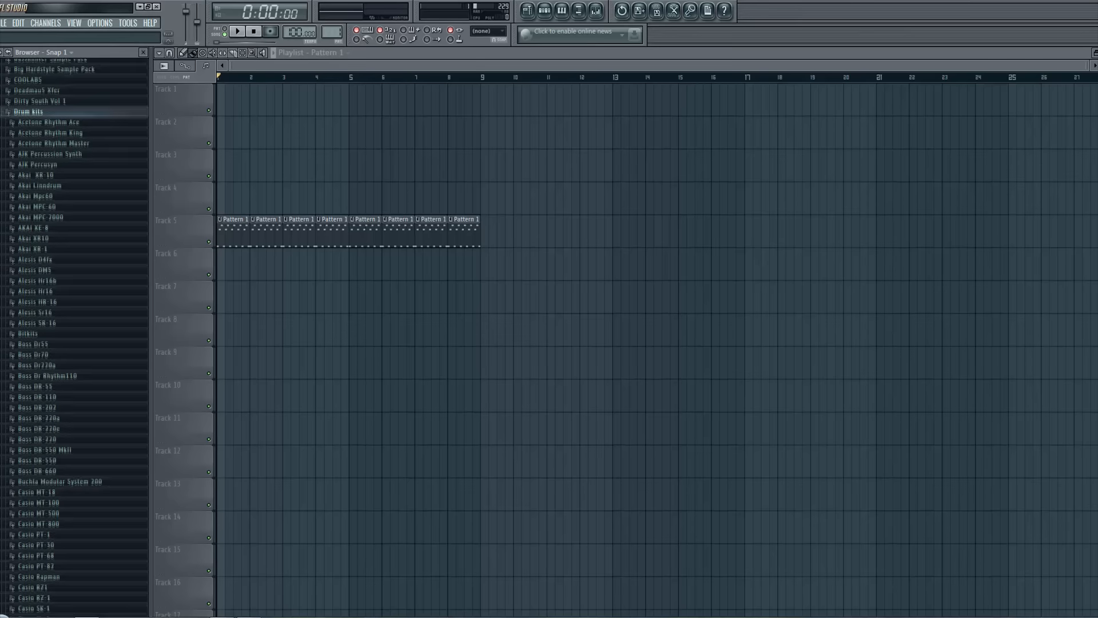
pyautogui.scroll(3, 10, 127)
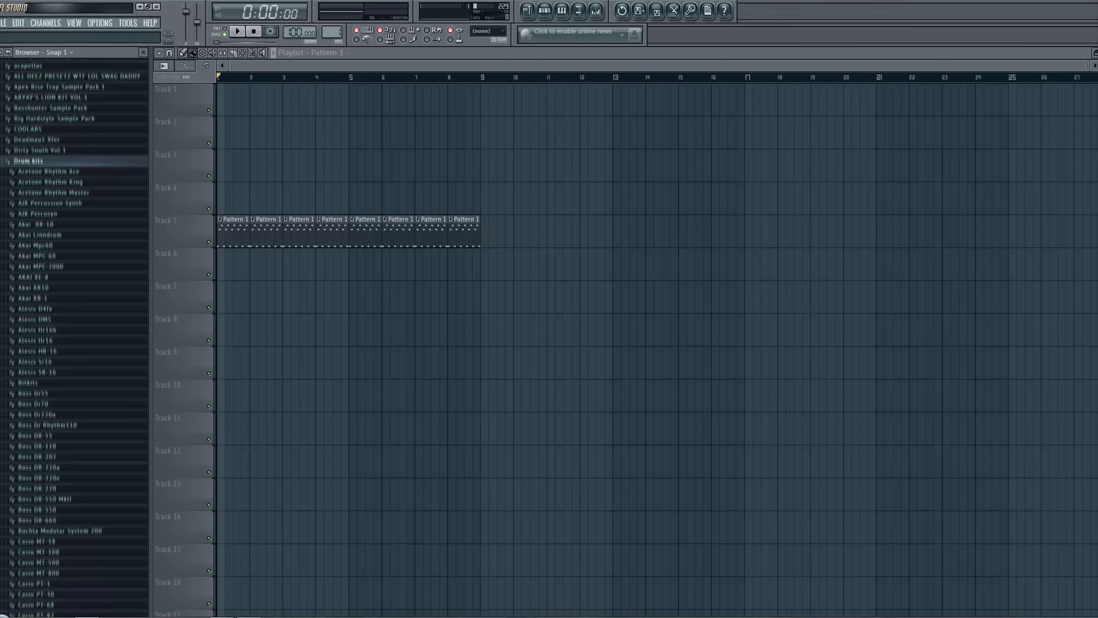
pyautogui.click(25, 160)
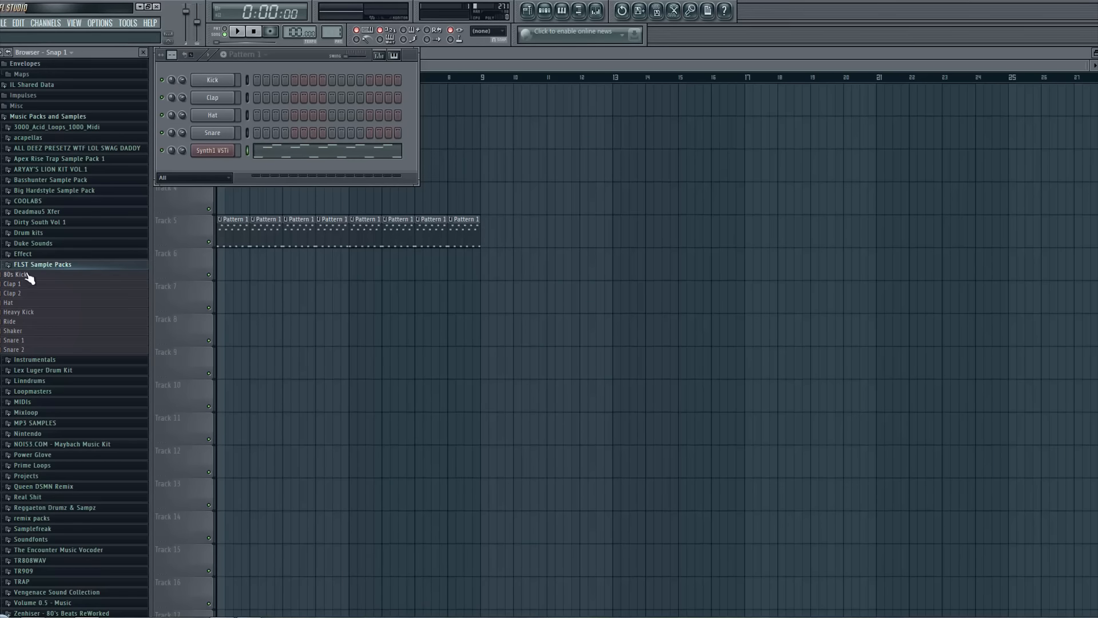
pyautogui.click(35, 313)
# In Pattern 2, load the 80s Kick sample onto the Kick channel and add Heavy Kick as a new channel below it
pyautogui.moveTo(333, 31); pyautogui.dragTo(333, 25)
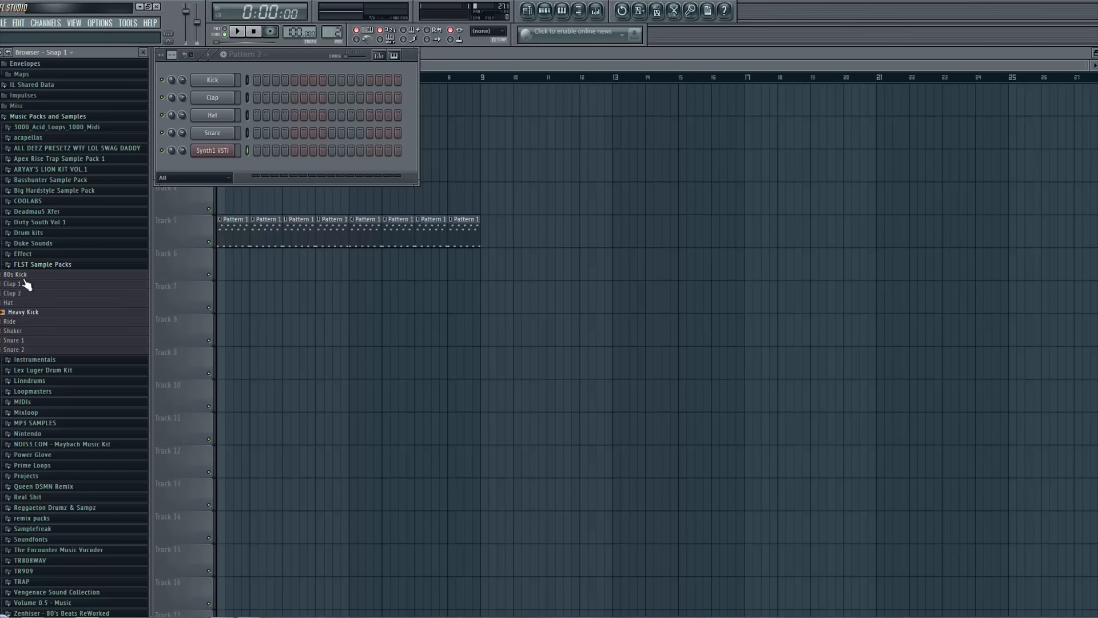
pyautogui.moveTo(23, 278); pyautogui.dragTo(222, 84)
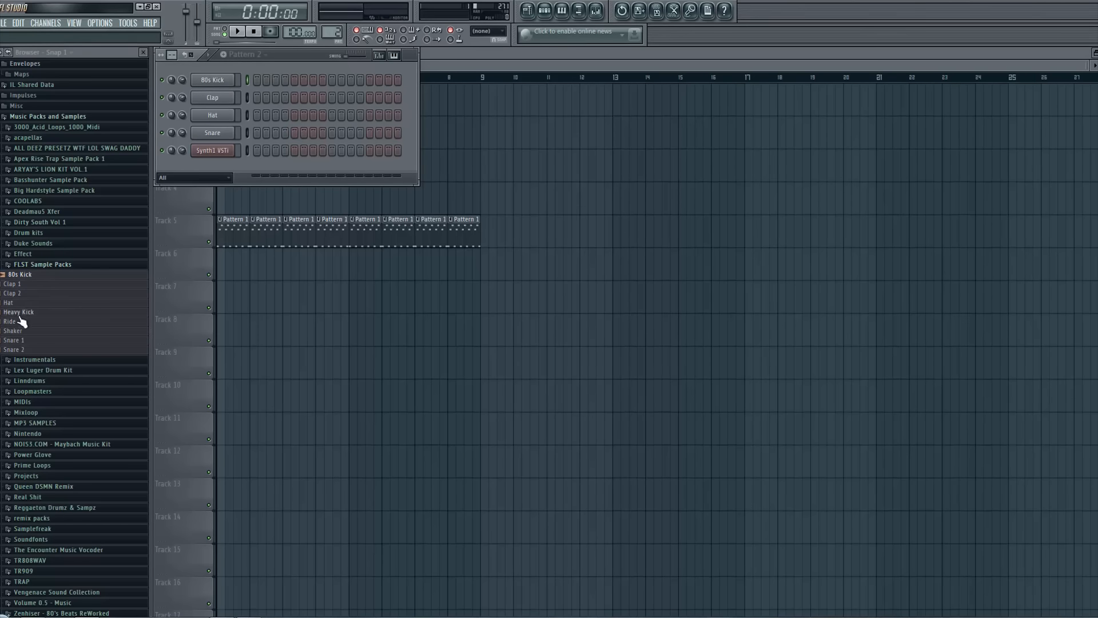
pyautogui.moveTo(20, 313); pyautogui.dragTo(221, 87)
pyautogui.click(231, 102)
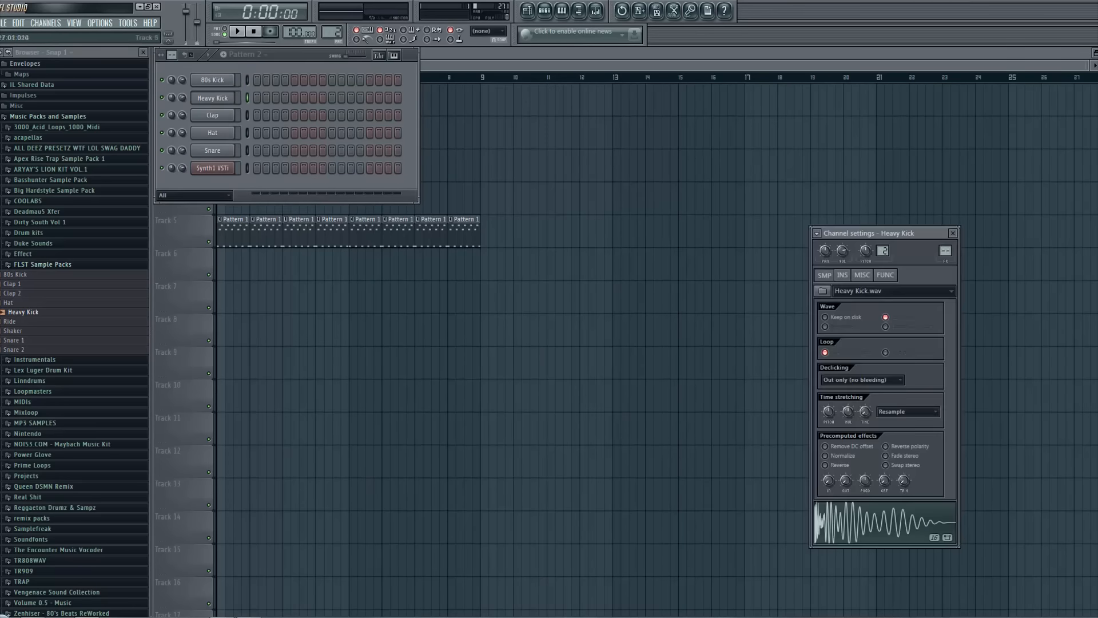
pyautogui.click(230, 85)
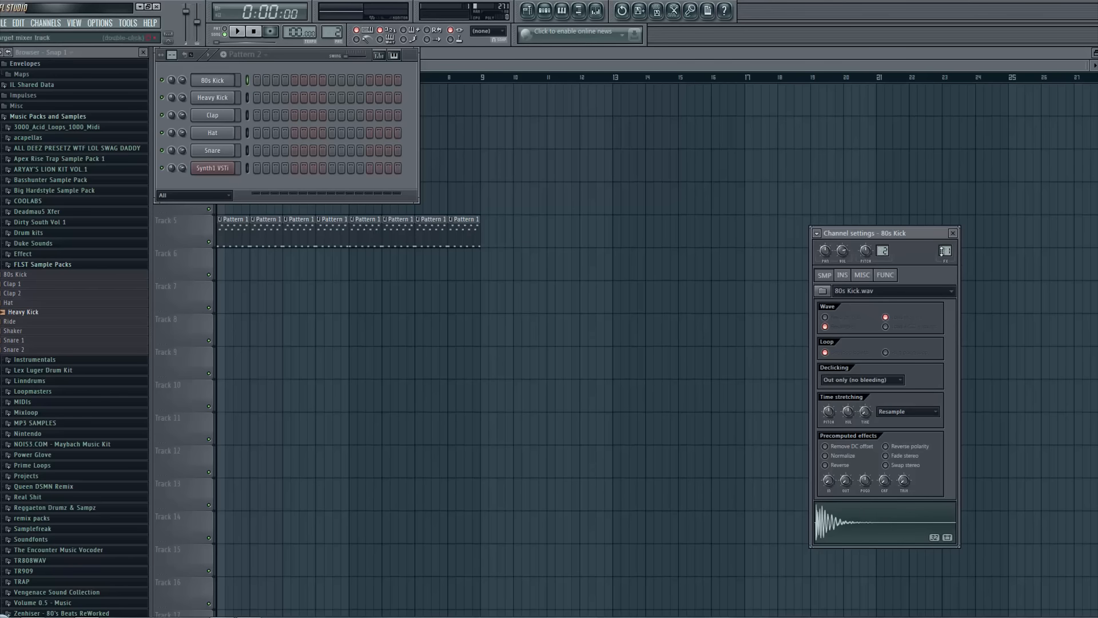
# Program 80s Kick and Heavy Kick on steps 1, 5, 9 and 13 of Pattern 2 and play the pattern
pyautogui.click(257, 80)
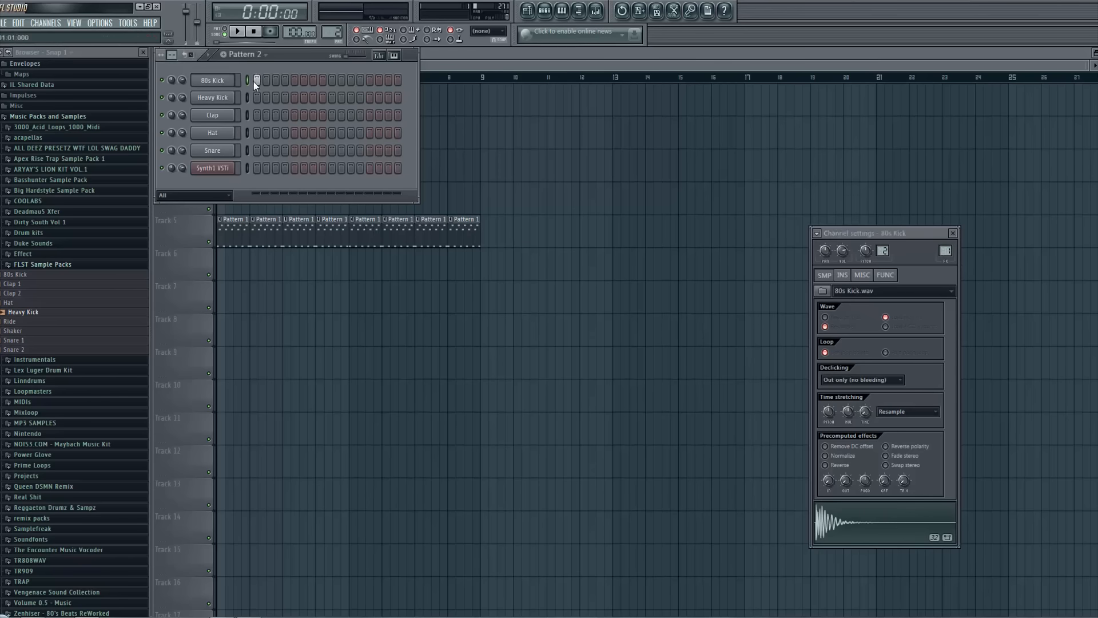
pyautogui.click(369, 98)
pyautogui.click(360, 80)
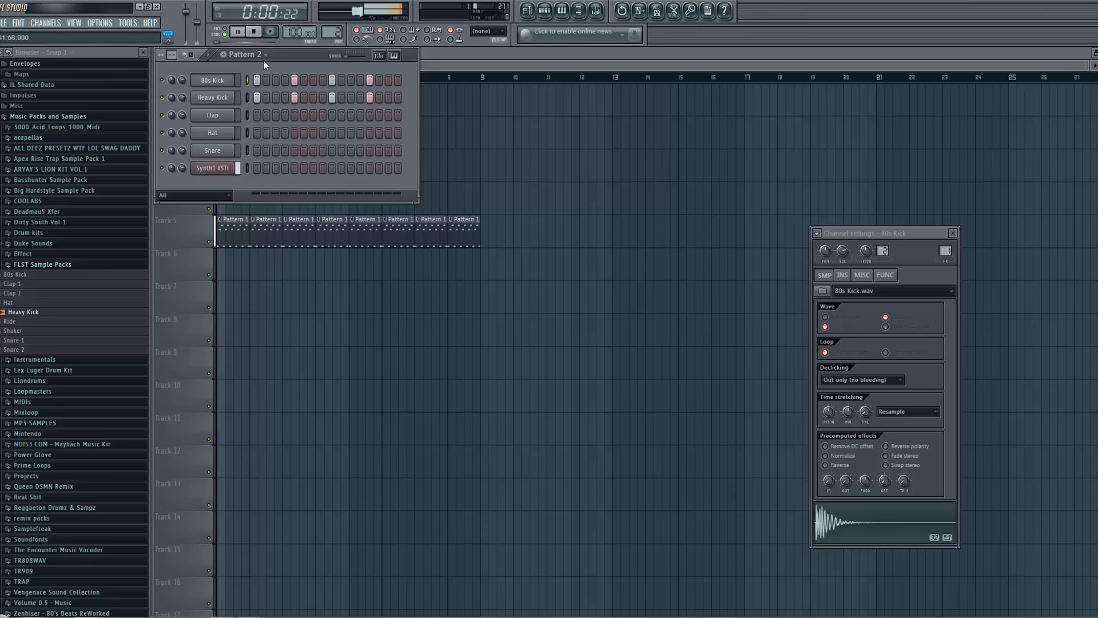
pyautogui.press('space')
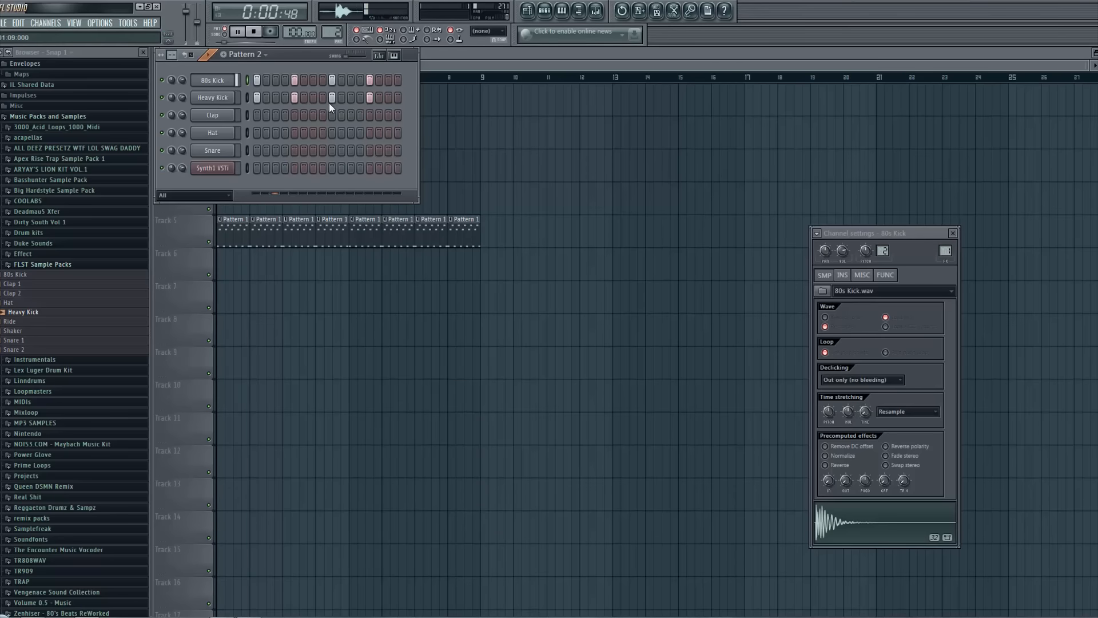
pyautogui.press('space')
# Place Pattern 2 on Track 1 across bars 1 to 8 and play it together with the arpeggio
pyautogui.click(514, 116)
pyautogui.click(233, 108)
pyautogui.moveTo(250, 105); pyautogui.dragTo(455, 107)
pyautogui.click(224, 34)
pyautogui.click(237, 32)
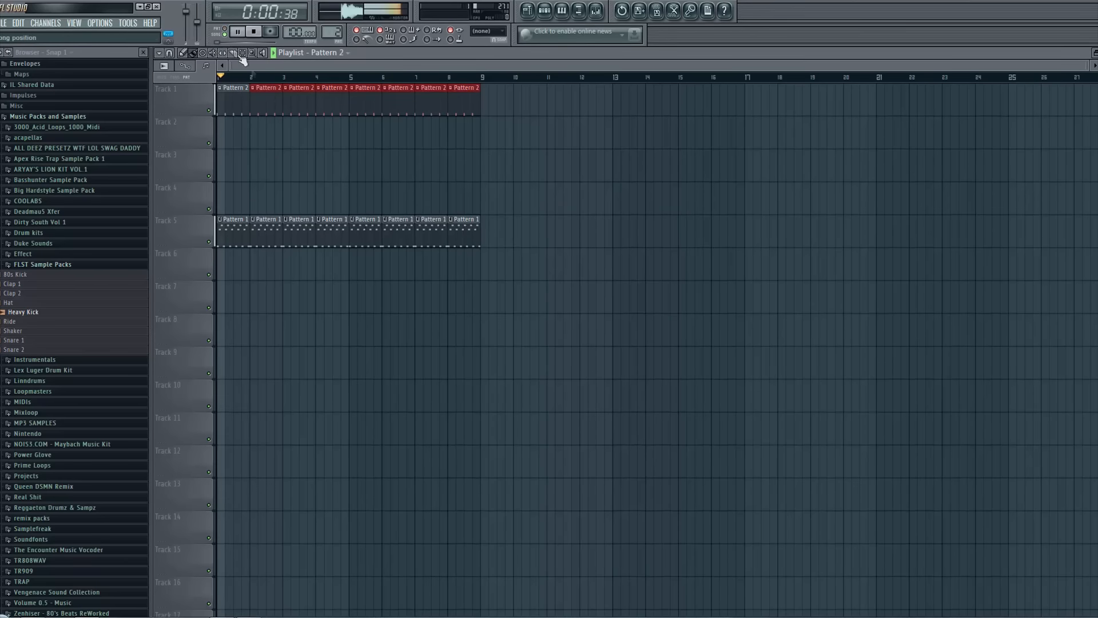
pyautogui.press('space')
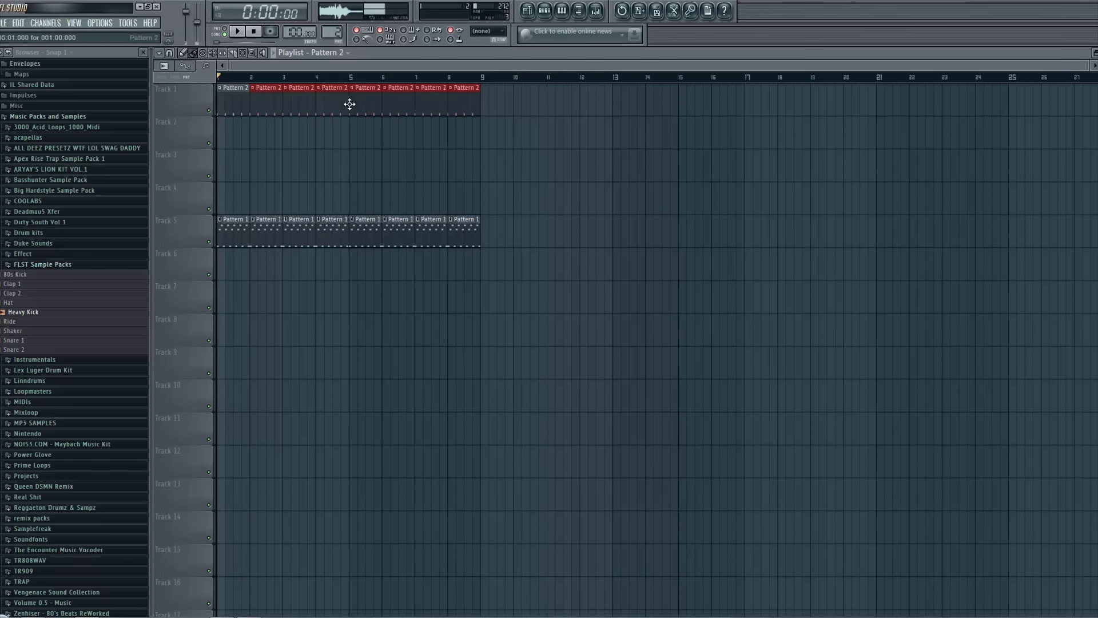
# In Pattern 3, load Snare 1 onto the Snare channel, add Snare 2 below it, and program both on steps 5 and 13
pyautogui.press('F6')
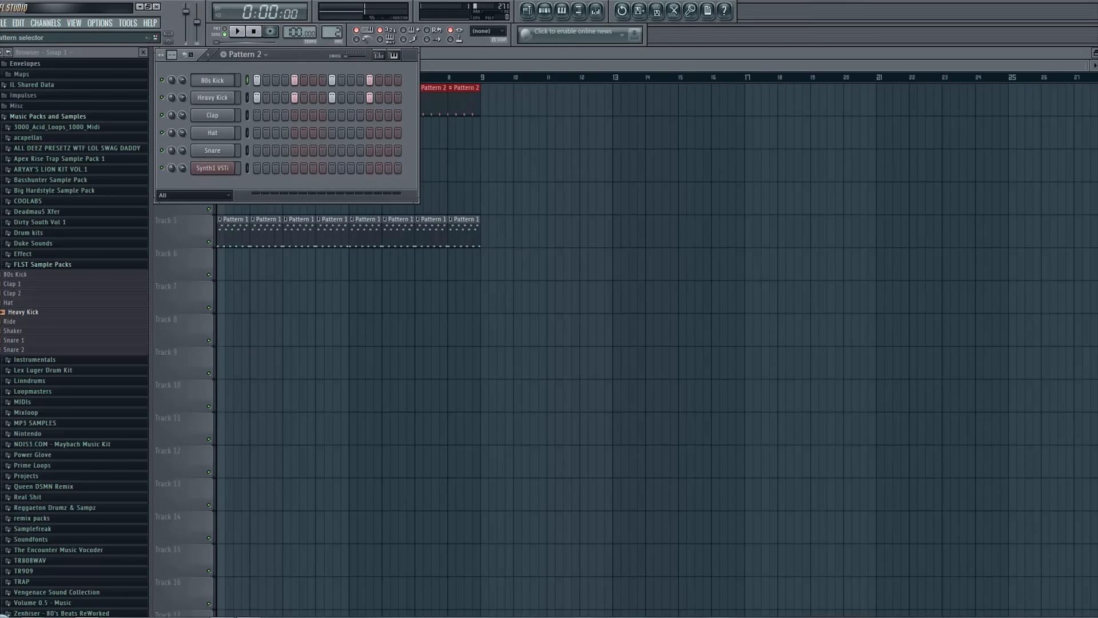
pyautogui.scroll(1, 332, 32)
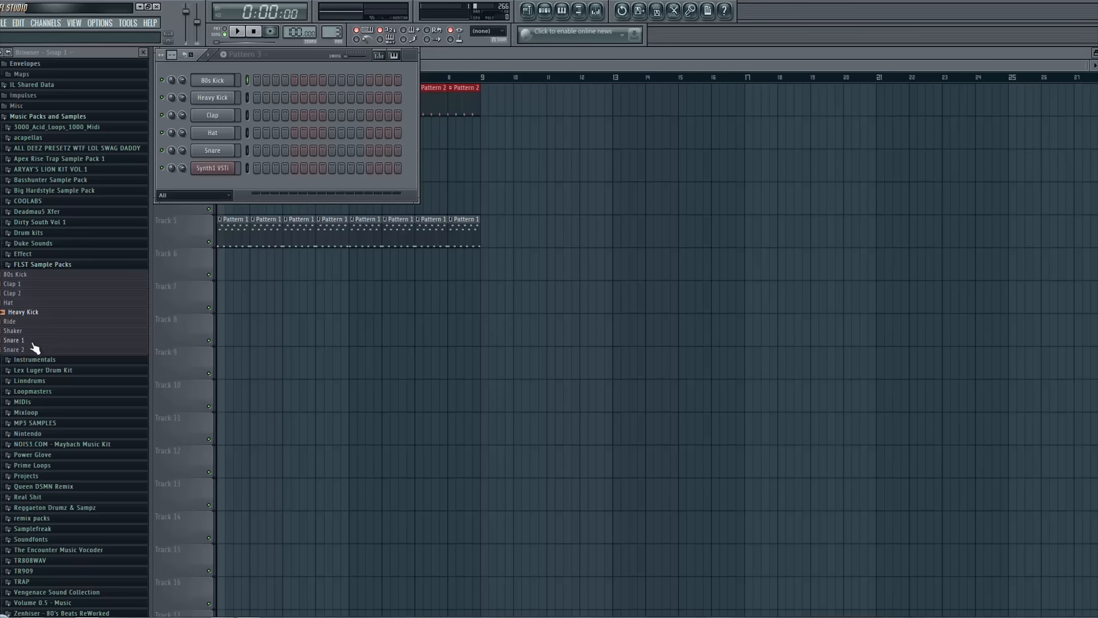
pyautogui.moveTo(23, 341); pyautogui.dragTo(218, 150)
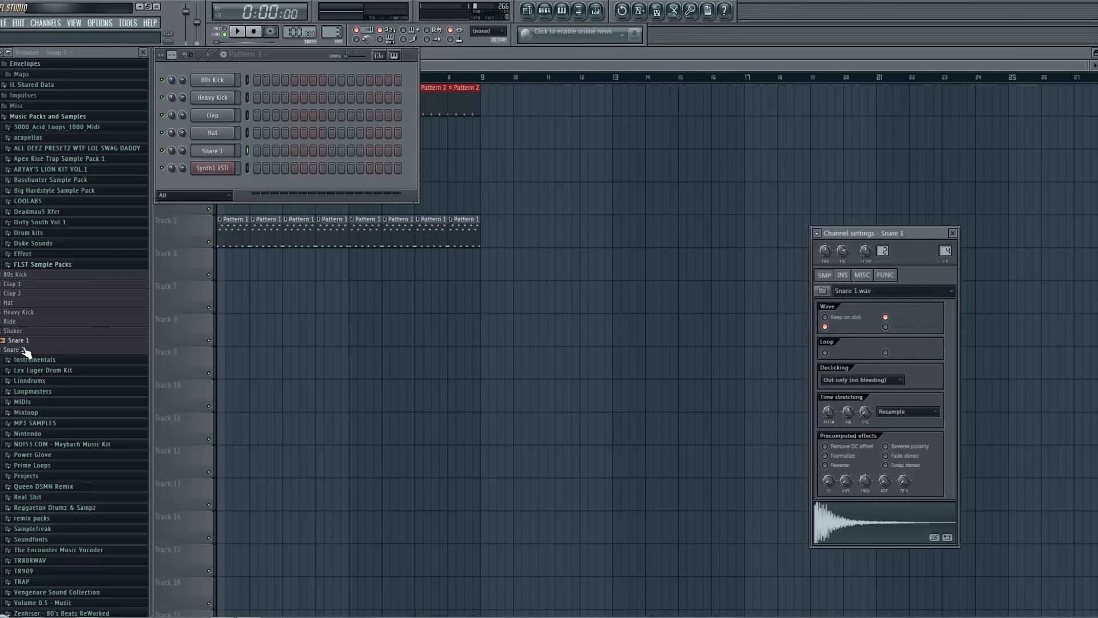
pyautogui.moveTo(27, 351); pyautogui.dragTo(211, 159)
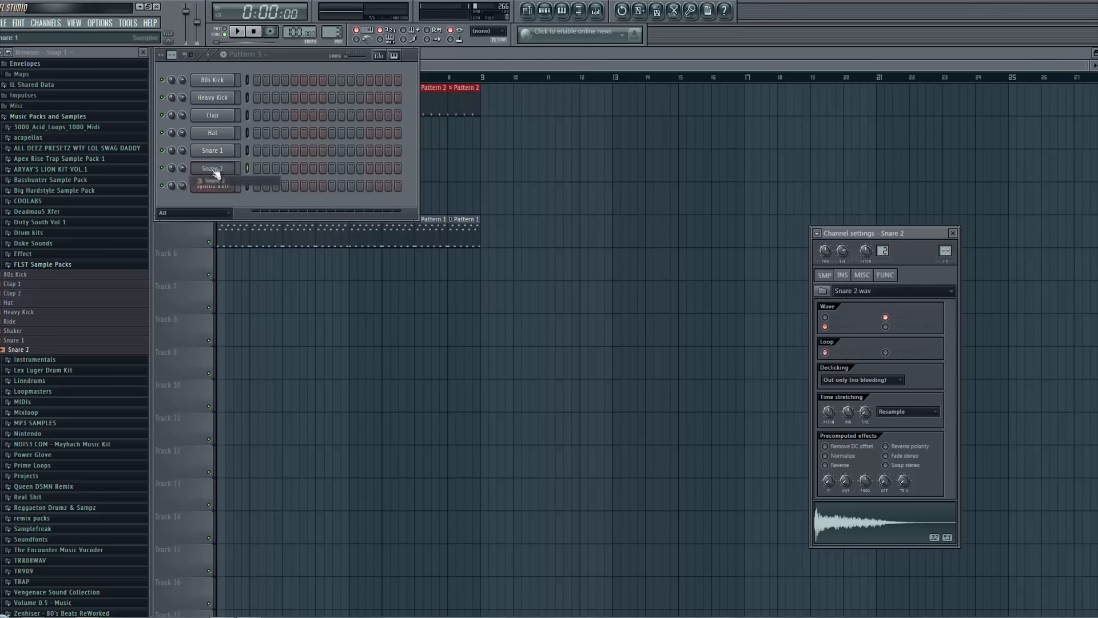
pyautogui.click(294, 150)
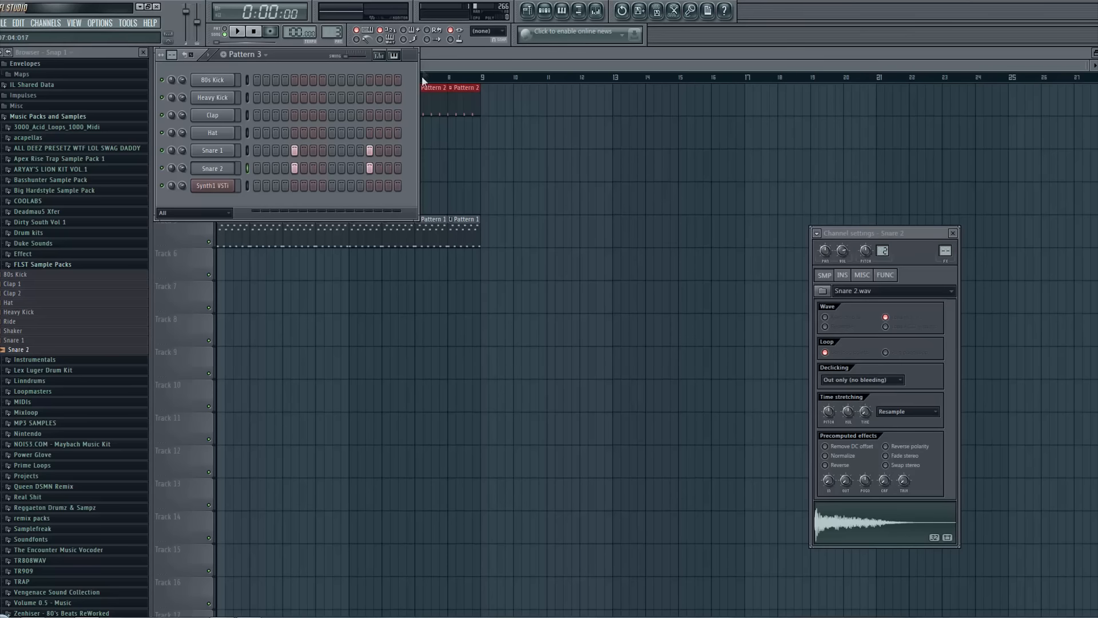
# Try Pattern 3 on Track 2 across bars 1 to 8 with a short playback, and clear its clips again
pyautogui.click(524, 198)
pyautogui.moveTo(228, 134); pyautogui.dragTo(475, 140)
pyautogui.press('space')
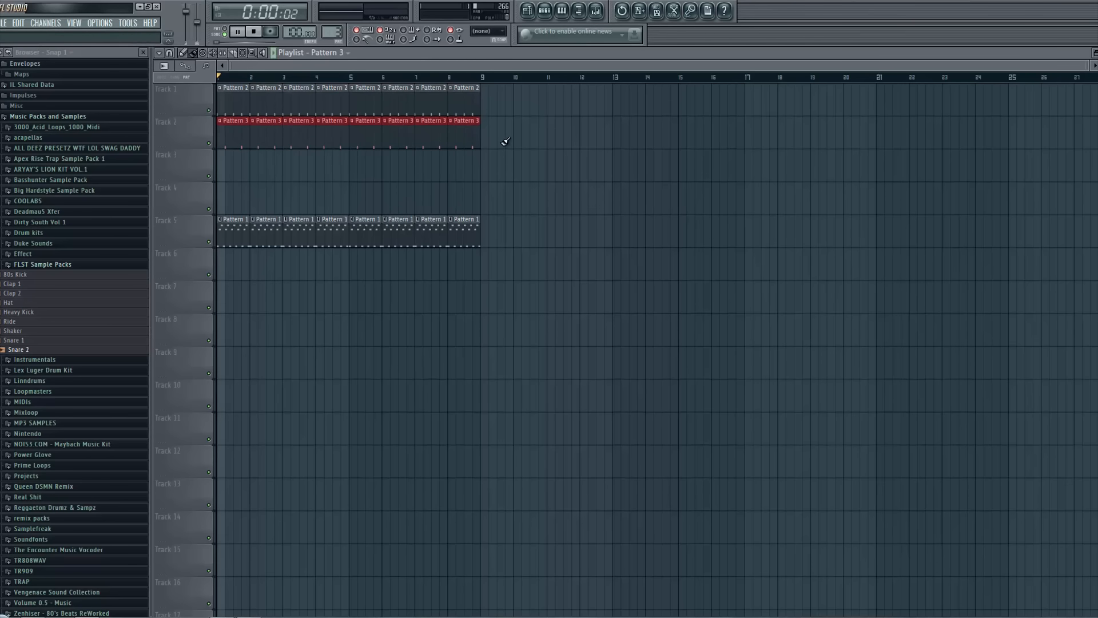
pyautogui.press('space')
pyautogui.rightClick(477, 133)
# Delete the Pattern 2 clips in bars 1 to 4 of Track 1 and move the other four to bars 9 to 12
pyautogui.rightClick(238, 105)
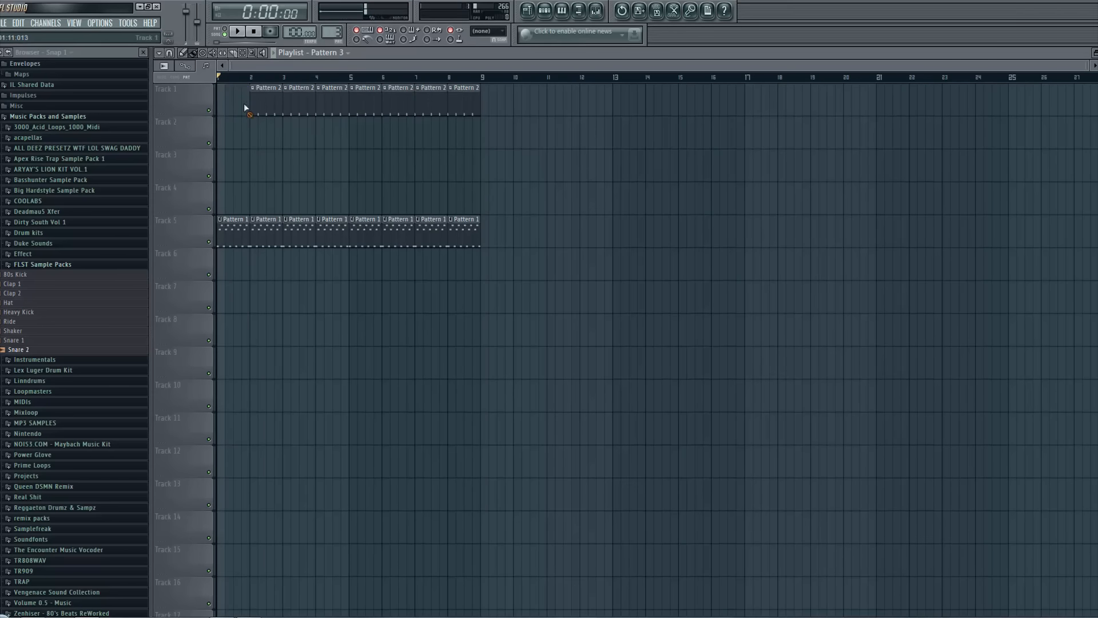
pyautogui.rightClick(266, 105)
pyautogui.rightClick(299, 106)
pyautogui.rightClick(330, 108)
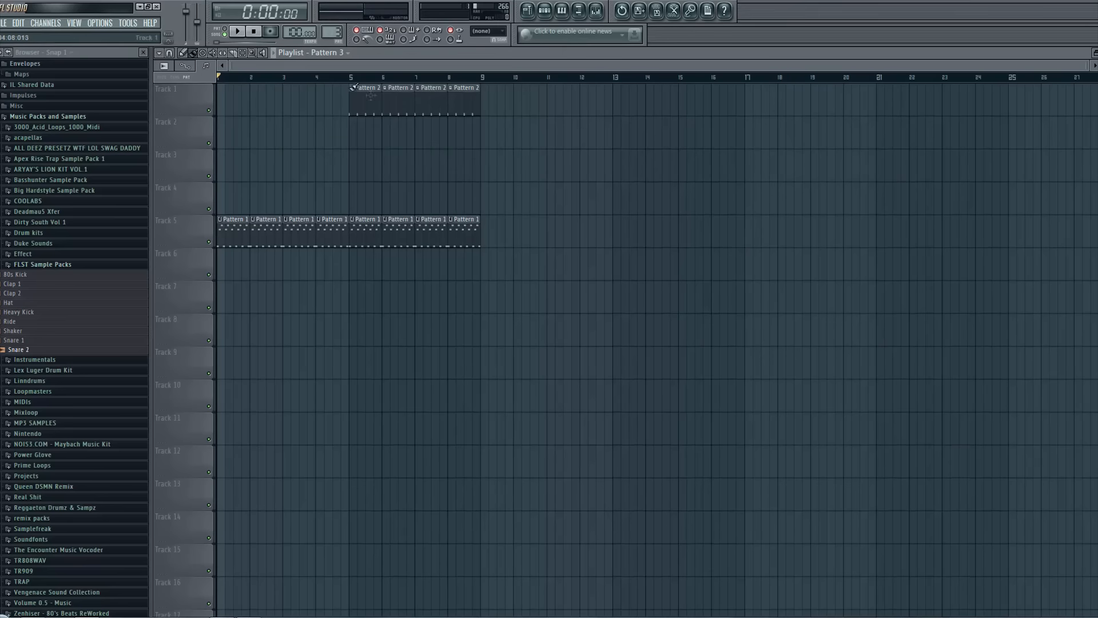
pyautogui.moveTo(506, 83)
pyautogui.mouseDown()
pyautogui.moveTo(377, 117)
pyautogui.moveTo(497, 93)
pyautogui.mouseUp()
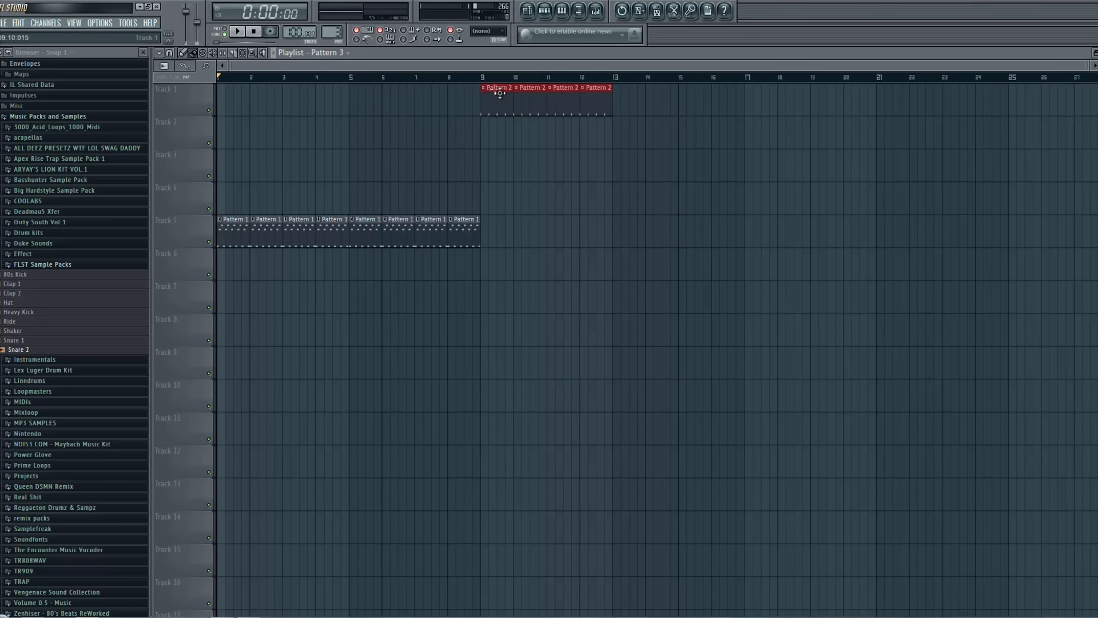
# Copy the Pattern 1 clips to bars 9 to 16 on Track 5 and the Pattern 2 clips to bars 13 to 16 on Track 1
pyautogui.moveTo(521, 232); pyautogui.dragTo(488, 235)
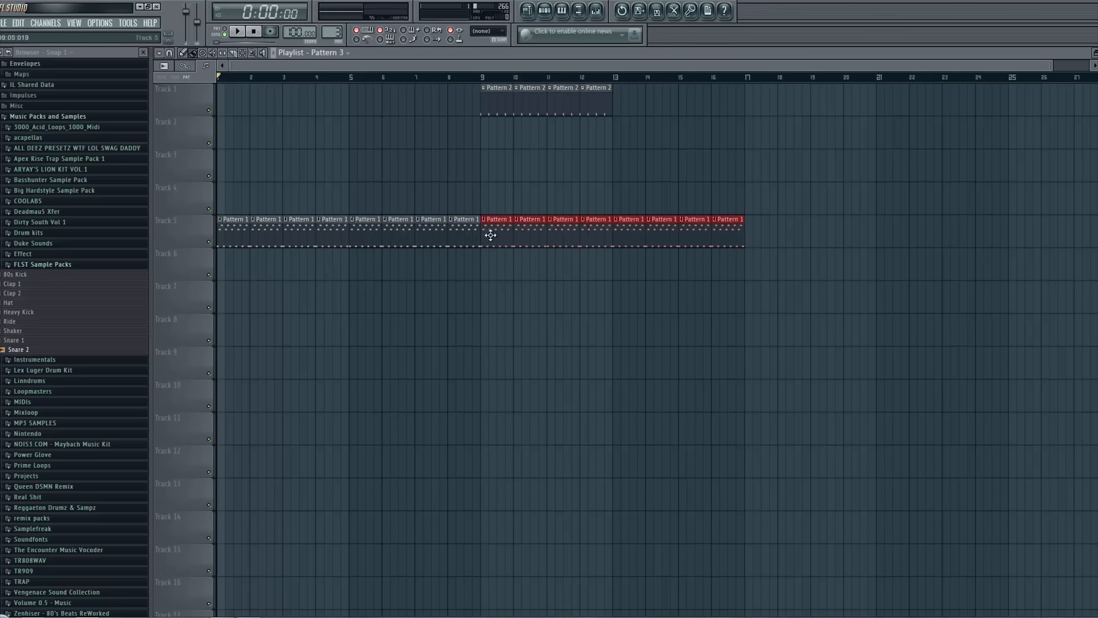
pyautogui.moveTo(645, 111)
pyautogui.mouseDown()
pyautogui.moveTo(484, 96)
pyautogui.moveTo(626, 116)
pyautogui.mouseUp()
pyautogui.click(747, 78)
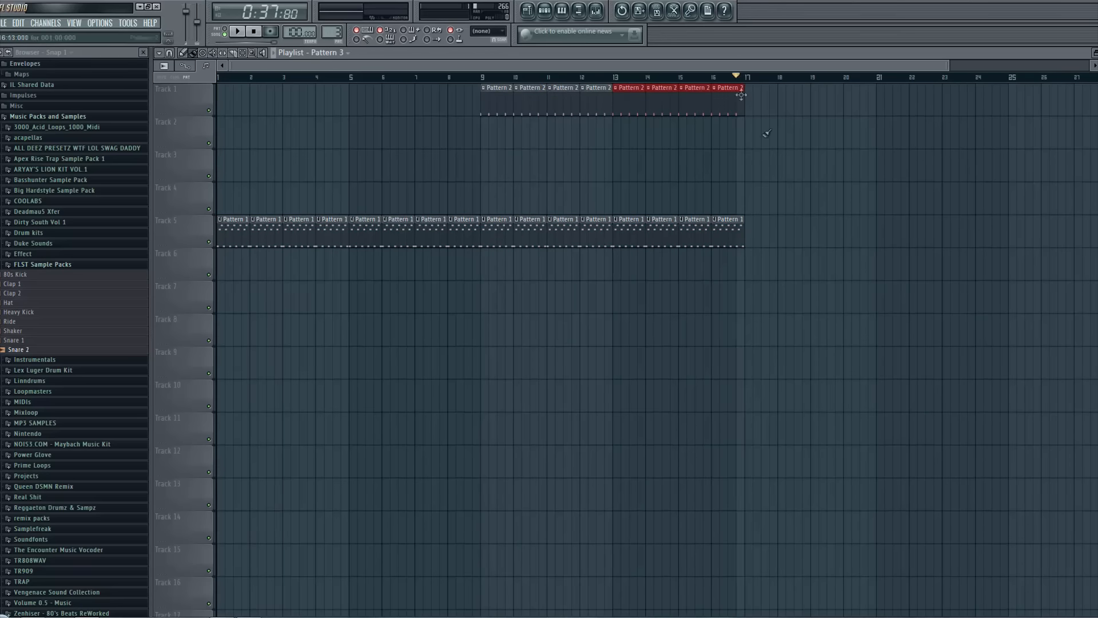
pyautogui.click(498, 148)
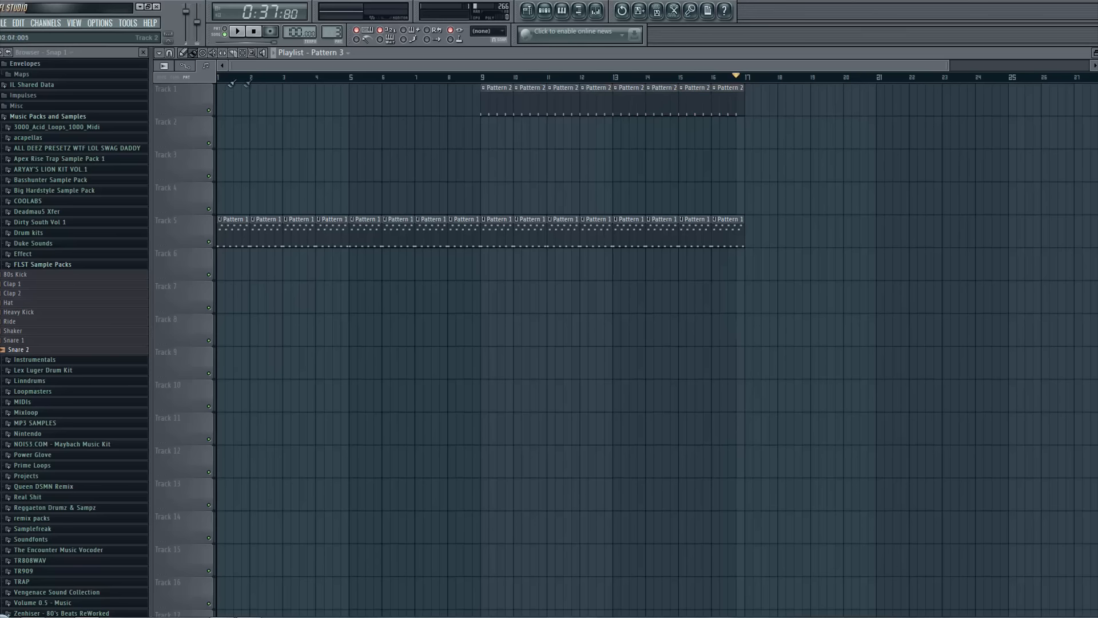
# Select bars 1 to 16 in the playlist and load Fruity Parametric EQ 2 with the 20Hz + 18kHz cut preset on the Synth1 VSTi mixer track
pyautogui.moveTo(221, 86); pyautogui.dragTo(740, 277)
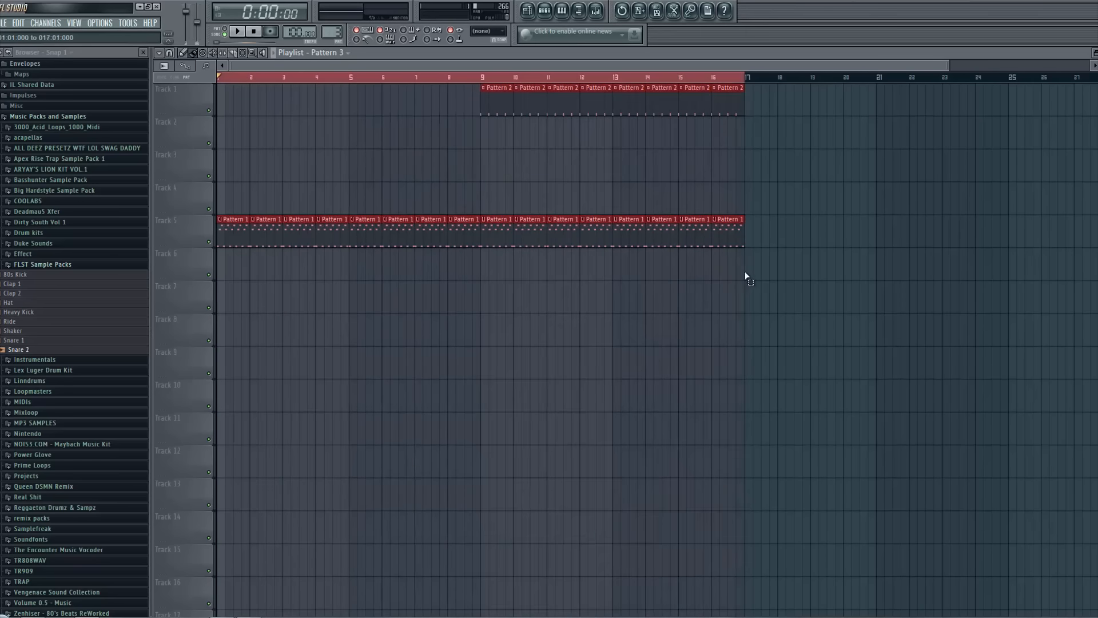
pyautogui.click(596, 11)
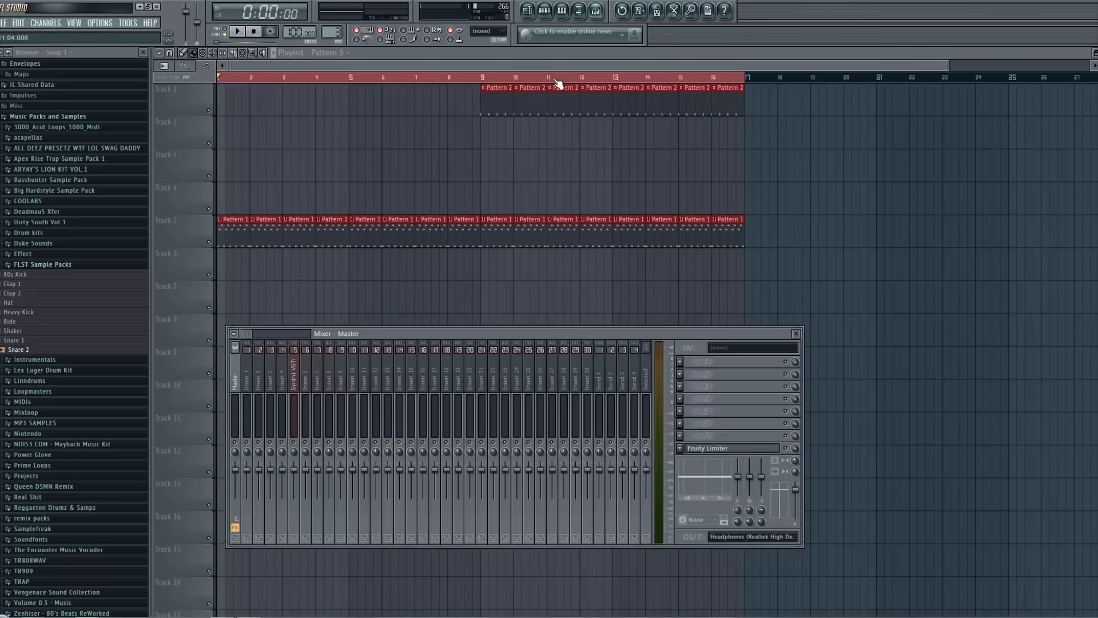
pyautogui.click(306, 369)
pyautogui.click(296, 378)
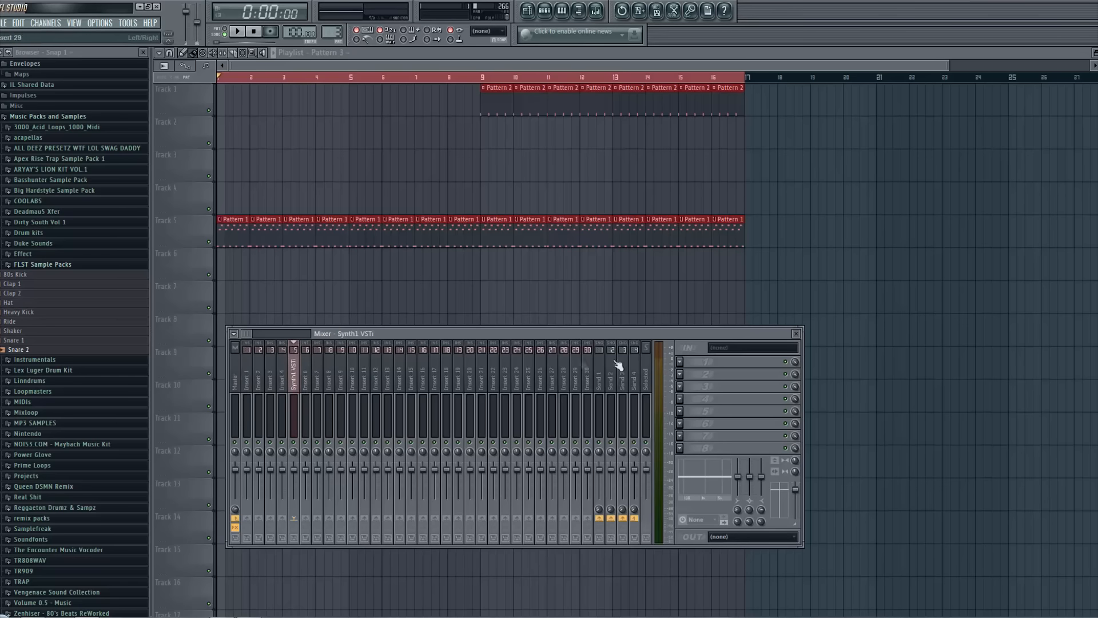
pyautogui.click(679, 362)
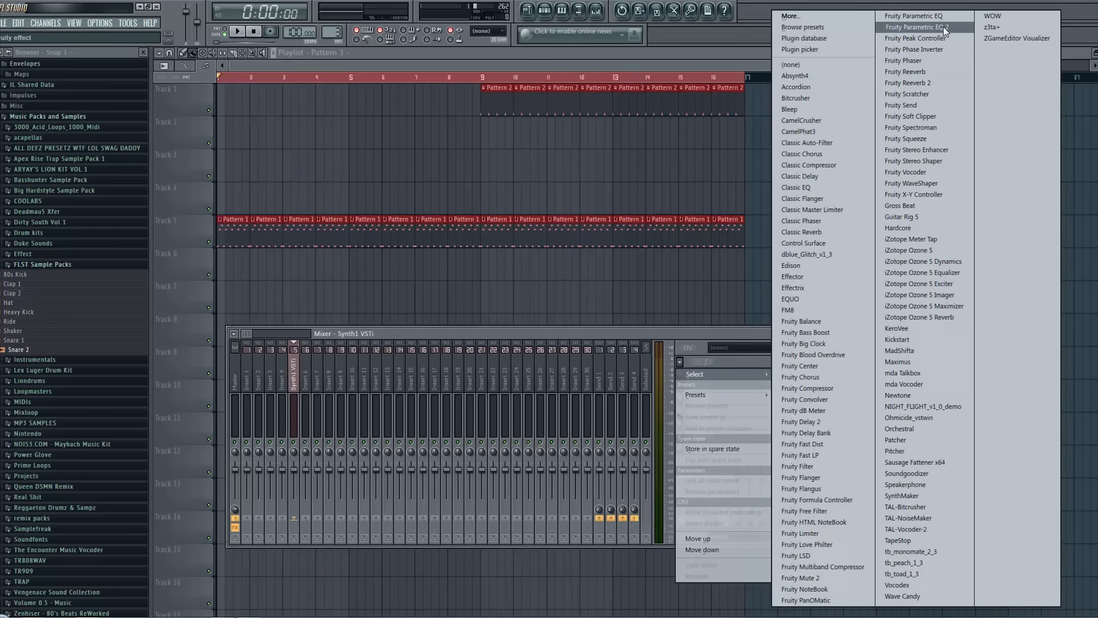
pyautogui.click(940, 27)
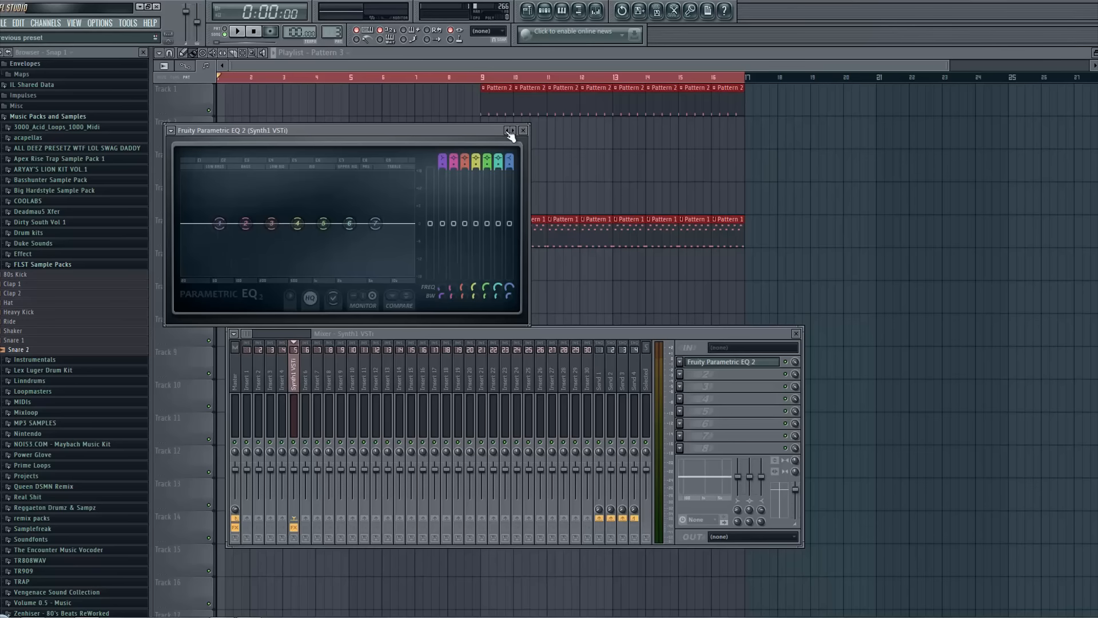
pyautogui.click(509, 131)
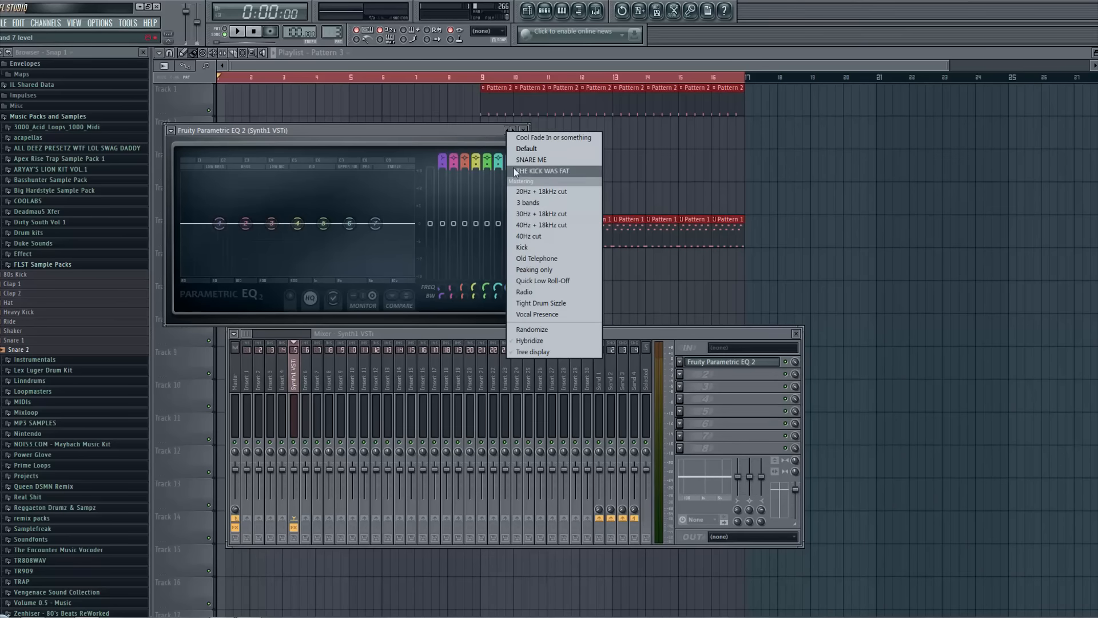
pyautogui.click(563, 191)
# Raise the EQ's band 1 frequency during playback and create an automation clip for it across the selected bars
pyautogui.press('space')
pyautogui.moveTo(445, 287); pyautogui.dragTo(445, 255)
pyautogui.press('space')
pyautogui.rightClick(444, 286)
pyautogui.click(493, 359)
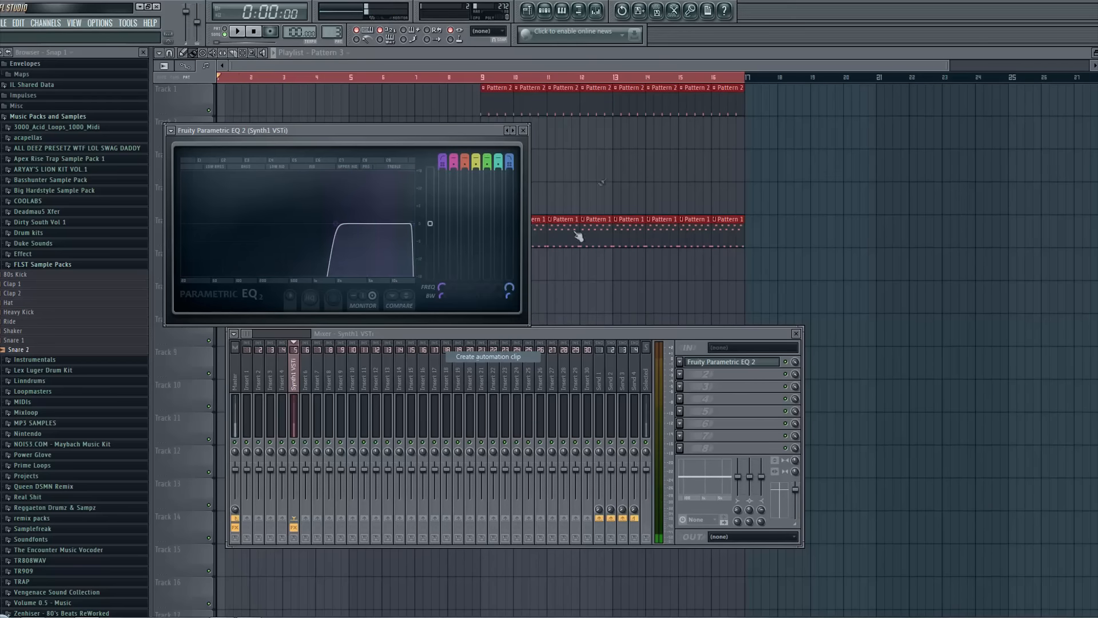
# Reopen the Synth1 EQ and review its preset list and the automation options of the band 1 frequency
pyautogui.click(604, 10)
pyautogui.click(709, 365)
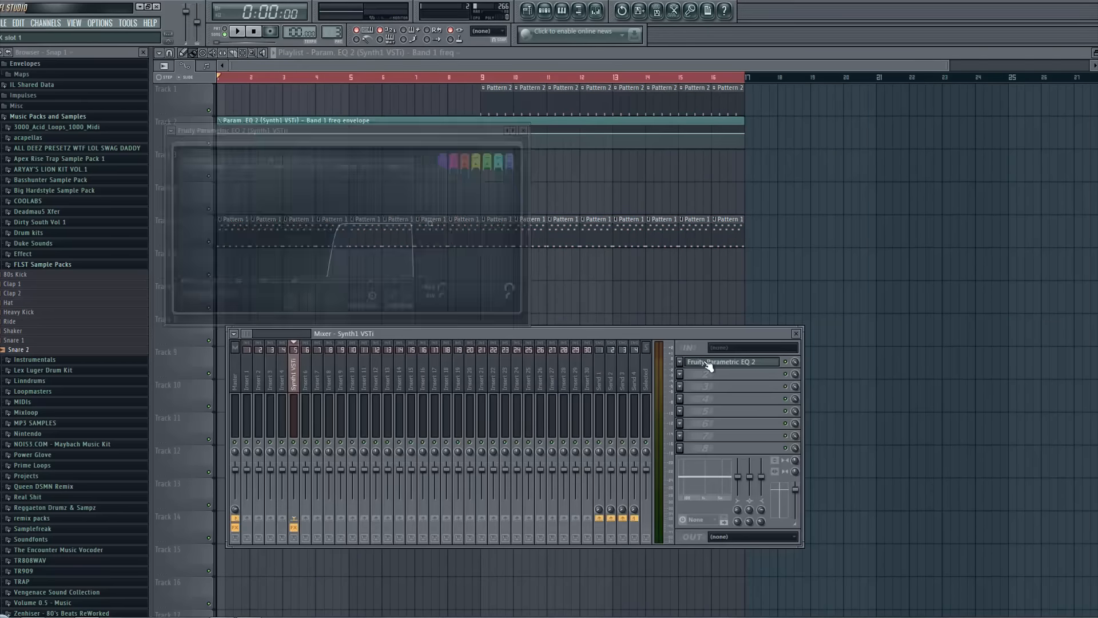
pyautogui.rightClick(514, 132)
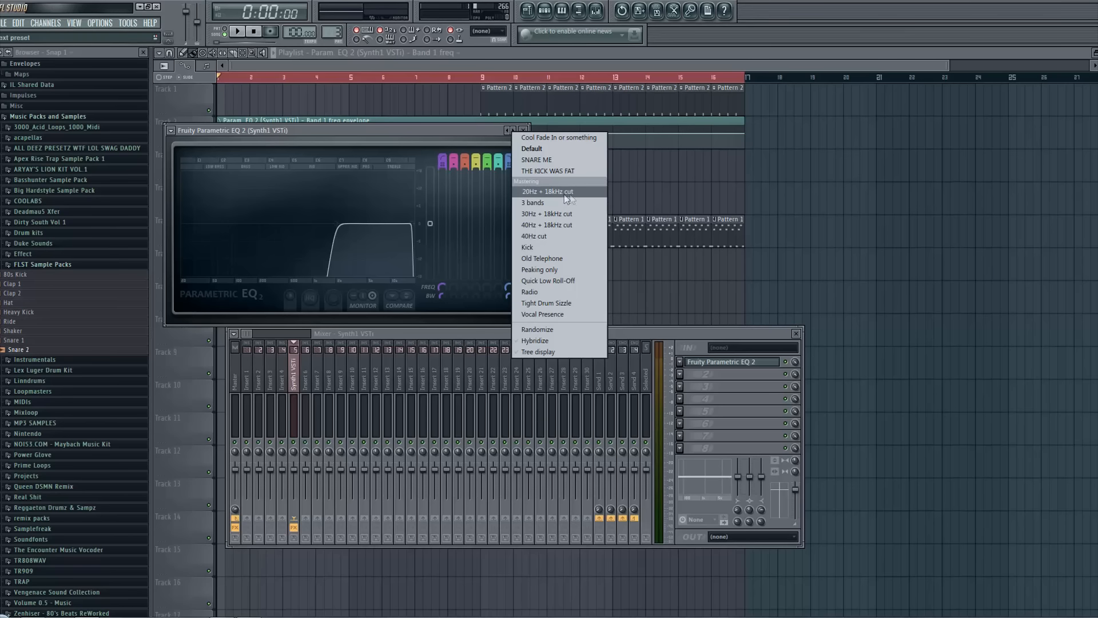
pyautogui.click(399, 142)
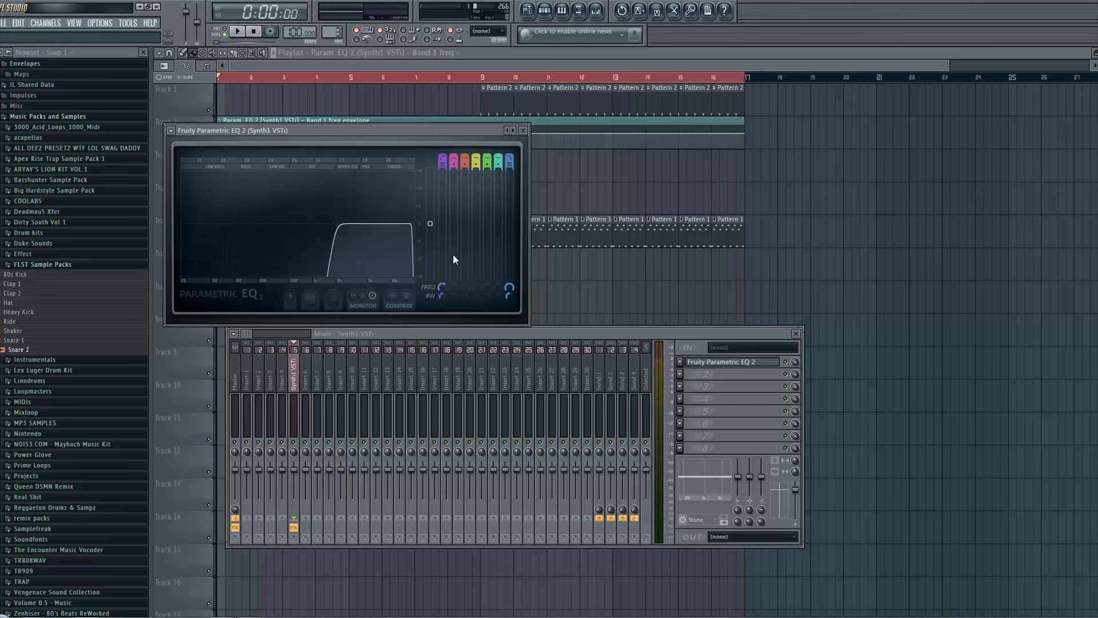
pyautogui.rightClick(441, 287)
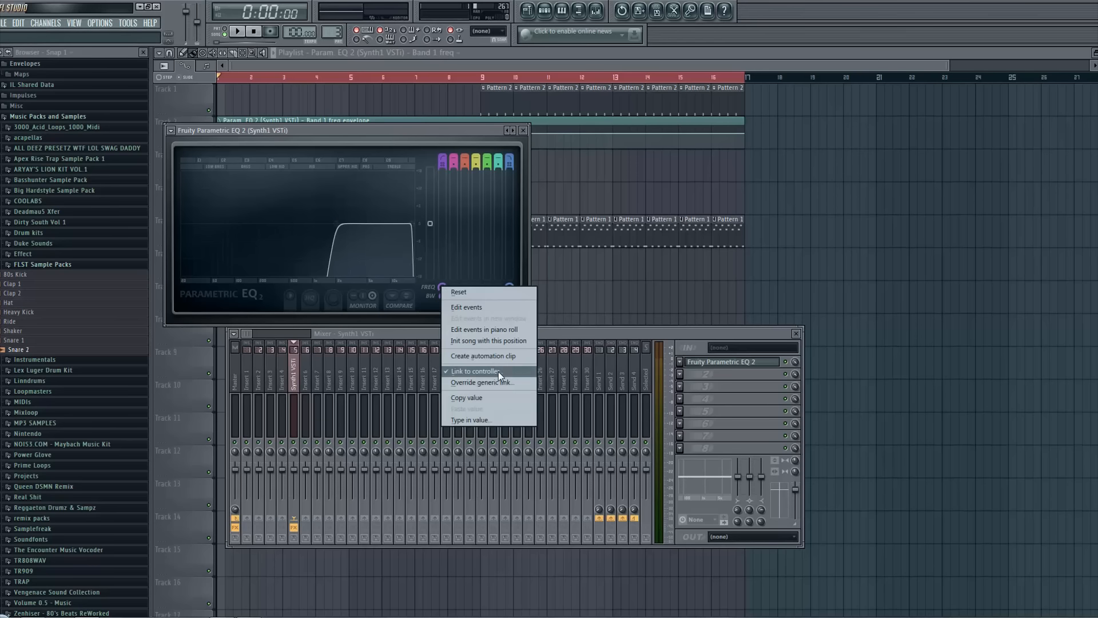
pyautogui.click(699, 186)
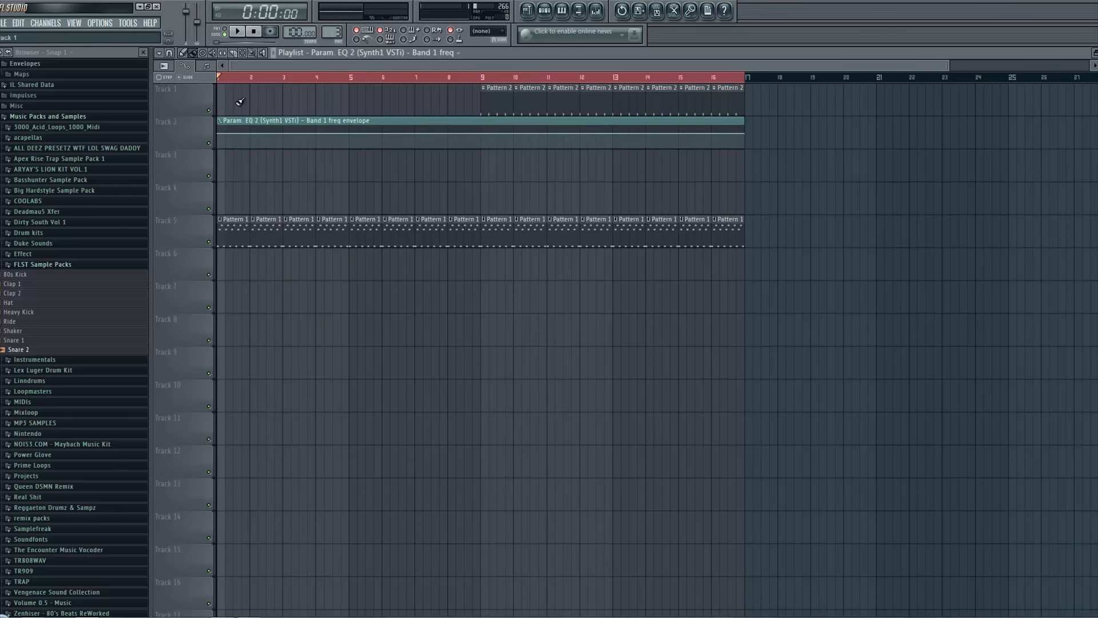
# Lower the band 1 frequency envelope's end point to the minimum, bow its curve slightly upward, and play the result
pyautogui.moveTo(747, 135); pyautogui.dragTo(748, 155)
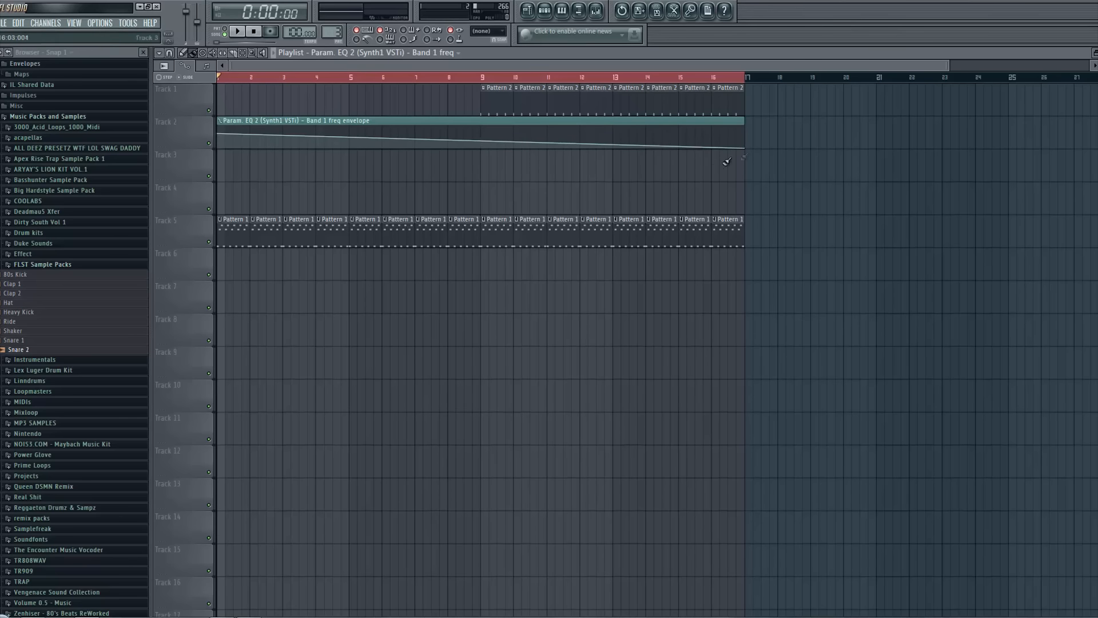
pyautogui.moveTo(479, 141); pyautogui.dragTo(479, 138)
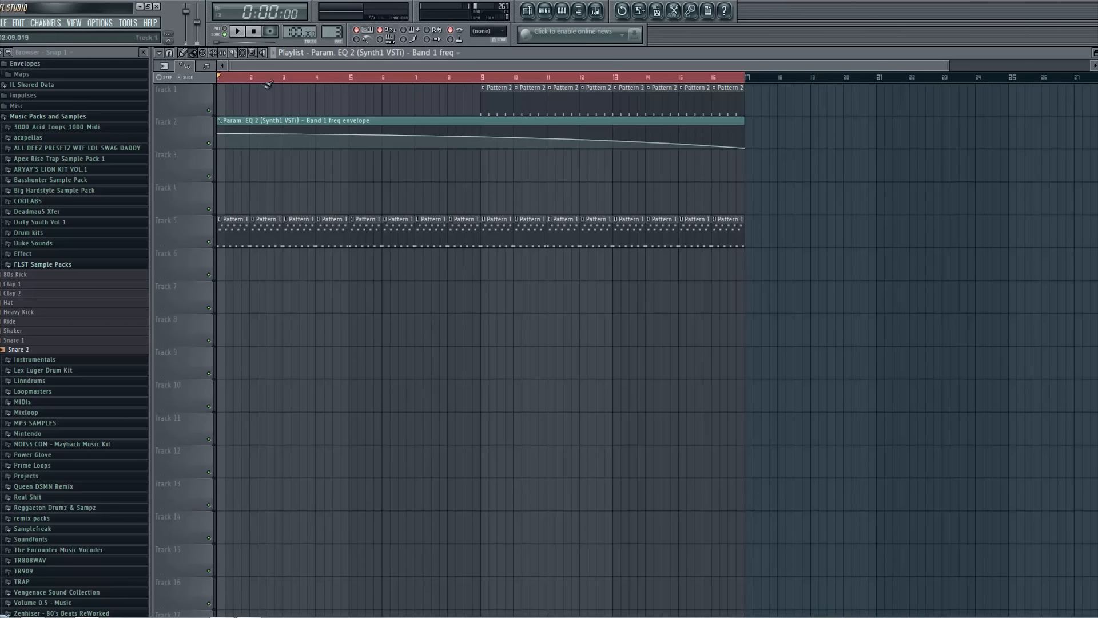
pyautogui.press('space')
pyautogui.click(714, 83)
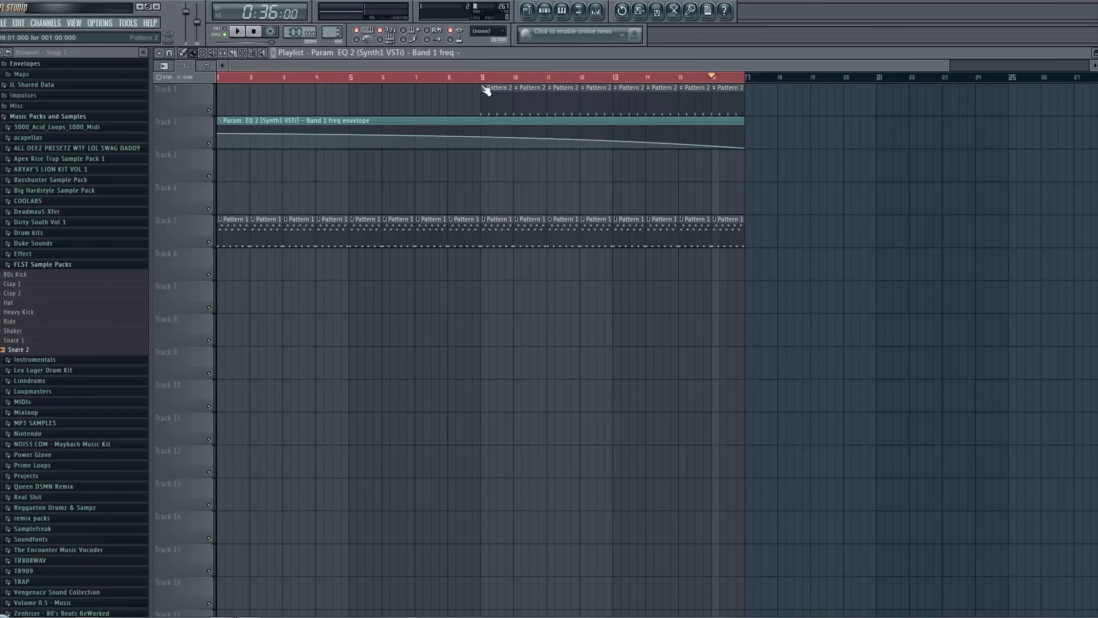
# Switch to Pattern 2 and play it briefly to check the kicks' signal on the Insert 1 mixer track
pyautogui.click(596, 10)
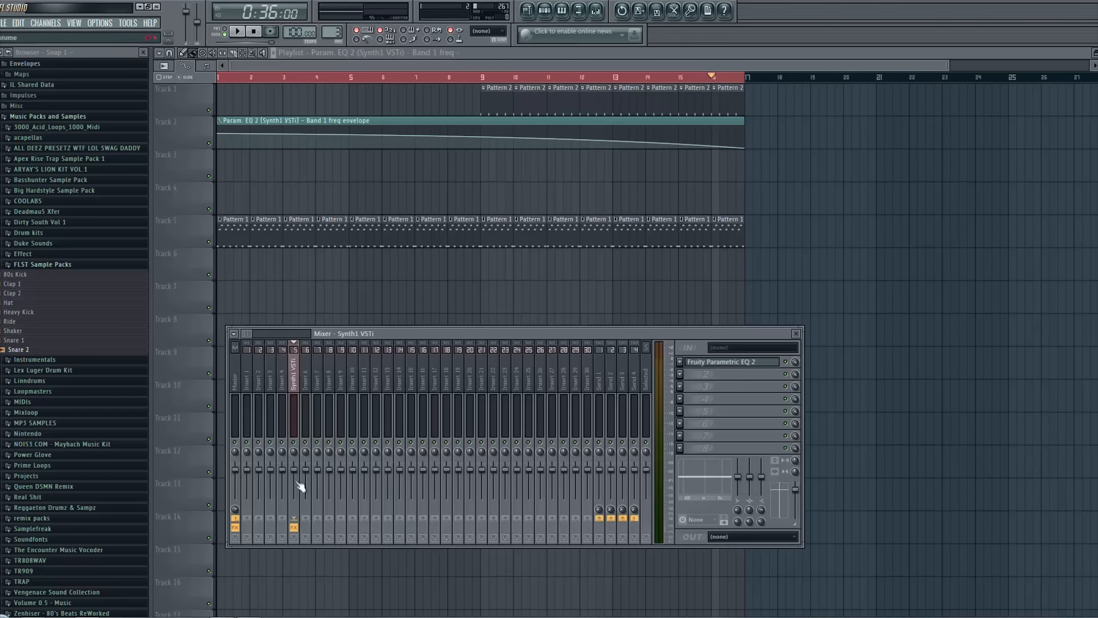
pyautogui.click(248, 375)
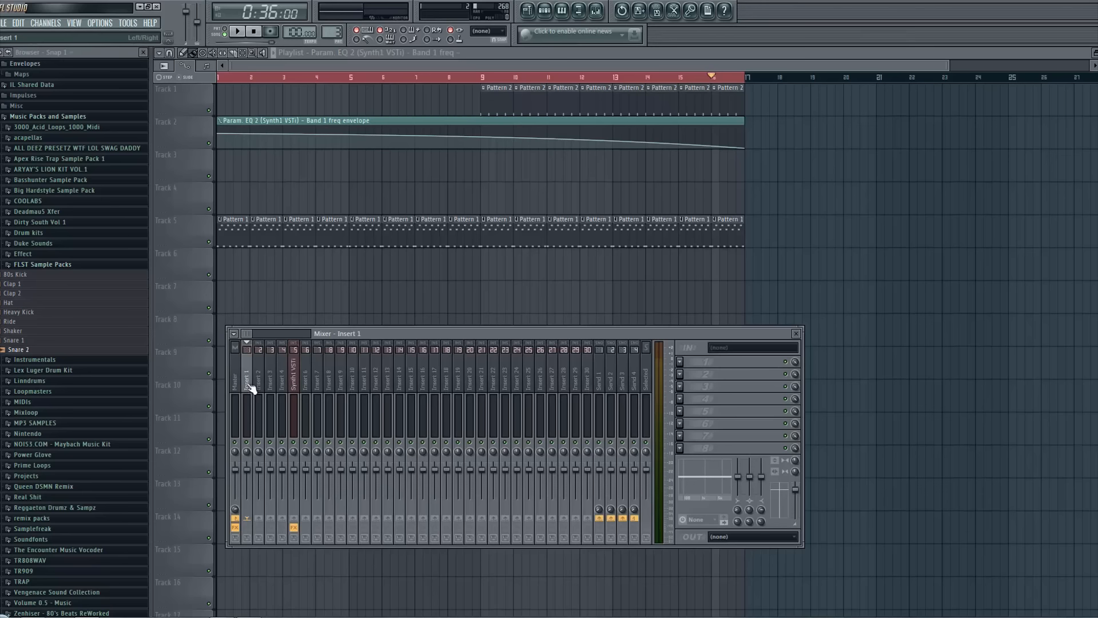
pyautogui.click(545, 10)
pyautogui.moveTo(337, 29); pyautogui.dragTo(336, 35)
pyautogui.press('space')
pyautogui.press('space')
pyautogui.click(223, 34)
pyautogui.press('space')
pyautogui.press('space')
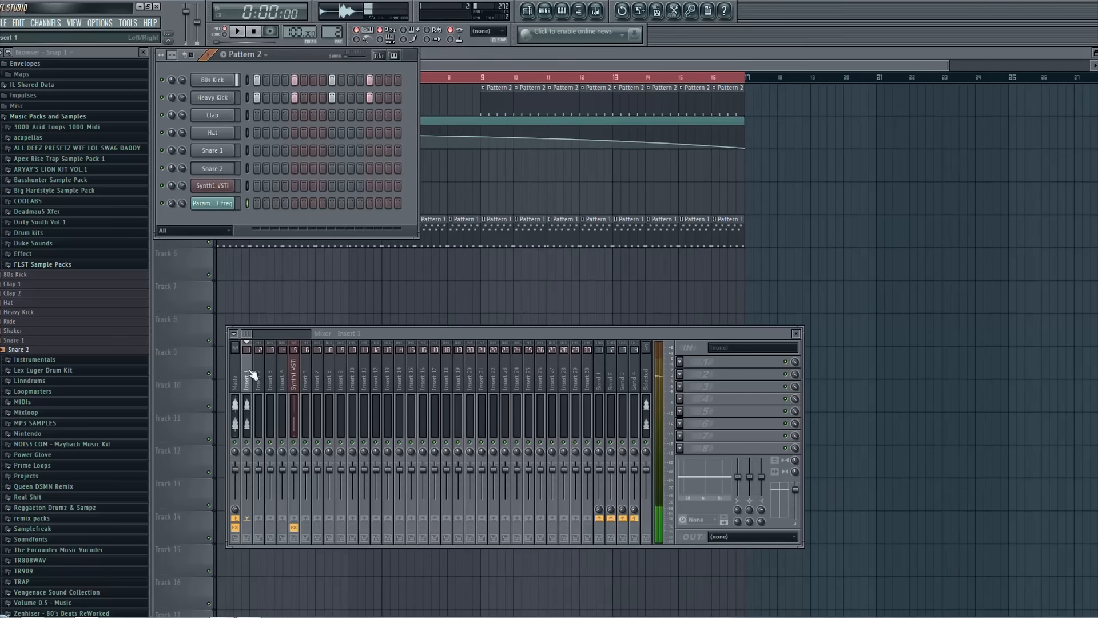
# Sidechain the Insert 1 kick track to the Synth1 VSTi mixer track
pyautogui.click(250, 386)
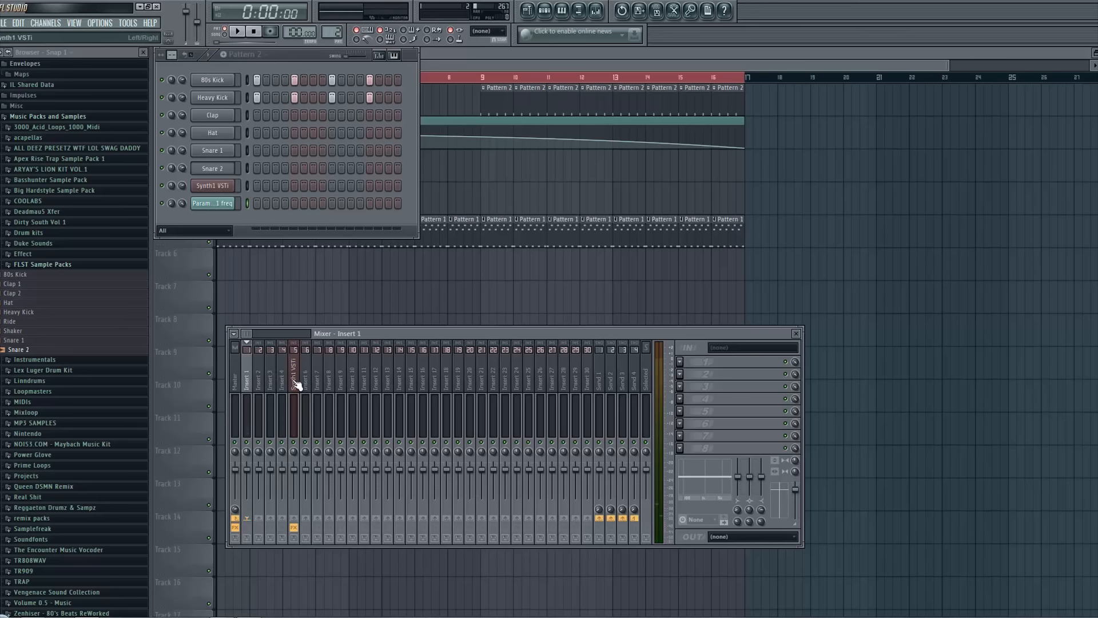
pyautogui.rightClick(295, 520)
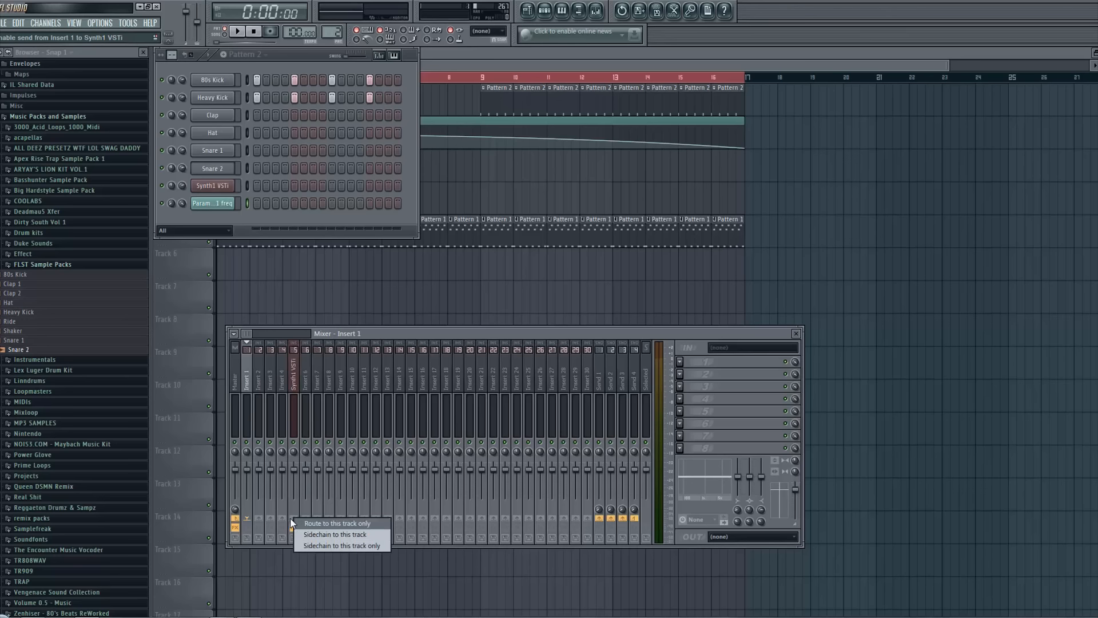
pyautogui.click(325, 535)
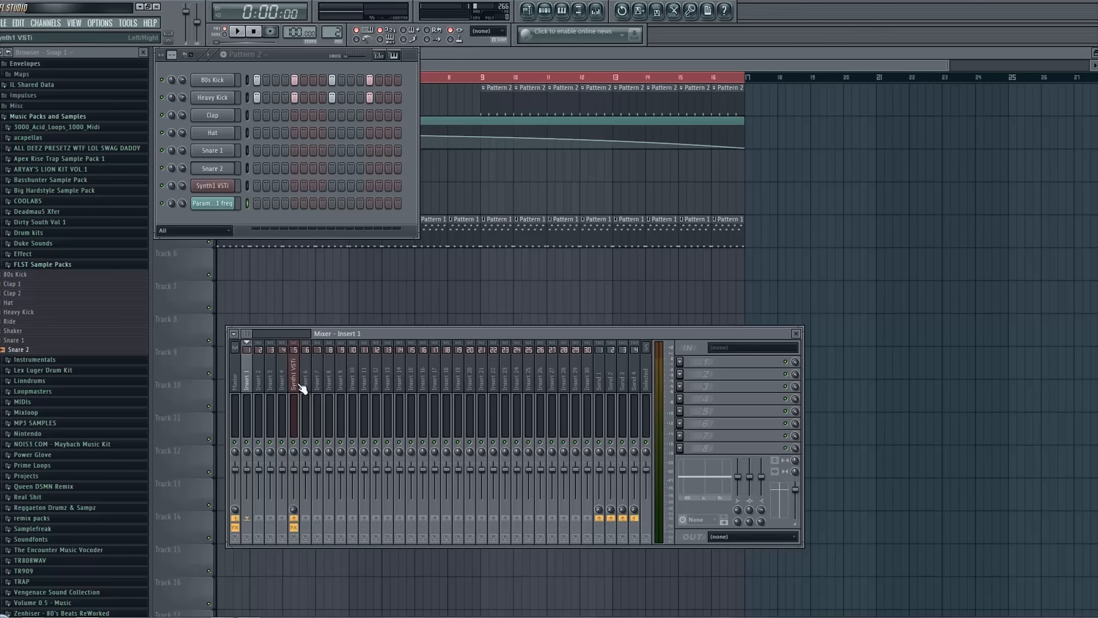
# Load Fruity Limiter in slot 2 of the Synth1 VSTi track, switch it to compressor mode, lower its threshold, raise its ratio and set its sidechain input to 1
pyautogui.click(297, 381)
pyautogui.click(704, 376)
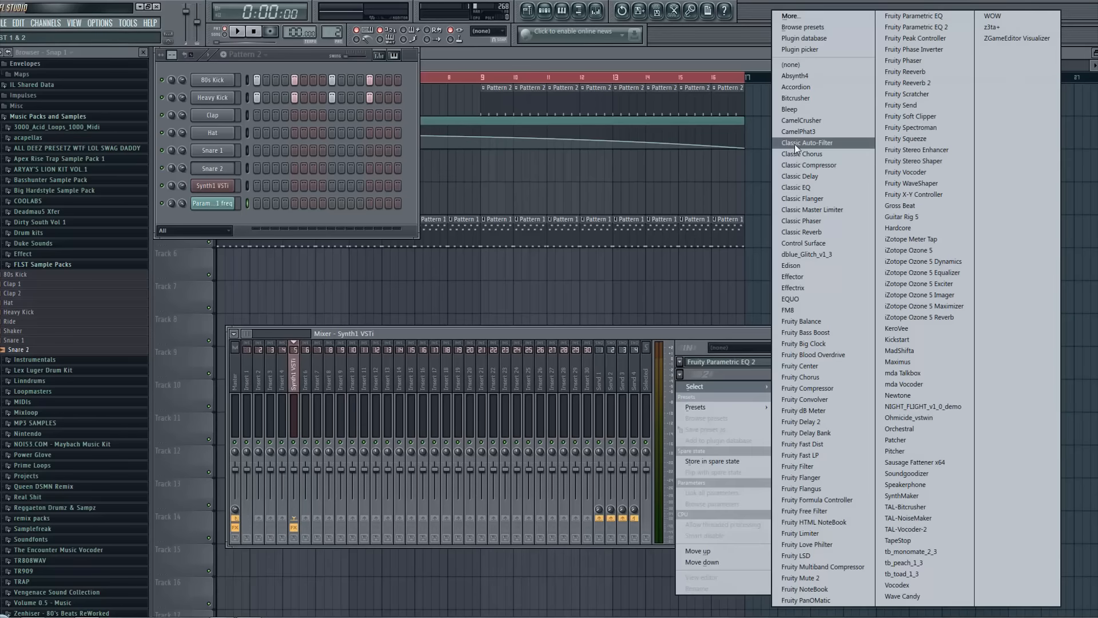
pyautogui.click(837, 537)
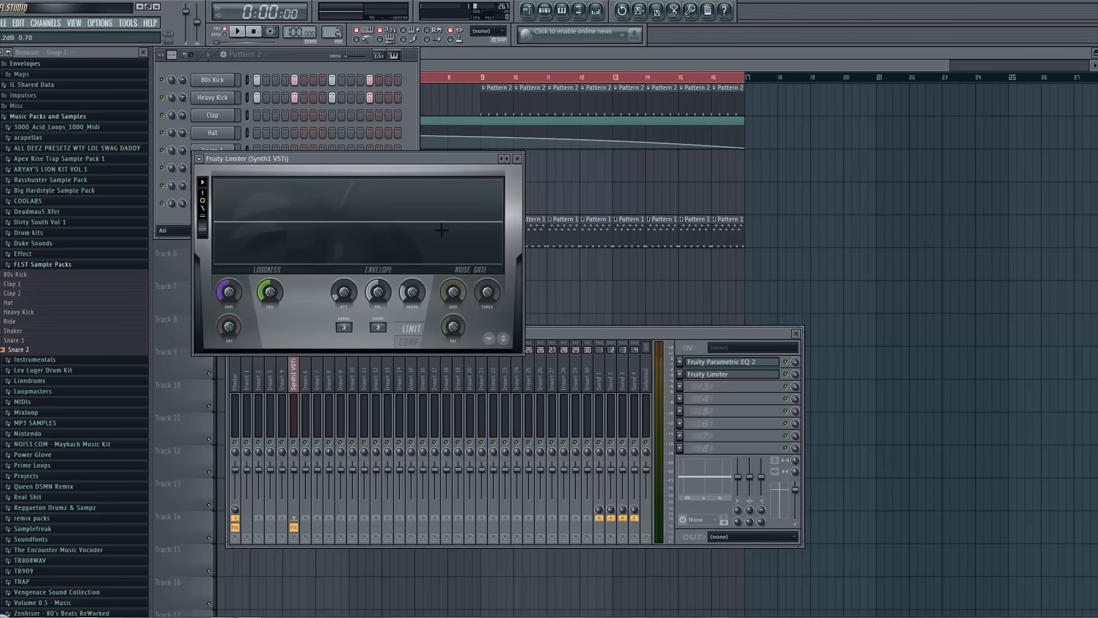
pyautogui.click(408, 342)
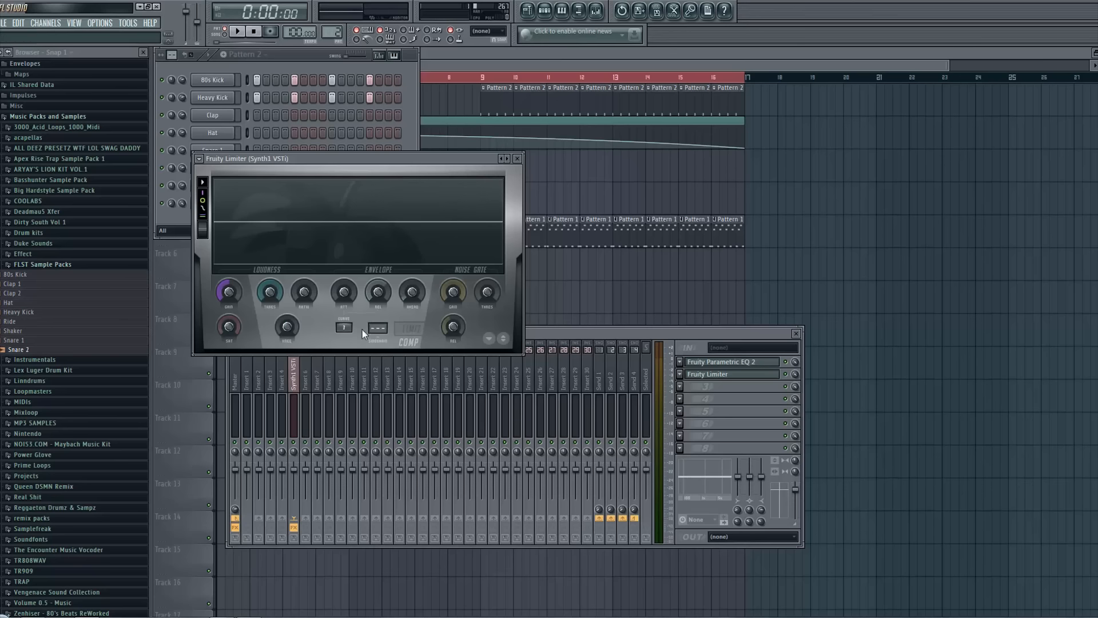
pyautogui.moveTo(271, 293); pyautogui.dragTo(303, 260)
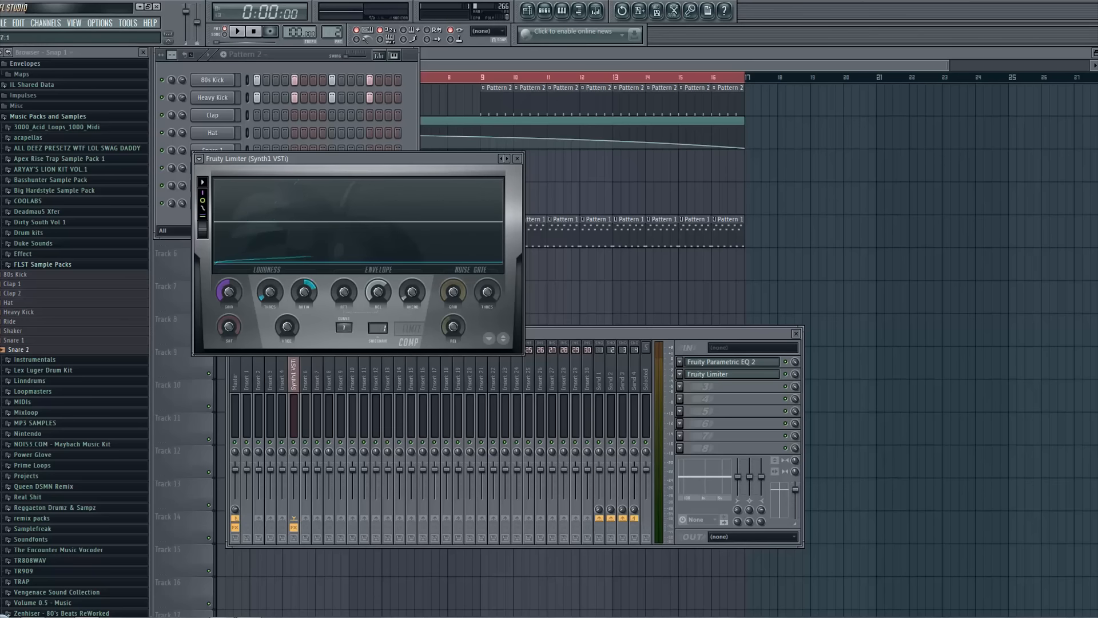
# Play the arrangement from bar 9 and again from bar 15 to hear the kick ducking the synth
pyautogui.rightClick(565, 158)
pyautogui.click(483, 78)
pyautogui.press('space')
pyautogui.click(546, 11)
pyautogui.press('space')
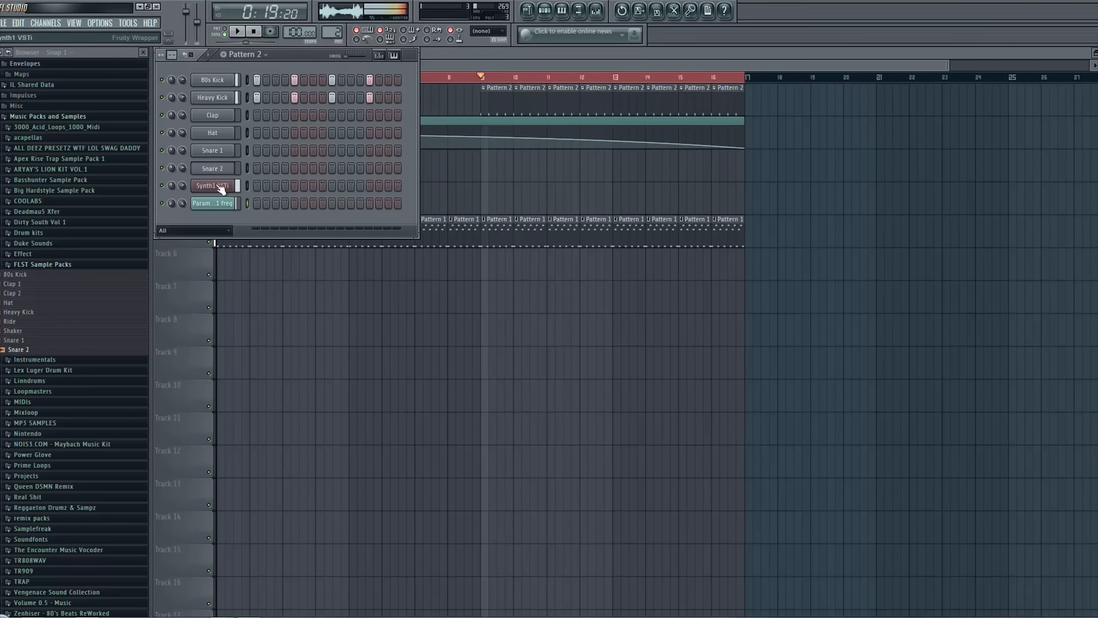
pyautogui.click(690, 80)
pyautogui.press('space')
pyautogui.click(596, 11)
pyautogui.press('space')
# Apply the Side2chainz preset to the Fruity Limiter on the Synth1 VSTi track and return to the playlist
pyautogui.click(707, 374)
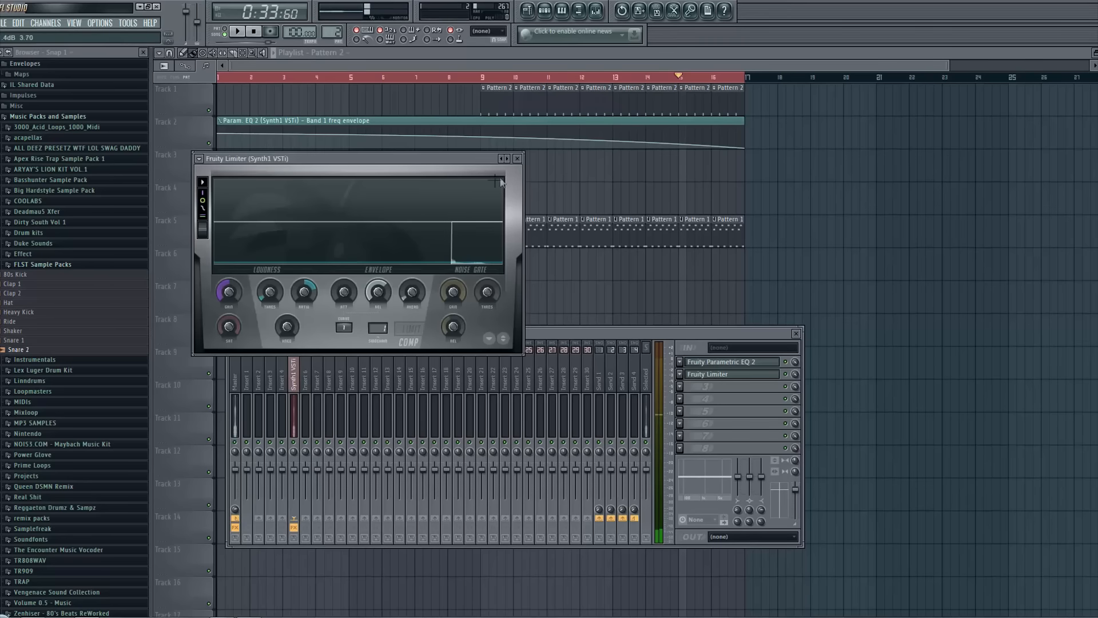
pyautogui.click(504, 158)
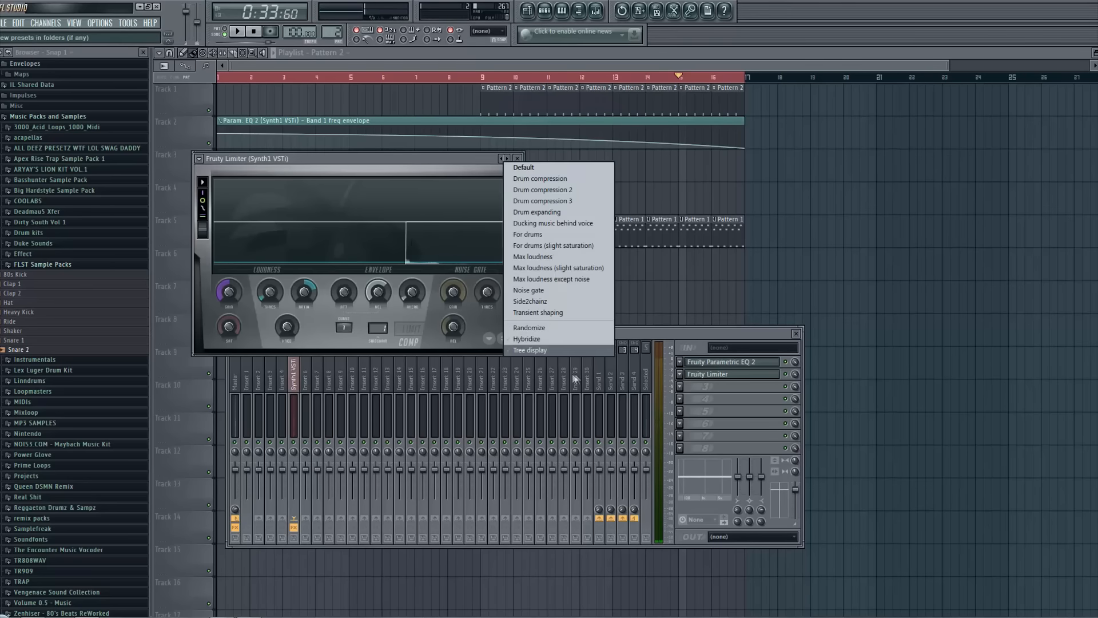
pyautogui.click(540, 303)
pyautogui.click(792, 239)
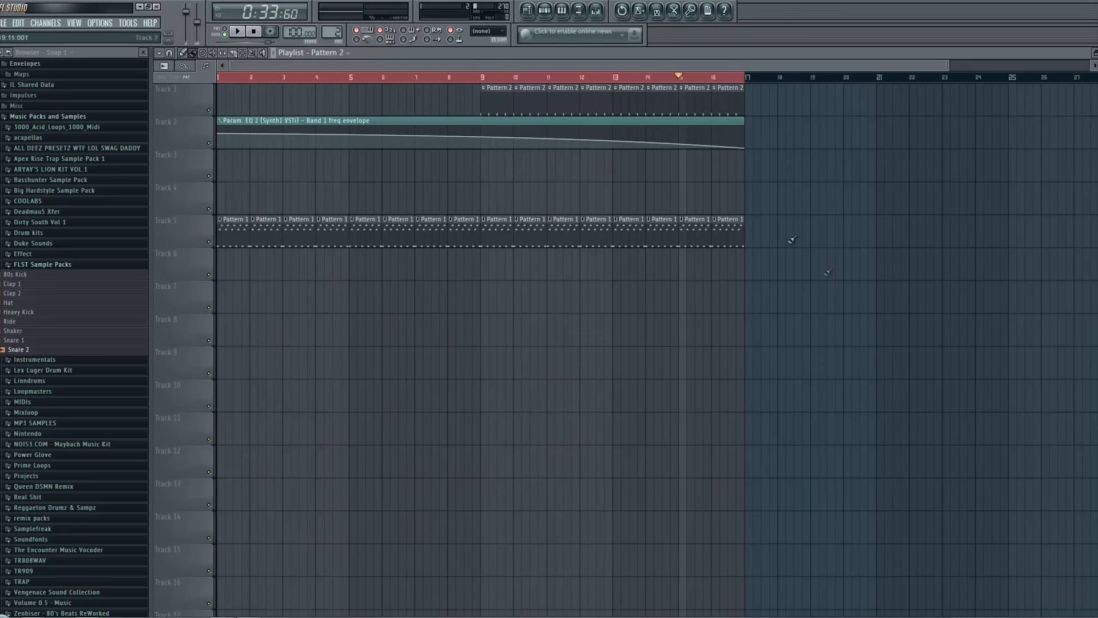
# Clear the time selection and copy the last four Pattern 2 clips on Track 1 and Pattern 1 clips on Track 5 to bars 17 to 20
pyautogui.click(721, 81)
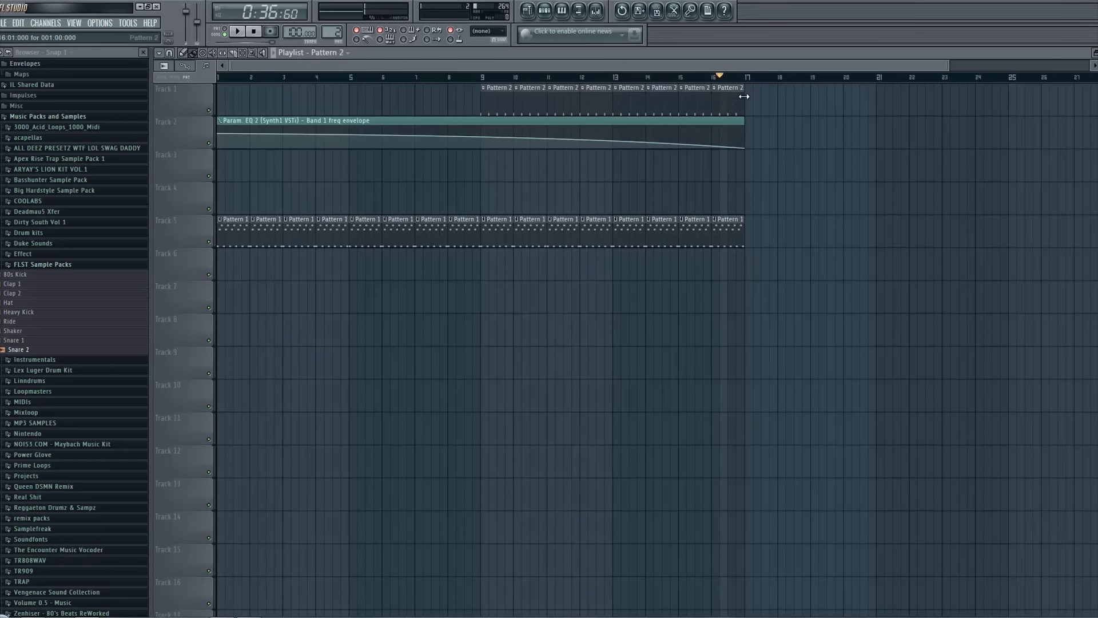
pyautogui.moveTo(744, 102); pyautogui.dragTo(612, 103)
pyautogui.hotkey('ctrl', 'b')
pyautogui.moveTo(804, 277); pyautogui.dragTo(620, 211)
pyautogui.hotkey('ctrl', 'b')
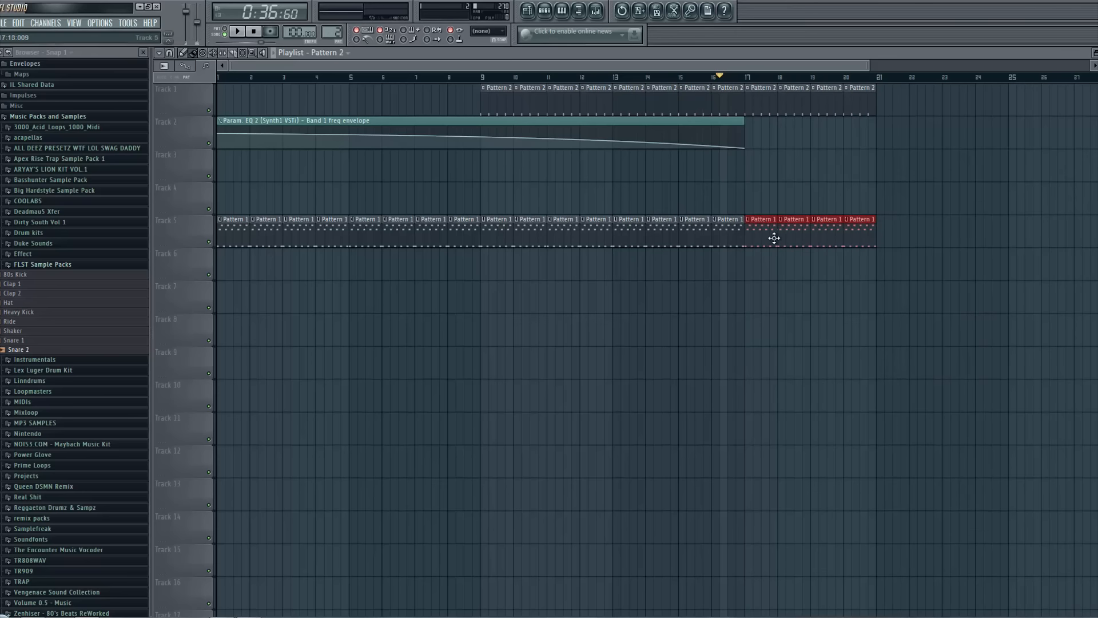
# Play the song from bar 16 into the new bars and check the Insert 1 and synth levels in the mixer
pyautogui.press('space')
pyautogui.moveTo(570, 67); pyautogui.dragTo(730, 101)
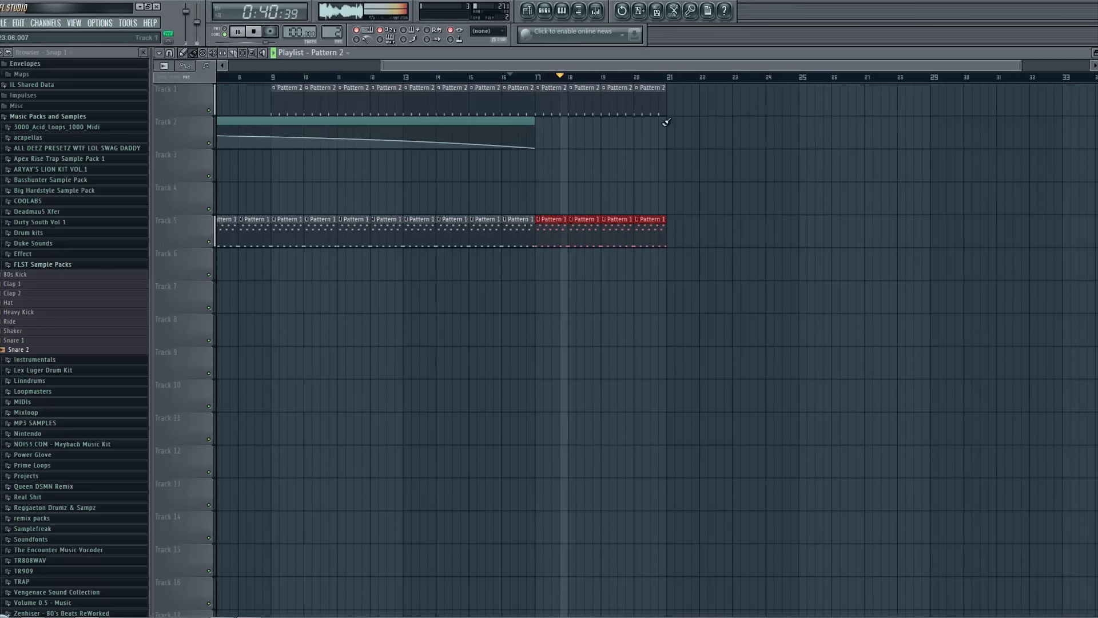
pyautogui.click(595, 10)
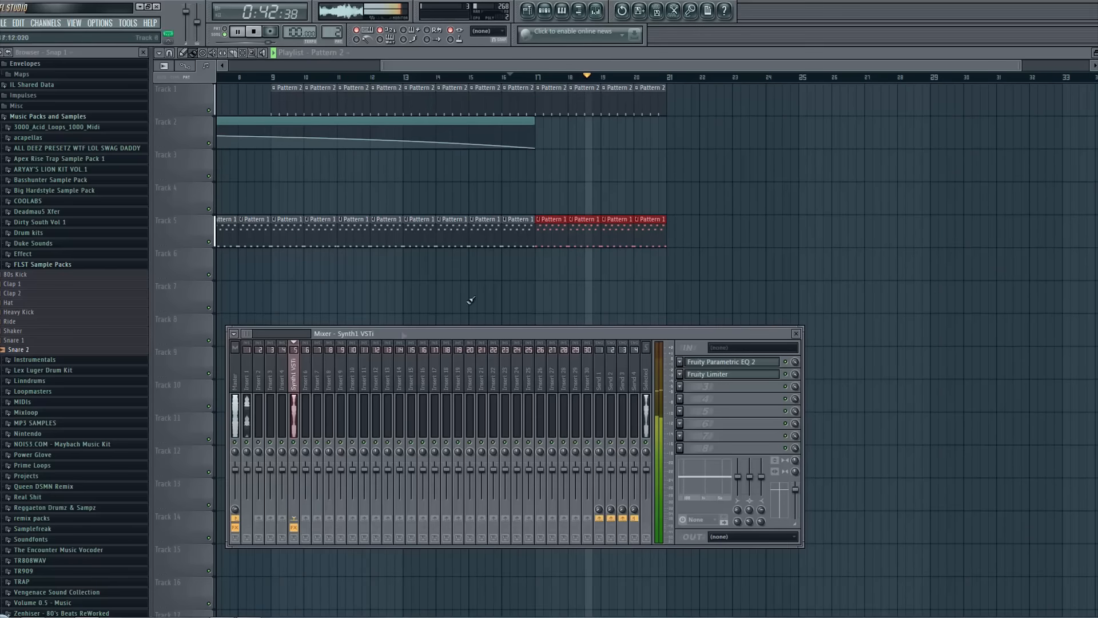
pyautogui.click(246, 393)
pyautogui.press('space')
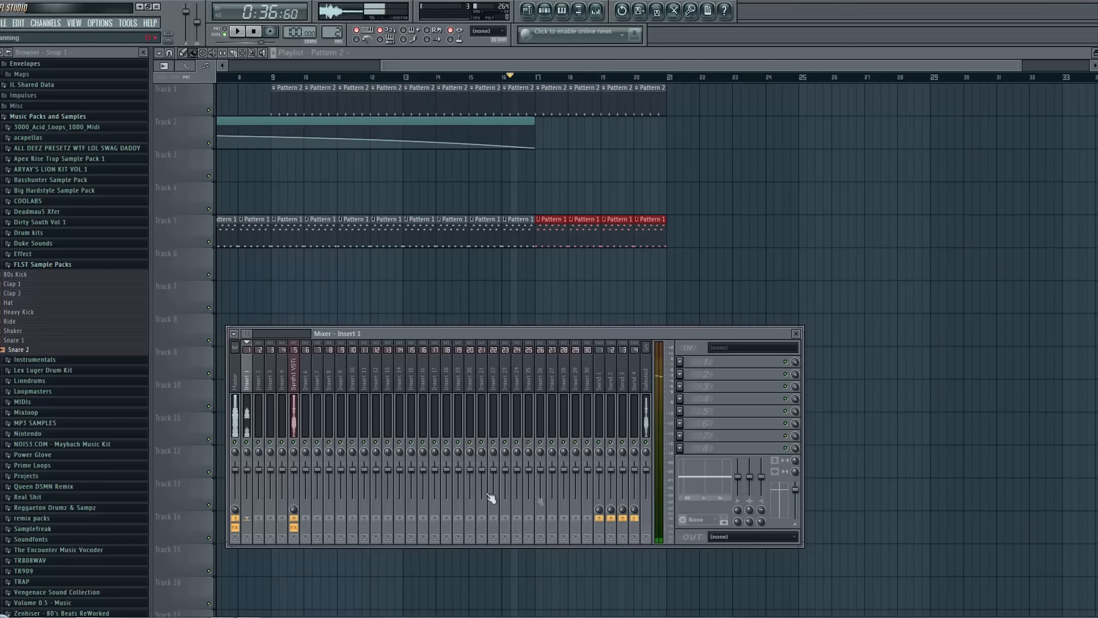
# Add a Fruity Parametric EQ 2 in the Synth1 VSTi track's third effect slot, boosting bands 5 and 7 and dipping bands 4 and 6
pyautogui.click(294, 395)
pyautogui.click(689, 386)
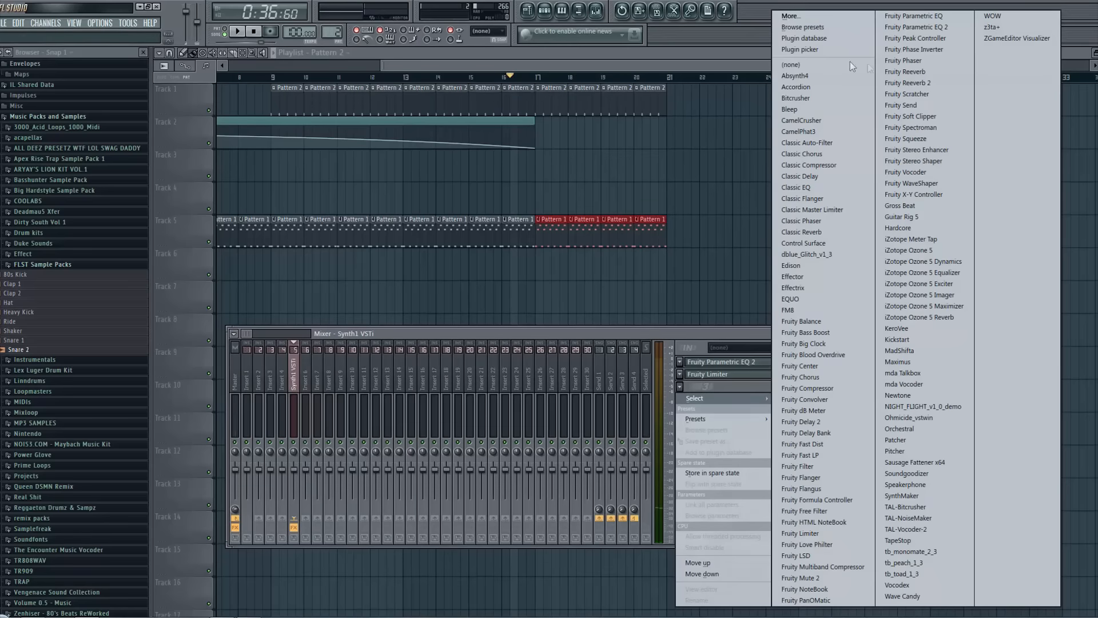
pyautogui.click(905, 30)
pyautogui.moveTo(431, 280); pyautogui.dragTo(430, 267)
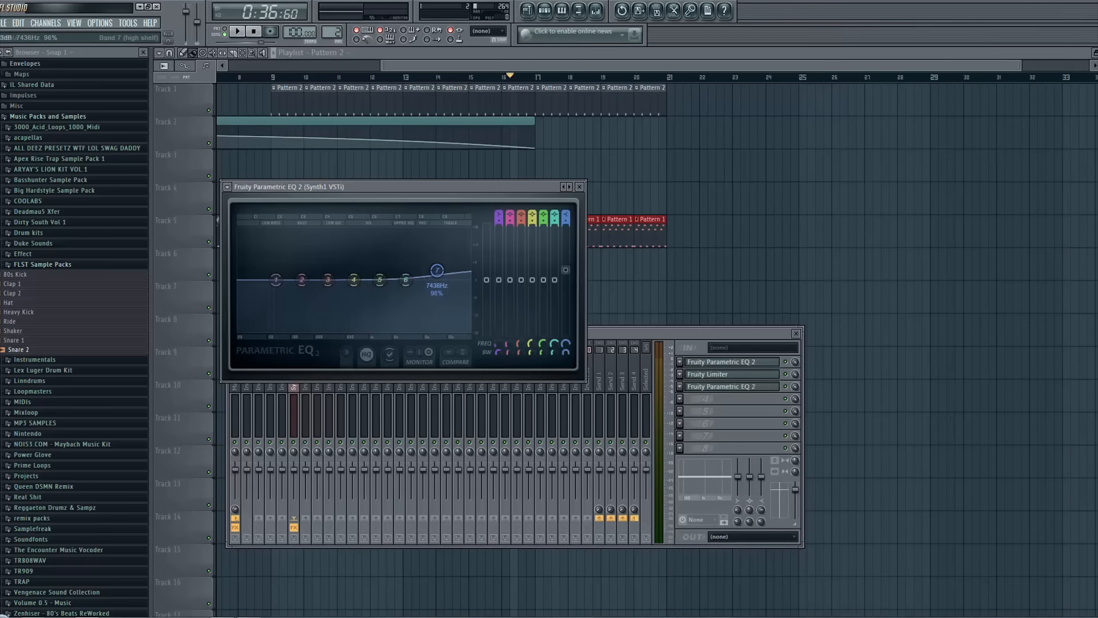
pyautogui.moveTo(354, 280); pyautogui.dragTo(406, 288)
# During playback, pull EQ band 1 down to cut the lowest frequencies, move band 2 to about 45 Hz, and return to the playlist
pyautogui.press('space')
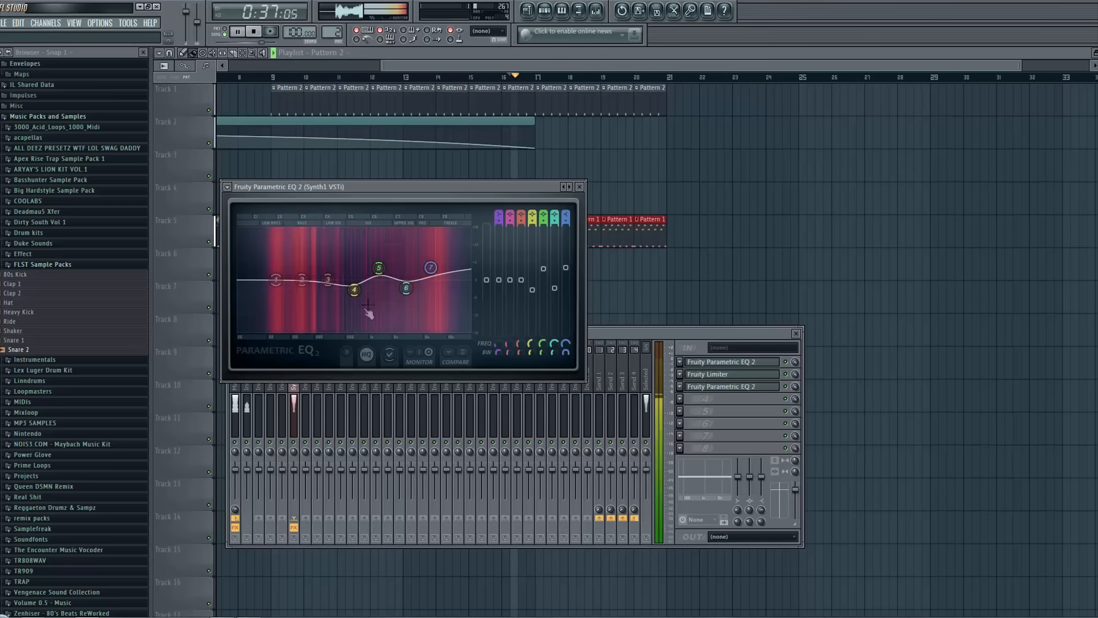
pyautogui.moveTo(277, 280)
pyautogui.mouseDown()
pyautogui.moveTo(239, 331)
pyautogui.moveTo(286, 283)
pyautogui.moveTo(268, 280)
pyautogui.mouseUp()
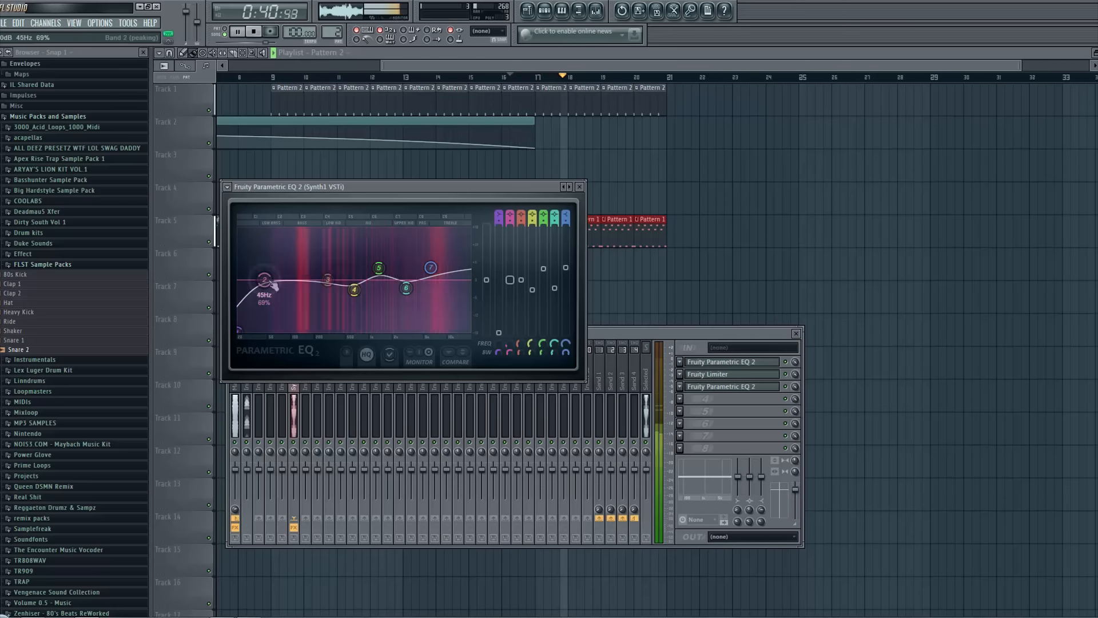
pyautogui.click(580, 187)
pyautogui.rightClick(687, 179)
pyautogui.press('space')
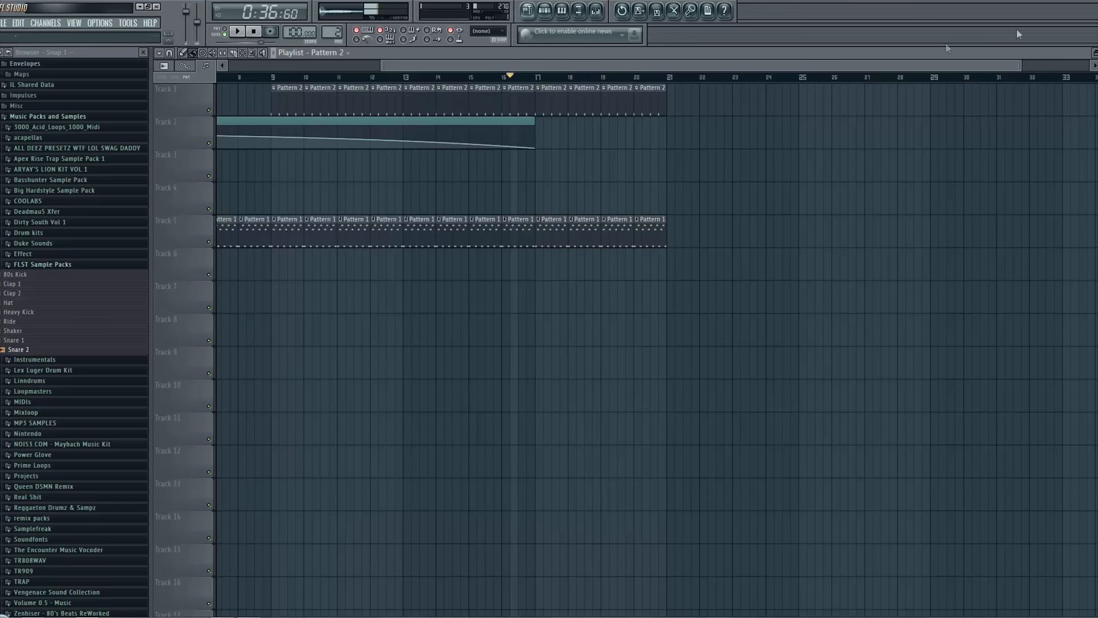
# Trim one beat off the end of the bar 16 Pattern 2 and Pattern 1 clips and play through the gap into bar 17
pyautogui.moveTo(1022, 66); pyautogui.dragTo(668, 161)
pyautogui.moveTo(647, 110); pyautogui.dragTo(620, 120)
pyautogui.moveTo(645, 238); pyautogui.dragTo(623, 240)
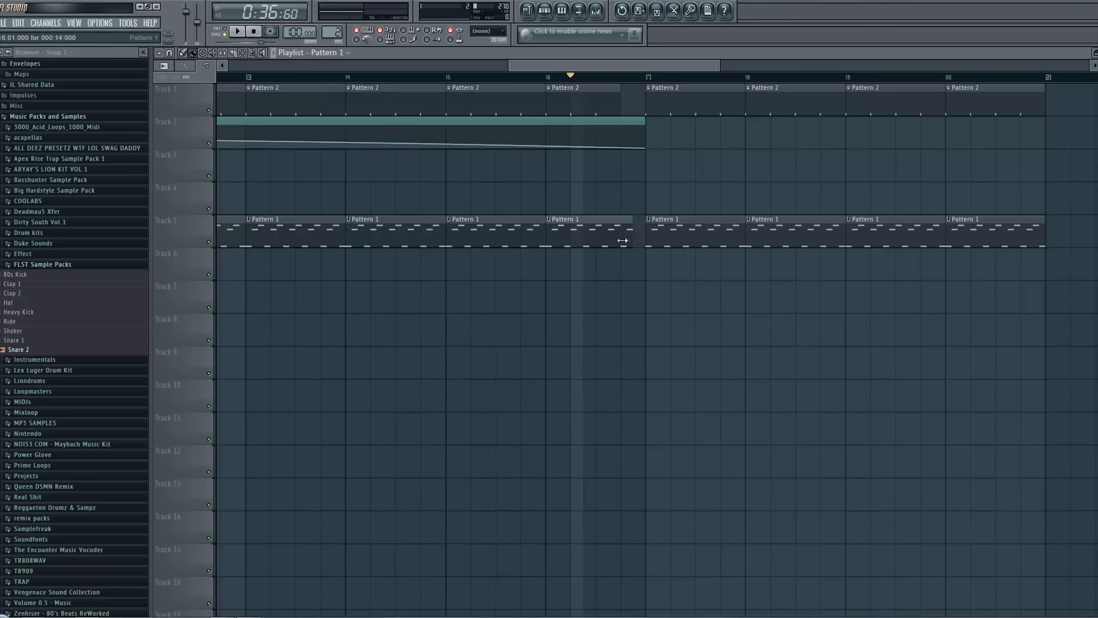
pyautogui.press('space')
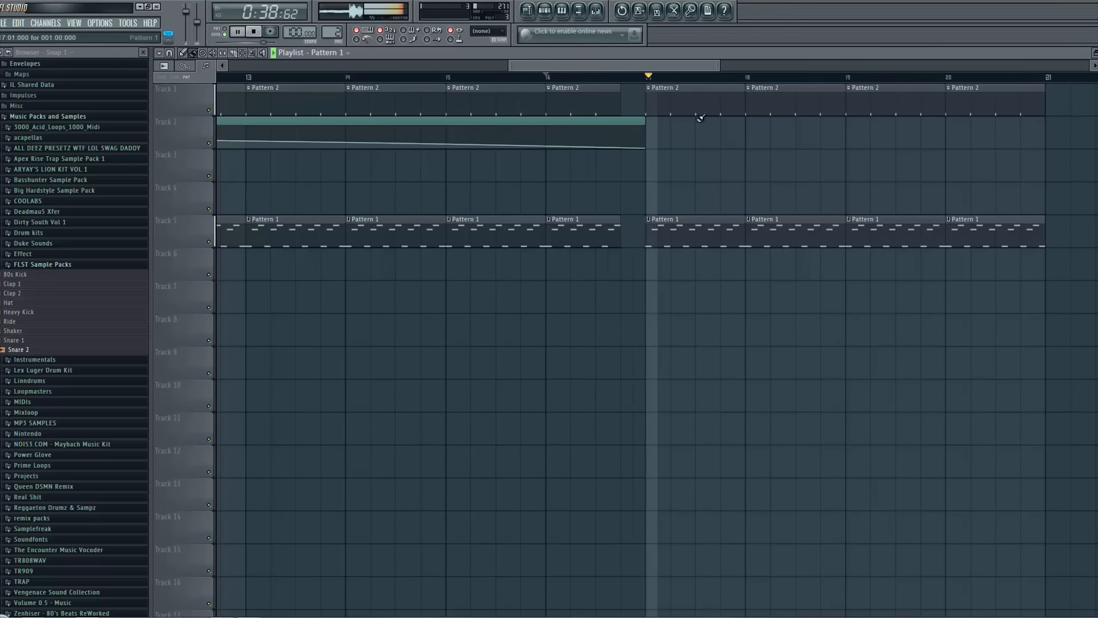
pyautogui.moveTo(720, 65)
pyautogui.mouseDown()
pyautogui.moveTo(941, 269)
pyautogui.moveTo(926, 271)
pyautogui.mouseUp()
pyautogui.press('space')
# Copy the Pattern 2 and Pattern 1 clips of bars 17 to 20 to bar 21, and the resulting eight bars to bar 25
pyautogui.moveTo(781, 278); pyautogui.dragTo(461, 86)
pyautogui.moveTo(437, 102)
pyautogui.mouseDown()
pyautogui.moveTo(537, 107)
pyautogui.moveTo(506, 126)
pyautogui.moveTo(417, 125)
pyautogui.moveTo(714, 138)
pyautogui.moveTo(646, 144)
pyautogui.mouseUp()
pyautogui.moveTo(956, 313); pyautogui.dragTo(473, 86)
pyautogui.moveTo(457, 103)
pyautogui.mouseDown()
pyautogui.moveTo(882, 138)
pyautogui.moveTo(864, 135)
pyautogui.mouseUp()
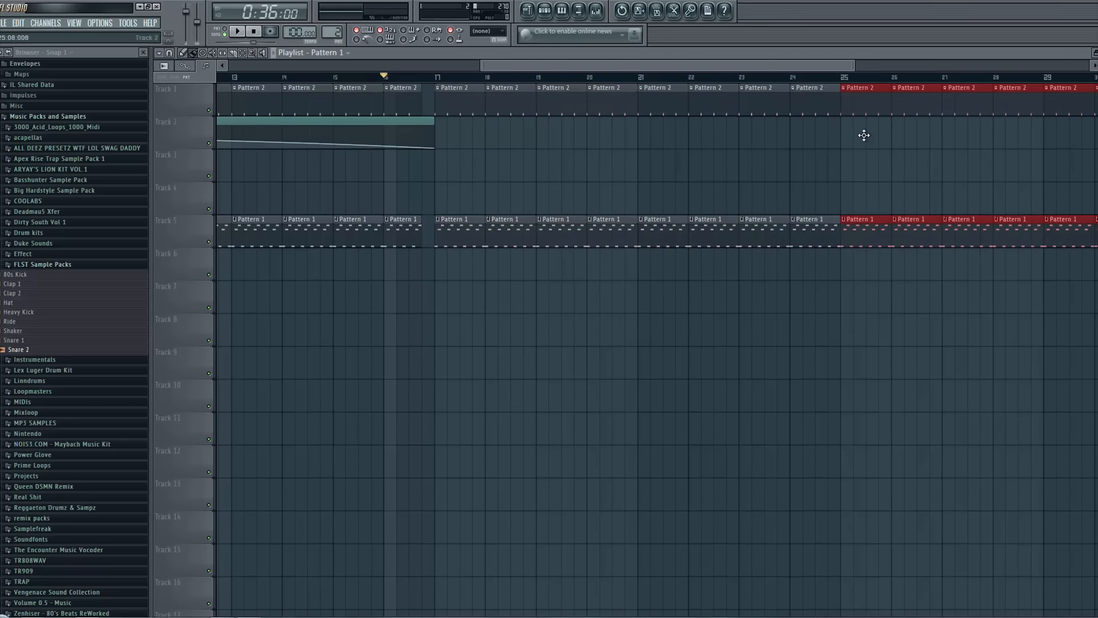
# Show the Unsorted channels in the step sequencer and insert a Harmless channel above Synth1 VSTi
pyautogui.click(544, 10)
pyautogui.click(194, 230)
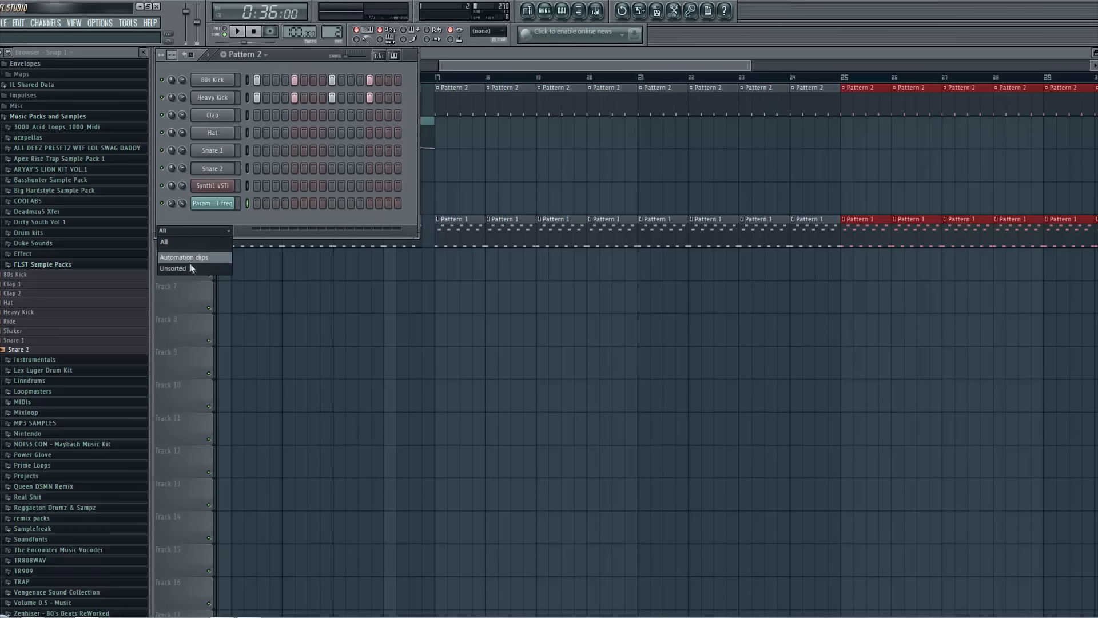
pyautogui.click(177, 240)
pyautogui.rightClick(222, 183)
pyautogui.moveTo(264, 298)
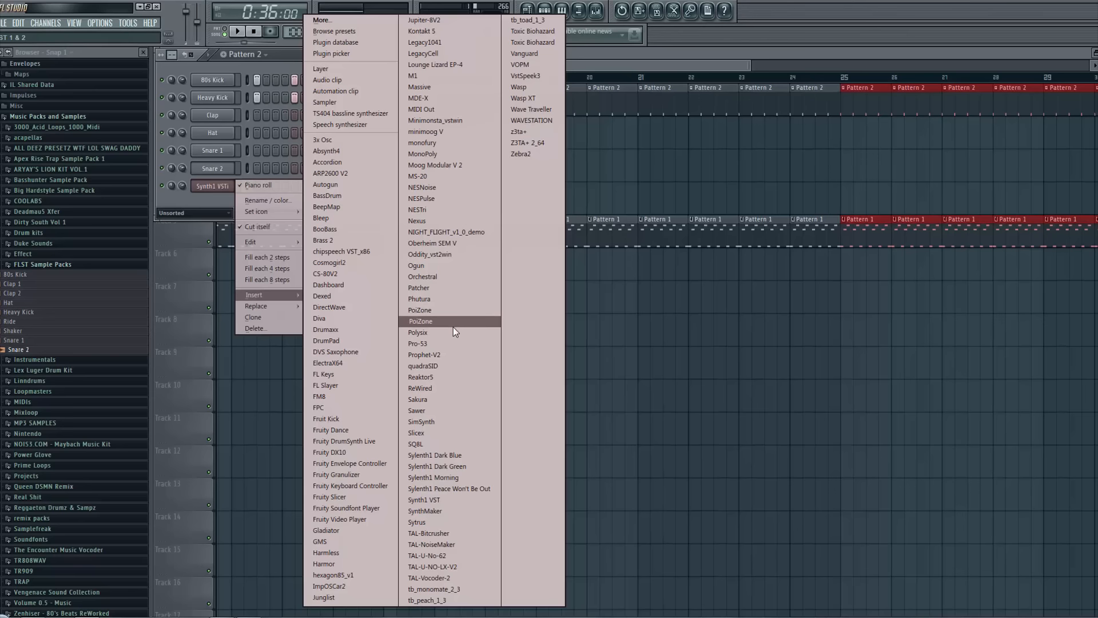
pyautogui.click(352, 554)
# Load the FAT BASSLINE FOR BOOTY SHAKING preset in Harmless and audition a few notes on its keyboard
pyautogui.moveTo(670, 246); pyautogui.dragTo(791, 244)
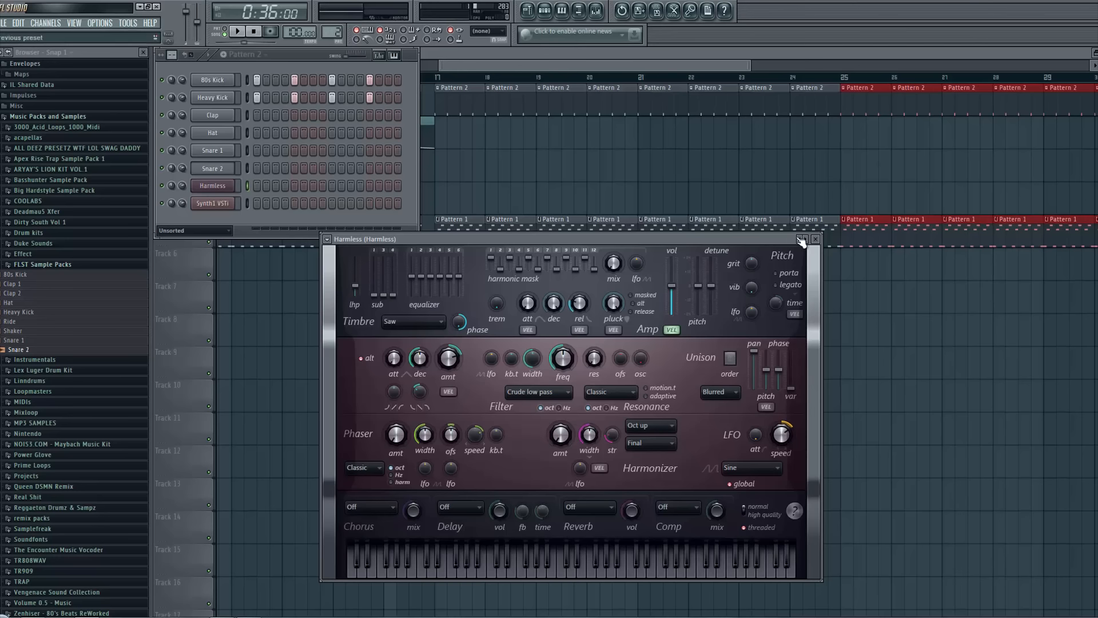
pyautogui.moveTo(755, 235); pyautogui.dragTo(850, 191)
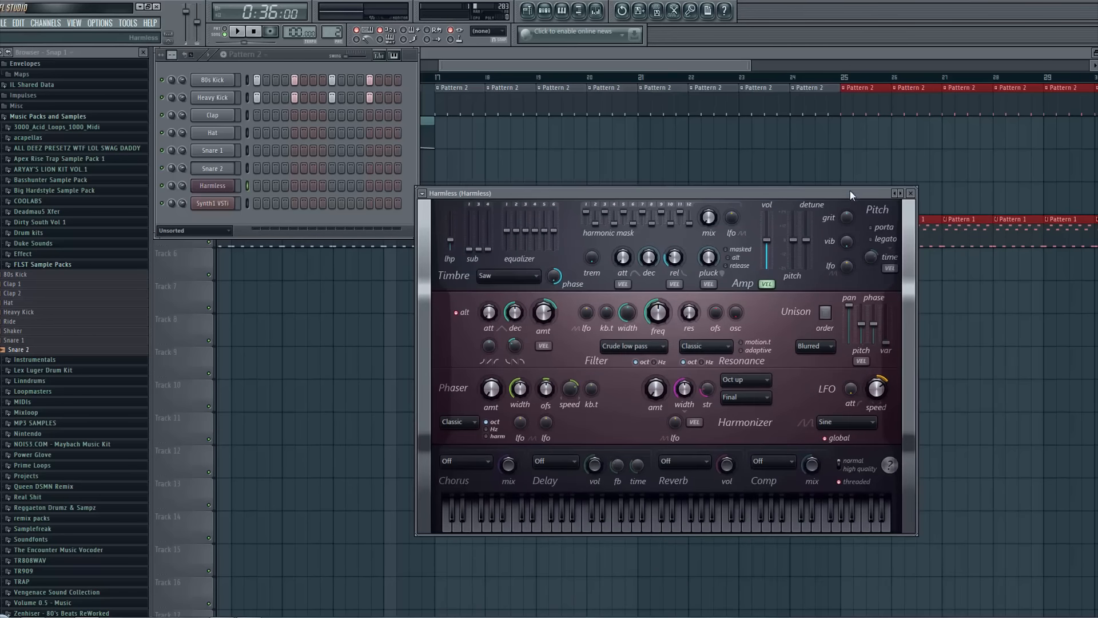
pyautogui.click(893, 193)
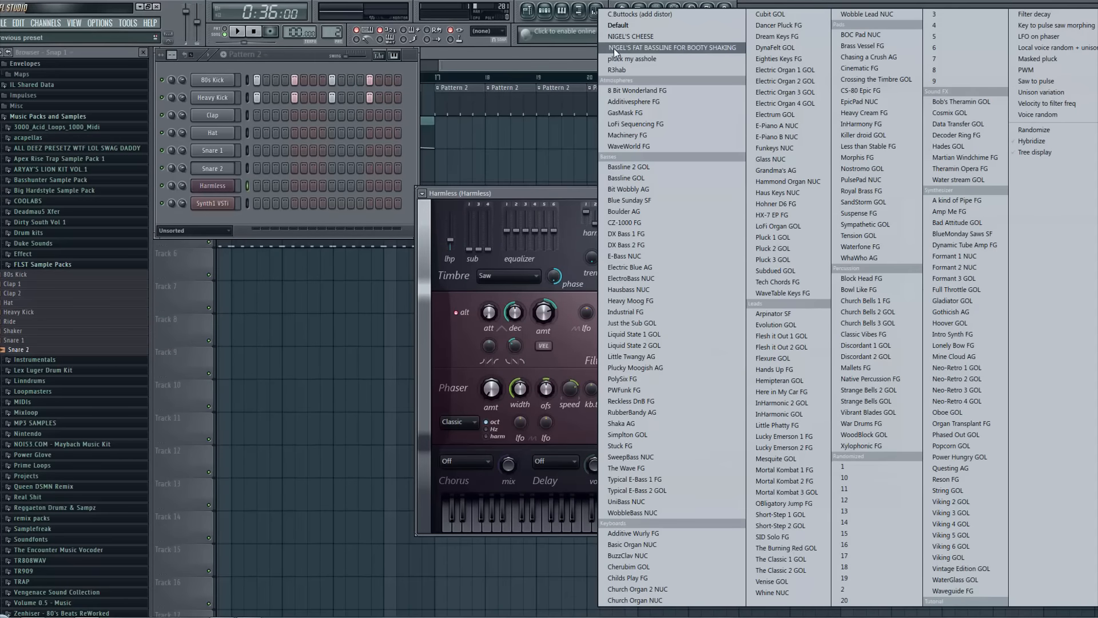
pyautogui.click(647, 48)
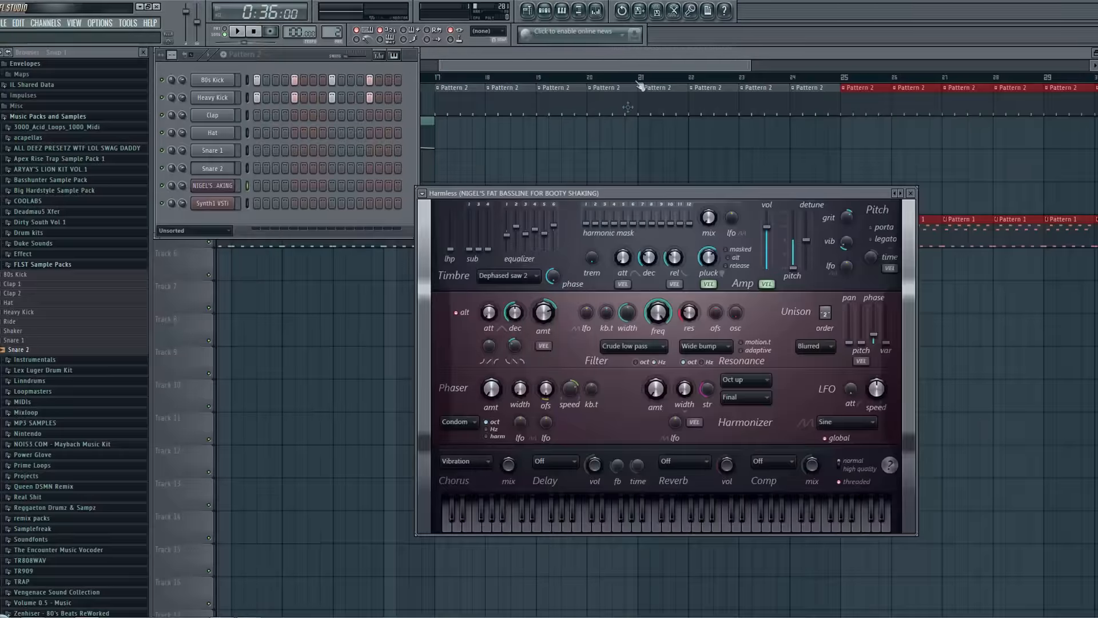
pyautogui.click(608, 527)
pyautogui.click(607, 525)
pyautogui.click(618, 526)
pyautogui.click(606, 526)
pyautogui.click(607, 526)
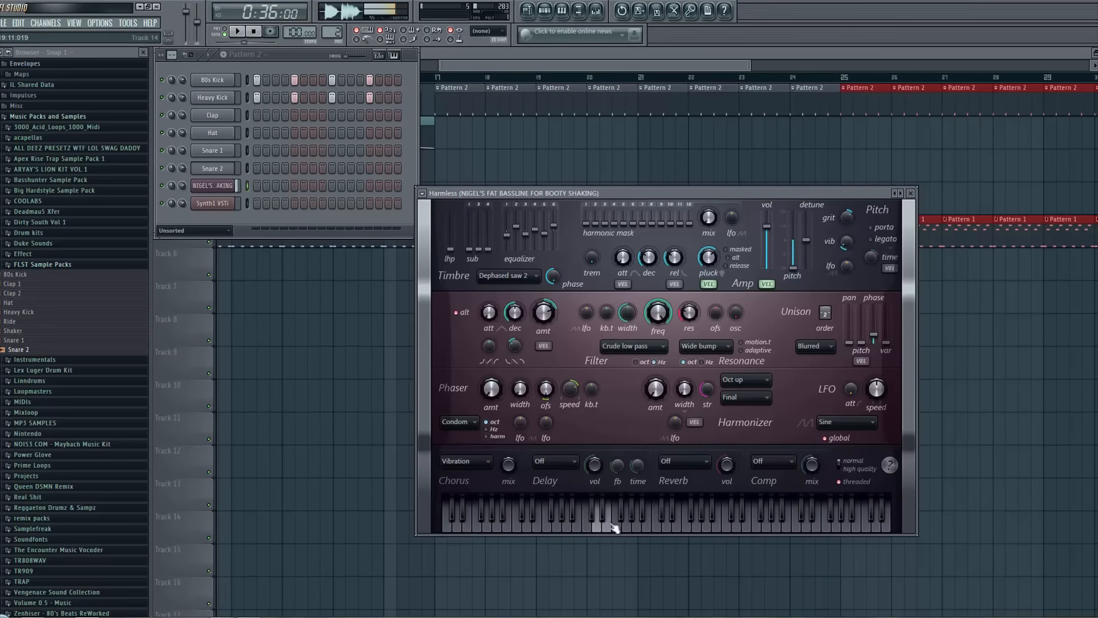
# Examine the Synth1 VSTi notes of Pattern 1 in the piano roll to find the key for the bassline
pyautogui.click(309, 56)
pyautogui.scroll(2, 328, 34)
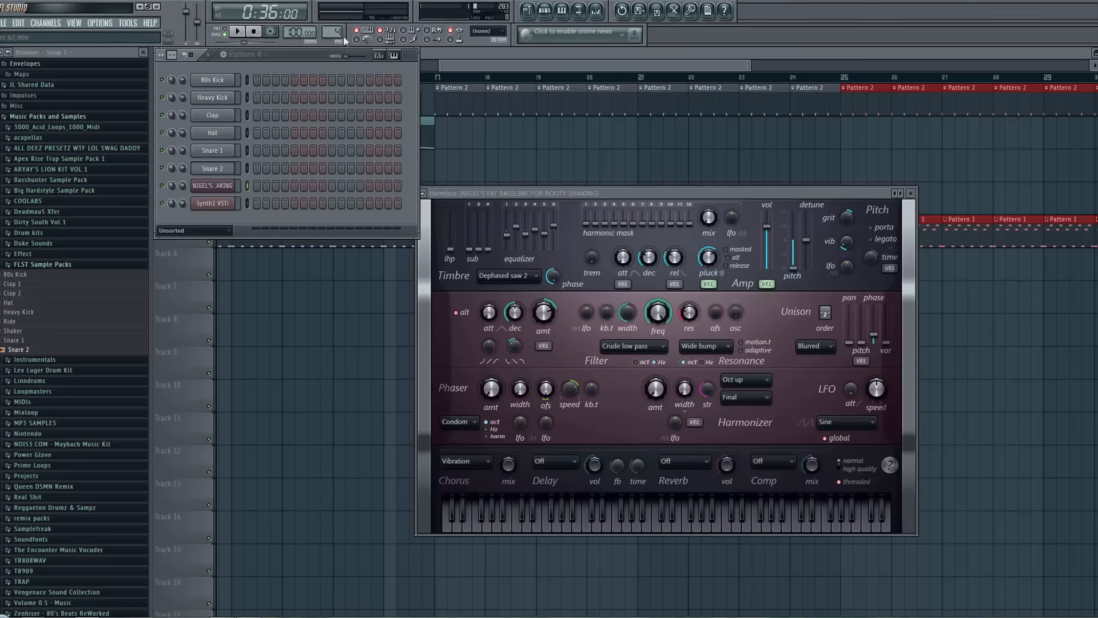
pyautogui.scroll(-3, 339, 33)
pyautogui.click(286, 209)
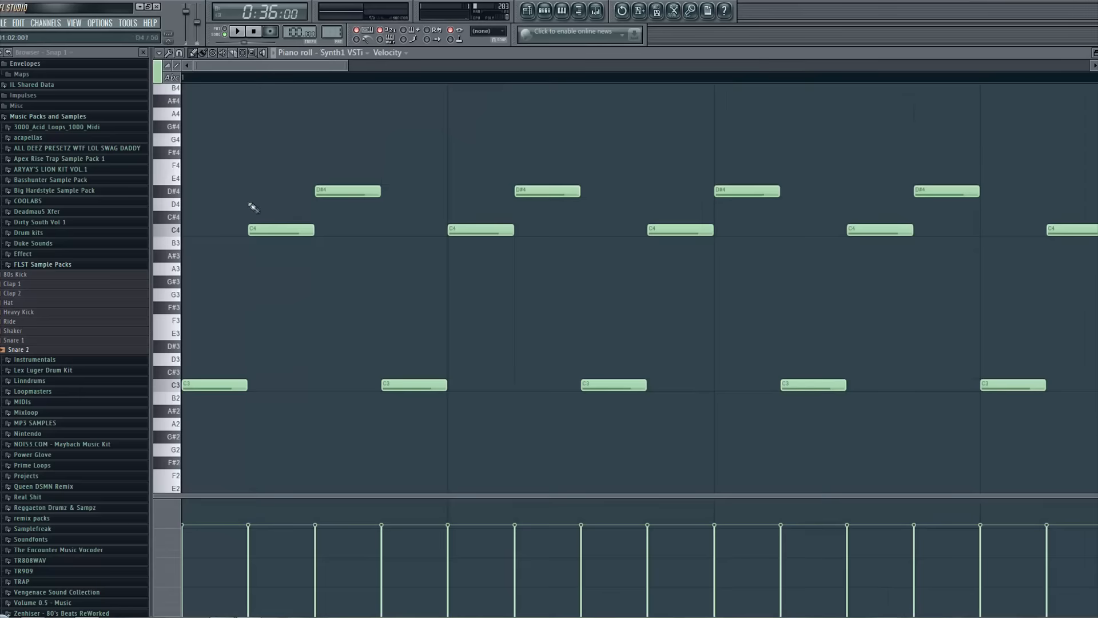
pyautogui.moveTo(348, 67); pyautogui.dragTo(715, 66)
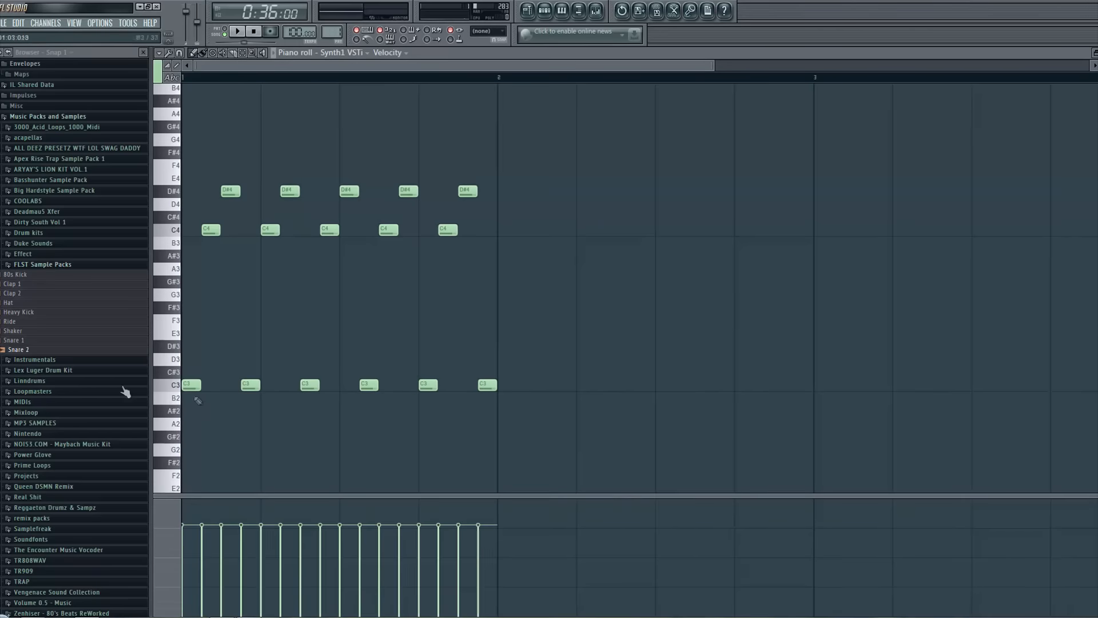
pyautogui.click(1097, 52)
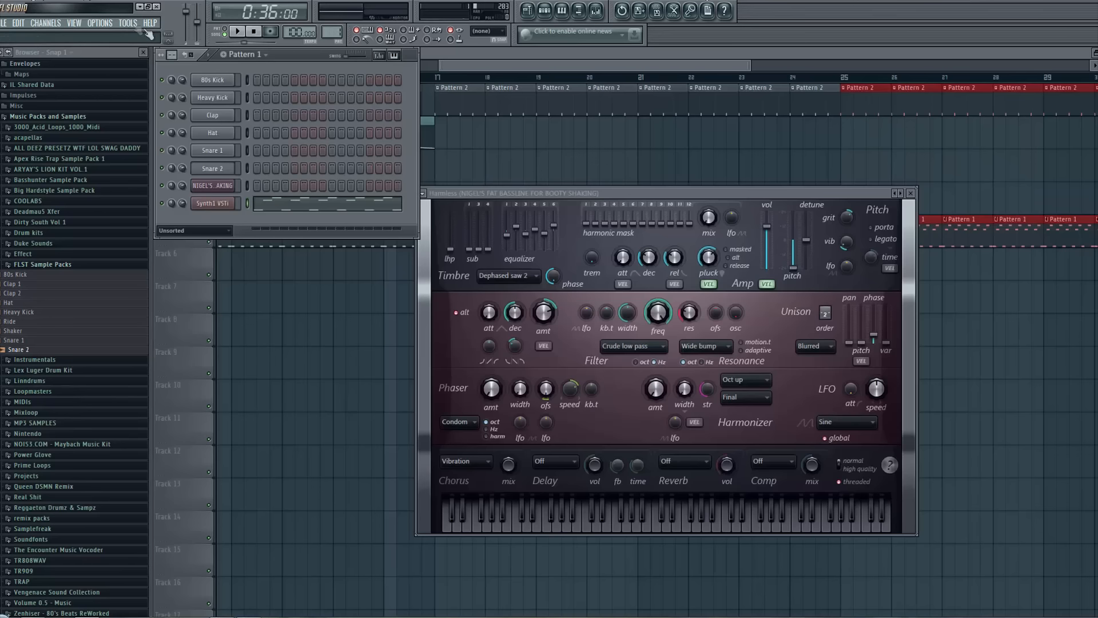
# Switch to Pattern 4 and place two consecutive one-step C4 notes at the start of the bassline channel's piano roll
pyautogui.scroll(3, 329, 32)
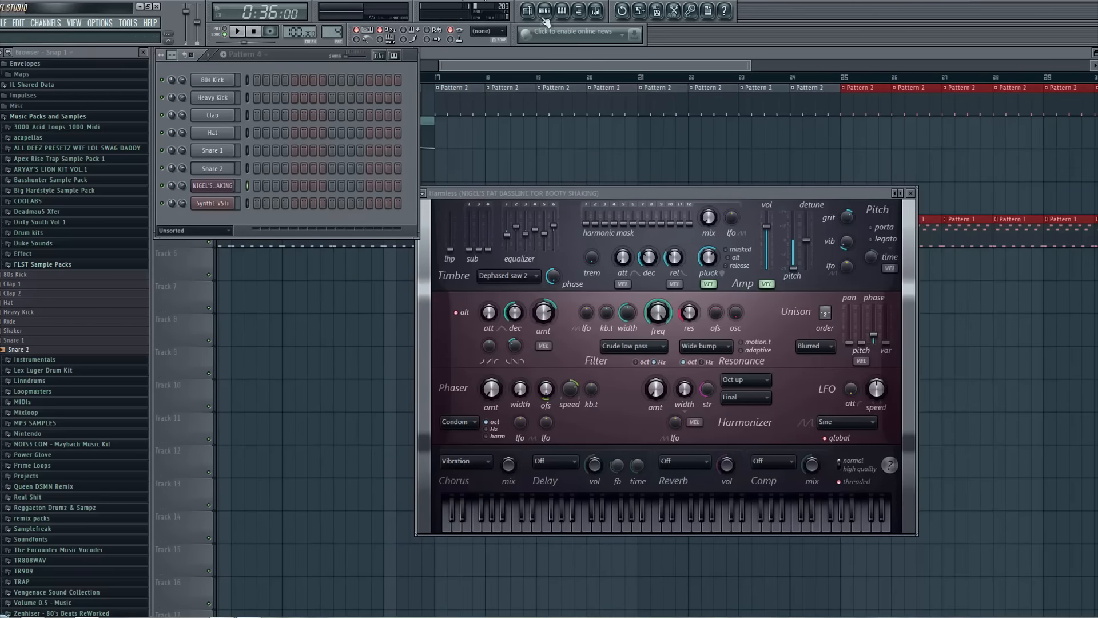
pyautogui.click(561, 11)
pyautogui.scroll(-2, 186, 355)
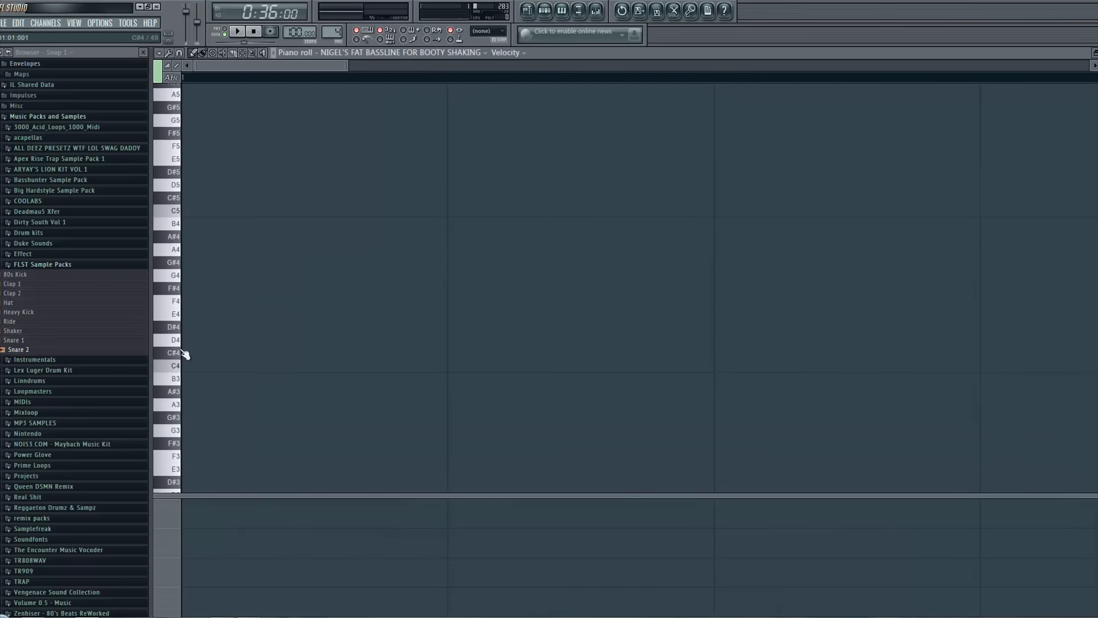
pyautogui.click(184, 366)
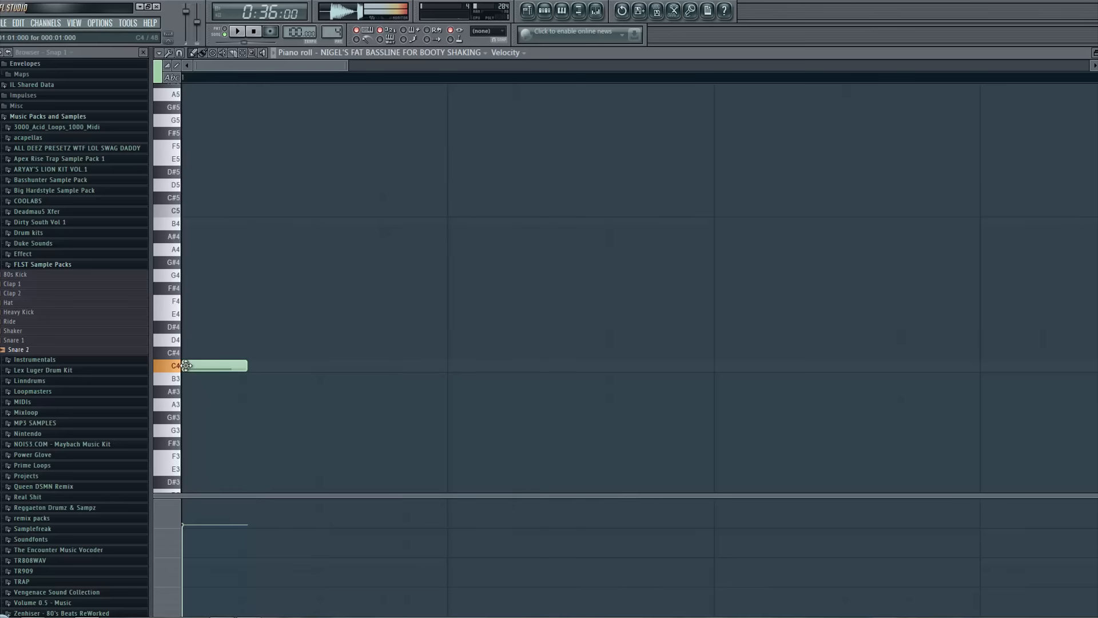
pyautogui.click(280, 366)
# Duplicate the C4 notes repeatedly until they fill the whole bar of Pattern 4
pyautogui.hotkey('ctrl', 'a')
pyautogui.hotkey('ctrl', 'b')
pyautogui.hotkey('ctrl', 'a')
pyautogui.scroll(-1, 310, 342)
pyautogui.hotkey('ctrl', 'b')
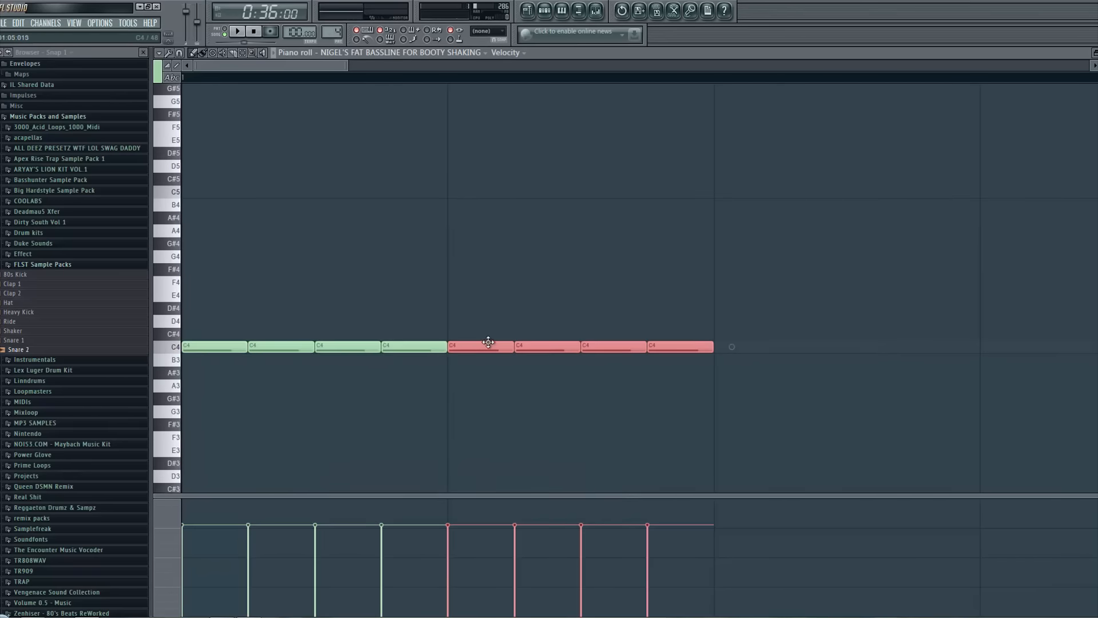
pyautogui.moveTo(346, 61); pyautogui.dragTo(792, 184)
pyautogui.moveTo(709, 198); pyautogui.dragTo(12, 449)
pyautogui.moveTo(196, 348); pyautogui.dragTo(326, 343)
# Paint Pattern 4 clips on Track 4 of the playlist from bar 17 to bar 28 and play from bar 16
pyautogui.click(539, 10)
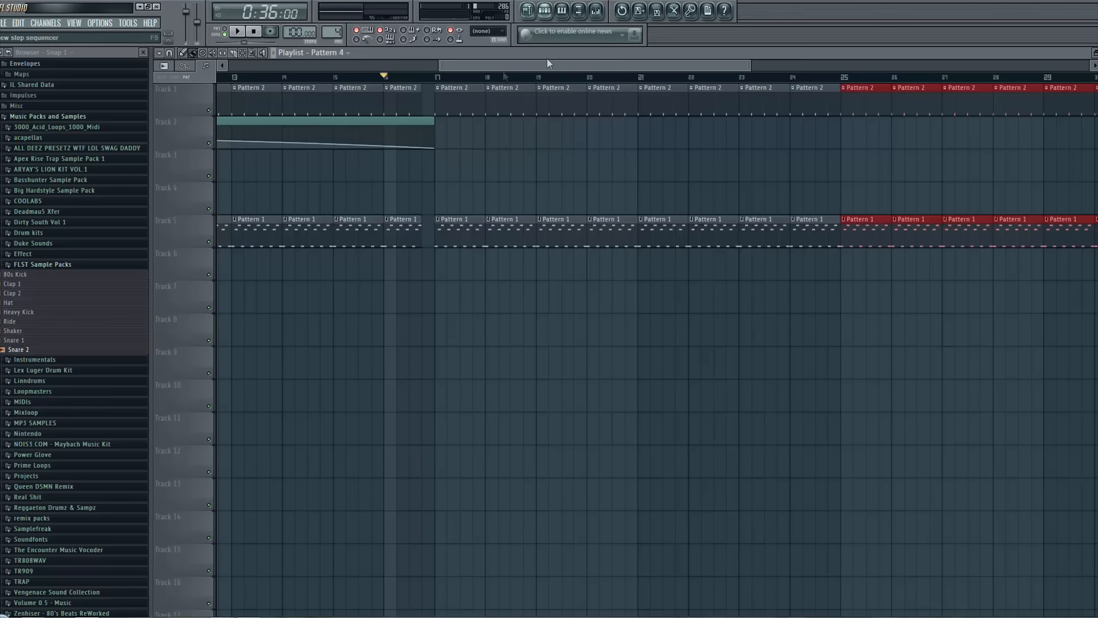
pyautogui.moveTo(442, 197); pyautogui.dragTo(1035, 199)
pyautogui.press('space')
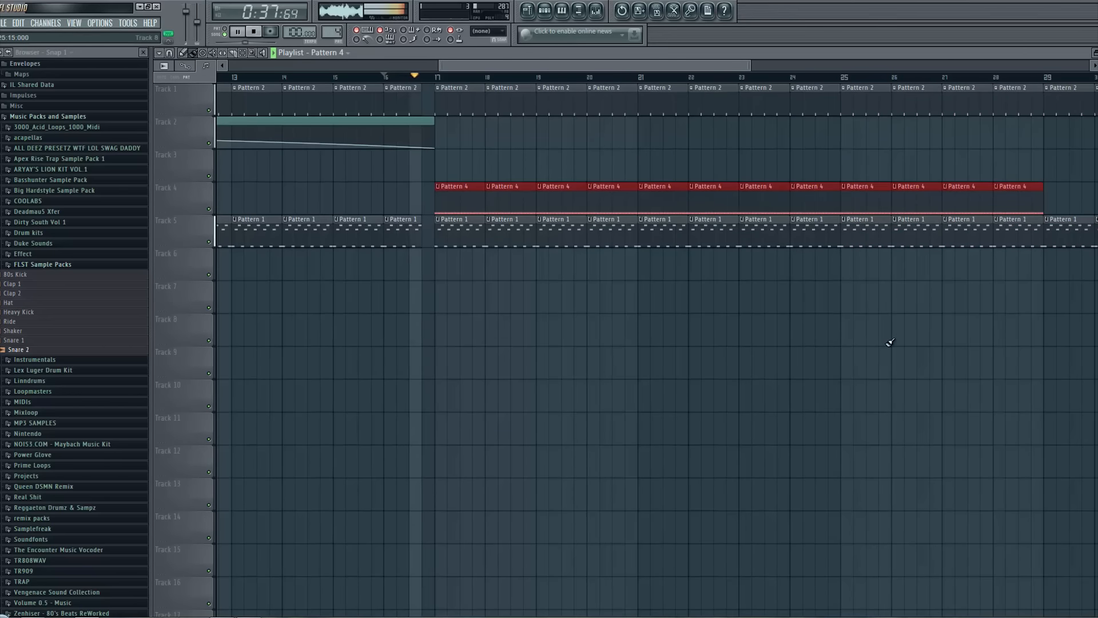
# Stop playback and assign the Harmless bassline channel to mixer track 6 through its channel settings
pyautogui.click(545, 11)
pyautogui.press('space')
pyautogui.click(215, 185)
pyautogui.click(933, 234)
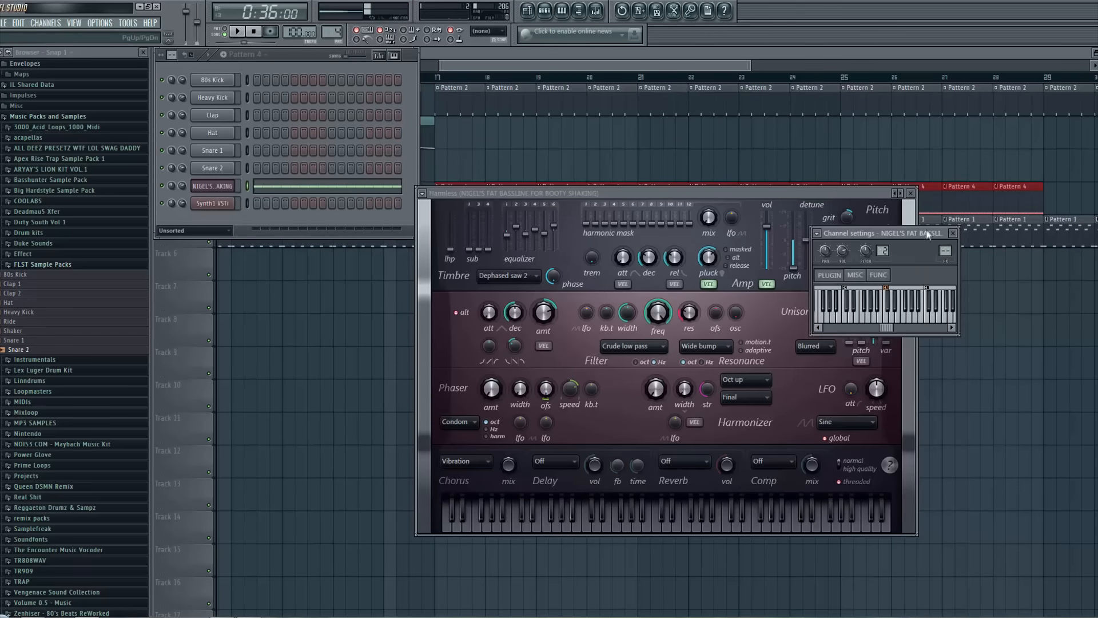
pyautogui.click(816, 234)
pyautogui.click(827, 259)
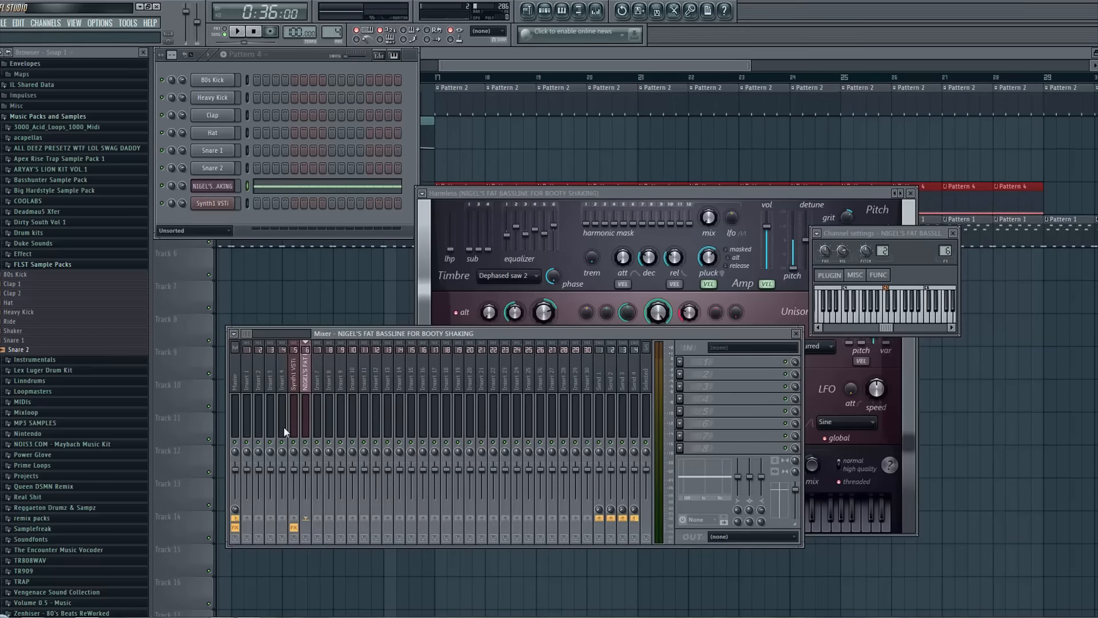
# Try Kickstart with its second curve shape in the bassline track's first effect slot, and clear the slot again
pyautogui.click(679, 362)
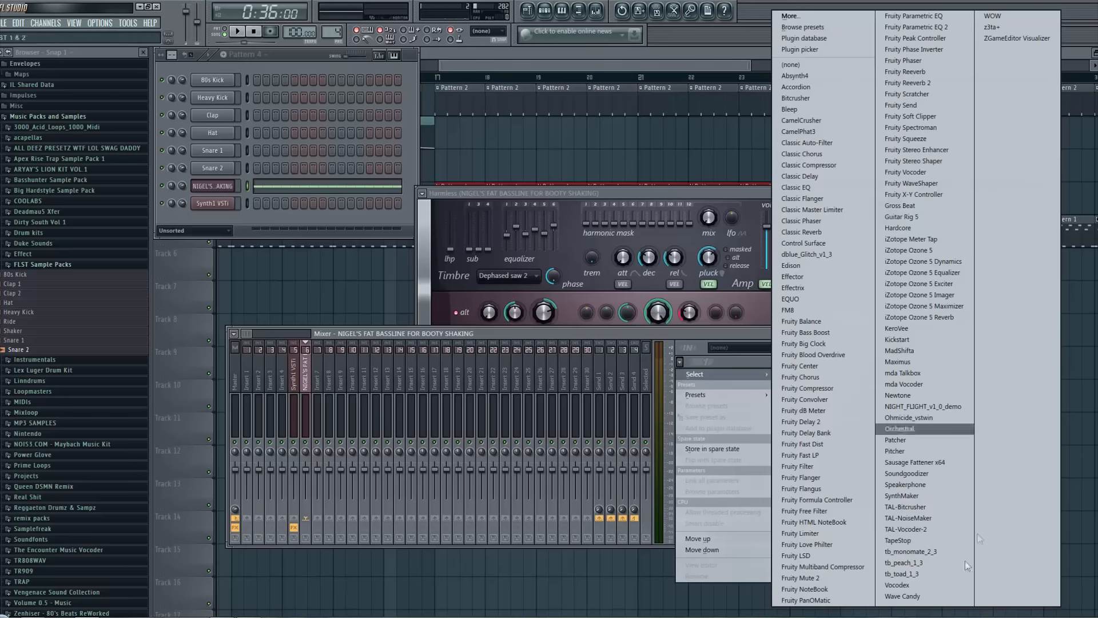
pyautogui.click(910, 339)
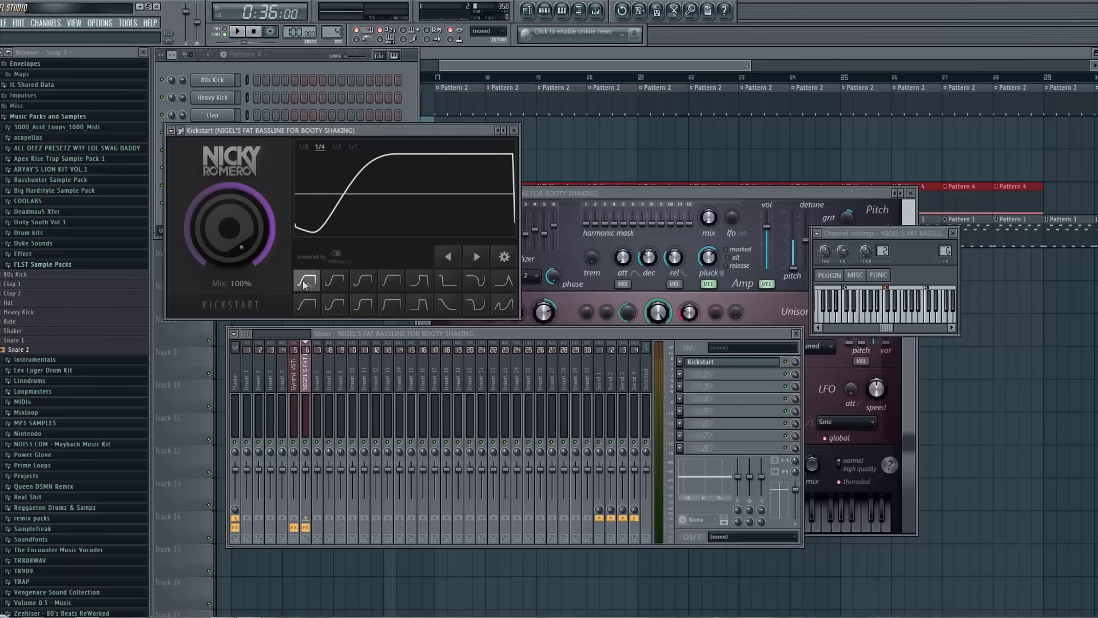
pyautogui.click(333, 280)
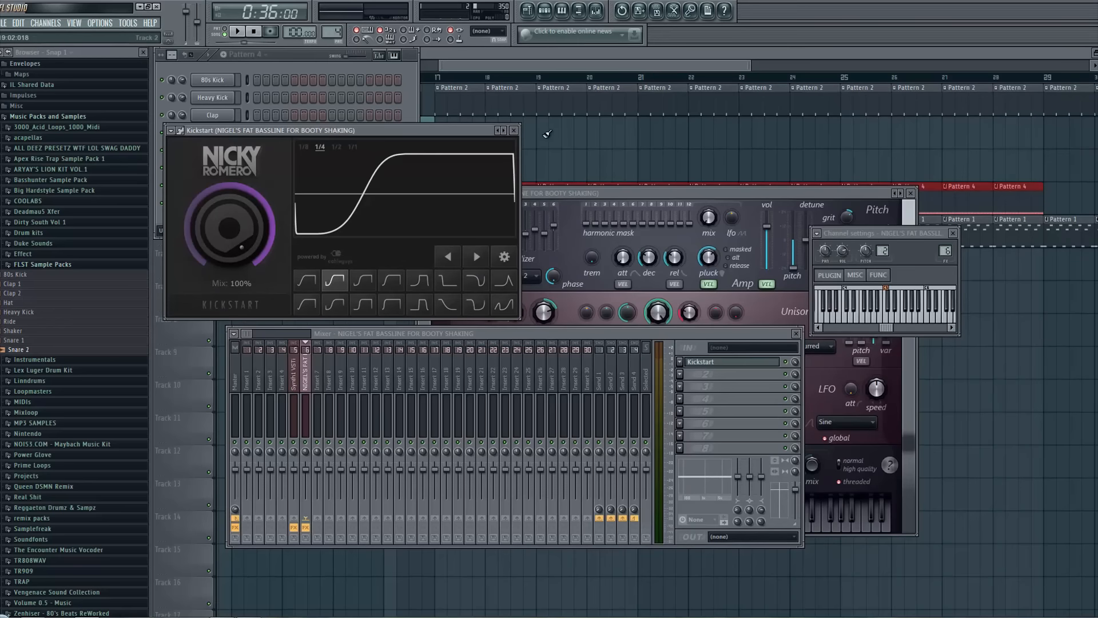
pyautogui.click(516, 132)
pyautogui.click(681, 363)
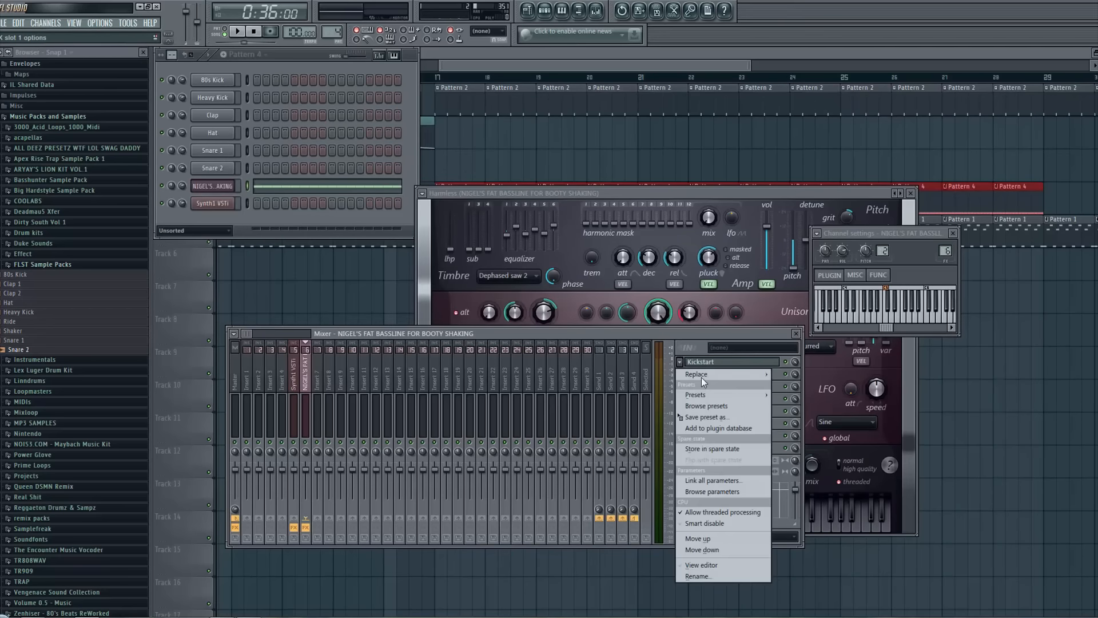
pyautogui.moveTo(701, 377)
pyautogui.click(804, 65)
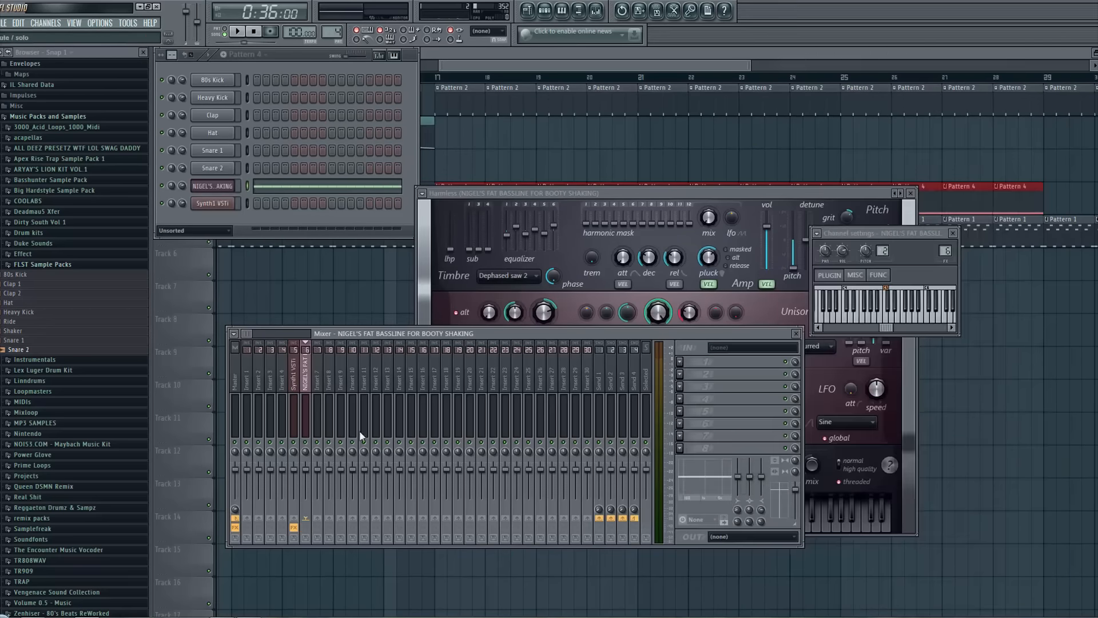
# Sidechain mixer track Insert 1 to the bassline's mixer track
pyautogui.click(253, 378)
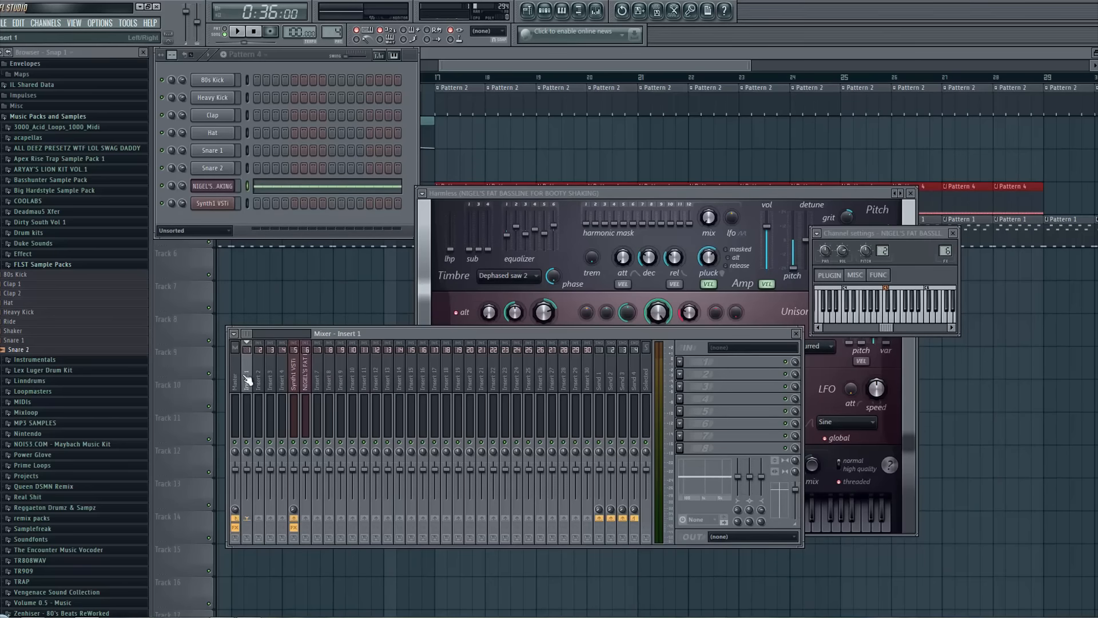
pyautogui.rightClick(311, 522)
pyautogui.click(319, 533)
# Load a Fruity Limiter into the first effect slot of the bassline's mixer track
pyautogui.click(311, 389)
pyautogui.click(678, 369)
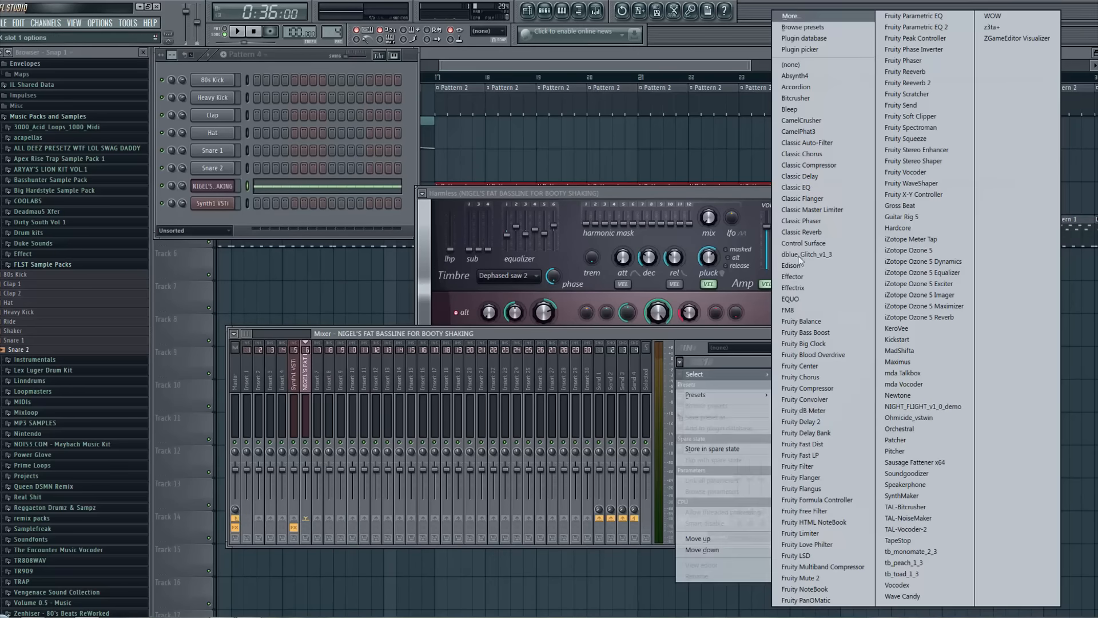
pyautogui.click(816, 533)
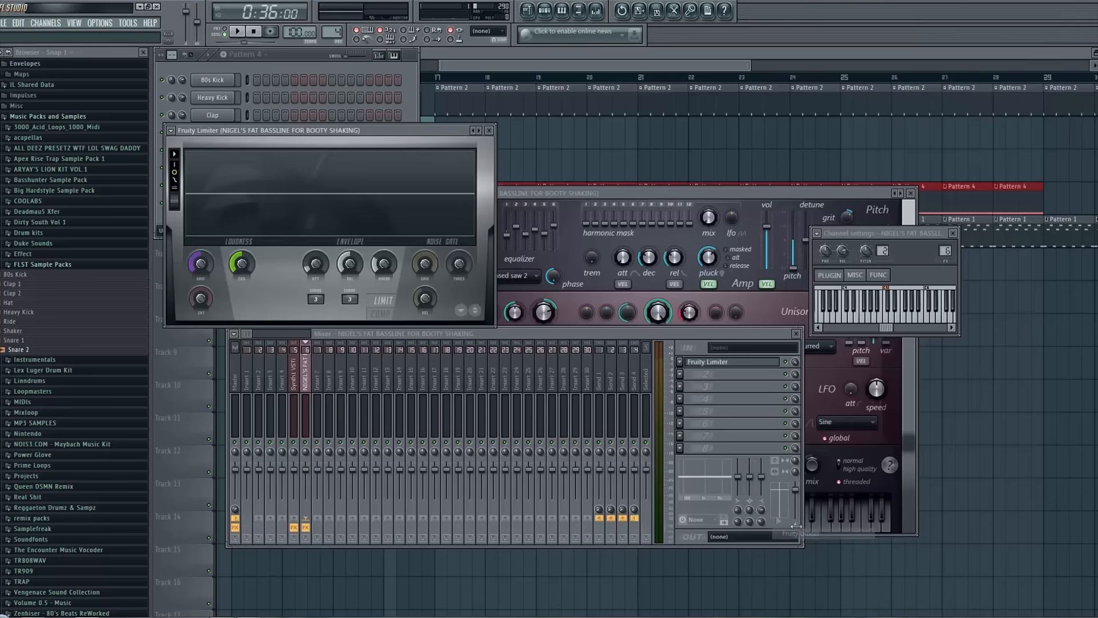
# Load the Side2chainz preset in the bassline's Fruity Limiter, and play the arrangement from bar 16 to check the sidechaining
pyautogui.click(478, 131)
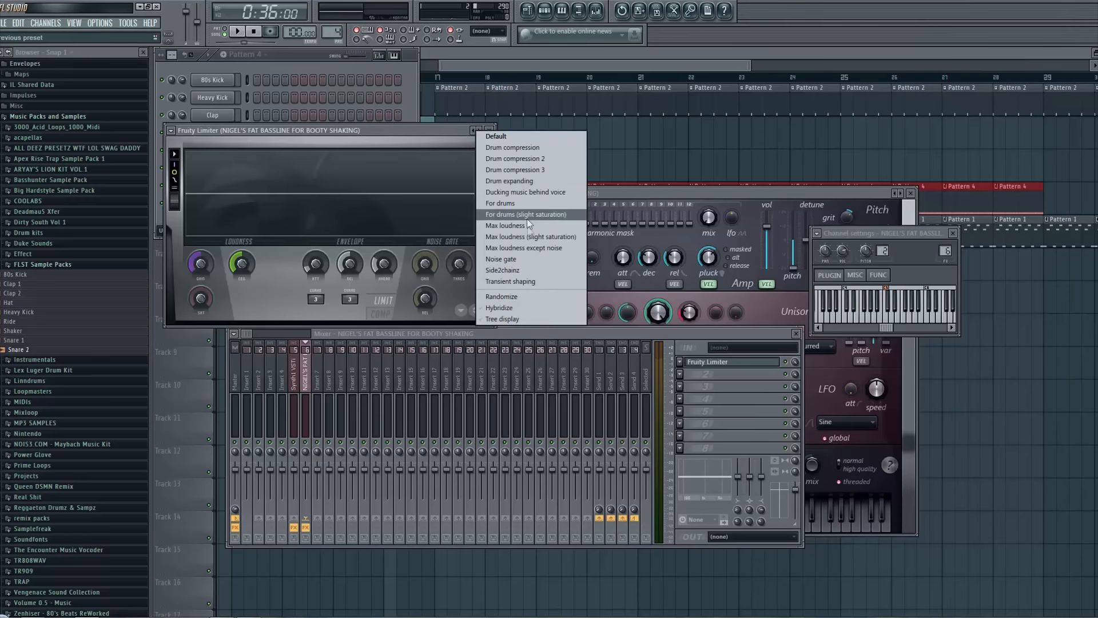
pyautogui.click(515, 272)
pyautogui.click(642, 143)
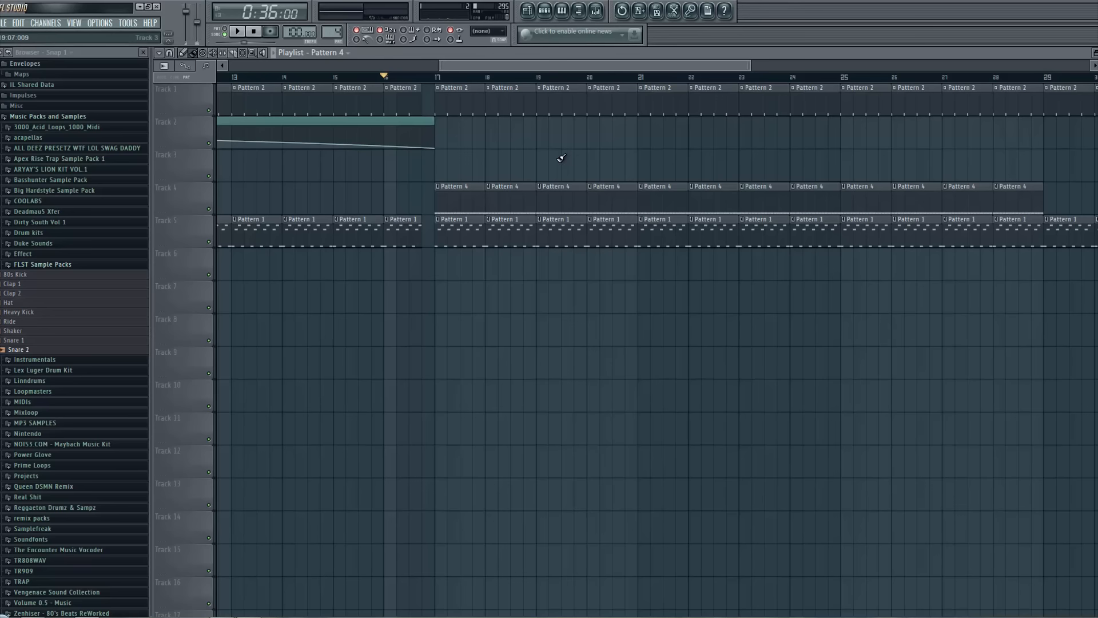
pyautogui.press('space')
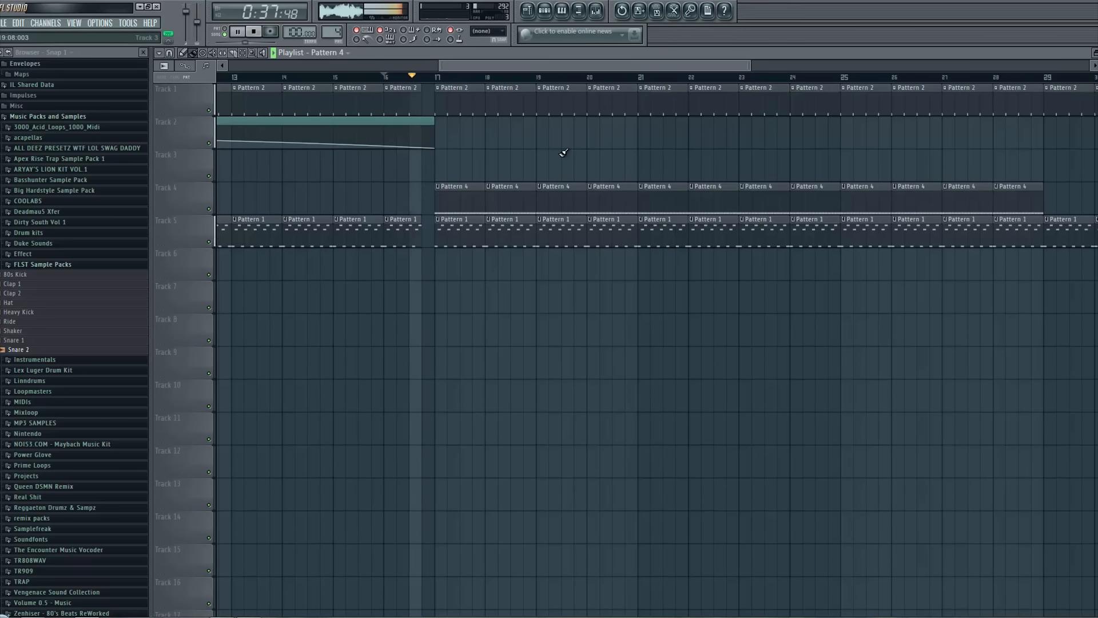
pyautogui.click(545, 10)
pyautogui.press('F6')
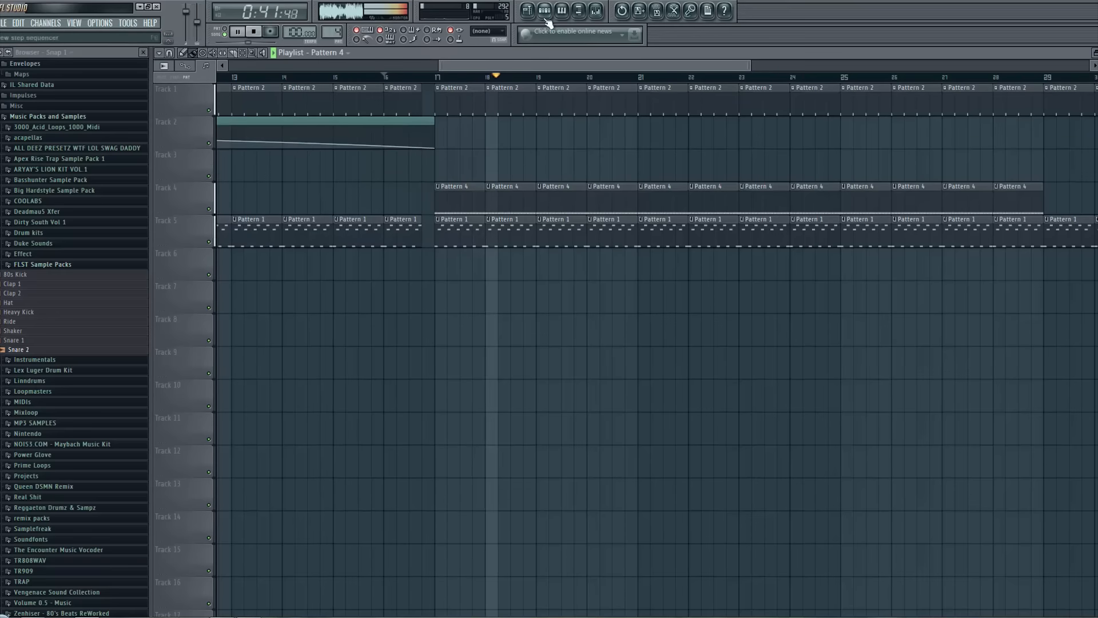
pyautogui.press('space')
# Paint Pattern 4 clips along playlist track 4 from bar 9 through bar 16, and select that time range
pyautogui.moveTo(494, 60); pyautogui.dragTo(365, 96)
pyautogui.moveTo(400, 196)
pyautogui.mouseDown()
pyautogui.moveTo(695, 222)
pyautogui.moveTo(766, 239)
pyautogui.moveTo(801, 226)
pyautogui.mouseUp()
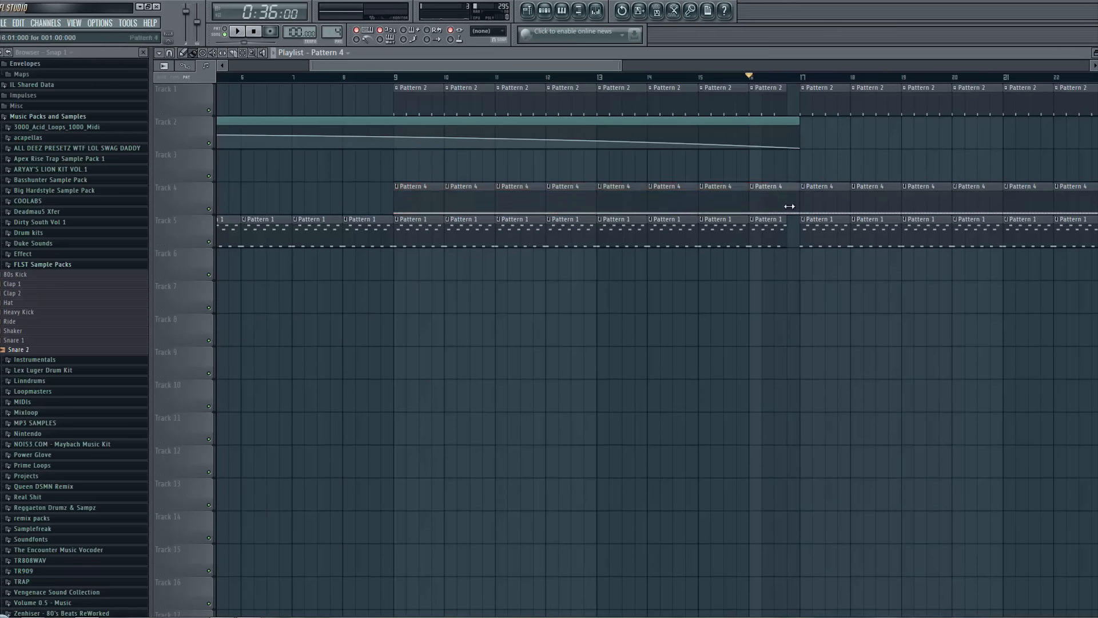
pyautogui.moveTo(405, 79); pyautogui.dragTo(788, 143)
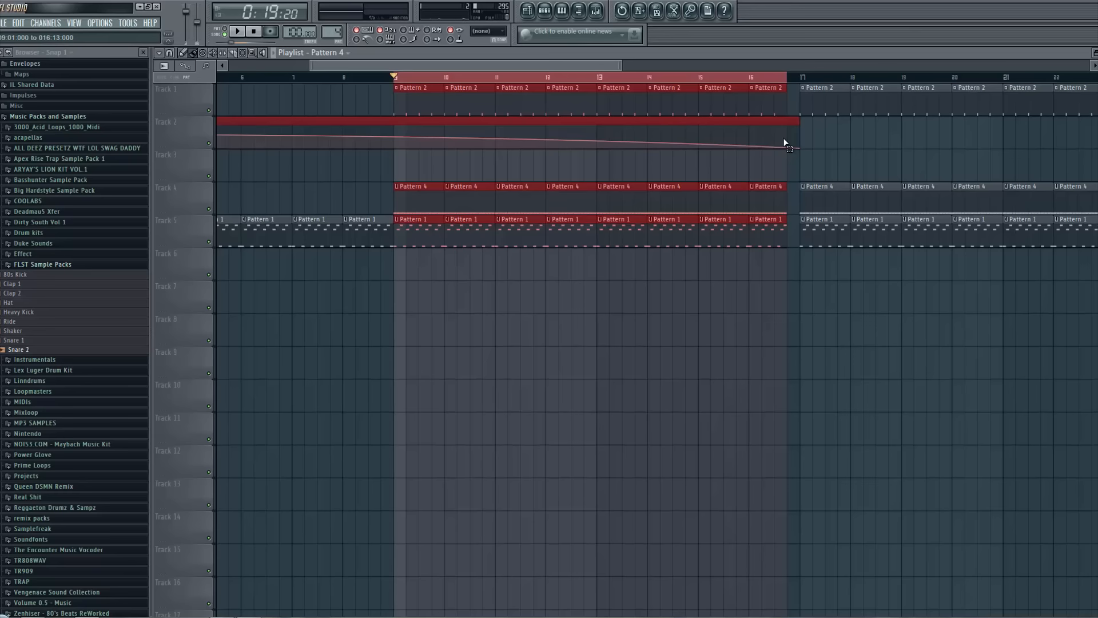
# Load Fruity Parametric EQ 2 into the second effect slot of the bassline's mixer track with the 20Hz + 18kHz cut preset
pyautogui.click(545, 16)
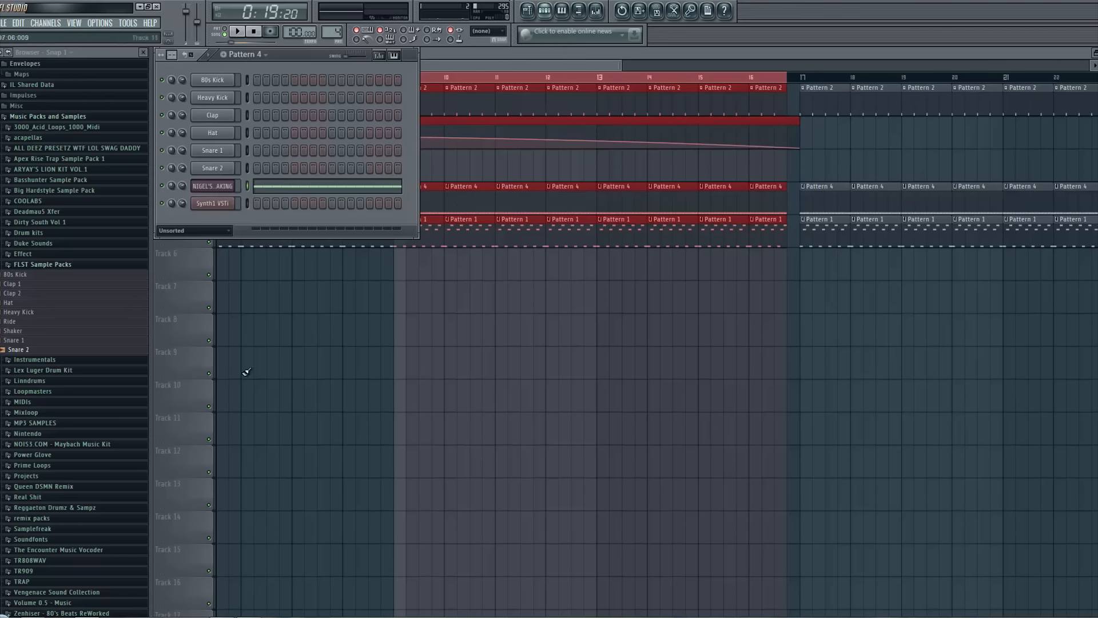
pyautogui.click(596, 13)
pyautogui.click(683, 373)
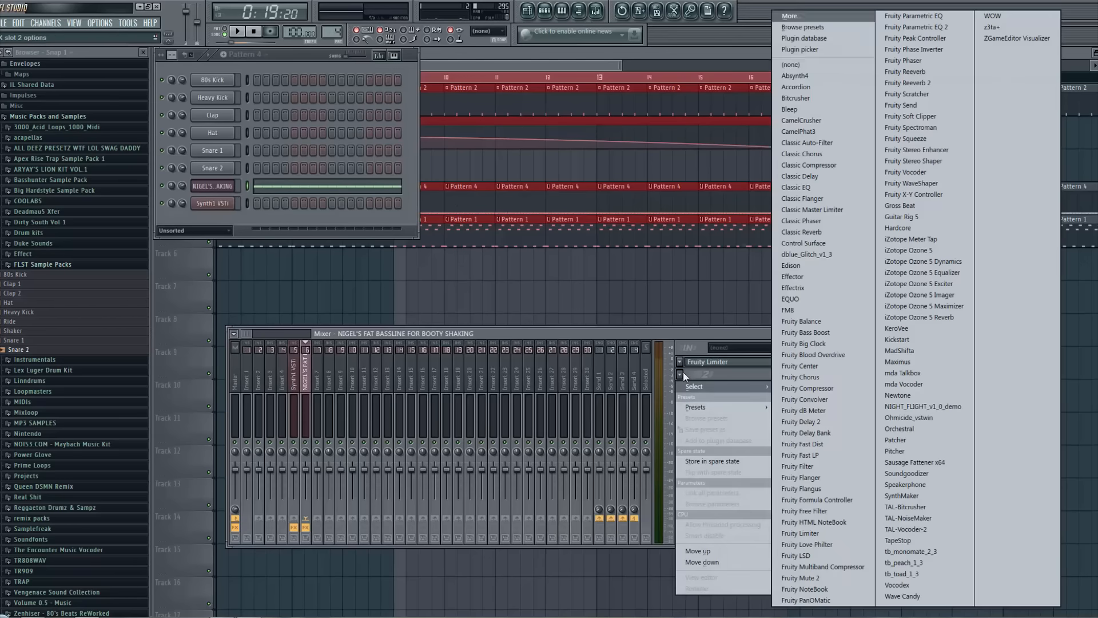
pyautogui.click(895, 29)
pyautogui.press('F2')
pyautogui.click(585, 148)
pyautogui.rightClick(537, 159)
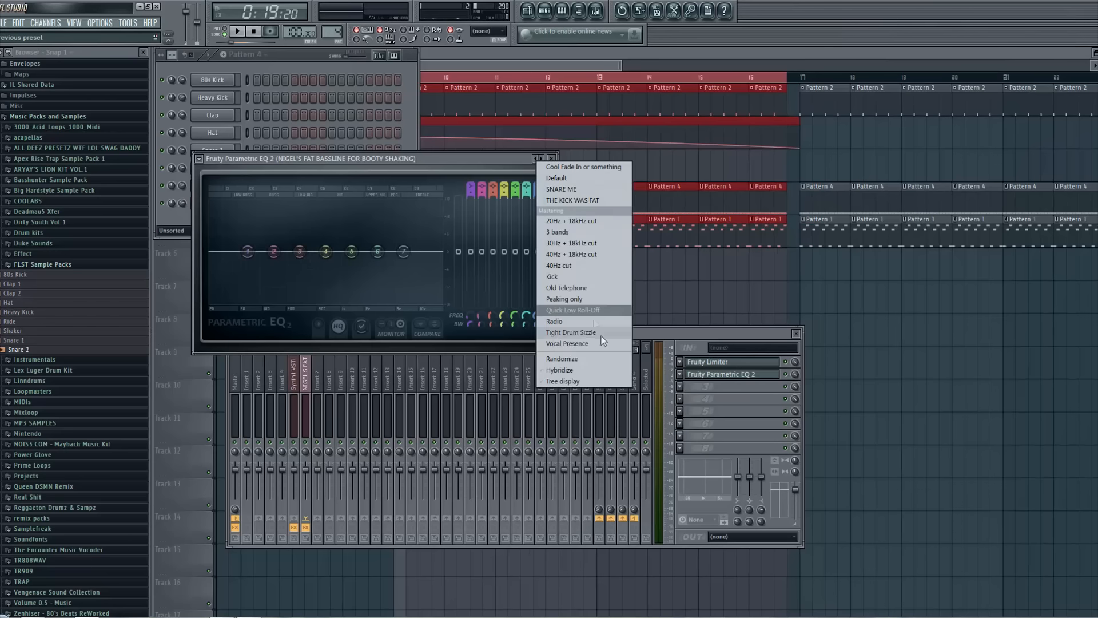
pyautogui.click(598, 220)
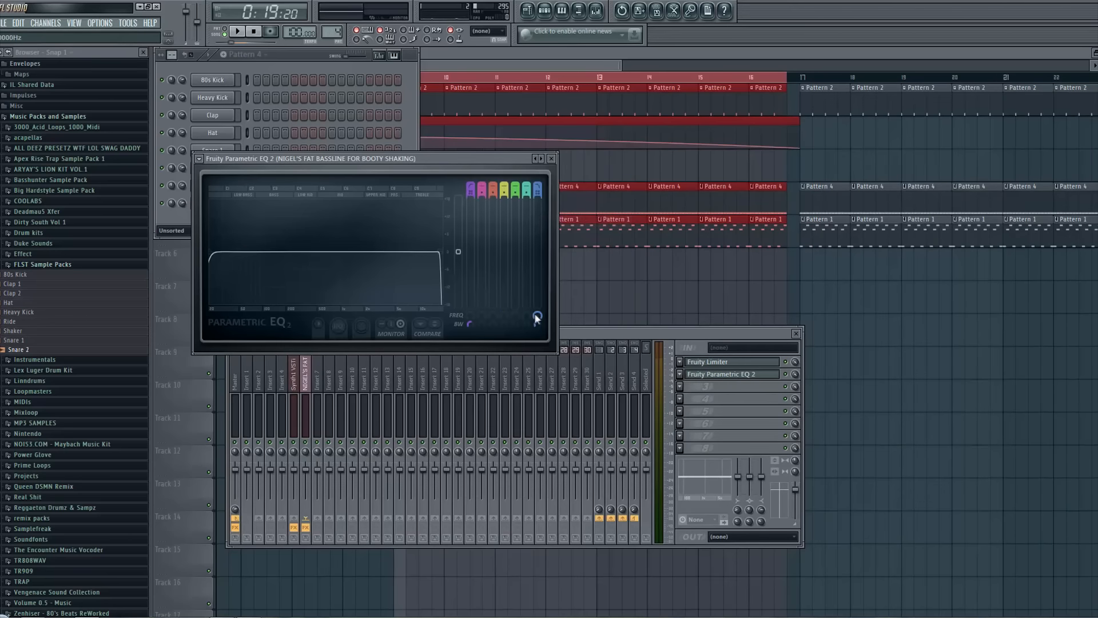
# Lower the EQ's band 7 low-pass frequency to 112 Hz and listen to the bassline
pyautogui.moveTo(469, 315)
pyautogui.mouseDown()
pyautogui.moveTo(469, 269)
pyautogui.moveTo(469, 315)
pyautogui.mouseUp()
pyautogui.moveTo(540, 319); pyautogui.dragTo(543, 319)
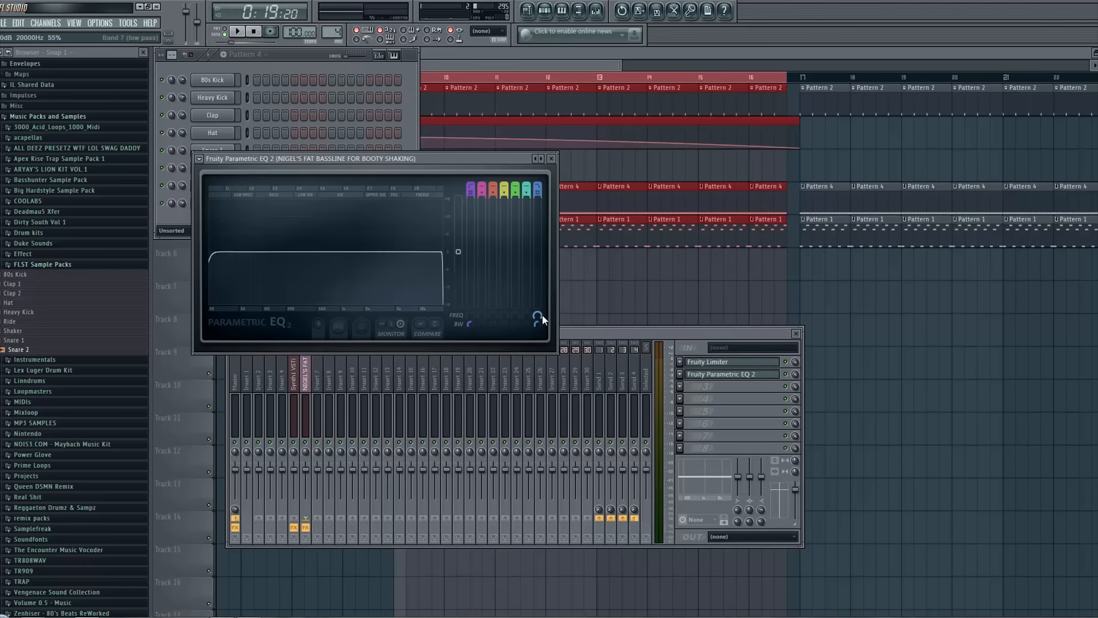
pyautogui.moveTo(542, 316); pyautogui.dragTo(540, 349)
pyautogui.press('space')
pyautogui.press('space')
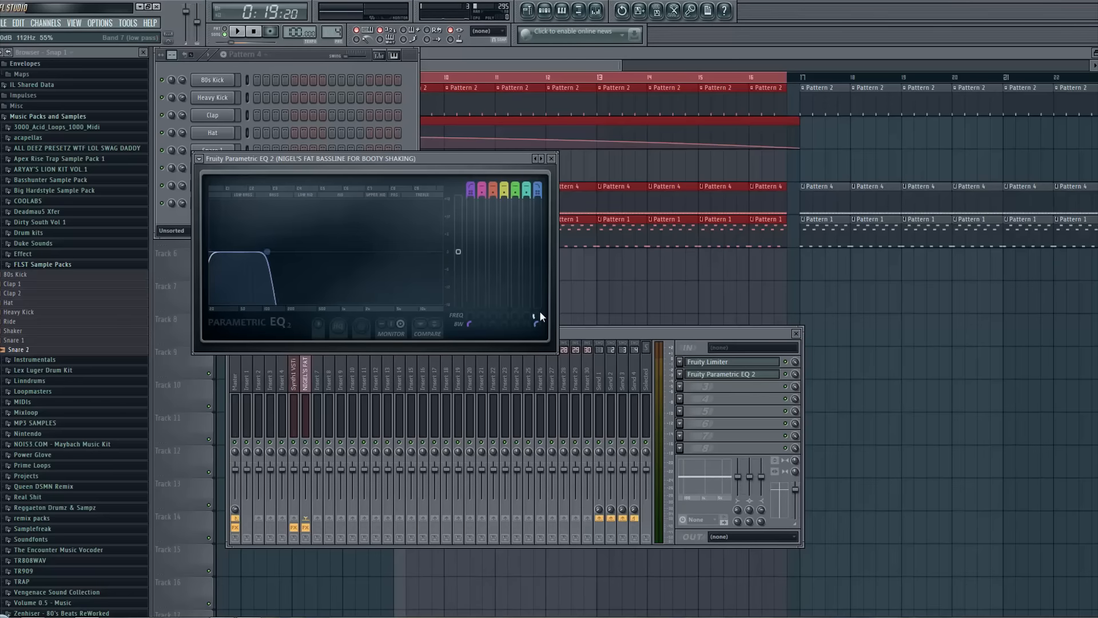
# Create an automation clip for the band 7 frequency over the selected bars, raise its end point, and curve the rise upward
pyautogui.rightClick(541, 314)
pyautogui.click(585, 383)
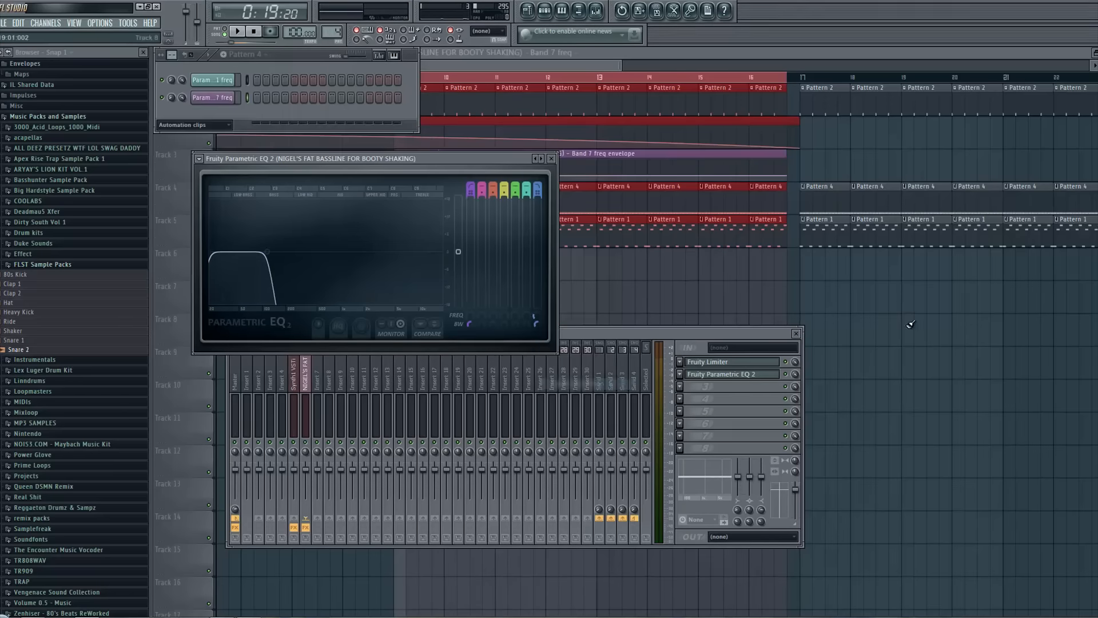
pyautogui.moveTo(783, 177); pyautogui.dragTo(794, 153)
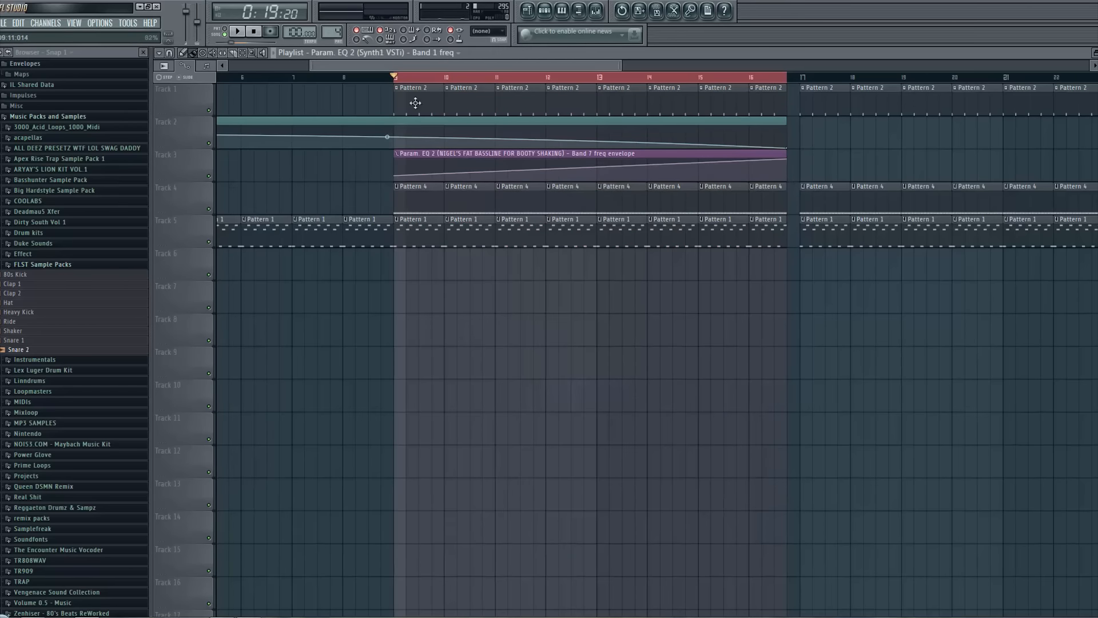
pyautogui.click(396, 77)
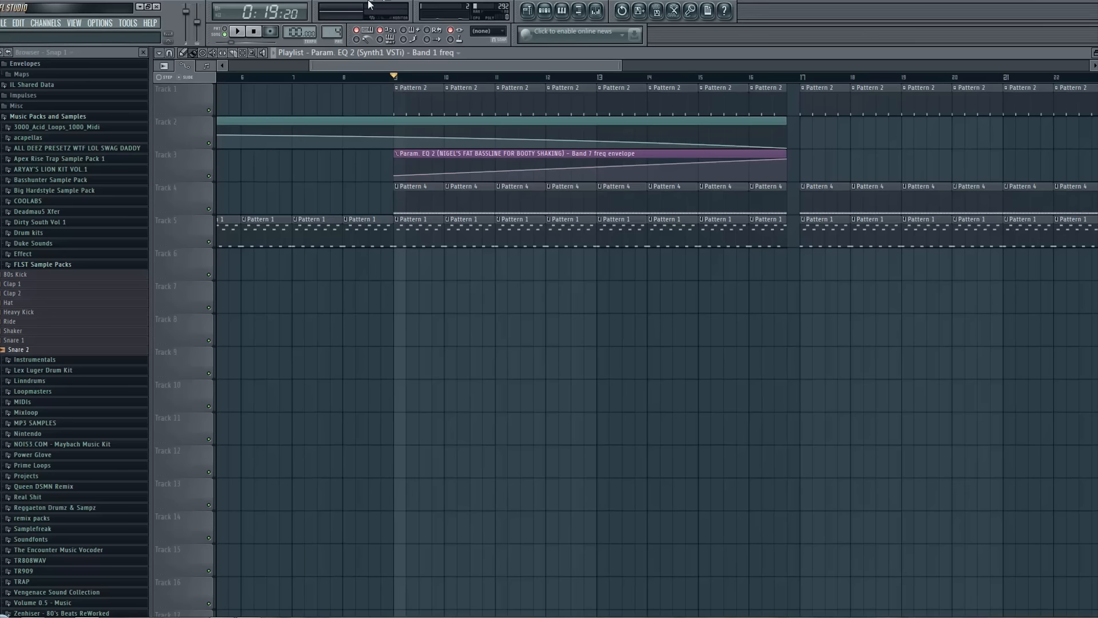
pyautogui.moveTo(592, 173); pyautogui.dragTo(572, 190)
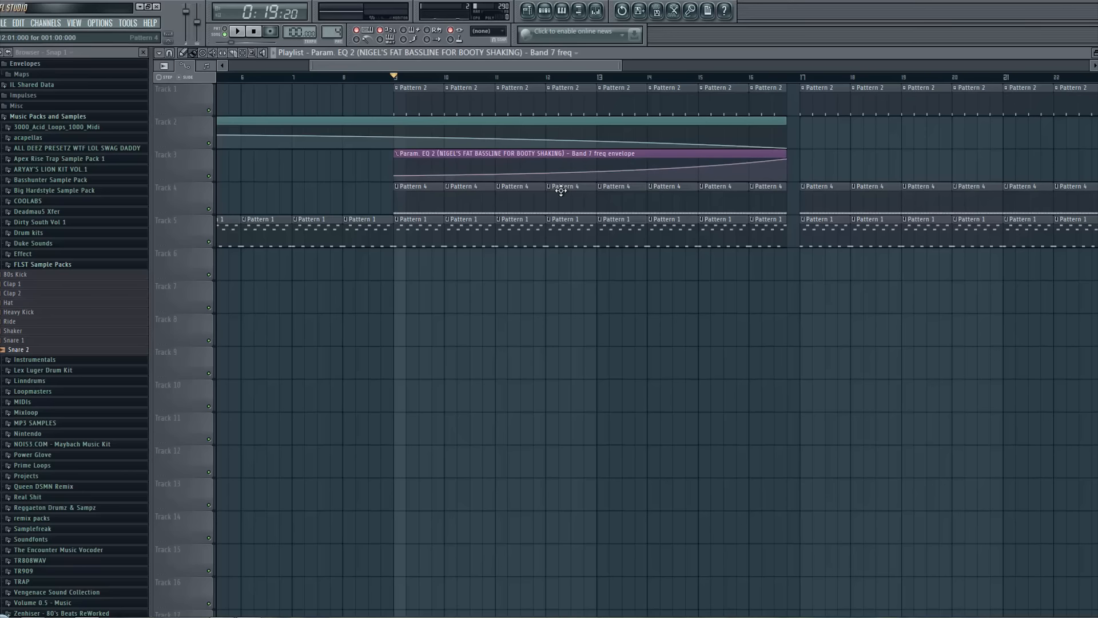
# Start playback and load another Fruity Parametric EQ 2 into the third effect slot of the bassline's mixer track
pyautogui.press('space')
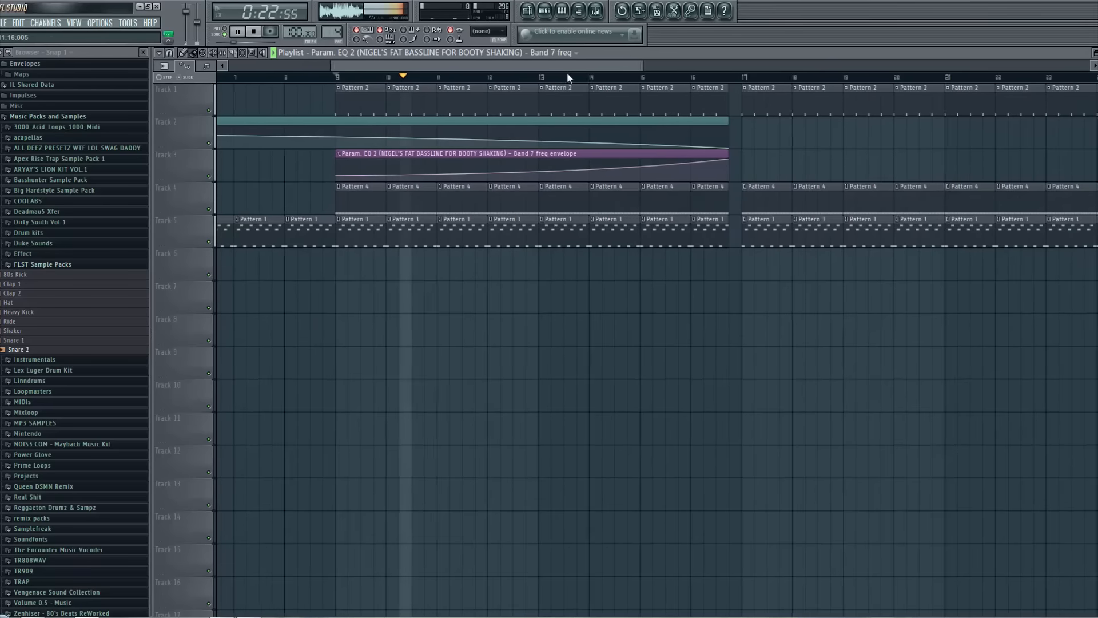
pyautogui.click(596, 11)
pyautogui.click(680, 387)
pyautogui.moveTo(695, 399)
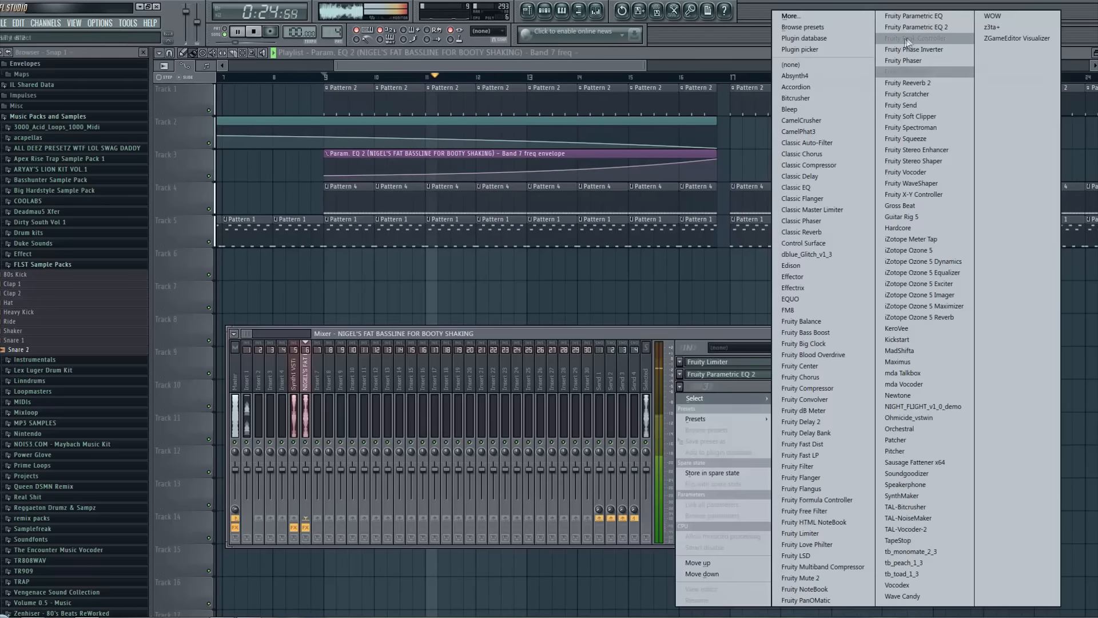
pyautogui.click(918, 27)
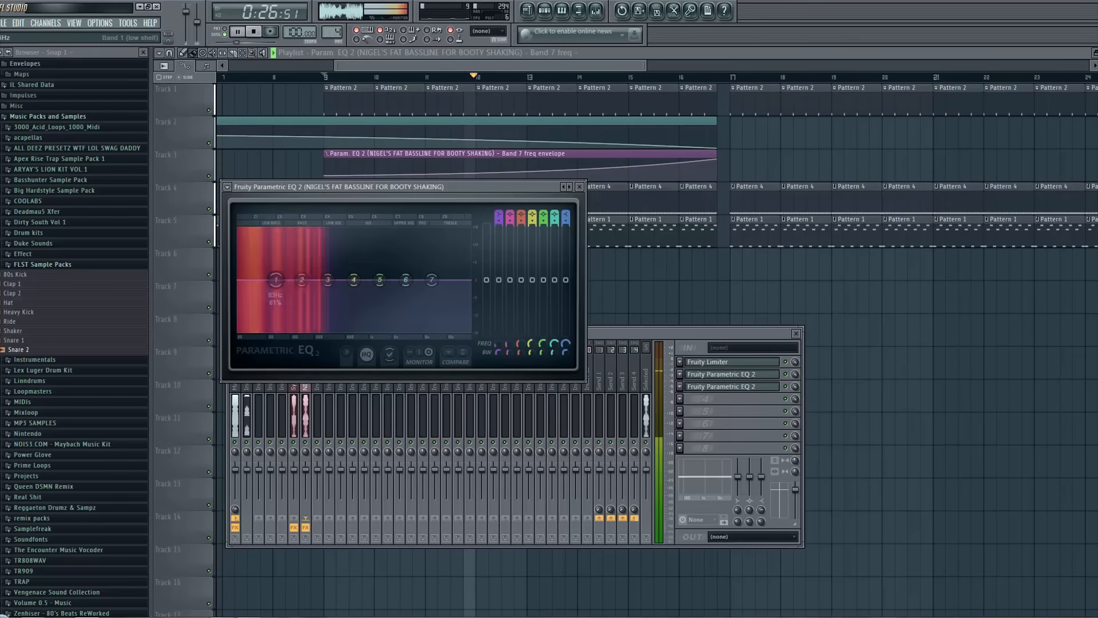
# Shape the new EQ with a deep band 1 low cut, a slight band 4 dip and a band 7 high boost, and close the mixer
pyautogui.moveTo(302, 280); pyautogui.dragTo(271, 276)
pyautogui.moveTo(354, 279); pyautogui.dragTo(433, 266)
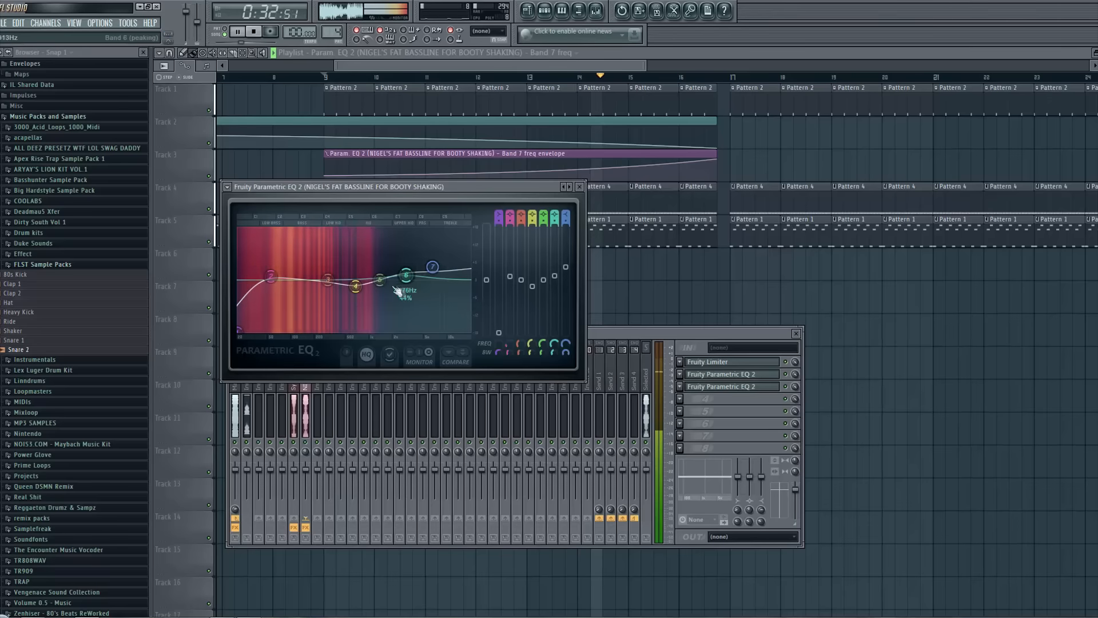
pyautogui.moveTo(356, 293); pyautogui.dragTo(357, 295)
pyautogui.moveTo(435, 268); pyautogui.dragTo(437, 270)
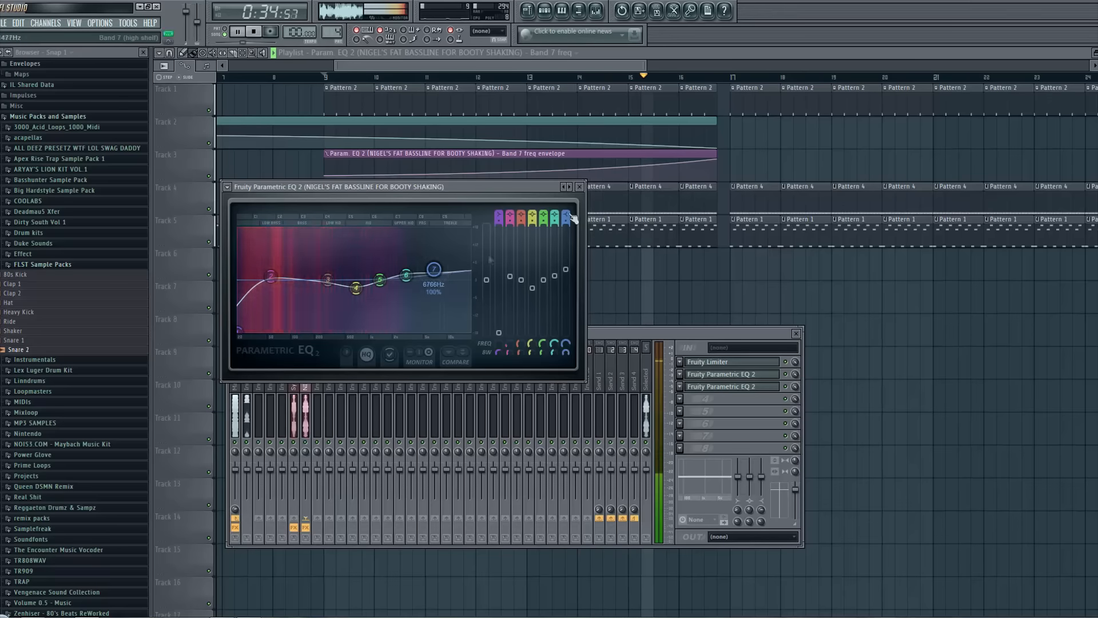
pyautogui.click(581, 186)
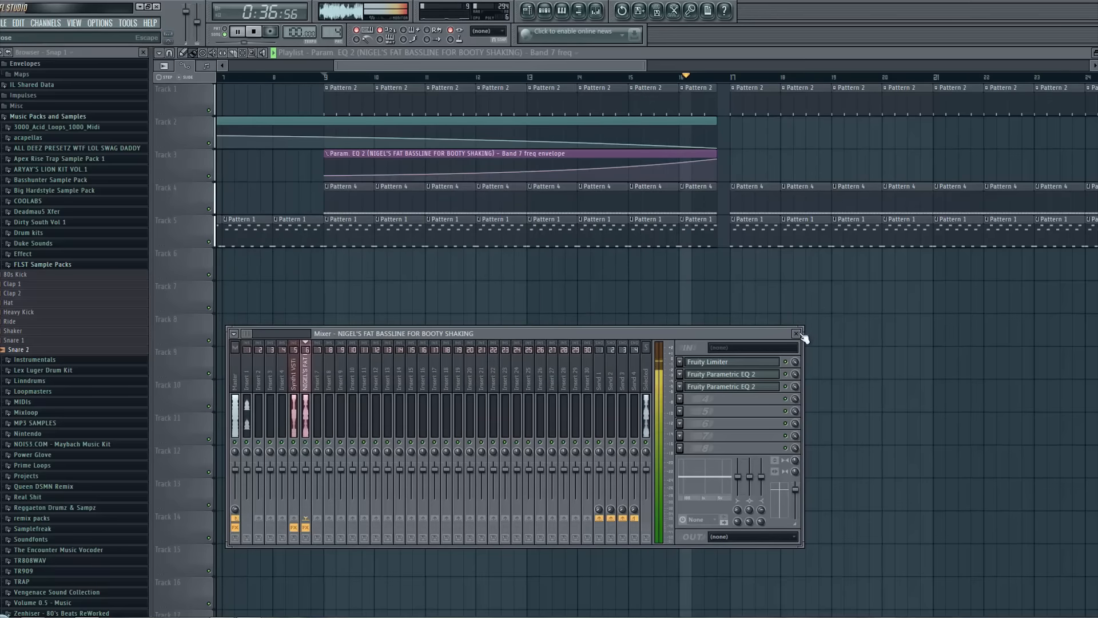
pyautogui.click(796, 333)
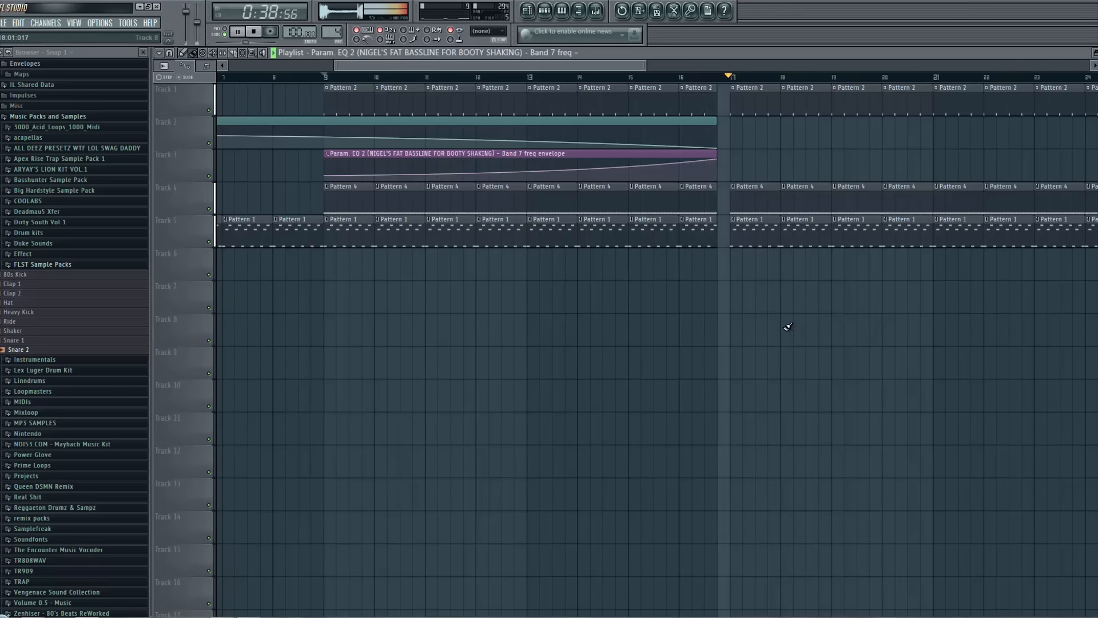
# Stop playback, show the Unsorted channel group in the step sequencer, and preview the Hat sample from the browser
pyautogui.moveTo(456, 66); pyautogui.dragTo(557, 134)
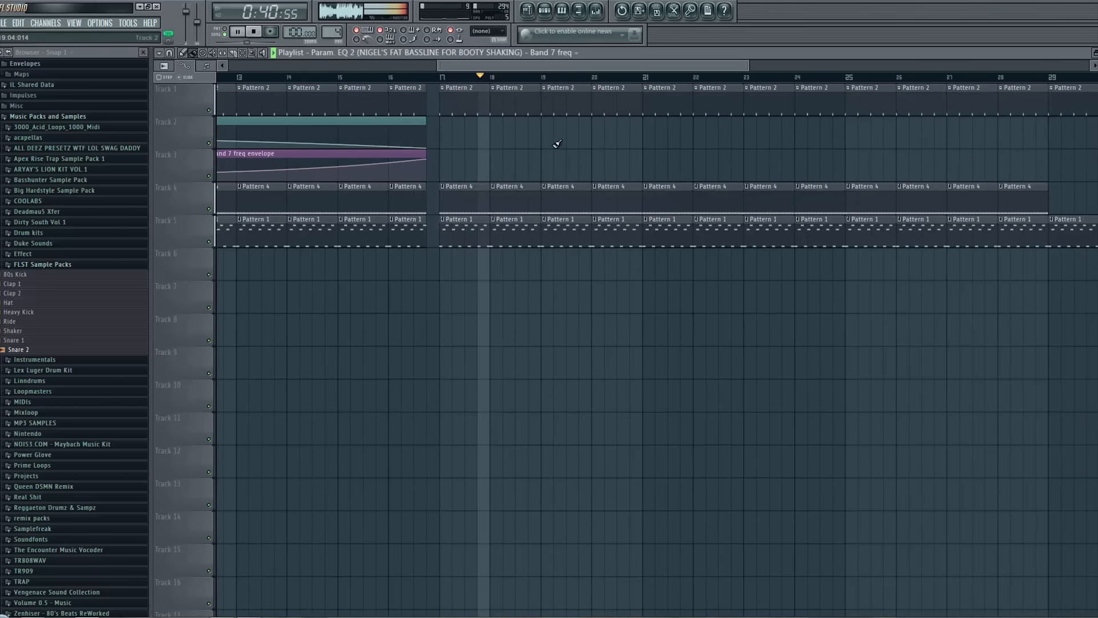
pyautogui.press('space')
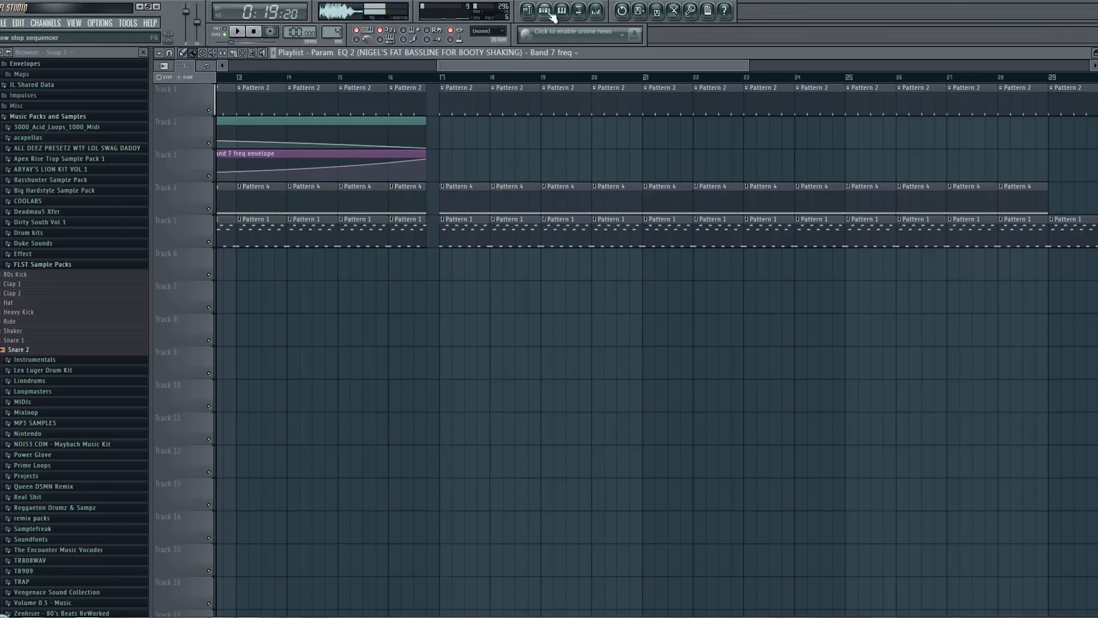
pyautogui.click(550, 15)
pyautogui.click(209, 124)
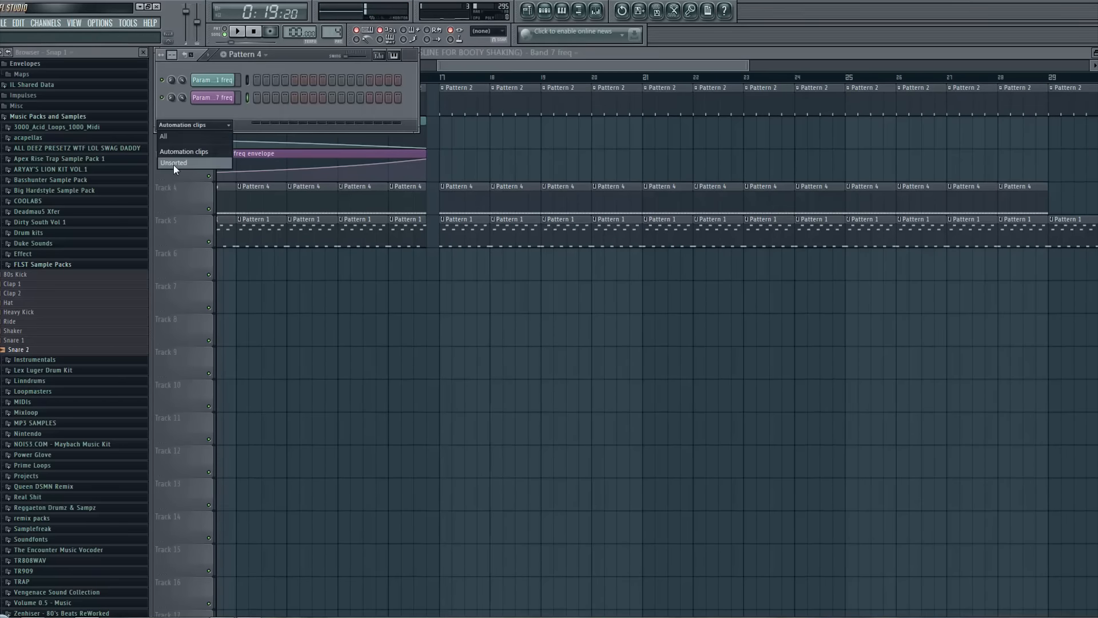
pyautogui.click(174, 165)
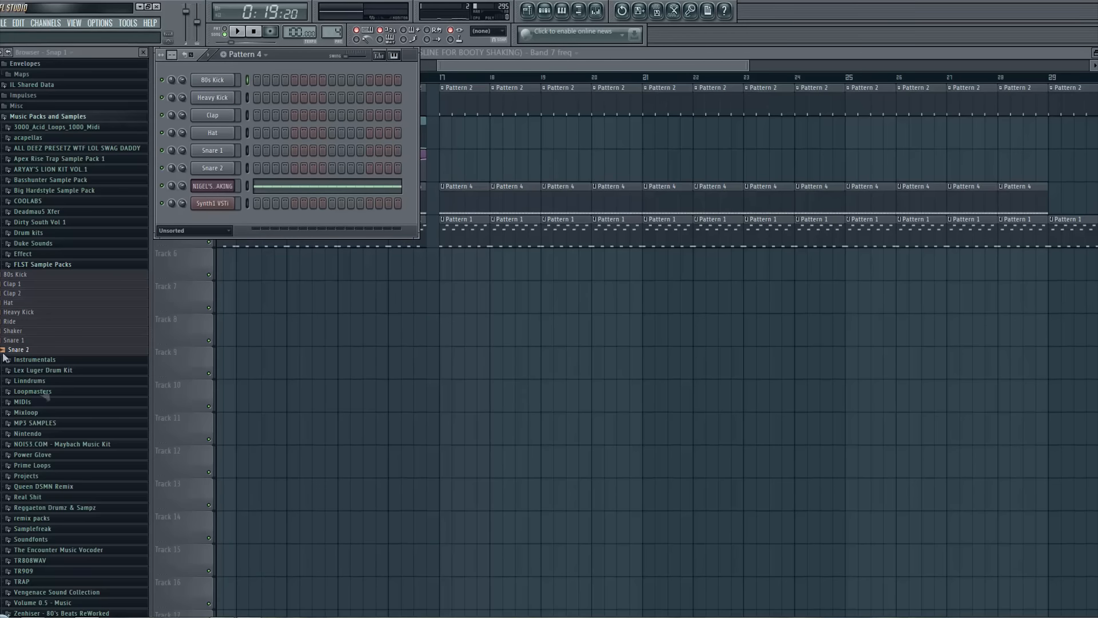
pyautogui.click(62, 303)
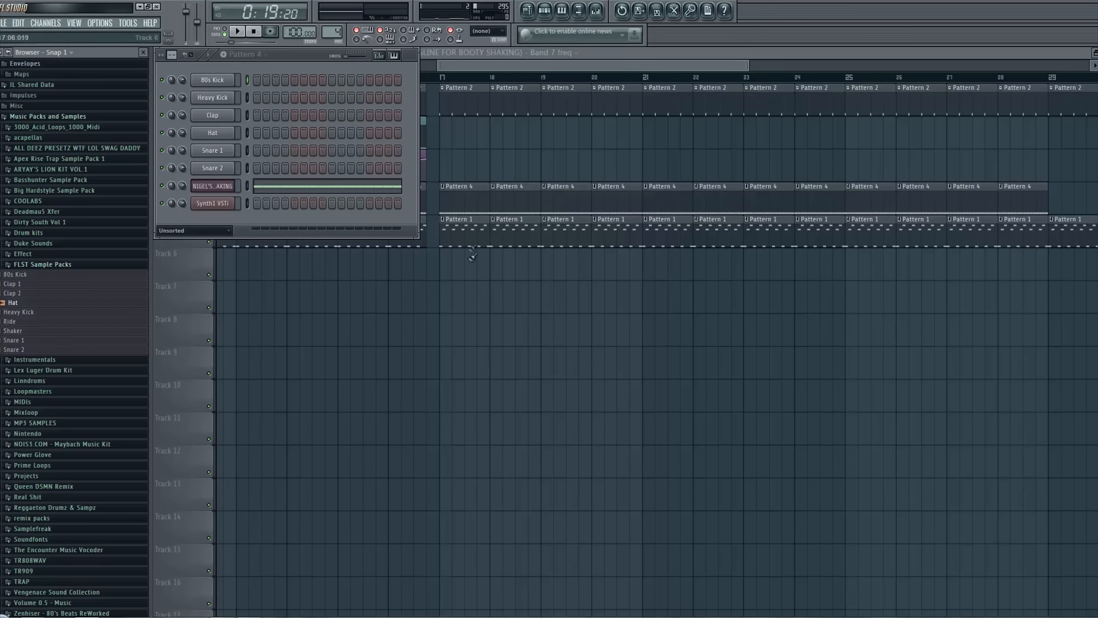
# Insert a Jupiter-8V2 instrument channel above the bassline channel and reposition its plugin window higher up
pyautogui.moveTo(598, 66); pyautogui.dragTo(530, 193)
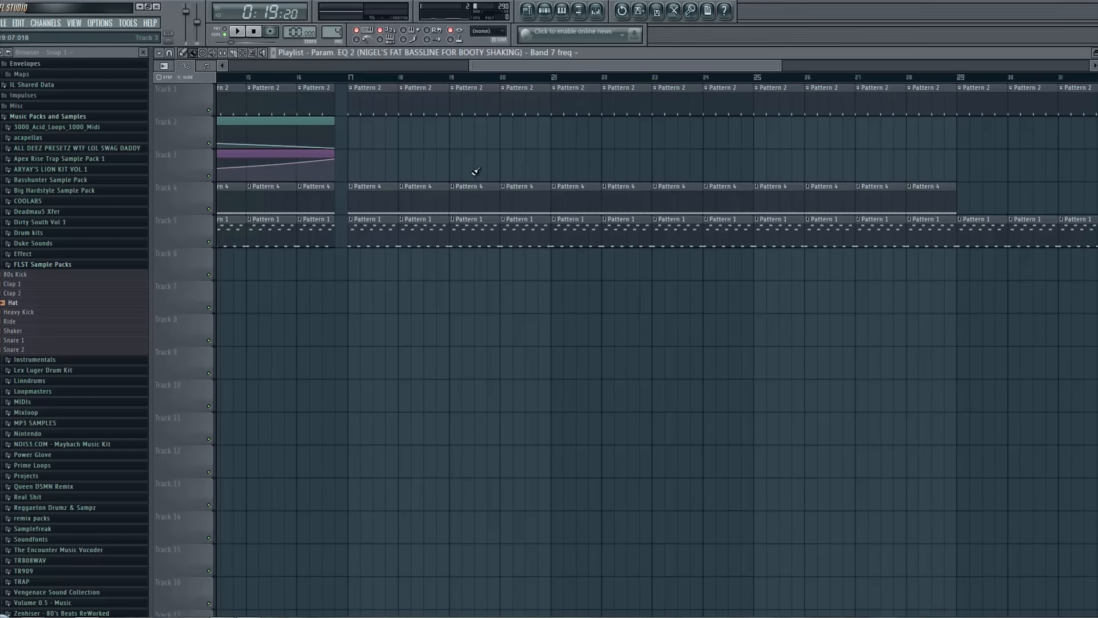
pyautogui.click(549, 11)
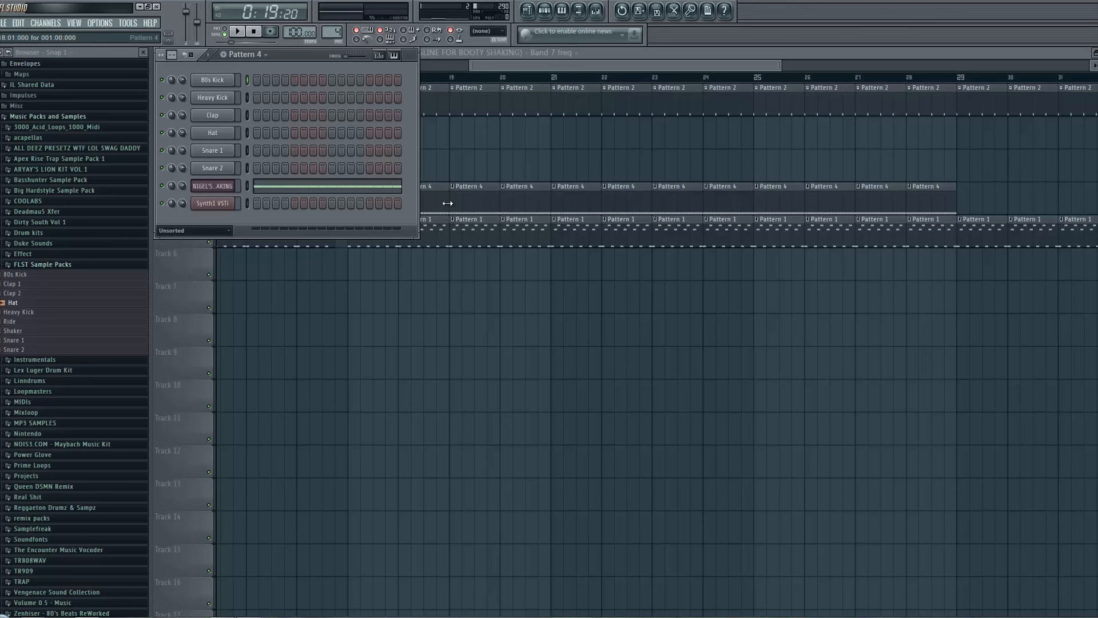
pyautogui.rightClick(227, 192)
pyautogui.moveTo(269, 297)
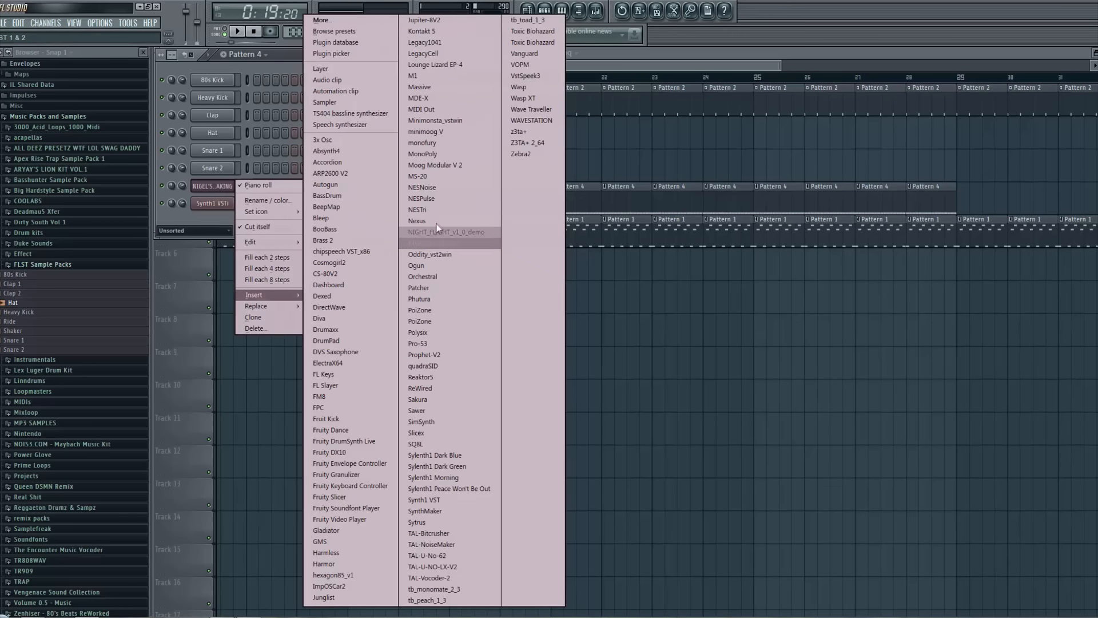
pyautogui.click(454, 19)
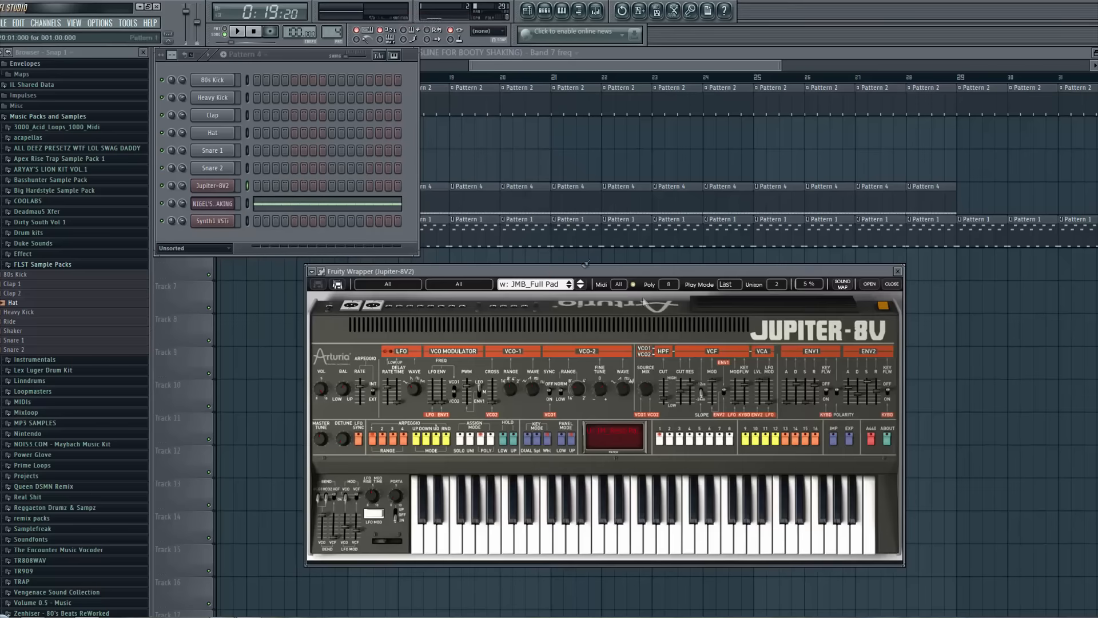
pyautogui.moveTo(510, 303); pyautogui.dragTo(526, 239)
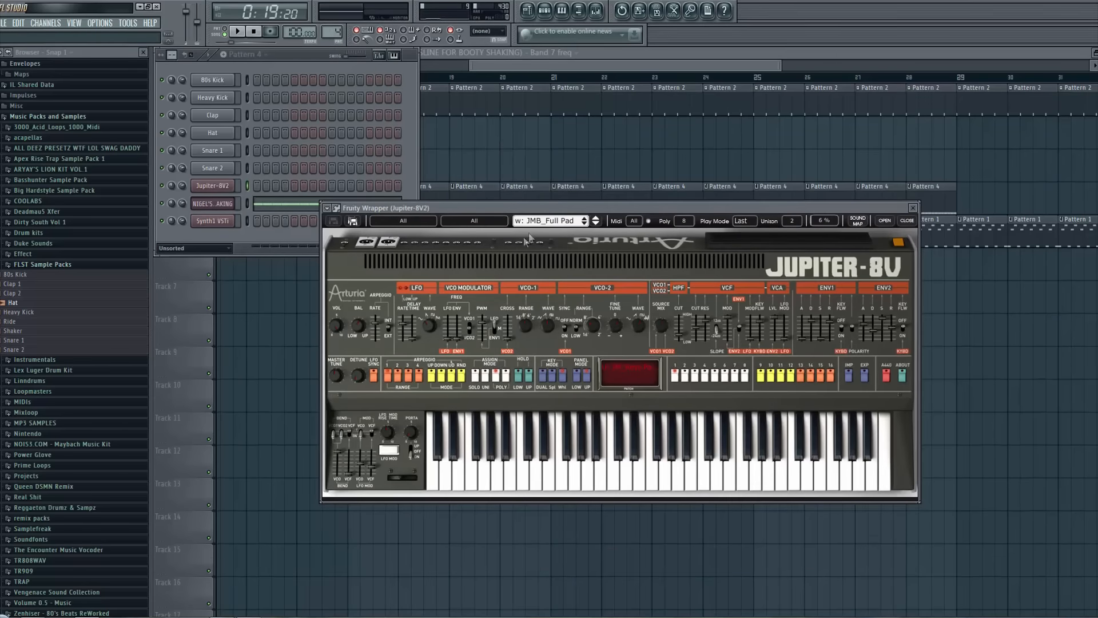
# Filter the Jupiter-8V2 presets by the Bass type in the second search filter
pyautogui.click(466, 222)
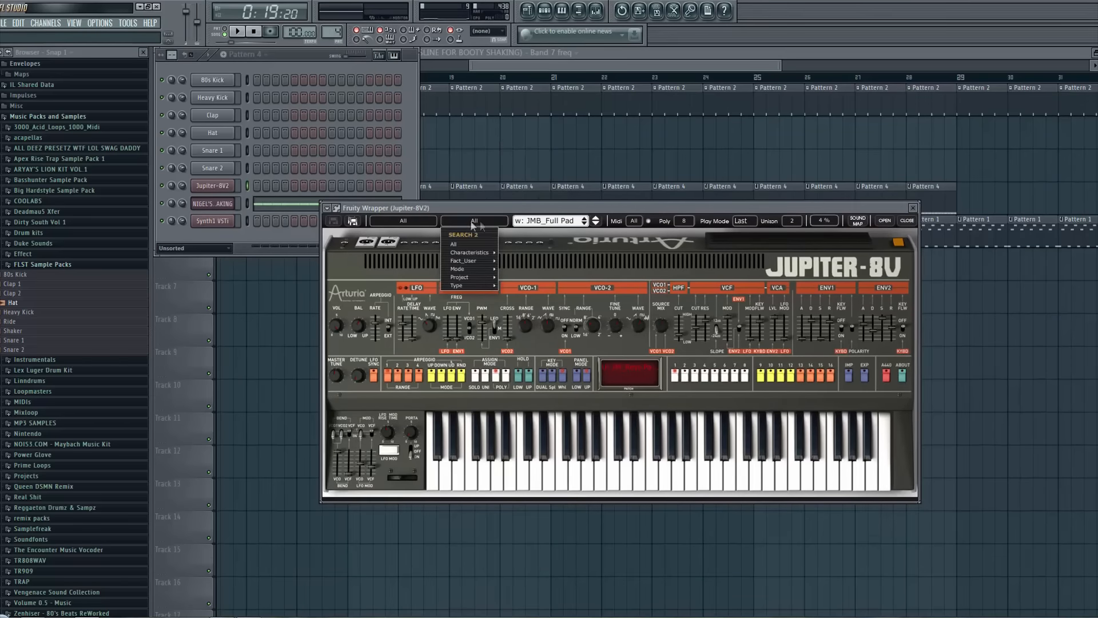
pyautogui.moveTo(468, 285)
pyautogui.click(514, 286)
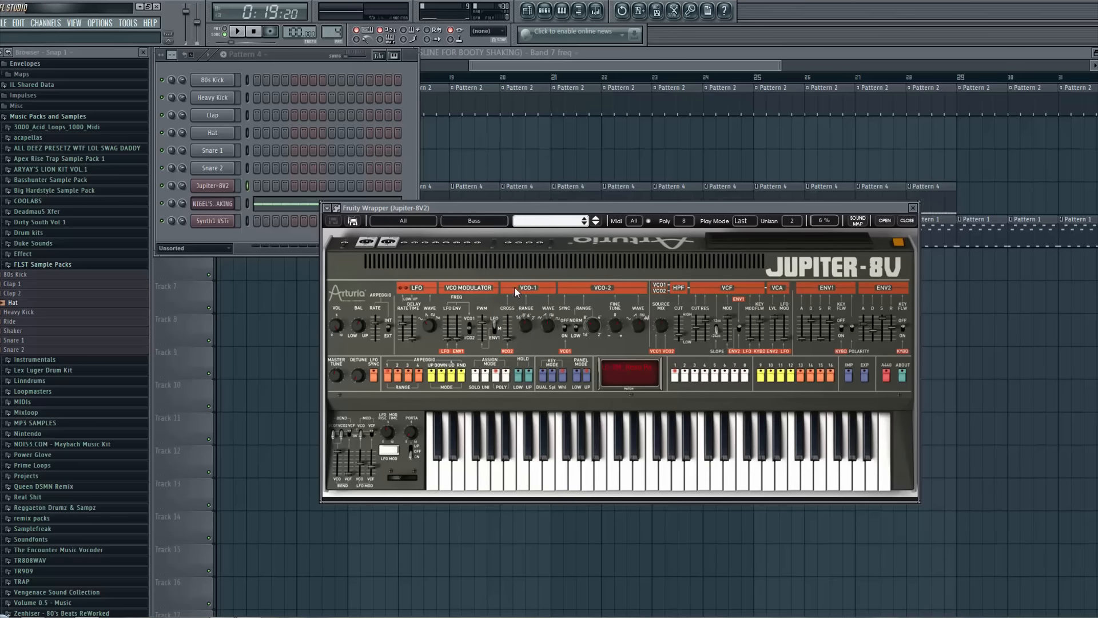
# Load the JP-8_14_Fact bass preset in the Jupiter-8V2
pyautogui.click(537, 221)
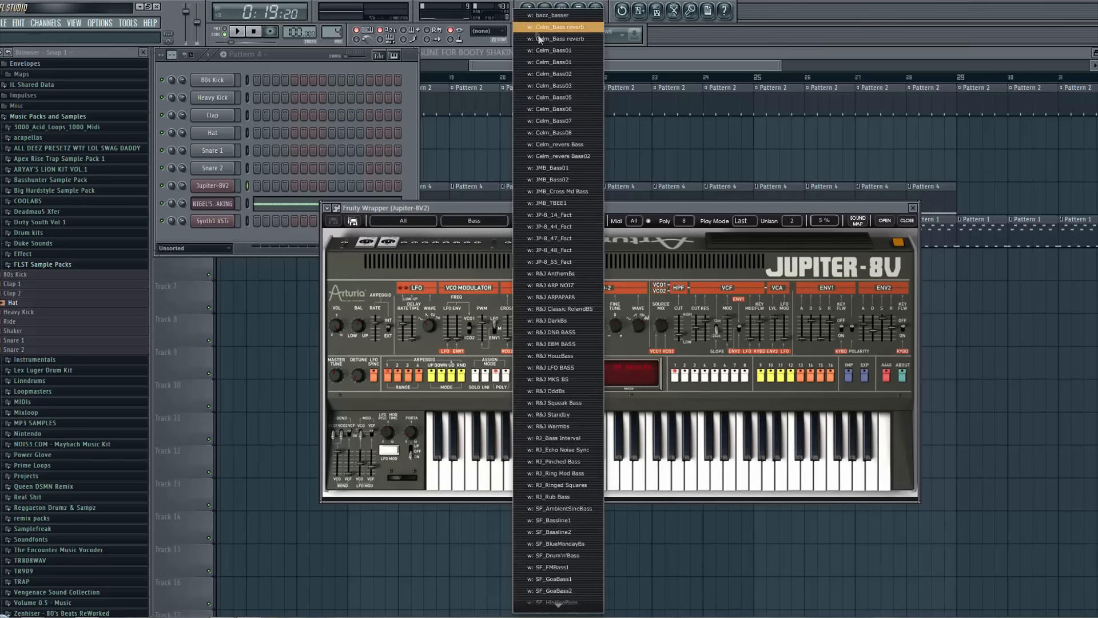
pyautogui.click(558, 216)
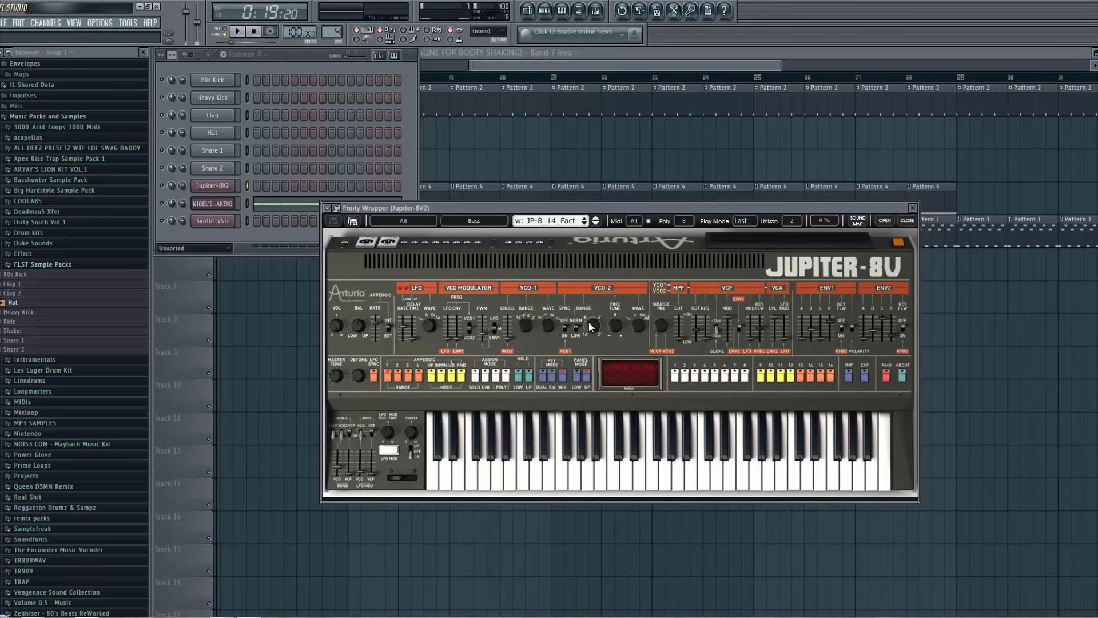
pyautogui.click(539, 226)
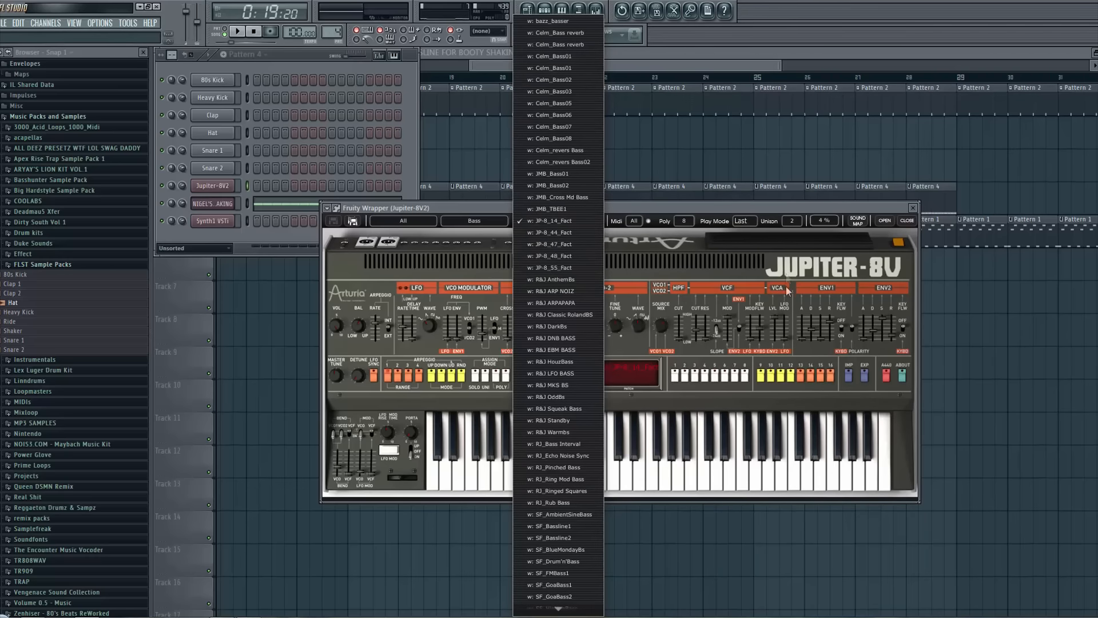
pyautogui.click(565, 223)
# Audition notes around C4 on the Jupiter-8V2 and adjust the VCO-2 range for a different octave
pyautogui.moveTo(631, 481)
pyautogui.mouseDown()
pyautogui.moveTo(519, 479)
pyautogui.moveTo(611, 476)
pyautogui.mouseUp()
pyautogui.click(563, 474)
pyautogui.click(581, 458)
pyautogui.click(566, 474)
pyautogui.click(545, 458)
pyautogui.click(545, 457)
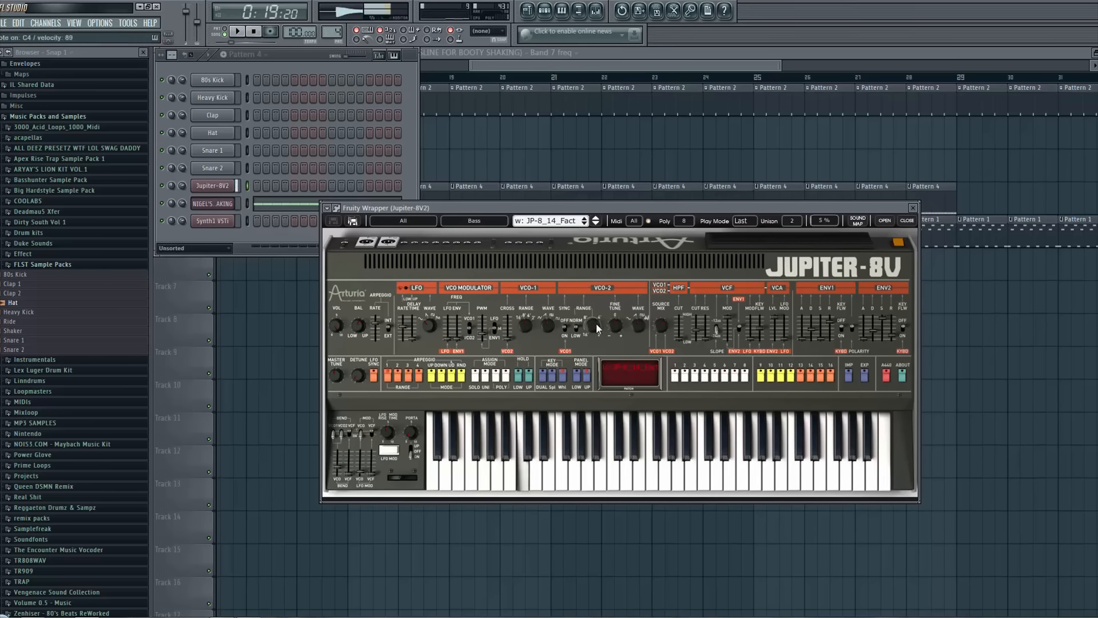
pyautogui.moveTo(600, 336)
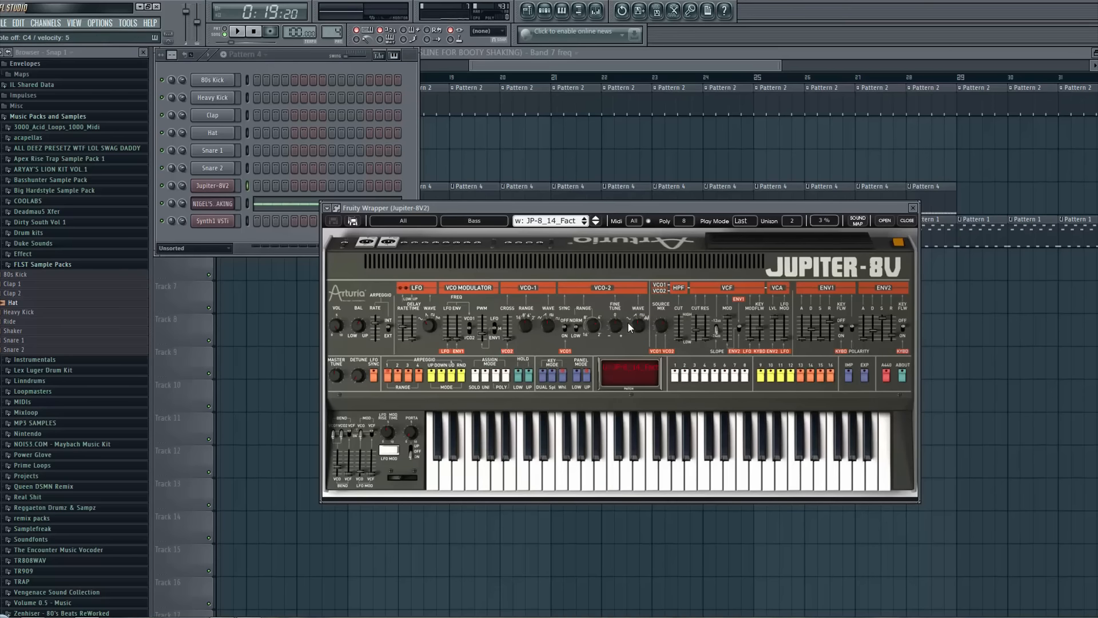
pyautogui.moveTo(594, 324); pyautogui.dragTo(581, 496)
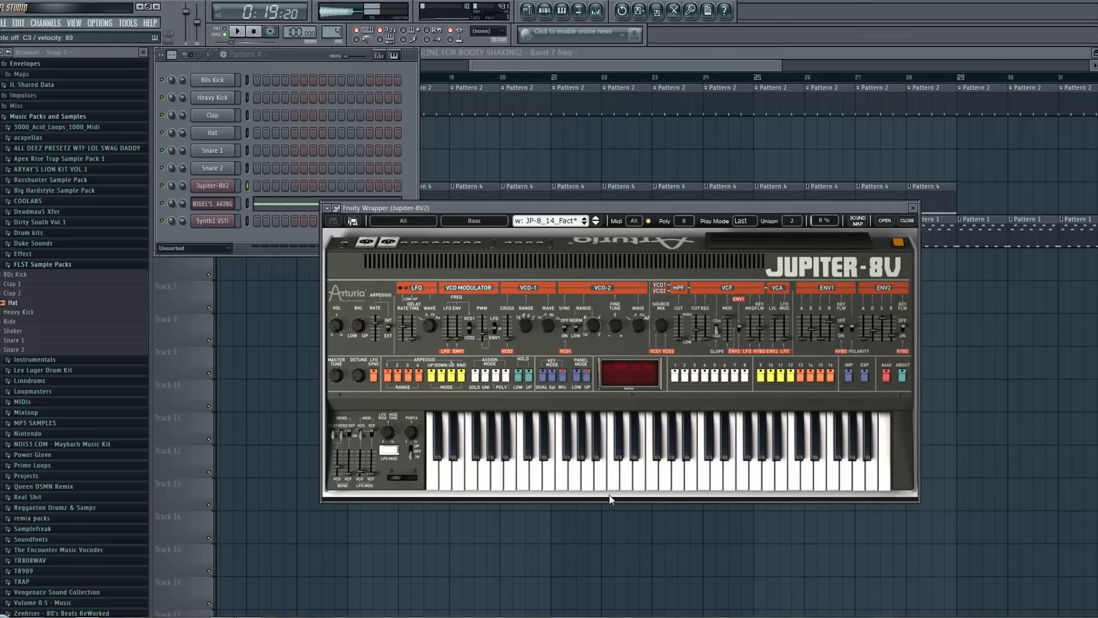
# Inspect the bassline channel's Harmless plugin, reopen the Jupiter-8V2 with its window moved lower, and return to the playlist
pyautogui.click(296, 68)
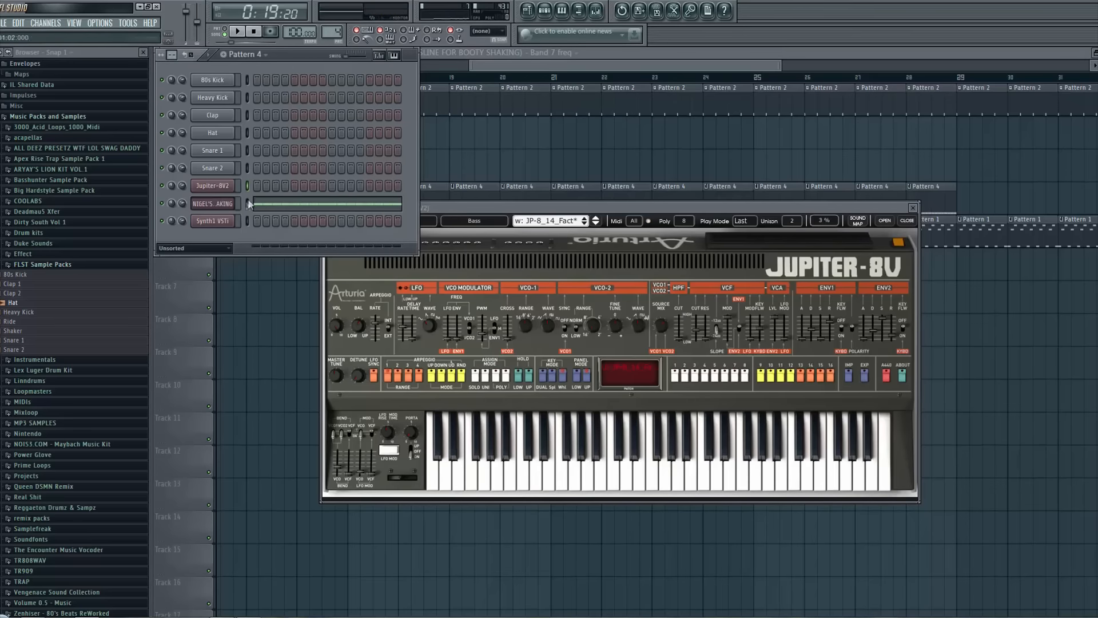
pyautogui.moveTo(775, 210); pyautogui.dragTo(875, 234)
pyautogui.click(227, 203)
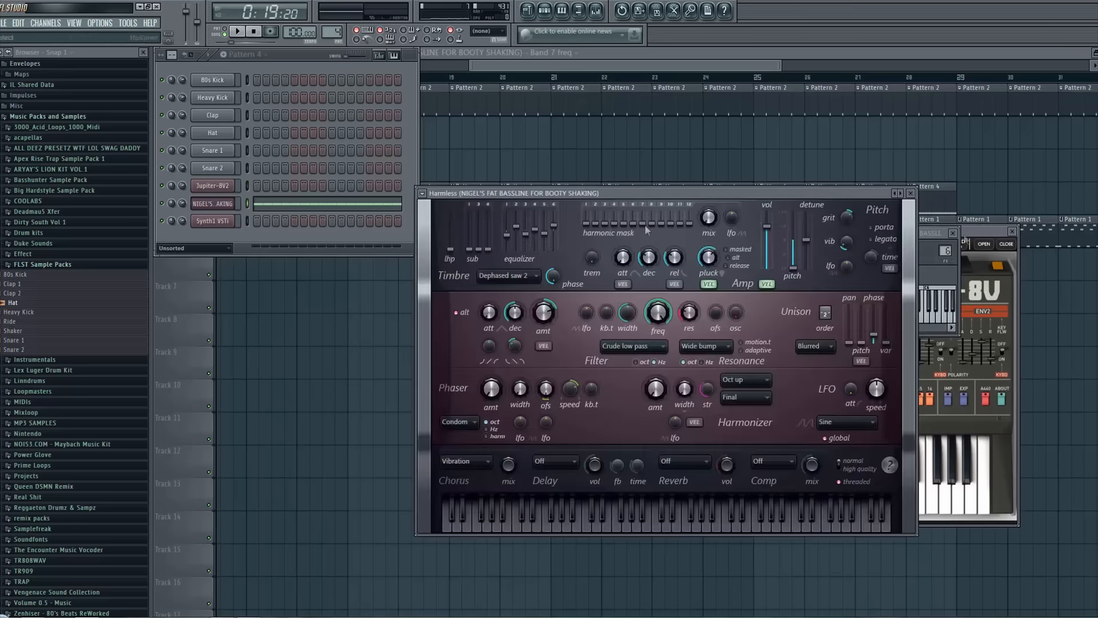
pyautogui.click(931, 233)
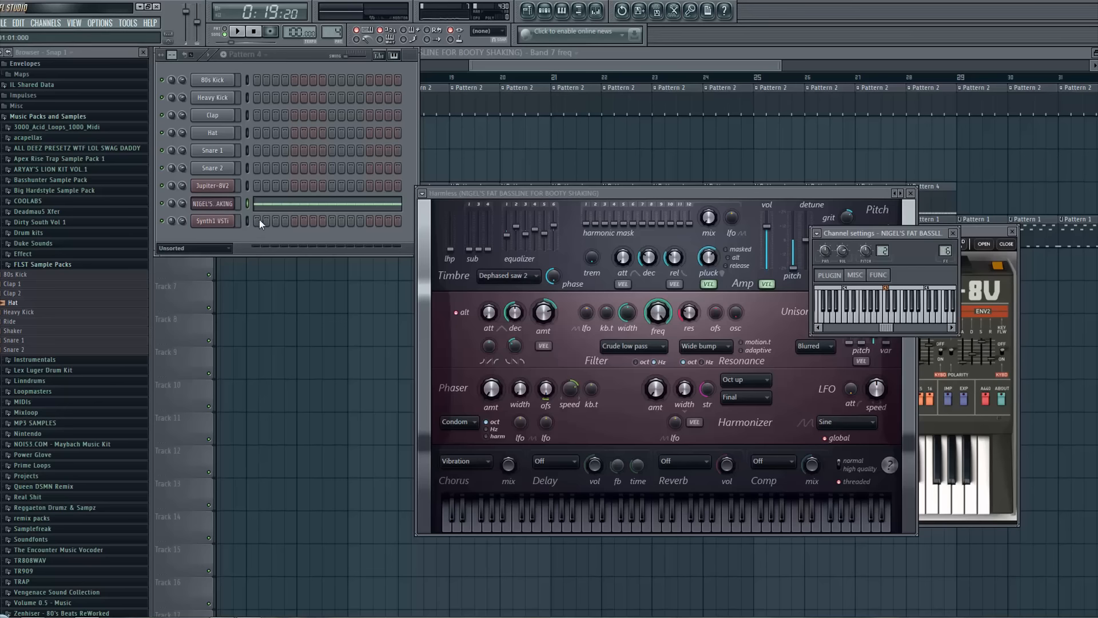
pyautogui.click(216, 189)
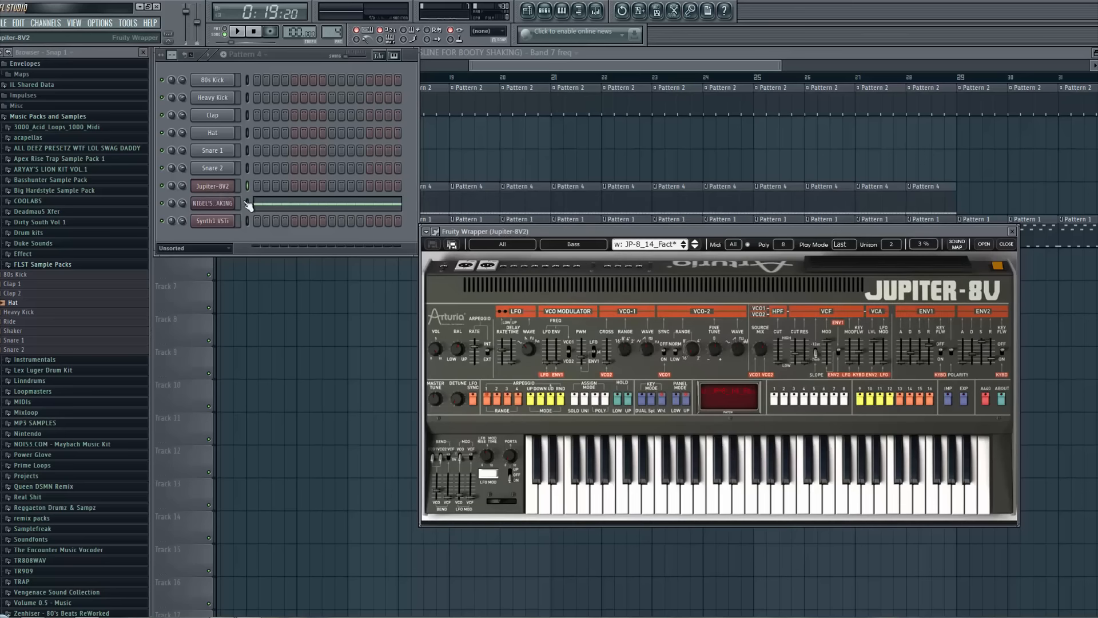
pyautogui.moveTo(636, 247); pyautogui.dragTo(555, 354)
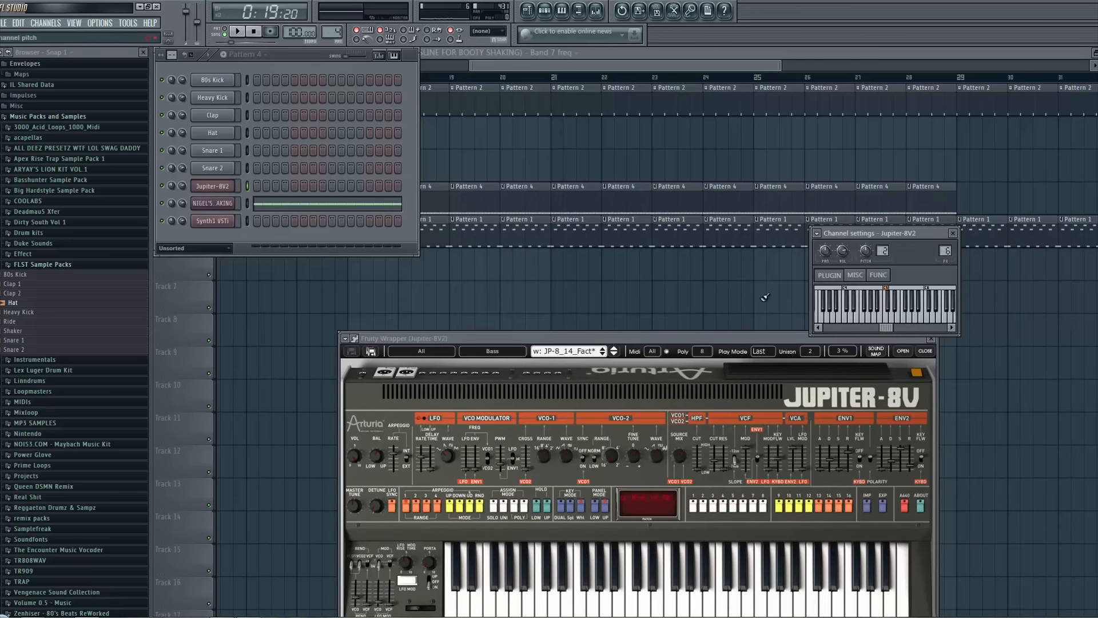
pyautogui.click(570, 285)
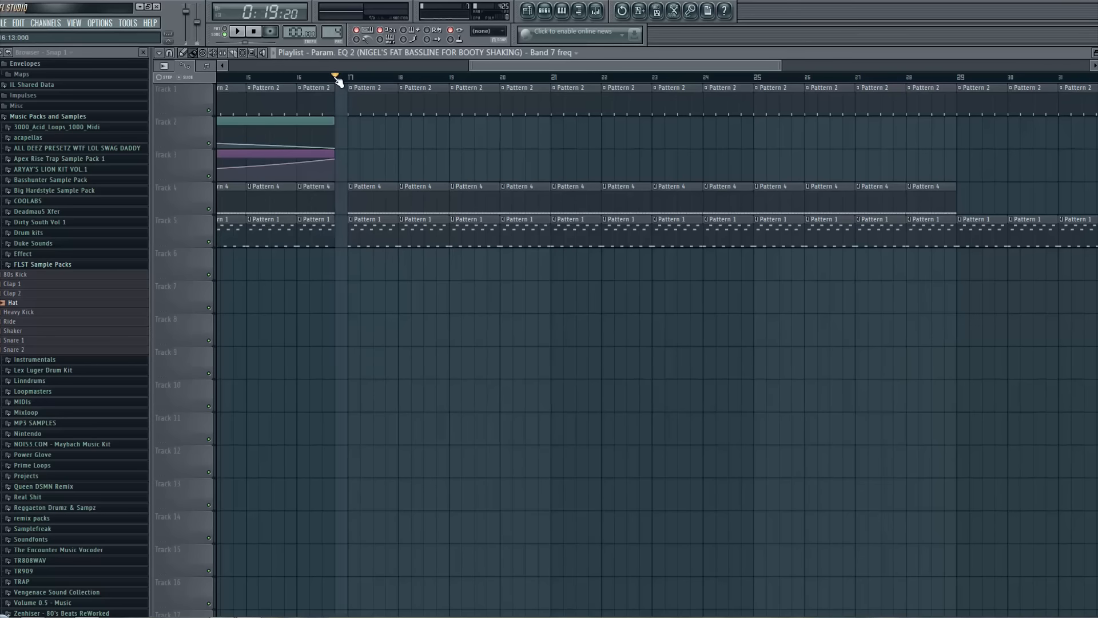
# Play the song from late in bar 16, bring up the step sequencer, and stop playback
pyautogui.click(335, 74)
pyautogui.press('space')
pyautogui.click(544, 10)
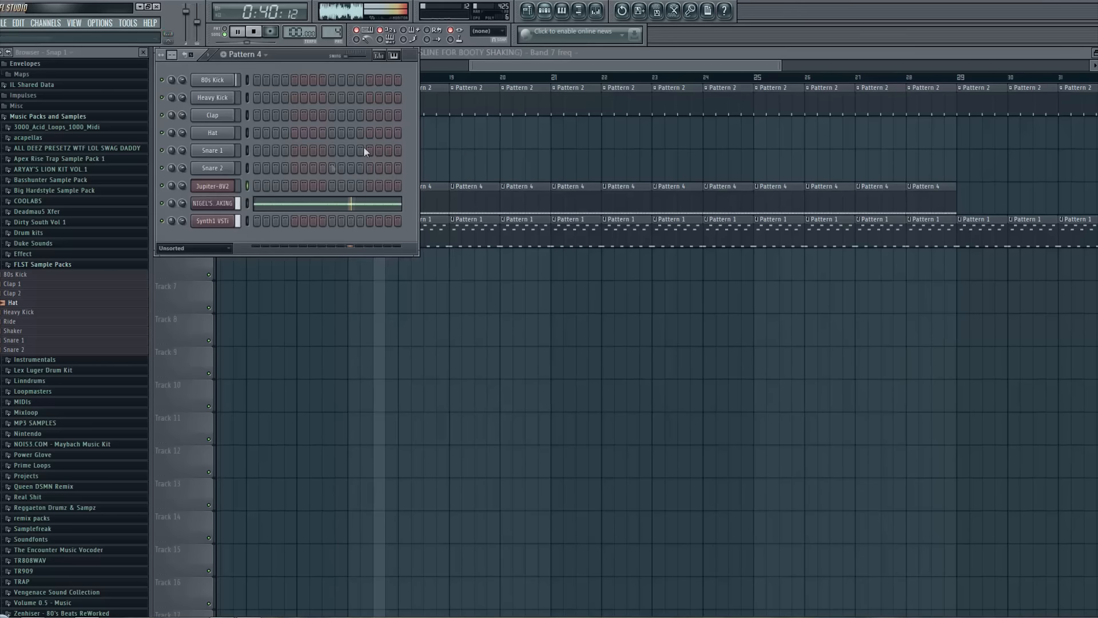
pyautogui.press('space')
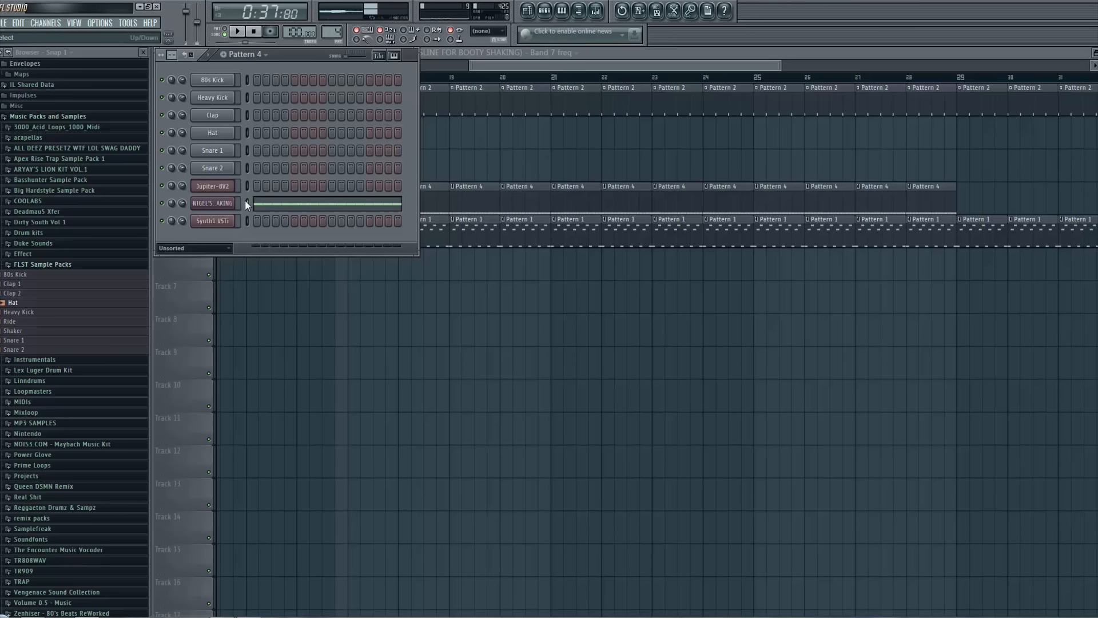
# Copy the bassline's sixteen C4 notes to the Jupiter-8V2 channel in Pattern 4, check its piano roll and return to the playlist
pyautogui.click(246, 189)
pyautogui.click(246, 203)
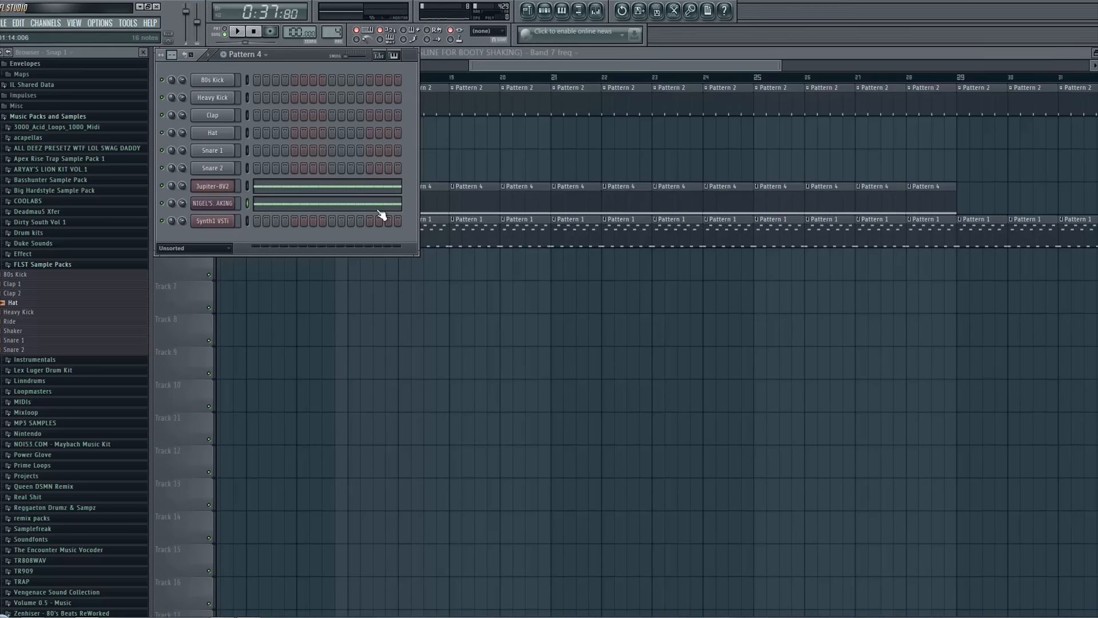
pyautogui.click(288, 188)
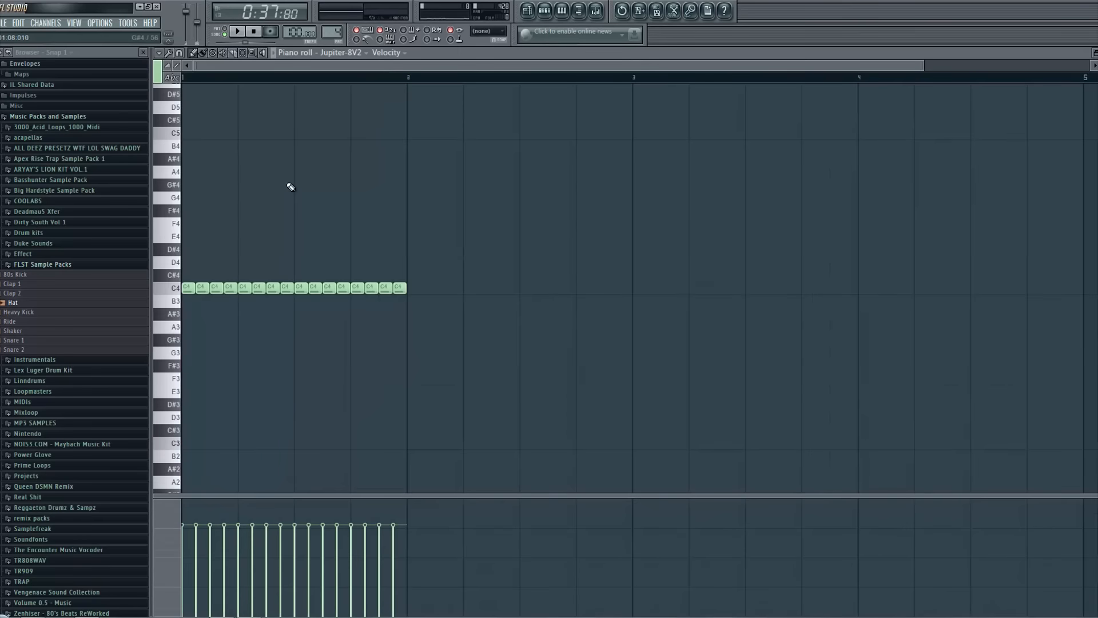
pyautogui.click(546, 10)
pyautogui.click(526, 10)
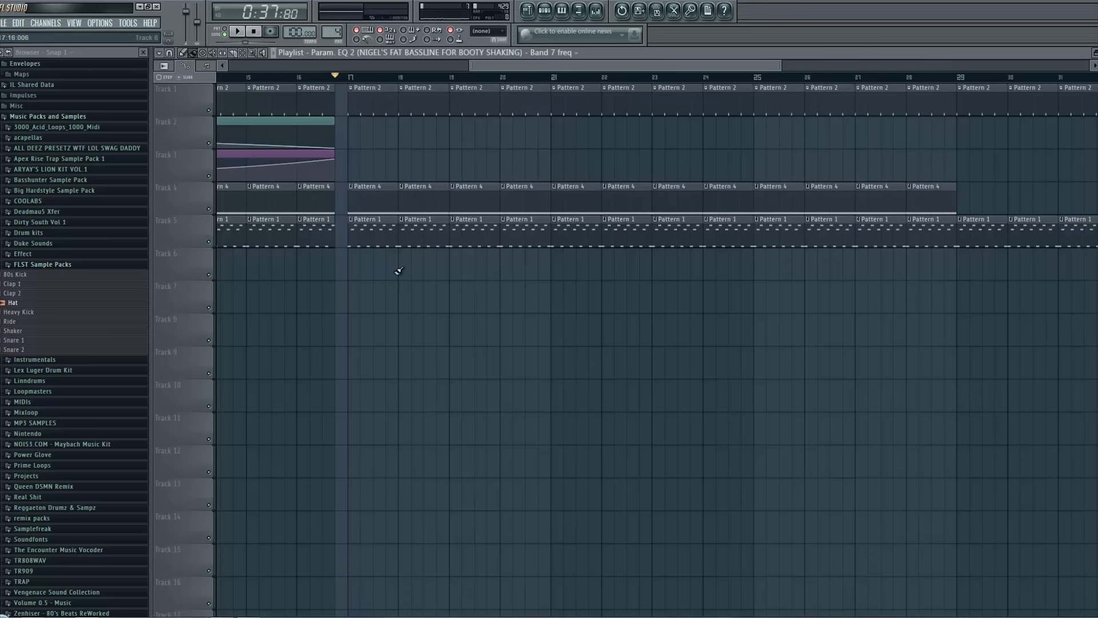
# Play the song with the Jupiter-8V2 layer while viewing the bassline's Harmless plugin, stop, and close the plugin and channel settings
pyautogui.press('space')
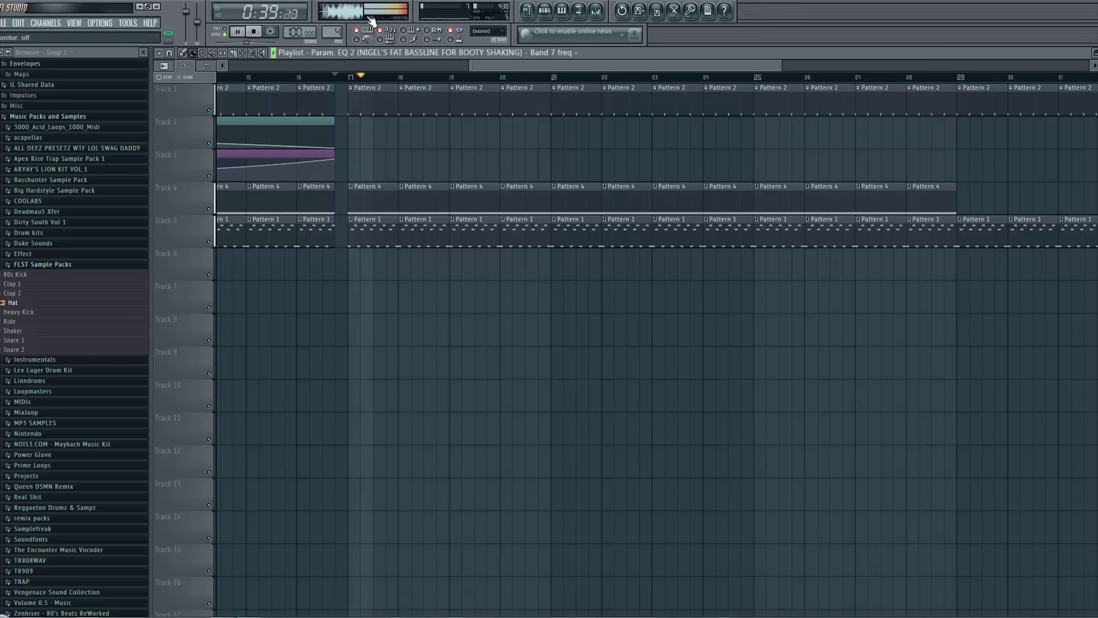
pyautogui.click(544, 11)
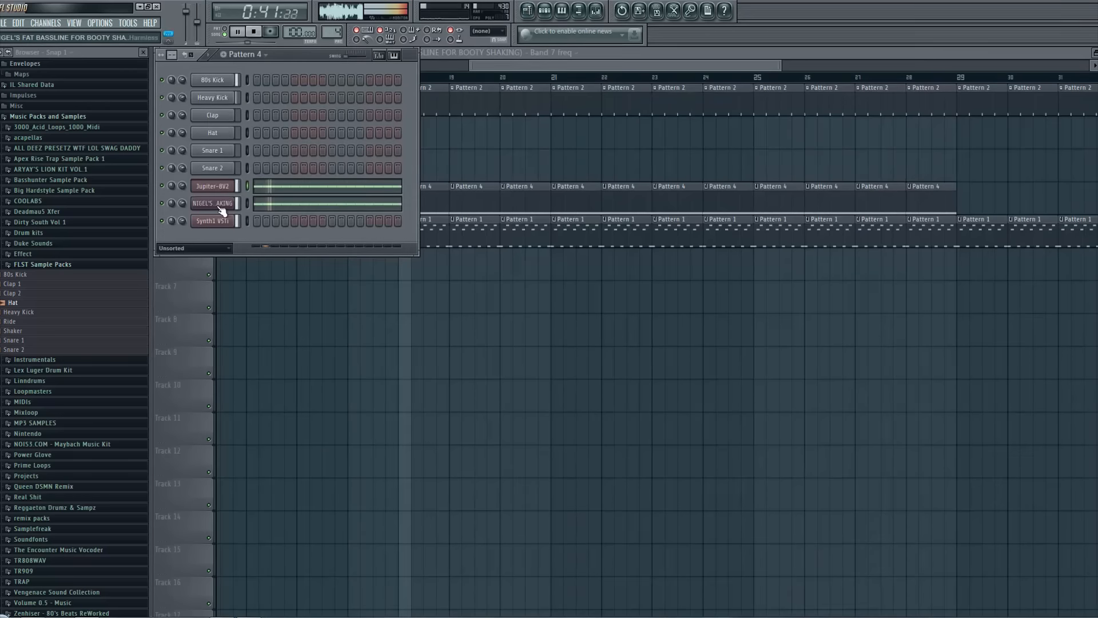
pyautogui.click(220, 203)
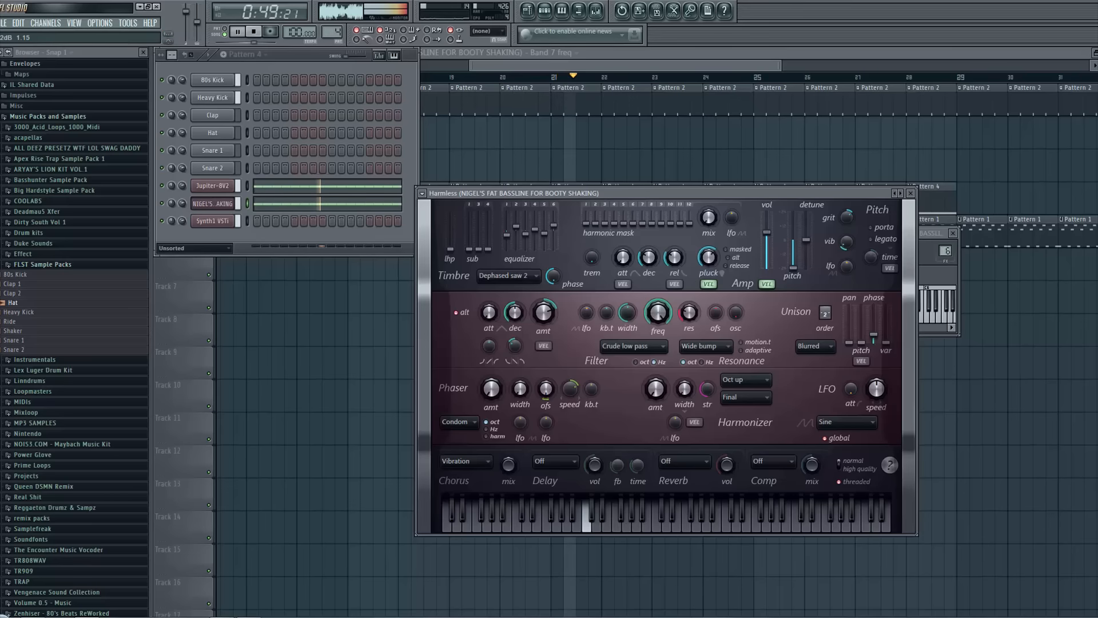
pyautogui.press('space')
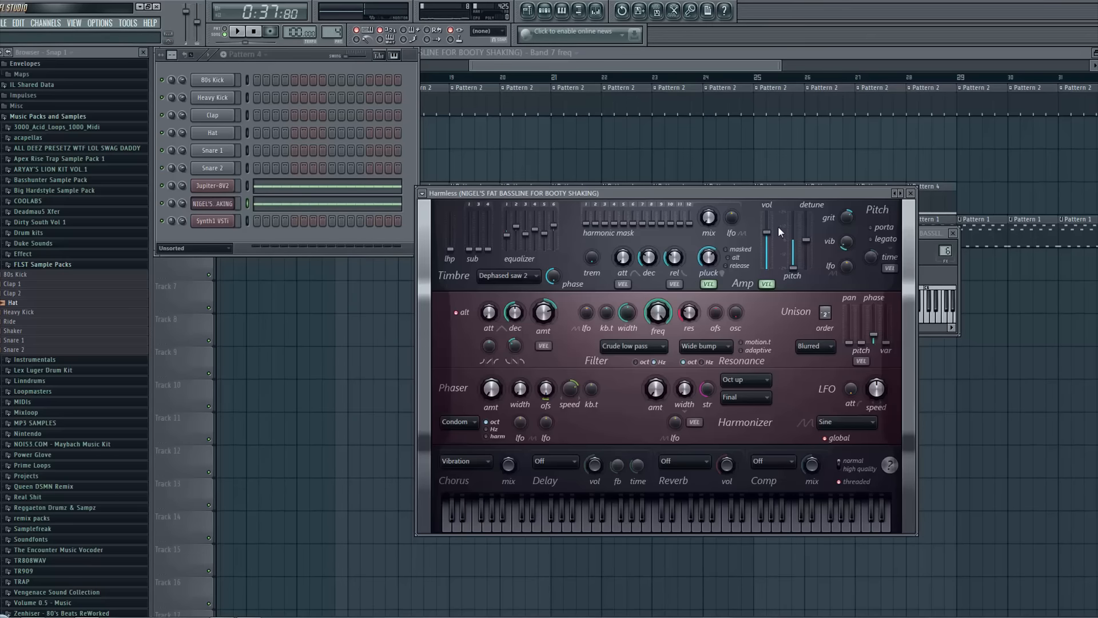
pyautogui.click(911, 193)
pyautogui.click(949, 226)
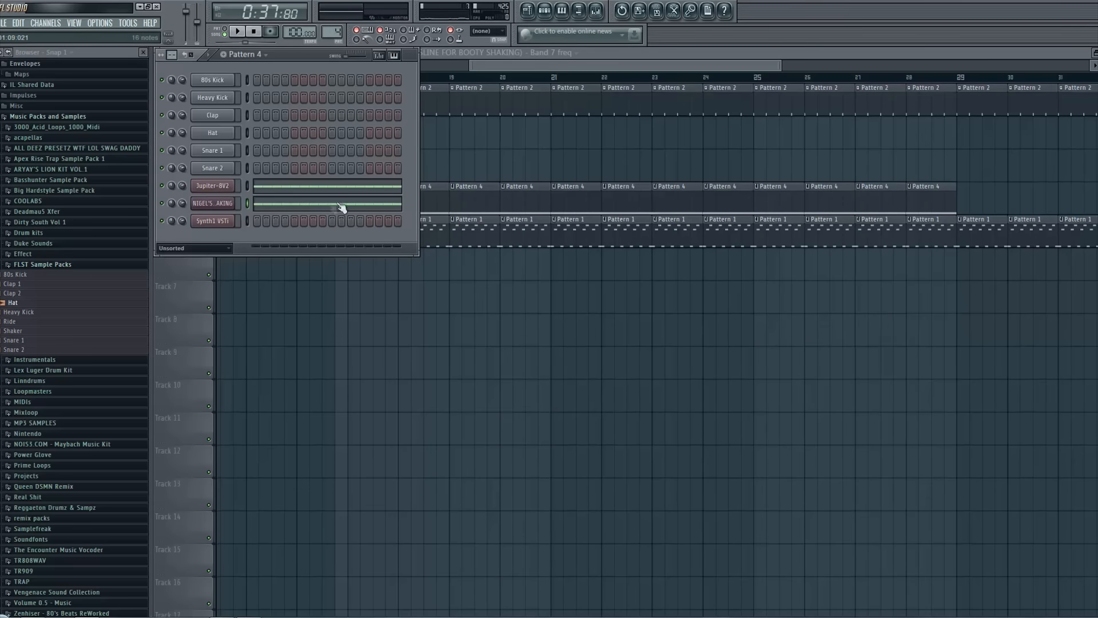
# Reopen the bassline's Harmless plugin briefly, start and stop the song again, and return to the step sequencer
pyautogui.click(221, 203)
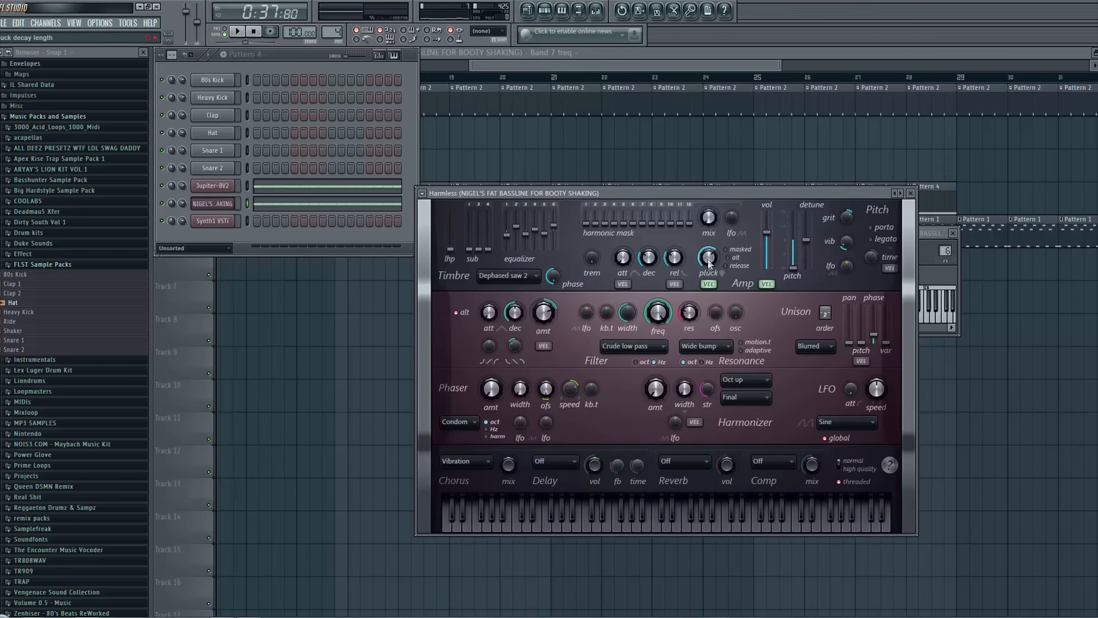
pyautogui.click(1040, 411)
pyautogui.press('space')
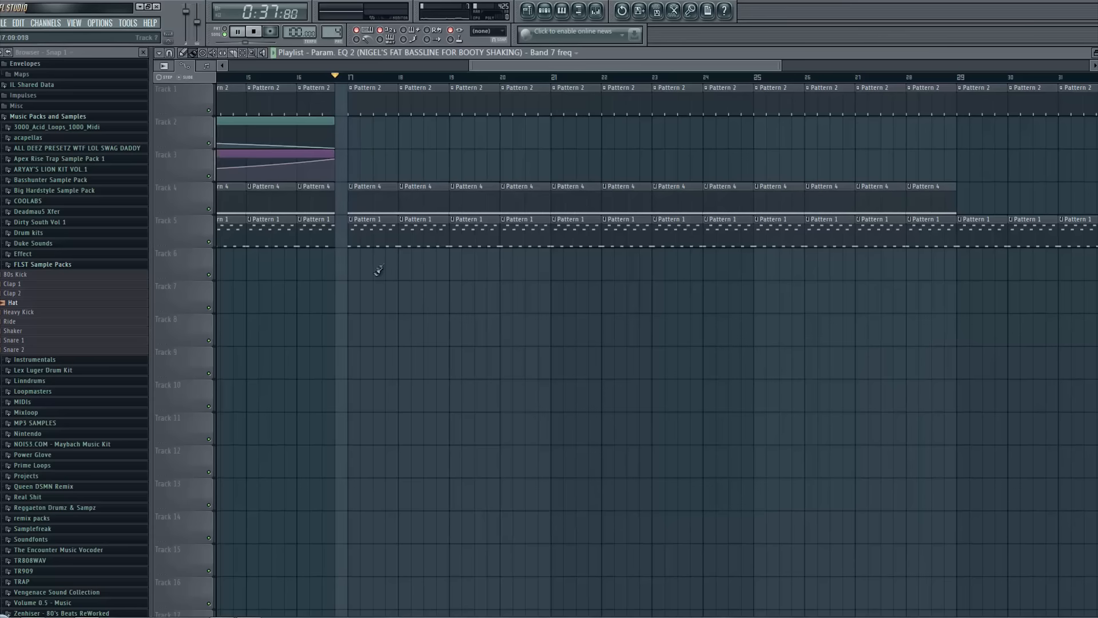
pyautogui.press('space')
pyautogui.click(545, 10)
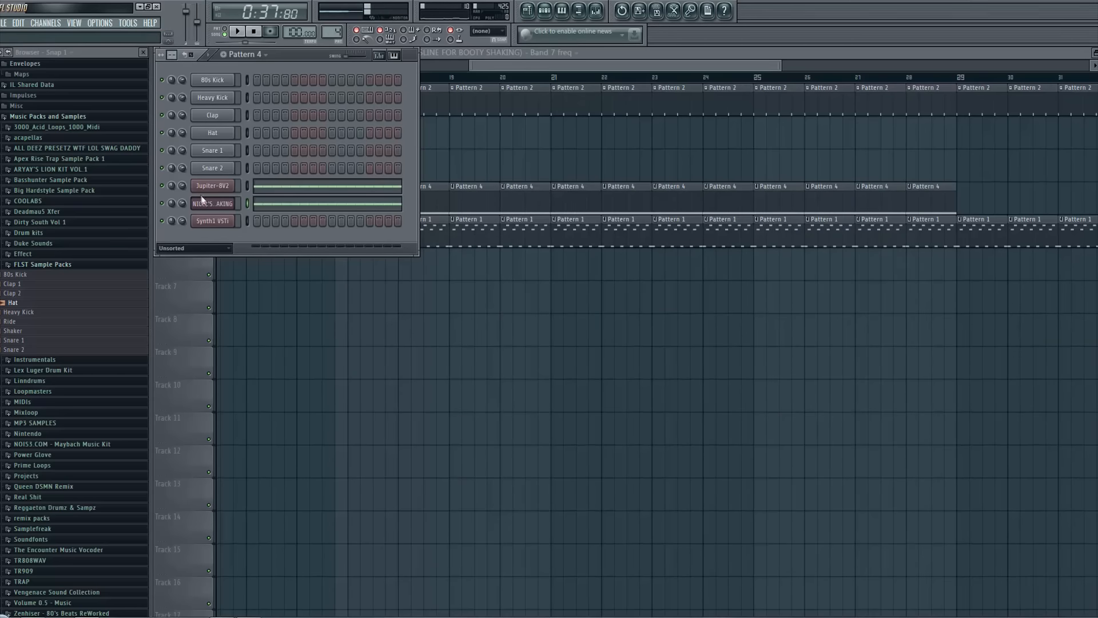
# Clone the Harmless bassline channel, replace the clone with the Polysix, and move its plugin window higher up
pyautogui.rightClick(231, 201)
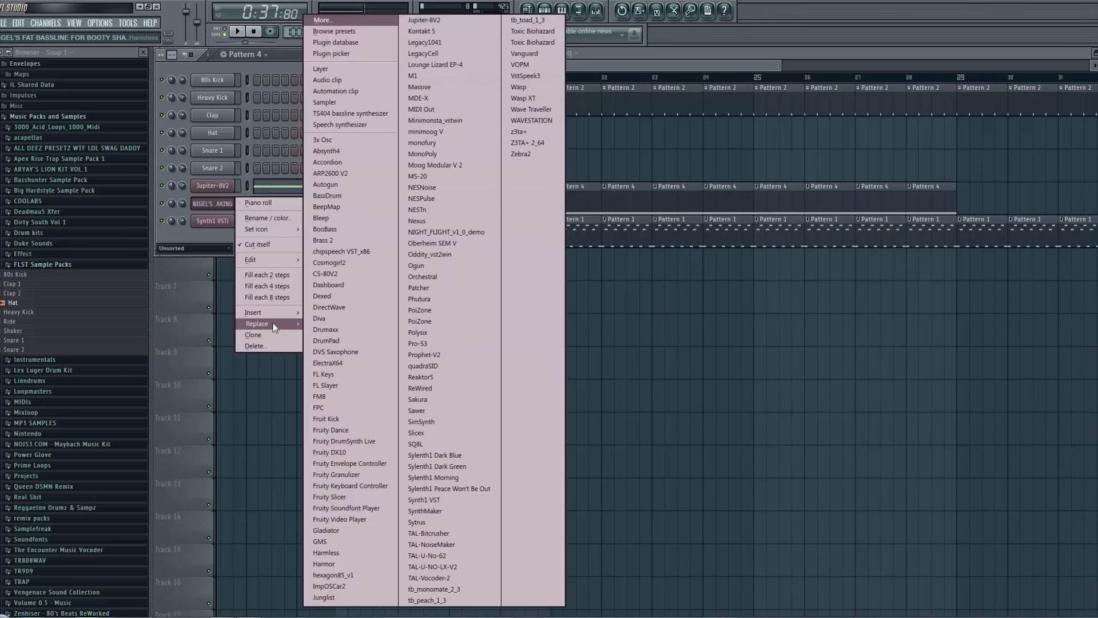
pyautogui.click(263, 335)
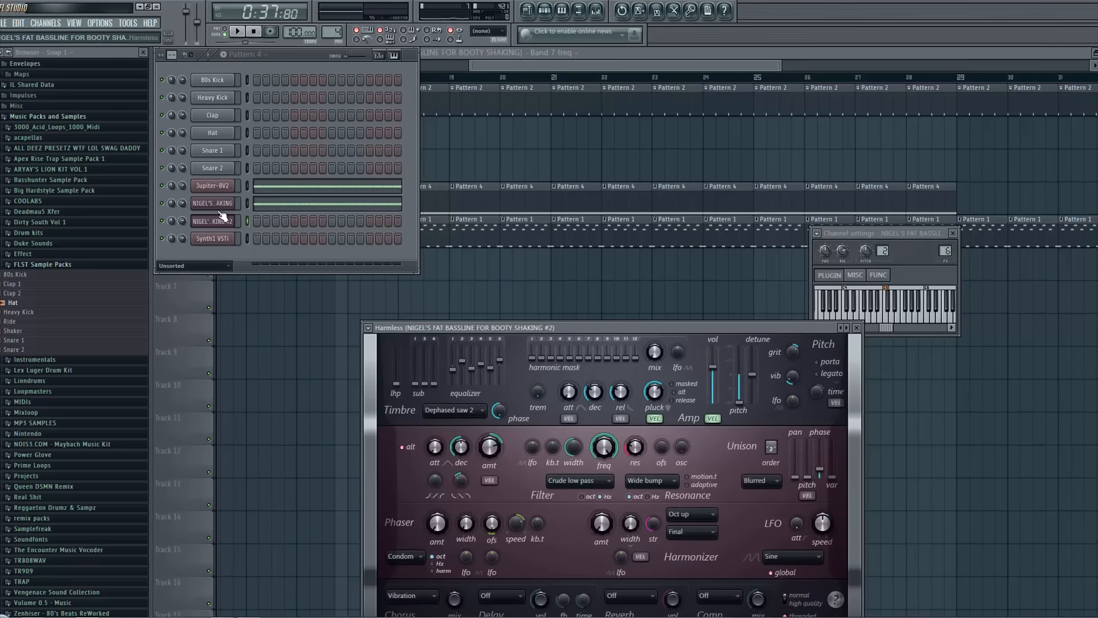
pyautogui.rightClick(220, 222)
pyautogui.moveTo(269, 342)
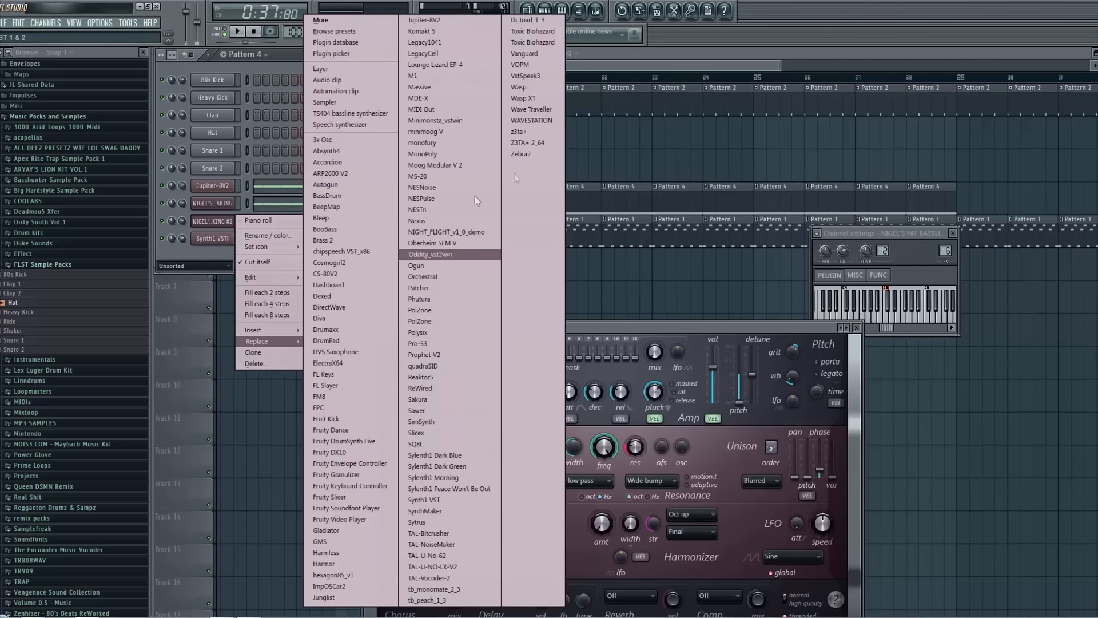
pyautogui.click(437, 330)
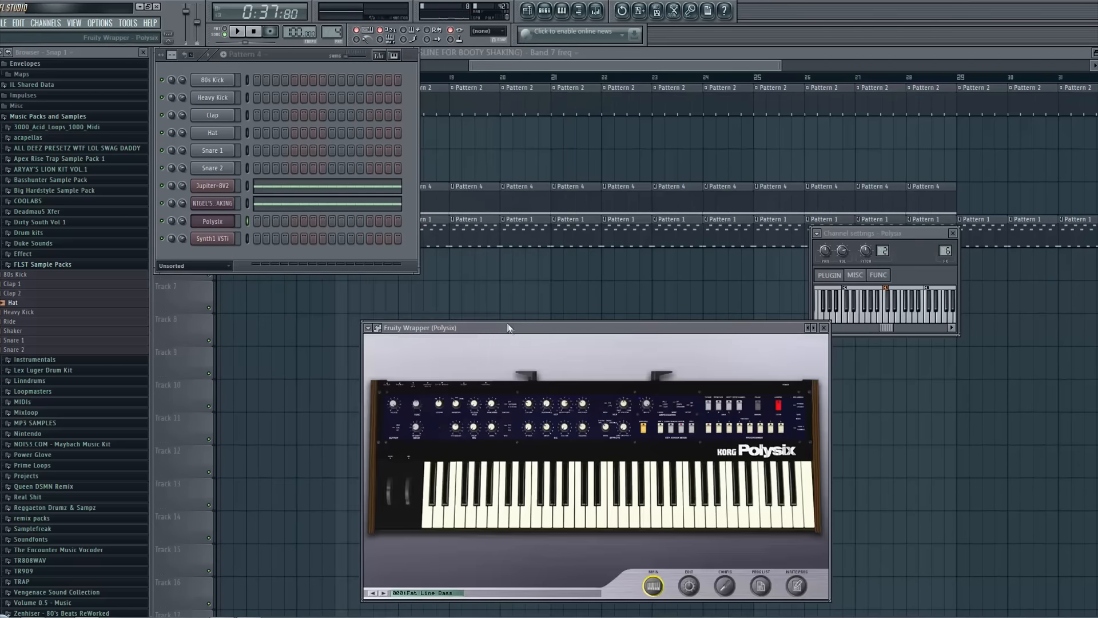
pyautogui.moveTo(508, 323); pyautogui.dragTo(486, 180)
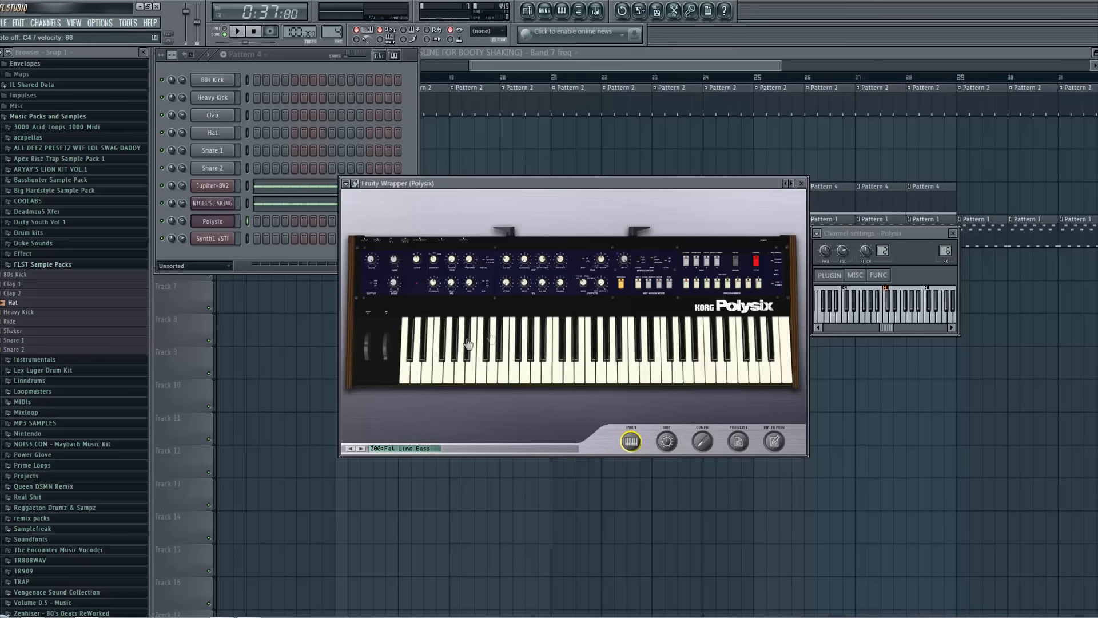
# Show the Polysix edit page, adjust the VCA attenuator, and audition the Fat Line Bass preset at C4
pyautogui.click(667, 441)
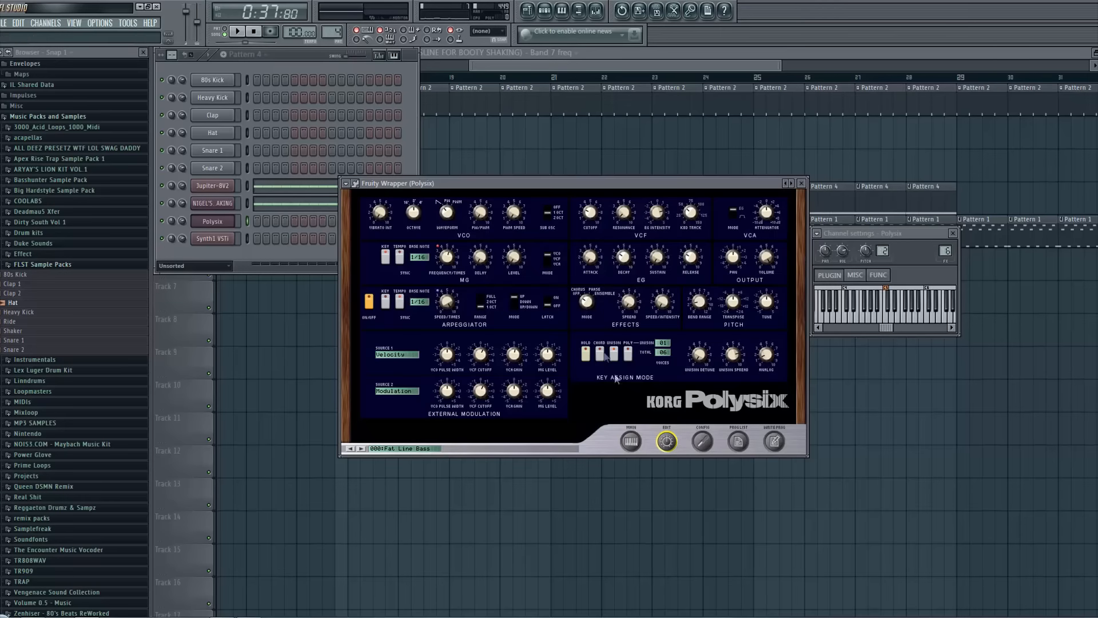
pyautogui.click(641, 440)
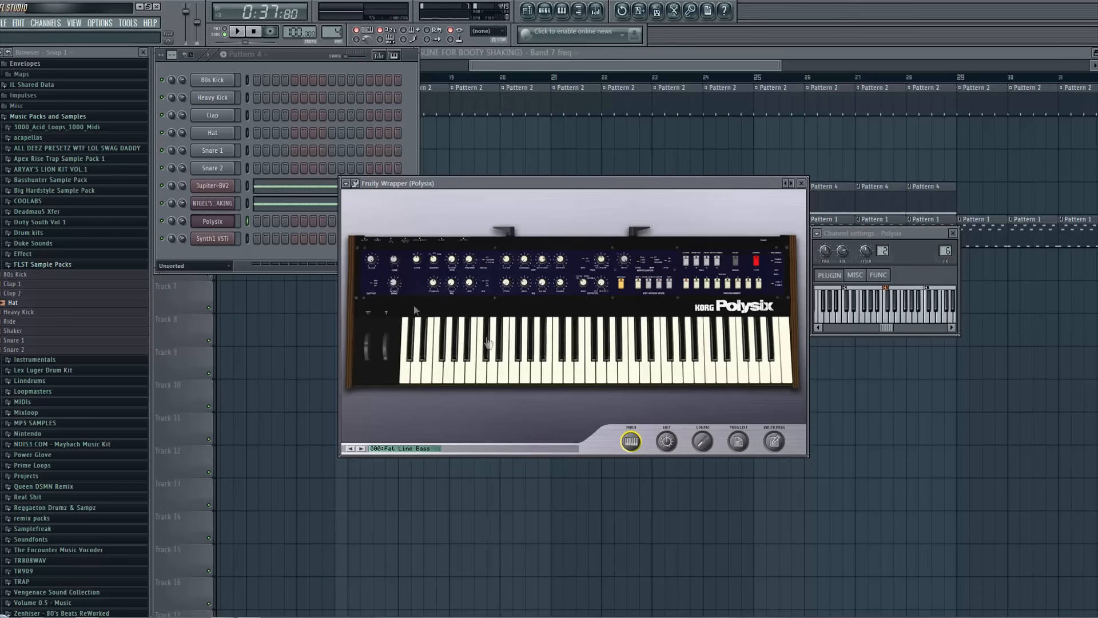
pyautogui.click(667, 441)
pyautogui.moveTo(766, 221)
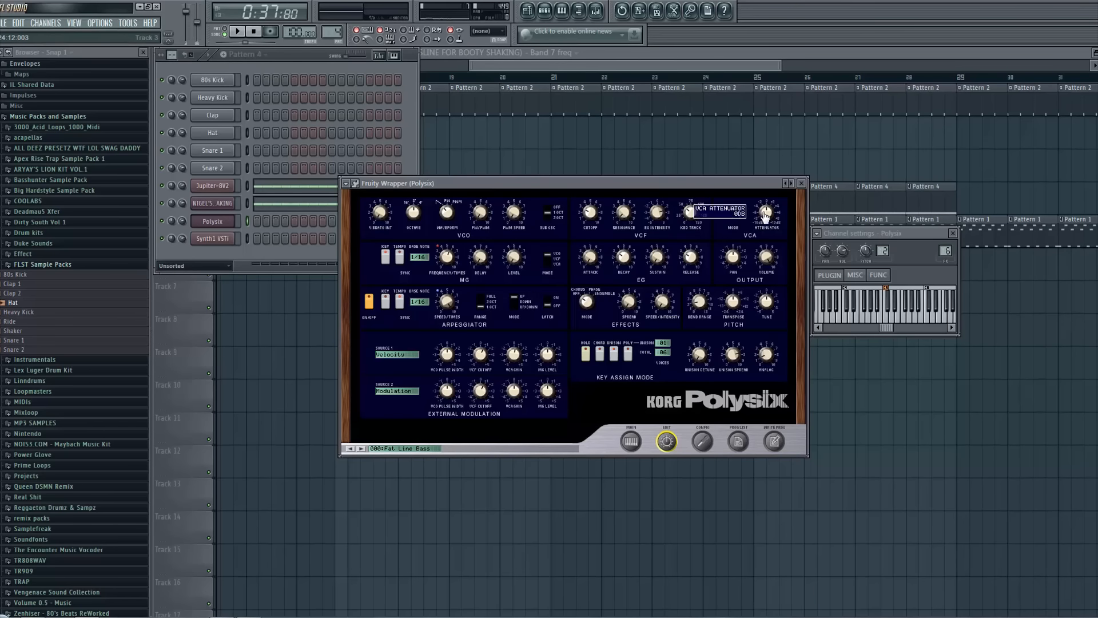
pyautogui.moveTo(766, 215); pyautogui.dragTo(767, 197)
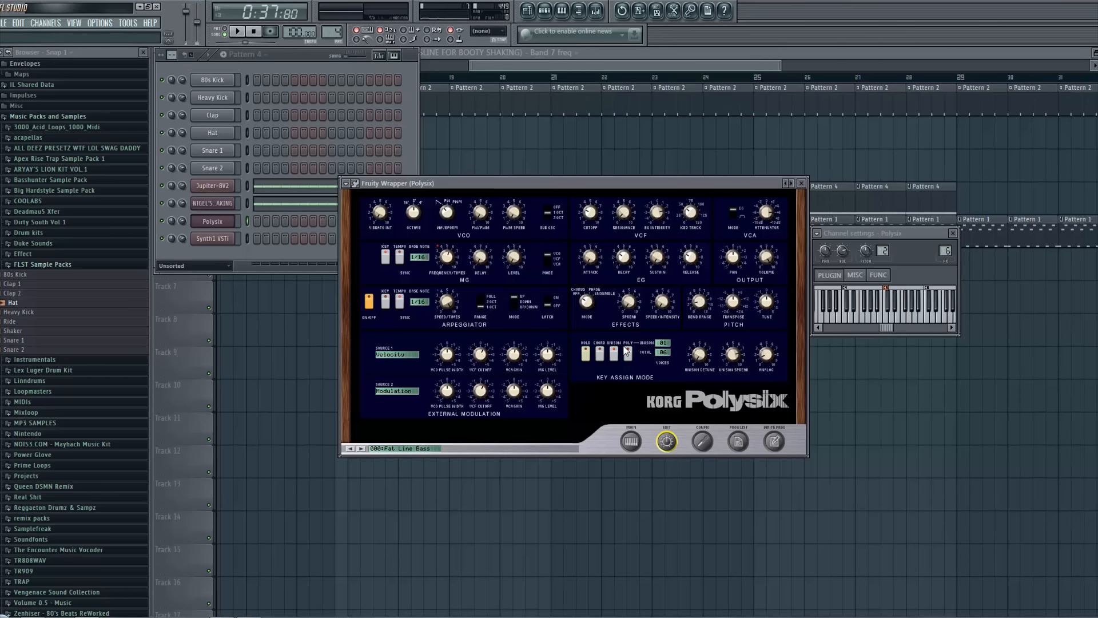
pyautogui.press('z')
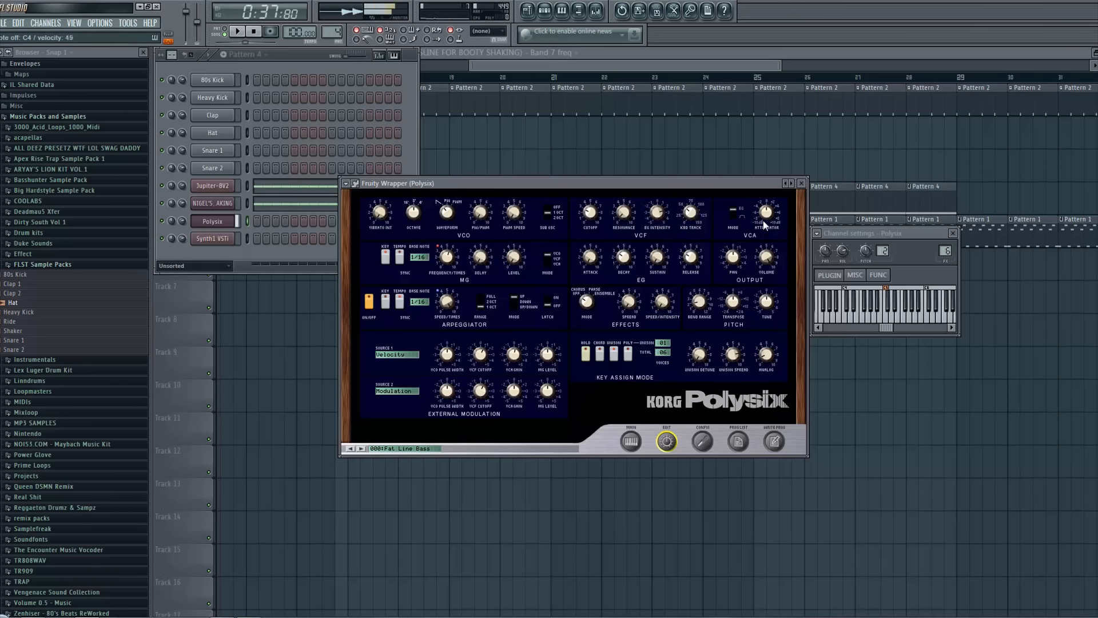
# Fine-tune the Polysix VCA attenuator and paste the bassline notes into the Polysix channel of Pattern 4, checking them in the piano roll
pyautogui.moveTo(767, 216); pyautogui.dragTo(770, 201)
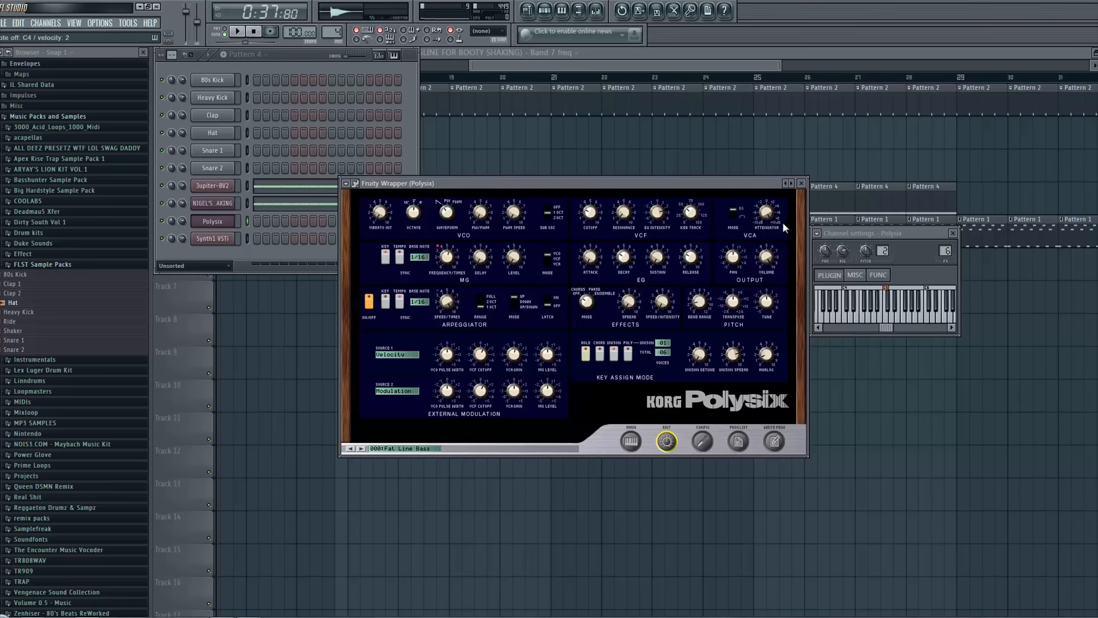
pyautogui.moveTo(768, 214); pyautogui.dragTo(766, 222)
pyautogui.click(304, 59)
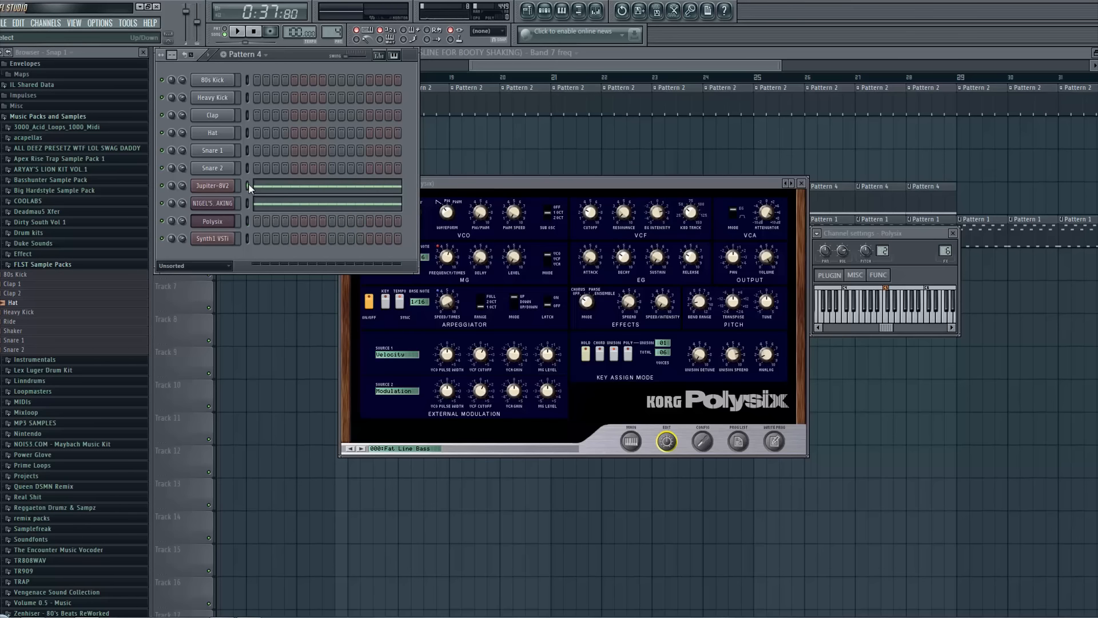
pyautogui.click(248, 222)
pyautogui.hotkey('ctrl', 'v')
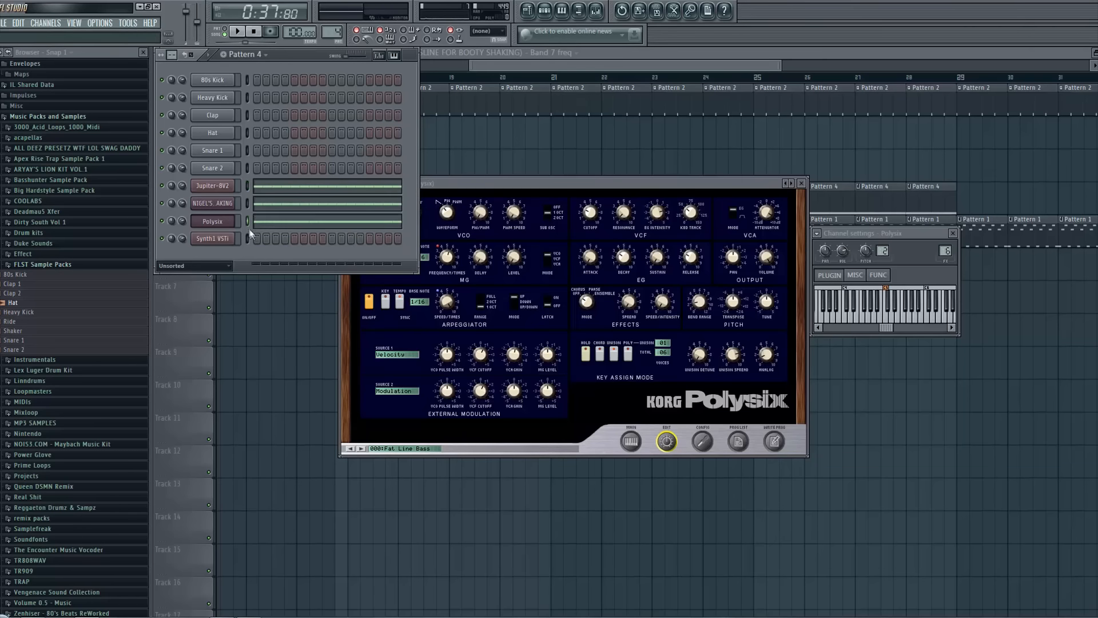
pyautogui.click(273, 223)
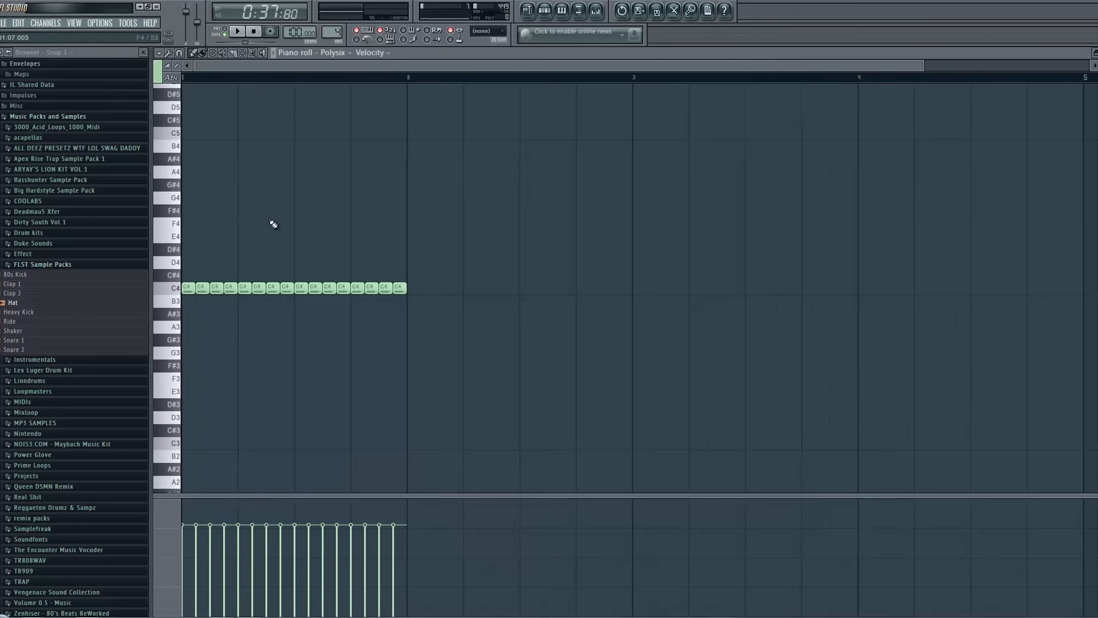
# Return to the playlist and play the song to hear the Polysix layer, with the step sequencer briefly shown, and stop playback
pyautogui.click(544, 11)
pyautogui.click(527, 11)
pyautogui.press('space')
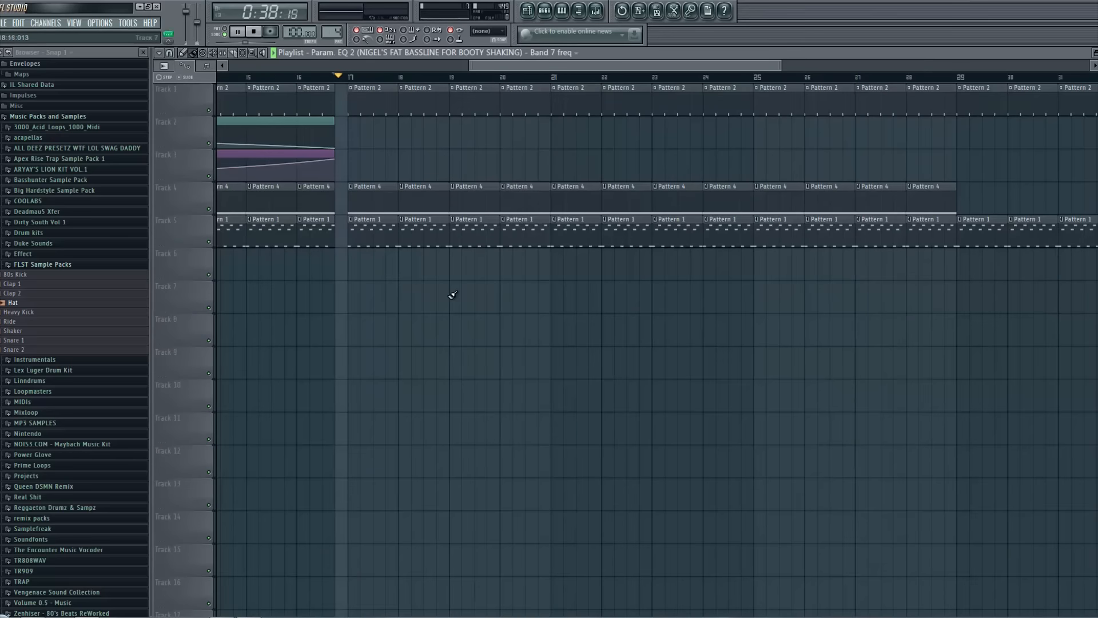
pyautogui.click(549, 13)
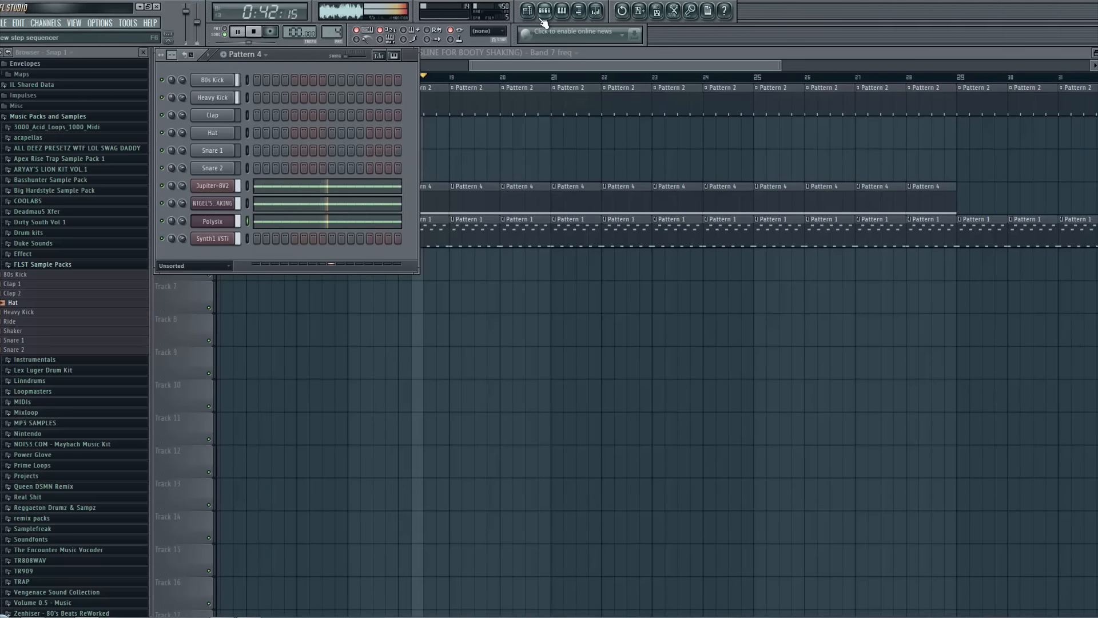
pyautogui.press('space')
pyautogui.rightClick(590, 171)
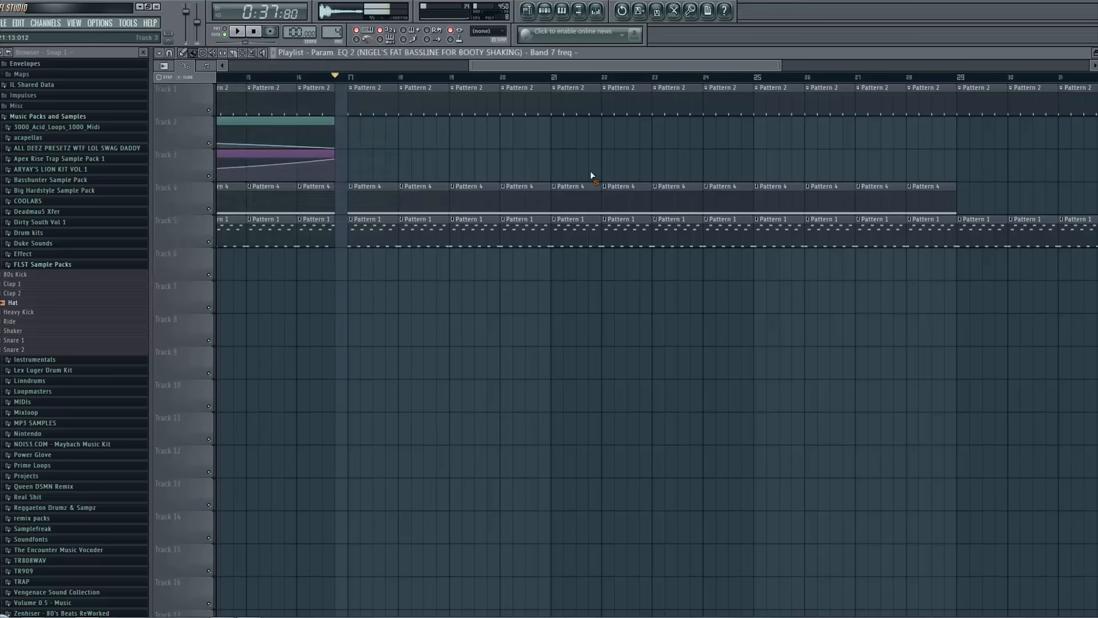
pyautogui.click(545, 17)
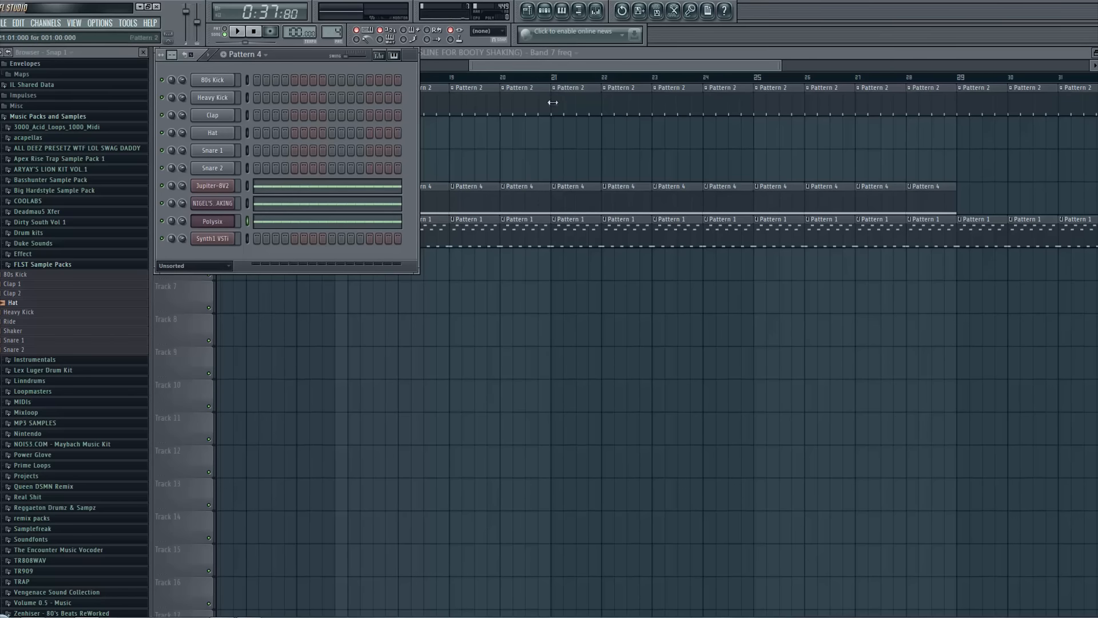
pyautogui.rightClick(537, 153)
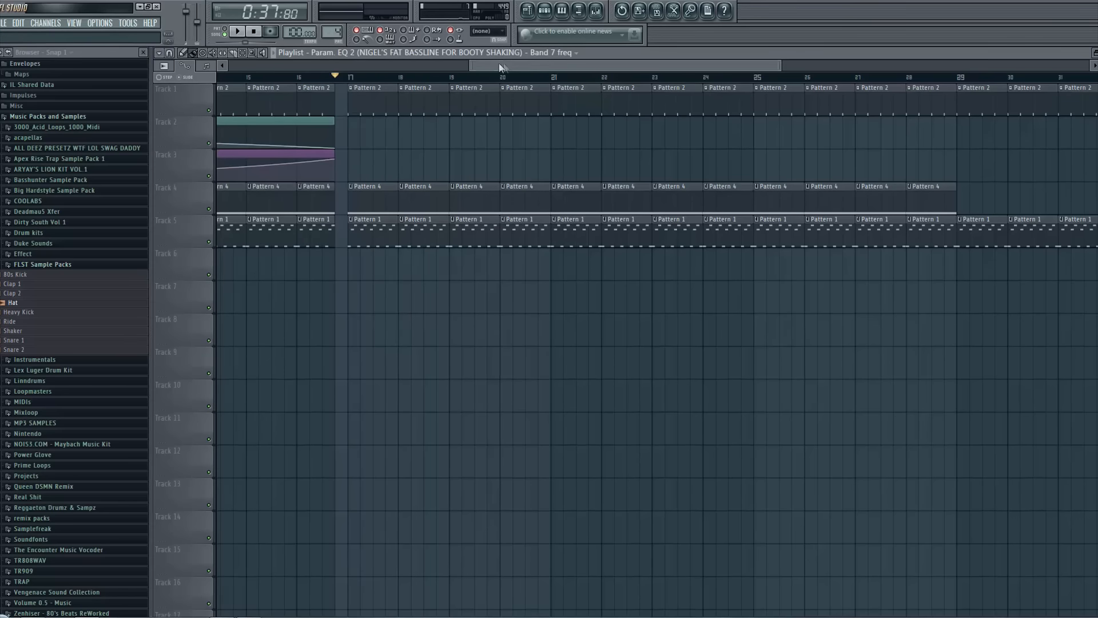
pyautogui.moveTo(499, 65); pyautogui.dragTo(510, 65)
pyautogui.click(545, 10)
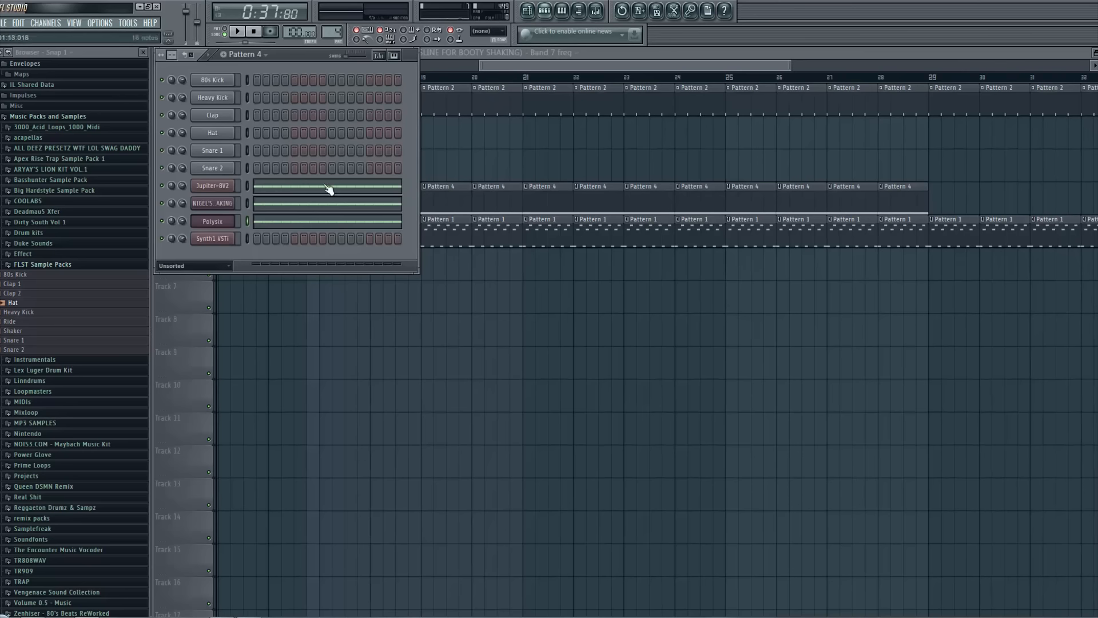
pyautogui.click(248, 237)
pyautogui.moveTo(497, 67); pyautogui.dragTo(509, 66)
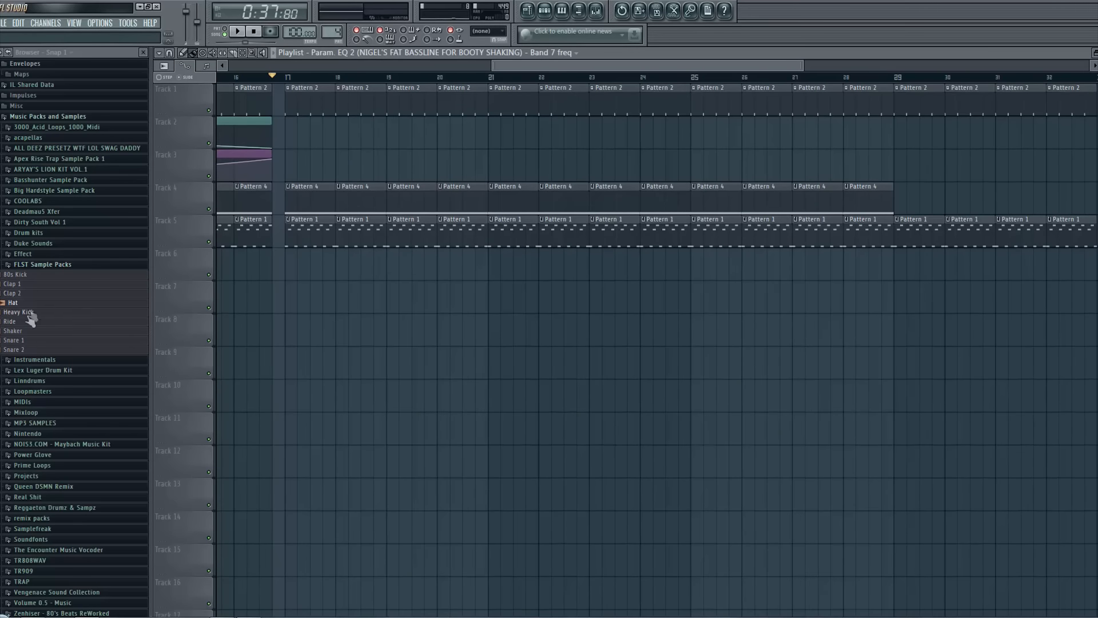
# Show the step sequencer on the empty Pattern 5 and load the Hat sample onto the Hat channel
pyautogui.click(562, 11)
pyautogui.click(560, 12)
pyautogui.click(543, 14)
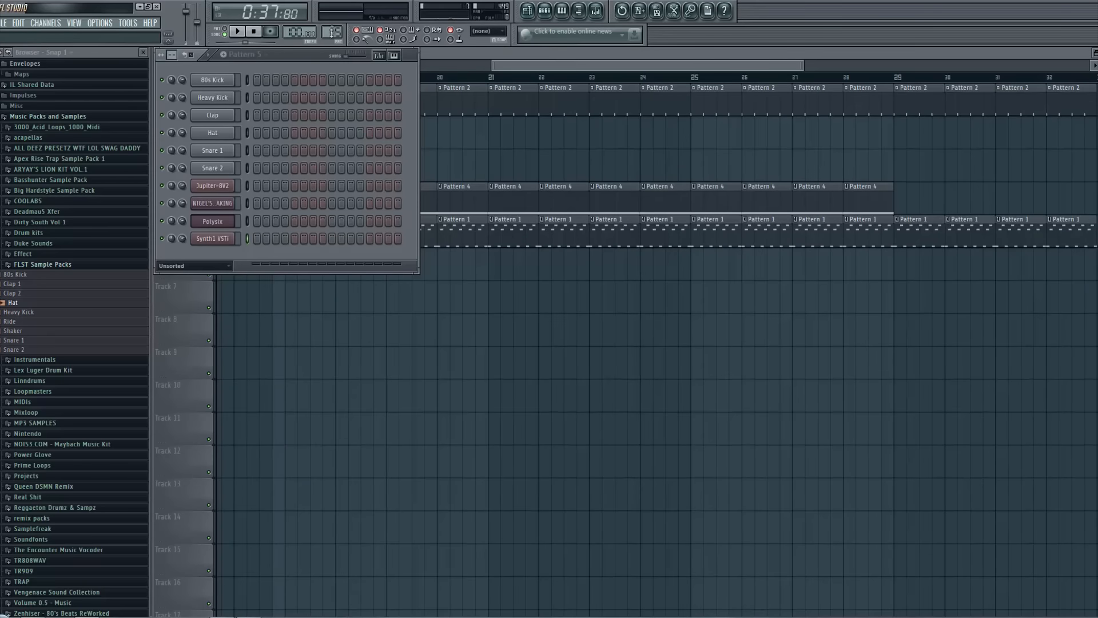
pyautogui.moveTo(10, 307)
pyautogui.mouseDown()
pyautogui.moveTo(240, 138)
pyautogui.moveTo(211, 130)
pyautogui.moveTo(174, 196)
pyautogui.moveTo(15, 306)
pyautogui.mouseUp()
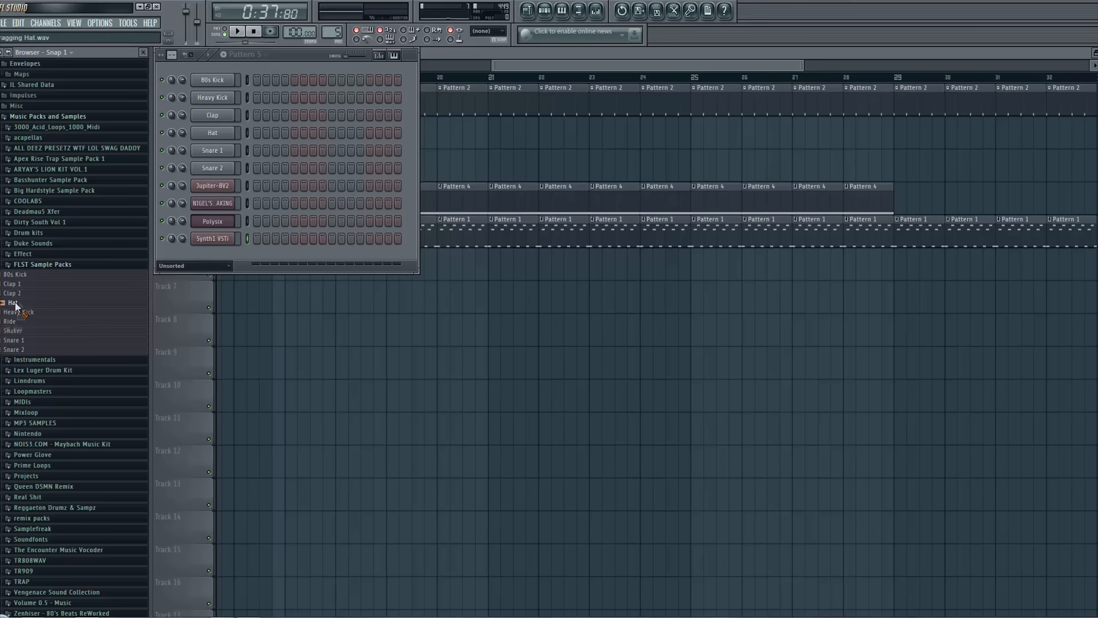
pyautogui.moveTo(122, 255); pyautogui.dragTo(207, 132)
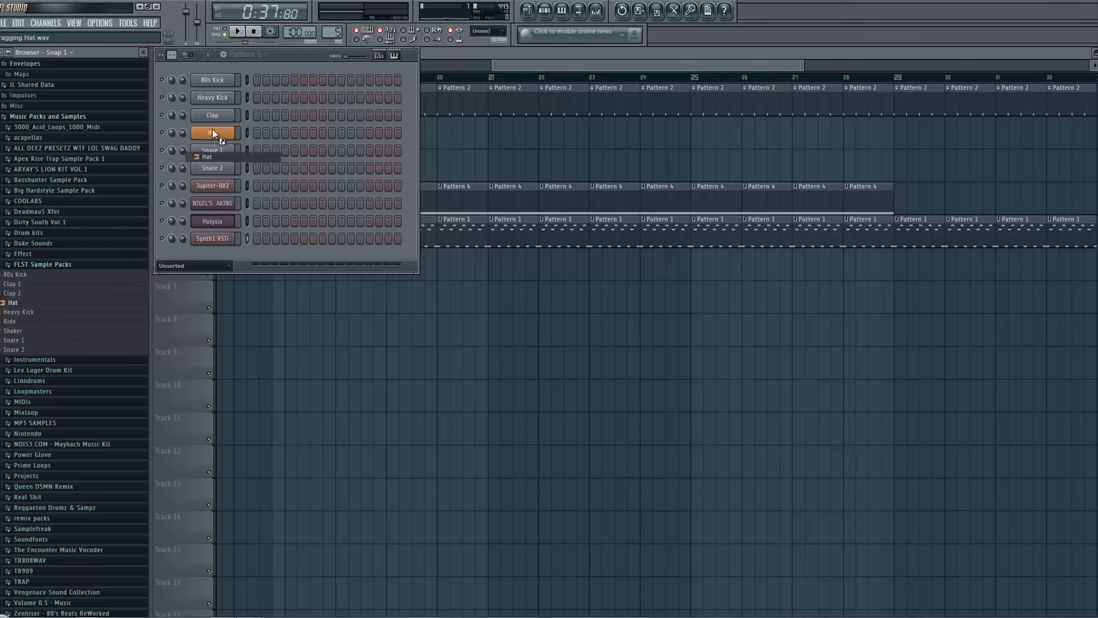
pyautogui.moveTo(212, 130); pyautogui.dragTo(217, 132)
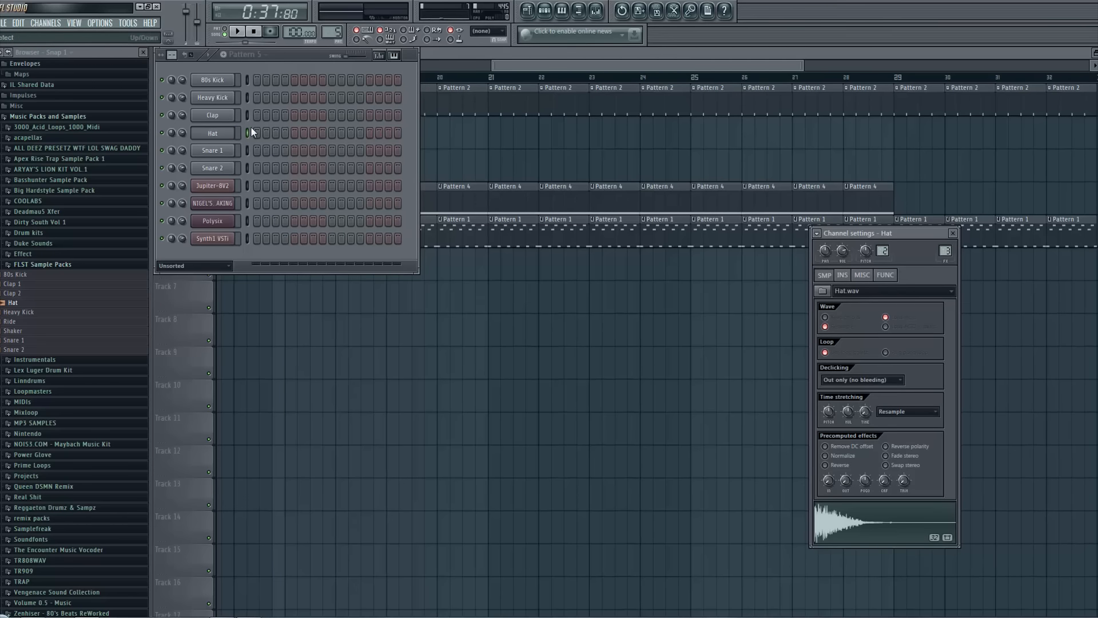
# Enter hat hits on steps 1, 2, 3 and 7, place Pattern 5 at bar 17 on Track 3, and audition it
pyautogui.moveTo(255, 132); pyautogui.dragTo(272, 137)
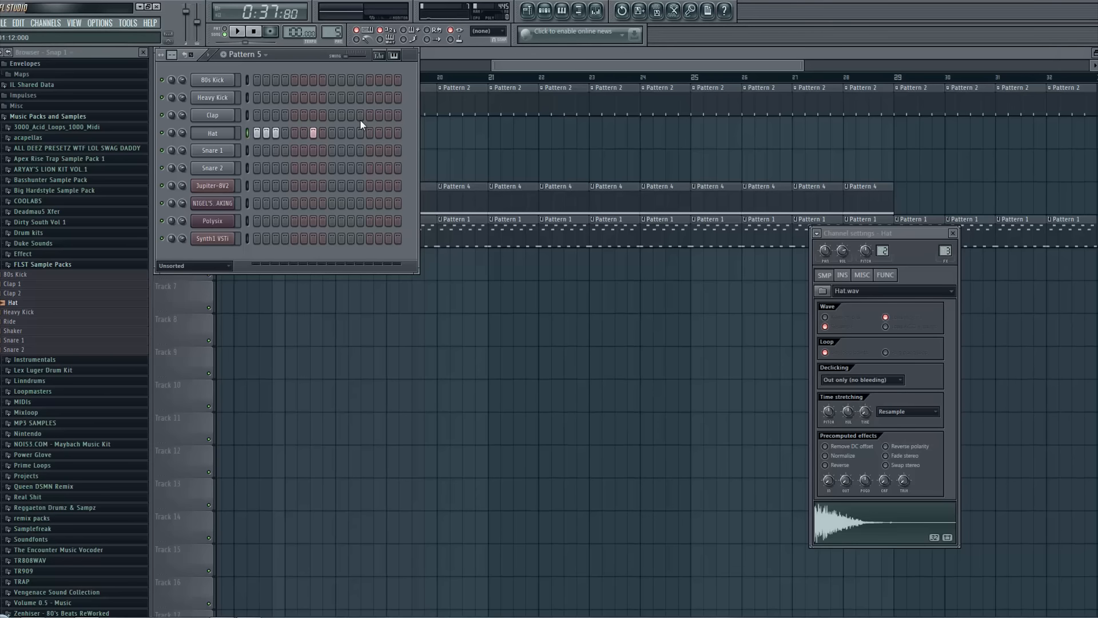
pyautogui.press('F5')
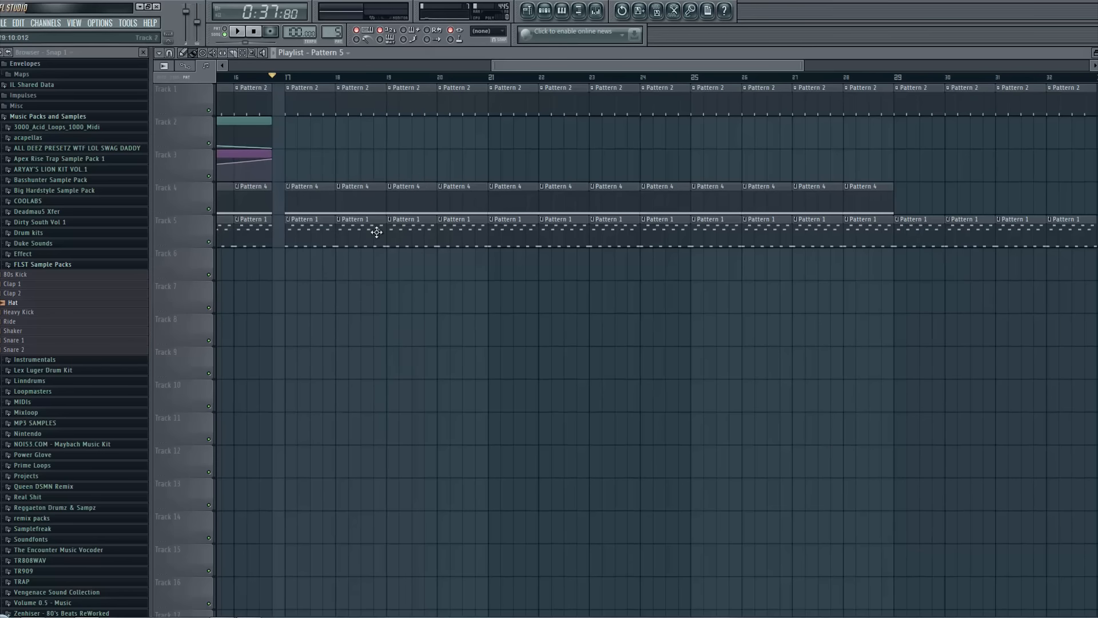
pyautogui.click(296, 169)
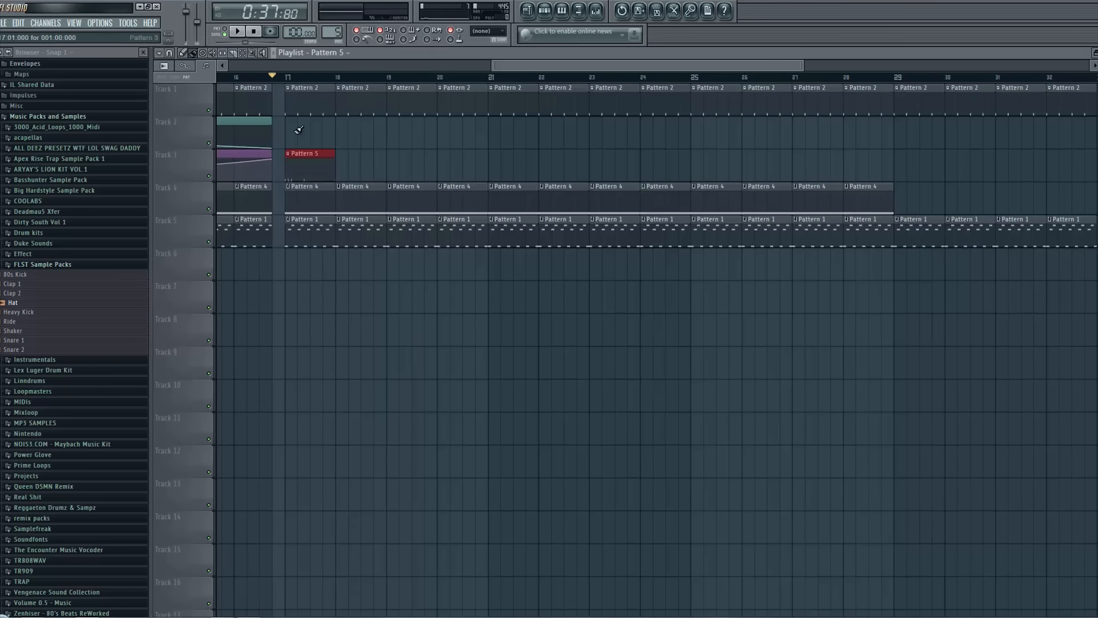
pyautogui.press('space')
pyautogui.press('space')
# Rework Pattern 5's hat rhythm by removing step 7 and adding steps 5, 6, 8, 11, 12 and 15, auditioning along the way
pyautogui.doubleClick(308, 167)
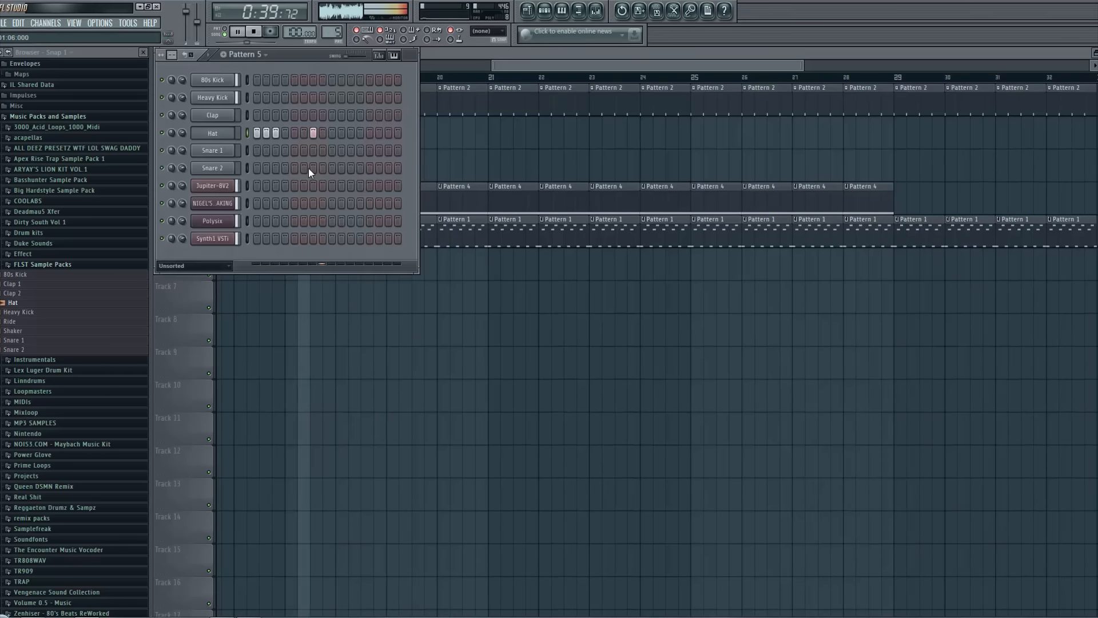
pyautogui.rightClick(313, 135)
pyautogui.moveTo(297, 136); pyautogui.dragTo(316, 137)
pyautogui.press('space')
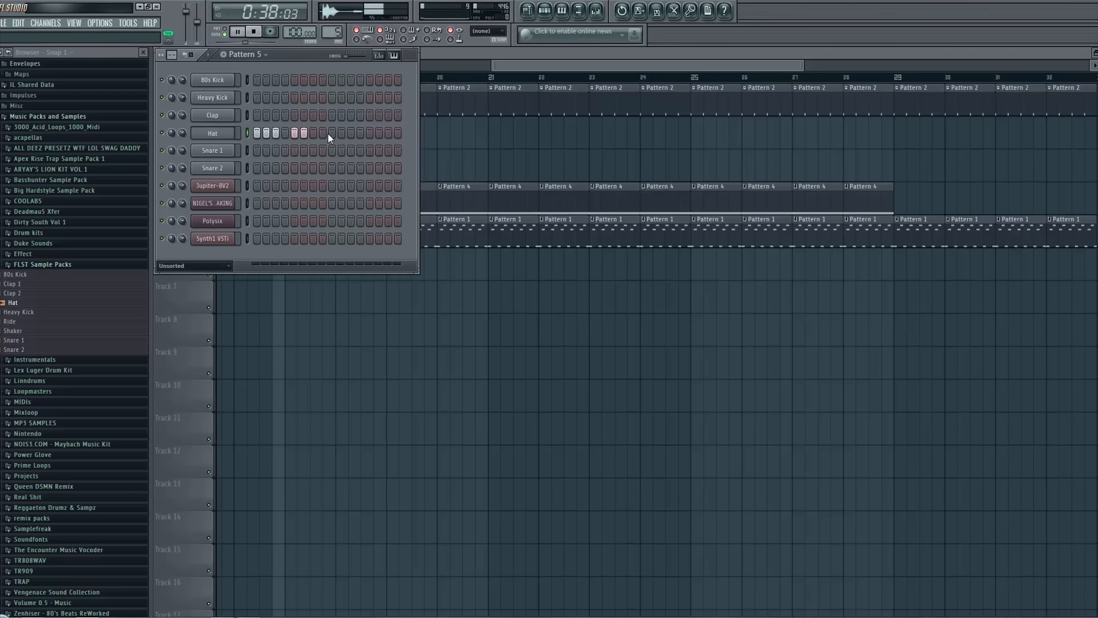
pyautogui.press('space')
pyautogui.click(322, 134)
pyautogui.moveTo(351, 134); pyautogui.dragTo(363, 133)
pyautogui.press('space')
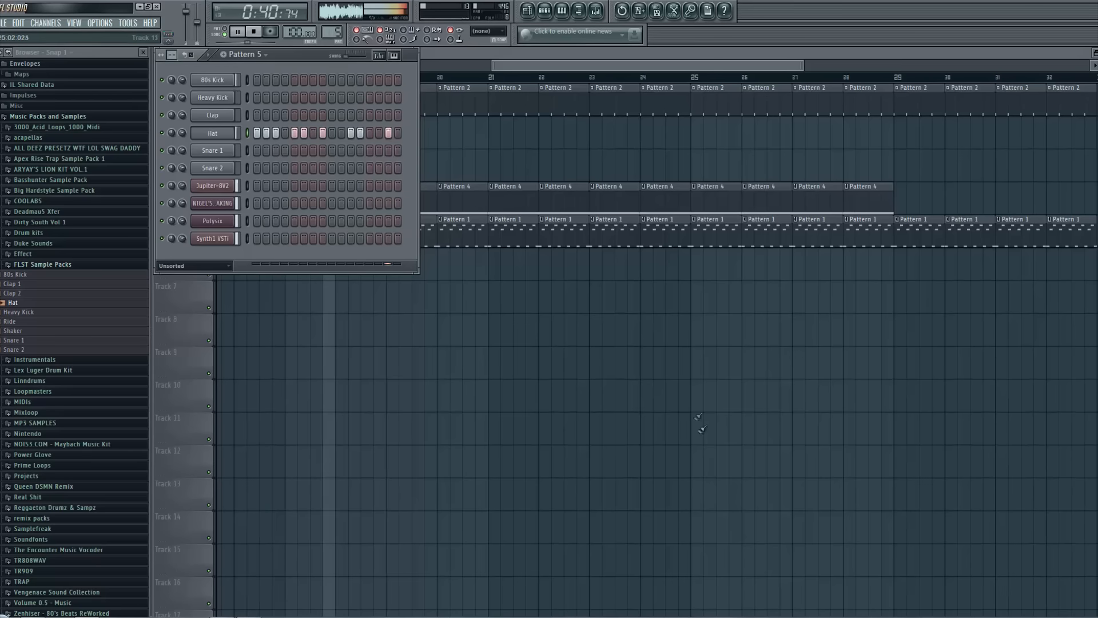
pyautogui.press('space')
pyautogui.press('space')
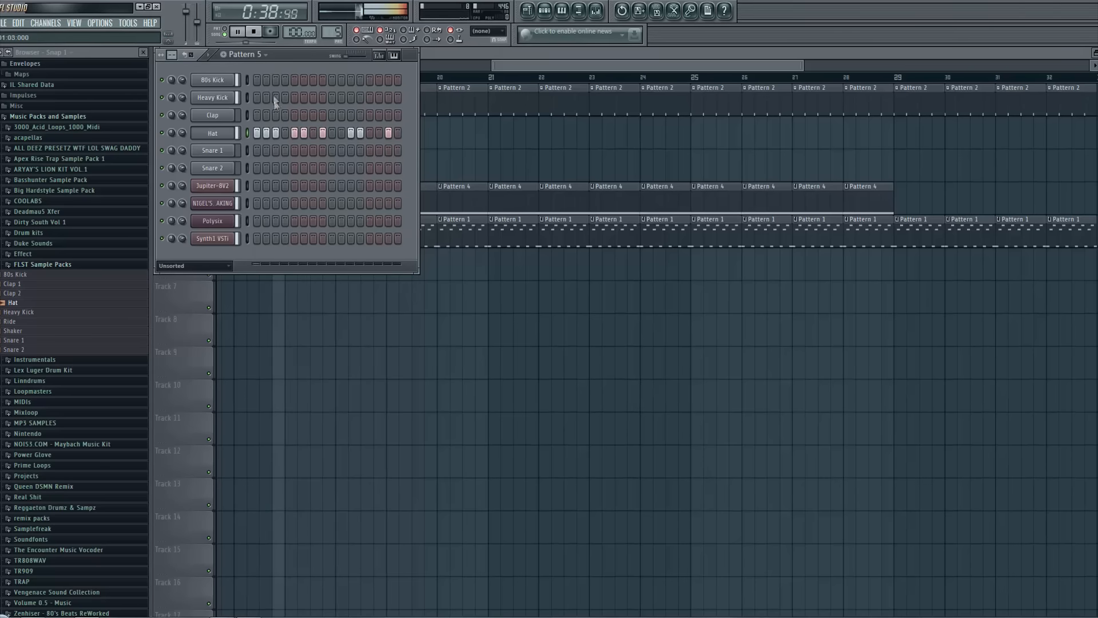
pyautogui.press('space')
# Add a hat hit on step 7, lower its velocity in the graph editor, and play the song
pyautogui.click(313, 132)
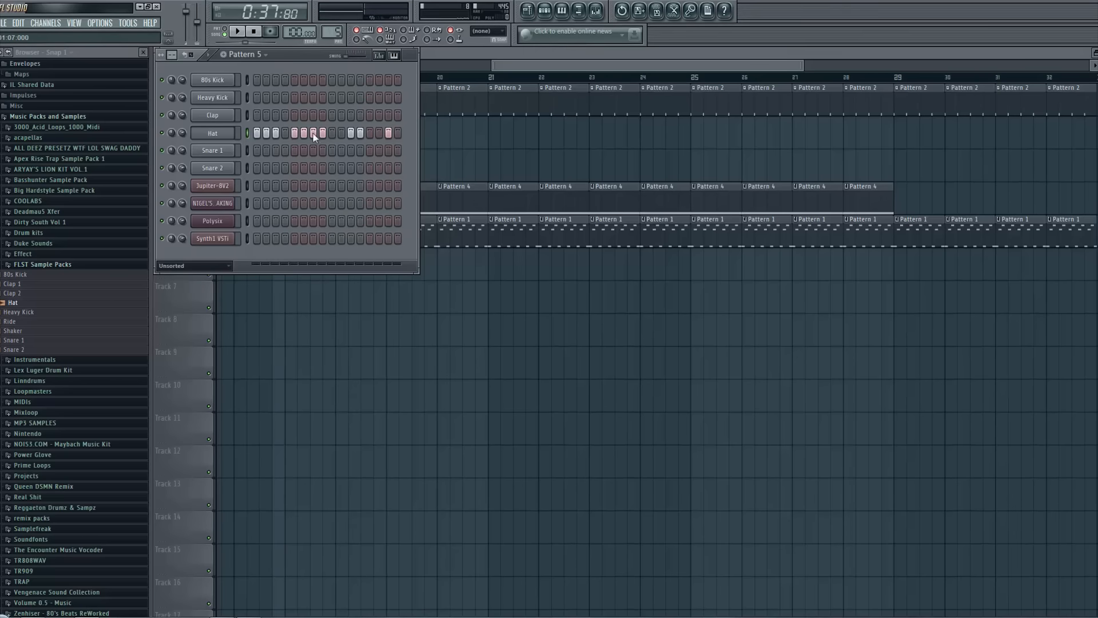
pyautogui.click(379, 55)
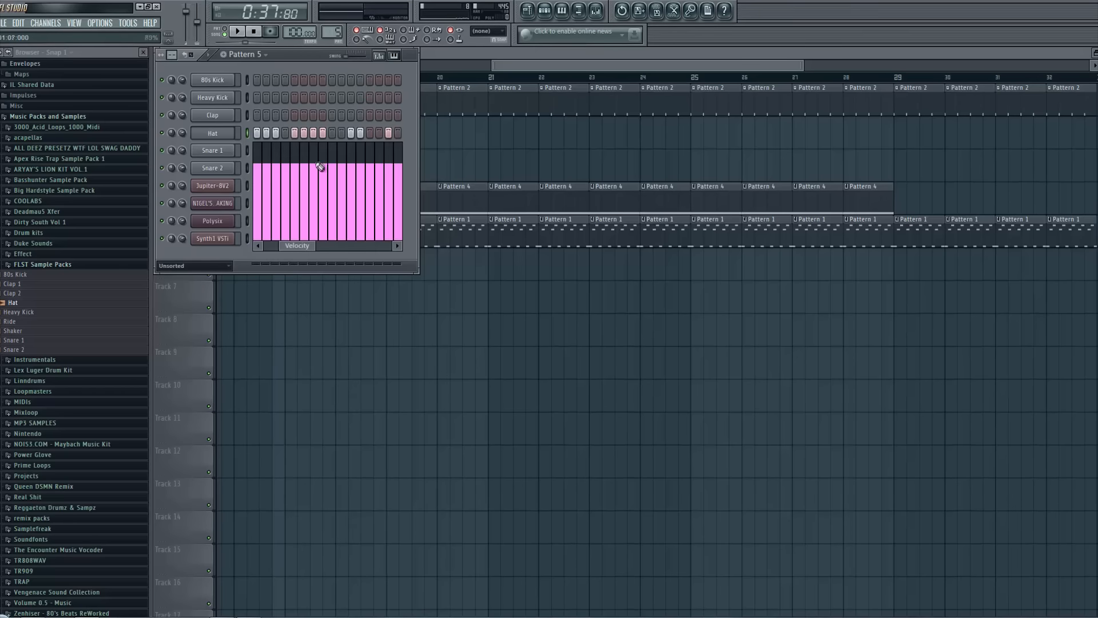
pyautogui.moveTo(316, 170); pyautogui.dragTo(315, 198)
pyautogui.moveTo(304, 253)
pyautogui.mouseDown()
pyautogui.moveTo(283, 250)
pyautogui.moveTo(429, 255)
pyautogui.moveTo(294, 257)
pyautogui.mouseUp()
pyautogui.click(378, 56)
pyautogui.press('space')
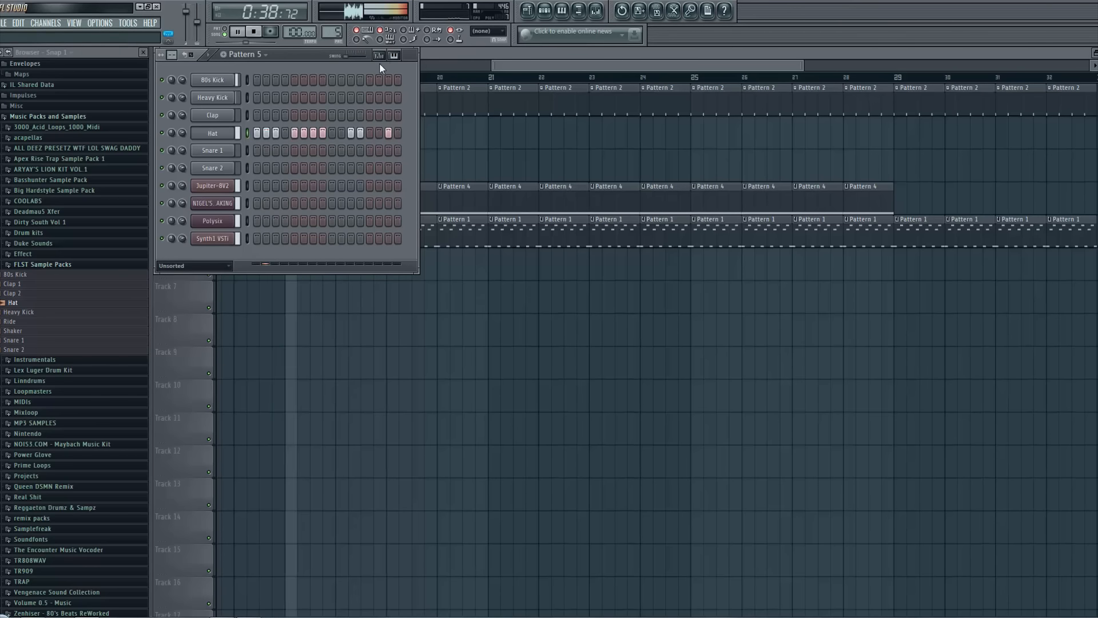
# Add hat hits on steps 9, 13, 14 and 16, lower the velocities of steps 13 and 14, and play the song
pyautogui.click(332, 133)
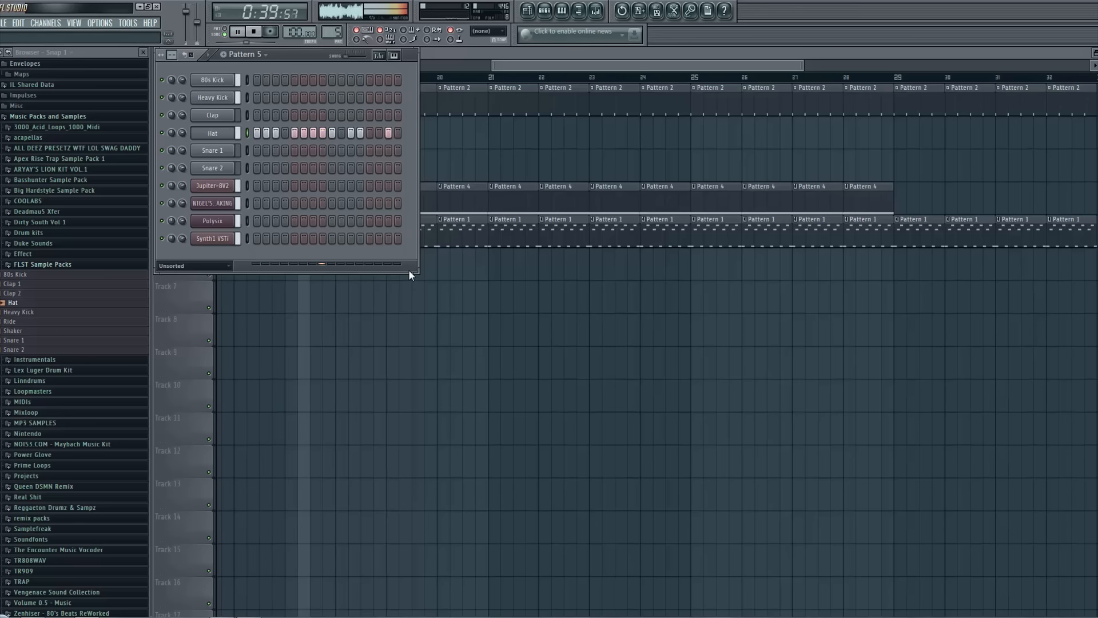
pyautogui.click(369, 133)
pyautogui.press('space')
pyautogui.click(379, 133)
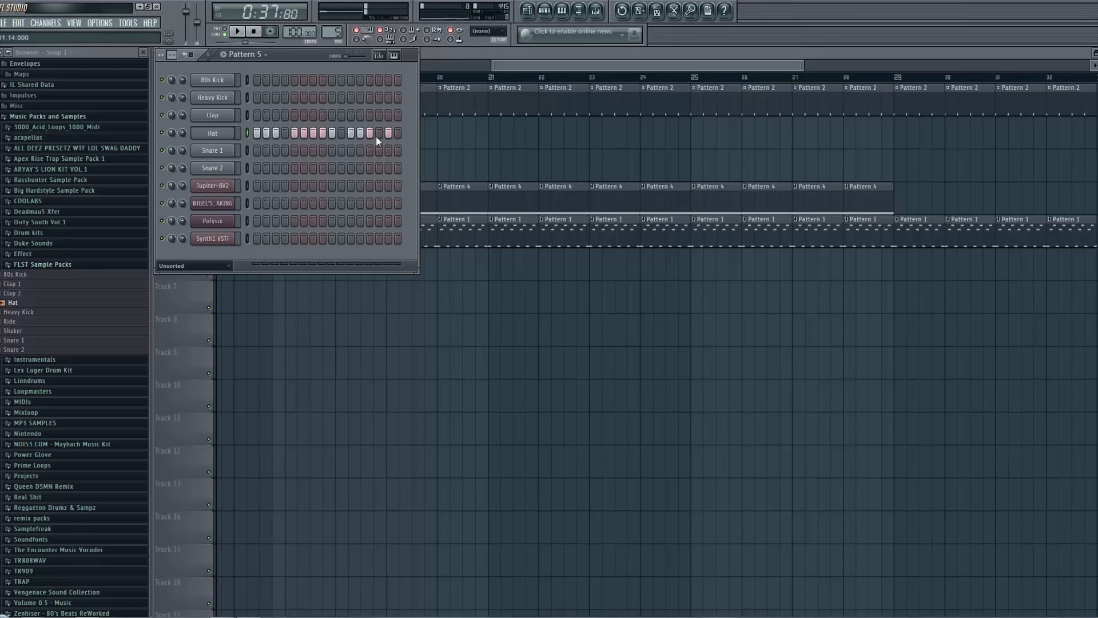
pyautogui.click(379, 55)
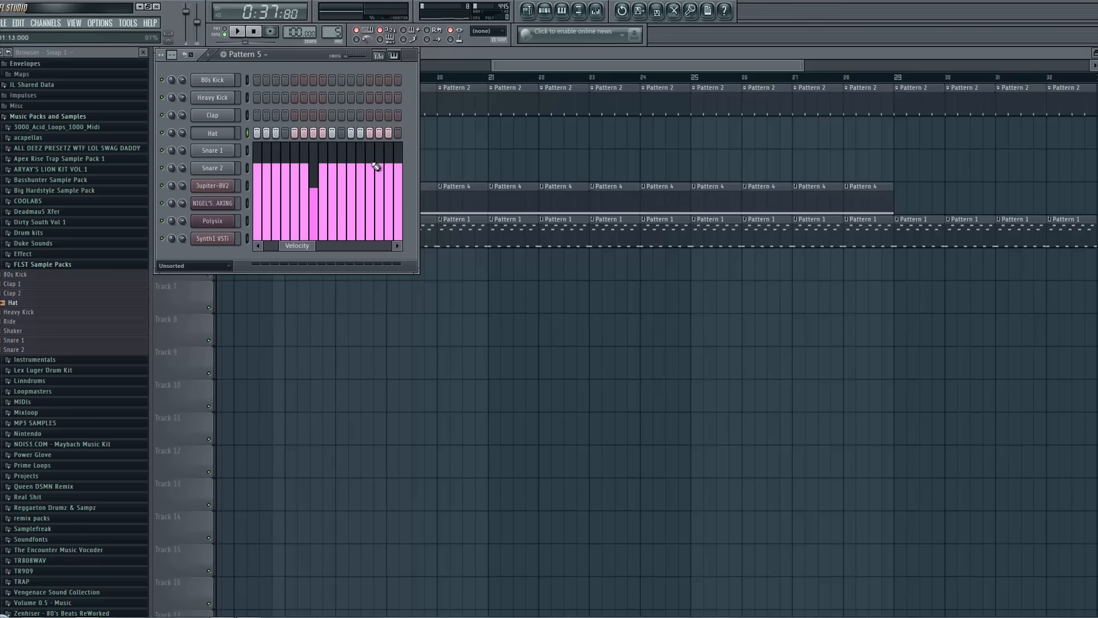
pyautogui.moveTo(372, 192)
pyautogui.mouseDown()
pyautogui.moveTo(375, 226)
pyautogui.moveTo(383, 197)
pyautogui.mouseUp()
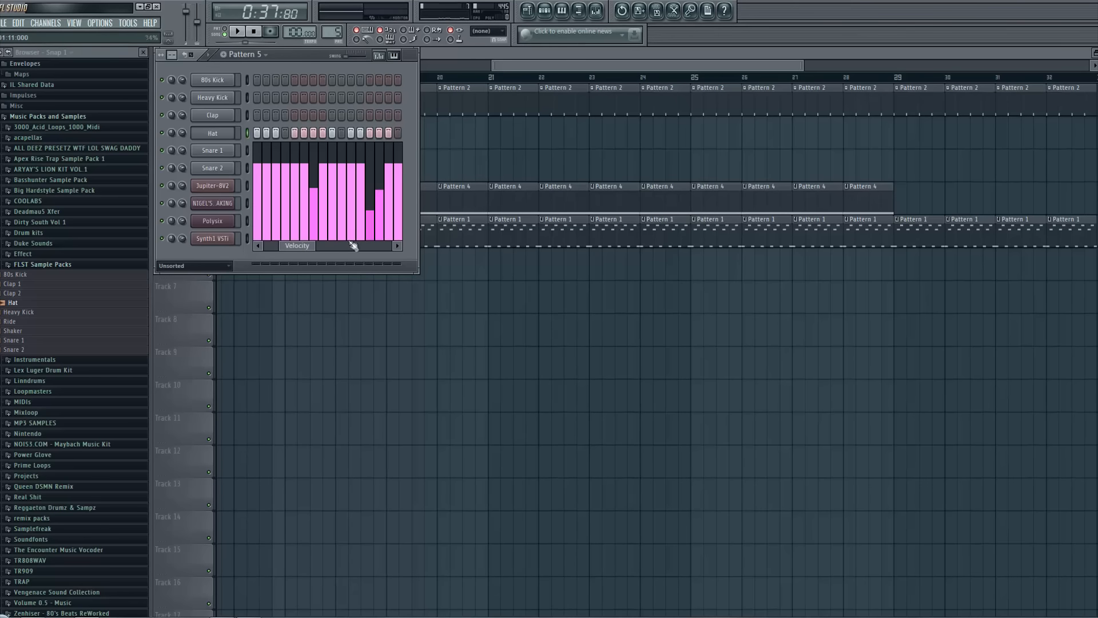
pyautogui.press('space')
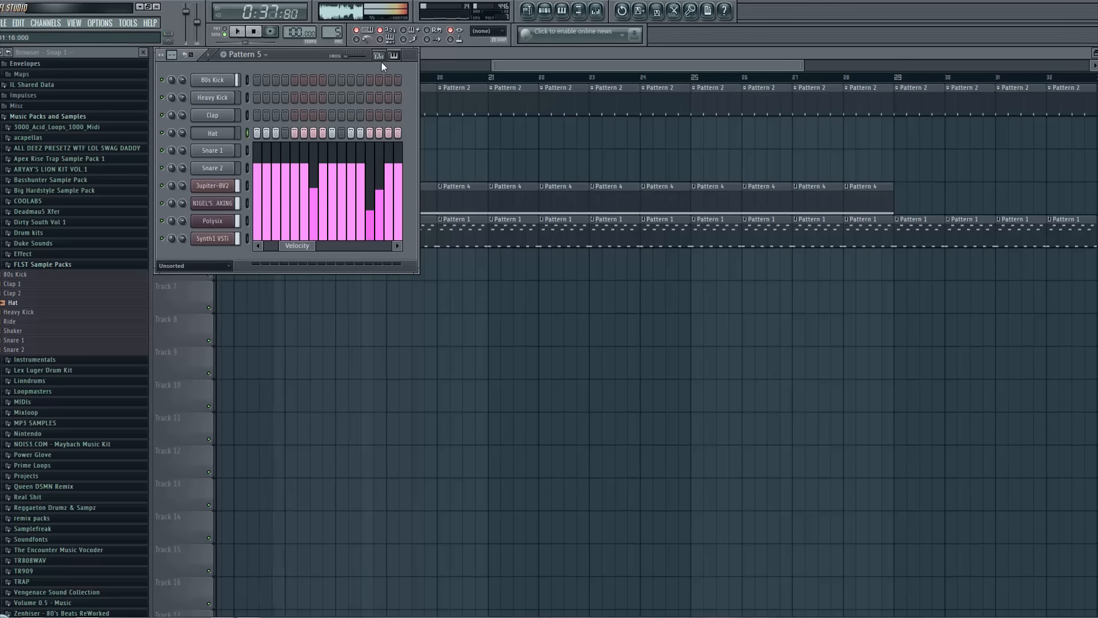
# Stop playback in the playlist and fill Track 3 with Pattern 5 clips from bar 18 through bar 28
pyautogui.press('F6')
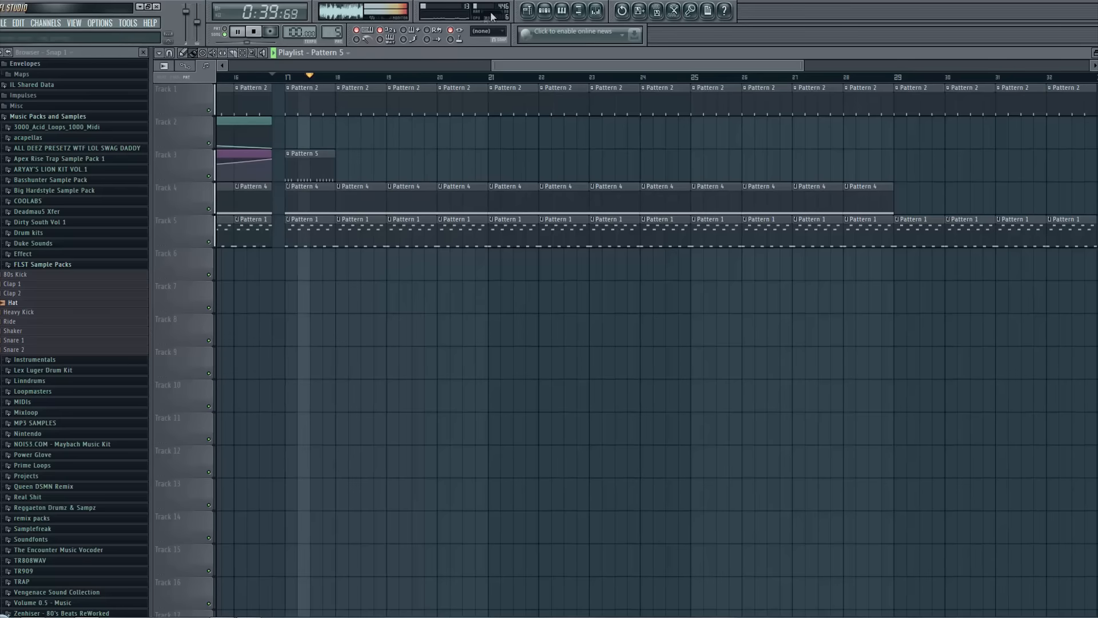
pyautogui.press('space')
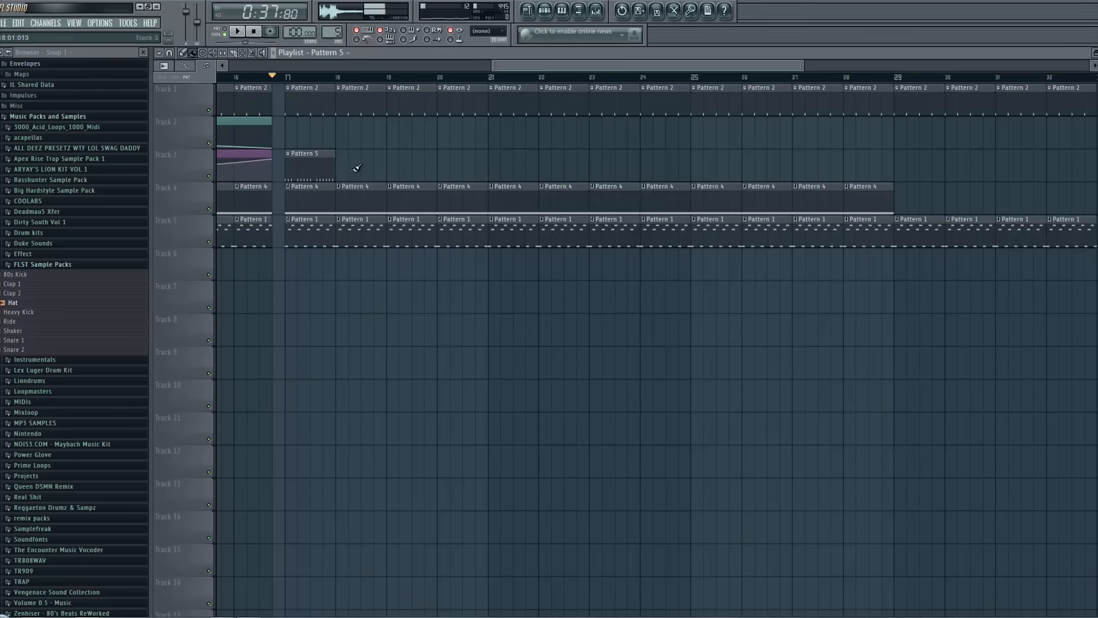
pyautogui.moveTo(342, 162)
pyautogui.mouseDown()
pyautogui.moveTo(846, 167)
pyautogui.moveTo(809, 150)
pyautogui.mouseUp()
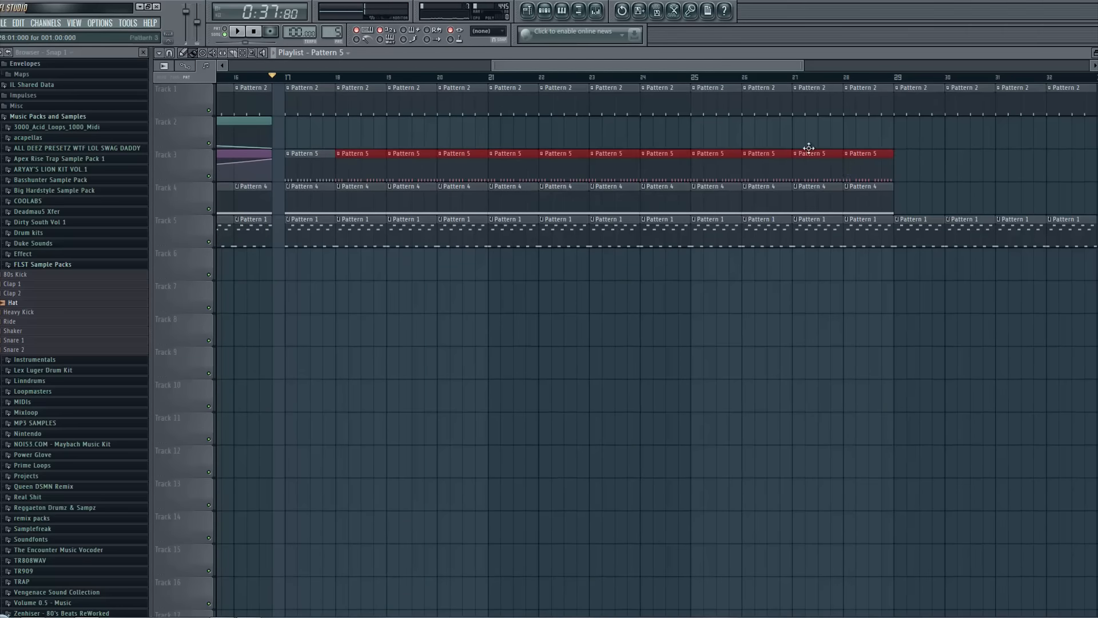
# Duplicate four bars of the Pattern 5 and Pattern 4 clips on Tracks 3 and 4 into bars 29 to 32
pyautogui.moveTo(805, 65); pyautogui.dragTo(926, 184)
pyautogui.moveTo(803, 213); pyautogui.dragTo(704, 185)
pyautogui.click(572, 151)
pyautogui.moveTo(568, 182); pyautogui.dragTo(719, 199)
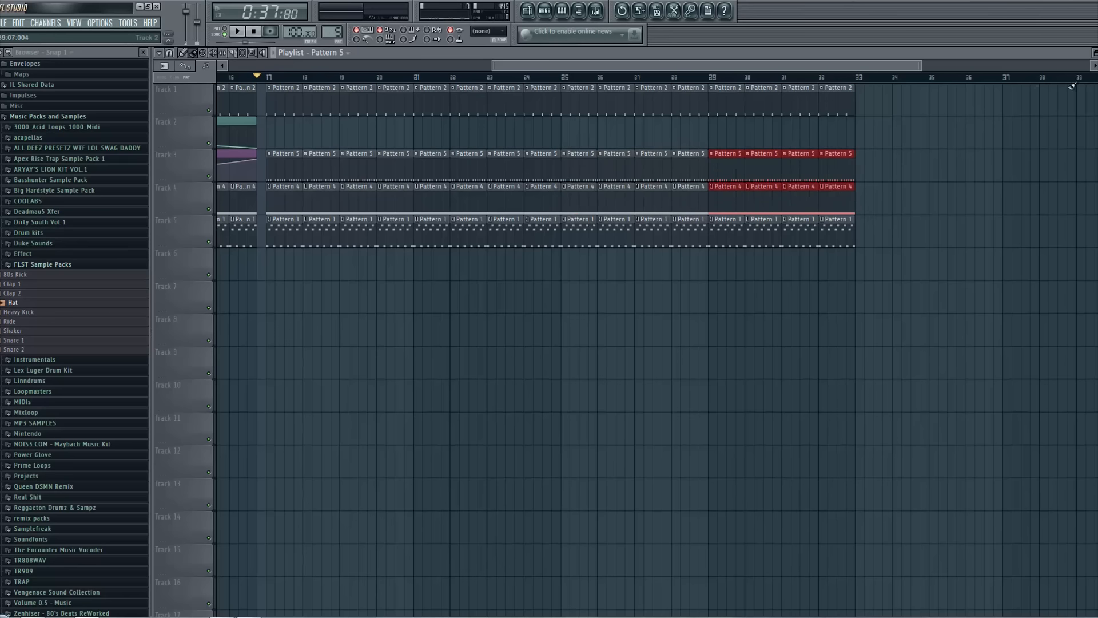
# Play the extended arrangement with the step sequencer shown to hear the hats in the song
pyautogui.moveTo(921, 65); pyautogui.dragTo(695, 73)
pyautogui.click(549, 10)
pyautogui.press('space')
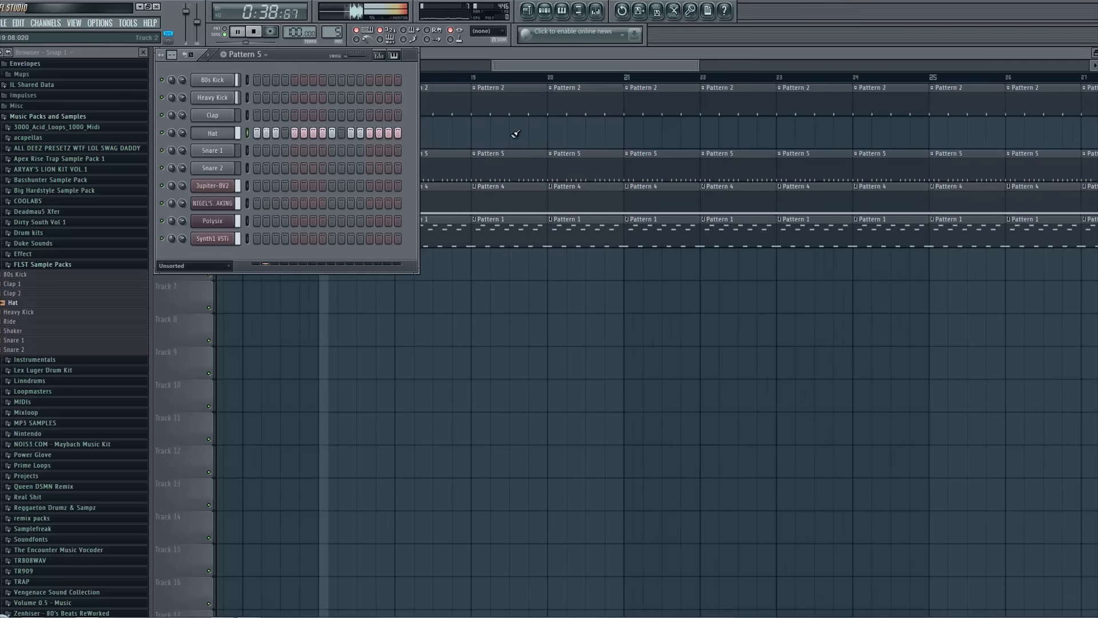
# Open the Synth1 channel's instrument, stop playback and check the audio output device settings
pyautogui.press('F6')
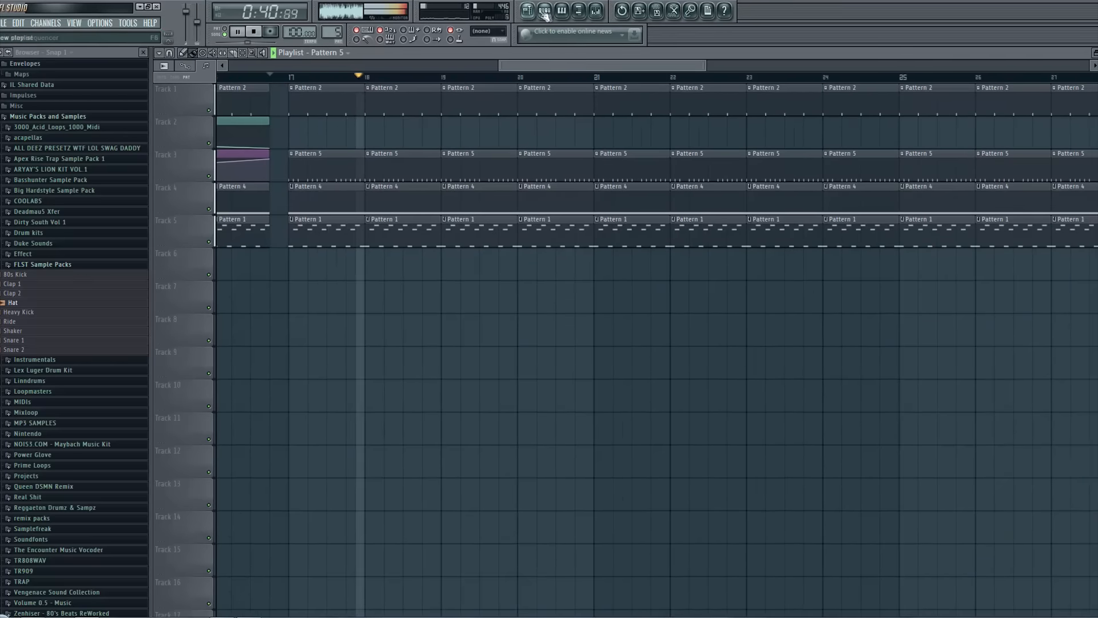
pyautogui.click(545, 11)
pyautogui.click(212, 239)
pyautogui.press('space')
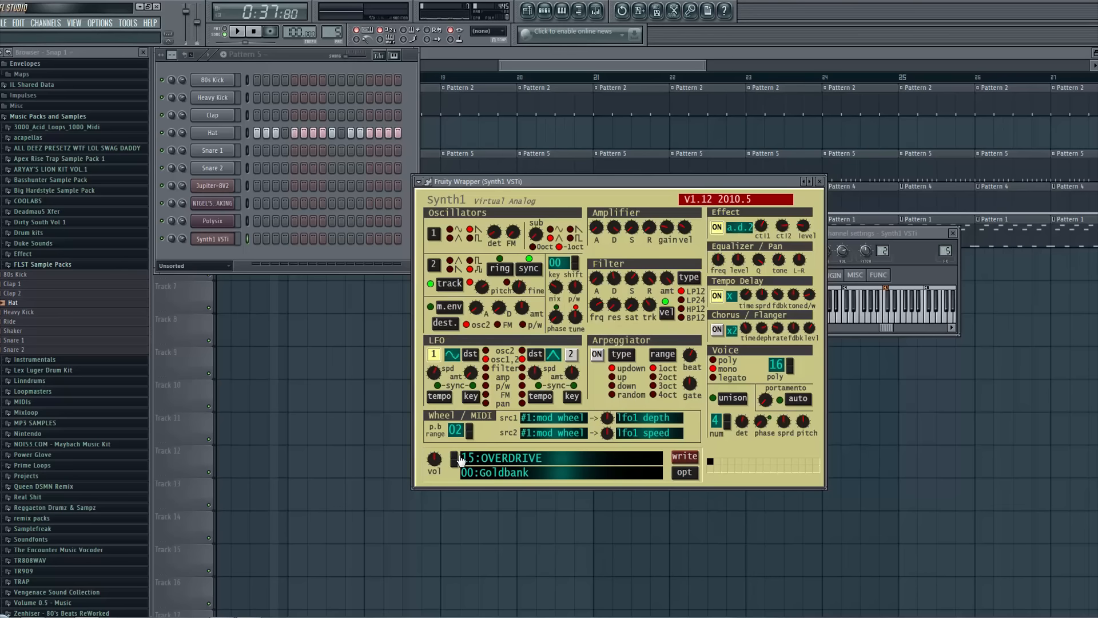
pyautogui.click(106, 24)
pyautogui.click(112, 54)
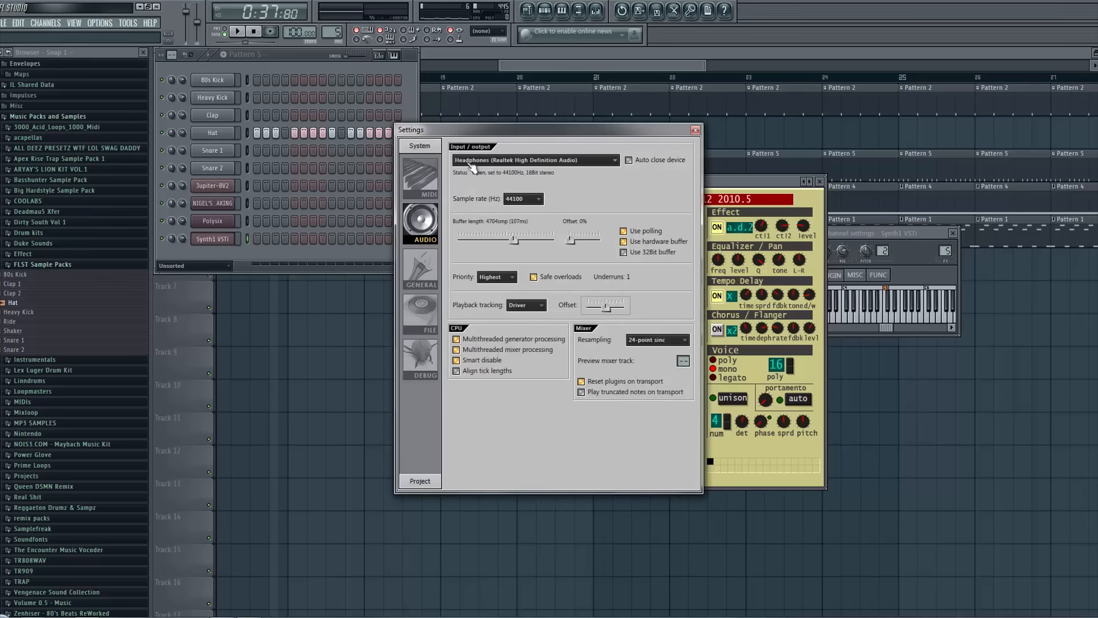
pyautogui.click(695, 130)
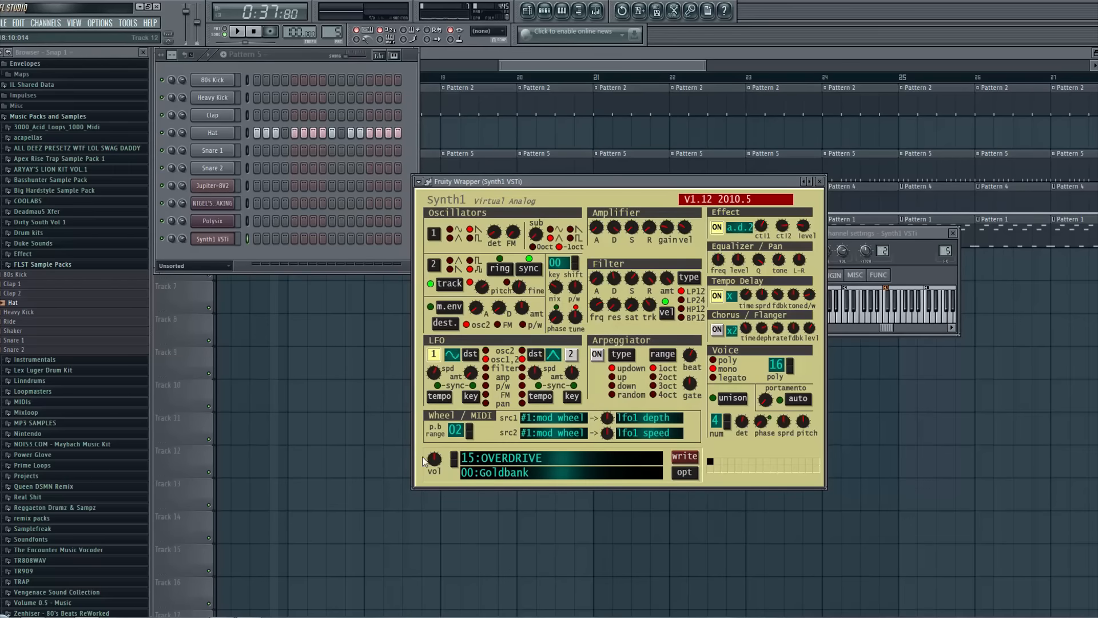
# Replay the song with Synth1 open, and close its instrument and channel settings windows
pyautogui.click(453, 460)
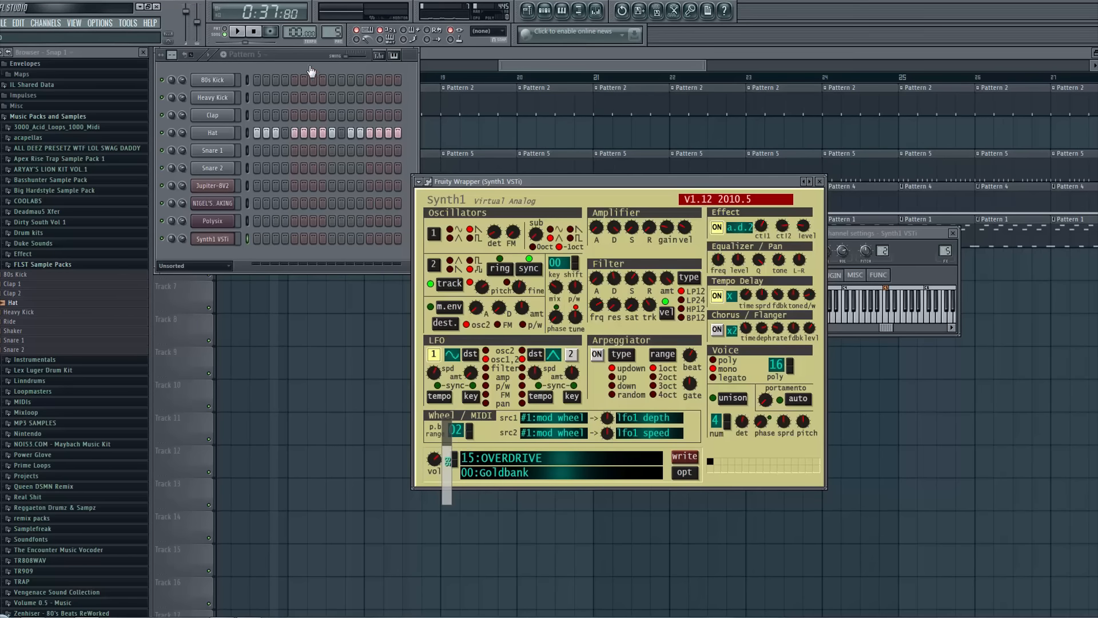
pyautogui.press('space')
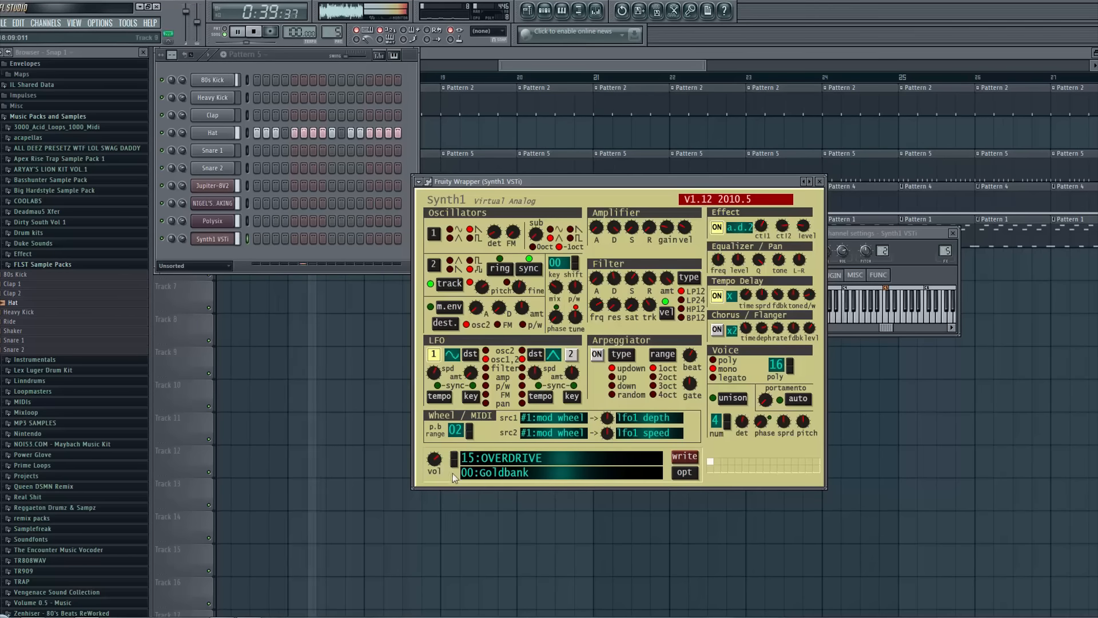
pyautogui.click(820, 182)
pyautogui.click(952, 233)
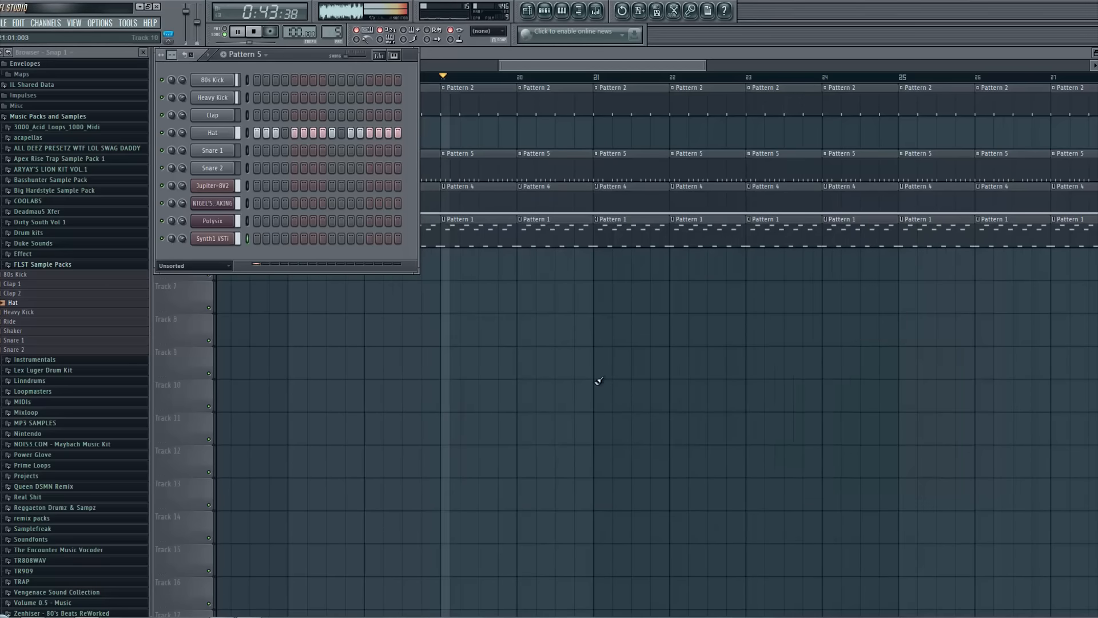
# Erase the Pattern 5 clips on Track 3 from bar 17 through bar 24 and play back the result briefly
pyautogui.press('F6')
pyautogui.press('space')
pyautogui.rightClick(326, 167)
pyautogui.rightClick(402, 165)
pyautogui.rightClick(479, 163)
pyautogui.rightClick(560, 160)
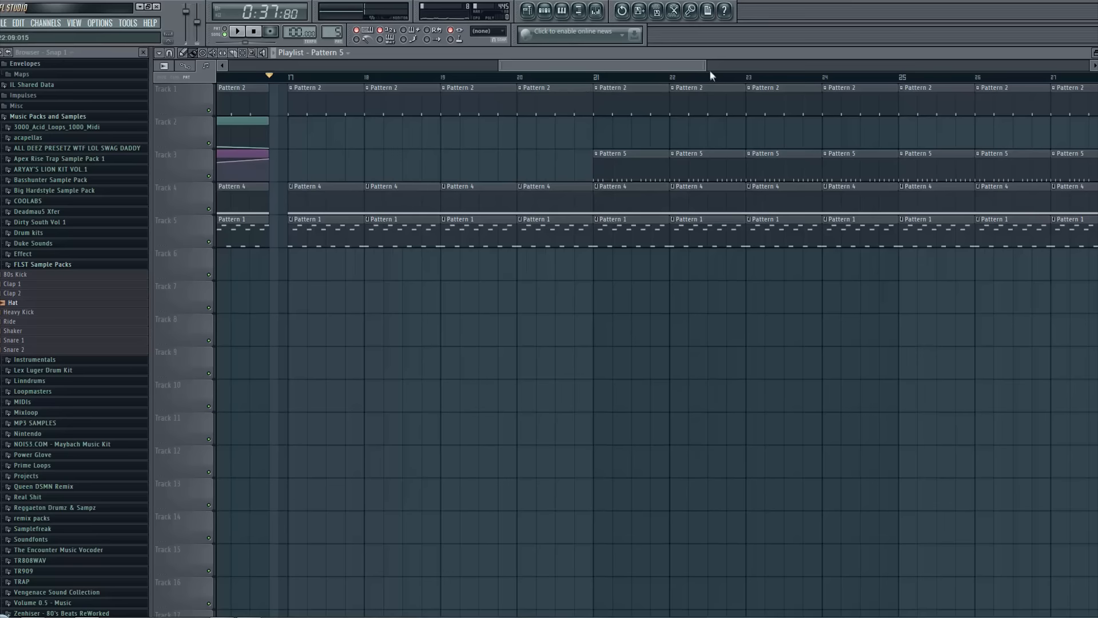
pyautogui.moveTo(707, 67); pyautogui.dragTo(910, 186)
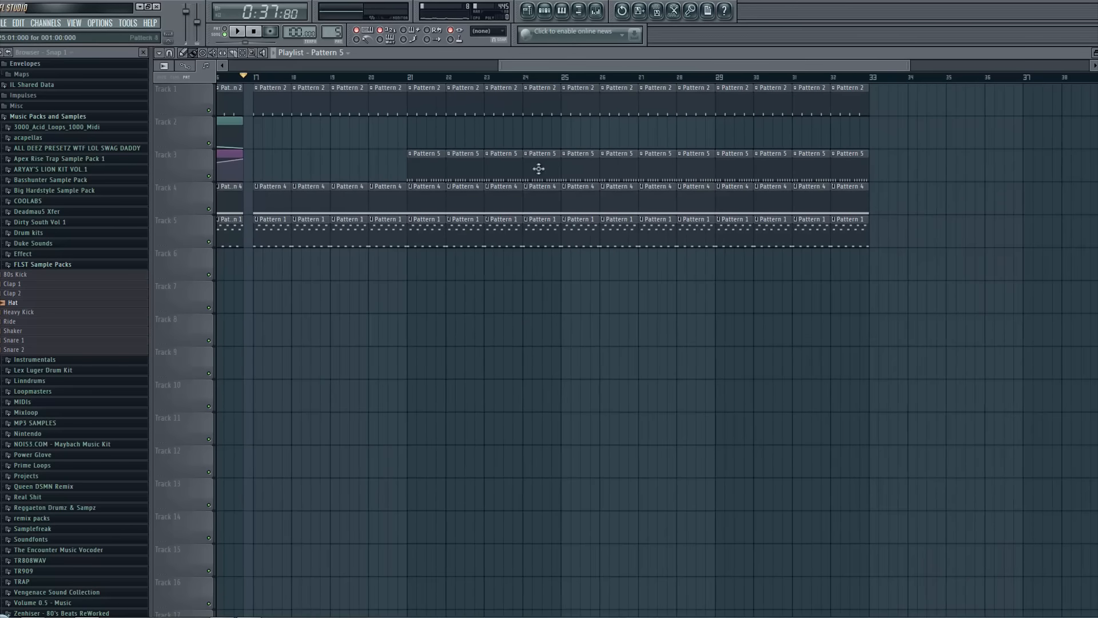
pyautogui.press('space')
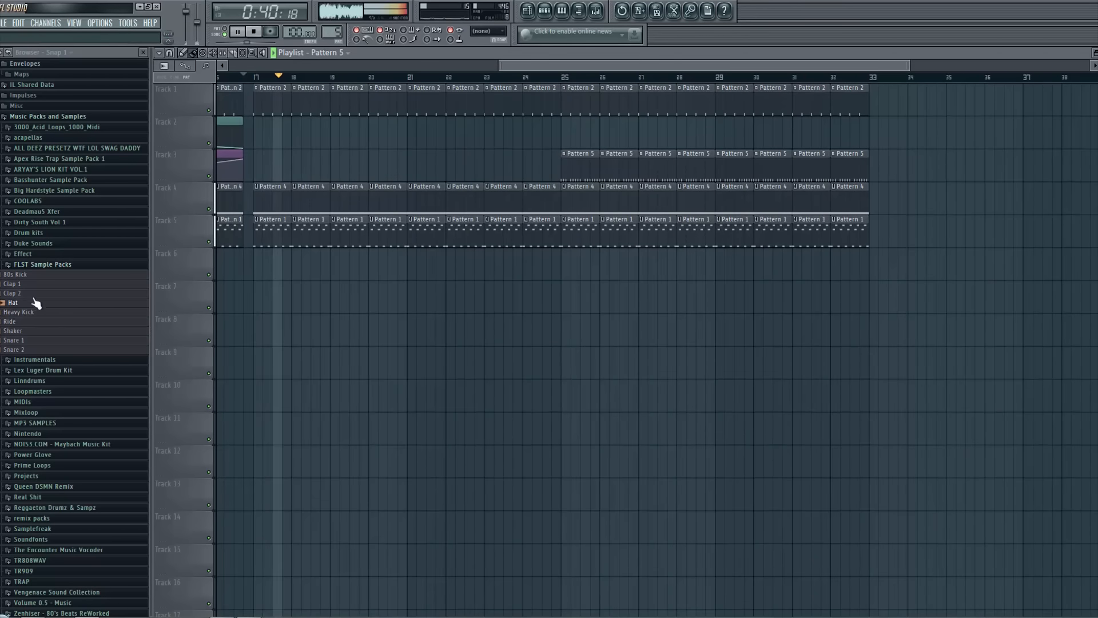
pyautogui.press('space')
# Preview the Ride and Shaker samples and add Shaker as a channel below Hat in the step sequencer
pyautogui.click(24, 323)
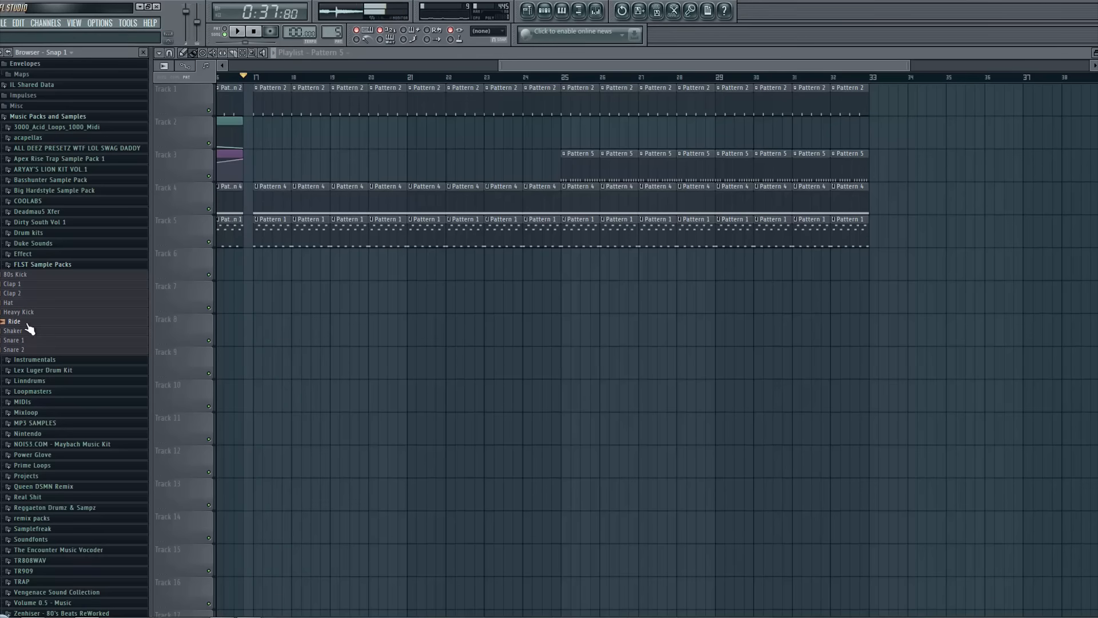
pyautogui.click(15, 332)
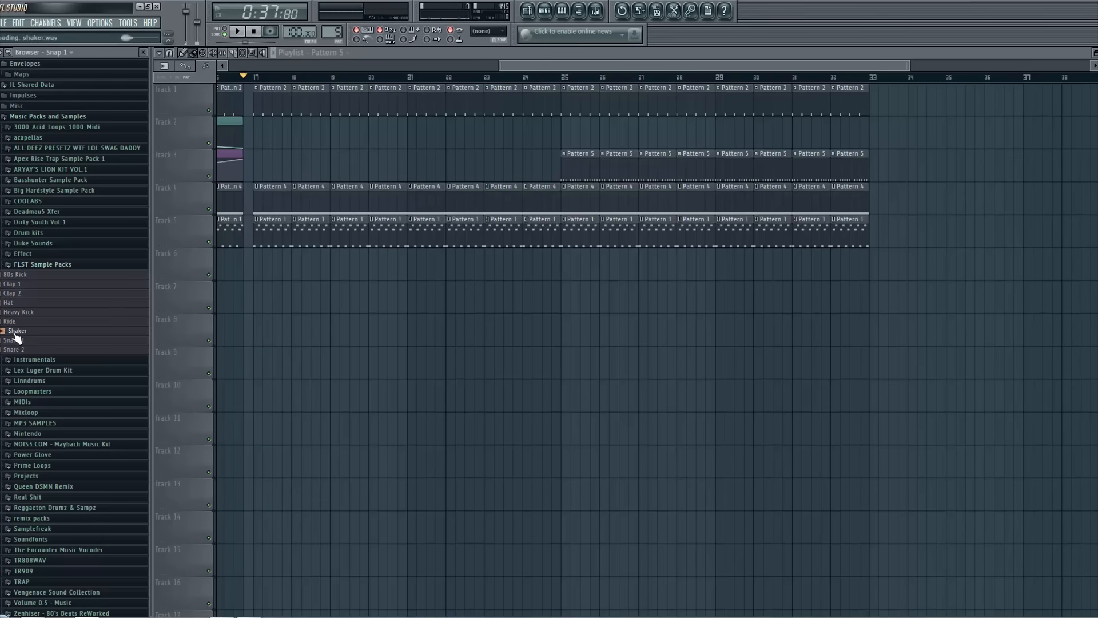
pyautogui.press('F6')
pyautogui.moveTo(28, 335); pyautogui.dragTo(218, 143)
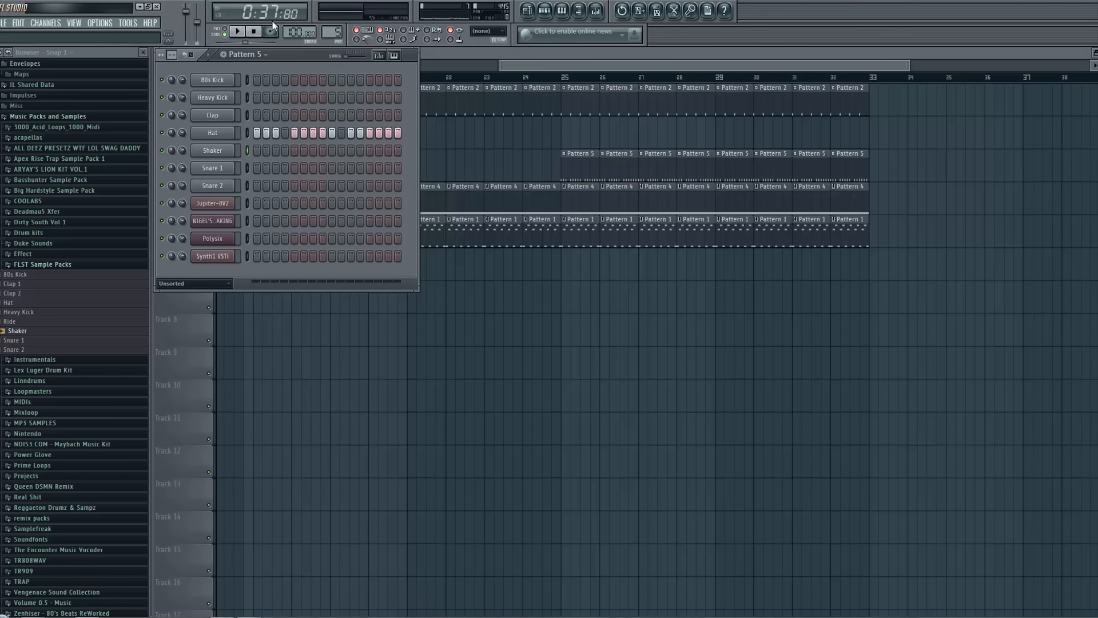
# Set the song position to bar 25 and play from there with the step sequencer shown
pyautogui.click(226, 34)
pyautogui.click(563, 76)
pyautogui.click(544, 10)
pyautogui.click(545, 10)
pyautogui.press('space')
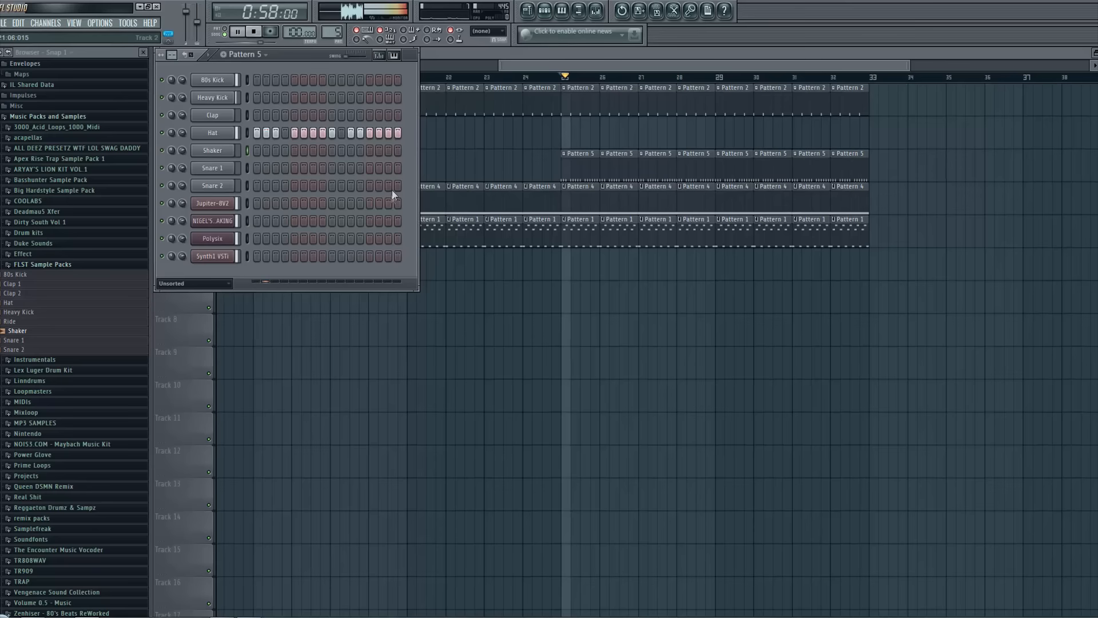
# Place Shaker hits on steps 11, 12 and 15 of Pattern 5, checking them against the song from bar 25
pyautogui.click(332, 151)
pyautogui.rightClick(333, 152)
pyautogui.press('space')
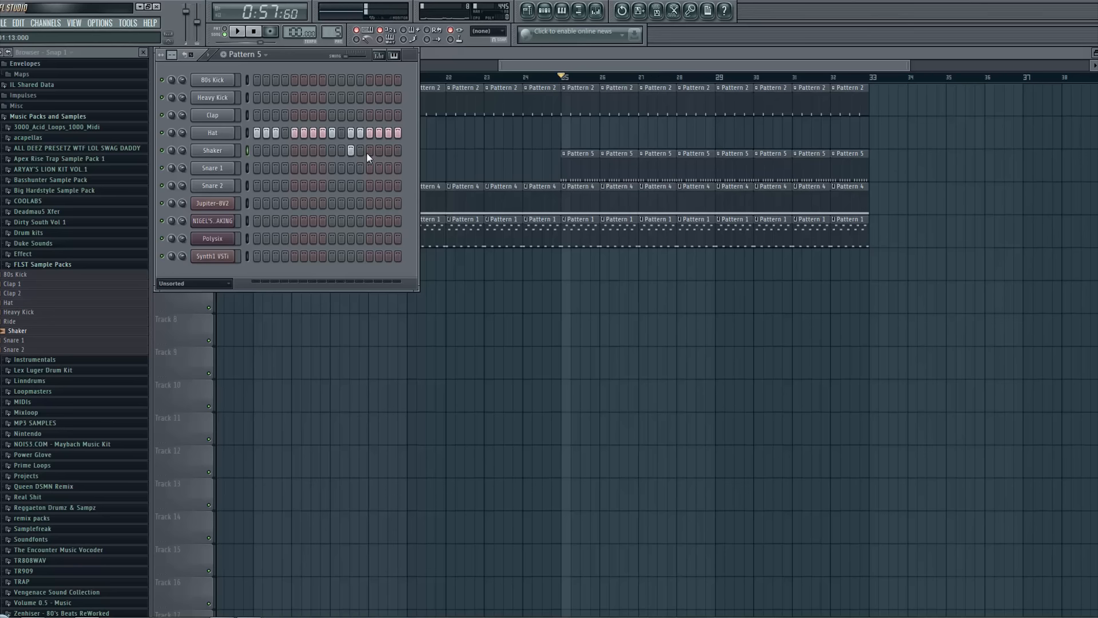
pyautogui.press('space')
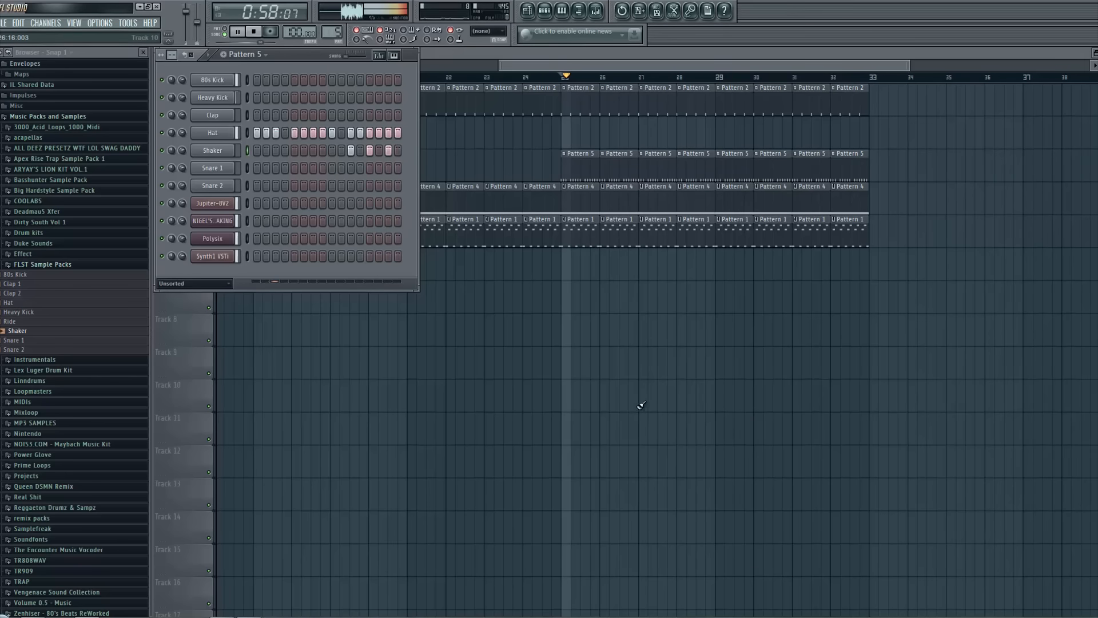
pyautogui.rightClick(369, 151)
pyautogui.click(363, 153)
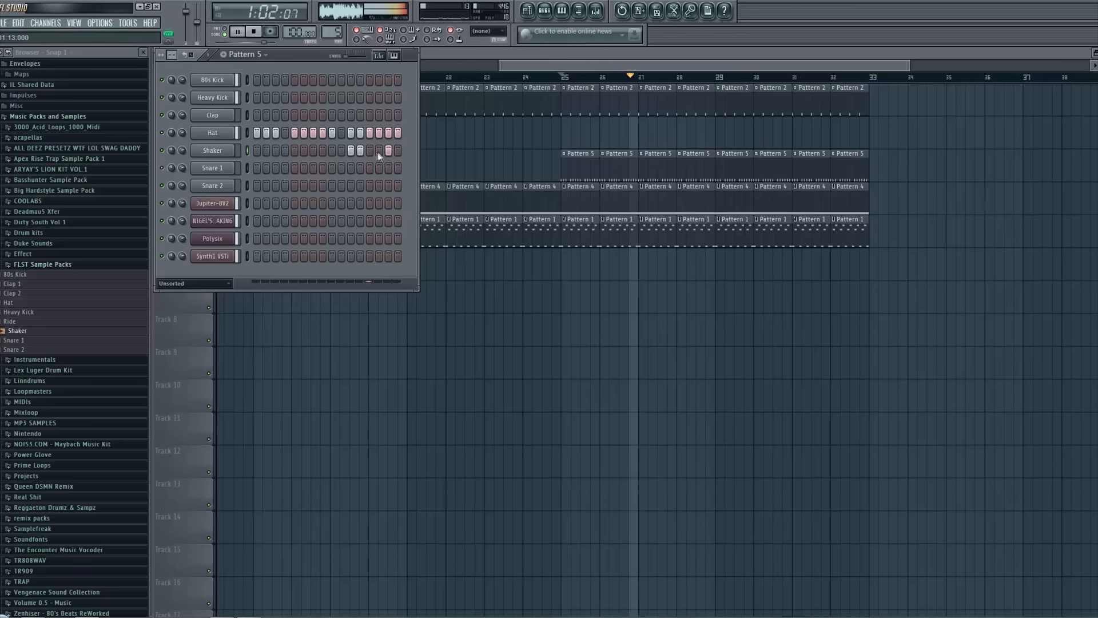
pyautogui.press('space')
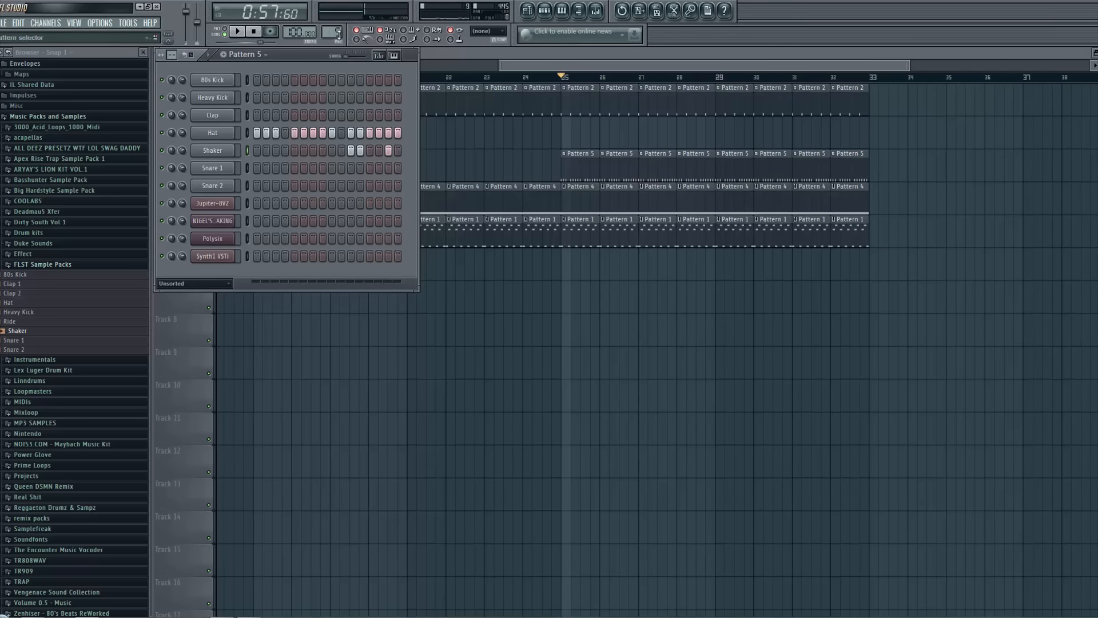
# Switch to Pattern 6, add the Ride sample as a channel and place hits on steps 1, 5, 9 and 13
pyautogui.scroll(1, 339, 33)
pyautogui.moveTo(25, 322); pyautogui.dragTo(215, 160)
pyautogui.click(257, 168)
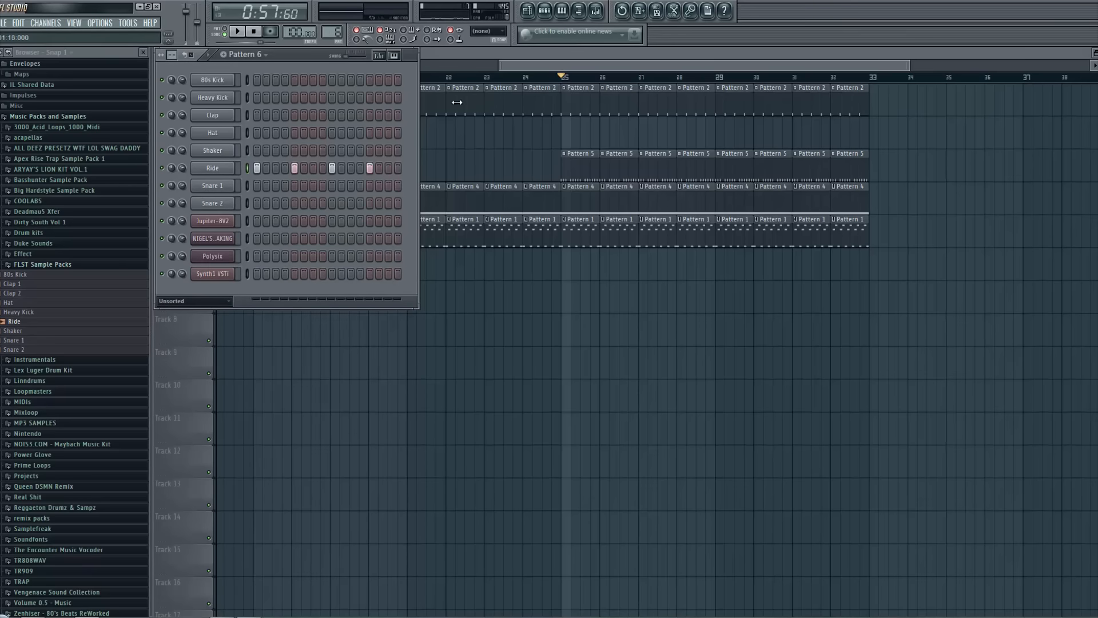
# Try Pattern 6 clips on Track 6 from bar 25 through bar 29 in the song, and erase them
pyautogui.moveTo(572, 267)
pyautogui.mouseDown()
pyautogui.moveTo(627, 256)
pyautogui.moveTo(745, 262)
pyautogui.moveTo(732, 265)
pyautogui.mouseUp()
pyautogui.press('space')
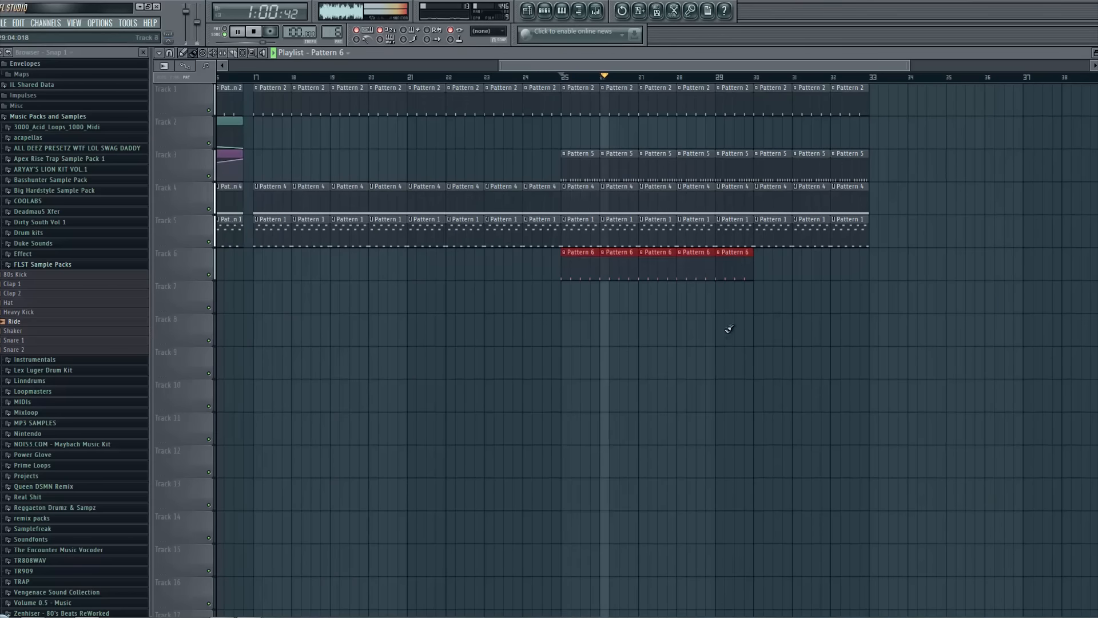
pyautogui.press('space')
pyautogui.moveTo(748, 270); pyautogui.dragTo(563, 270)
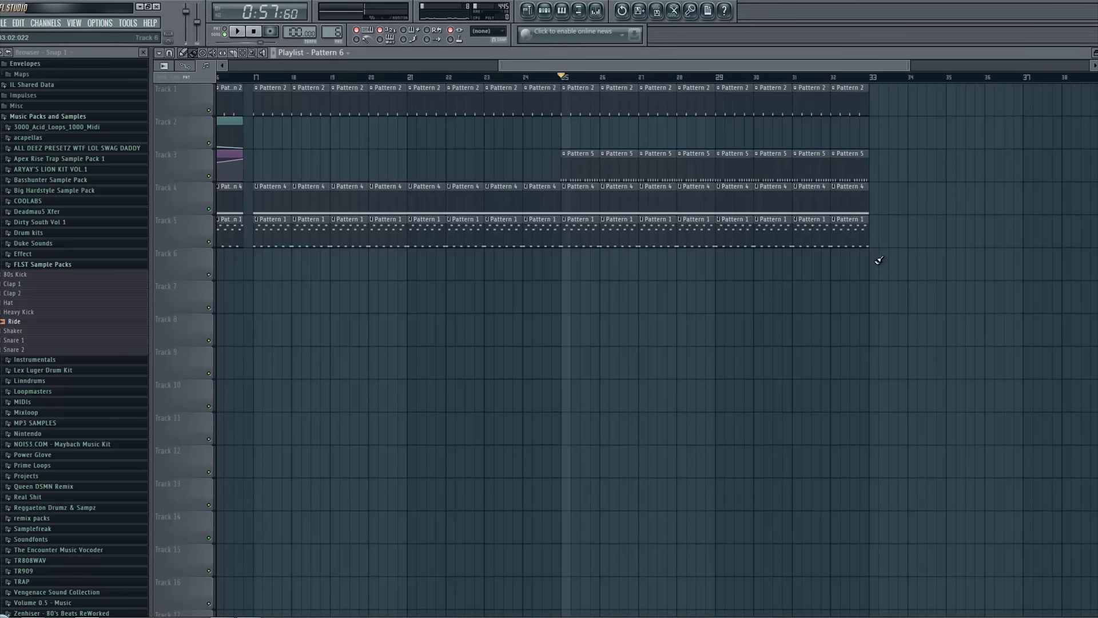
# Fill Track 6 with Pattern 6 clips from bar 33 through bar 40
pyautogui.moveTo(879, 260); pyautogui.dragTo(1092, 260)
pyautogui.moveTo(800, 66); pyautogui.dragTo(891, 77)
pyautogui.click(903, 260)
# Duplicate the clips of bars 25 to 32 on Tracks 1, 3, 4 and 5 into bars 33 to 40
pyautogui.moveTo(765, 212)
pyautogui.mouseDown()
pyautogui.moveTo(378, 120)
pyautogui.moveTo(340, 91)
pyautogui.mouseUp()
pyautogui.moveTo(647, 245); pyautogui.dragTo(636, 104)
pyautogui.moveTo(646, 67); pyautogui.dragTo(935, 65)
# Switch to Pattern 7 and insert an Orchestral instrument channel next to the Synth1 channel
pyautogui.click(548, 12)
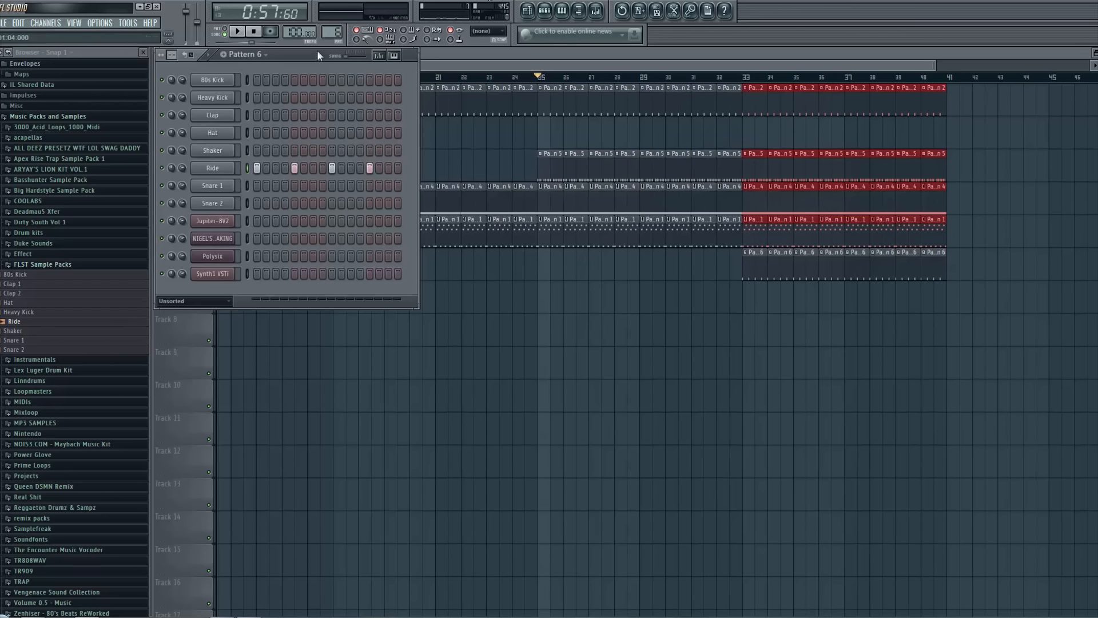
pyautogui.scroll(3, 331, 35)
pyautogui.rightClick(228, 276)
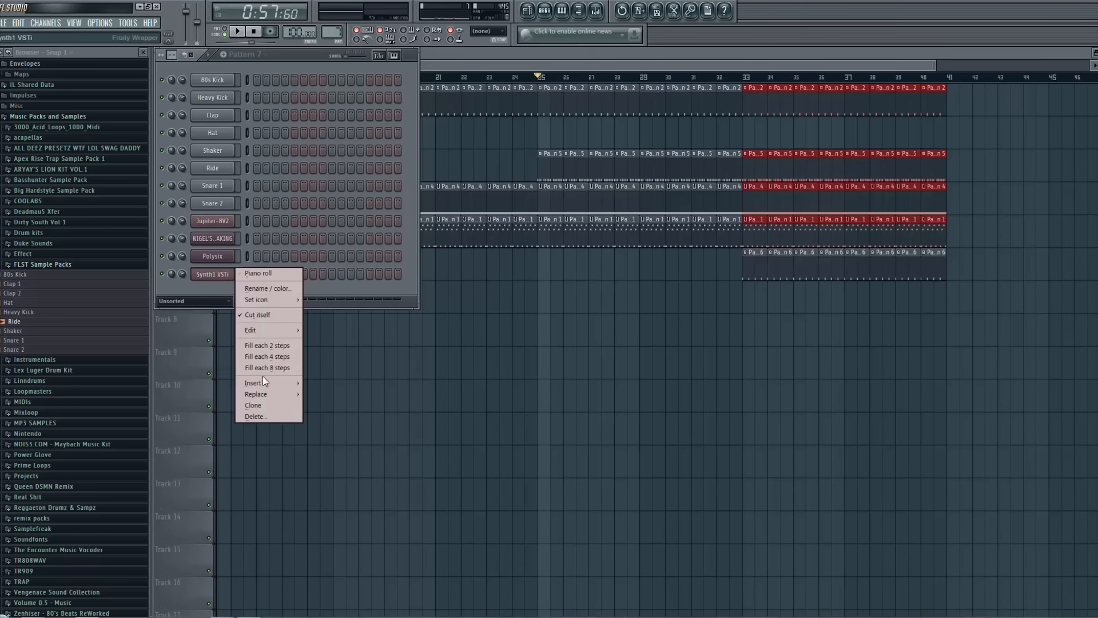
pyautogui.moveTo(262, 378)
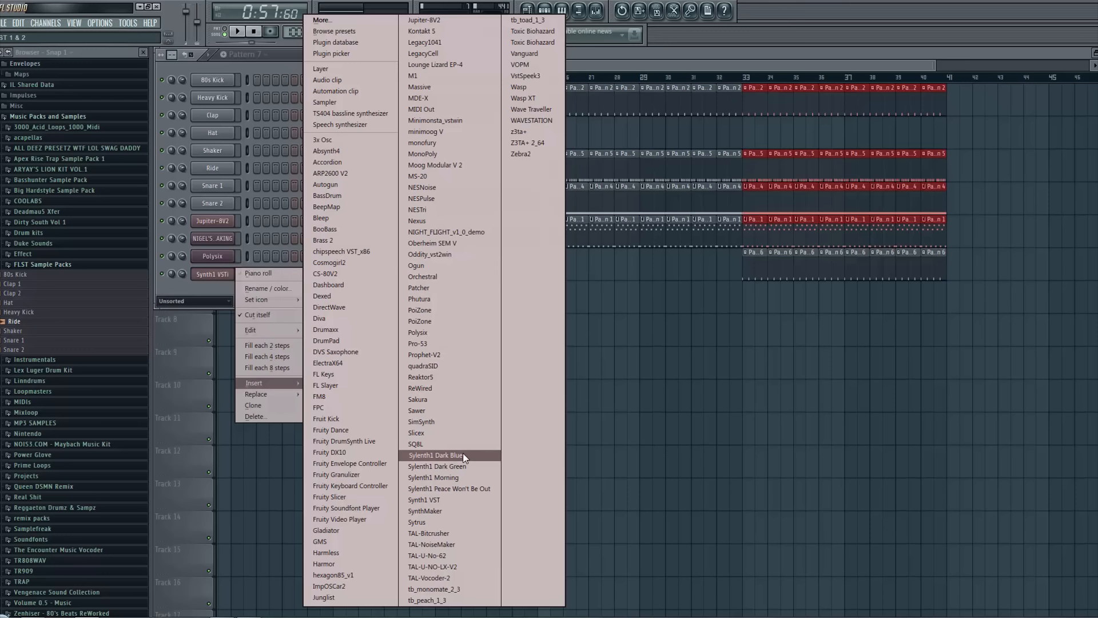
pyautogui.click(457, 278)
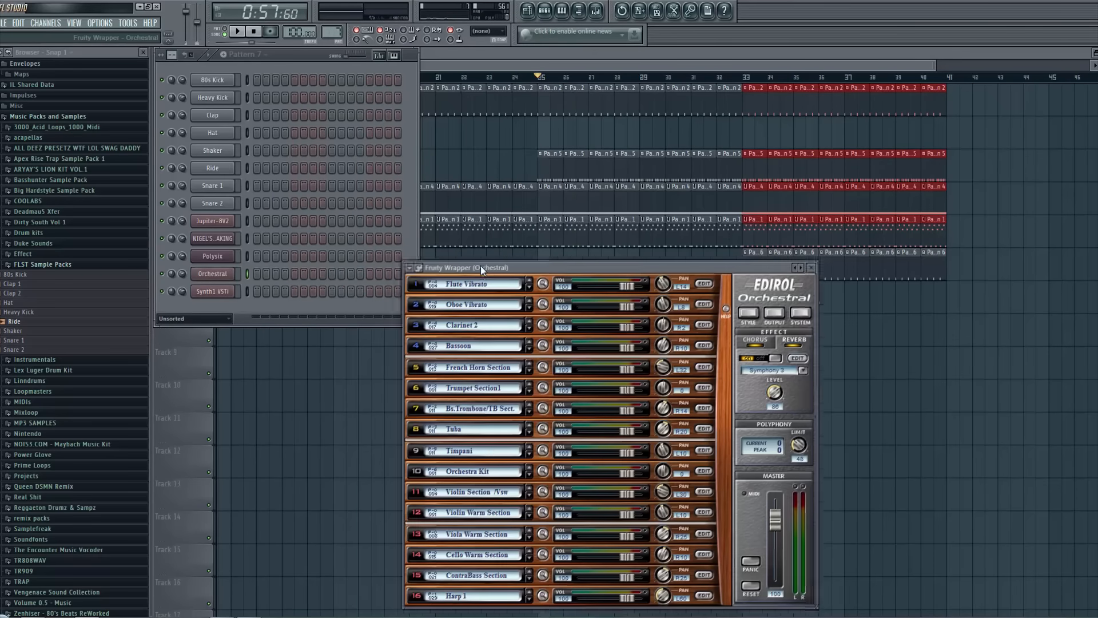
# Load the P-5 001 Concert Piano into Orchestral's part 1 and raise the part and master volumes to 127
pyautogui.click(479, 262)
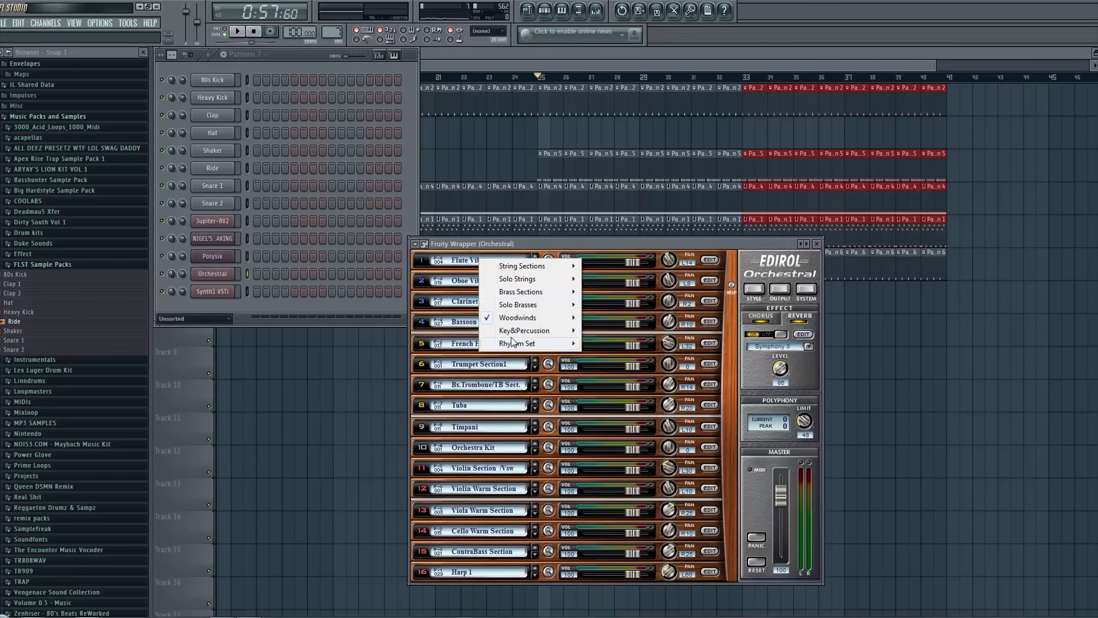
pyautogui.moveTo(530, 333)
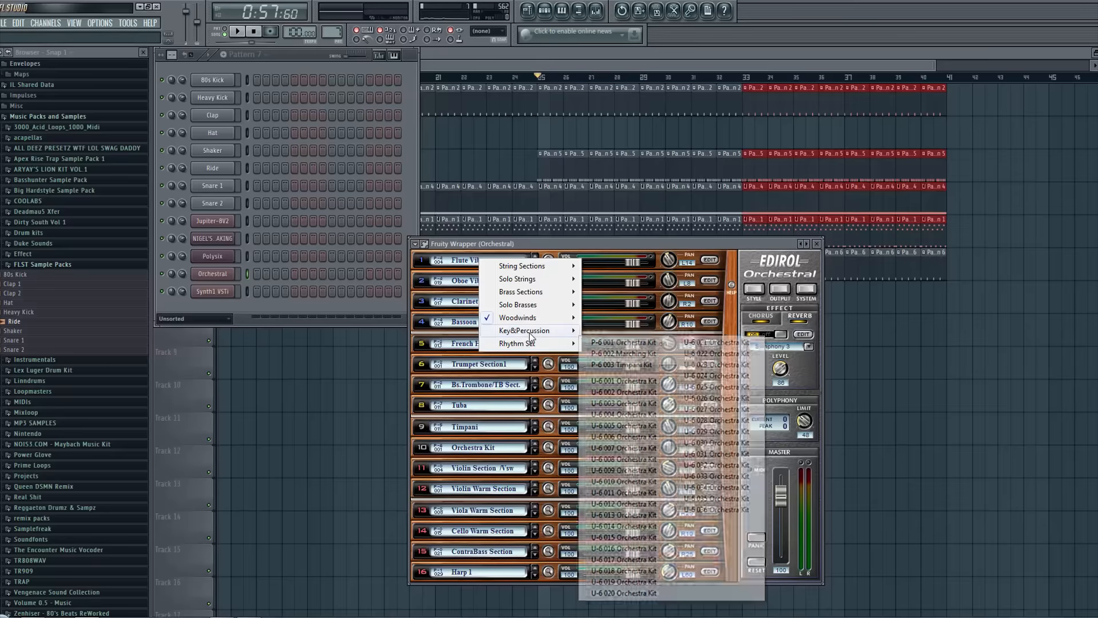
pyautogui.moveTo(612, 331)
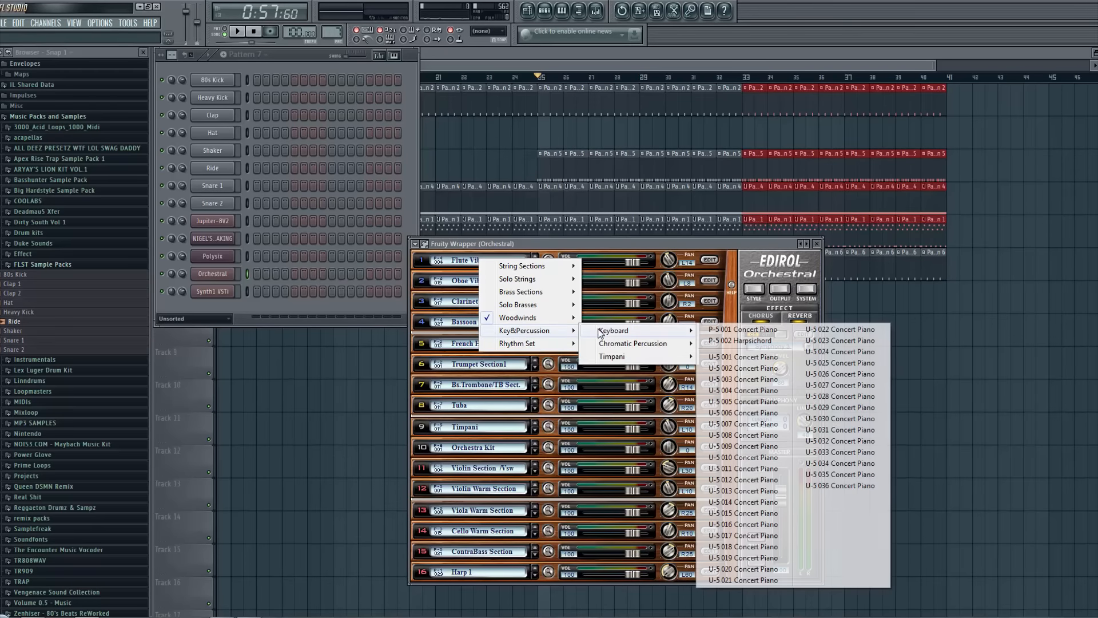
pyautogui.moveTo(695, 335)
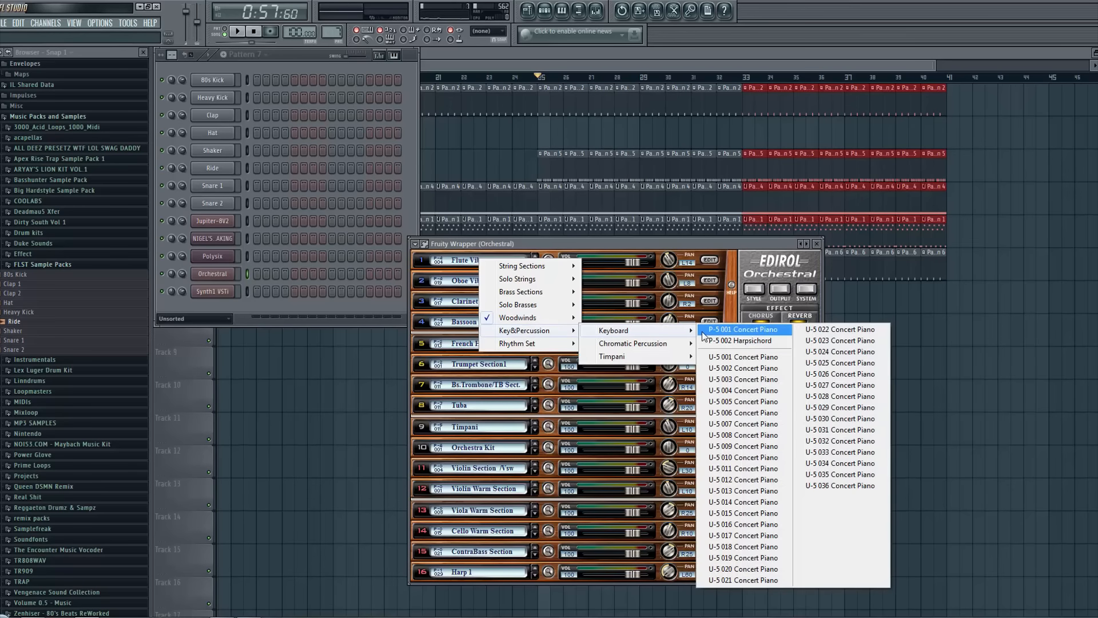
pyautogui.click(702, 331)
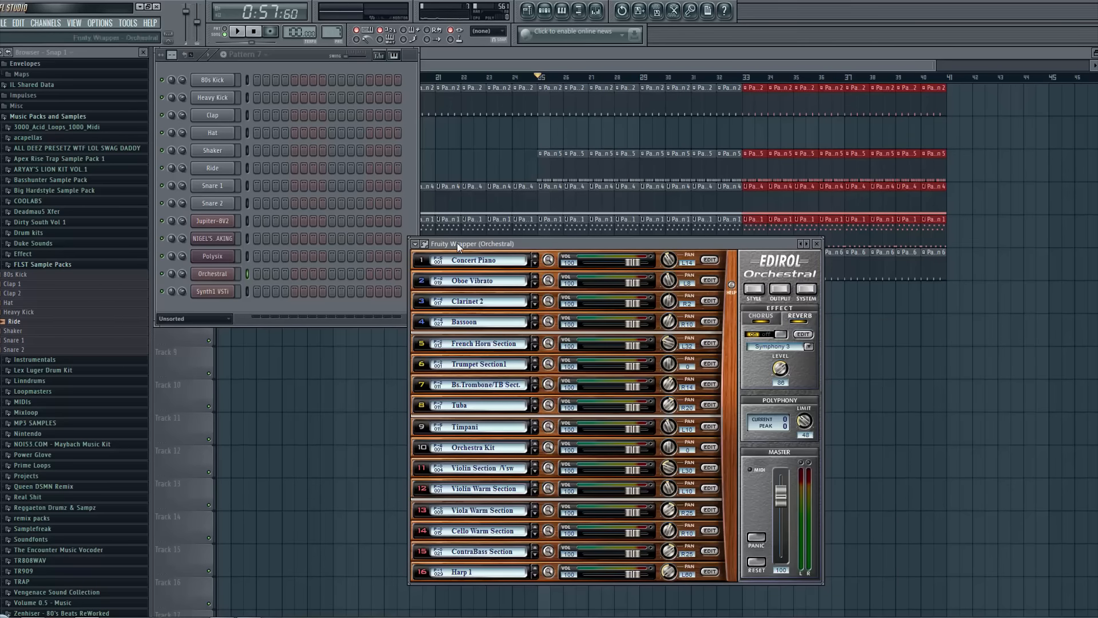
pyautogui.moveTo(462, 243); pyautogui.dragTo(466, 245)
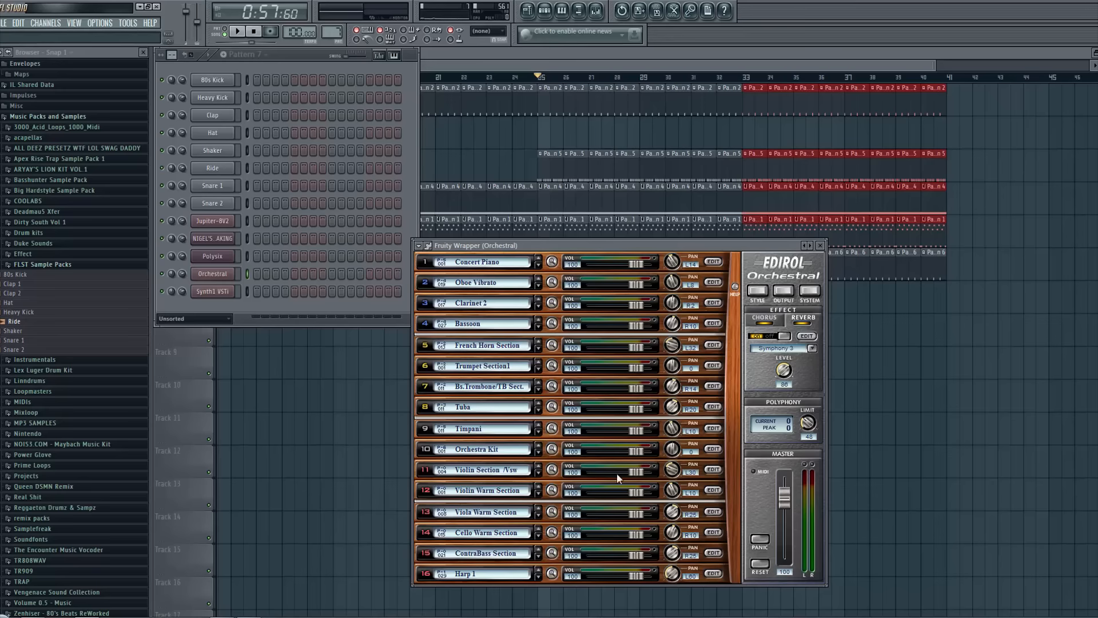
pyautogui.moveTo(784, 497); pyautogui.dragTo(758, 303)
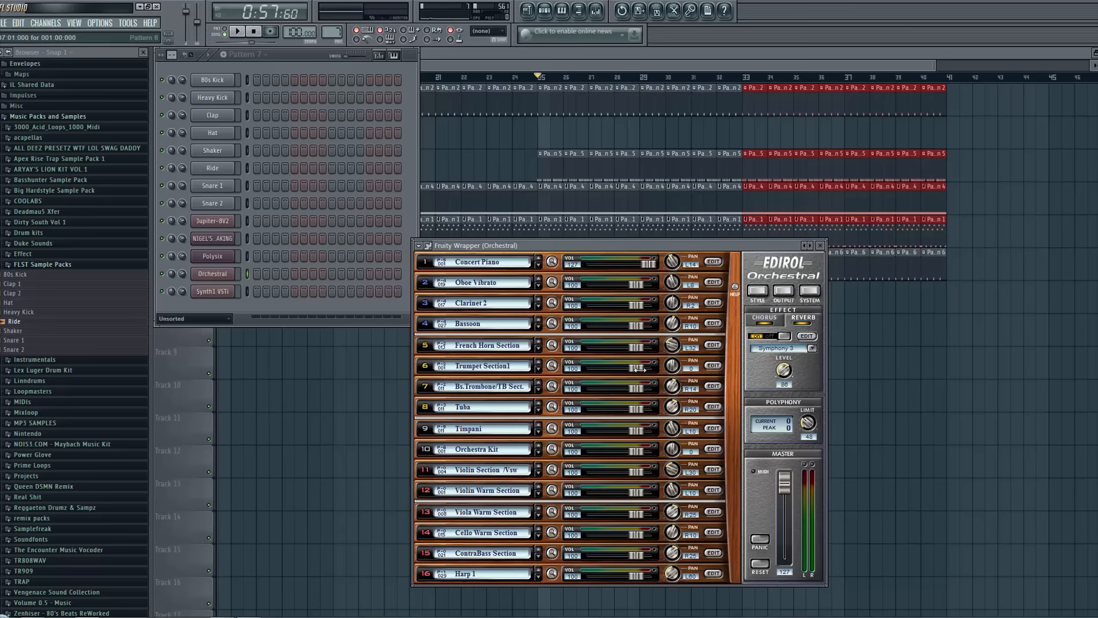
# Open the piano roll of the Orchestral channel for Pattern 7
pyautogui.click(300, 64)
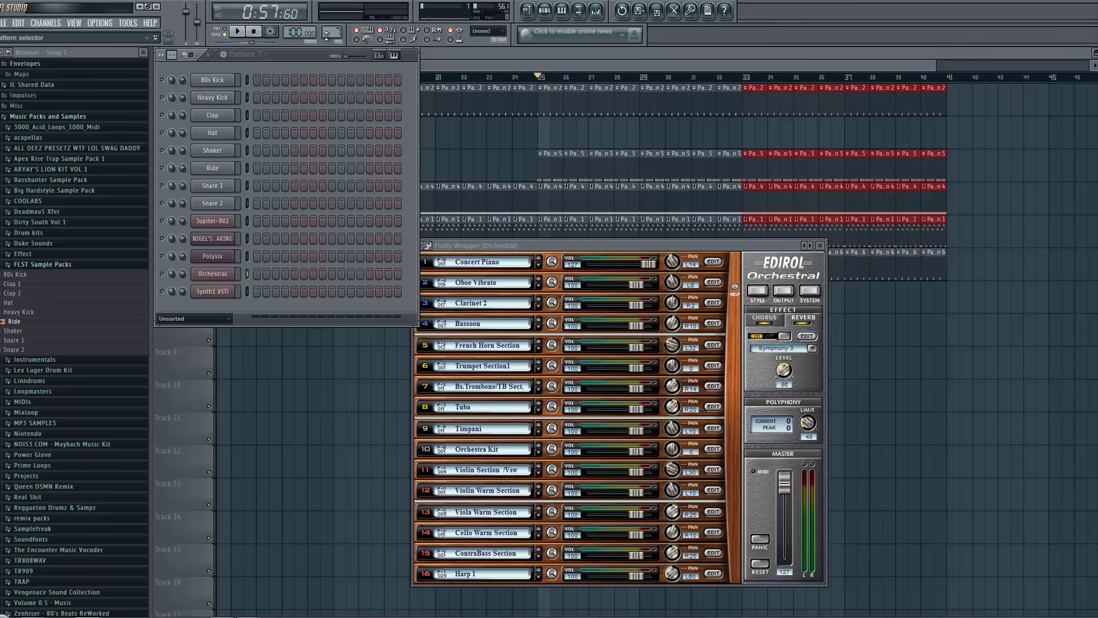
pyautogui.click(571, 11)
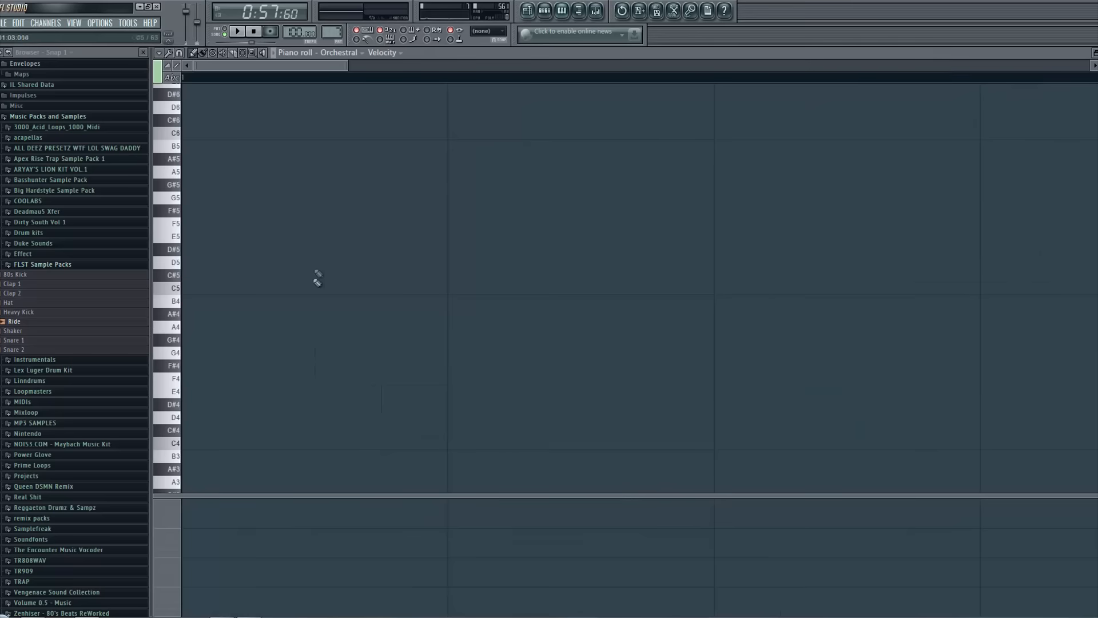
# Draw C3 and C2 notes, each eight steps long, at the start of the Orchestral piano roll
pyautogui.scroll(-6, 343, 252)
pyautogui.click(209, 365)
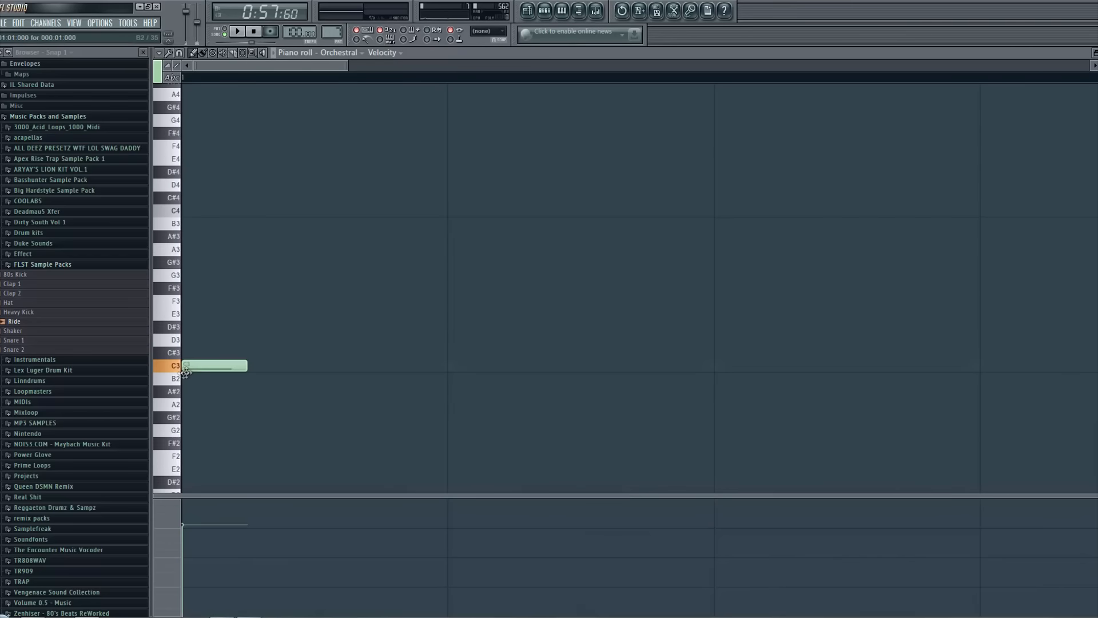
pyautogui.moveTo(248, 364); pyautogui.dragTo(711, 421)
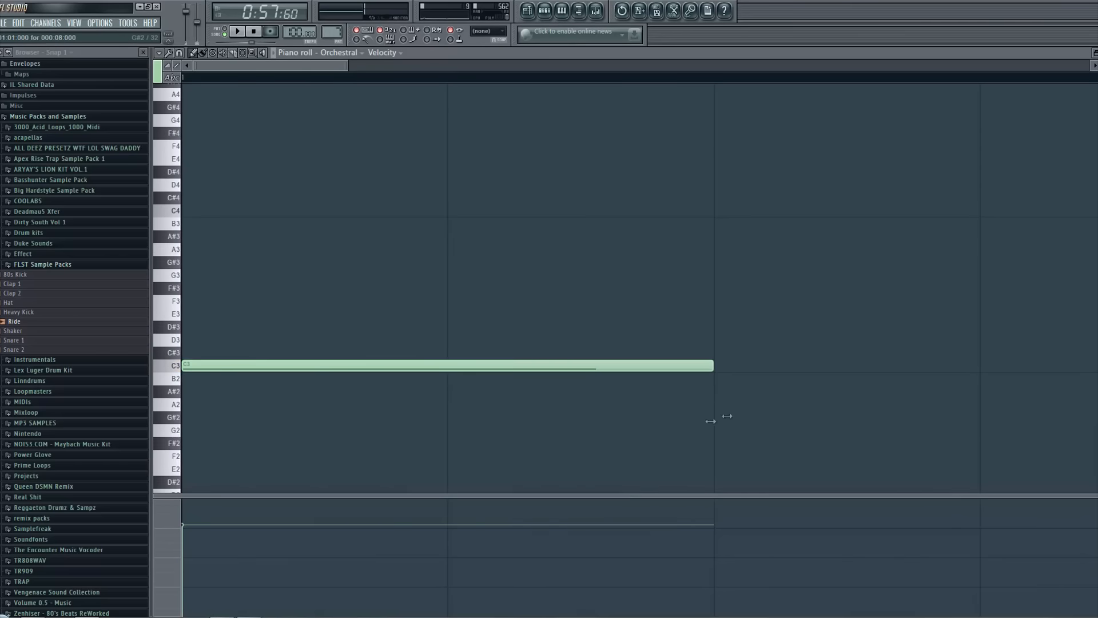
pyautogui.click(160, 213)
pyautogui.click(161, 214)
pyautogui.scroll(-3, 190, 232)
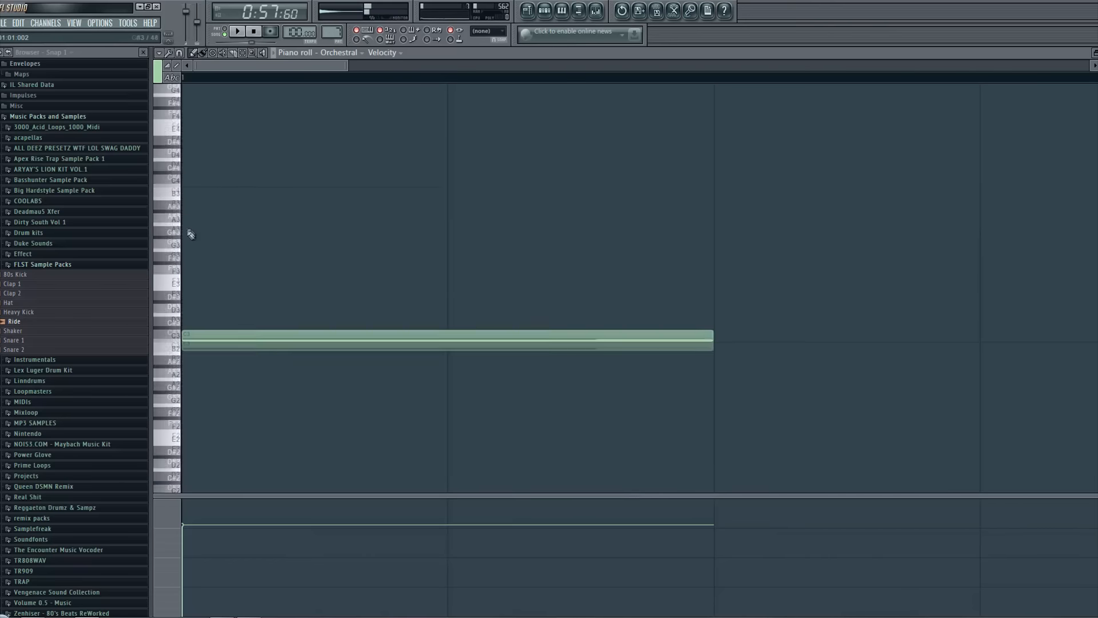
pyautogui.click(176, 404)
pyautogui.click(185, 405)
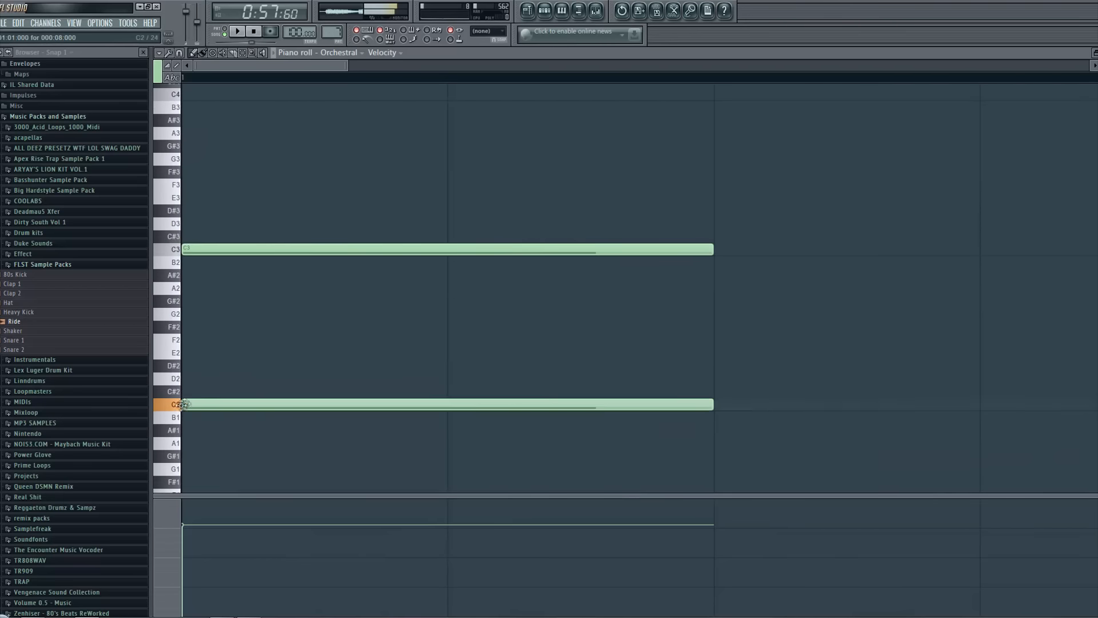
# Place Pattern 7 at bar 25 on Track 6 and lengthen both of its orchestral notes to fill the whole bar
pyautogui.click(527, 10)
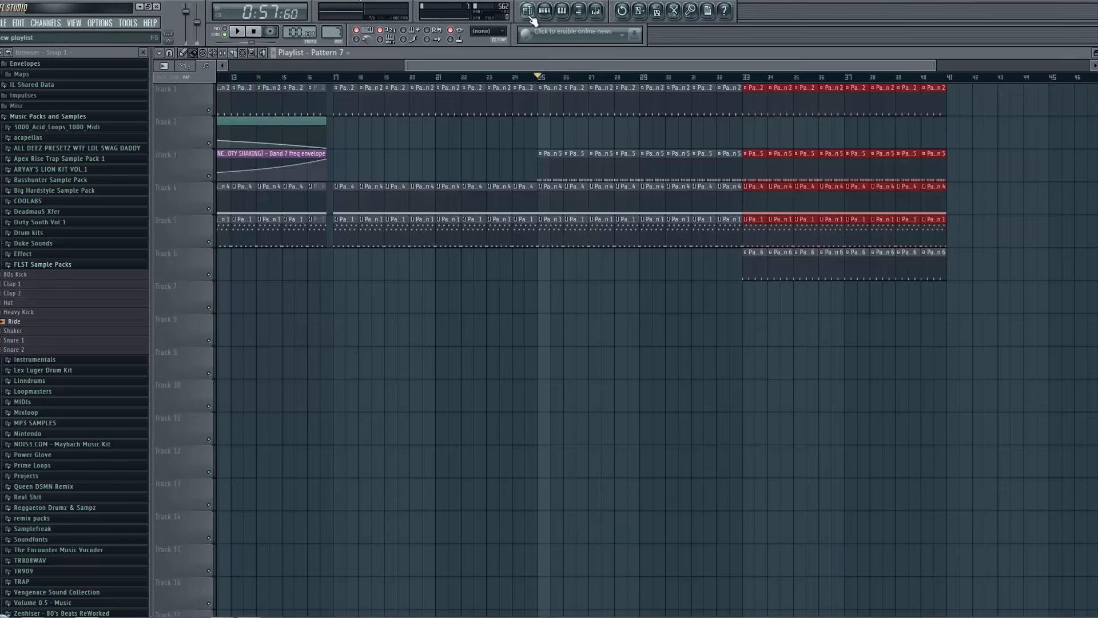
pyautogui.click(547, 268)
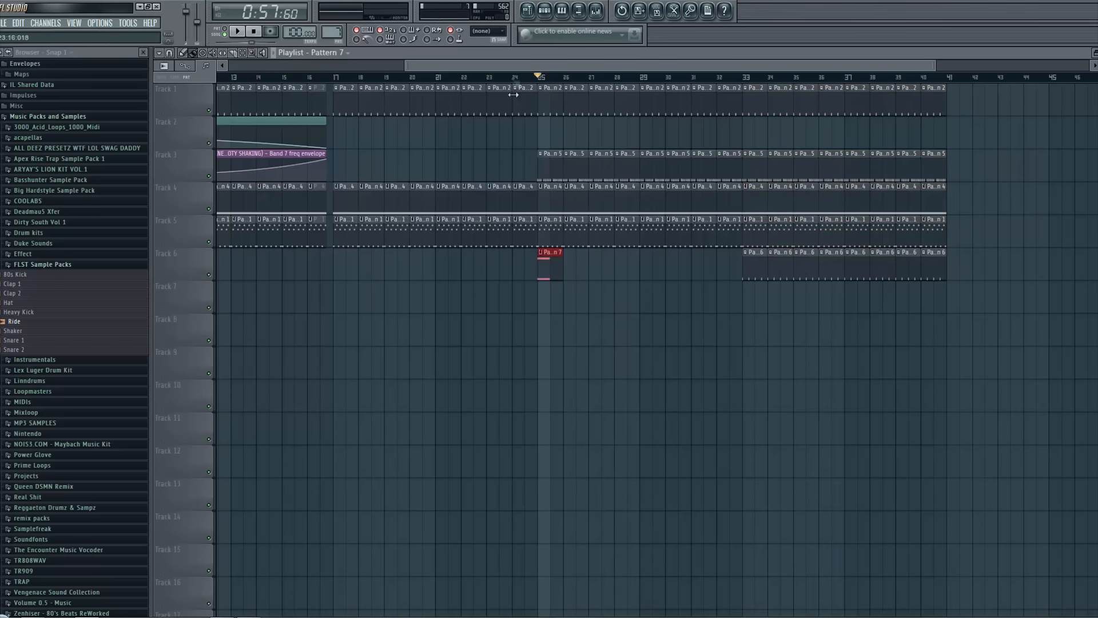
pyautogui.doubleClick(552, 269)
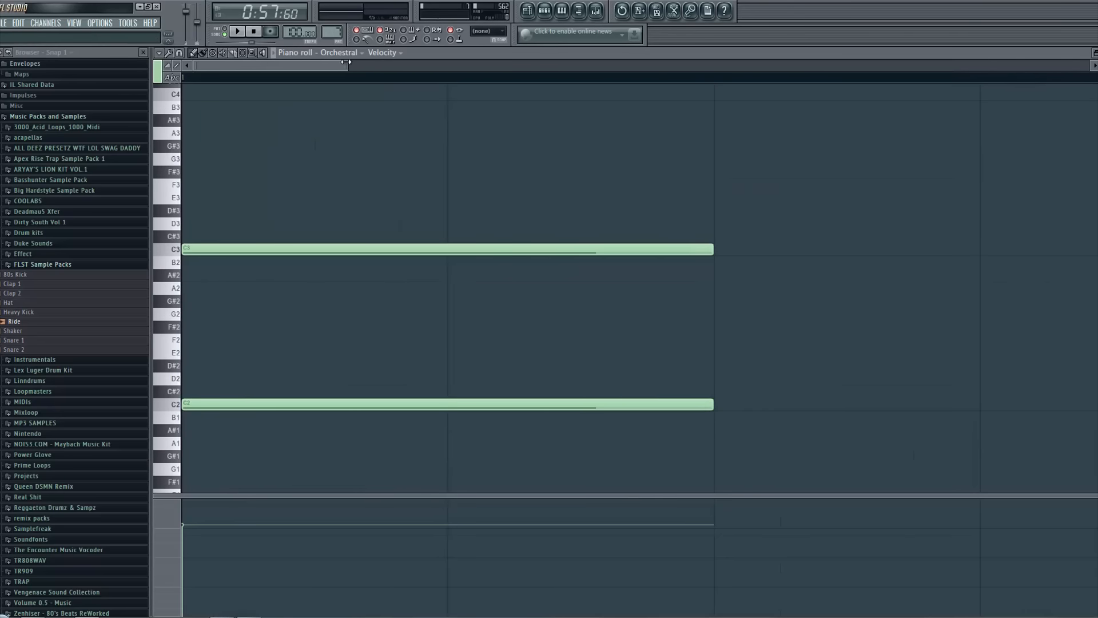
pyautogui.moveTo(346, 66); pyautogui.dragTo(917, 65)
pyautogui.hotkey('ctrl', 'a')
pyautogui.moveTo(290, 403); pyautogui.dragTo(409, 404)
pyautogui.click(526, 10)
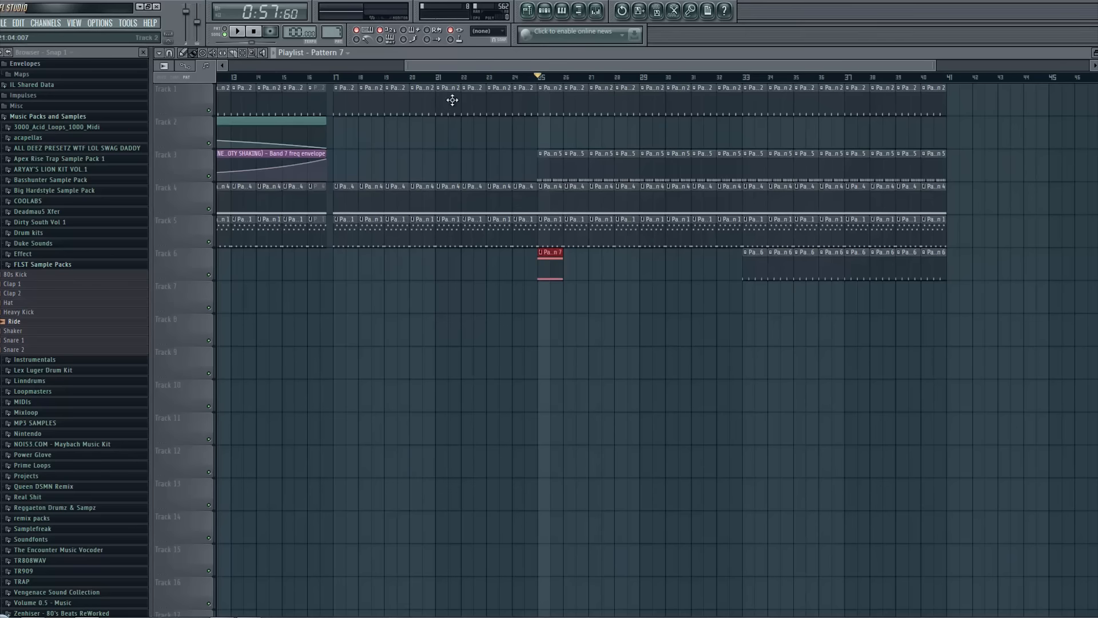
# Play the song from bar 24 to hear the new orchestral clip in context
pyautogui.click(519, 75)
pyautogui.press('space')
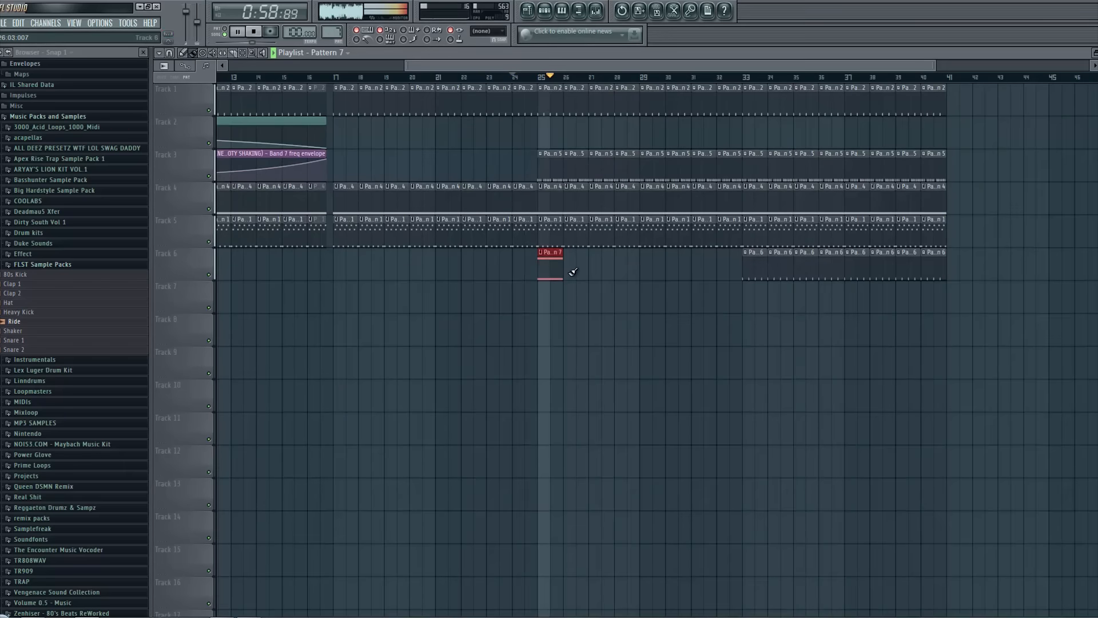
pyautogui.click(545, 9)
pyautogui.press('space')
# Assign the Orchestral channel to a free mixer track and load Fruity Parametric EQ 2 in its first effect slot
pyautogui.click(212, 274)
pyautogui.click(824, 234)
pyautogui.click(818, 234)
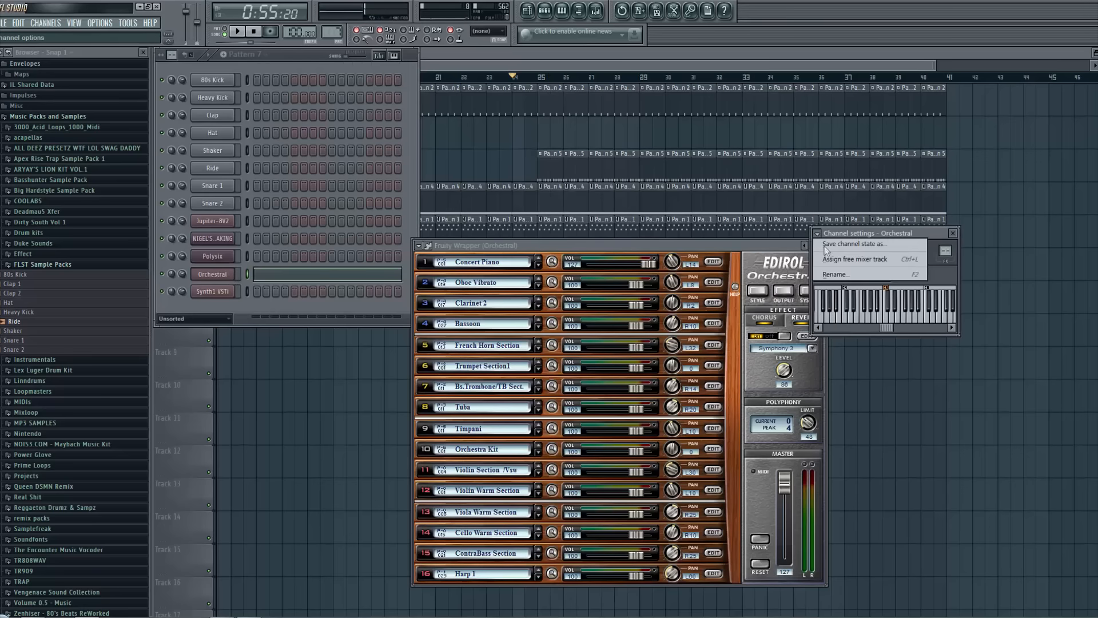
pyautogui.click(828, 259)
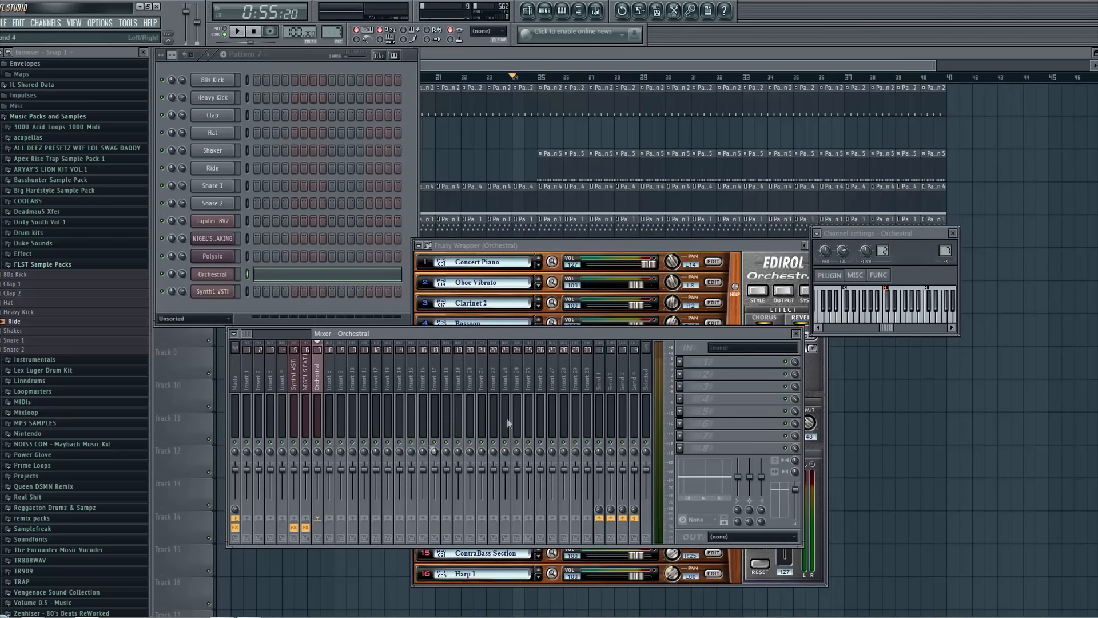
pyautogui.click(681, 367)
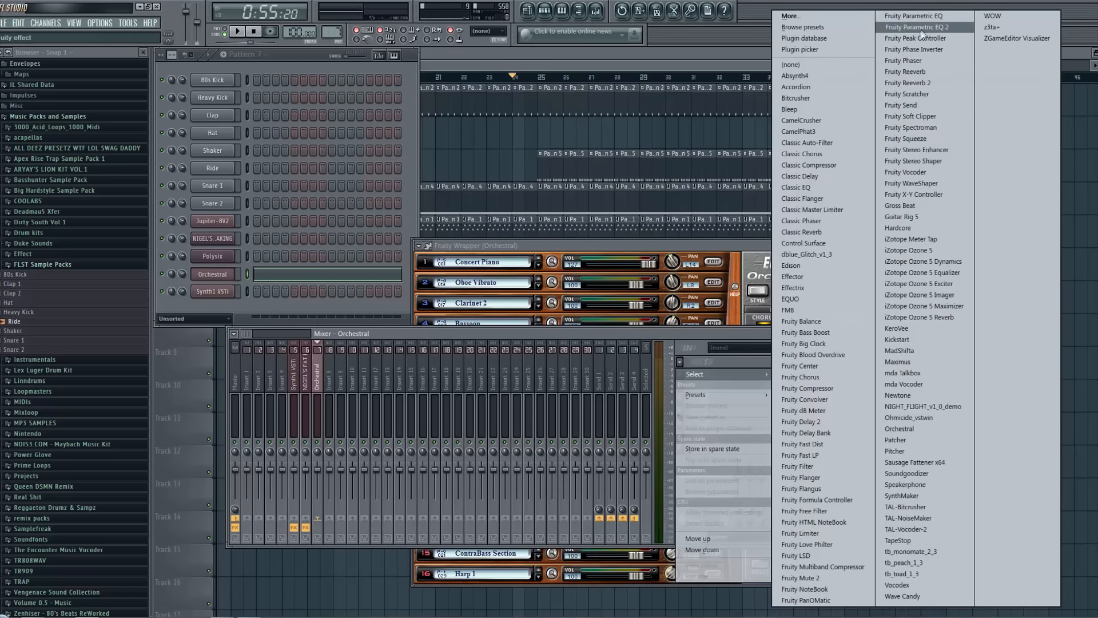
pyautogui.click(922, 30)
# On the Orchestral EQ, boost band 7, dip band 4 slightly, cut band 1 at 20 Hz, lift band 2, and raise the track fader to 1.4 dB
pyautogui.moveTo(375, 224); pyautogui.dragTo(378, 205)
pyautogui.moveTo(297, 224); pyautogui.dragTo(296, 227)
pyautogui.moveTo(230, 235); pyautogui.dragTo(183, 254)
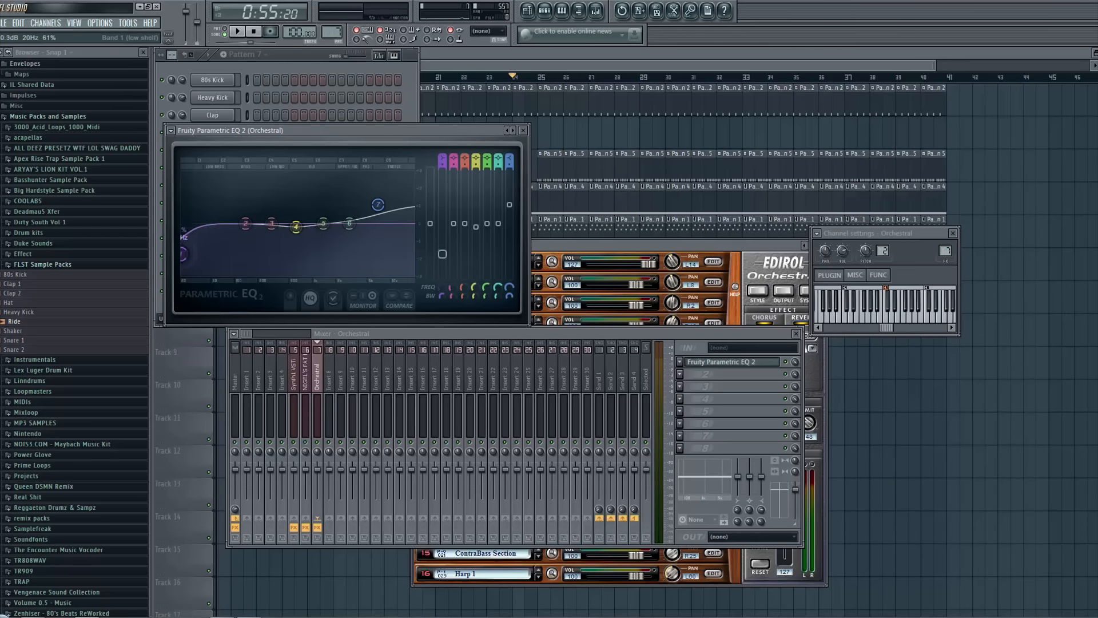
pyautogui.moveTo(245, 223); pyautogui.dragTo(216, 217)
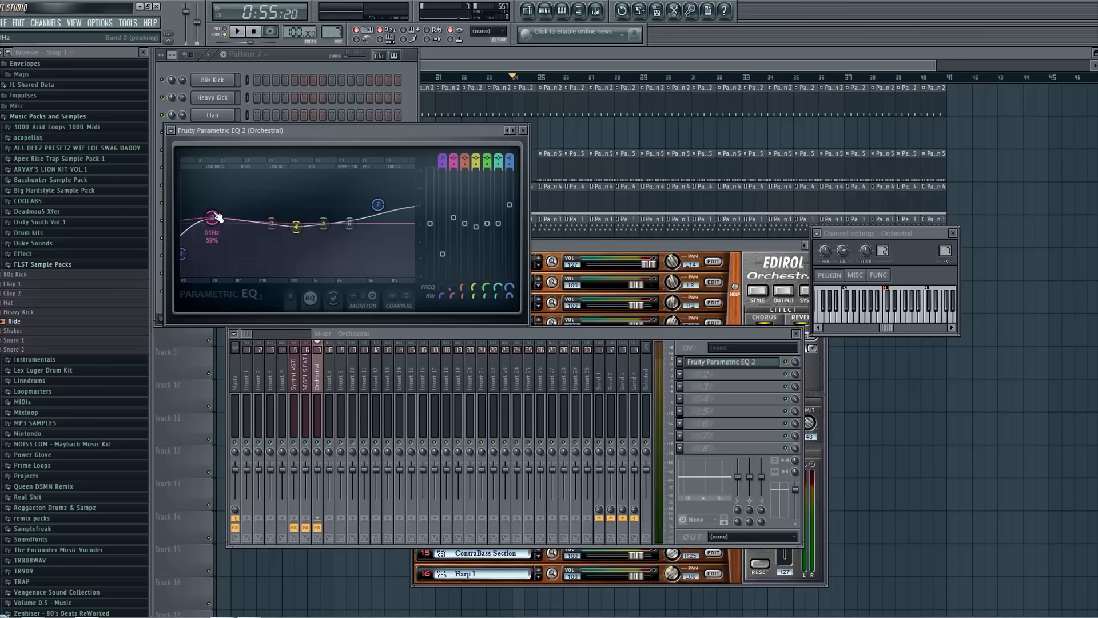
pyautogui.moveTo(222, 216)
pyautogui.mouseDown()
pyautogui.moveTo(257, 232)
pyautogui.moveTo(221, 219)
pyautogui.mouseUp()
pyautogui.scroll(4, 220, 220)
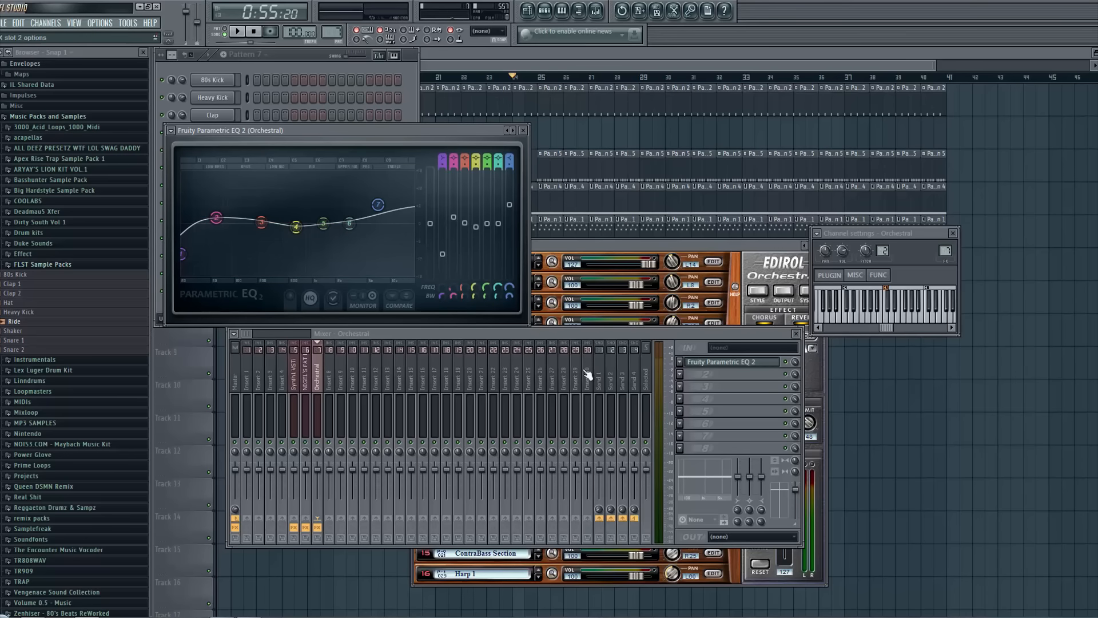
pyautogui.click(323, 478)
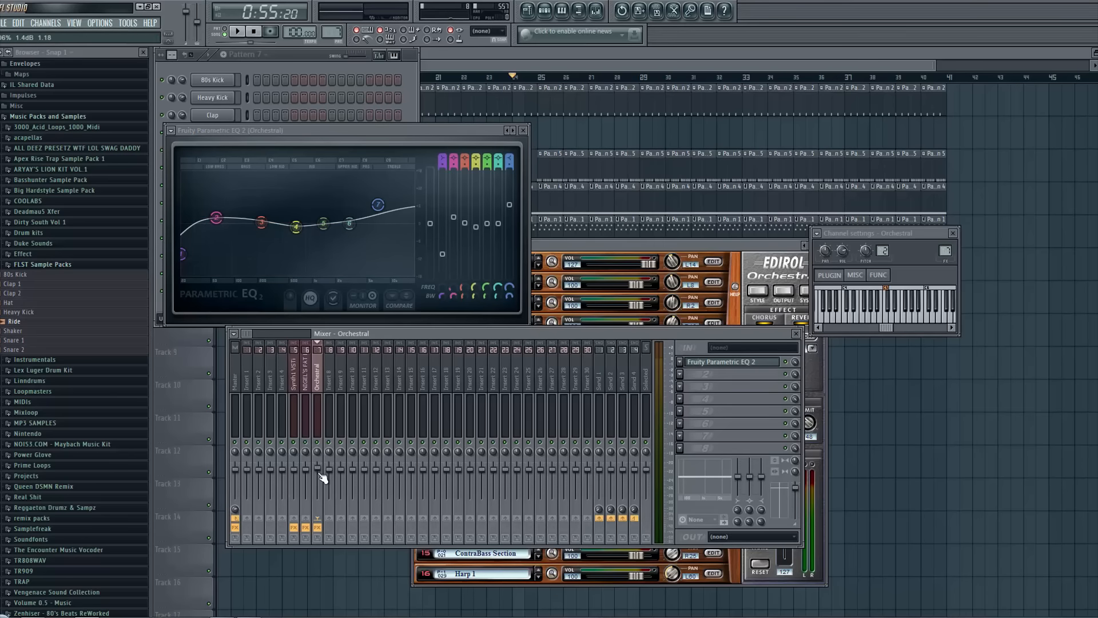
# Play the song from bar 24 and examine the Orchestral track's Fruity Parametric EQ 2 during playback
pyautogui.press('F12')
pyautogui.press('space')
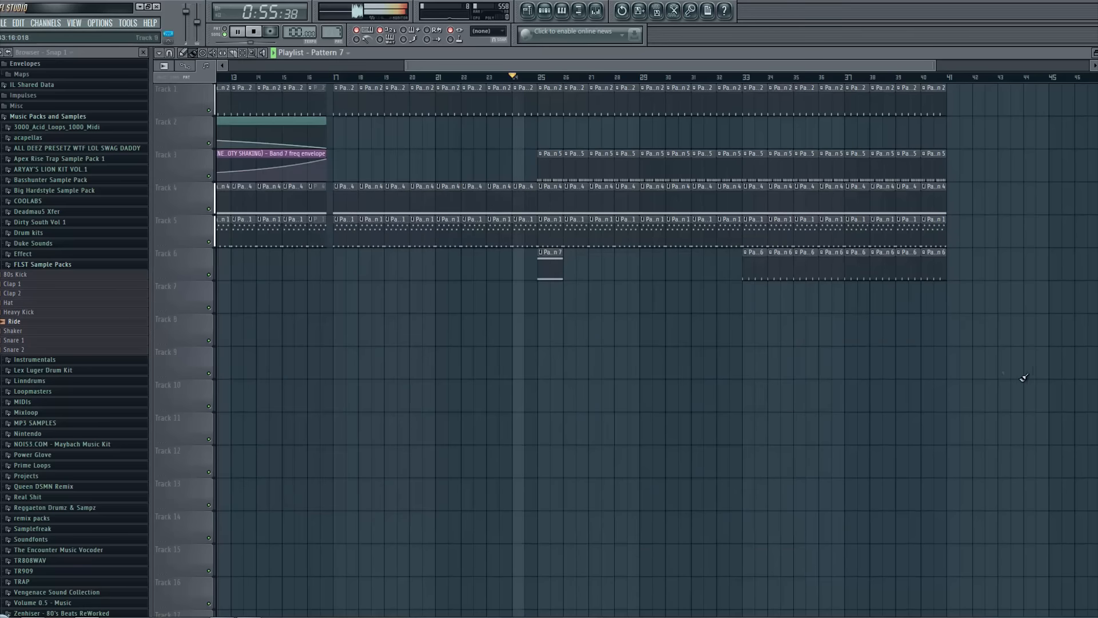
pyautogui.press('F9')
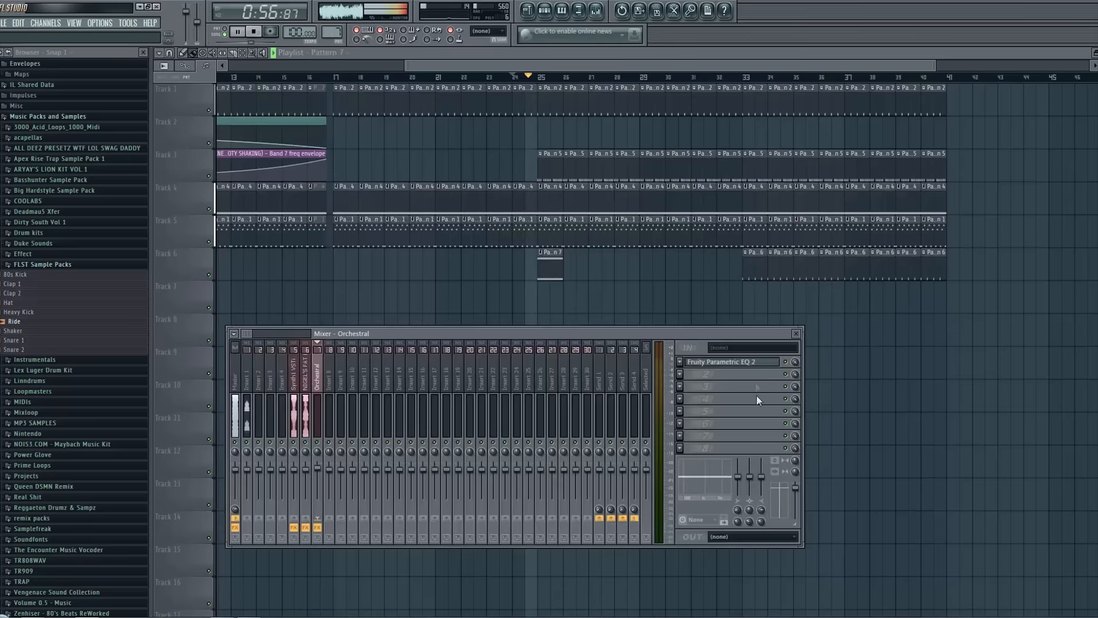
pyautogui.click(749, 362)
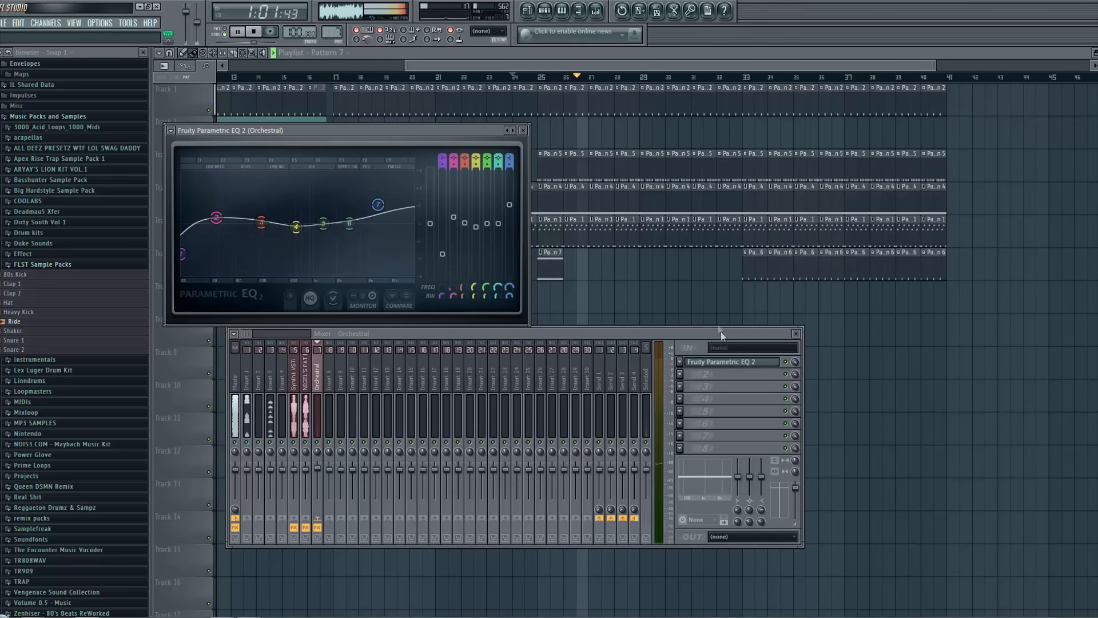
# Move the Pattern 7 clip down to Track 7, repeat it at bars 29, 33 and 37, and stop playback
pyautogui.press('F12')
pyautogui.moveTo(633, 293); pyautogui.dragTo(513, 269)
pyautogui.hotkey('shift', 'Down')
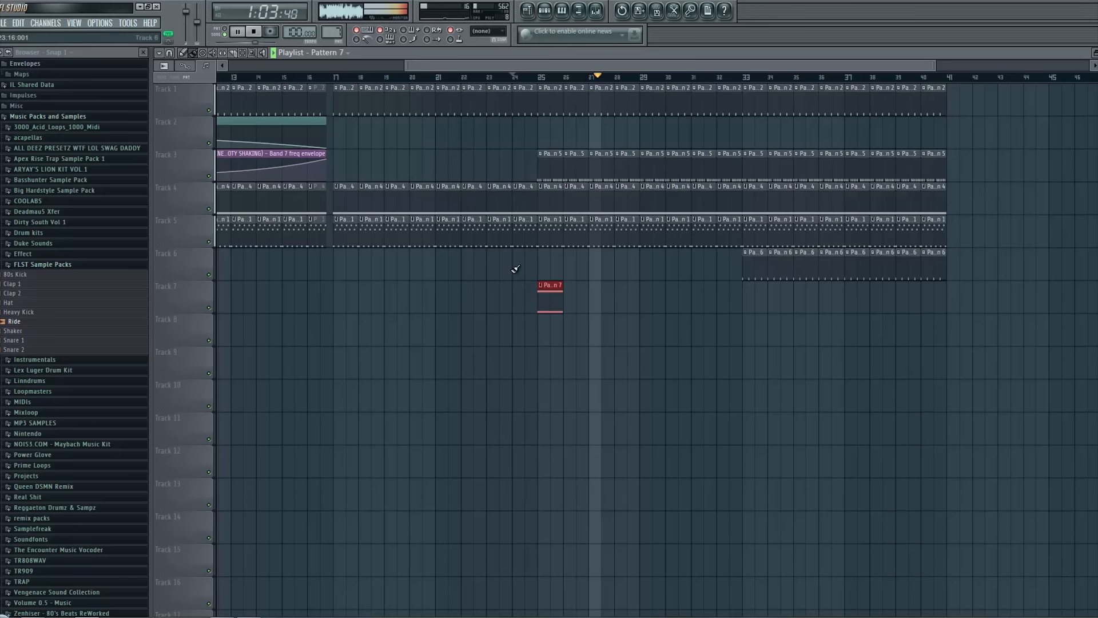
pyautogui.hotkey('ctrl', 'b')
pyautogui.hotkey('ctrl', 'b')
pyautogui.hotkey('ctrl', 'b')
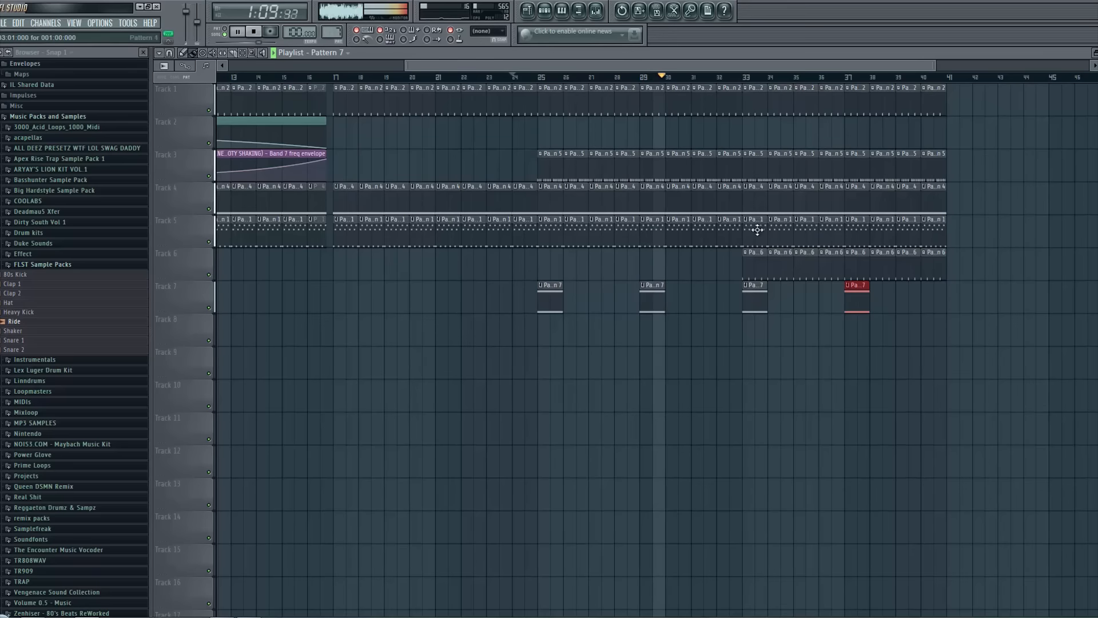
pyautogui.press('space')
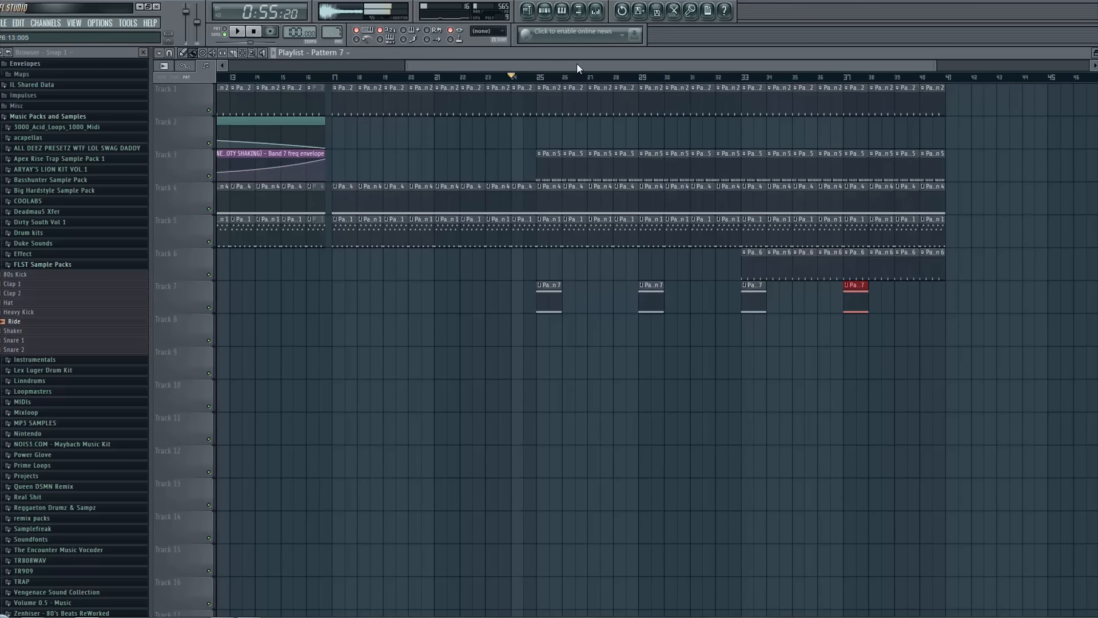
# Switch to Pattern 8 and replace the Clap channel's sample with Clap 2 from the FLST Sample Packs folder
pyautogui.moveTo(576, 63); pyautogui.dragTo(503, 78)
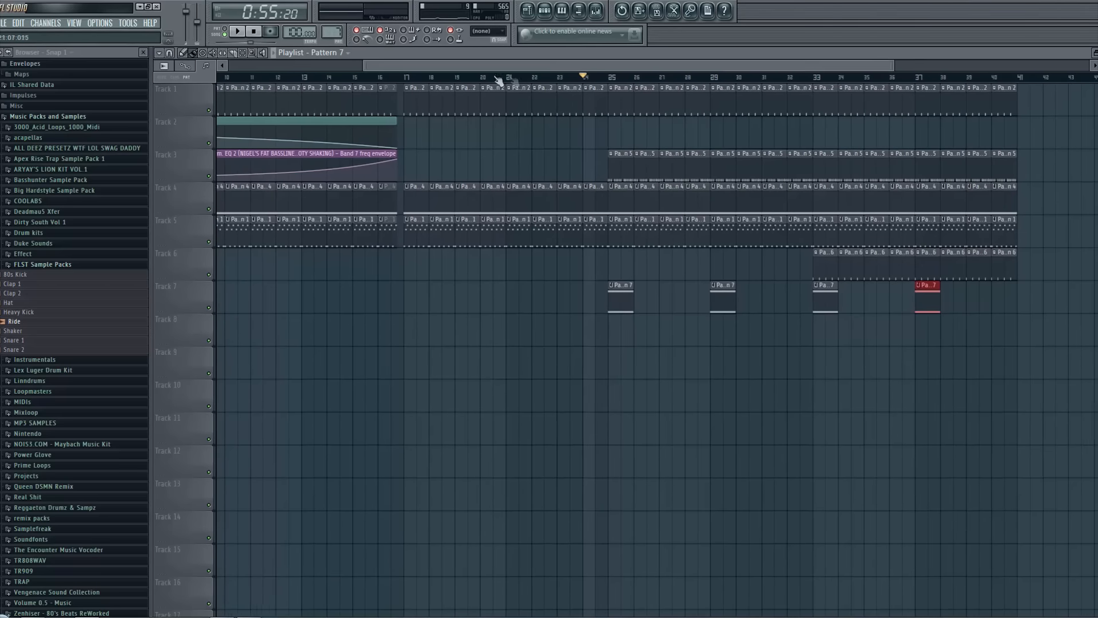
pyautogui.click(37, 292)
pyautogui.click(546, 14)
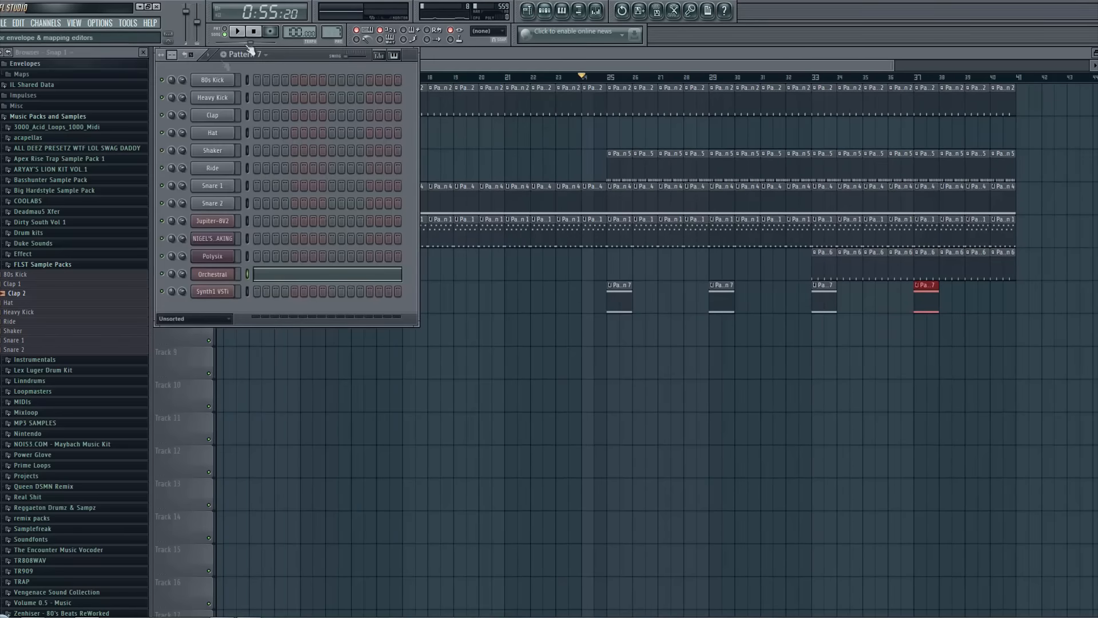
pyautogui.moveTo(326, 37); pyautogui.dragTo(325, 32)
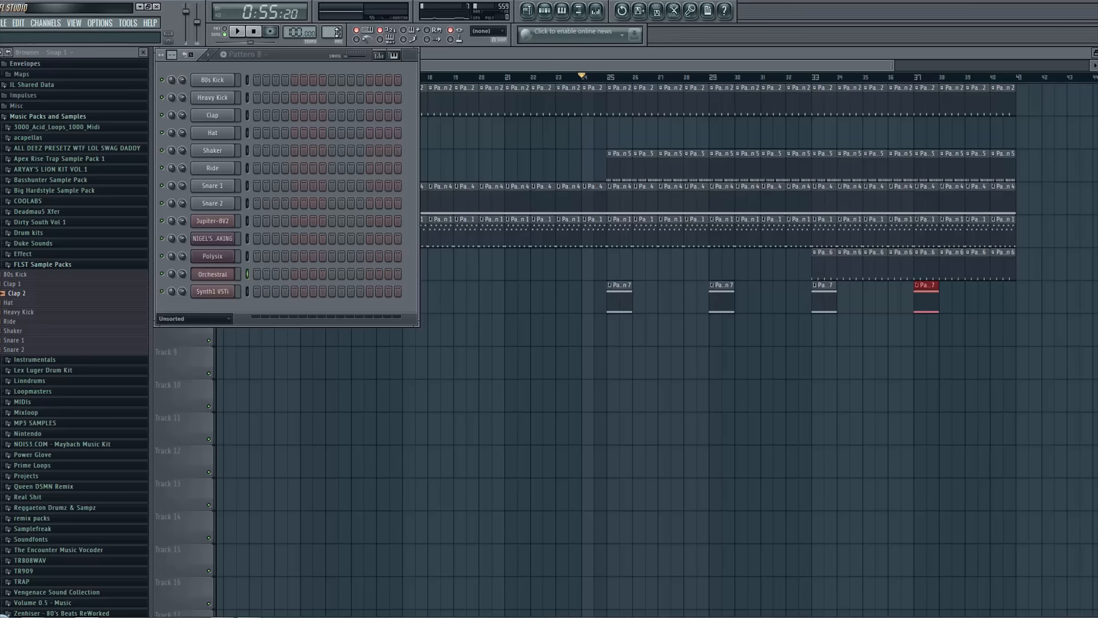
pyautogui.click(23, 297)
pyautogui.moveTo(24, 301); pyautogui.dragTo(218, 115)
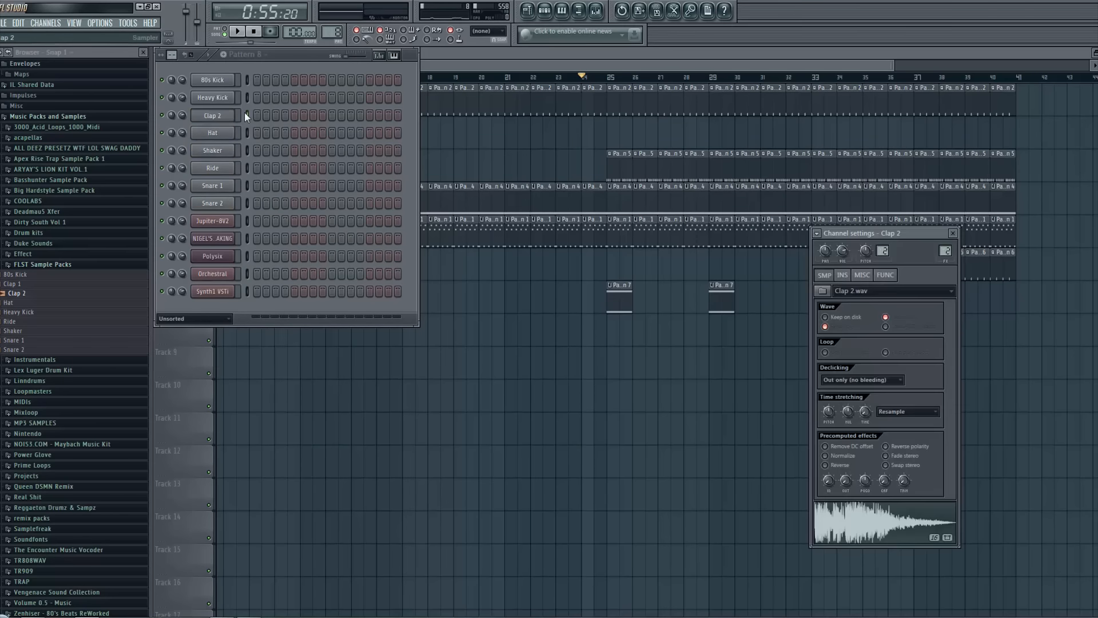
# Enter a Clap 2 rhythm starting on steps 4 and 5, place Pattern 8 at bar 24 on Track 2, and audition it
pyautogui.click(285, 115)
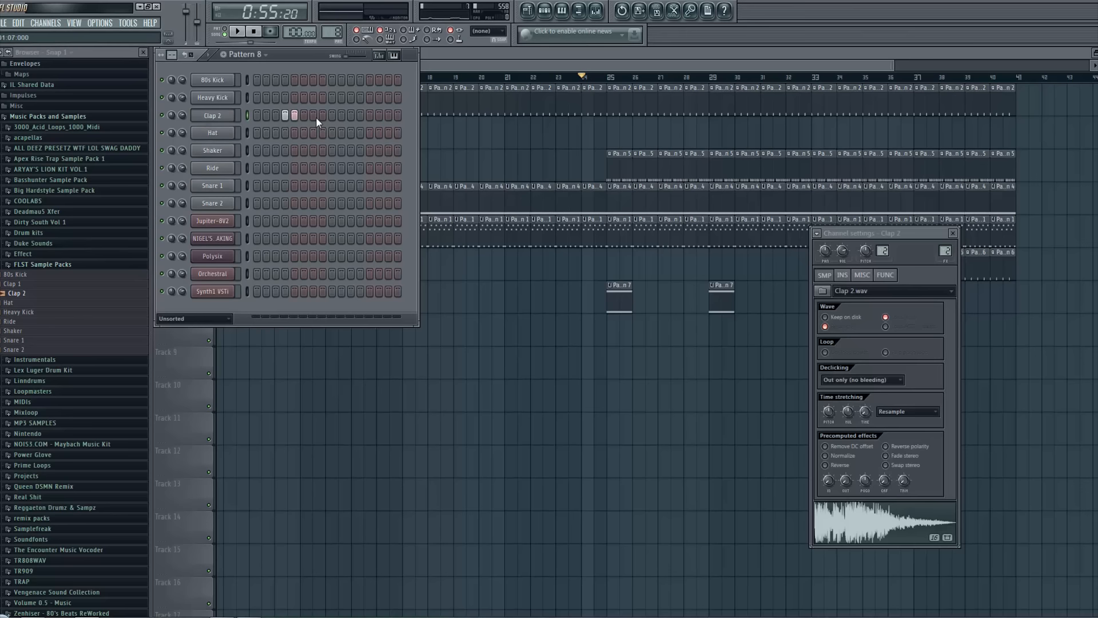
pyautogui.click(332, 116)
pyautogui.rightClick(527, 147)
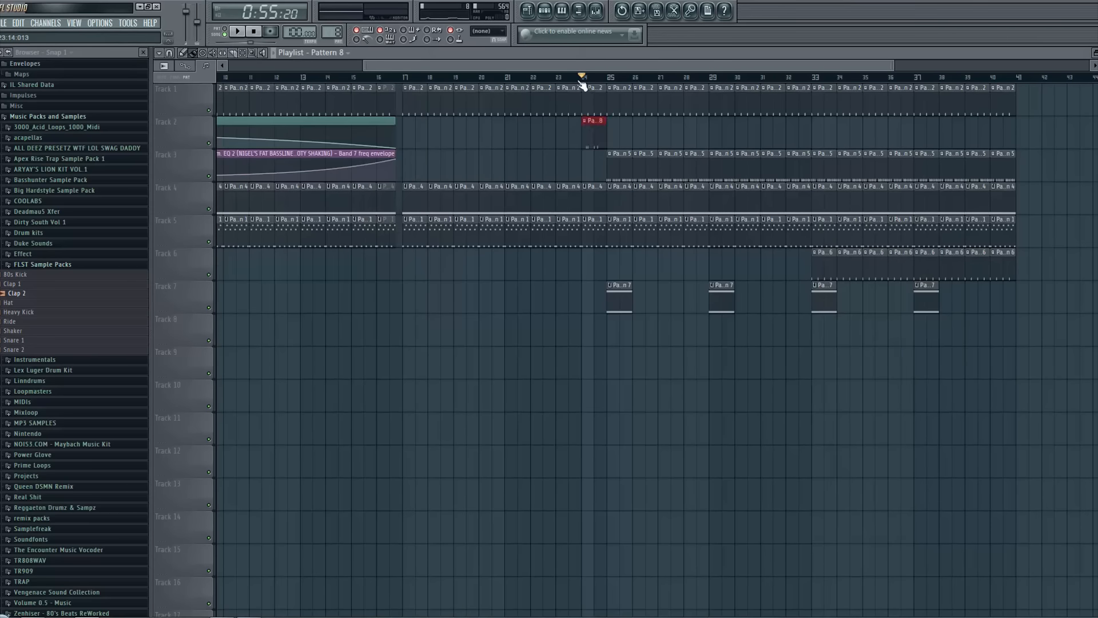
pyautogui.press('space')
pyautogui.press('space')
# Change the Clap 2 rhythm in Pattern 8 to hits on steps 12, 13 and 15 only, and audition it
pyautogui.press('F6')
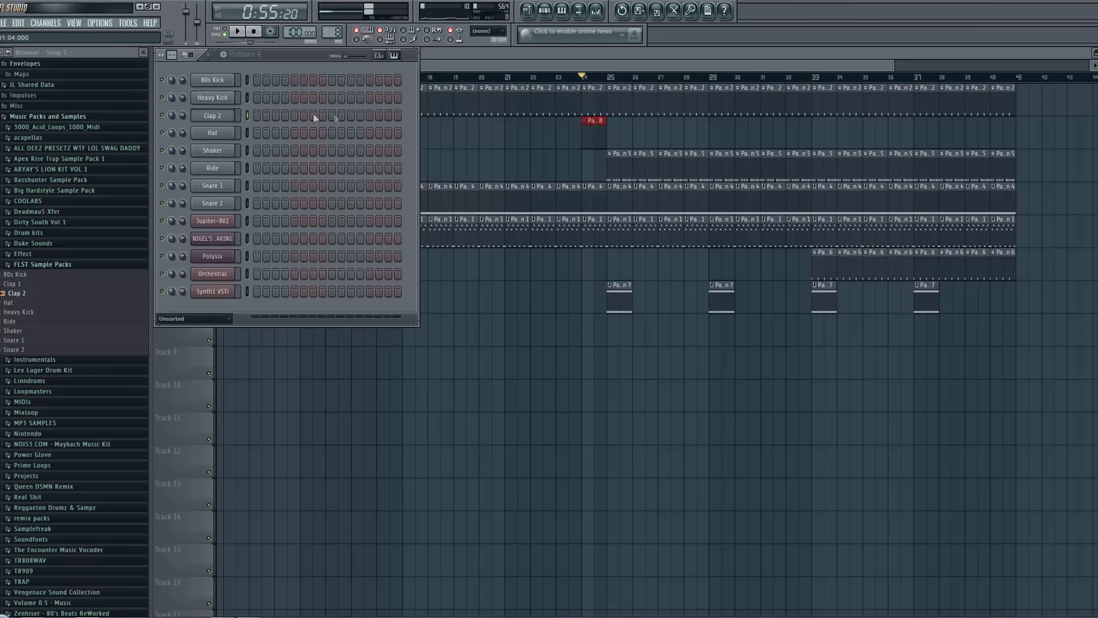
pyautogui.click(361, 115)
pyautogui.click(369, 115)
pyautogui.click(388, 115)
pyautogui.press('space')
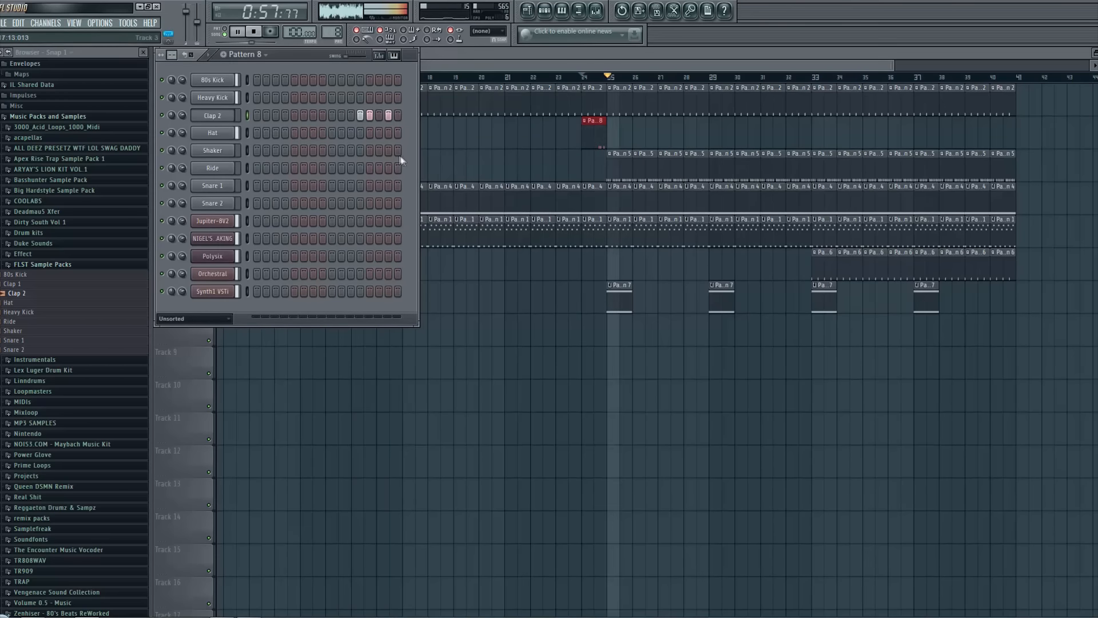
pyautogui.press('space')
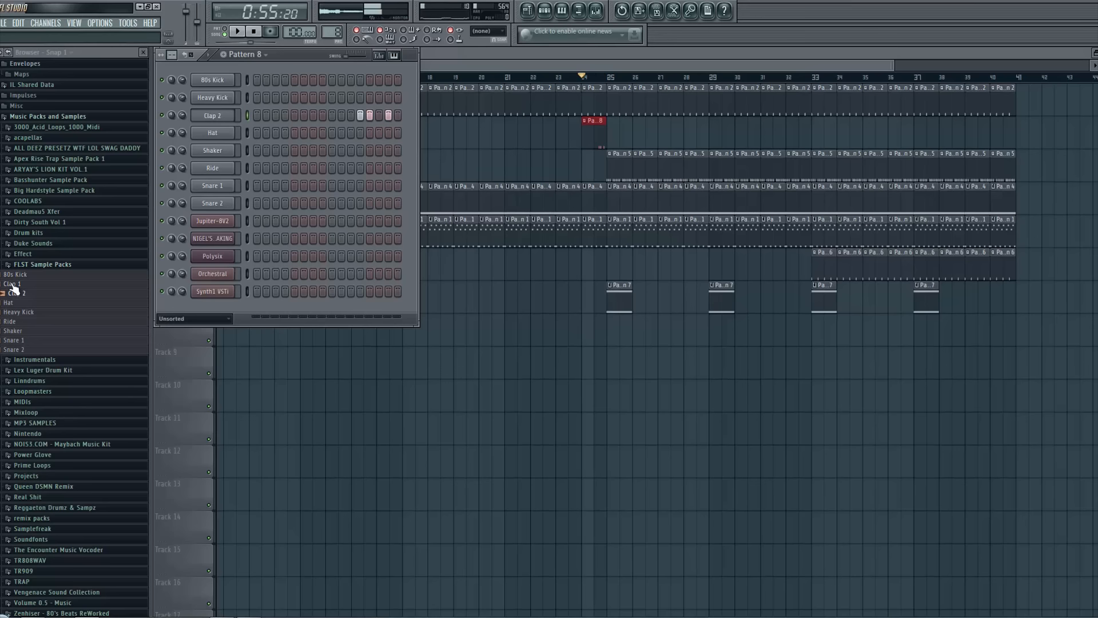
# Add Clap 1 as a new channel with a hit on step 15, route it to Clap 2's mixer track, and play the song
pyautogui.moveTo(26, 291); pyautogui.dragTo(217, 109)
pyautogui.click(388, 115)
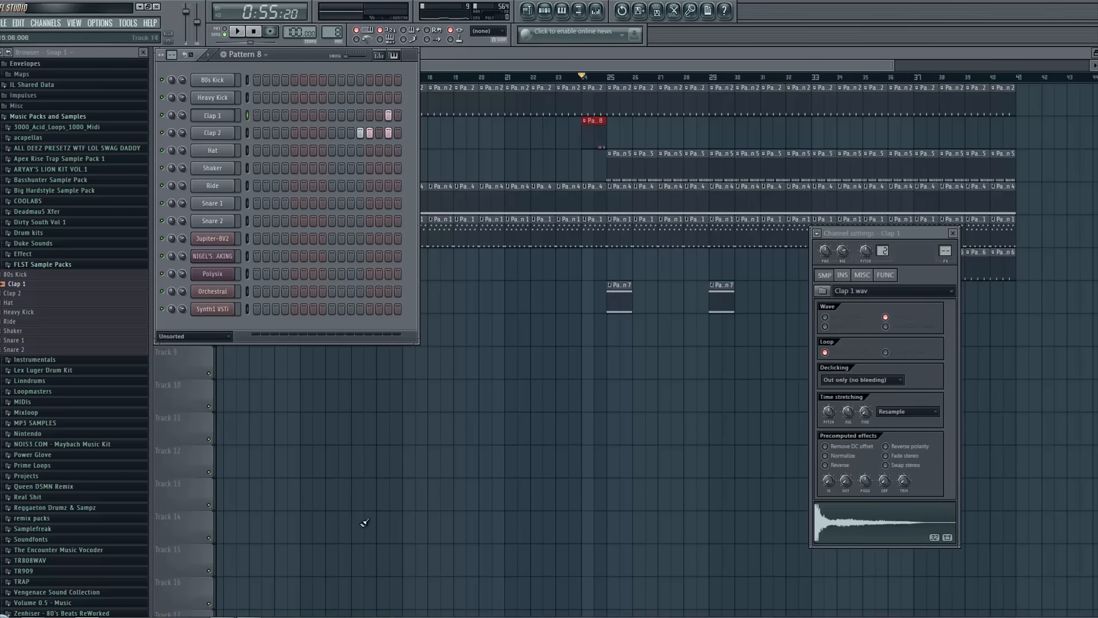
pyautogui.click(224, 136)
pyautogui.click(210, 116)
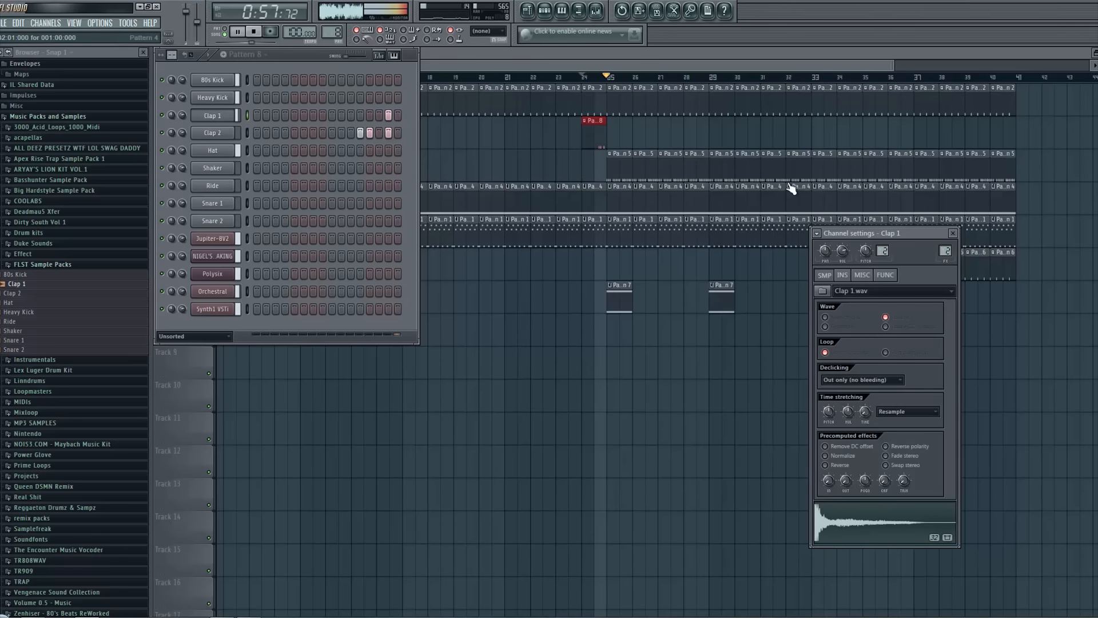
pyautogui.rightClick(809, 138)
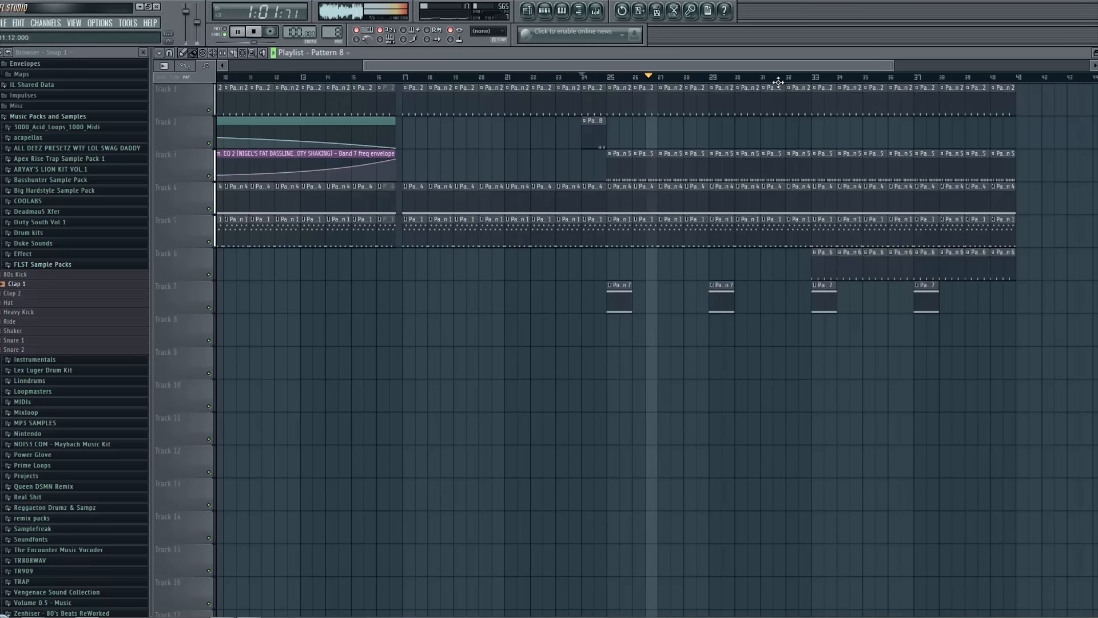
pyautogui.moveTo(886, 66); pyautogui.dragTo(893, 64)
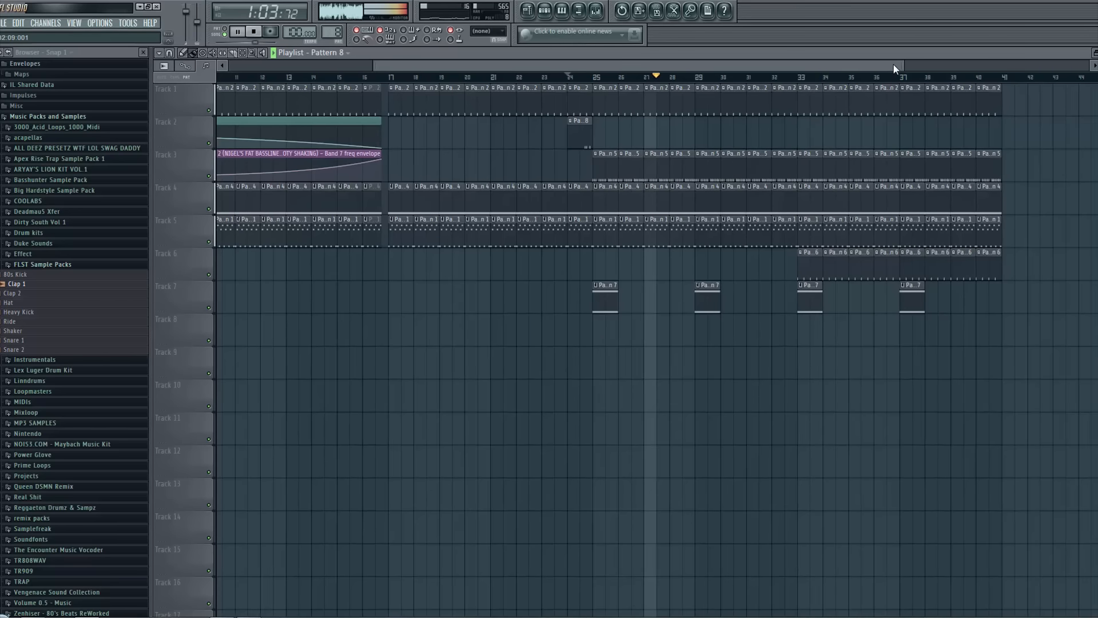
# Stop playback, open Pattern 1's Synth1 VSTi notes in the piano roll, and switch to pattern mode
pyautogui.press('space')
pyautogui.click(387, 78)
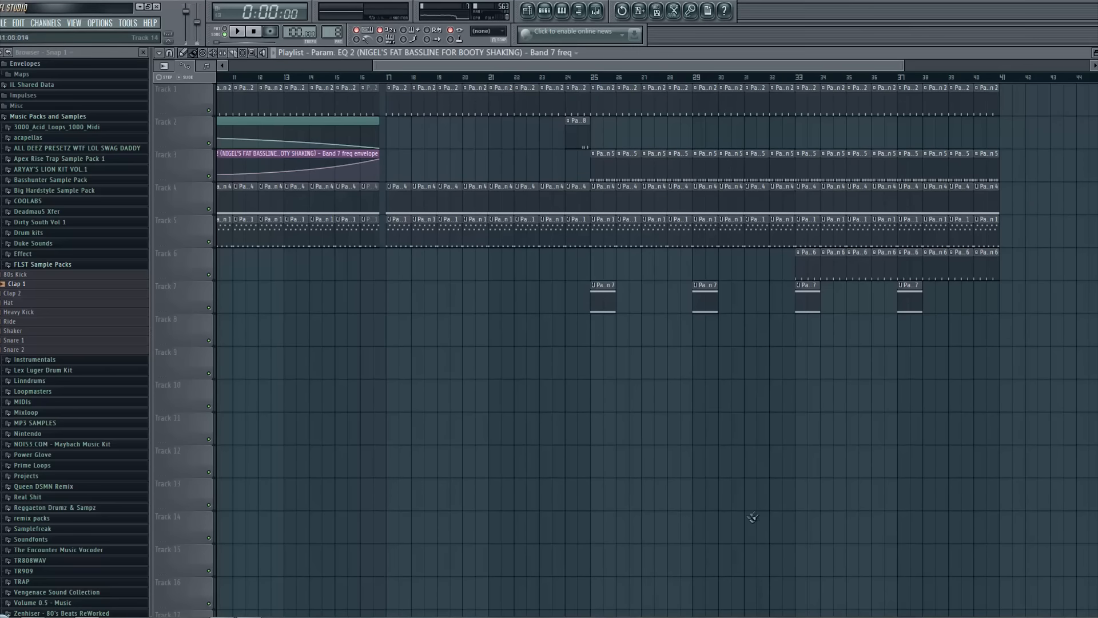
pyautogui.moveTo(462, 64); pyautogui.dragTo(366, 74)
pyautogui.doubleClick(378, 233)
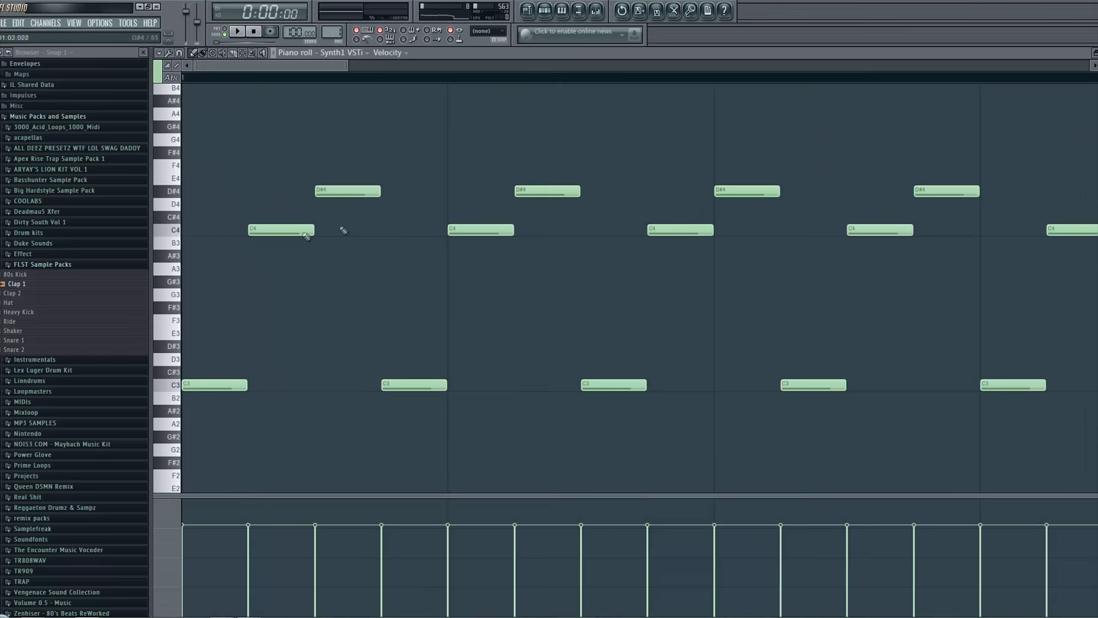
pyautogui.moveTo(347, 69); pyautogui.dragTo(534, 122)
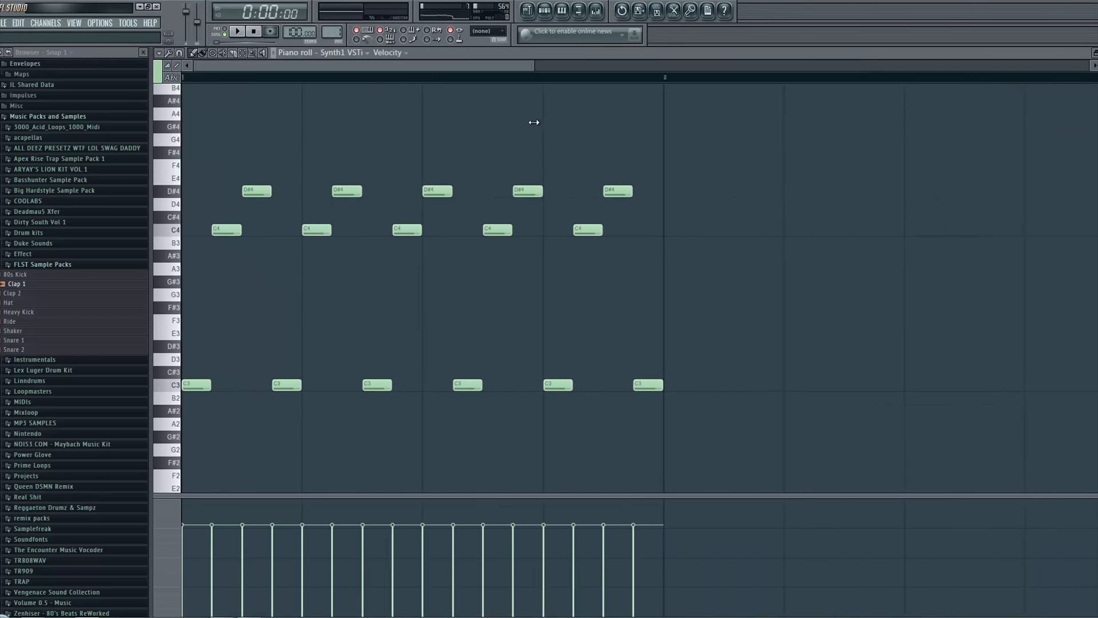
pyautogui.click(237, 31)
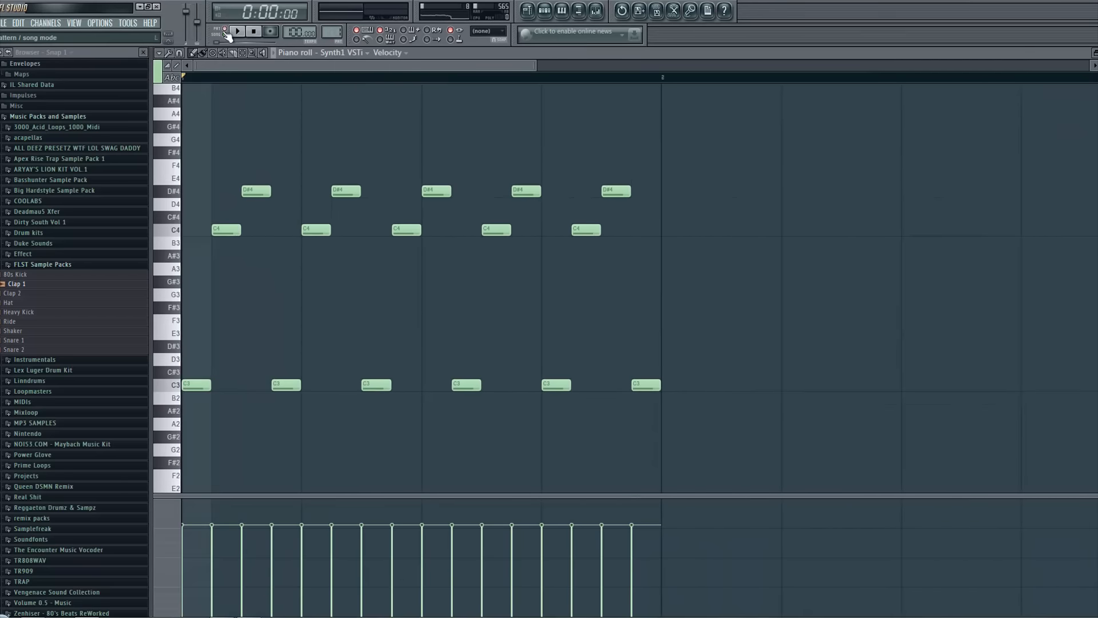
# Audition Pattern 1 on its own and examine its complete Synth1 VSTi melody in the piano roll
pyautogui.click(545, 10)
pyautogui.click(527, 11)
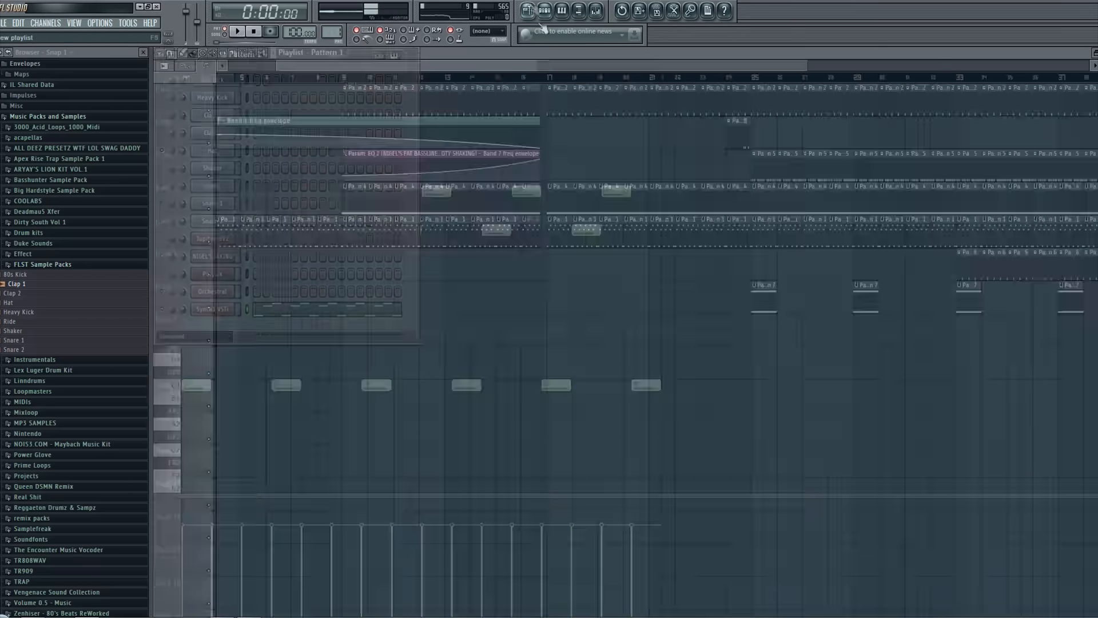
pyautogui.click(548, 77)
pyautogui.click(545, 12)
pyautogui.press('space')
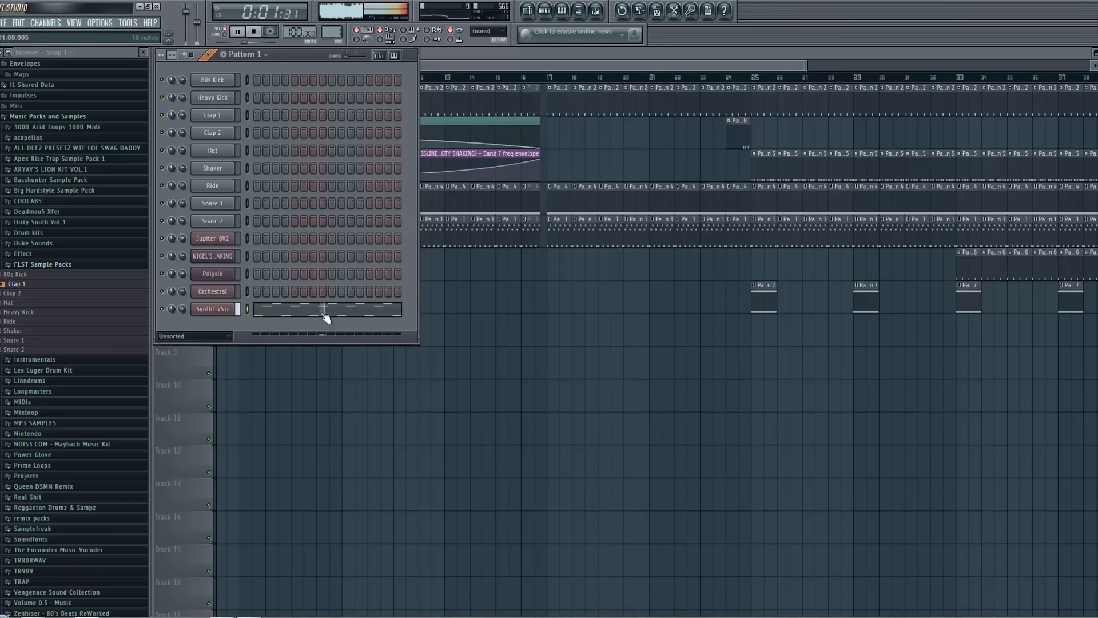
pyautogui.click(324, 314)
pyautogui.press('space')
pyautogui.moveTo(348, 66); pyautogui.dragTo(799, 321)
pyautogui.moveTo(406, 275); pyautogui.dragTo(593, 297)
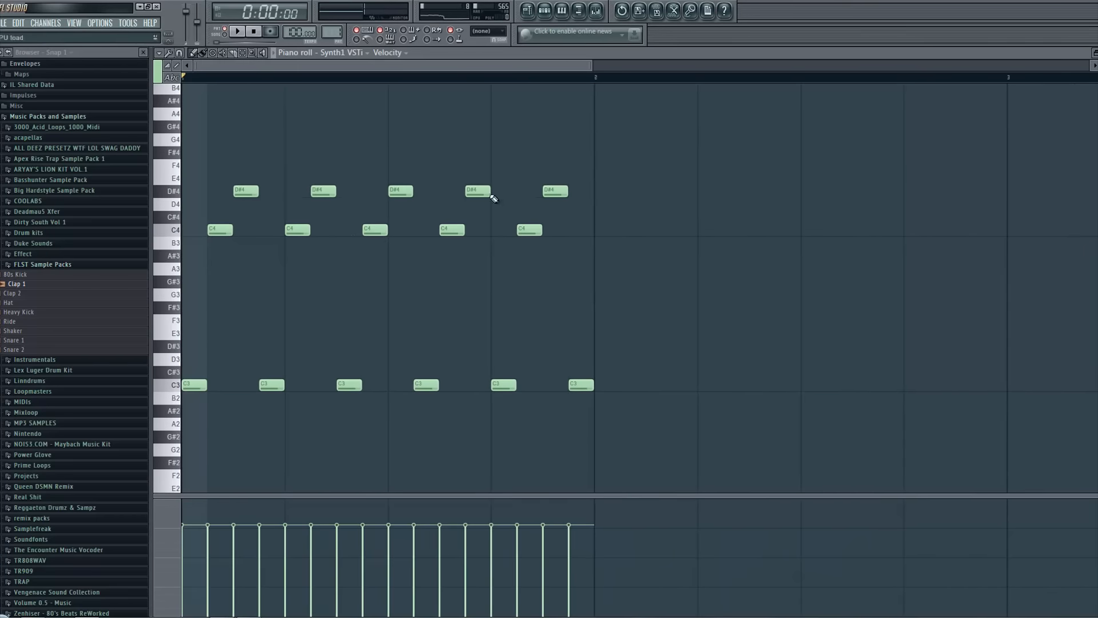
# Copy Pattern 1's Synth1 VSTi notes into the empty Pattern 9 and open them in the piano roll
pyautogui.click(547, 11)
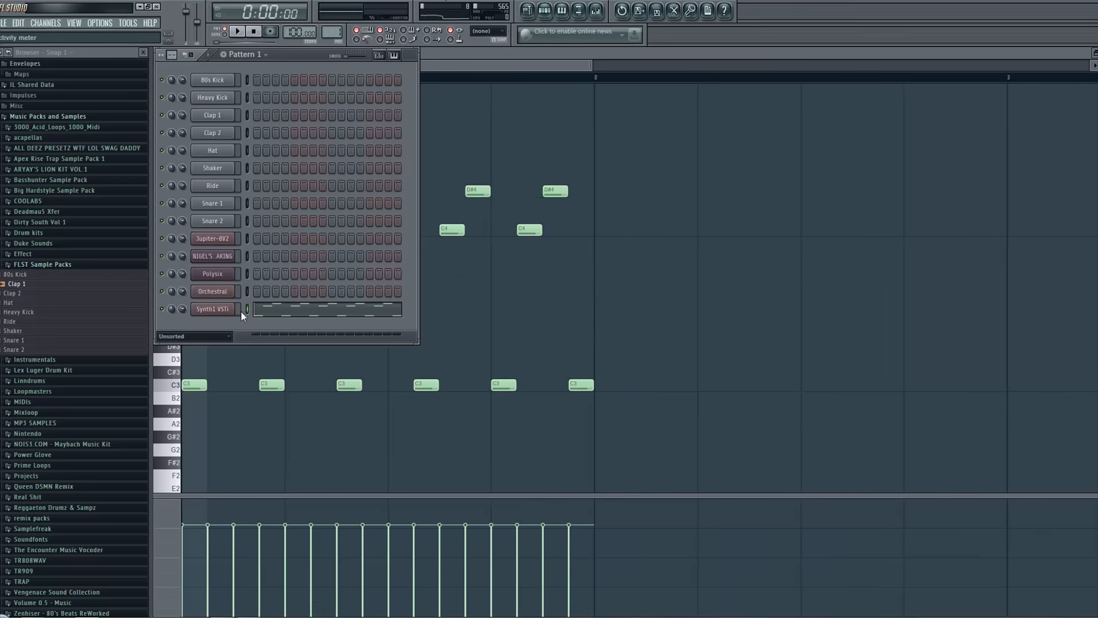
pyautogui.scroll(7, 329, 33)
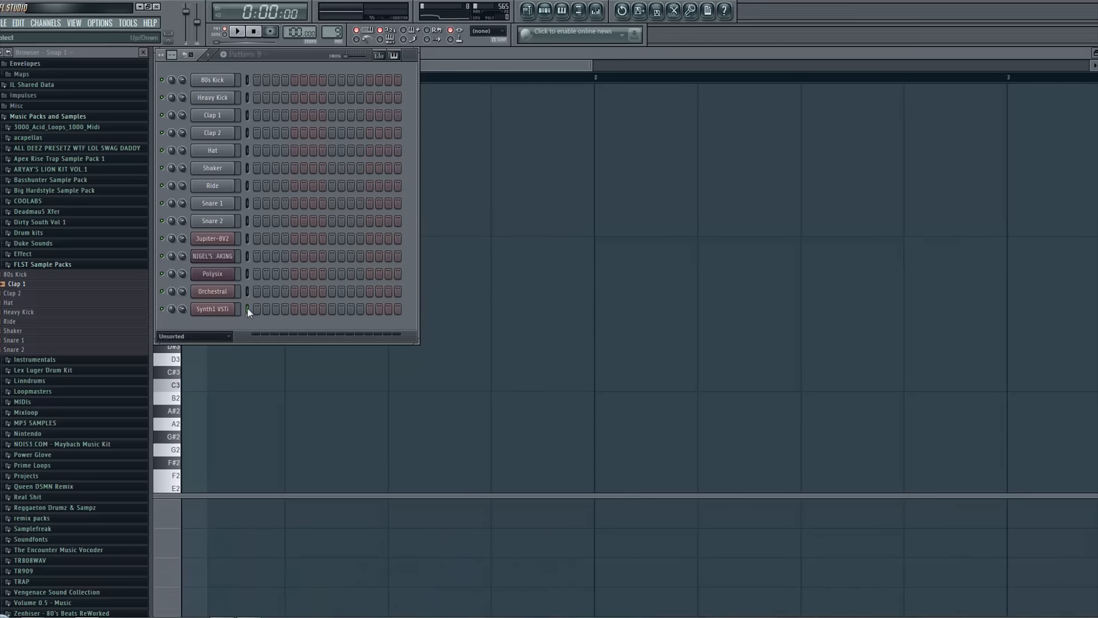
pyautogui.hotkey('ctrl', 'v')
pyautogui.click(692, 268)
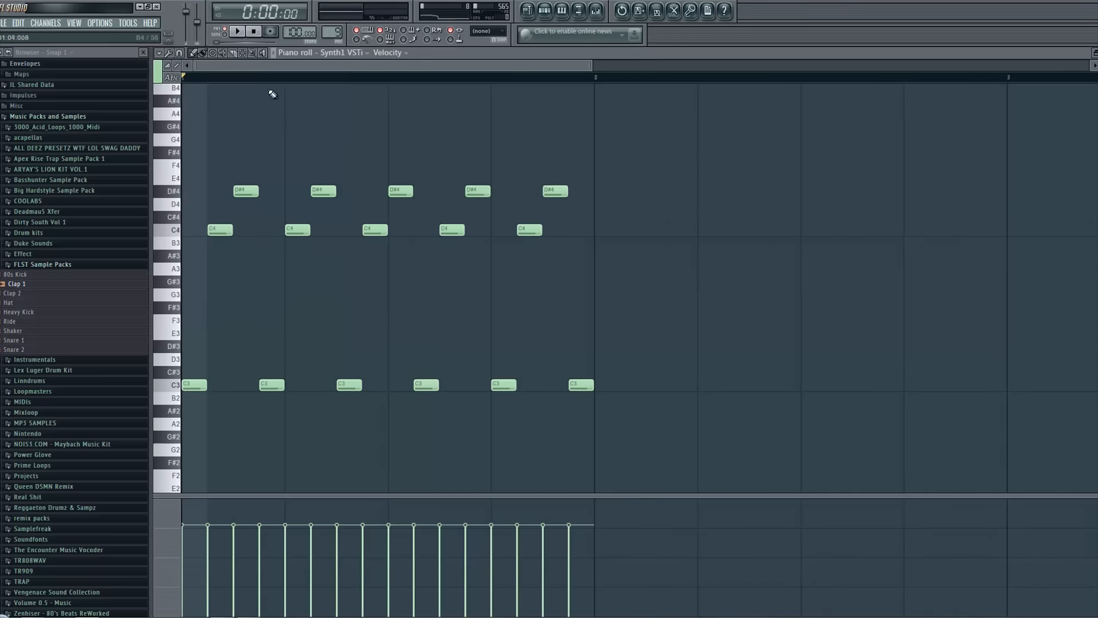
# Transpose all C4 and D#4 notes in Pattern 9 up one octave, leaving the C3 notes, and audition the melody
pyautogui.scroll(3, 561, 246)
pyautogui.moveTo(685, 250); pyautogui.dragTo(246, 469)
pyautogui.moveTo(609, 250); pyautogui.dragTo(183, 403)
pyautogui.scroll(-3, 477, 378)
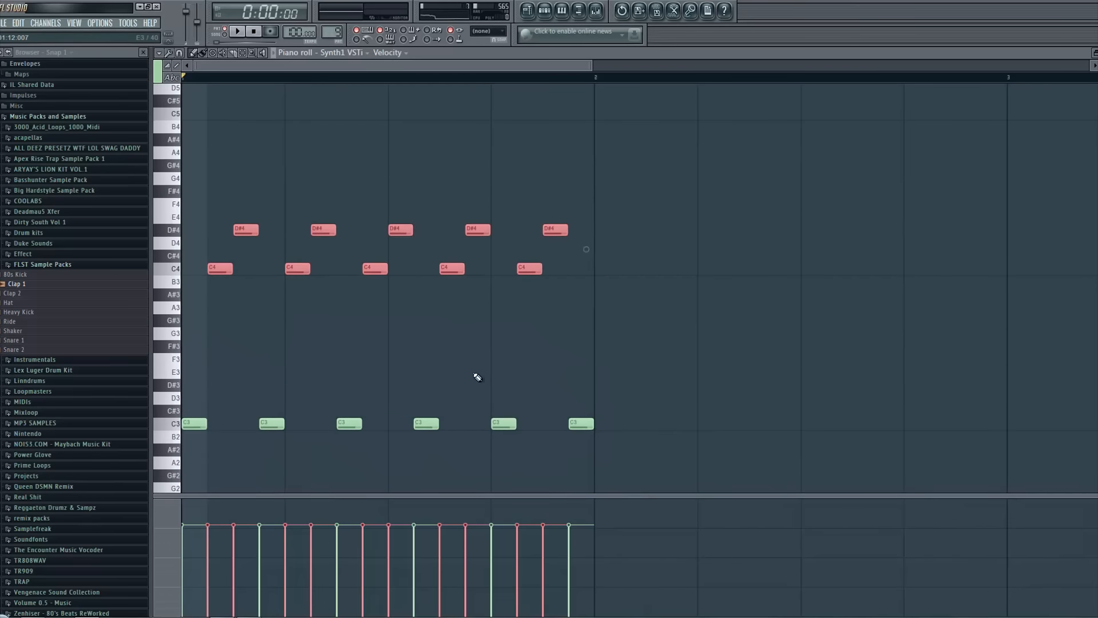
pyautogui.hotkey('ctrl', 'Up')
pyautogui.press('space')
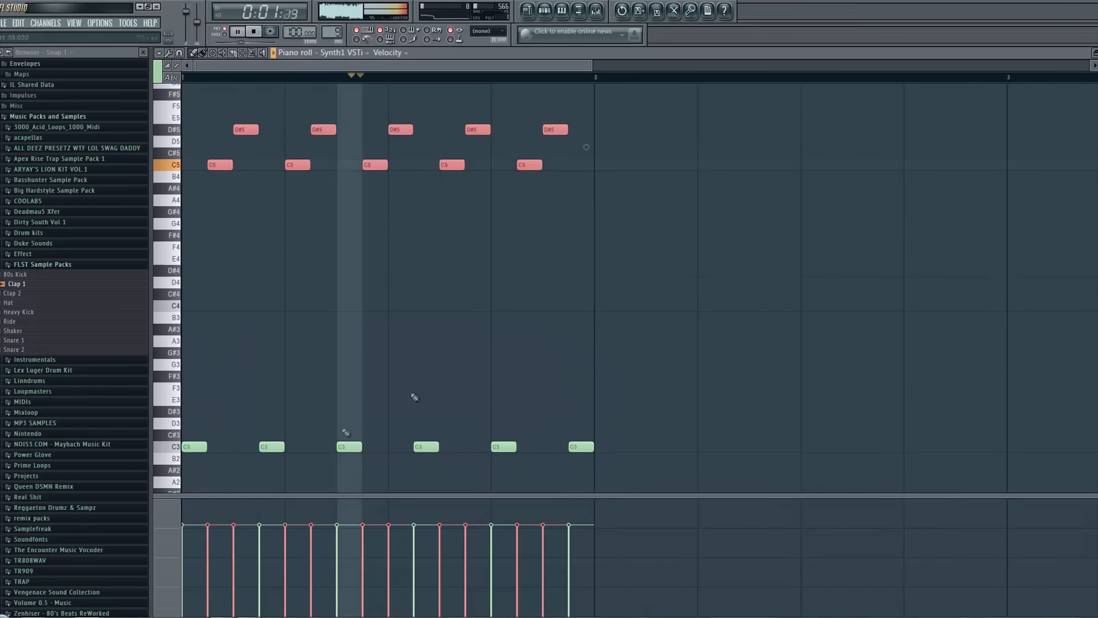
pyautogui.press('space')
# Raise the final C3 note in Pattern 9 to C4 and audition the melody
pyautogui.moveTo(581, 446); pyautogui.dragTo(581, 306)
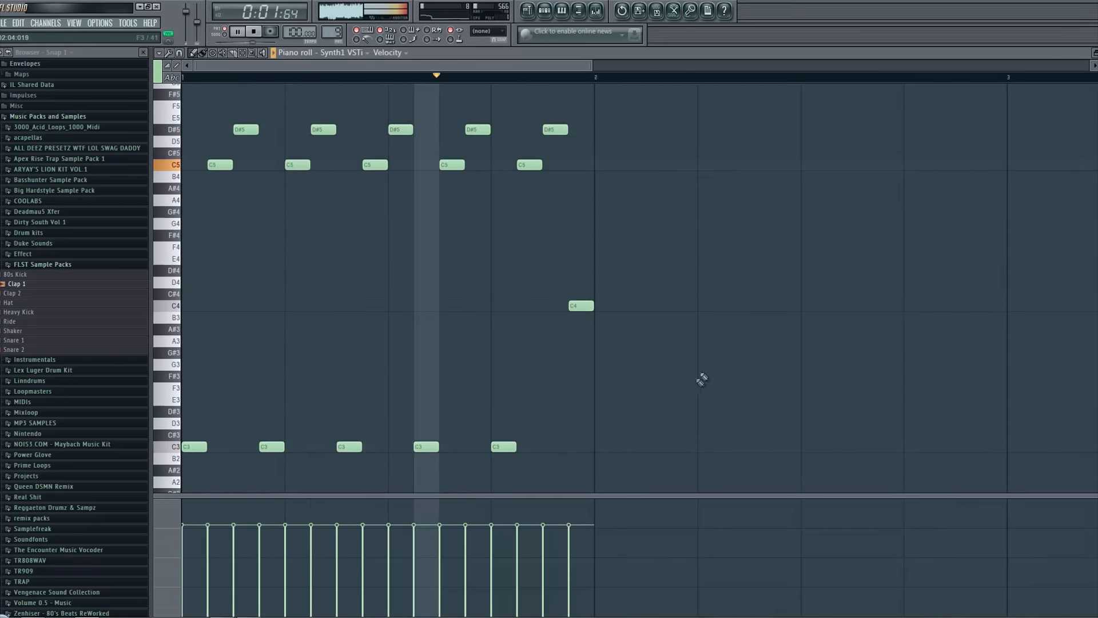
pyautogui.click(544, 10)
pyautogui.press('space')
# Replace the Pattern 1 clips in bars 17 to 24 on Track 5 with Pattern 9 while playing from bar 13
pyautogui.click(527, 10)
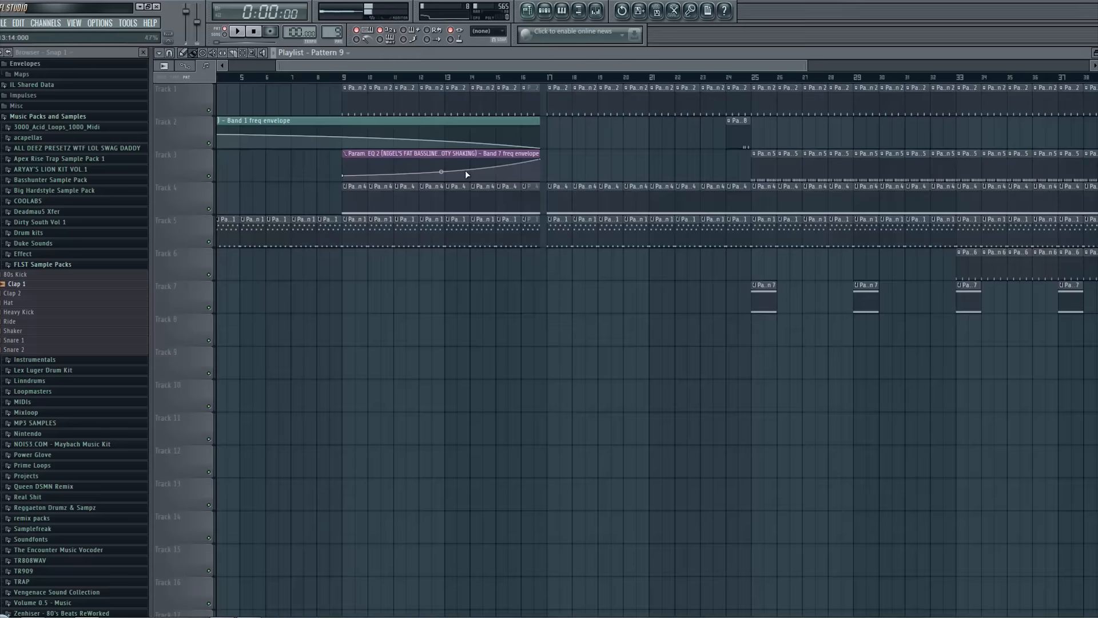
pyautogui.moveTo(320, 78); pyautogui.dragTo(445, 87)
pyautogui.press('space')
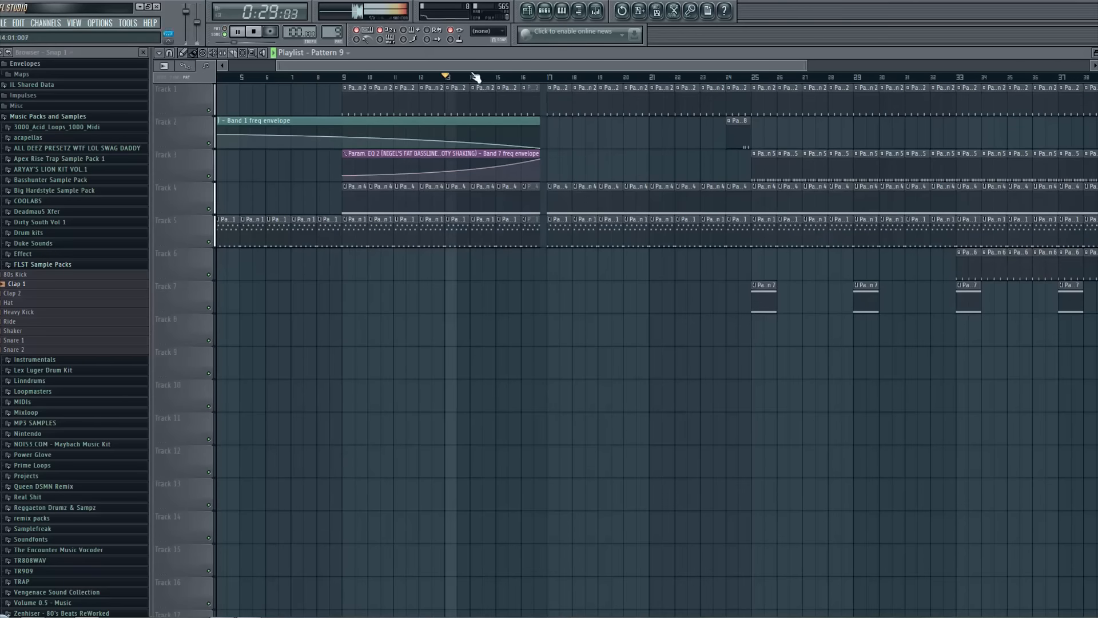
pyautogui.hscroll(3, 504, 78)
pyautogui.rightClick(495, 233)
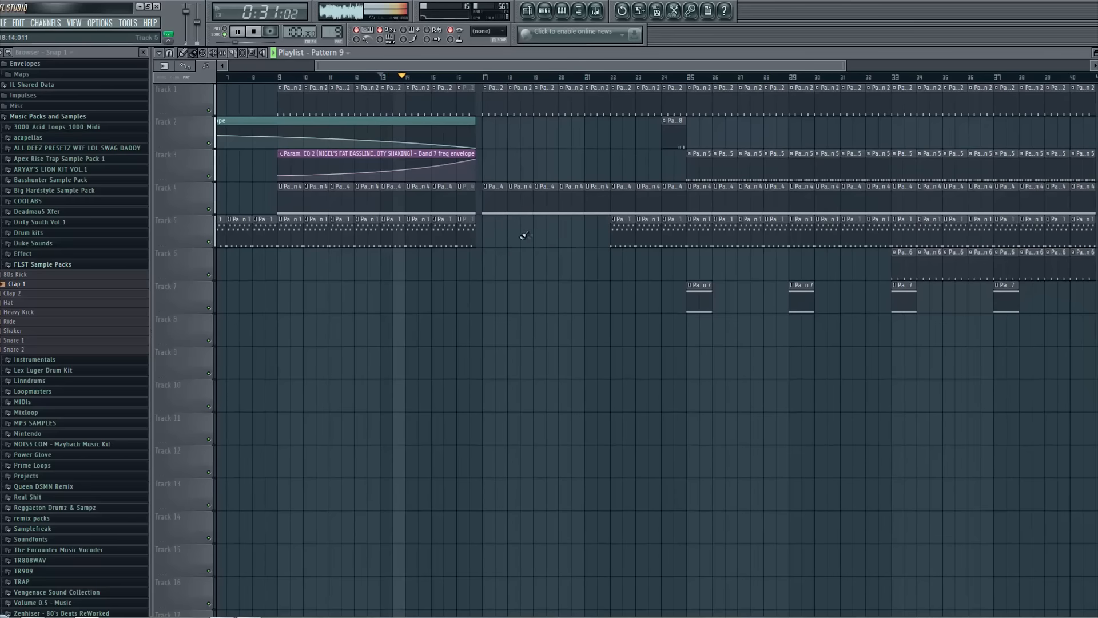
pyautogui.moveTo(482, 234)
pyautogui.mouseDown()
pyautogui.moveTo(577, 235)
pyautogui.moveTo(588, 246)
pyautogui.mouseUp()
pyautogui.keyDown('ctrl'); pyautogui.click(566, 312); pyautogui.keyUp('ctrl')
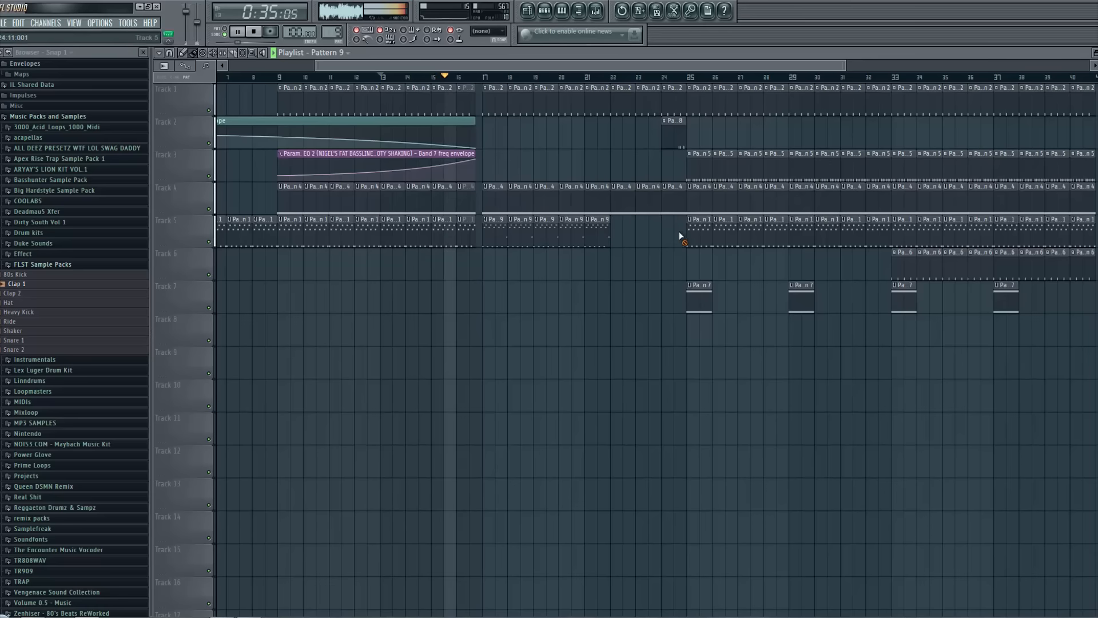
pyautogui.moveTo(615, 234); pyautogui.dragTo(669, 237)
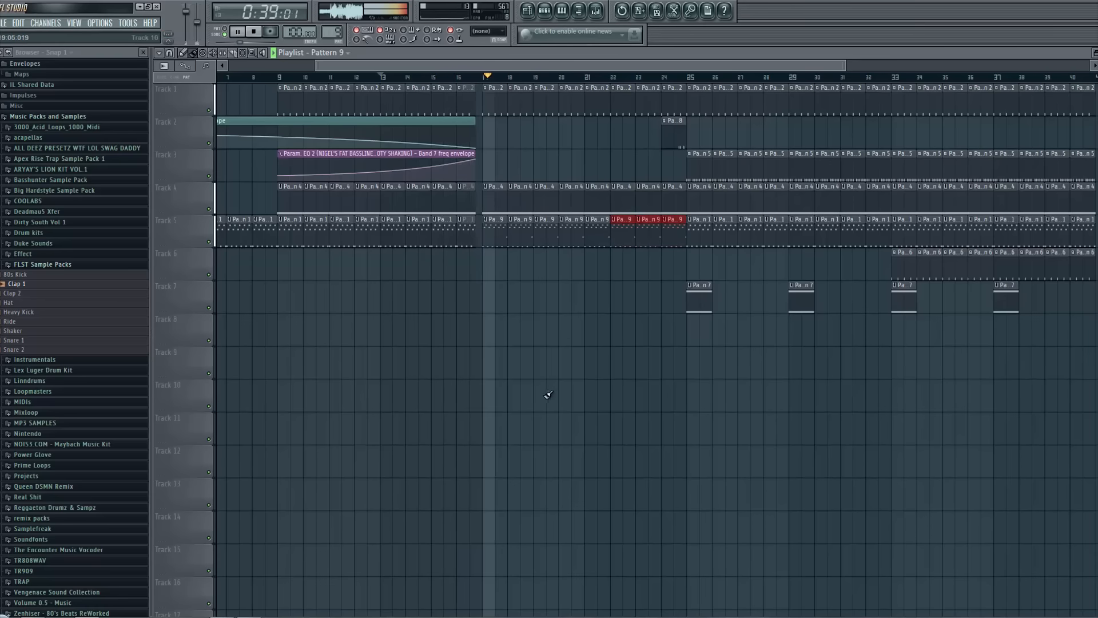
# Put Pattern 1 back in bars 17 to 24 on Track 5, keeping three Pattern 9 clips on Track 9
pyautogui.moveTo(334, 64); pyautogui.dragTo(461, 230)
pyautogui.press('space')
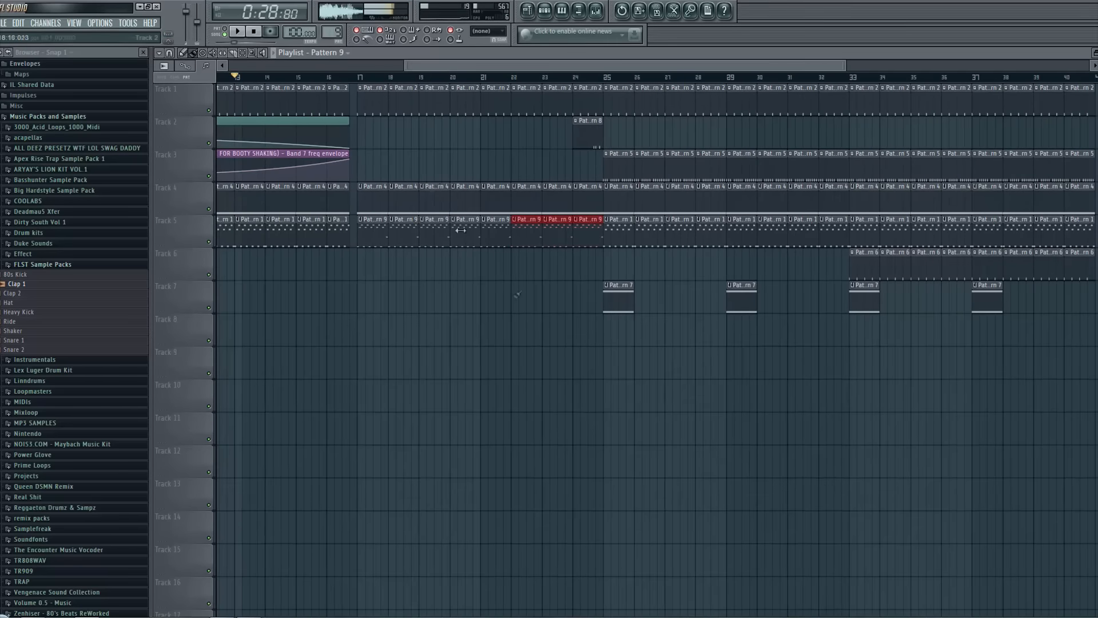
pyautogui.moveTo(575, 228); pyautogui.dragTo(361, 236)
pyautogui.moveTo(949, 356); pyautogui.dragTo(877, 335)
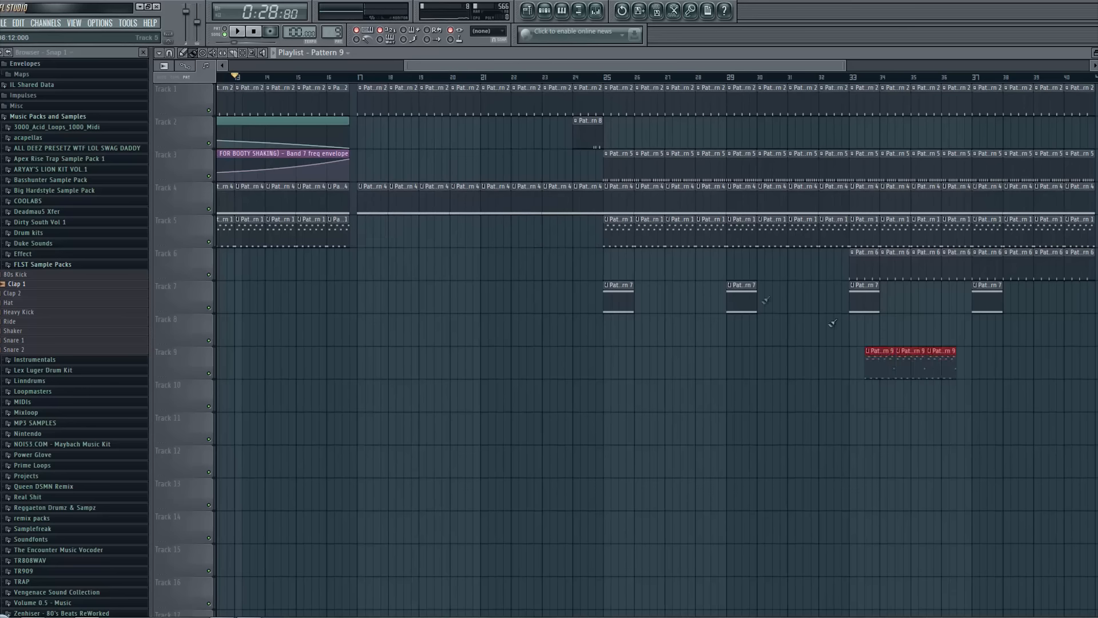
pyautogui.click(644, 234)
pyautogui.moveTo(592, 230); pyautogui.dragTo(365, 243)
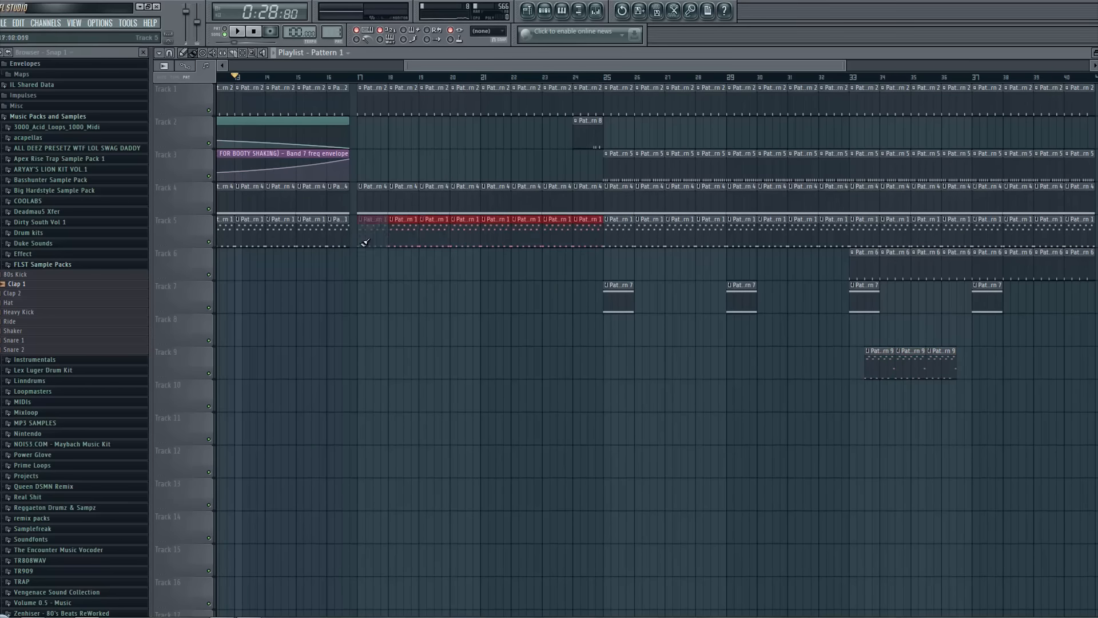
# Play the song from bar 17 to check the restored Pattern 1 section
pyautogui.click(360, 77)
pyautogui.press('space')
pyautogui.moveTo(471, 66); pyautogui.dragTo(540, 130)
pyautogui.press('space')
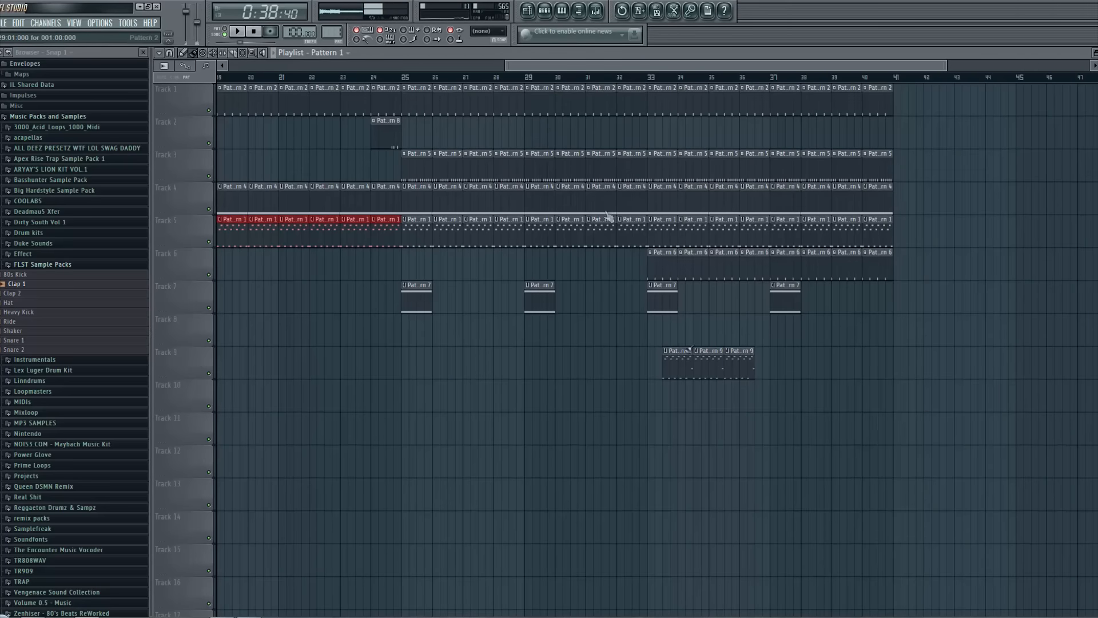
# Replace the Pattern 1 clips in bars 33 to 40 on Track 5 with eight Pattern 9 clips
pyautogui.moveTo(698, 371)
pyautogui.mouseDown()
pyautogui.moveTo(689, 374)
pyautogui.moveTo(870, 371)
pyautogui.mouseUp()
pyautogui.moveTo(902, 236); pyautogui.dragTo(667, 241)
pyautogui.moveTo(975, 371); pyautogui.dragTo(656, 388)
pyautogui.moveTo(909, 369); pyautogui.dragTo(682, 373)
pyautogui.moveTo(749, 364); pyautogui.dragTo(890, 361)
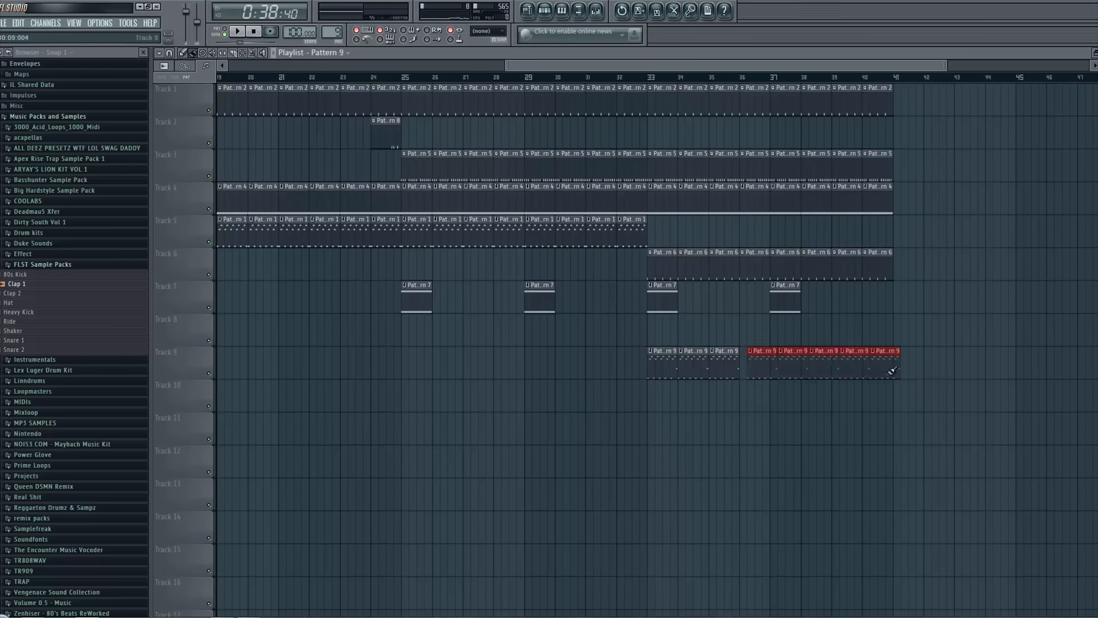
pyautogui.moveTo(961, 372)
pyautogui.mouseDown()
pyautogui.moveTo(507, 386)
pyautogui.moveTo(528, 376)
pyautogui.mouseUp()
pyautogui.hotkey('shift', 'Up')
pyautogui.hotkey('shift', 'Up')
pyautogui.hotkey('shift', 'Up')
pyautogui.hotkey('shift', 'Up')
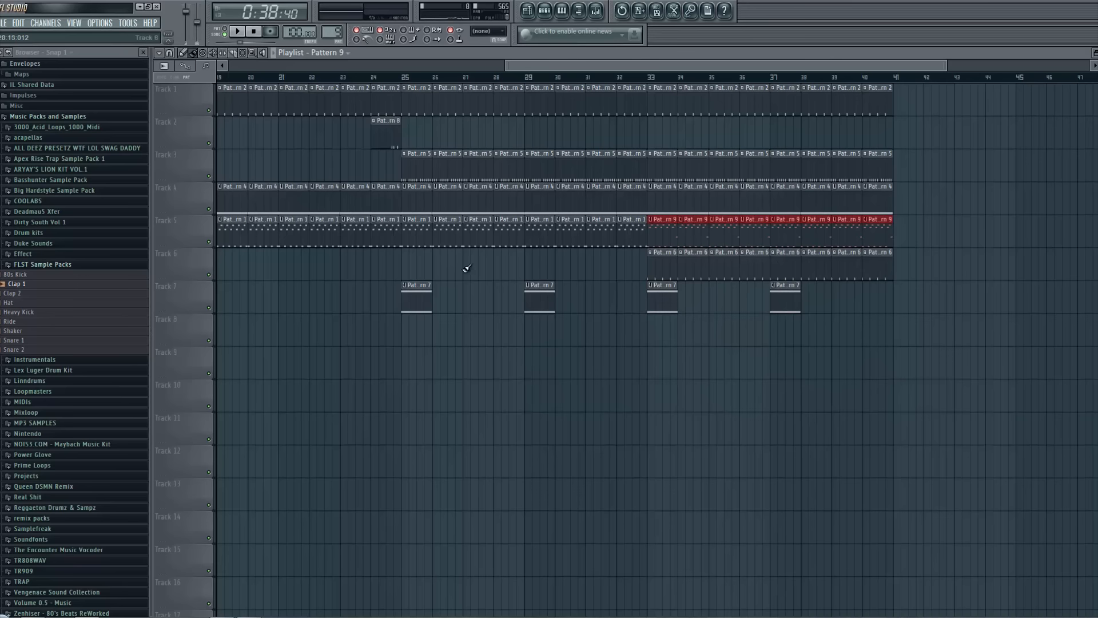
# Play the song from the middle of bar 31 to hear the change from Pattern 1 to Pattern 9
pyautogui.click(633, 78)
pyautogui.press('space')
pyautogui.click(602, 77)
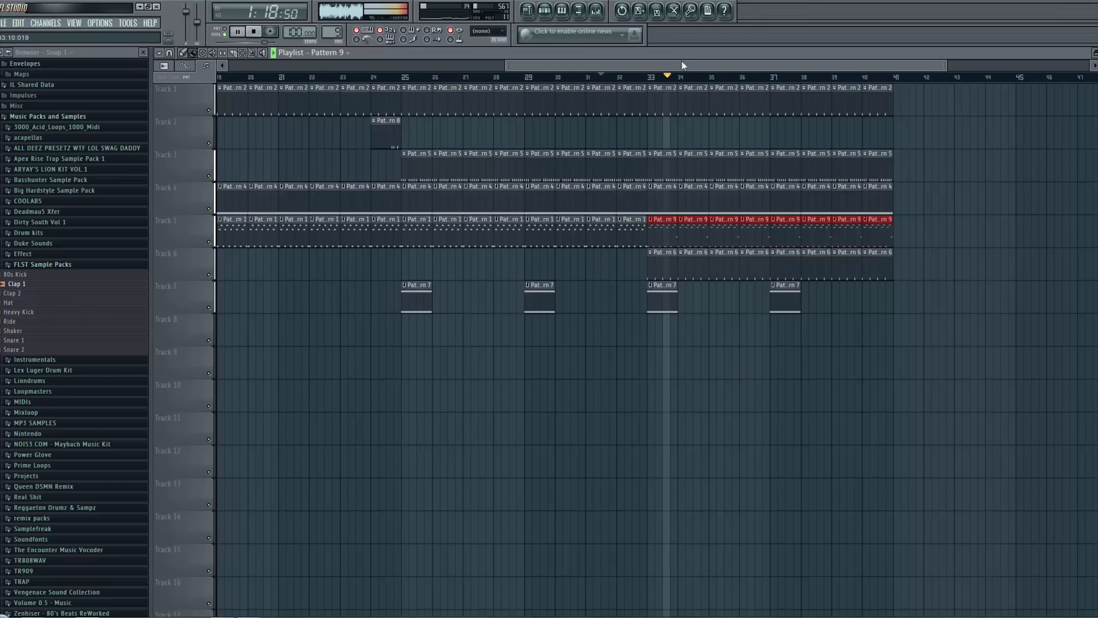
pyautogui.moveTo(689, 68); pyautogui.dragTo(732, 57)
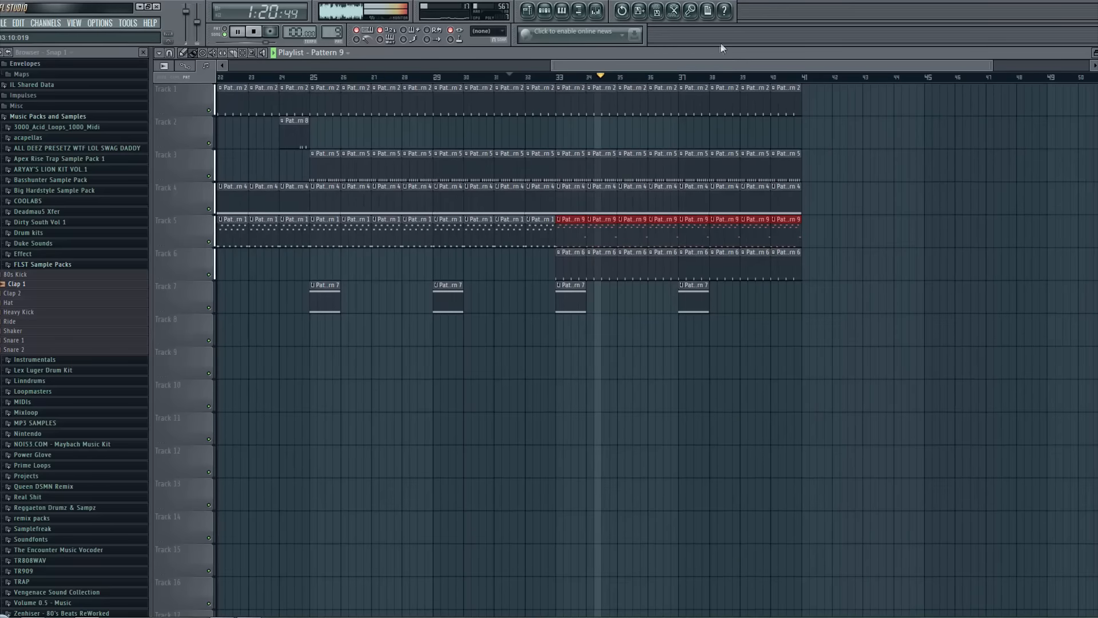
pyautogui.press('space')
# Shorten bar 32's Pattern 1 clip on Track 5 to 12 steps and fill the gap with Pattern 9's ending
pyautogui.click(533, 236)
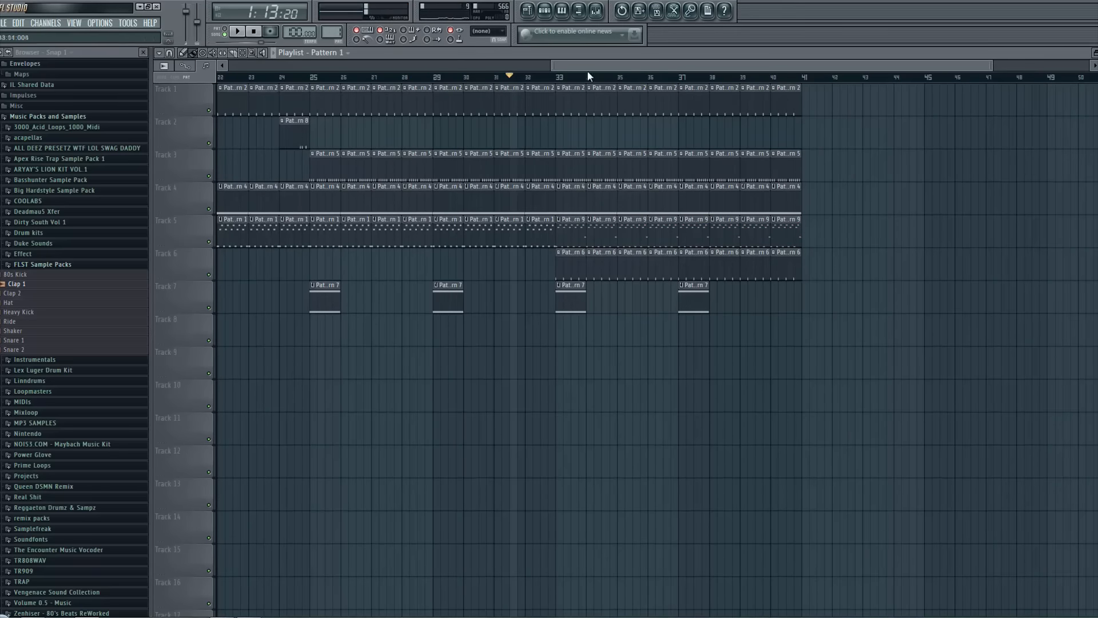
pyautogui.moveTo(554, 66); pyautogui.dragTo(736, 108)
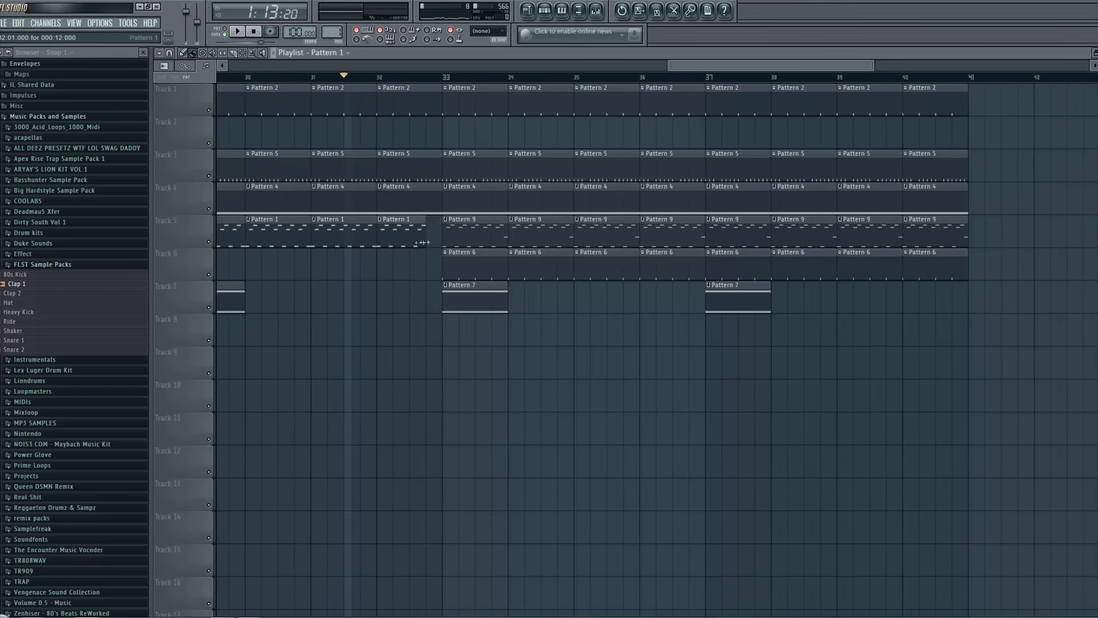
pyautogui.click(380, 295)
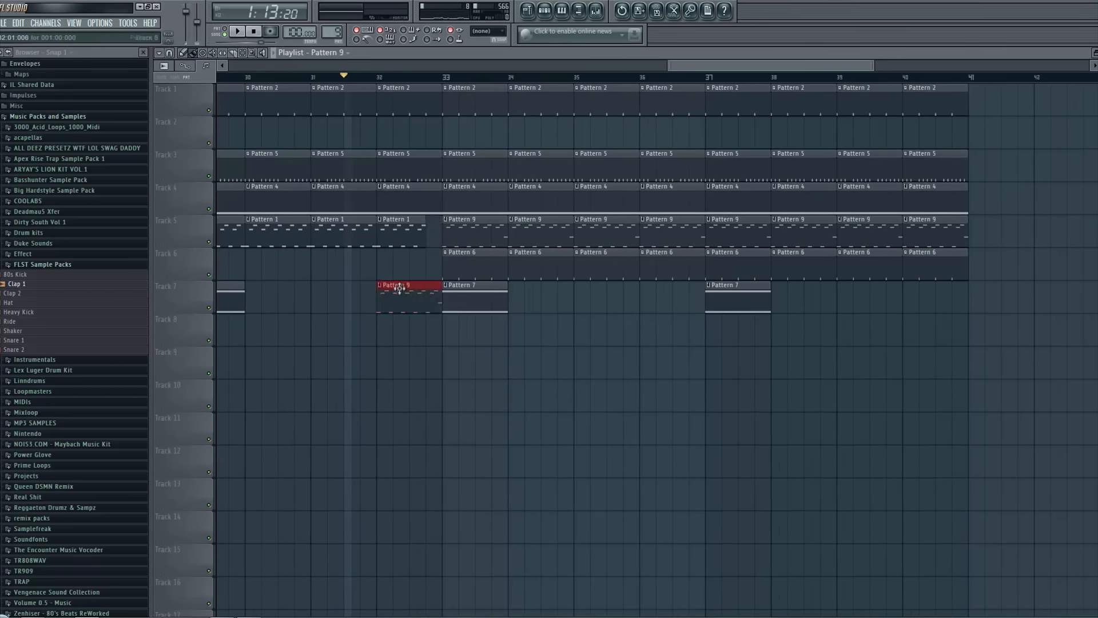
pyautogui.moveTo(379, 294); pyautogui.dragTo(416, 297)
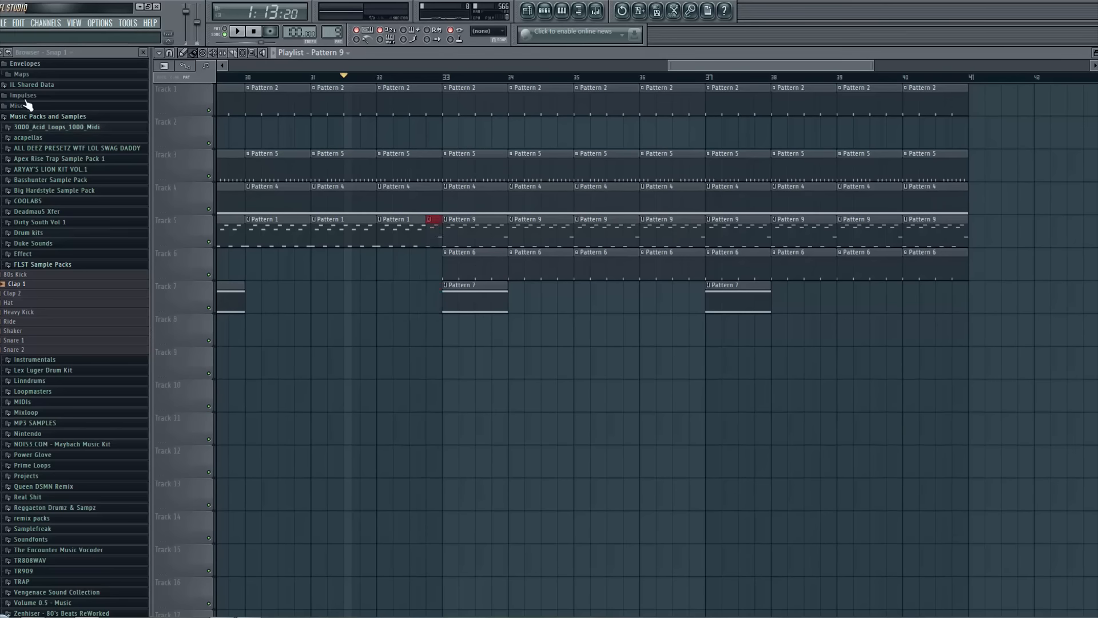
# Play the transition into bar 33 and open Pattern 9's Synth1 VSTi notes in the piano roll
pyautogui.press('space')
pyautogui.press('space')
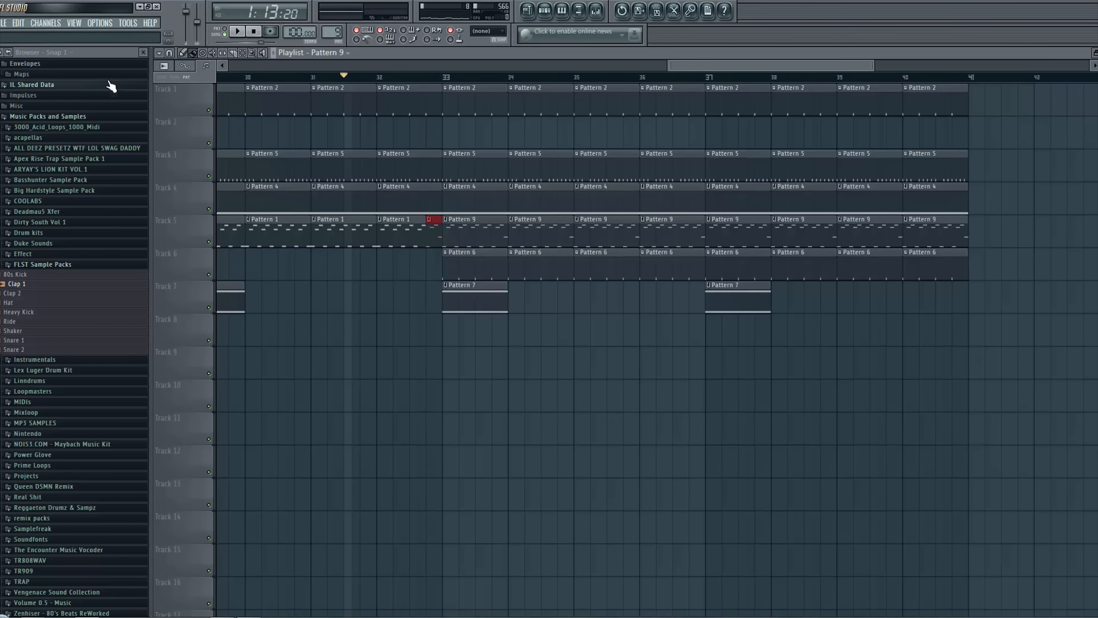
pyautogui.press('space')
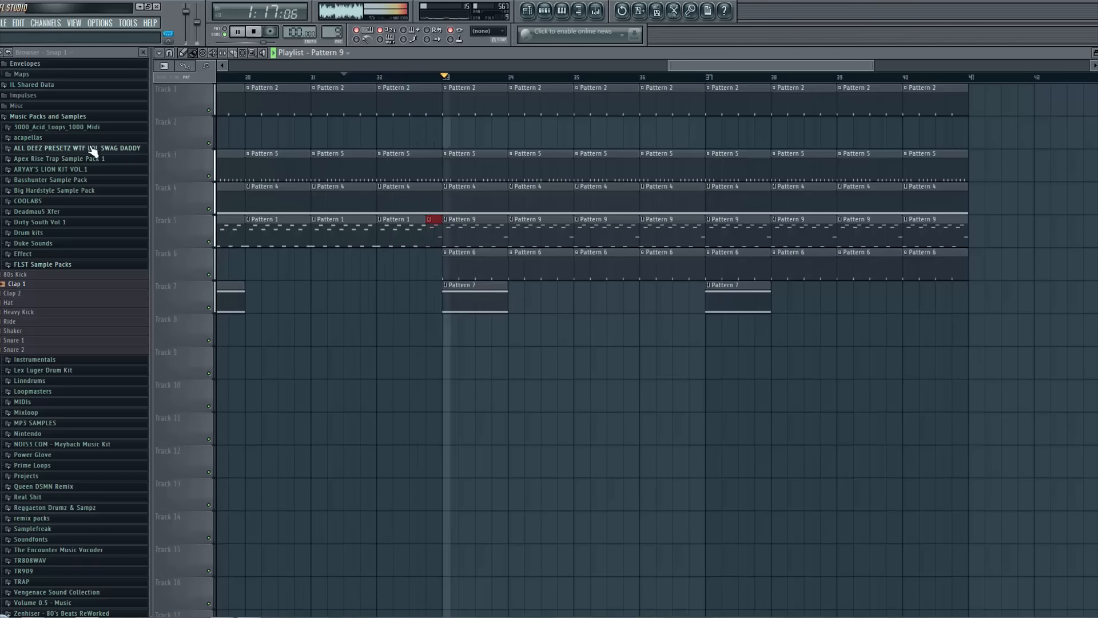
pyautogui.moveTo(875, 67); pyautogui.dragTo(994, 67)
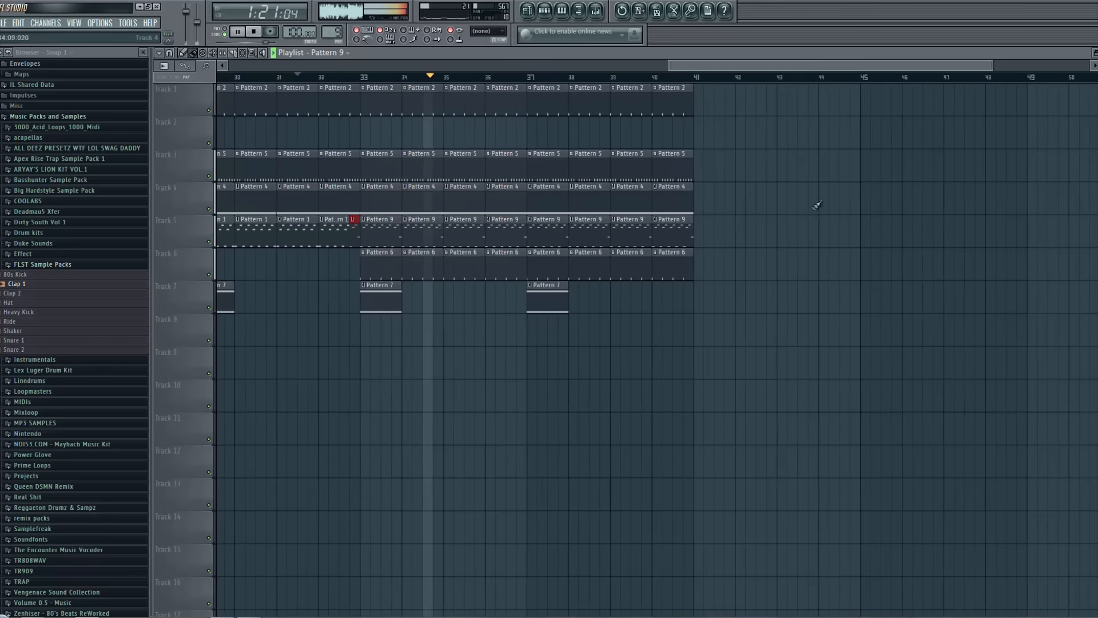
pyautogui.press('space')
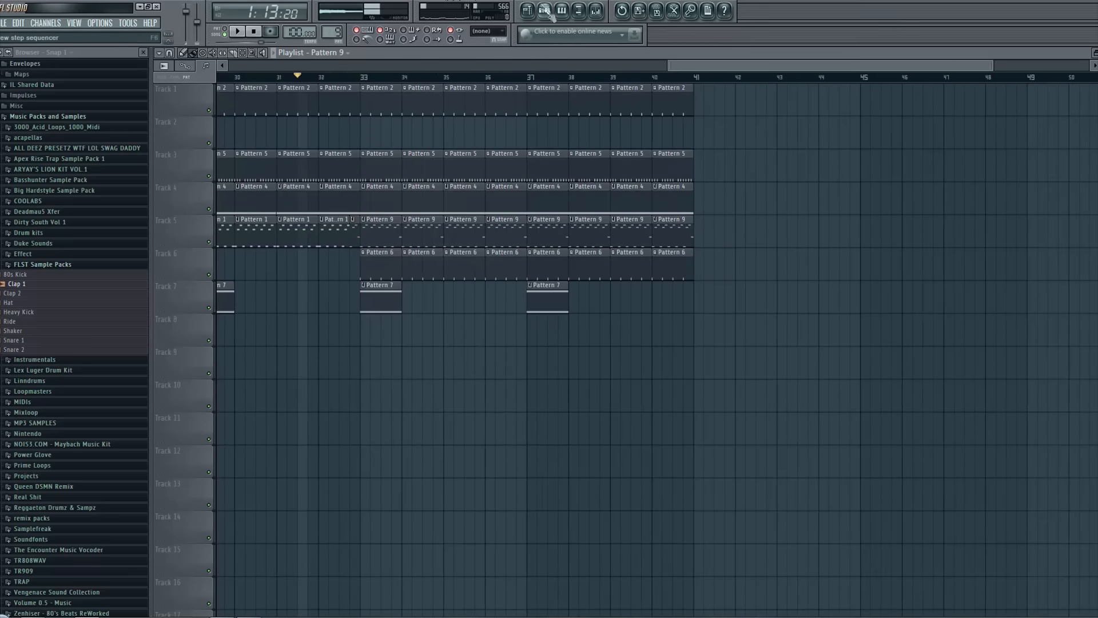
pyautogui.moveTo(669, 66); pyautogui.dragTo(311, 146)
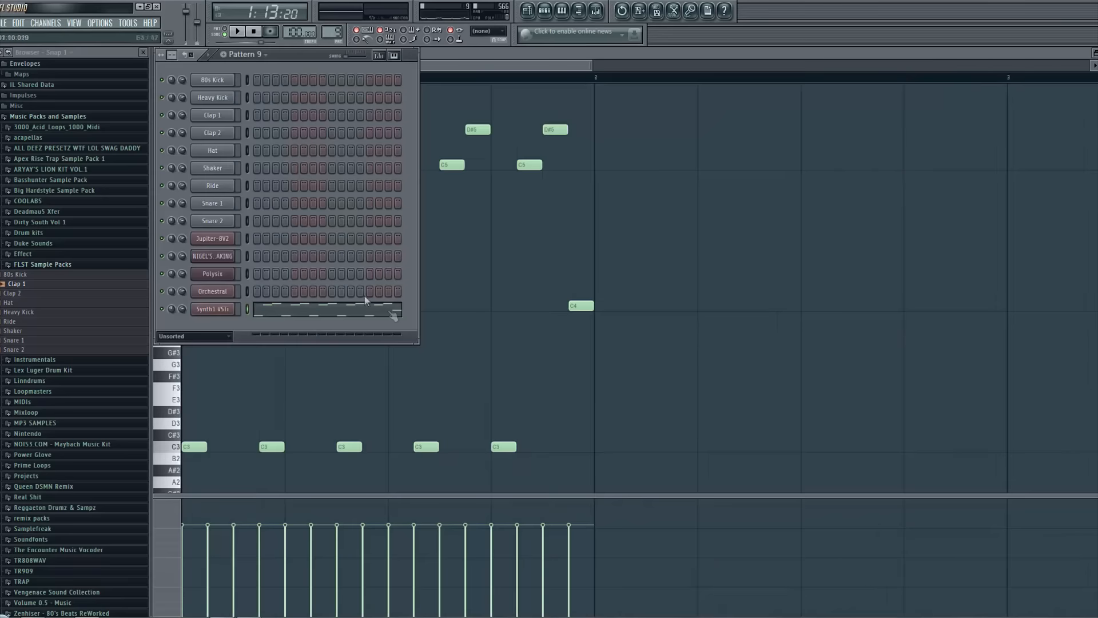
# Switch to the empty Pattern 10 and close the open effect windows and the mixer
pyautogui.scroll(1, 330, 32)
pyautogui.scroll(-1, 330, 33)
pyautogui.scroll(1, 330, 33)
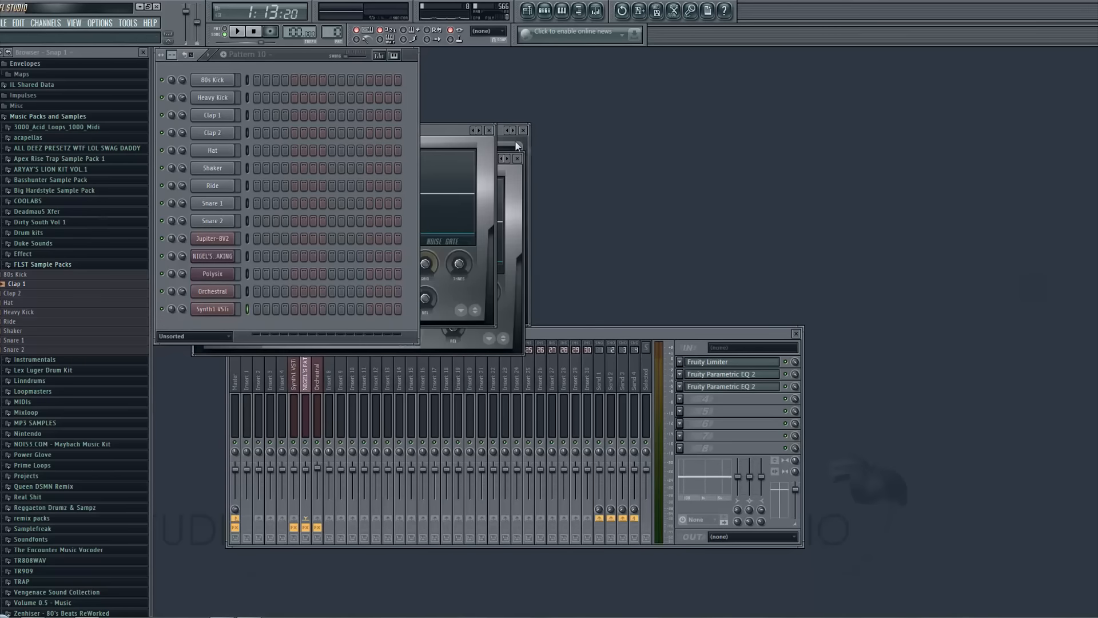
pyautogui.click(491, 131)
pyautogui.click(518, 159)
pyautogui.click(524, 131)
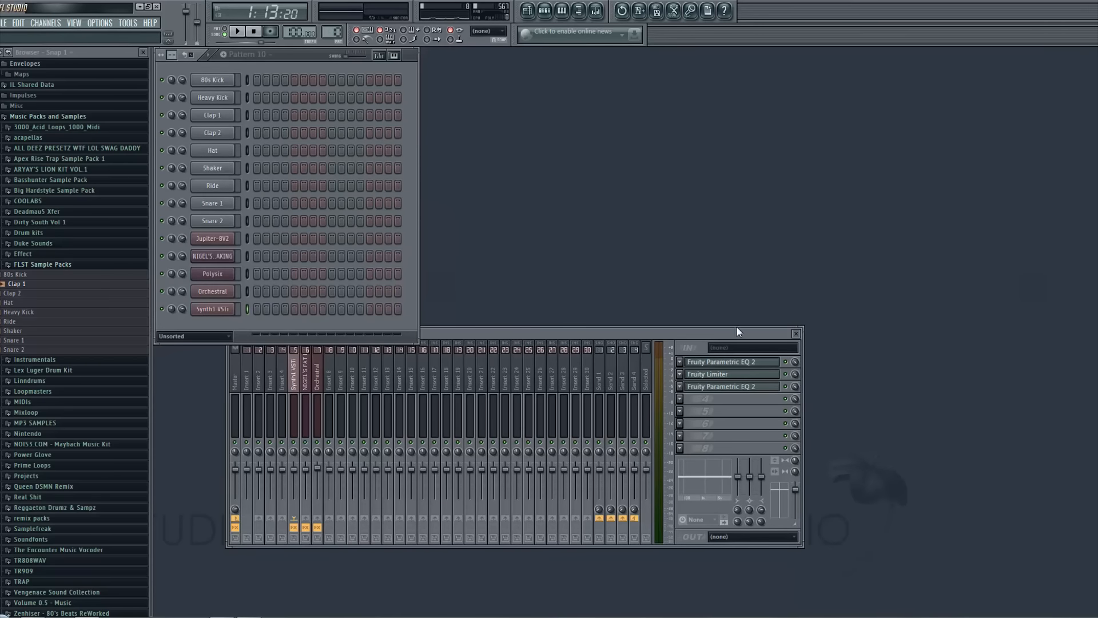
pyautogui.click(795, 330)
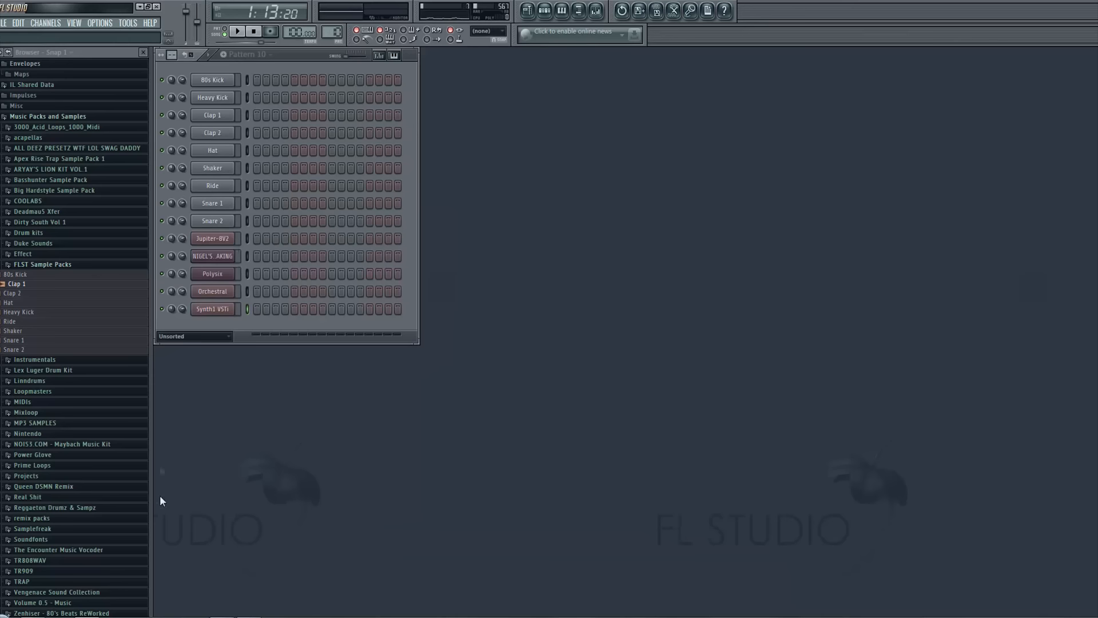
# Insert a Moog Modular V 2 channel above Synth1 VSTi and position its plugin window beside the channel list, showing the filters
pyautogui.rightClick(221, 315)
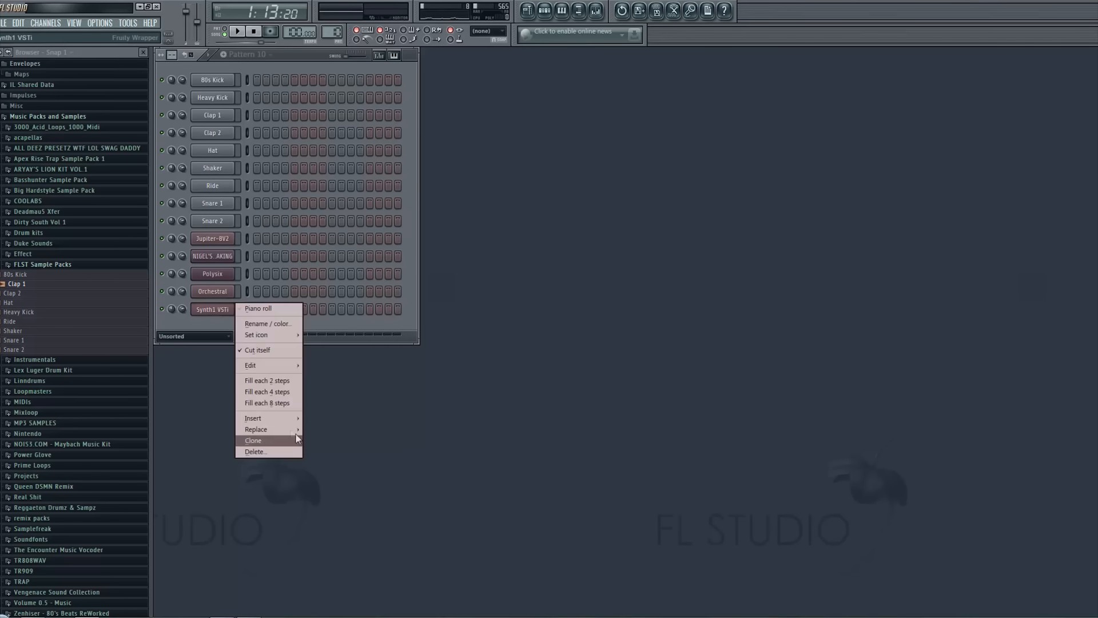
pyautogui.moveTo(282, 420)
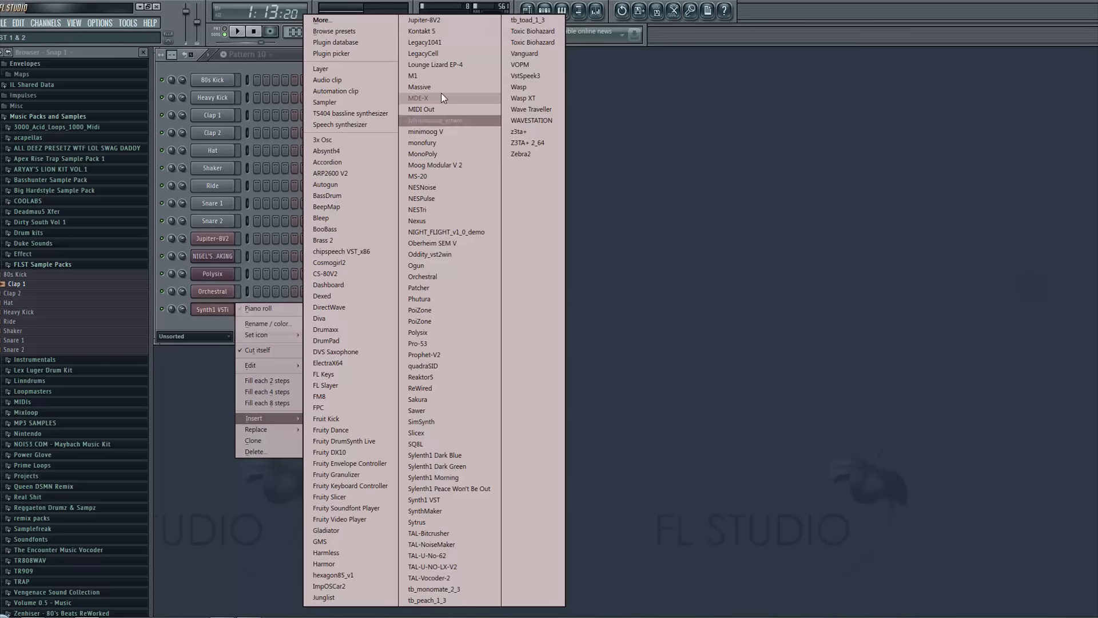
pyautogui.click(456, 165)
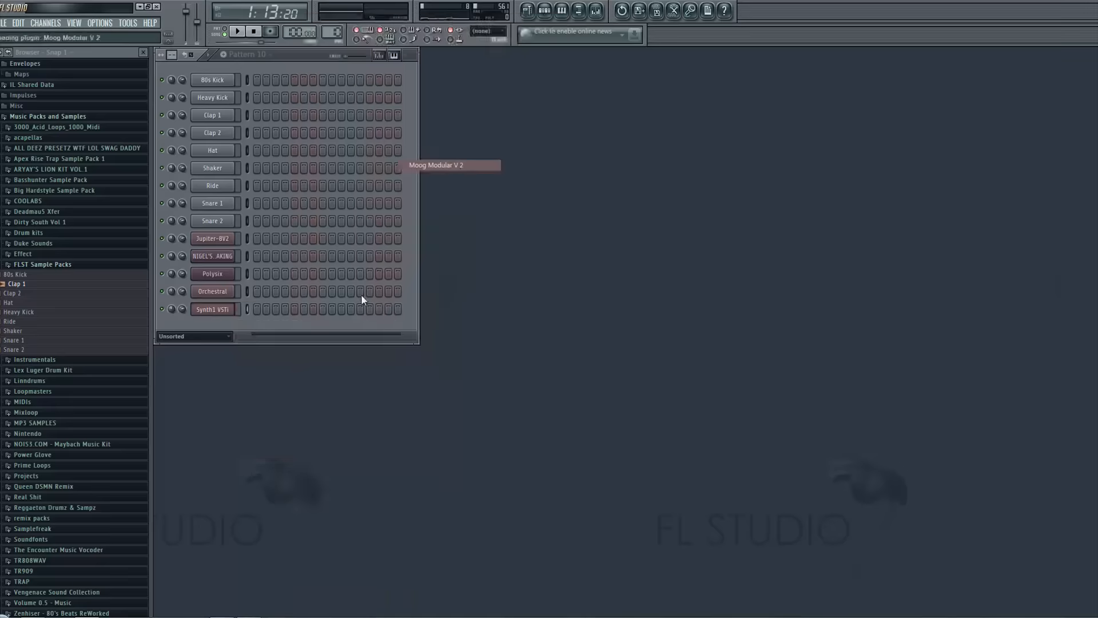
pyautogui.moveTo(368, 133); pyautogui.dragTo(631, 127)
pyautogui.moveTo(517, 160); pyautogui.dragTo(499, 441)
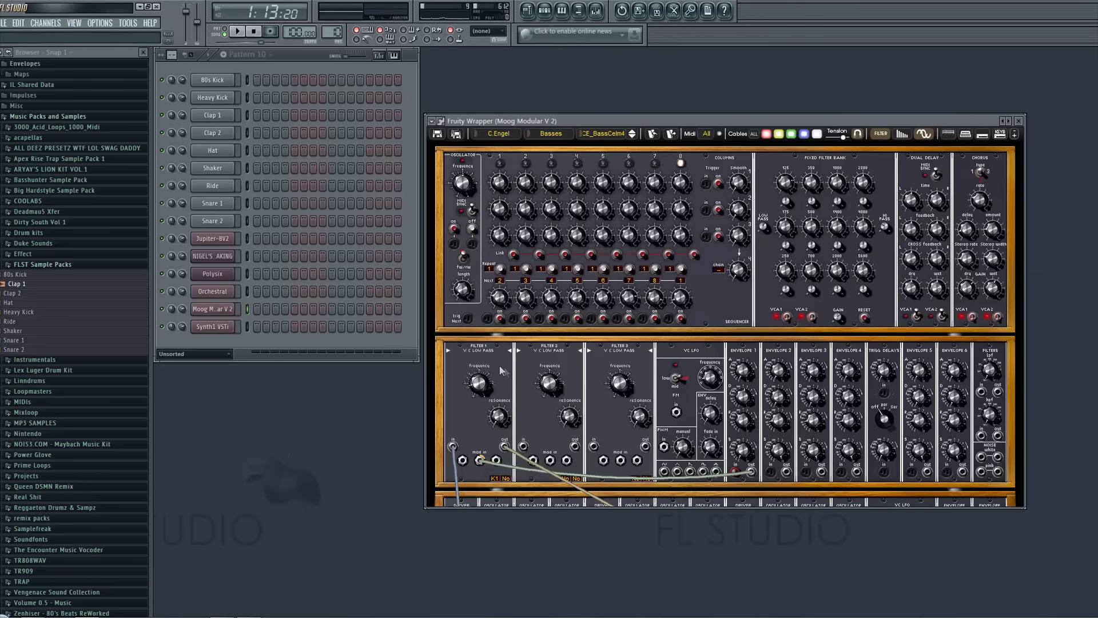
pyautogui.scroll(-3, 500, 358)
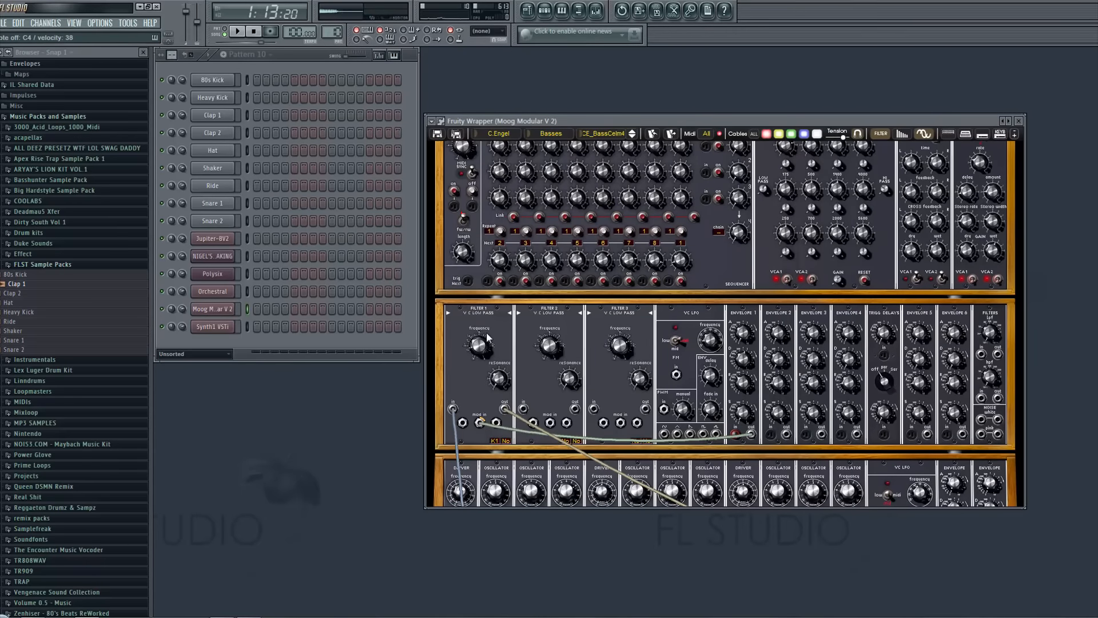
pyautogui.moveTo(486, 333)
pyautogui.scroll(-1, 483, 345)
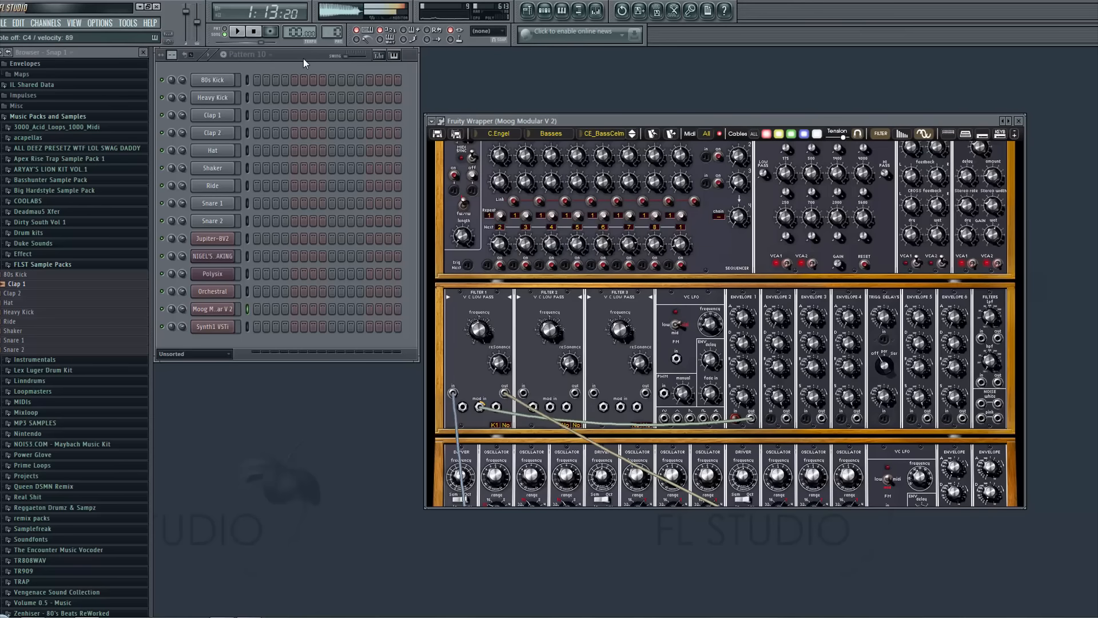
# Draw a one-bar C4 note at the start of Pattern 10 for the Moog Modular V 2
pyautogui.press('F7')
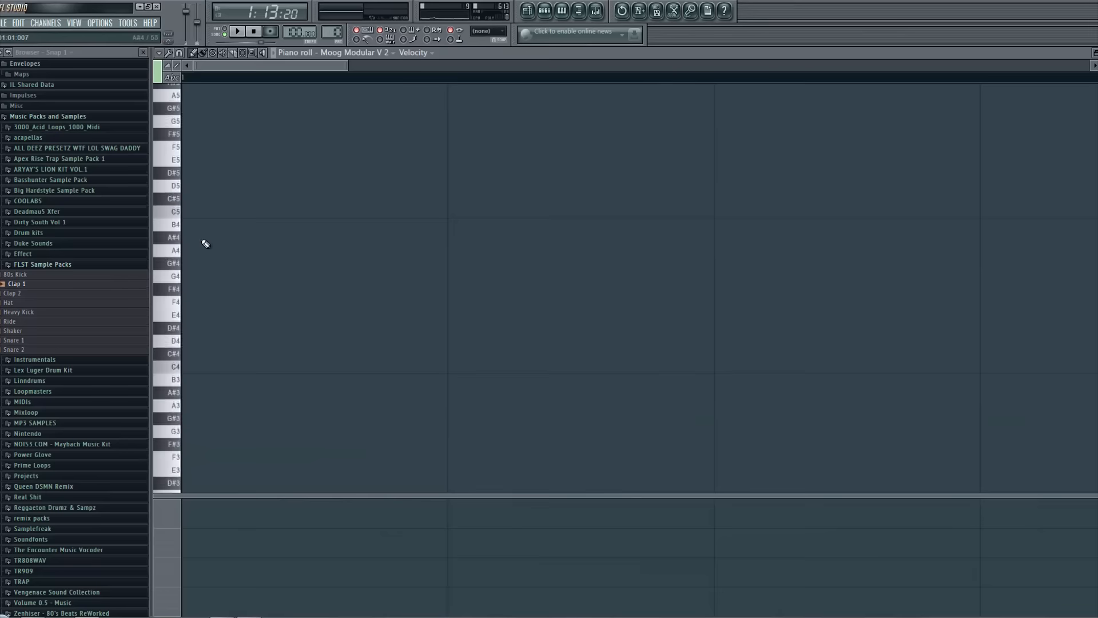
pyautogui.click(195, 330)
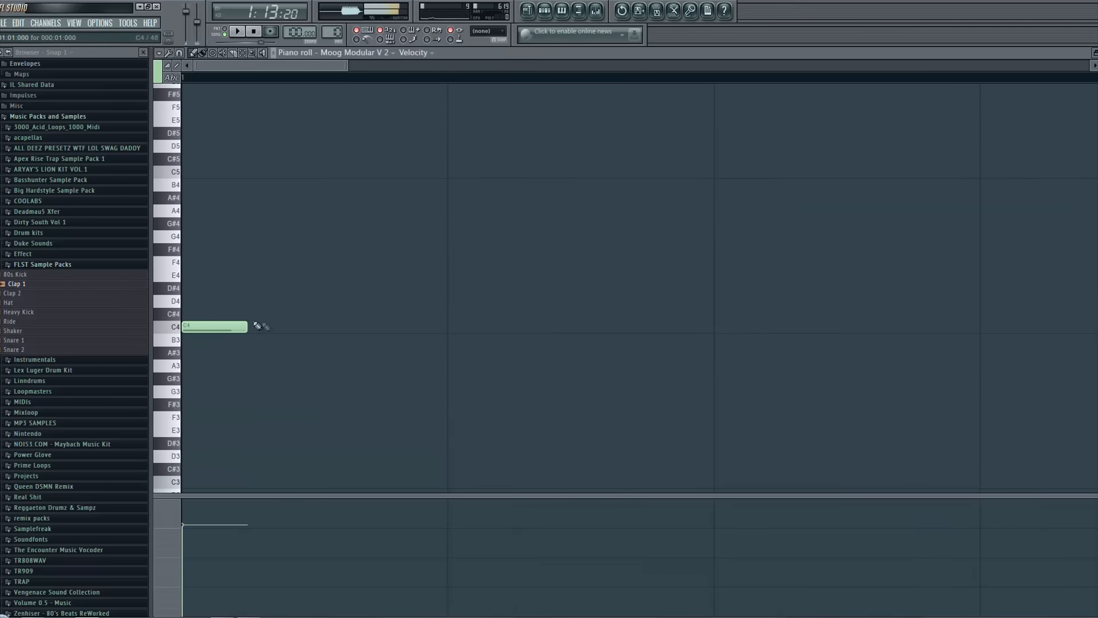
pyautogui.moveTo(348, 65); pyautogui.dragTo(1068, 66)
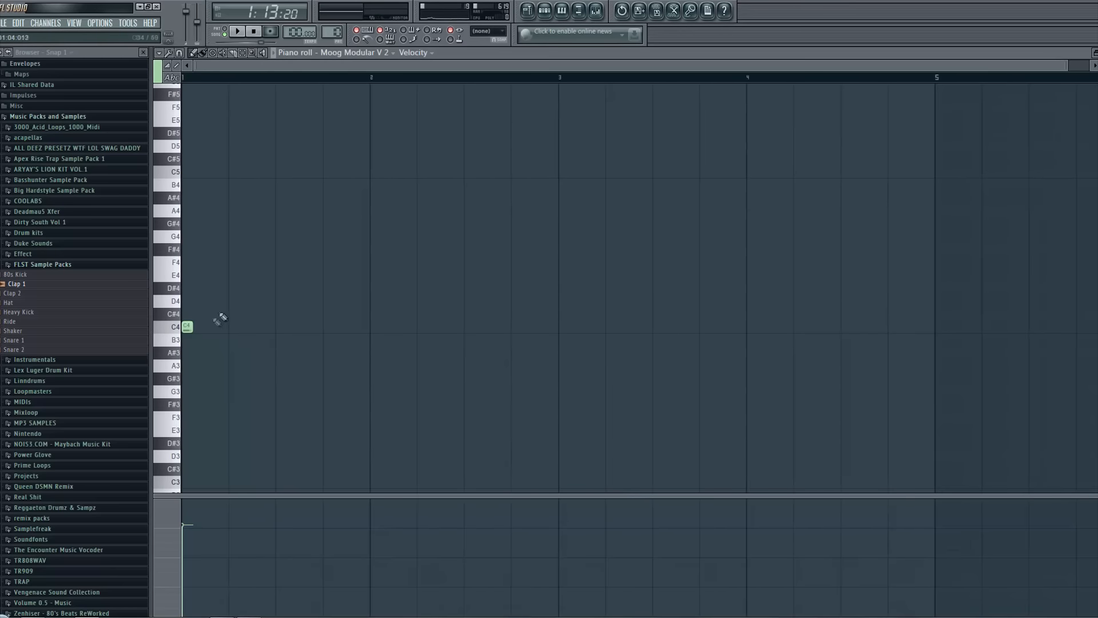
pyautogui.moveTo(192, 328); pyautogui.dragTo(370, 343)
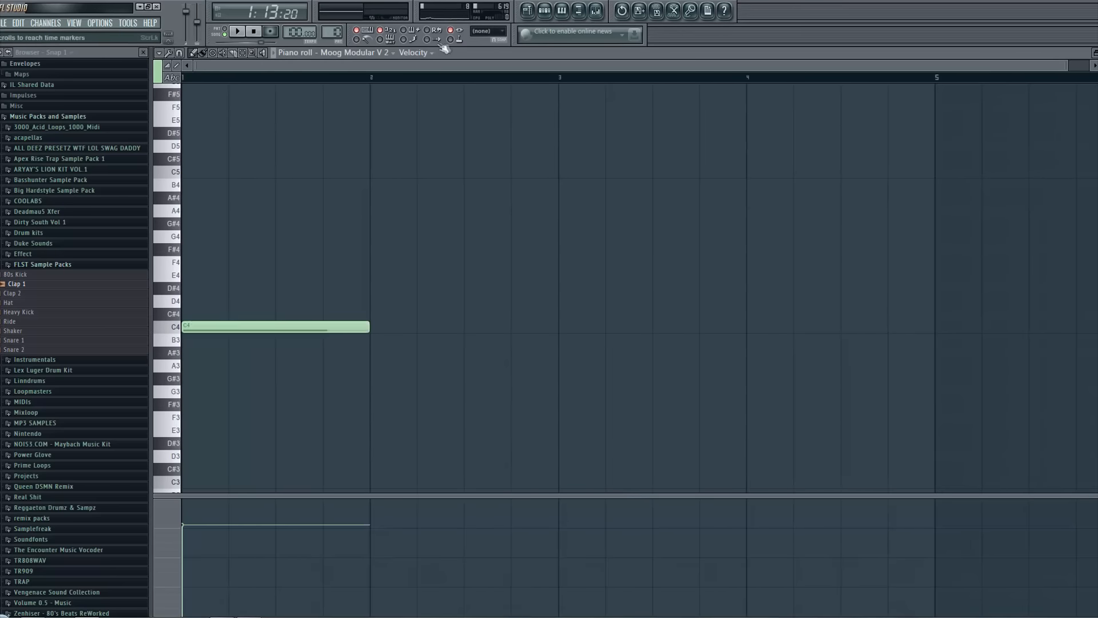
# Place a Pattern 10 clip at bar 17 on Track 8 and play the song from just before it
pyautogui.click(527, 9)
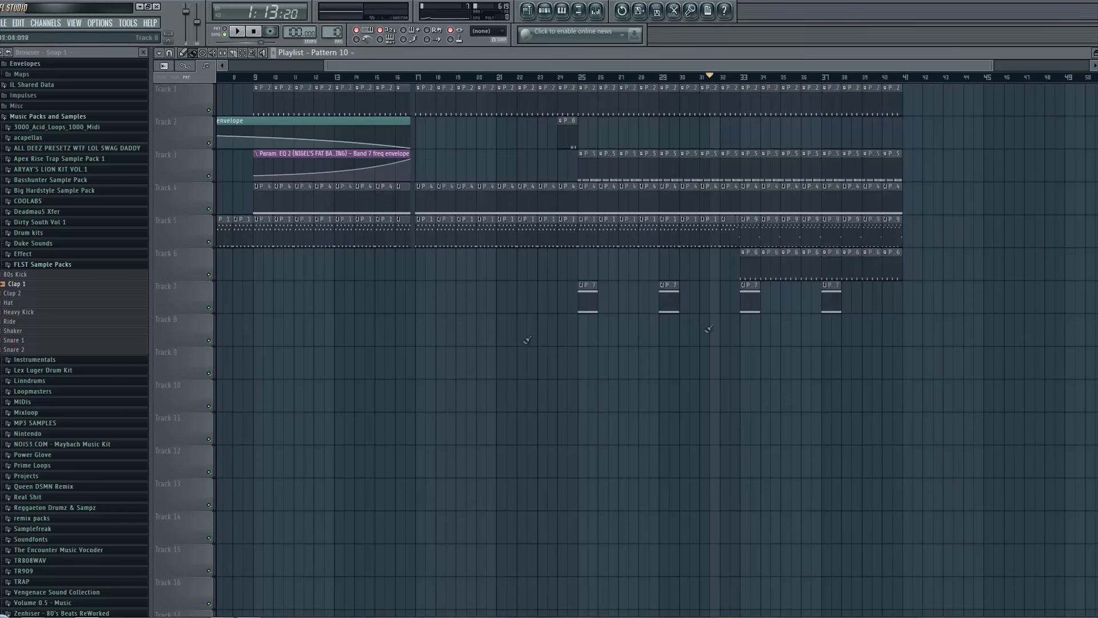
pyautogui.click(429, 330)
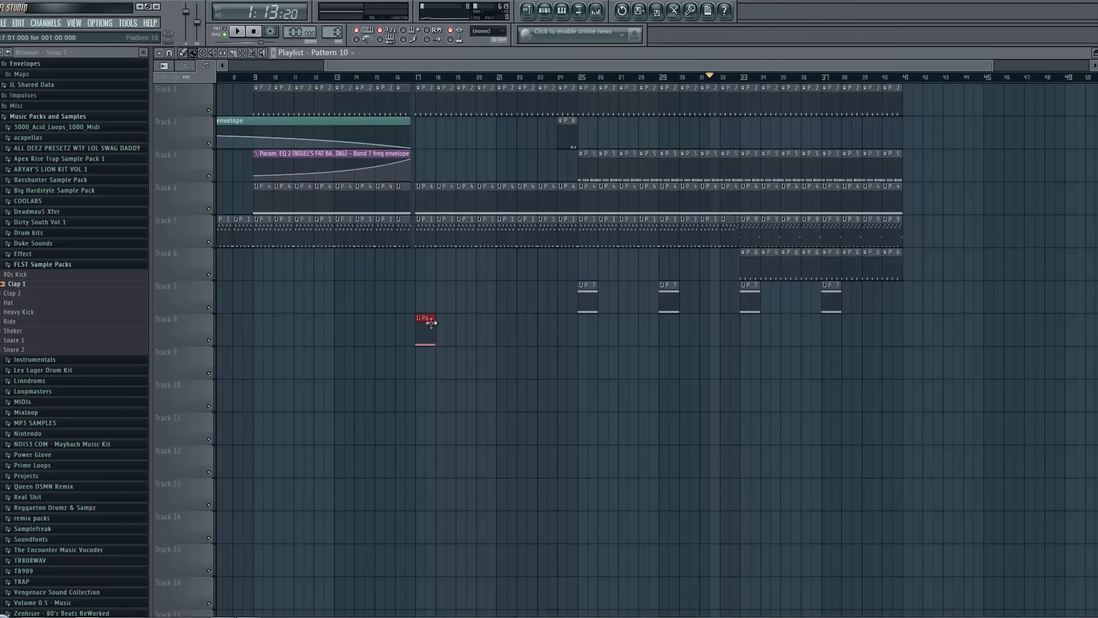
pyautogui.click(412, 83)
pyautogui.press('space')
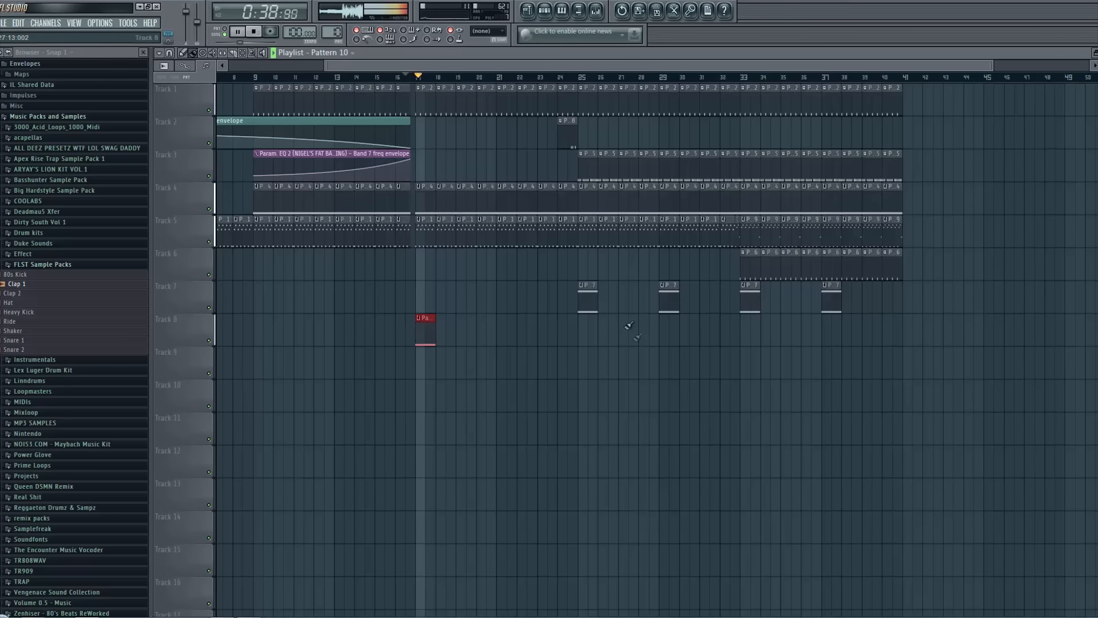
pyautogui.press('space')
# Lengthen Pattern 10's C4 note to two bars and start song playback from just before bar 17
pyautogui.doubleClick(433, 341)
pyautogui.moveTo(369, 325); pyautogui.dragTo(561, 341)
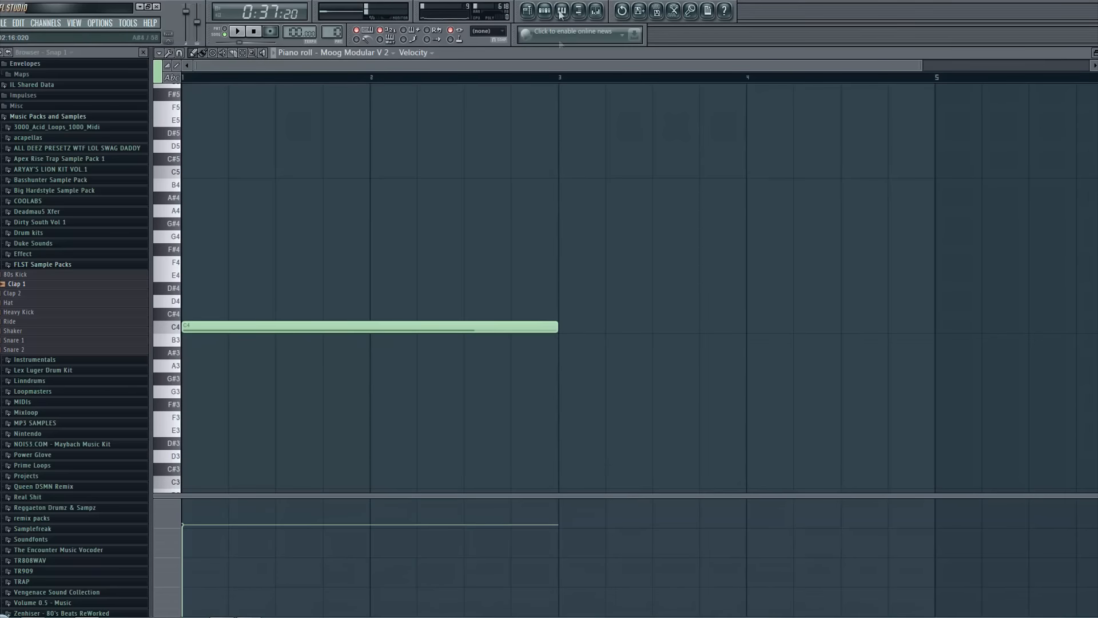
pyautogui.click(527, 10)
pyautogui.press('space')
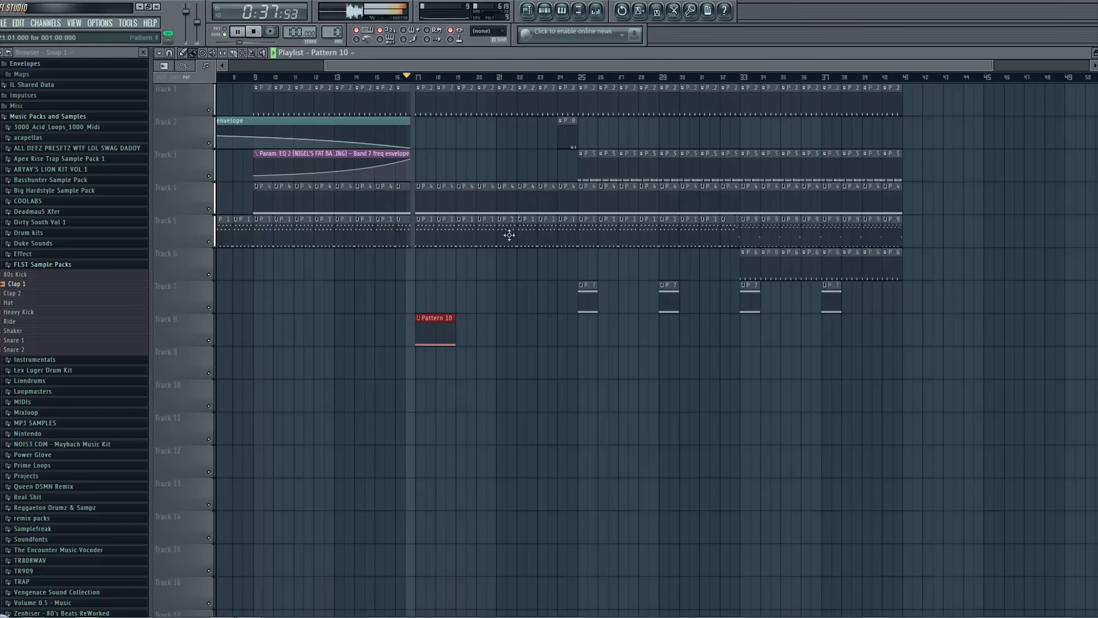
# Place Pattern 10 clips on Track 8 at bars 21, 25, 29, 33 and 37, and stop playback
pyautogui.click(501, 335)
pyautogui.click(584, 335)
pyautogui.click(667, 336)
pyautogui.click(743, 329)
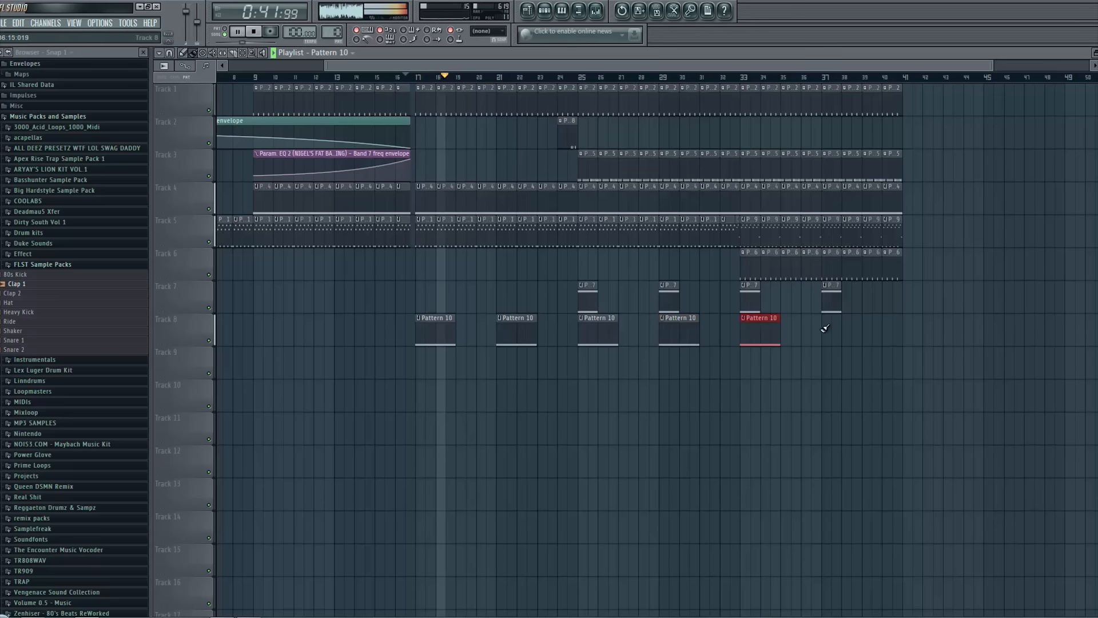
pyautogui.click(825, 328)
pyautogui.press('space')
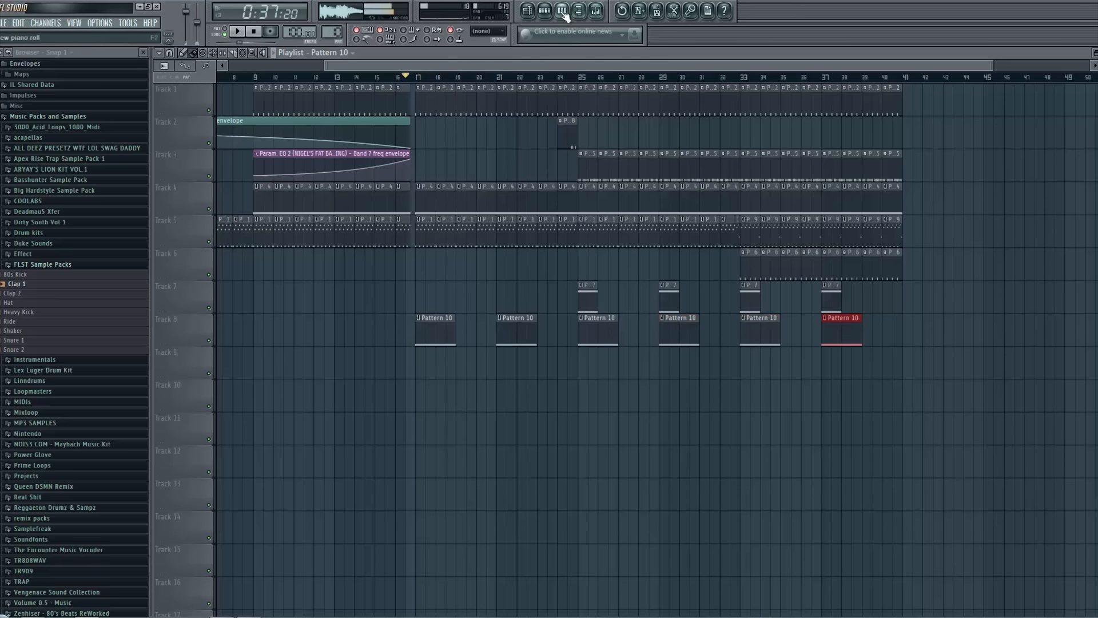
# Assign the Moog Modular V 2 channel to a free mixer track
pyautogui.click(544, 11)
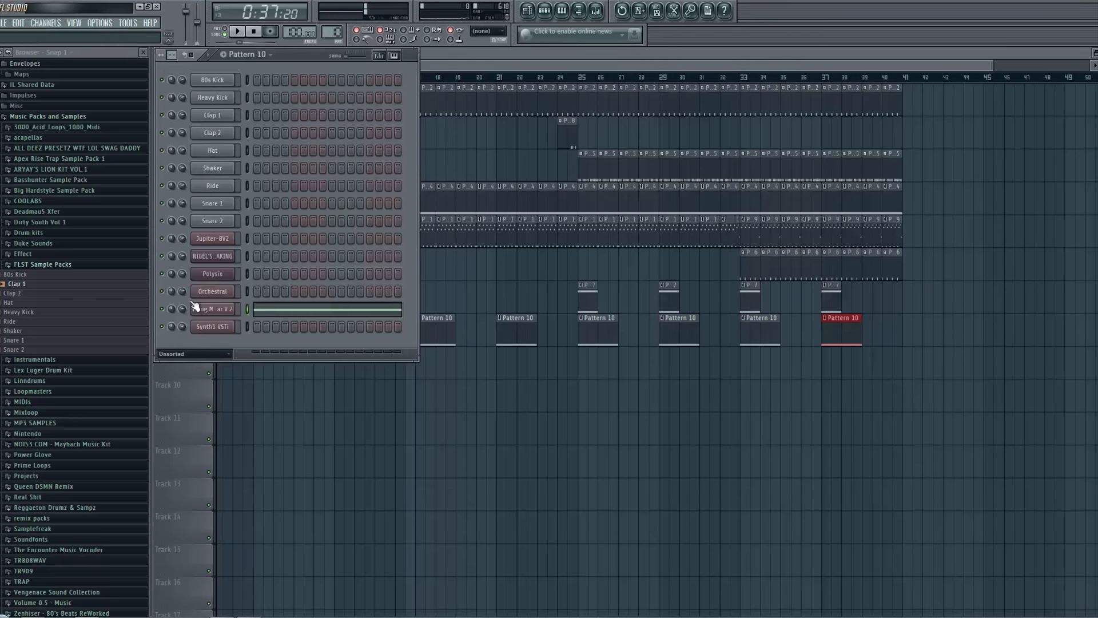
pyautogui.click(194, 307)
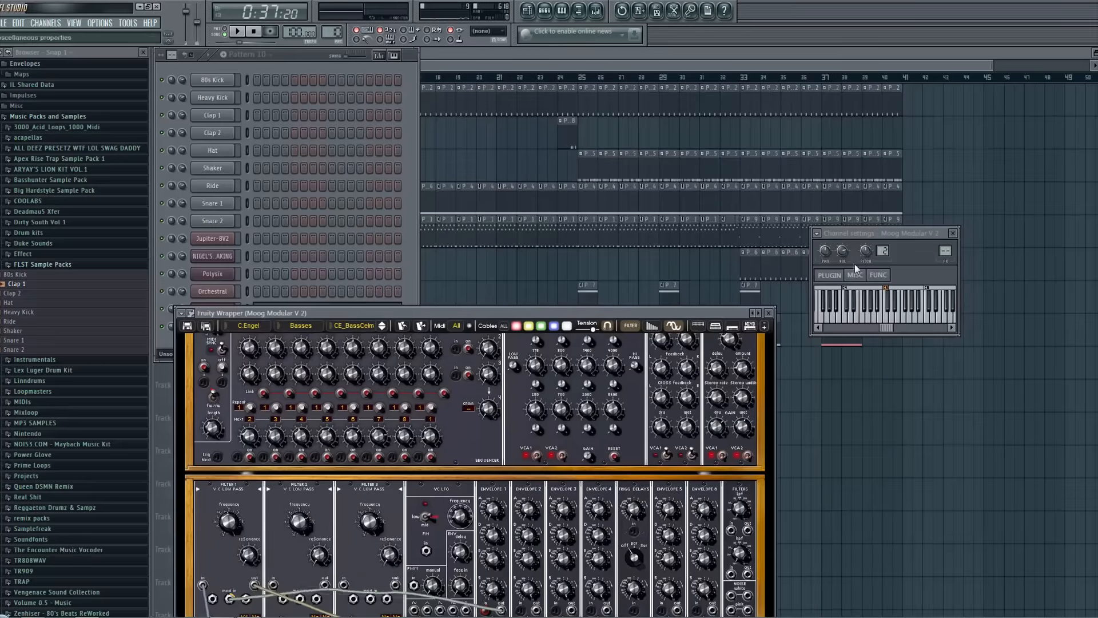
pyautogui.moveTo(638, 312); pyautogui.dragTo(632, 234)
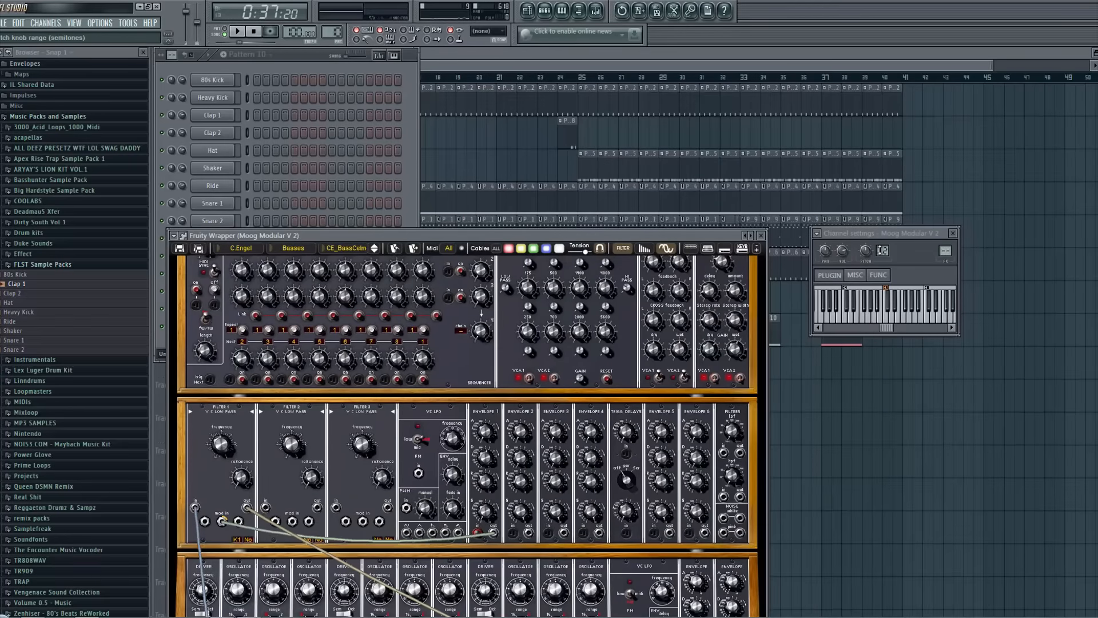
pyautogui.click(816, 233)
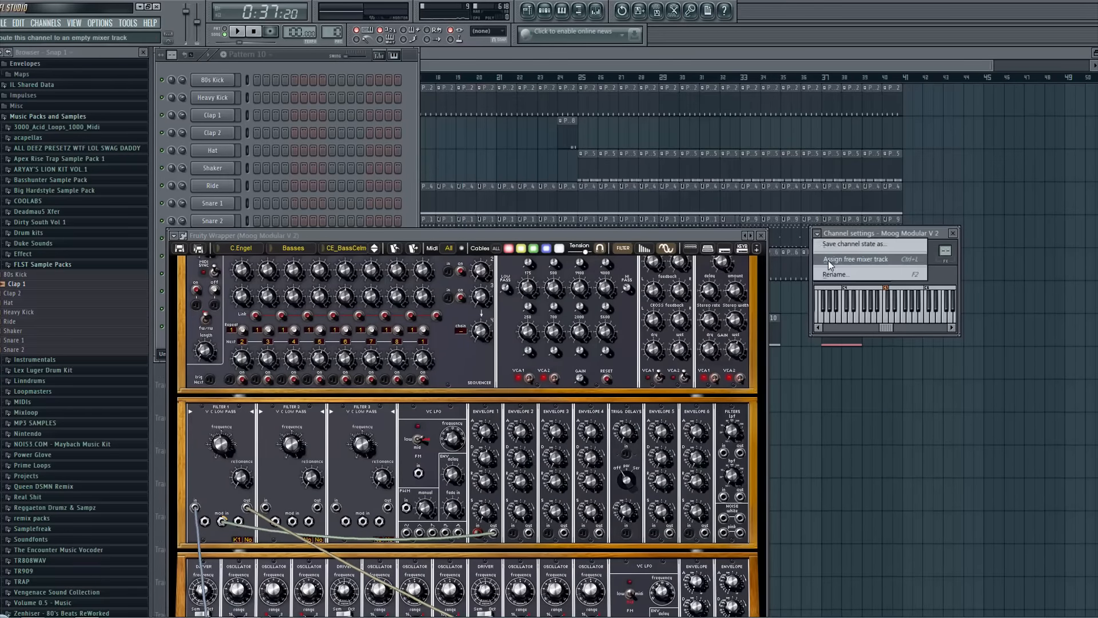
pyautogui.click(828, 261)
# Rename mixer inserts 1 and 2 as KICK and CLAP
pyautogui.rightClick(247, 379)
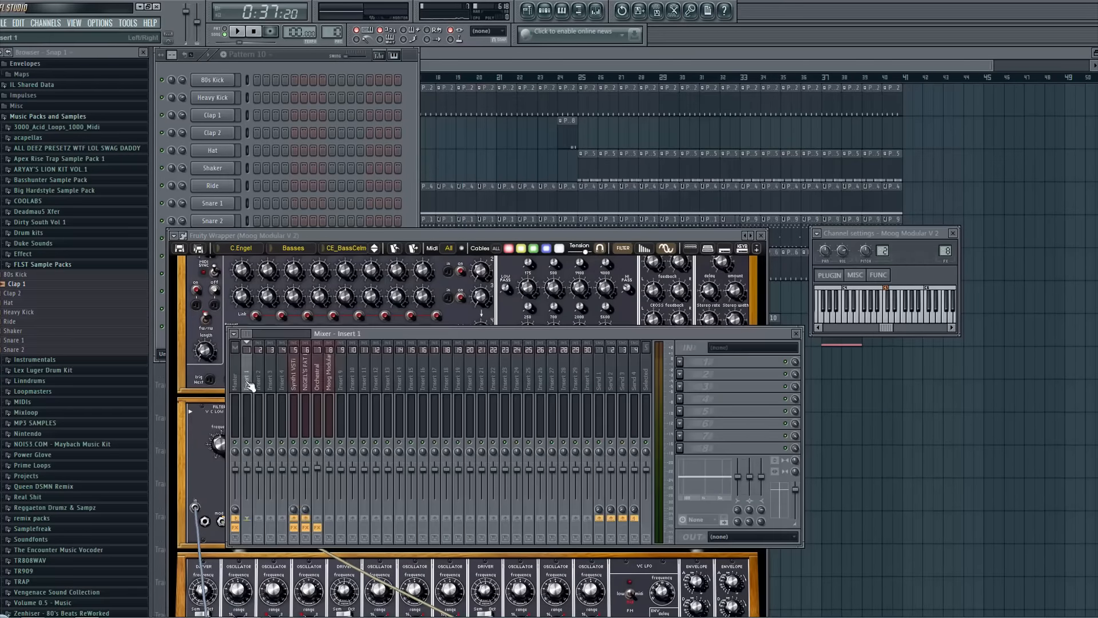
pyautogui.click(343, 417)
pyautogui.write('KICK')
pyautogui.press('Return')
pyautogui.click(265, 379)
pyautogui.press('F2')
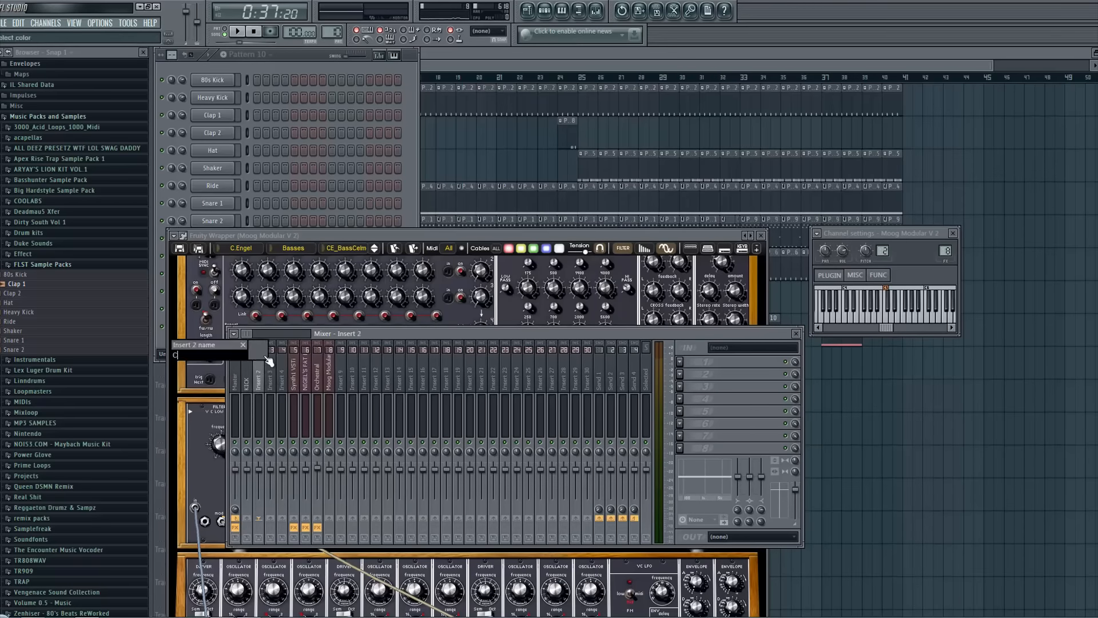
pyautogui.write('CLAP')
pyautogui.press('Return')
# Rename mixer inserts 3 and 4 as HH and SNARE
pyautogui.click(273, 379)
pyautogui.press('F2')
pyautogui.write('HH')
pyautogui.press('Return')
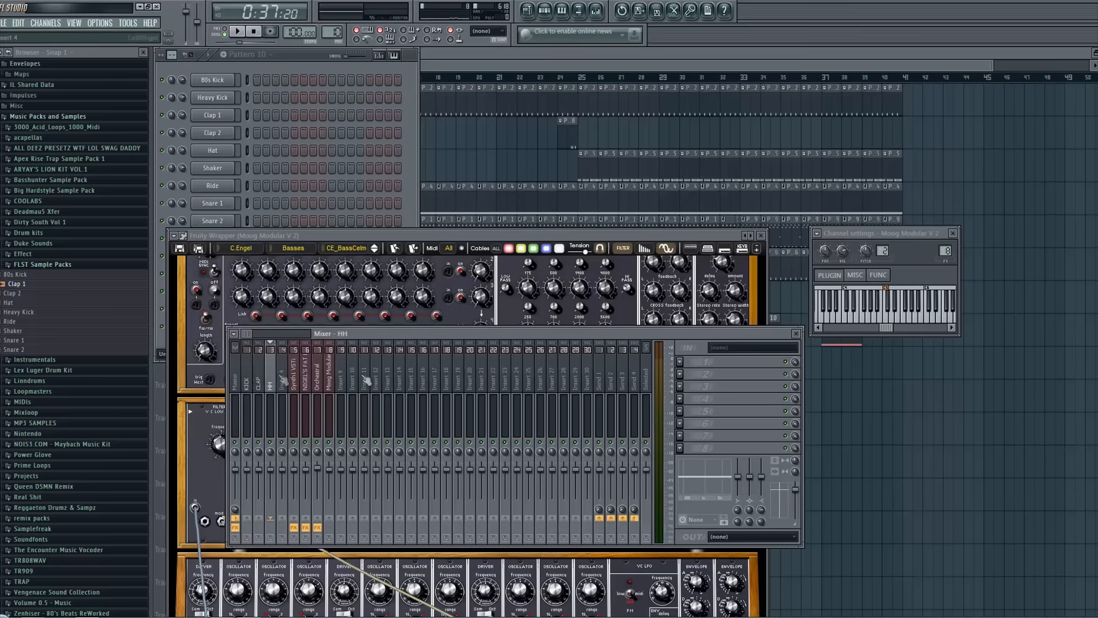
pyautogui.click(288, 383)
pyautogui.press('F2')
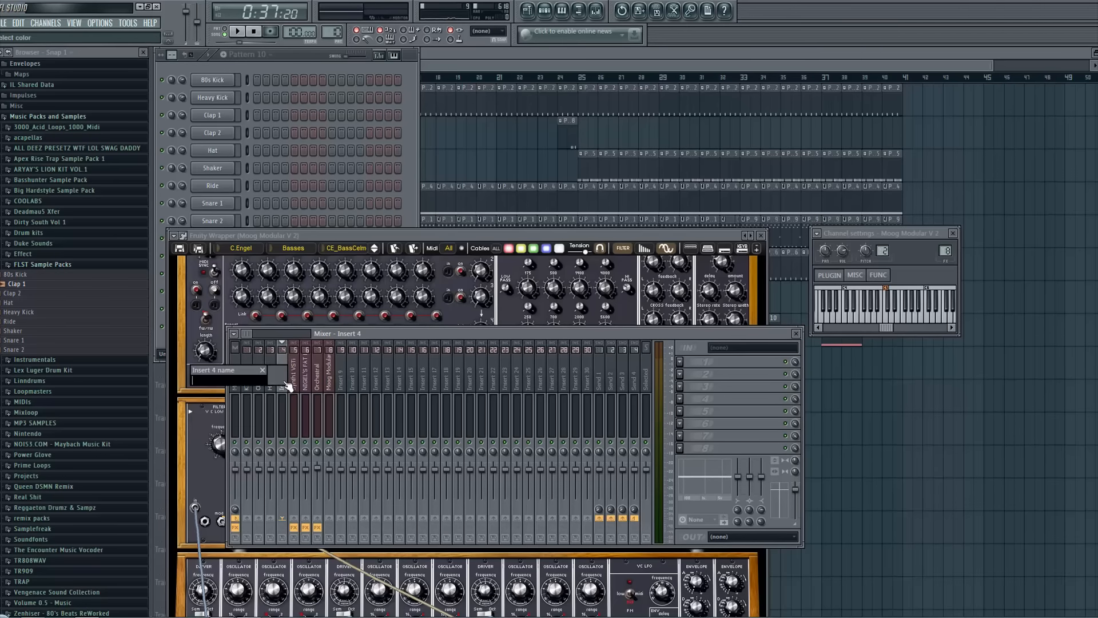
pyautogui.write('SNARE')
pyautogui.press('Return')
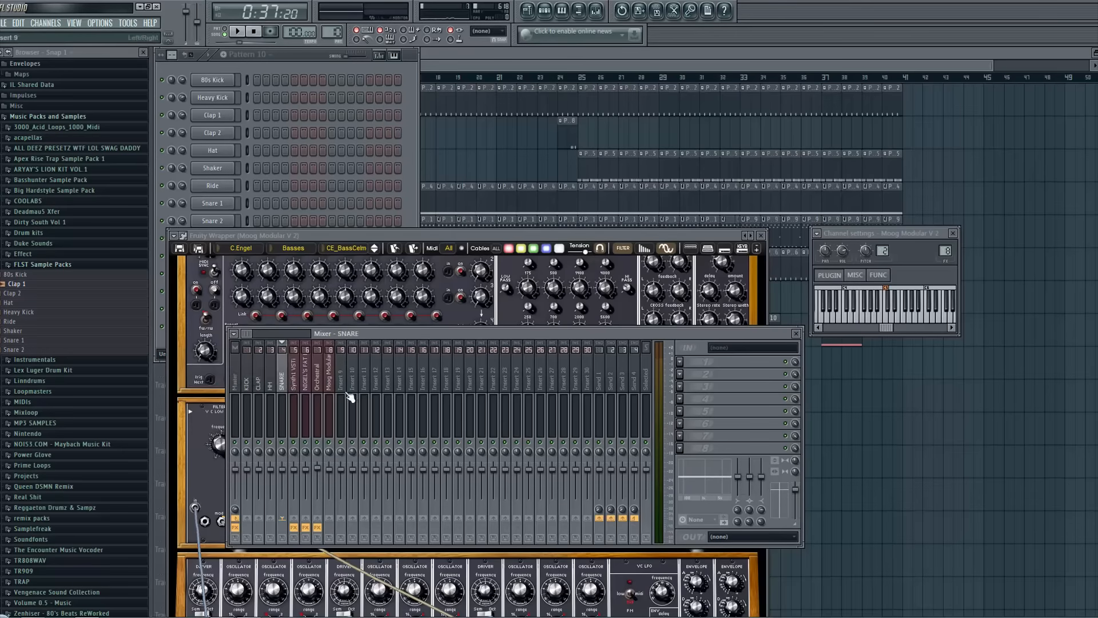
# Sidechain the KICK mixer track to the Moog Modular V 2 track
pyautogui.click(329, 381)
pyautogui.click(247, 378)
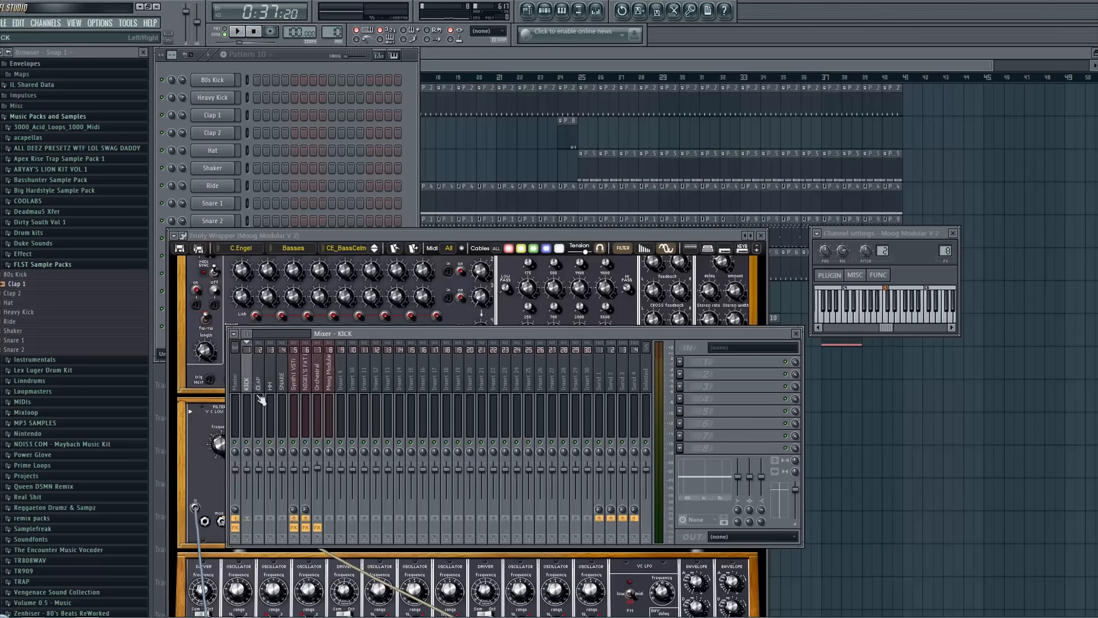
pyautogui.rightClick(331, 520)
pyautogui.click(344, 537)
# Add Fruity Limiter to the Moog Modular V 2 mixer track's first slot and set it to compressor mode with a lowered threshold and raised ratio
pyautogui.click(330, 374)
pyautogui.click(679, 361)
pyautogui.moveTo(720, 374)
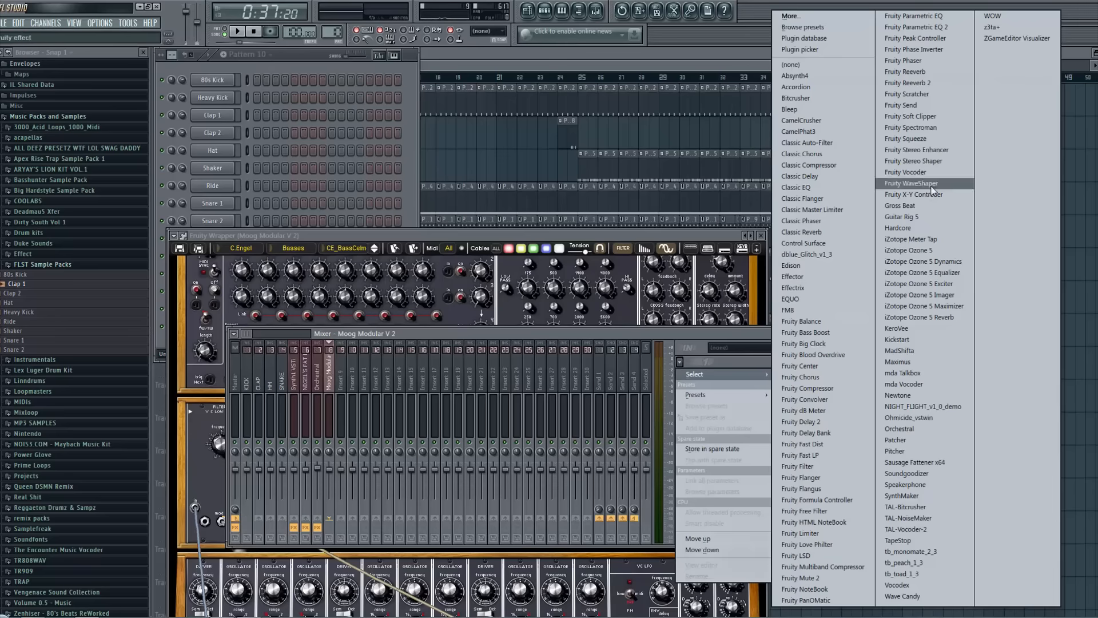
pyautogui.click(800, 533)
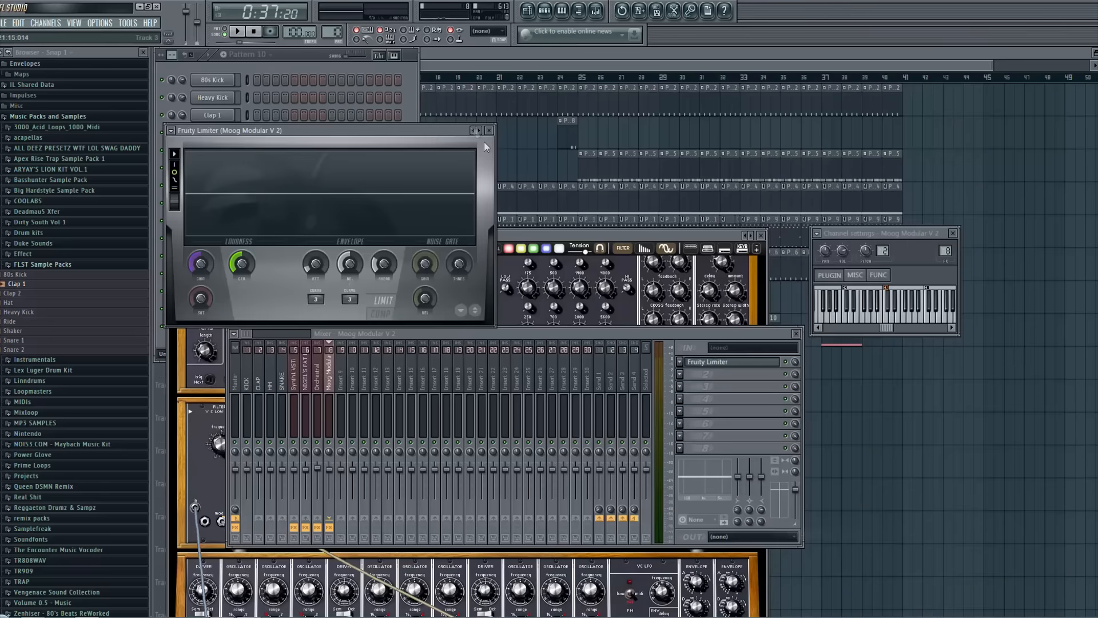
pyautogui.click(485, 146)
pyautogui.click(505, 271)
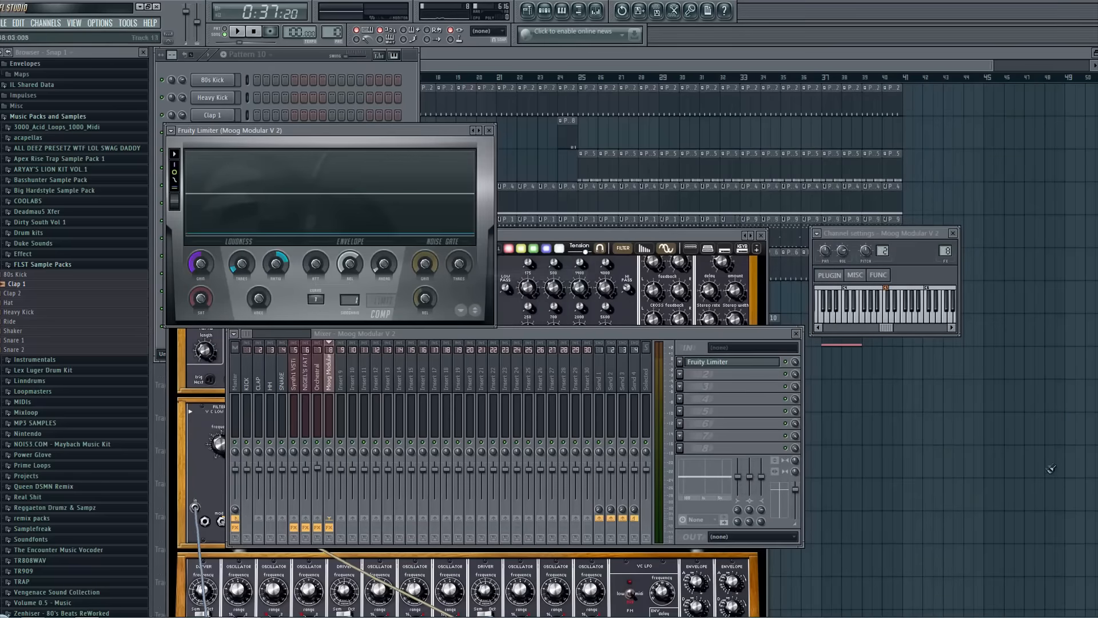
# Close the plugin and mixer windows and play the song from just before bar 17 to hear the Moog bass
pyautogui.press('F12')
pyautogui.press('space')
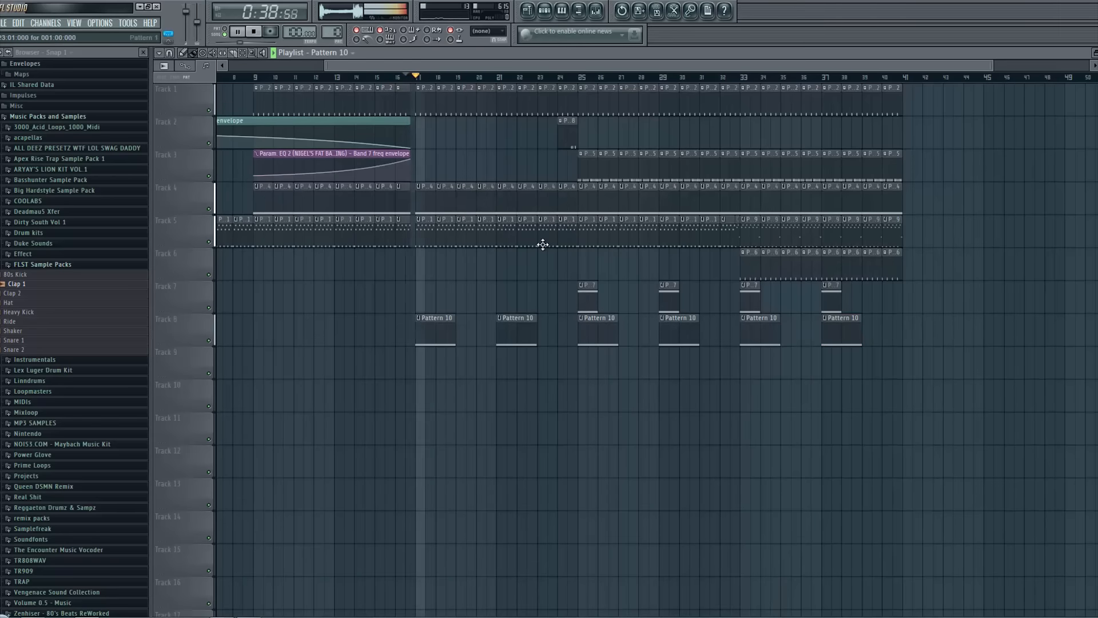
pyautogui.press('space')
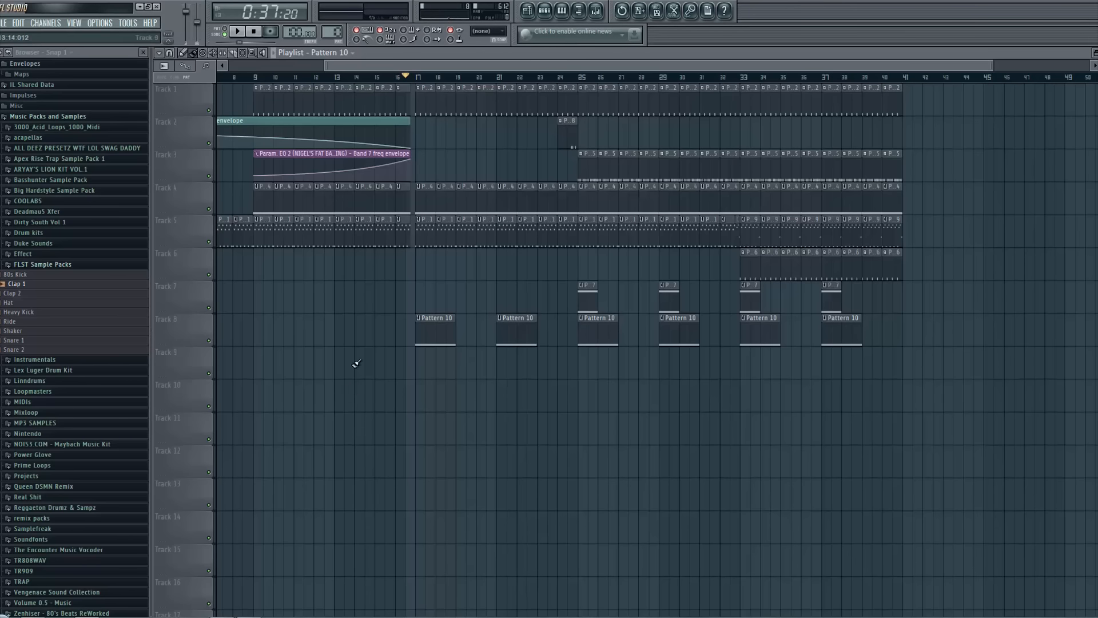
# Stop the song and clone the Moog Modular V 2 channel, closing the clone's channel settings
pyautogui.press('space')
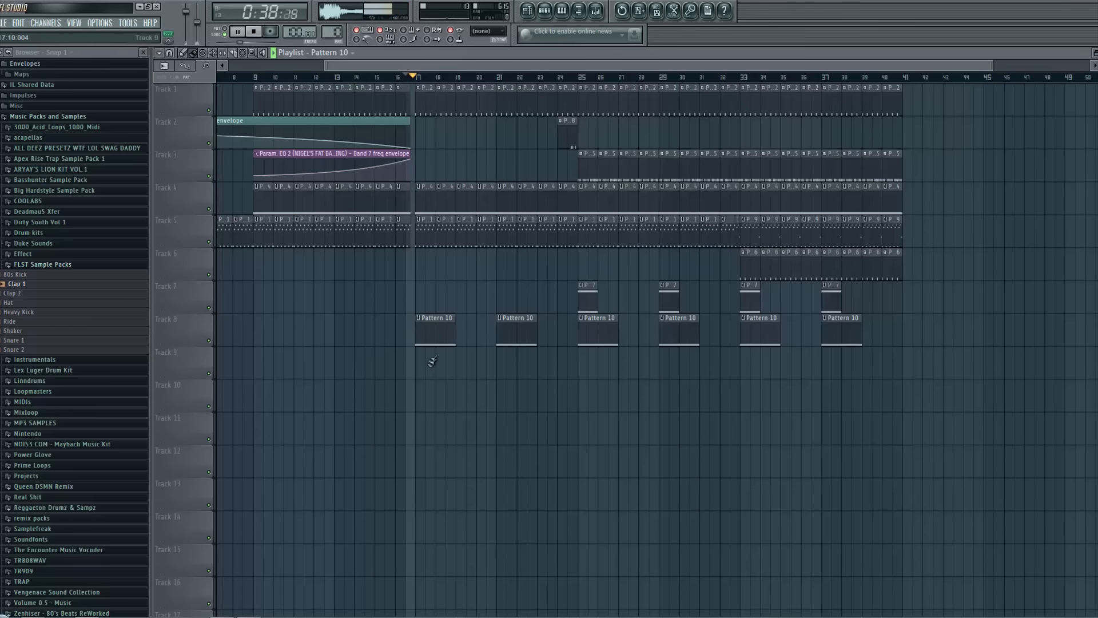
pyautogui.press('space')
pyautogui.press('F6')
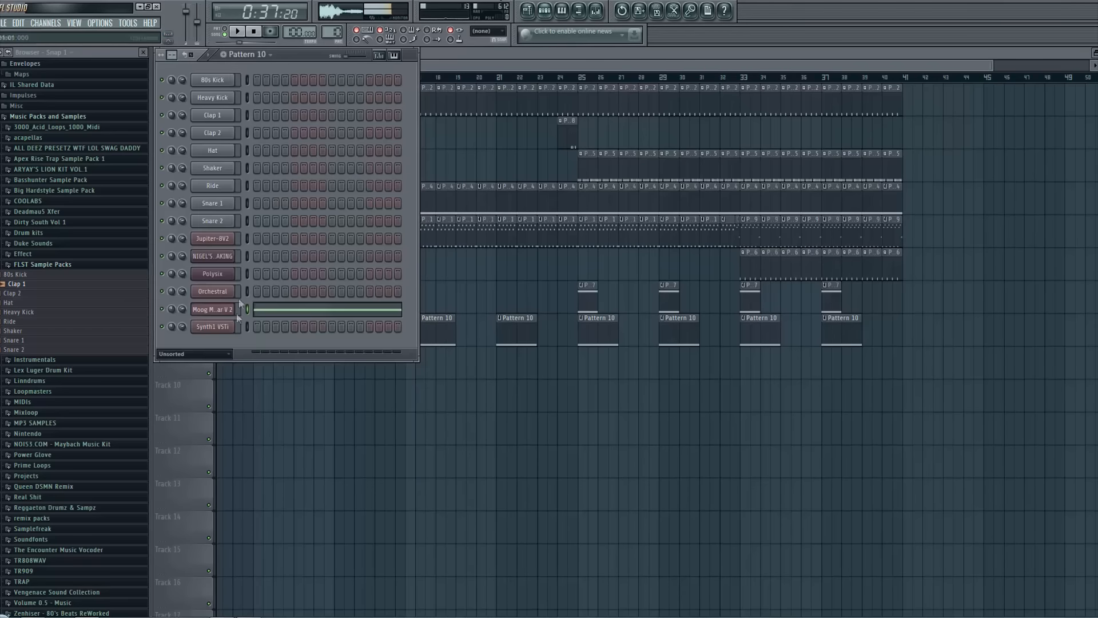
pyautogui.rightClick(236, 314)
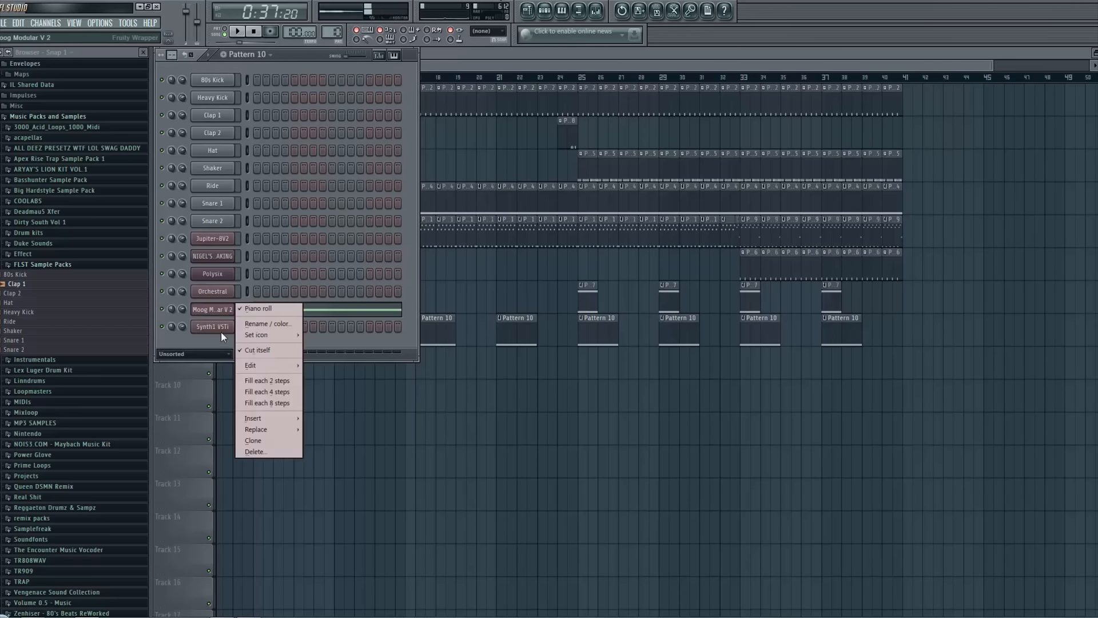
pyautogui.click(256, 440)
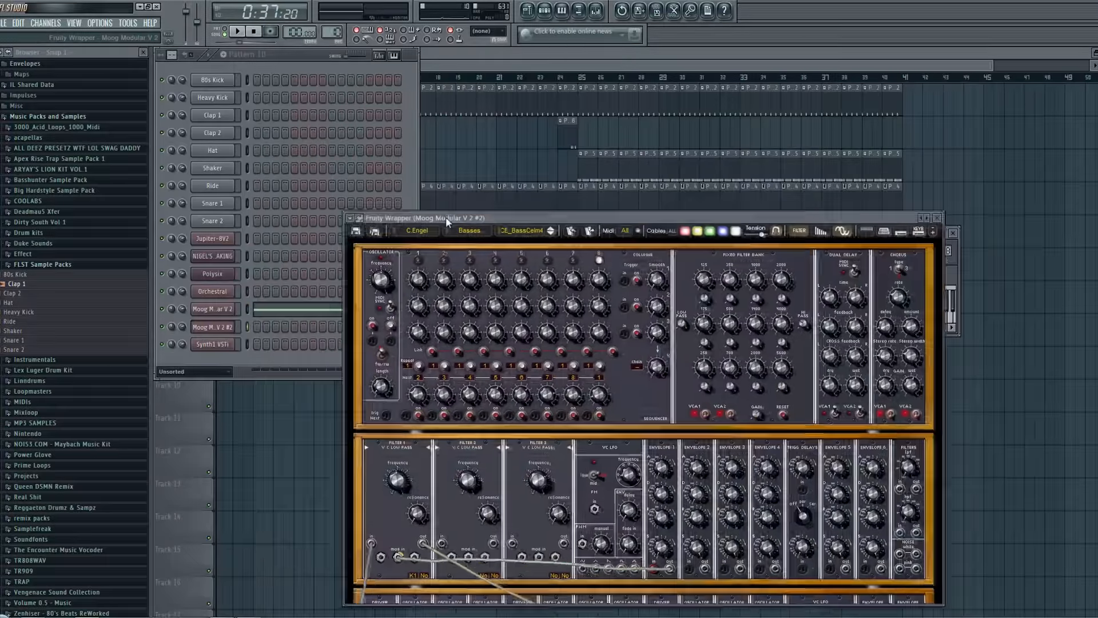
pyautogui.moveTo(447, 218); pyautogui.dragTo(363, 212)
pyautogui.click(952, 233)
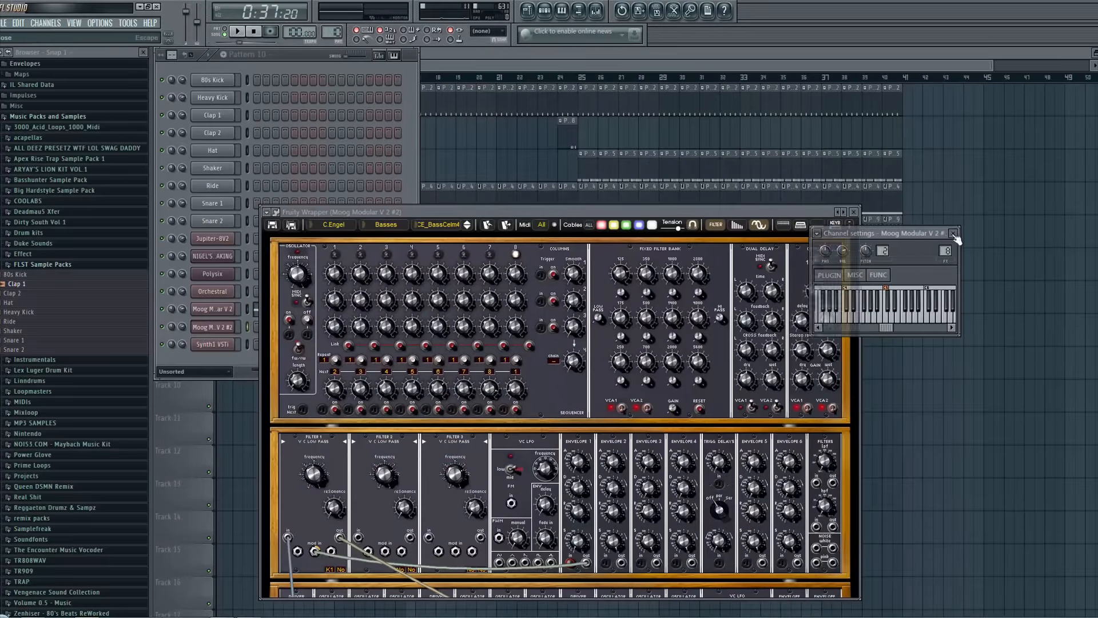
pyautogui.moveTo(770, 213); pyautogui.dragTo(932, 194)
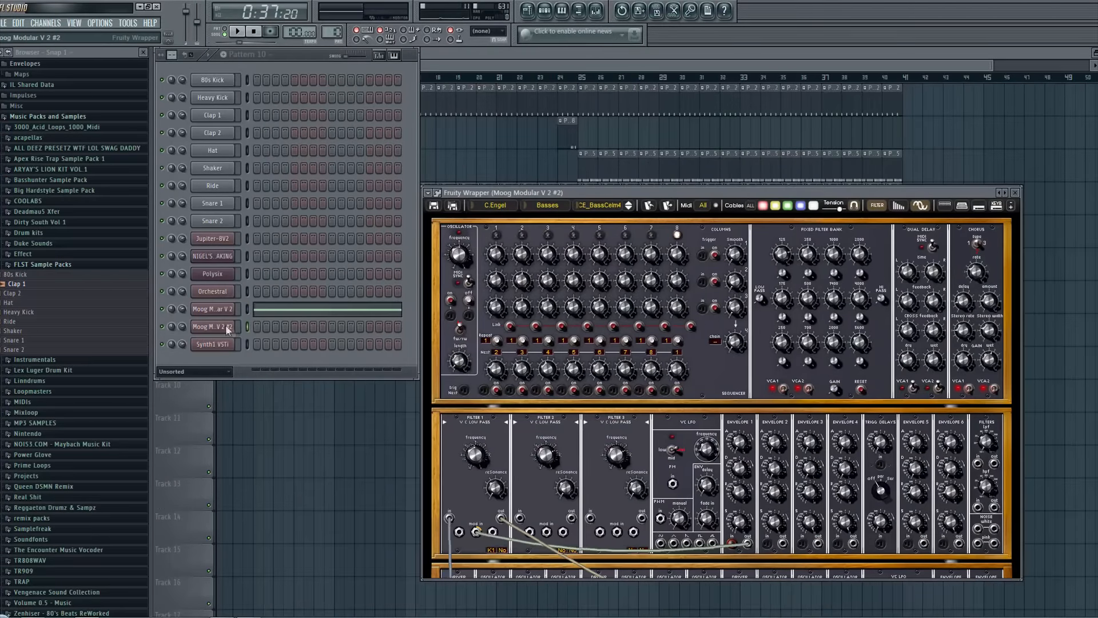
# Replace the cloned Moog Modular V 2 channel's instrument with ElectraX
pyautogui.rightClick(225, 324)
pyautogui.moveTo(266, 447)
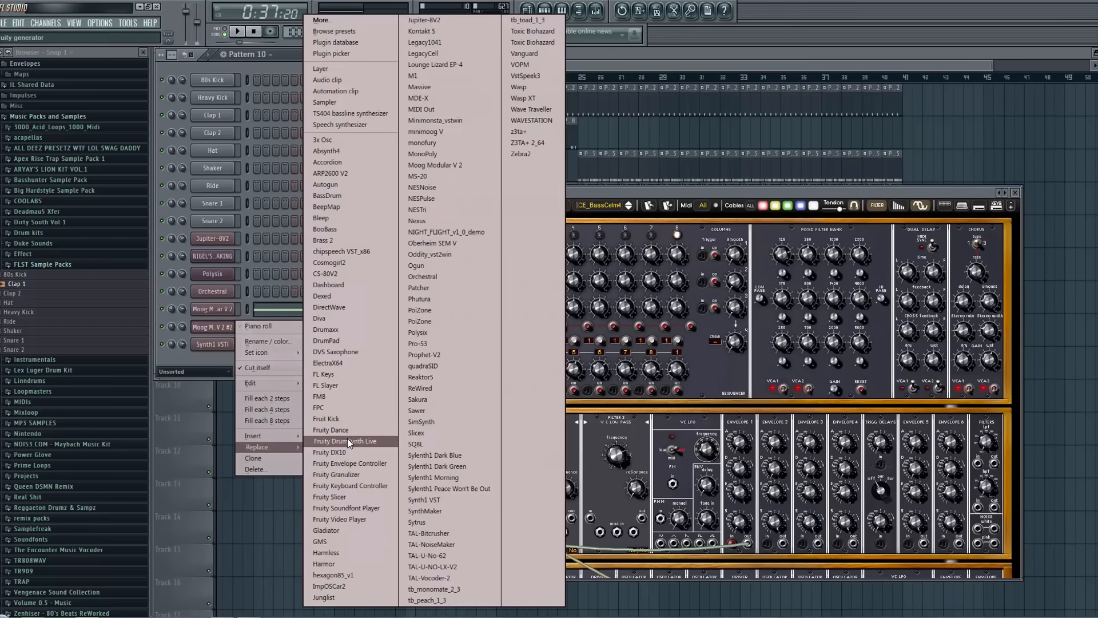
pyautogui.click(358, 364)
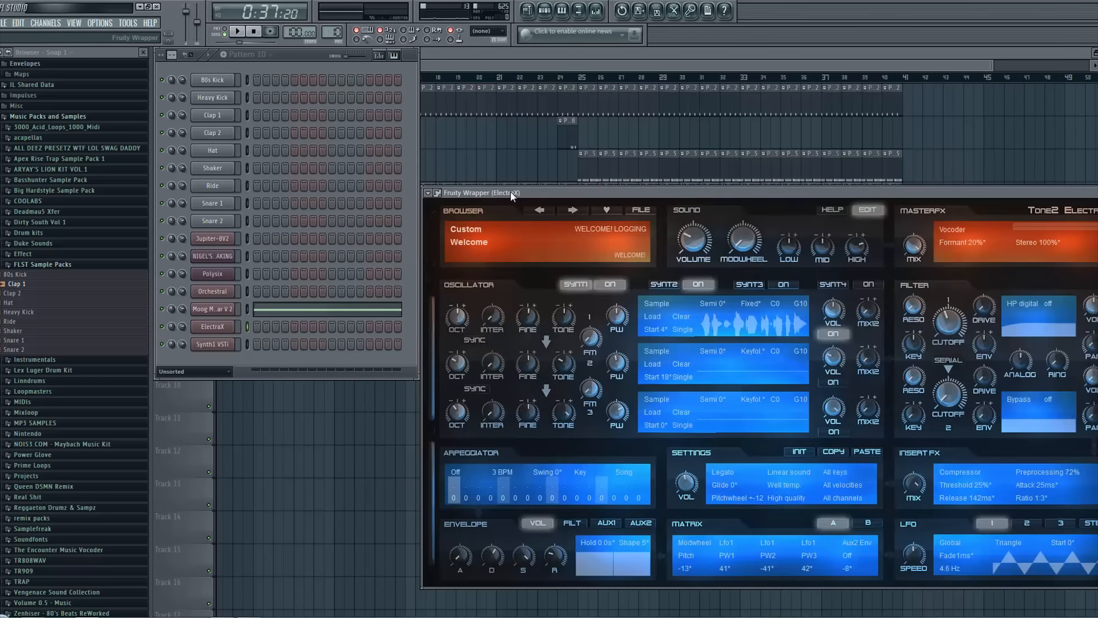
pyautogui.moveTo(512, 195); pyautogui.dragTo(495, 146)
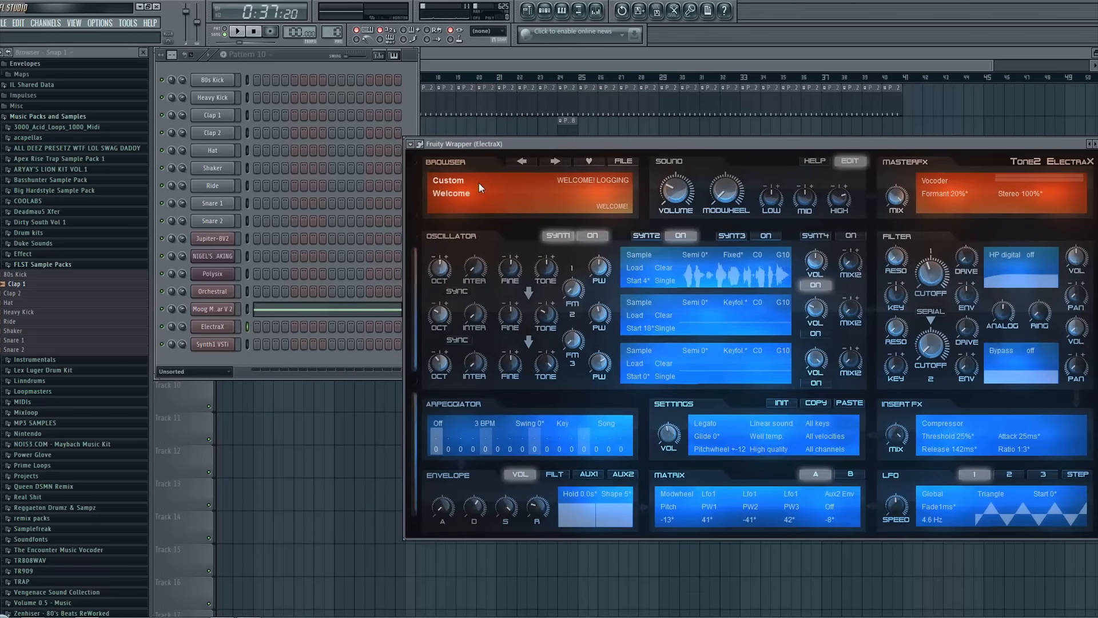
# Load the AnalMoogBass MF preset from ElectraX's NewSounds category and set filter 1's cutoff to 848 Hz
pyautogui.click(458, 182)
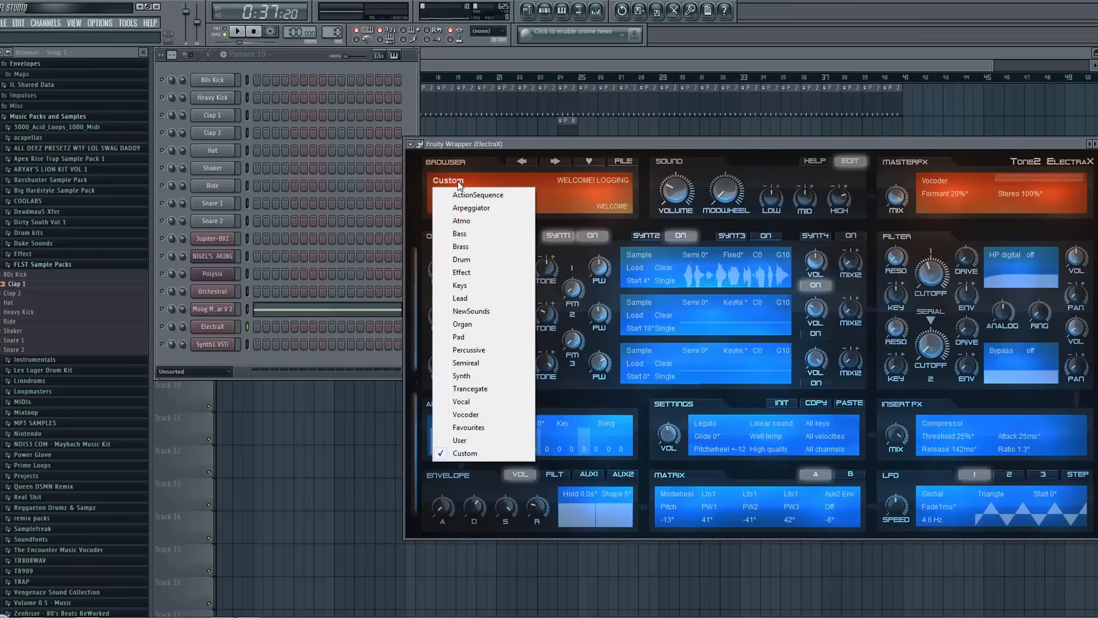
pyautogui.click(485, 316)
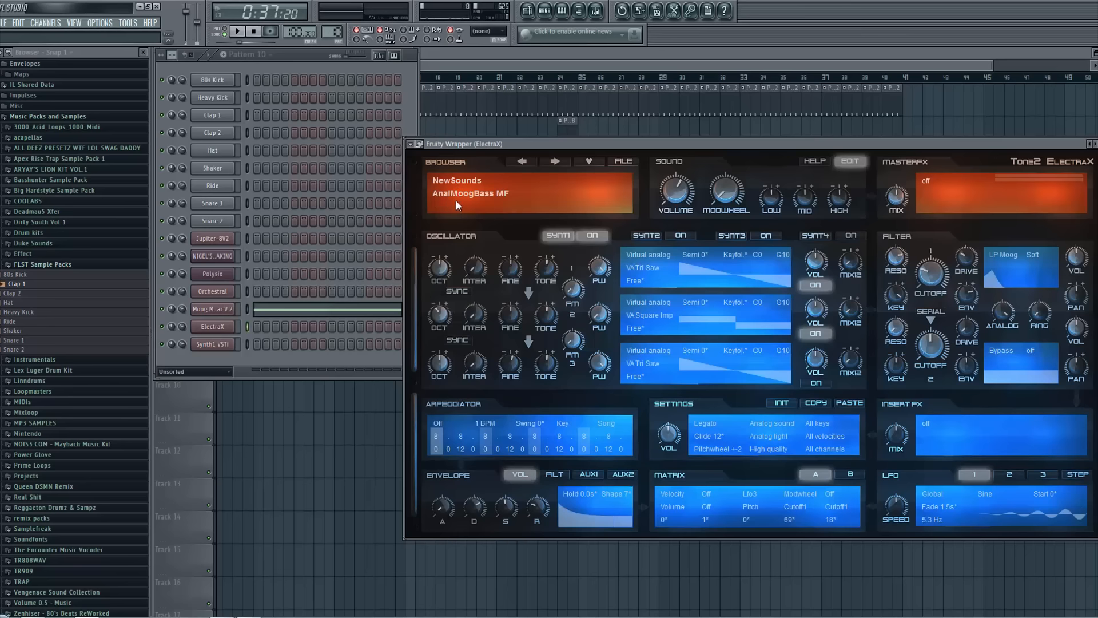
pyautogui.moveTo(936, 275)
pyautogui.moveTo(931, 280); pyautogui.dragTo(931, 250)
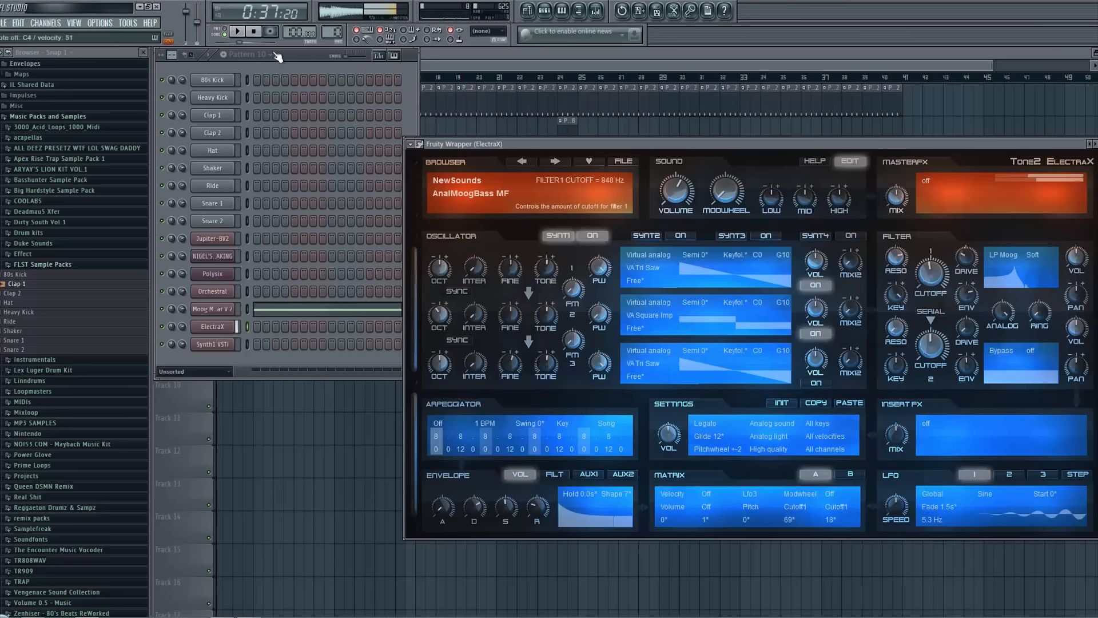
# Paste the Moog bass note into the ElectraX channel of Pattern 10 and play the song to hear both layers
pyautogui.click(305, 56)
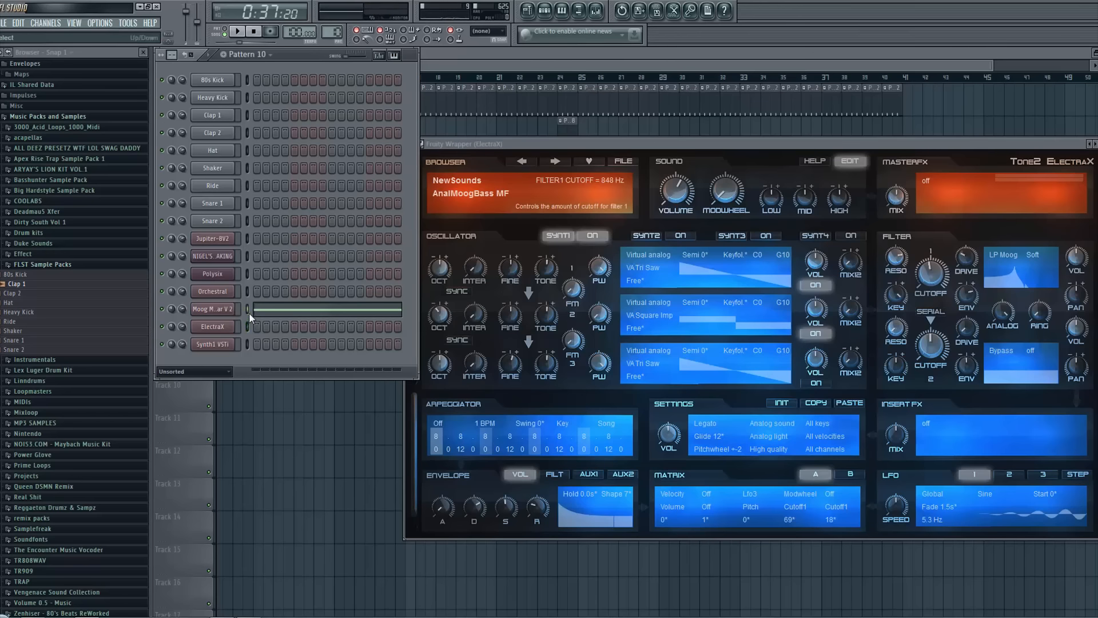
pyautogui.hotkey('ctrl', 'v')
pyautogui.click(310, 417)
pyautogui.press('space')
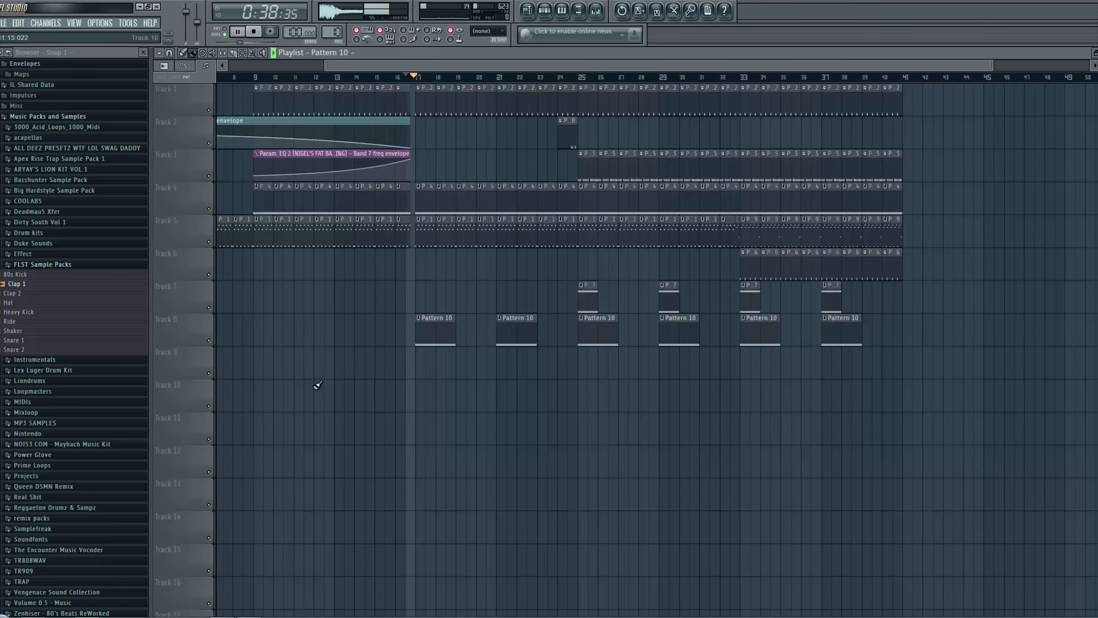
pyautogui.click(544, 11)
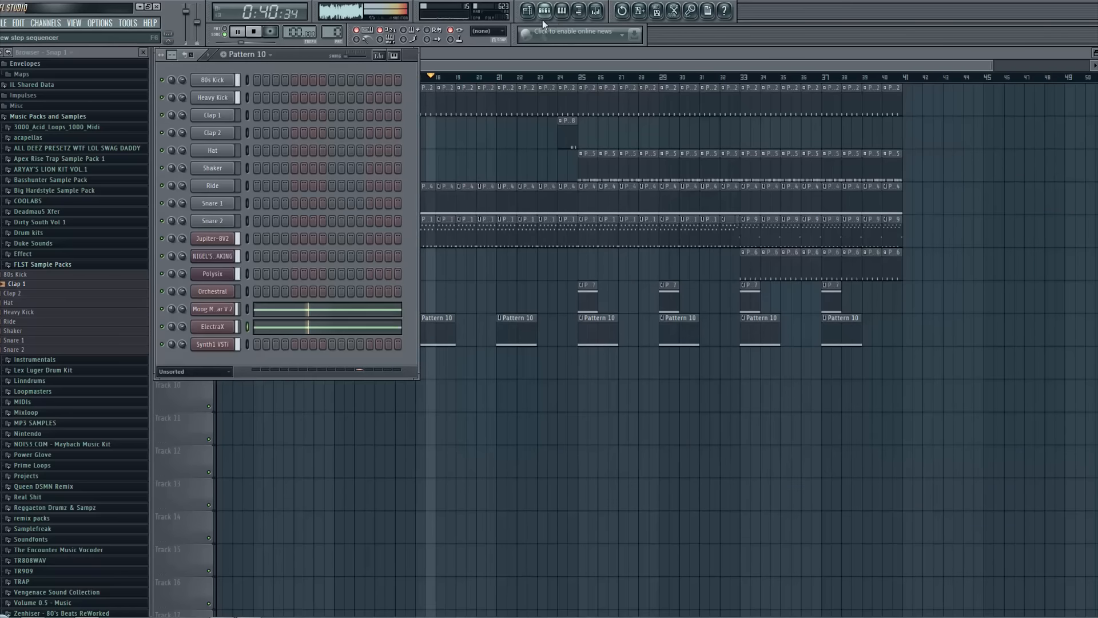
pyautogui.press('space')
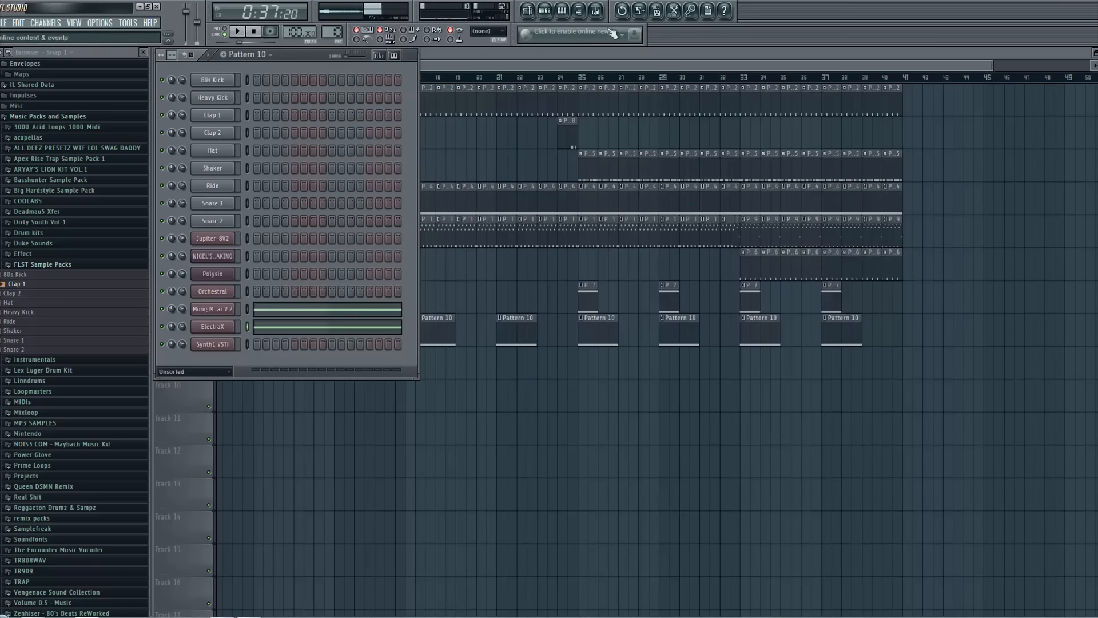
pyautogui.click(483, 519)
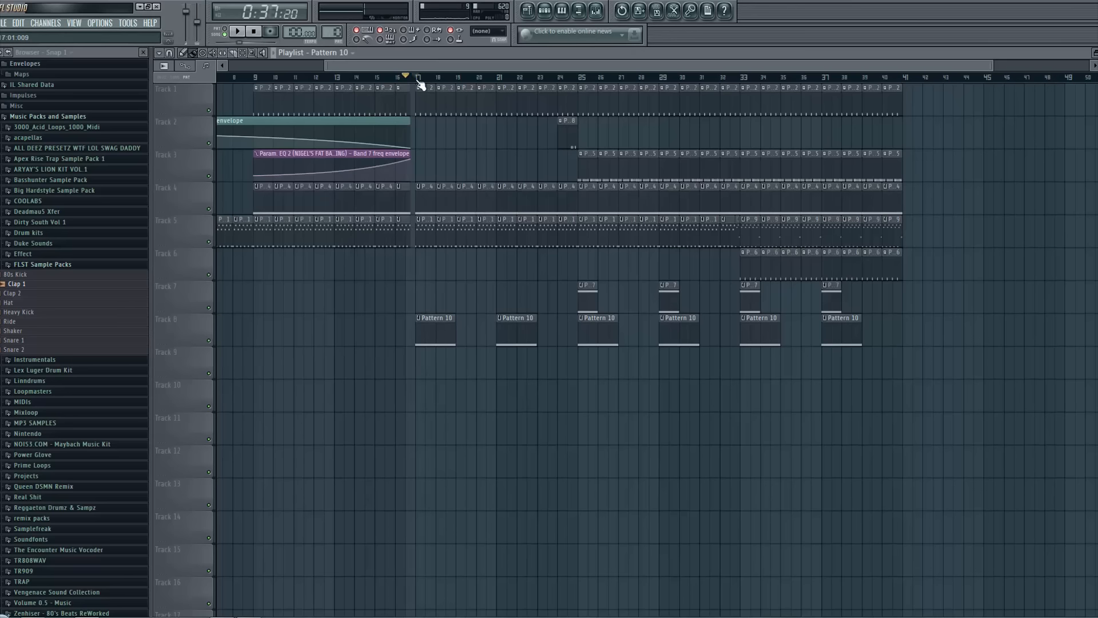
# Select bars 17–18 and add Fruity Parametric EQ 2 with the 20Hz + 18kHz cut preset to the Moog Modular V 2 track's second slot
pyautogui.moveTo(420, 80); pyautogui.dragTo(455, 80)
pyautogui.click(596, 10)
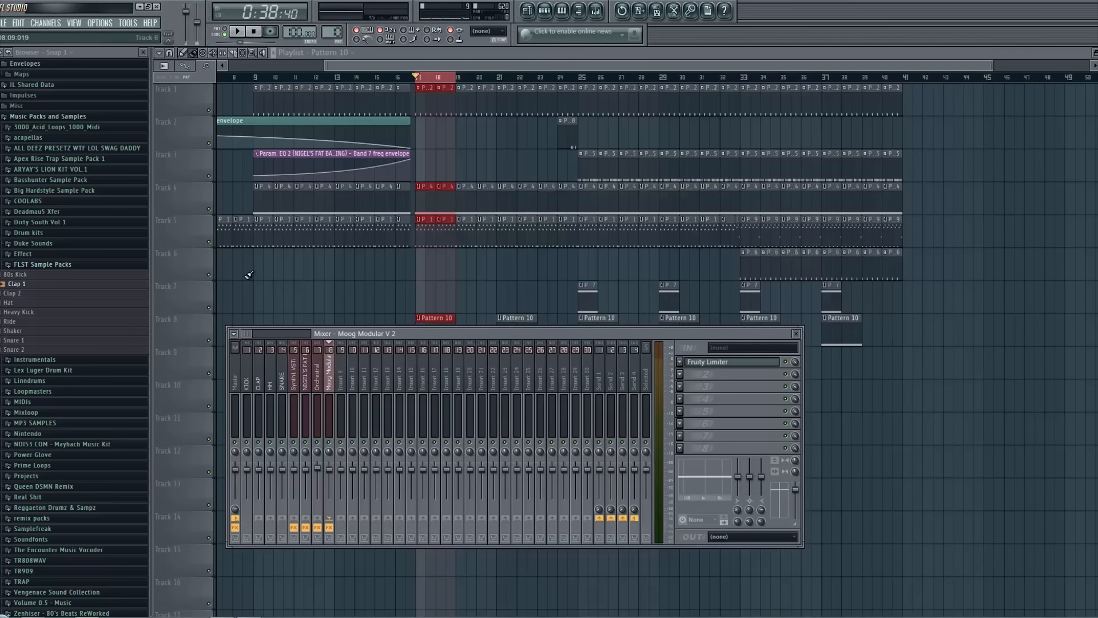
pyautogui.click(688, 380)
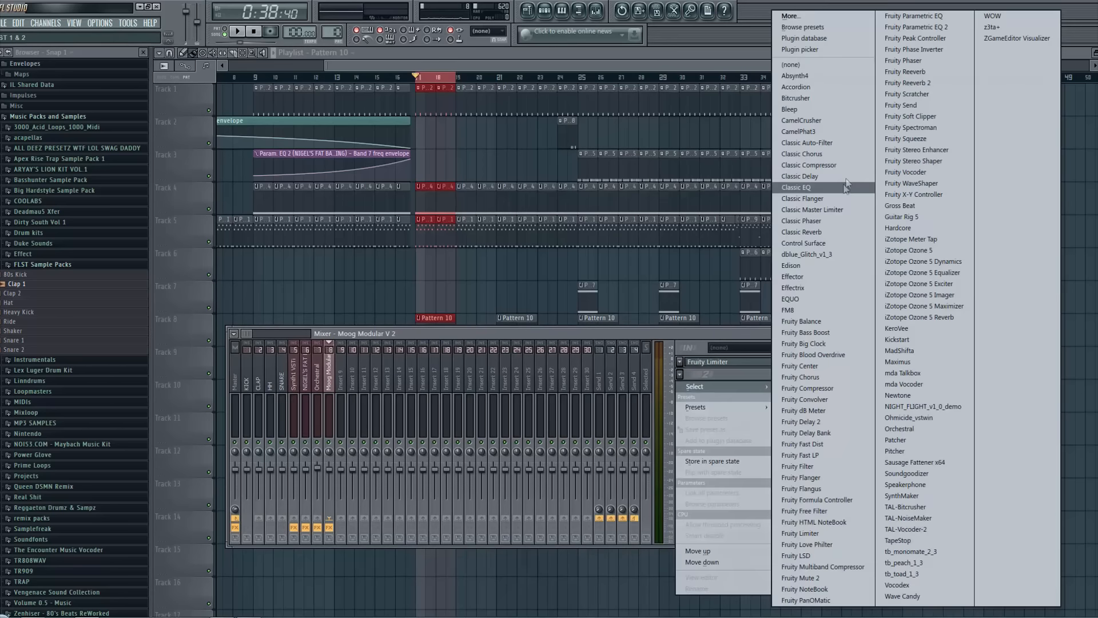
pyautogui.click(917, 27)
pyautogui.moveTo(498, 159); pyautogui.dragTo(740, 174)
pyautogui.rightClick(778, 173)
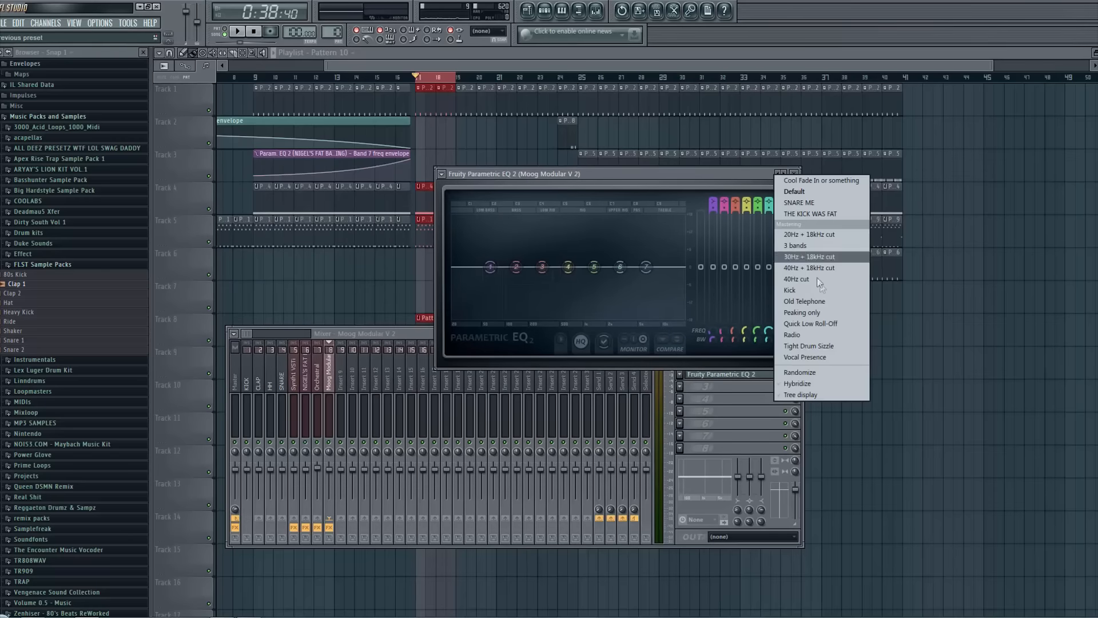
pyautogui.click(805, 236)
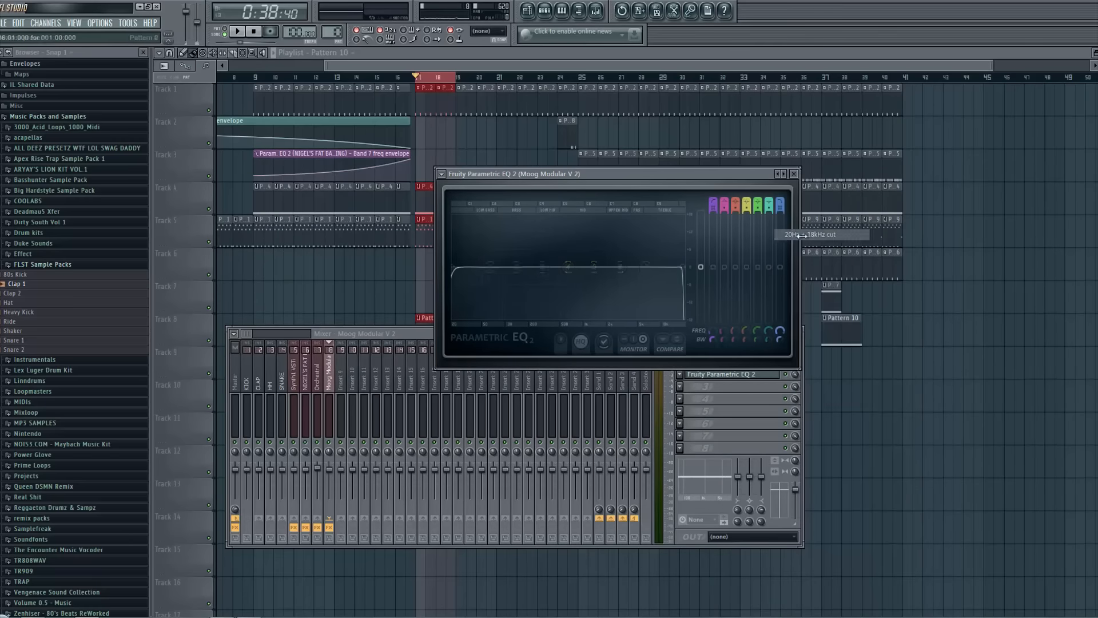
# Create an automation clip for the EQ's band 7 frequency over bars 17–18 and shape it as a falling curve
pyautogui.rightClick(780, 331)
pyautogui.click(509, 67)
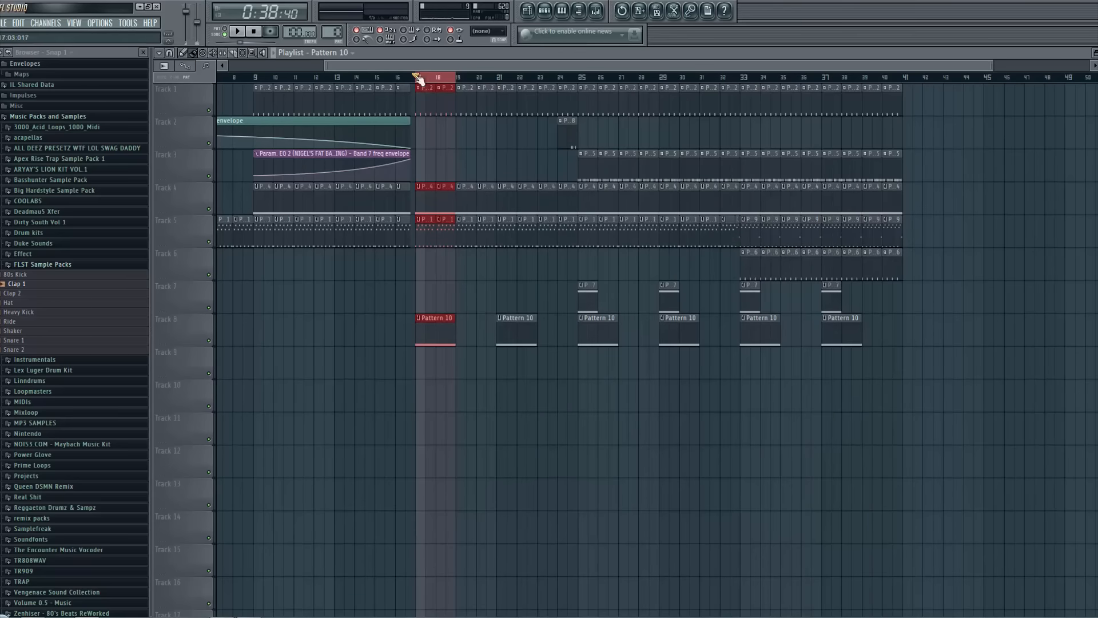
pyautogui.click(596, 11)
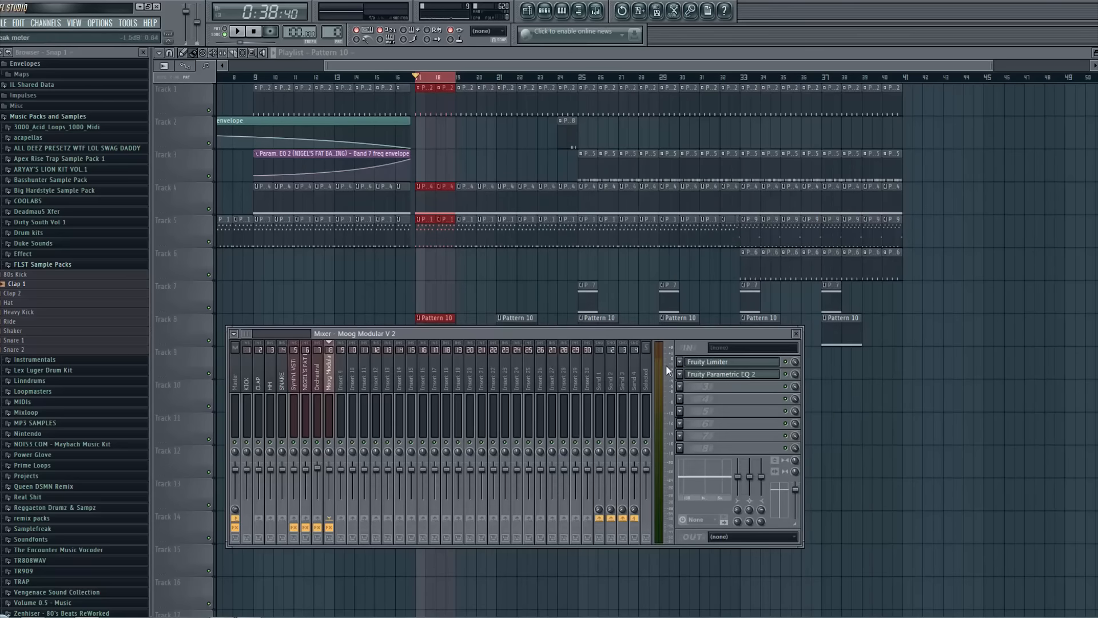
pyautogui.click(694, 375)
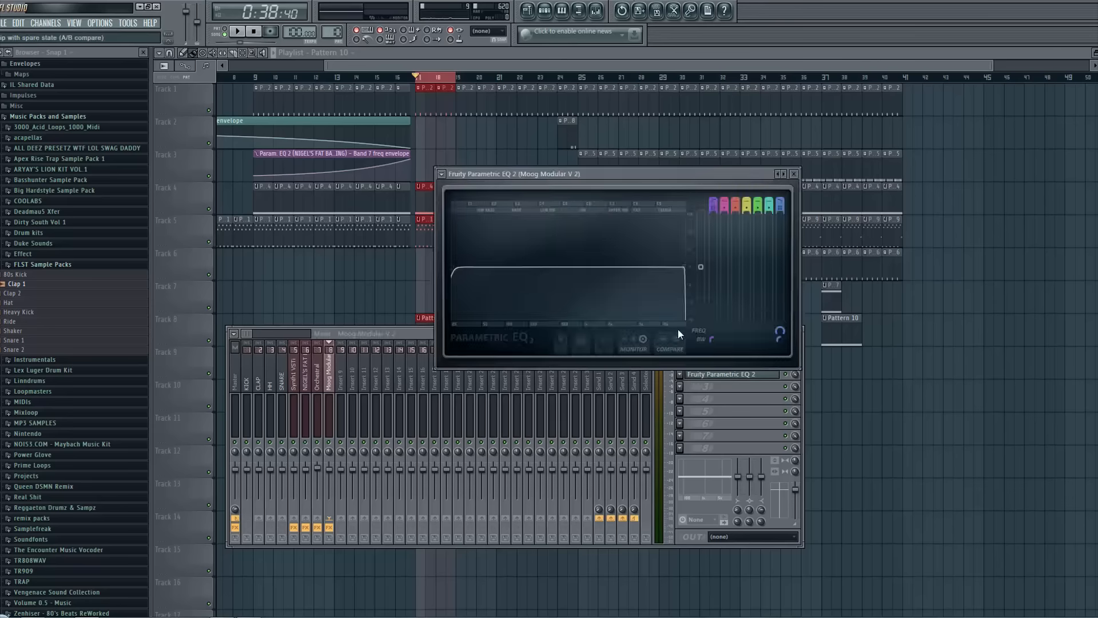
pyautogui.rightClick(781, 332)
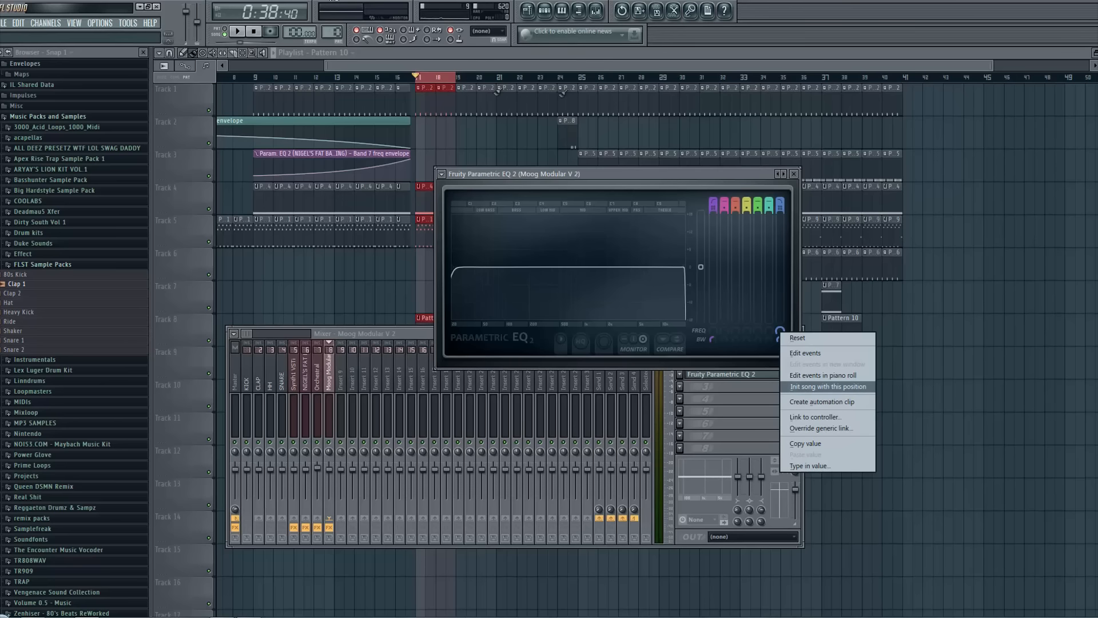
pyautogui.click(818, 401)
pyautogui.moveTo(445, 123); pyautogui.dragTo(454, 383)
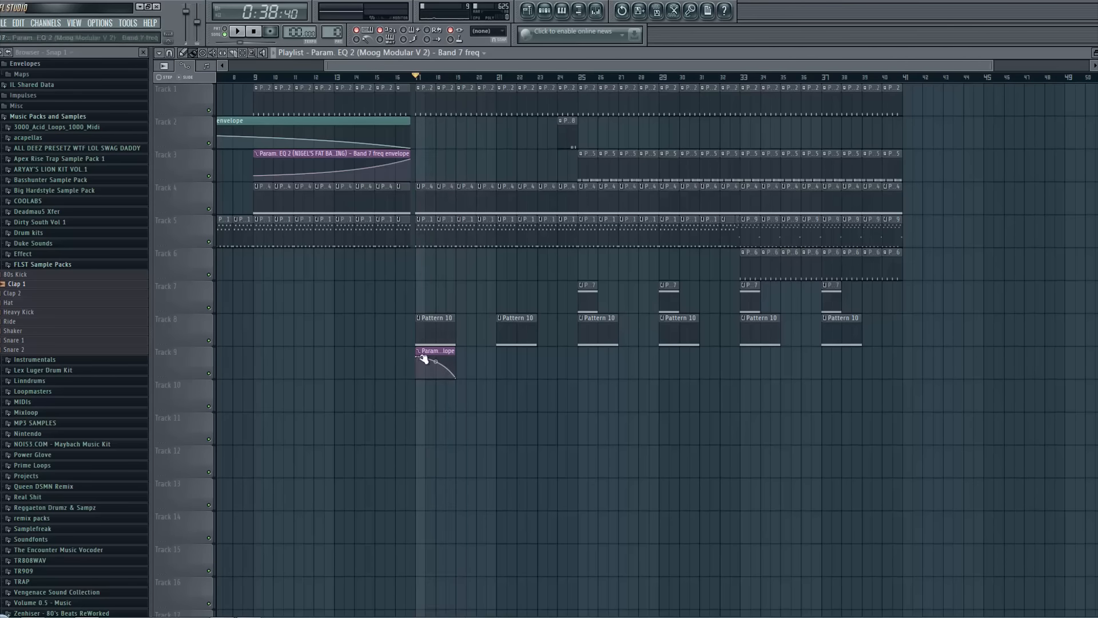
# Place copies of the band 7 frequency automation clip on Track 9 at bars 21, 25, 29, 33 and 37
pyautogui.click(503, 356)
pyautogui.click(588, 353)
pyautogui.click(665, 353)
pyautogui.click(746, 353)
pyautogui.click(828, 353)
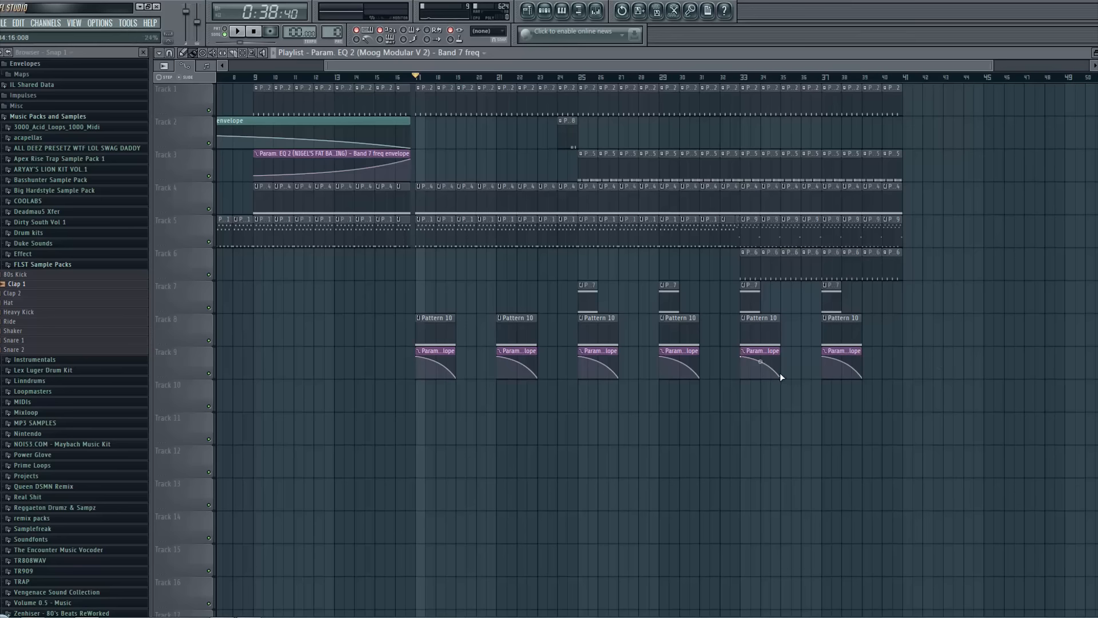
# Make the automation clip at bar 29 unique and pull the end points of the filter curves to the minimum
pyautogui.moveTo(780, 375); pyautogui.dragTo(780, 441)
pyautogui.rightClick(662, 355)
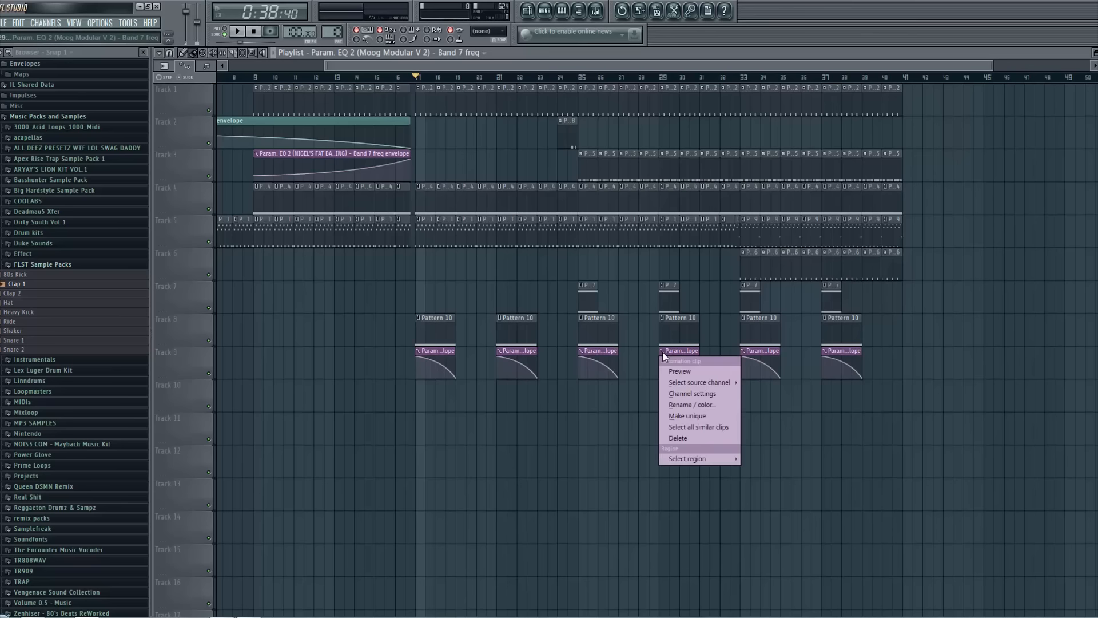
pyautogui.click(703, 416)
pyautogui.moveTo(699, 378); pyautogui.dragTo(702, 412)
pyautogui.moveTo(619, 377); pyautogui.dragTo(619, 424)
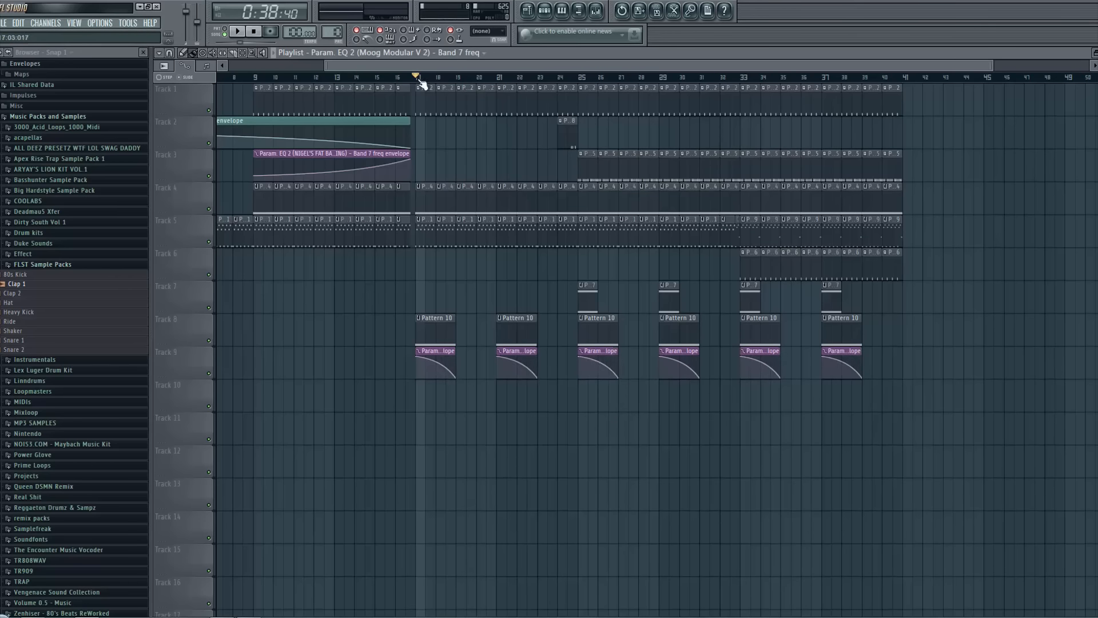
# Play the song from bar 17 while raising the end point of the shared filter curve slightly
pyautogui.press('space')
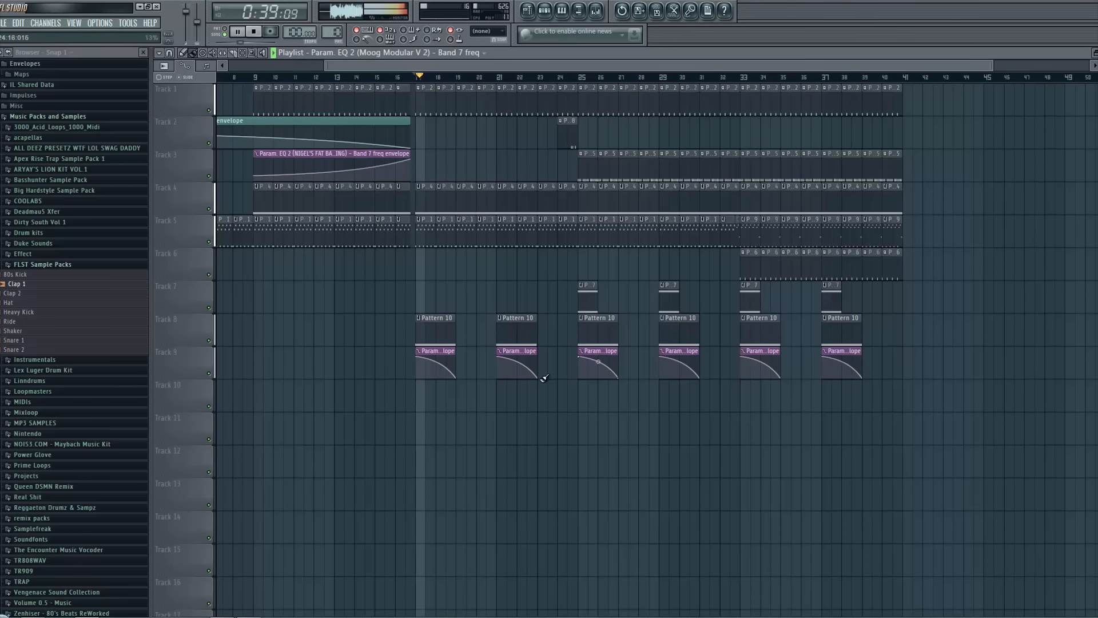
pyautogui.moveTo(457, 377); pyautogui.dragTo(458, 370)
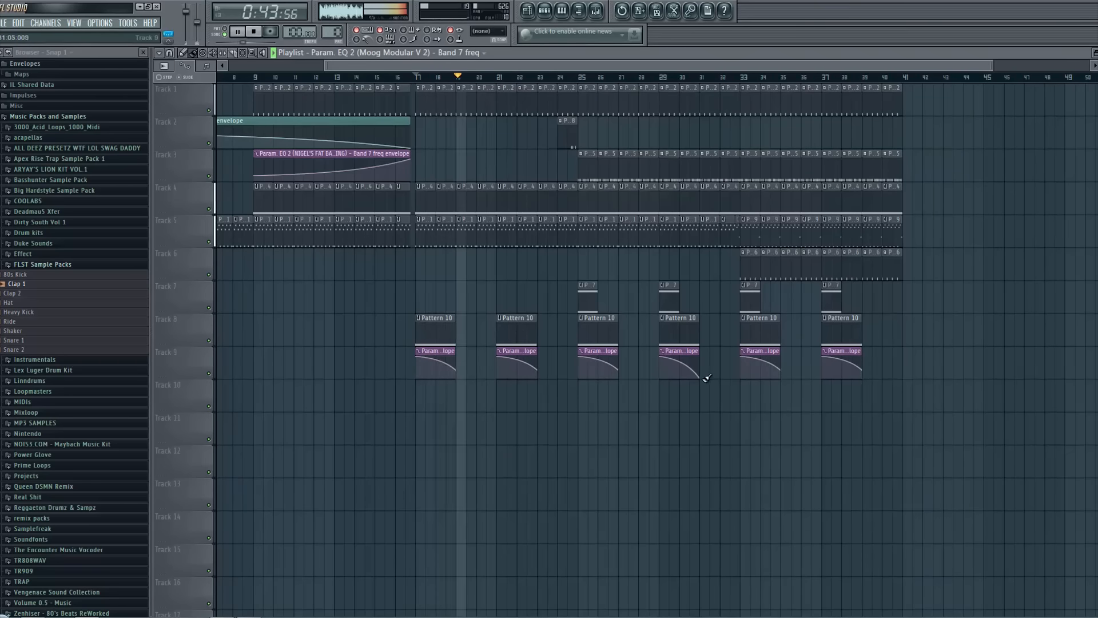
pyautogui.press('space')
# Delete the unique automation clip at bar 29 and replace it with a copy of the clip at bar 33
pyautogui.rightClick(694, 368)
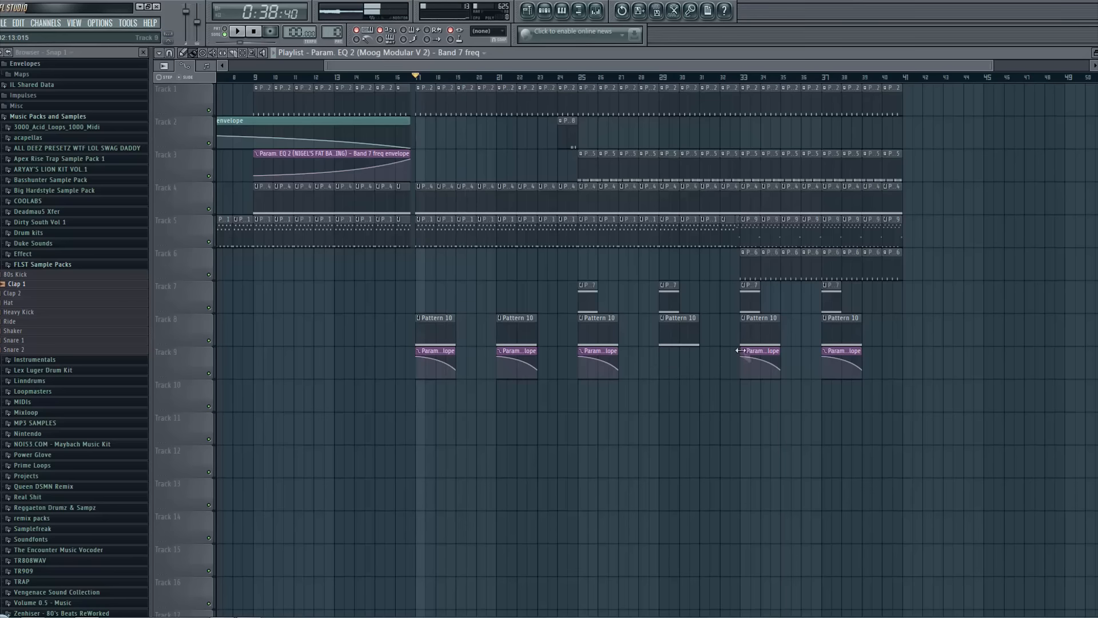
pyautogui.click(744, 351)
pyautogui.click(661, 355)
# Play the song from bar 17 and check the filtered bass and the track levels in the mixer
pyautogui.press('space')
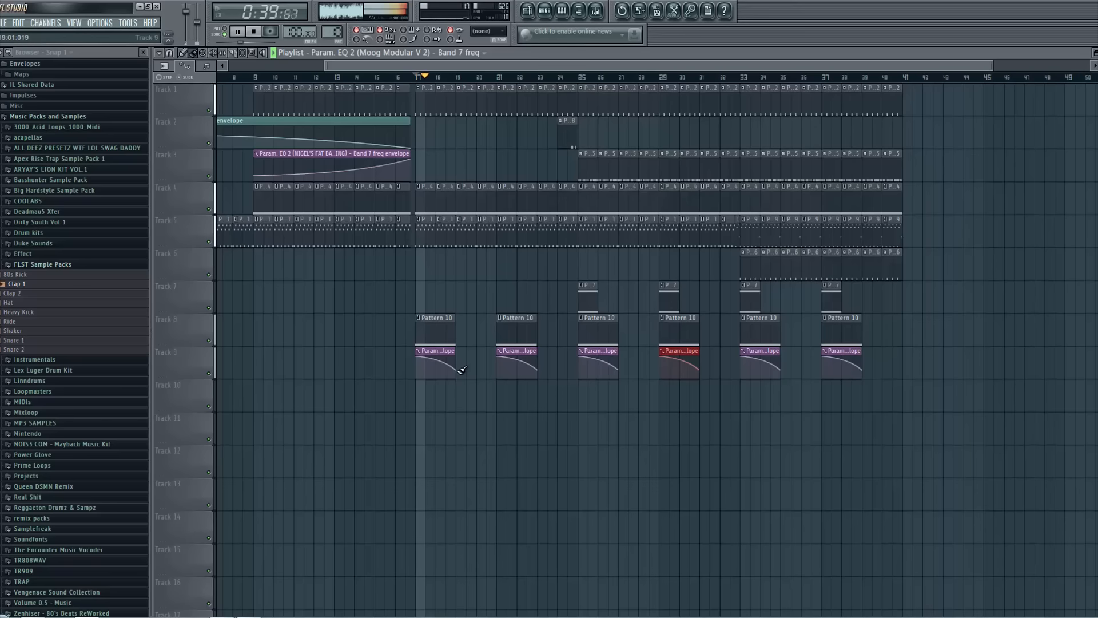
pyautogui.click(595, 11)
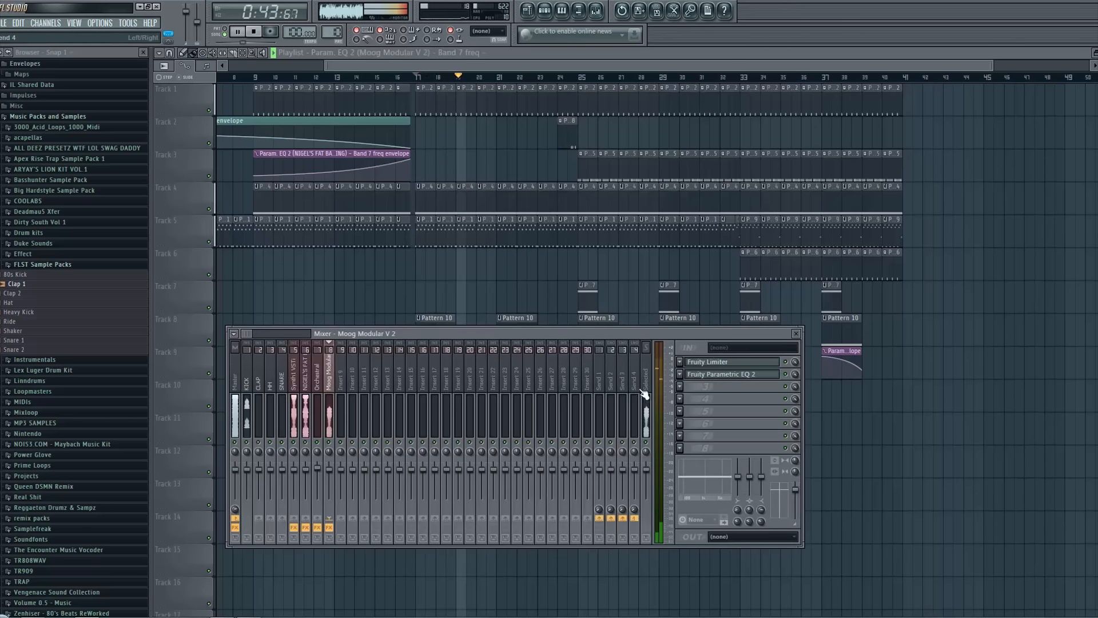
pyautogui.press('F9')
pyautogui.press('space')
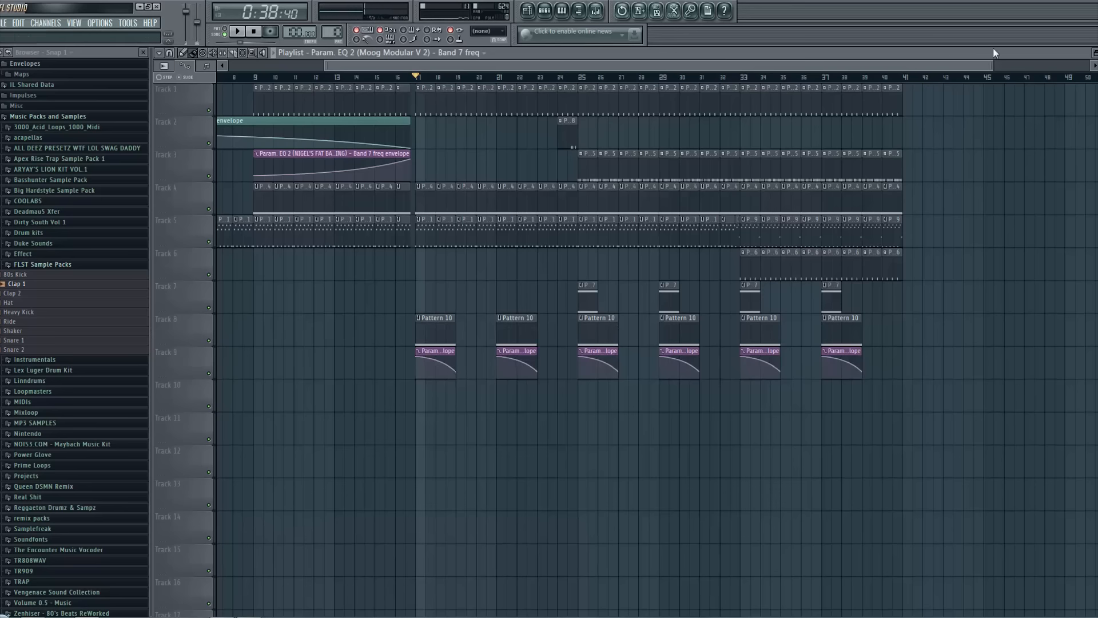
# Bend the filter automation curve at bar 17 so it falls off late, pull its end point to the minimum, and audition it
pyautogui.moveTo(996, 63); pyautogui.dragTo(639, 112)
pyautogui.moveTo(572, 359); pyautogui.dragTo(572, 358)
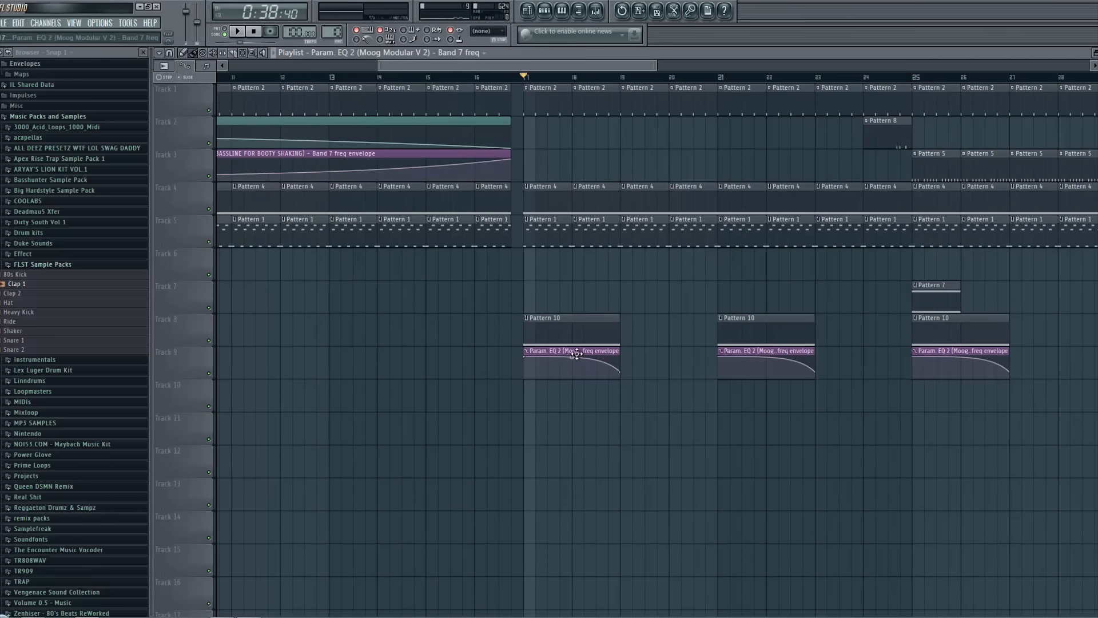
pyautogui.moveTo(620, 372); pyautogui.dragTo(621, 378)
pyautogui.press('space')
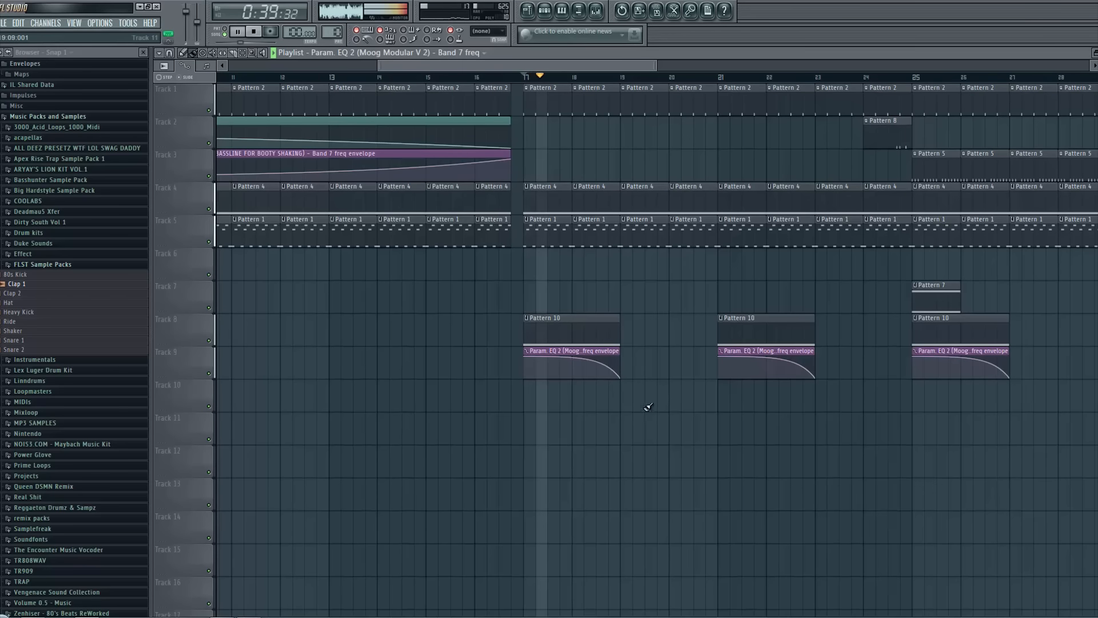
pyautogui.press('space')
# Solo tracks 8 and 9 and play the filtered bass from bar 17 in isolation
pyautogui.rightClick(215, 342)
pyautogui.click(215, 376)
pyautogui.press('space')
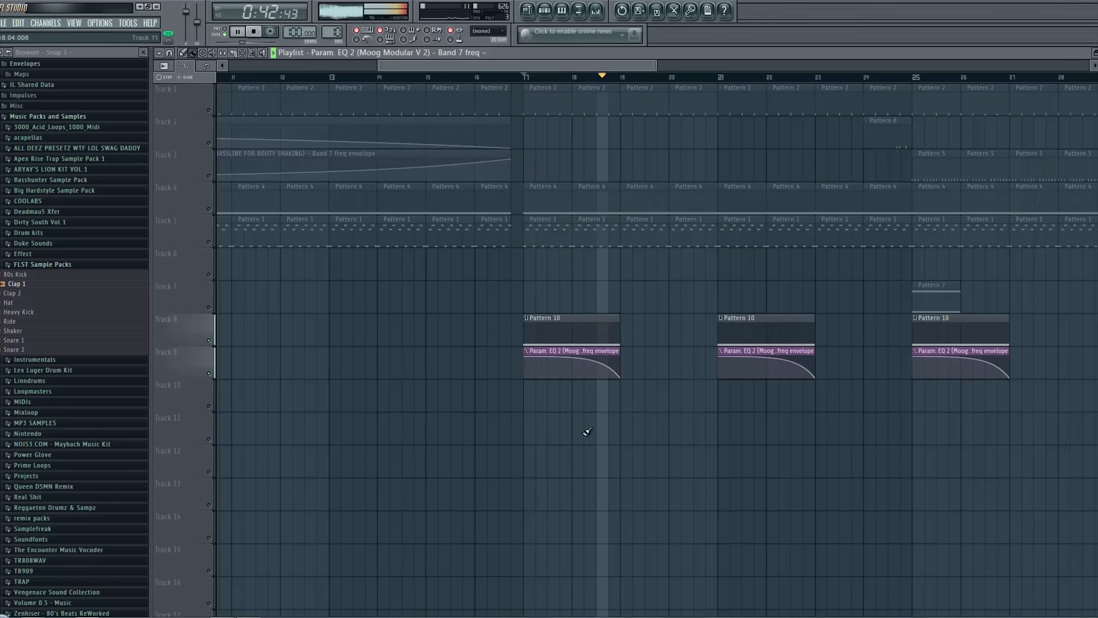
pyautogui.press('space')
# Try a straighter and a steeper drop in the filter curve at bar 17, auditioning the soloed bass after each change
pyautogui.moveTo(572, 358); pyautogui.dragTo(591, 379)
pyautogui.press('space')
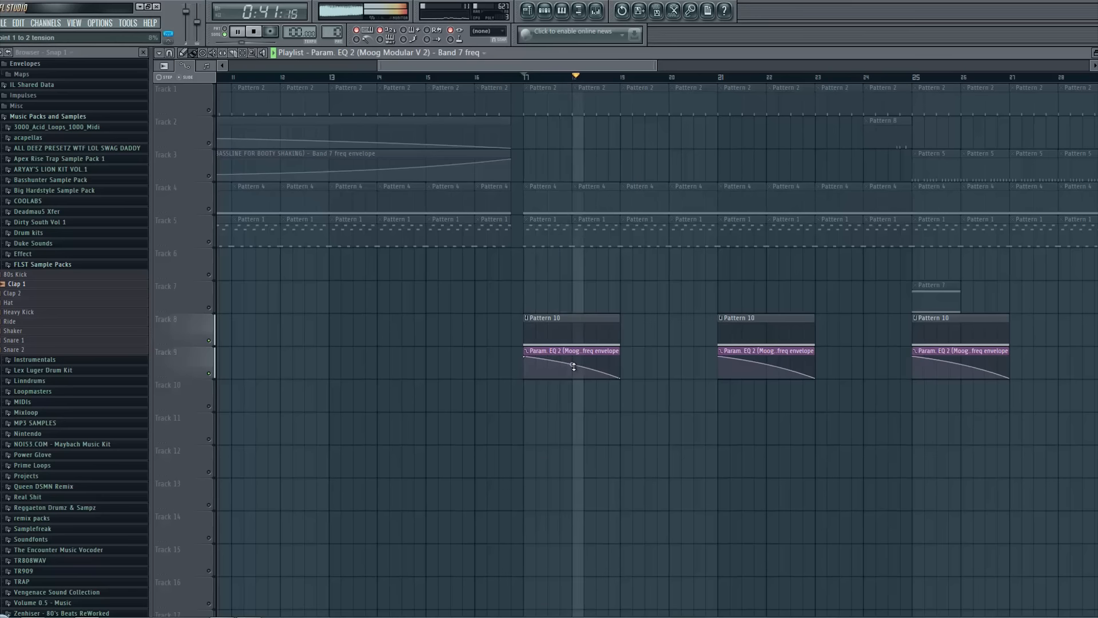
pyautogui.moveTo(574, 366); pyautogui.dragTo(612, 376)
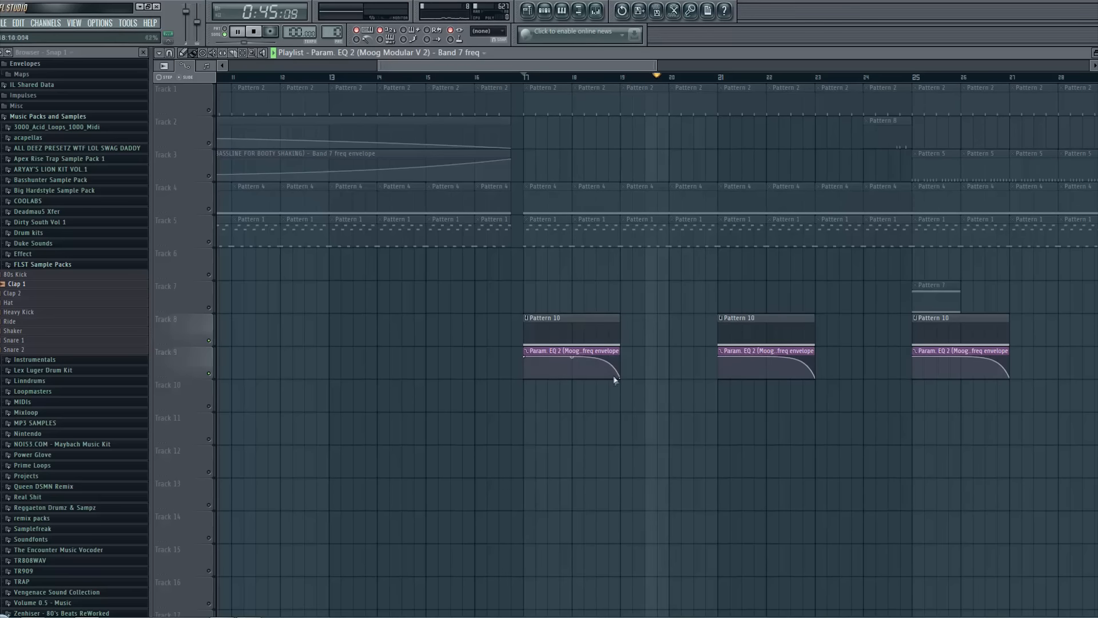
pyautogui.press('space')
pyautogui.press('space')
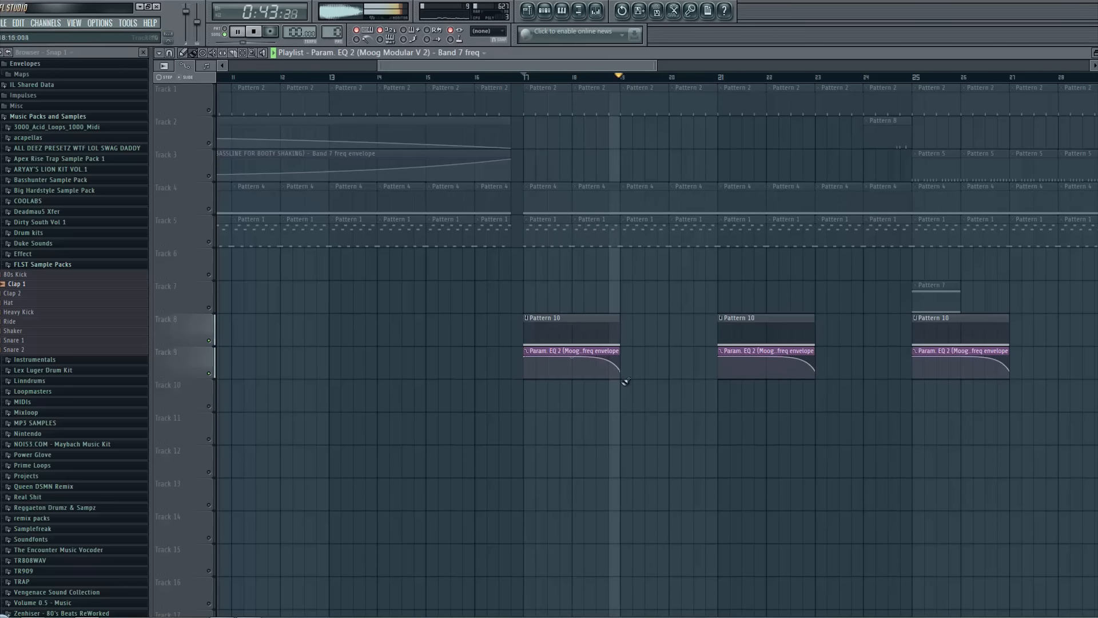
pyautogui.press('space')
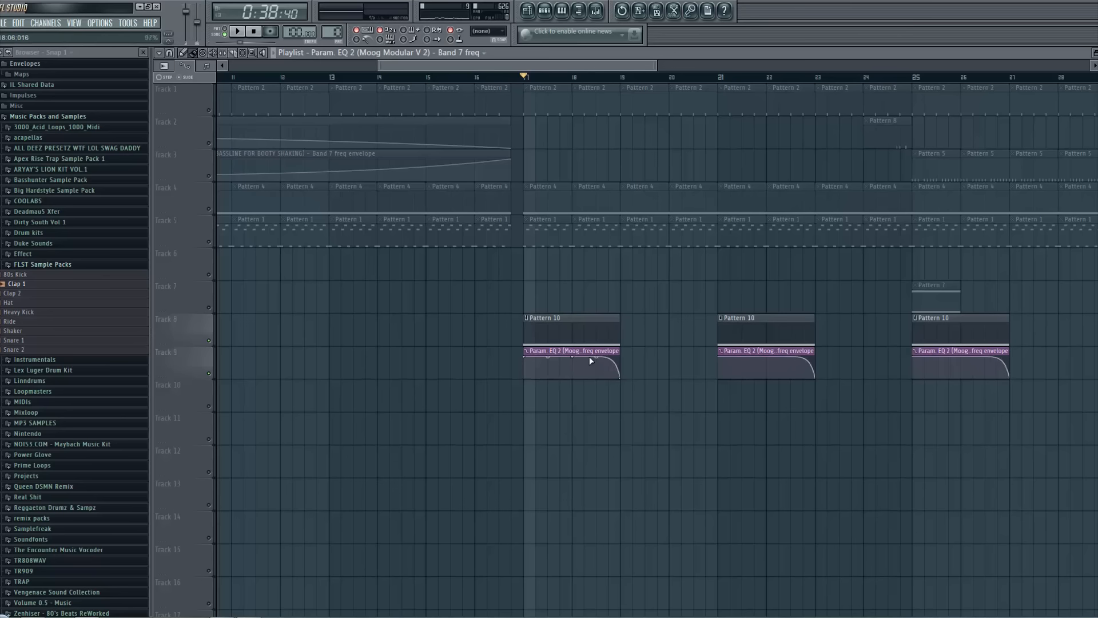
# Soften the filter curve's final segment into a gradual fall, audition it, and restore all soloed-out tracks
pyautogui.moveTo(596, 356); pyautogui.dragTo(596, 364)
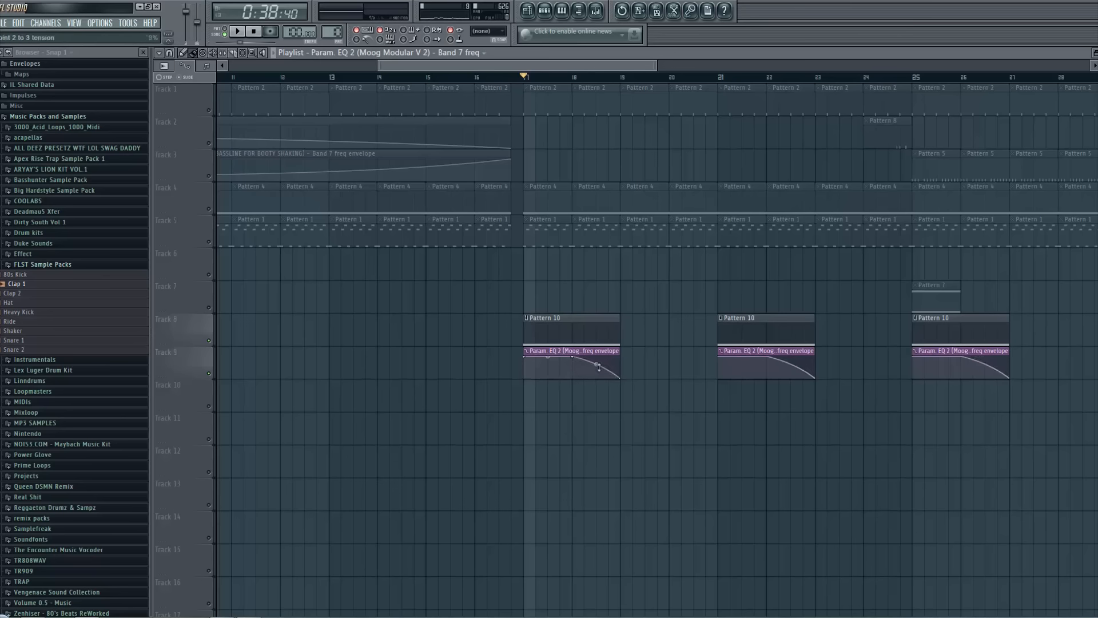
pyautogui.press('space')
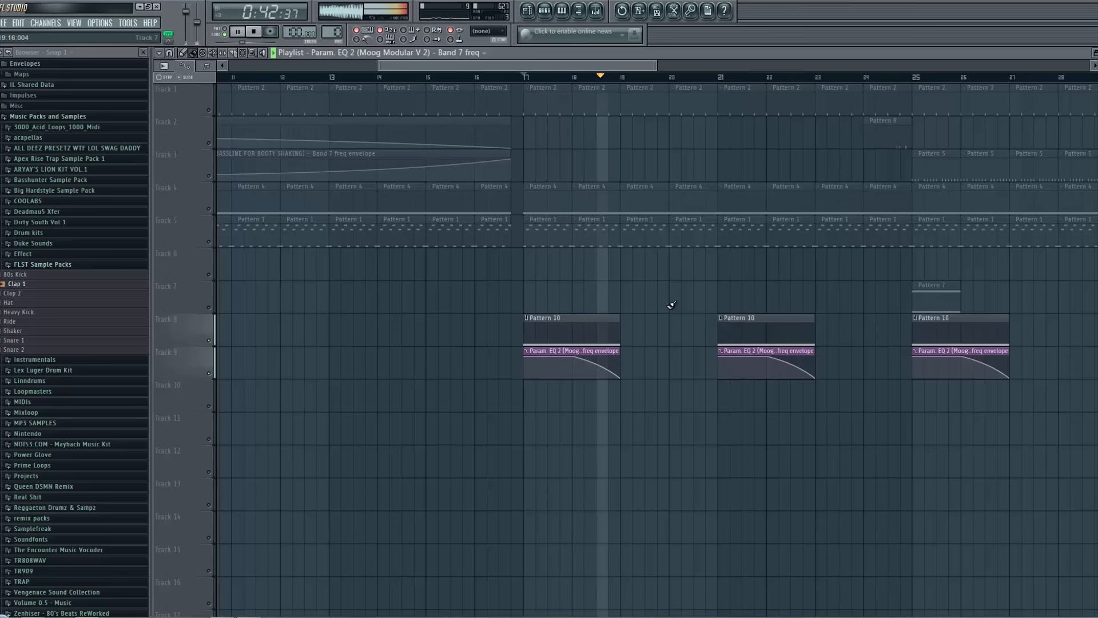
pyautogui.press('space')
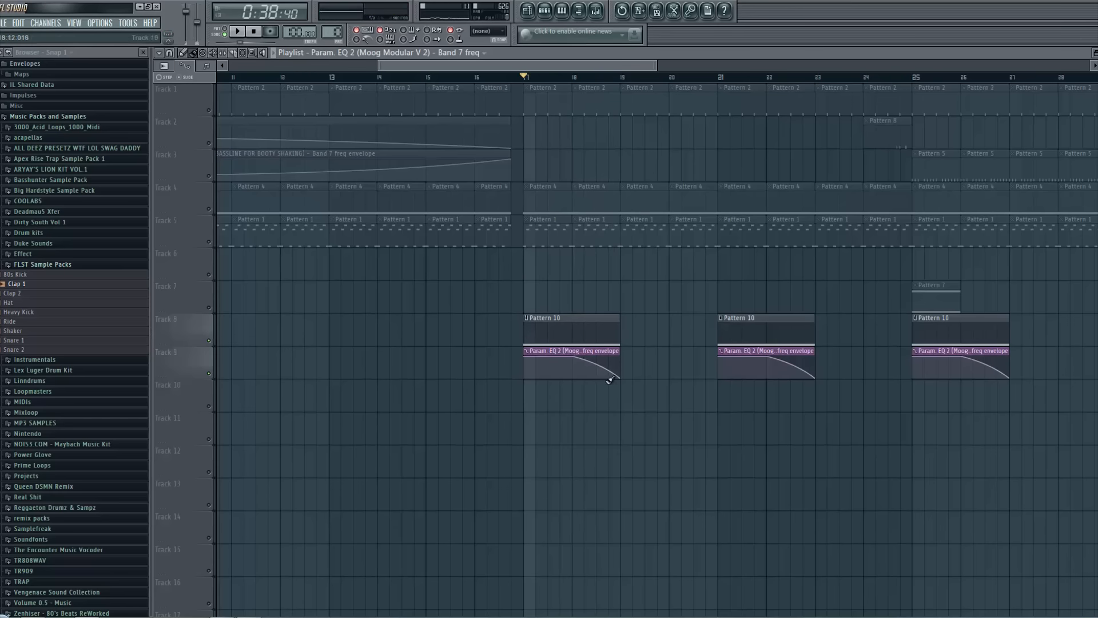
pyautogui.moveTo(575, 358)
pyautogui.mouseDown()
pyautogui.moveTo(575, 370)
pyautogui.moveTo(578, 358)
pyautogui.mouseUp()
pyautogui.click(210, 342)
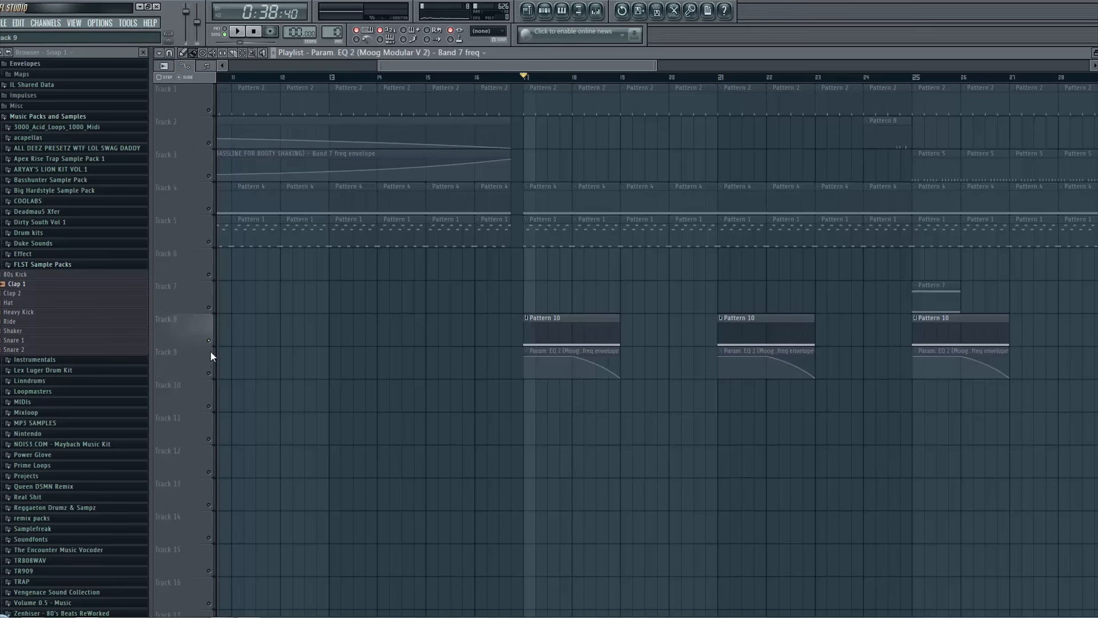
pyautogui.click(210, 343)
# Add a second Fruity Parametric EQ 2 to the Moog Modular V 2 mixer track, boosting the highs and raising band 5 around 1326 Hz
pyautogui.click(596, 10)
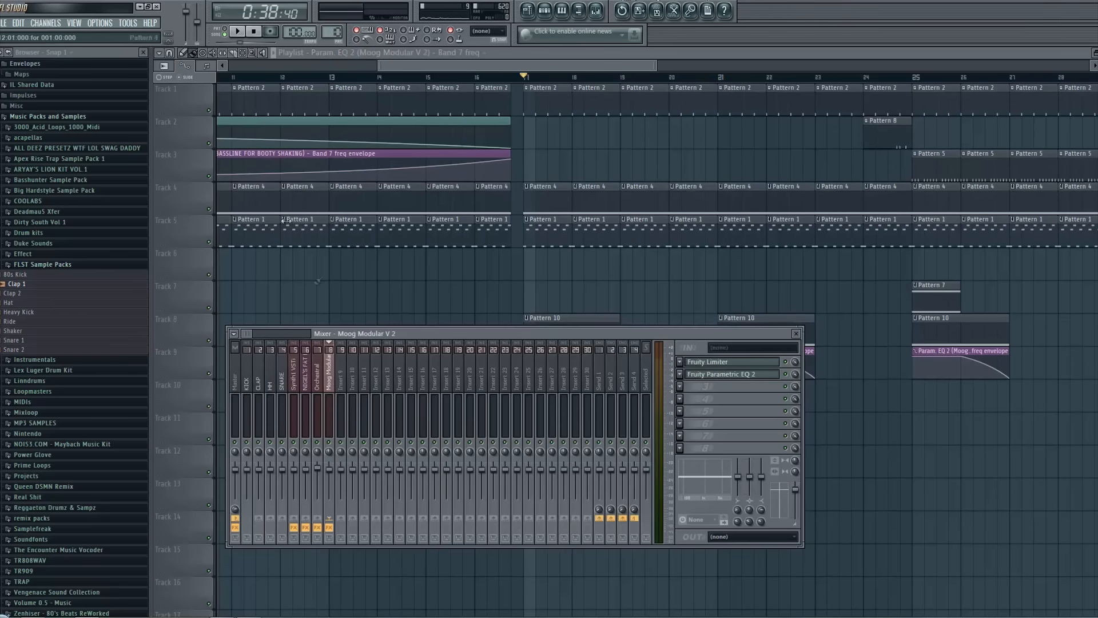
pyautogui.click(684, 387)
pyautogui.click(905, 28)
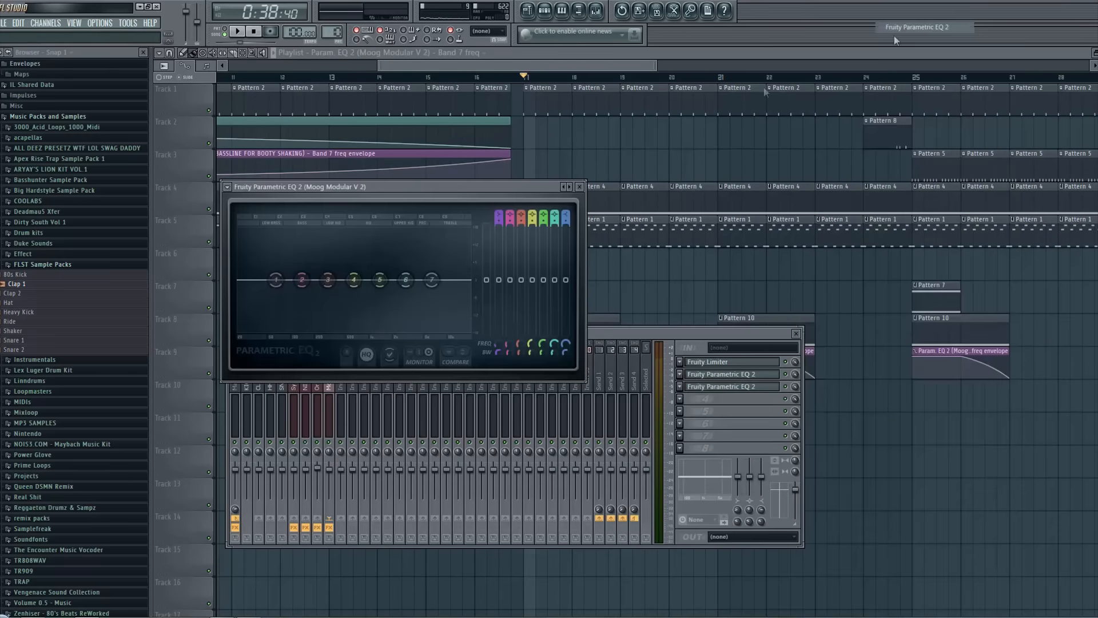
pyautogui.moveTo(431, 279); pyautogui.dragTo(438, 260)
pyautogui.moveTo(354, 279); pyautogui.dragTo(378, 275)
pyautogui.scroll(2, 410, 291)
pyautogui.scroll(2, 381, 278)
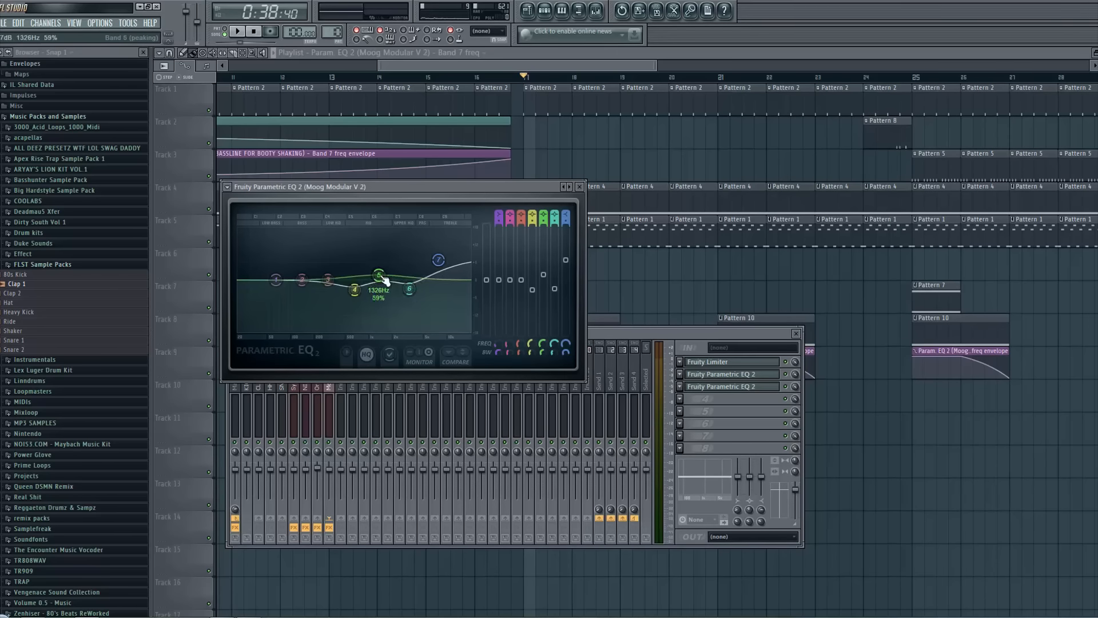
# Cut the lowest band of the new EQ and boost band 2 slightly around 55 Hz
pyautogui.moveTo(277, 281)
pyautogui.mouseDown()
pyautogui.moveTo(239, 330)
pyautogui.moveTo(281, 280)
pyautogui.moveTo(272, 275)
pyautogui.mouseUp()
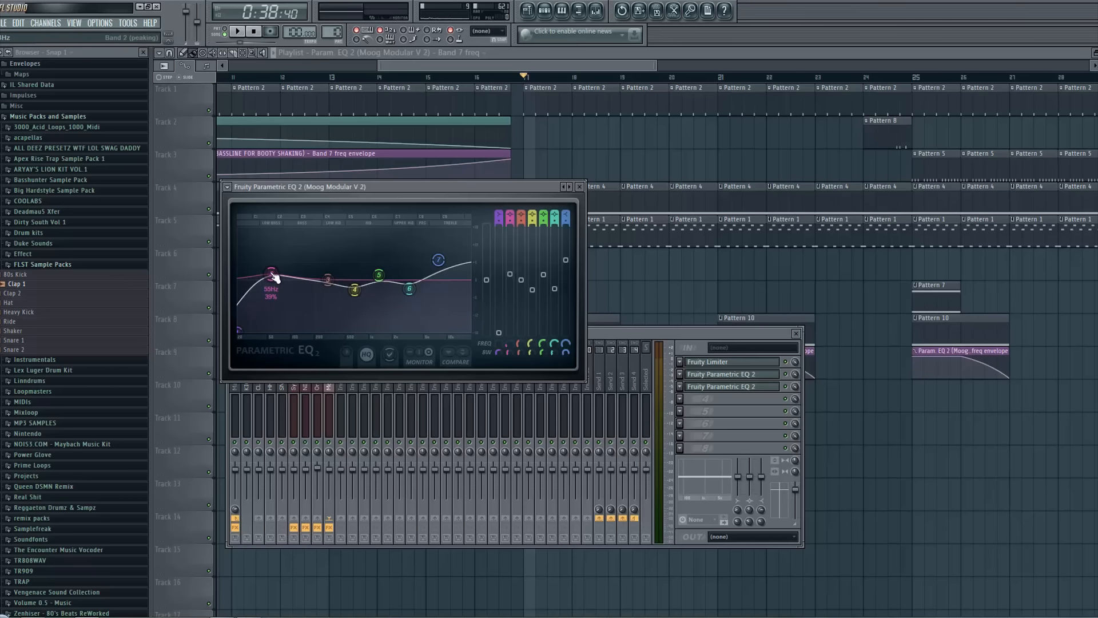
pyautogui.moveTo(274, 285); pyautogui.dragTo(270, 274)
pyautogui.moveTo(268, 278); pyautogui.dragTo(268, 275)
pyautogui.rightClick(903, 458)
# Play the song from bar 17 and check the equalized bass in the mixer
pyautogui.press('space')
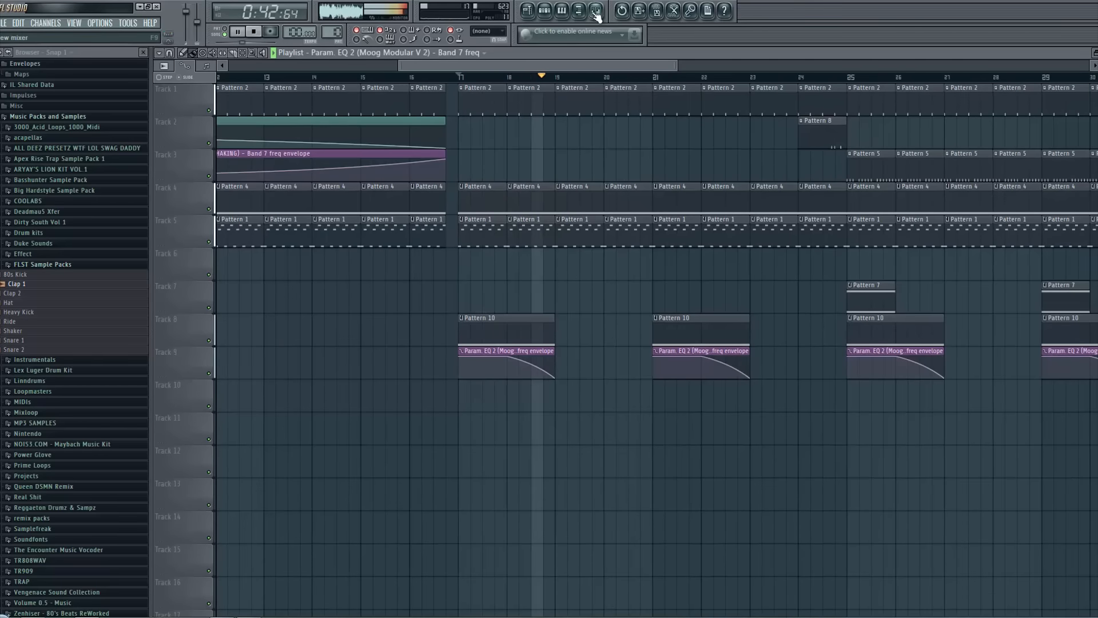
pyautogui.click(596, 11)
pyautogui.press('space')
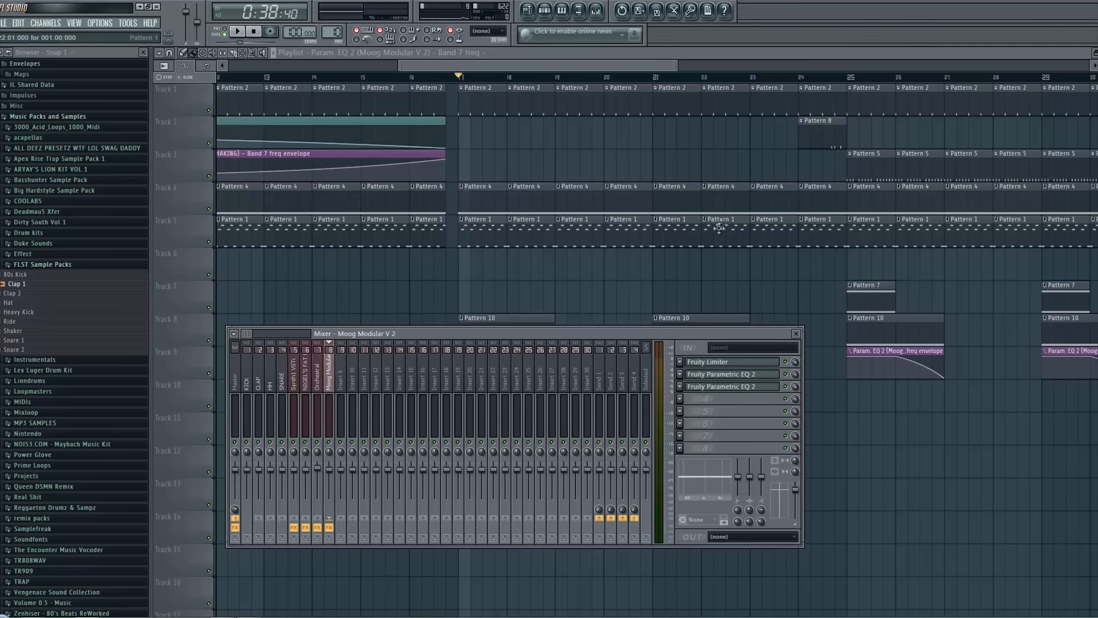
pyautogui.press('F9')
# Insert a minimoog V channel using the K.U_3osc bass preset and raise its filter cutoff slightly
pyautogui.moveTo(677, 67); pyautogui.dragTo(931, 108)
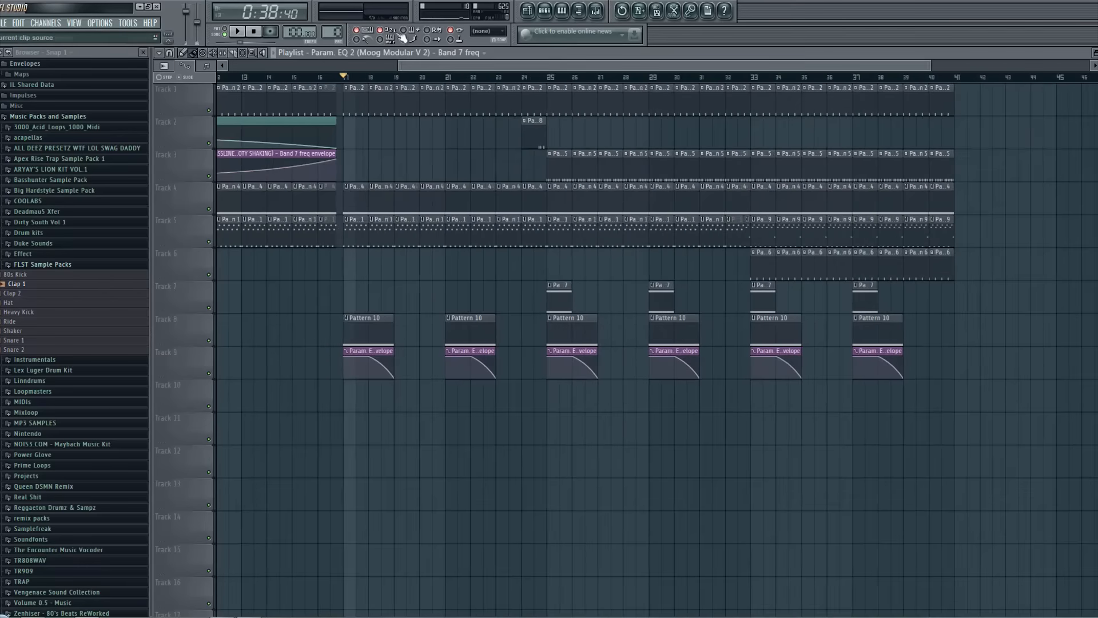
pyautogui.click(551, 18)
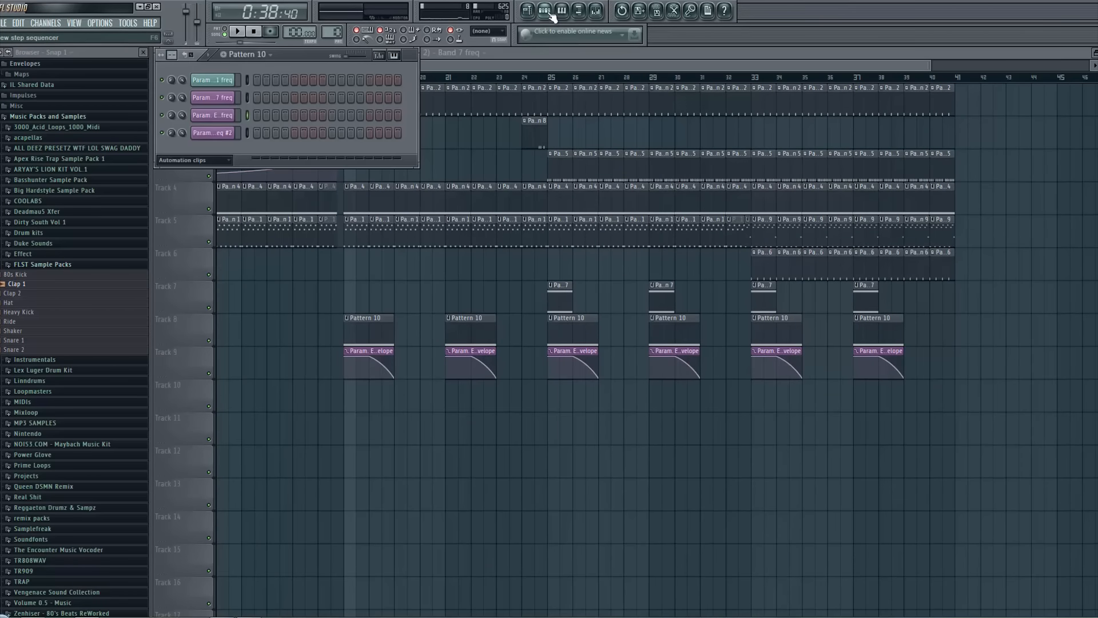
pyautogui.click(229, 160)
pyautogui.click(193, 198)
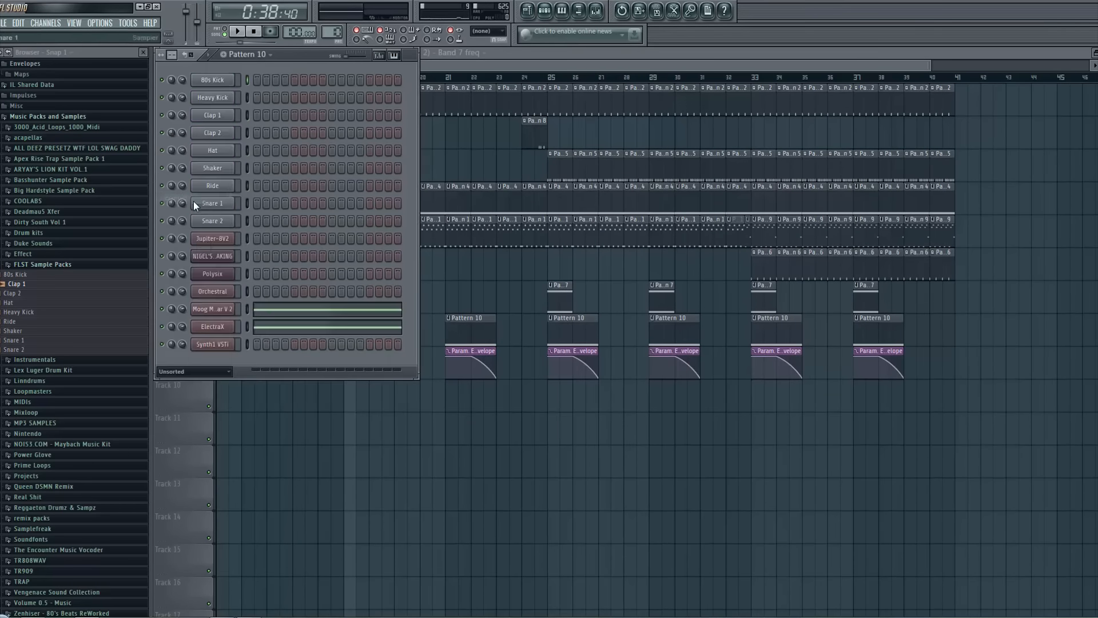
pyautogui.rightClick(232, 310)
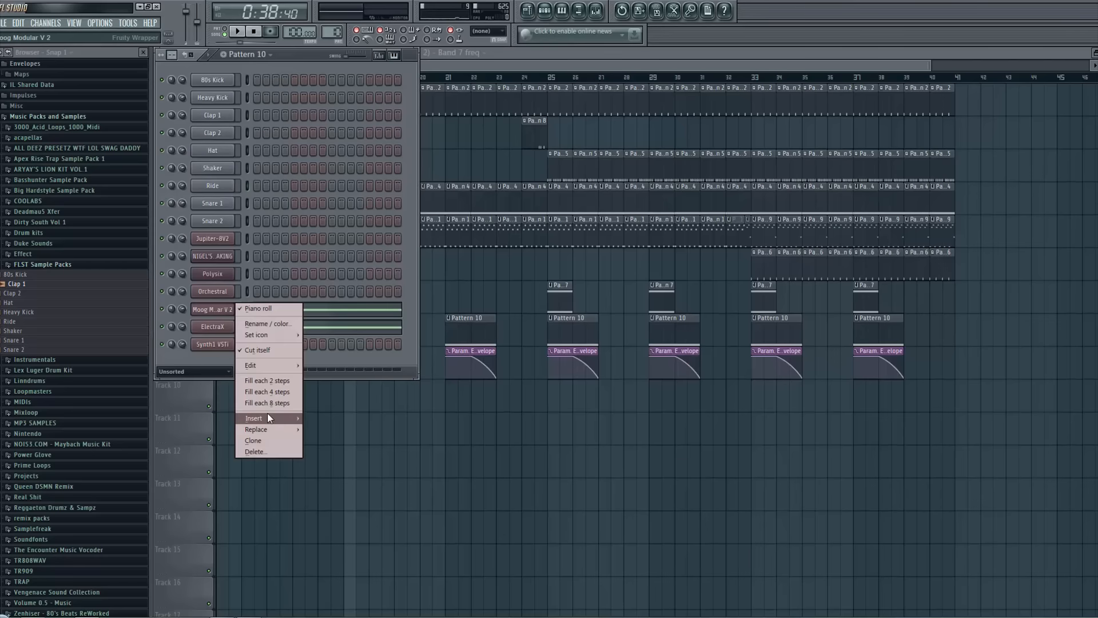
pyautogui.moveTo(268, 419)
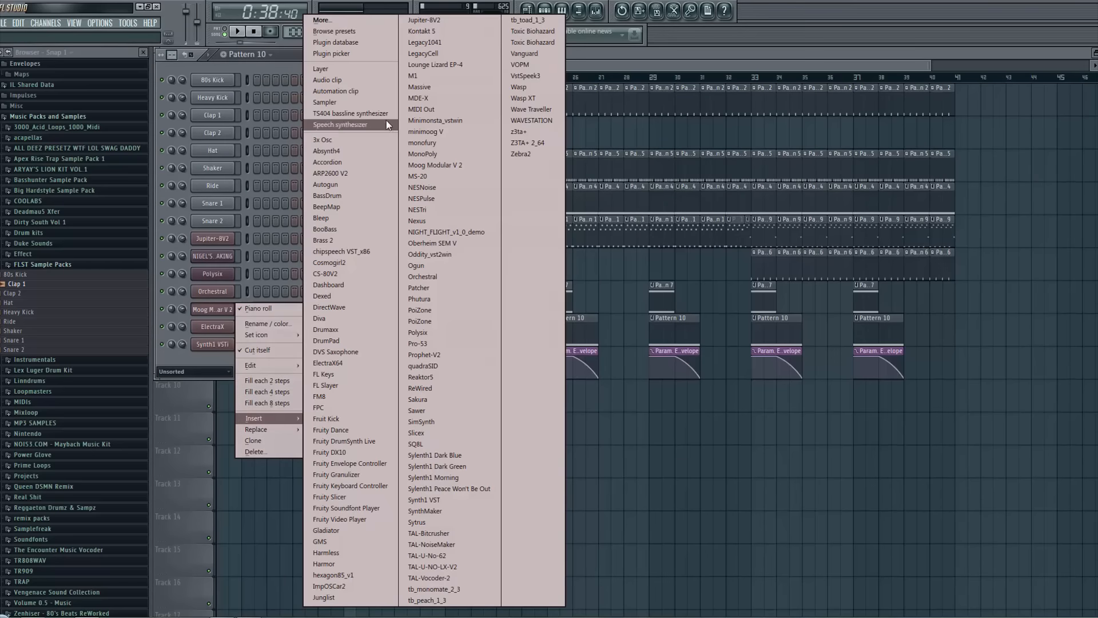
pyautogui.click(446, 133)
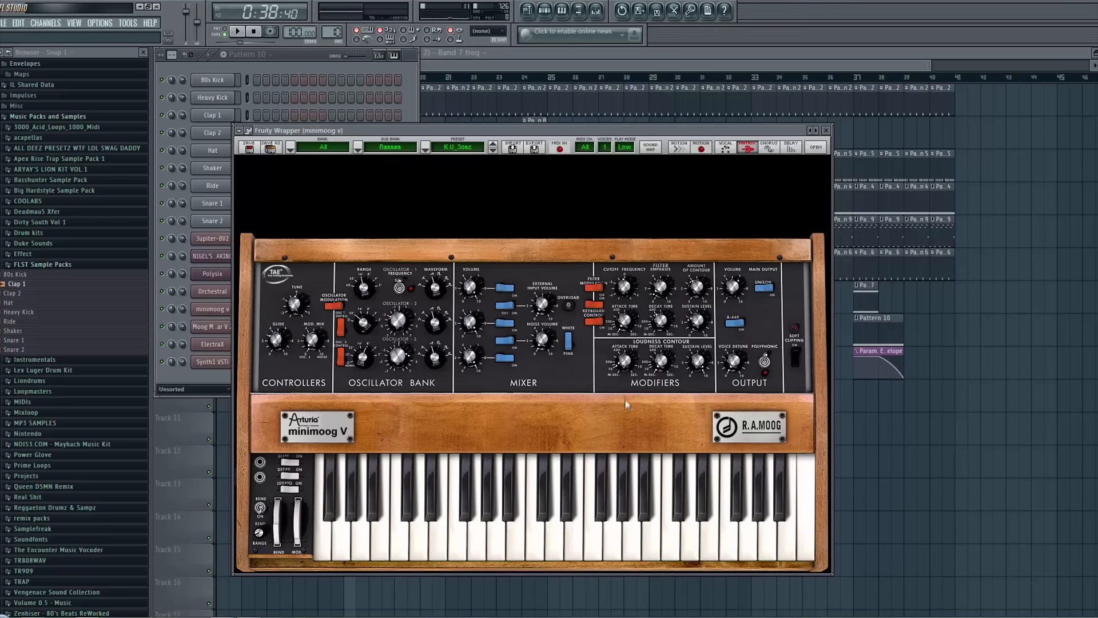
pyautogui.moveTo(627, 289); pyautogui.dragTo(634, 283)
# Copy the Moog Modular V 2 notes into the minimoog V channel of Pattern 10 and route it to ElectraX's mixer track
pyautogui.click(318, 51)
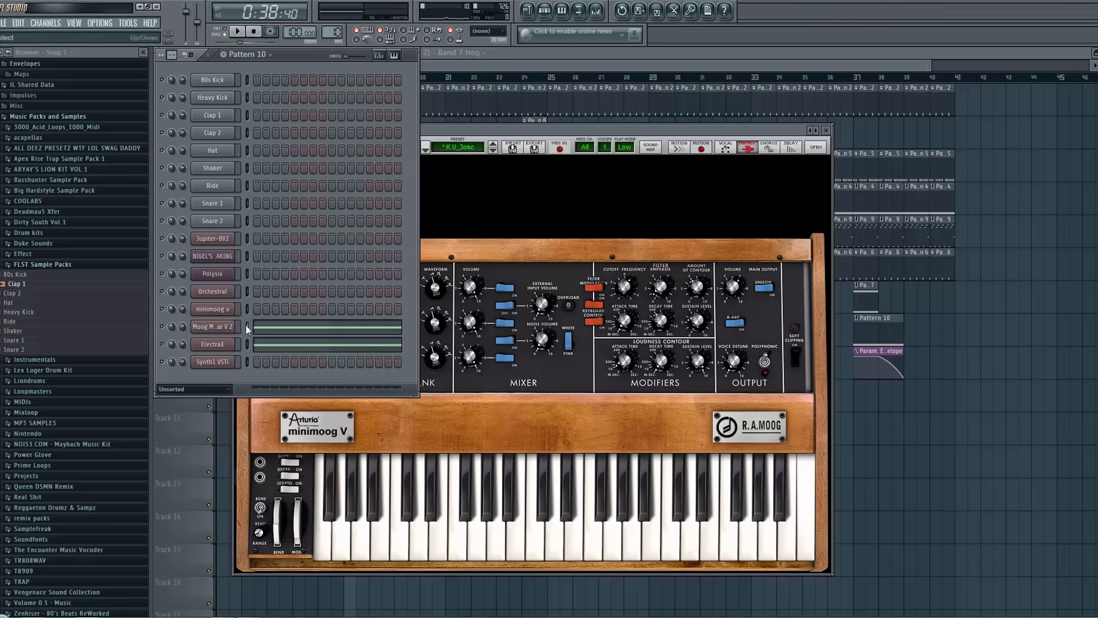
pyautogui.click(249, 309)
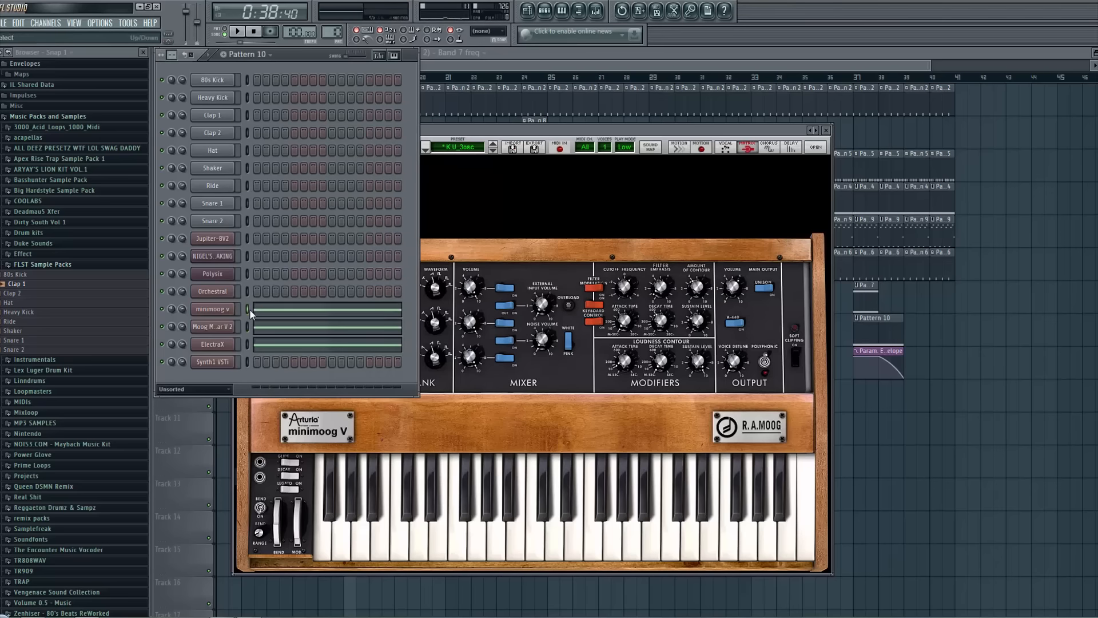
pyautogui.click(224, 339)
pyautogui.moveTo(794, 141); pyautogui.dragTo(665, 299)
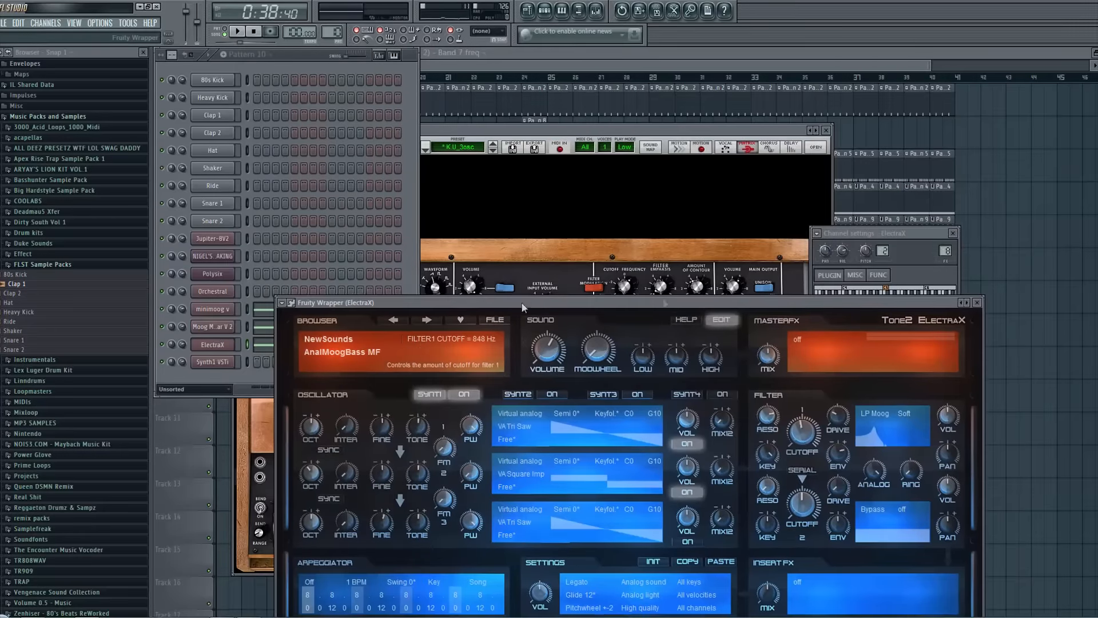
pyautogui.click(226, 311)
pyautogui.click(913, 257)
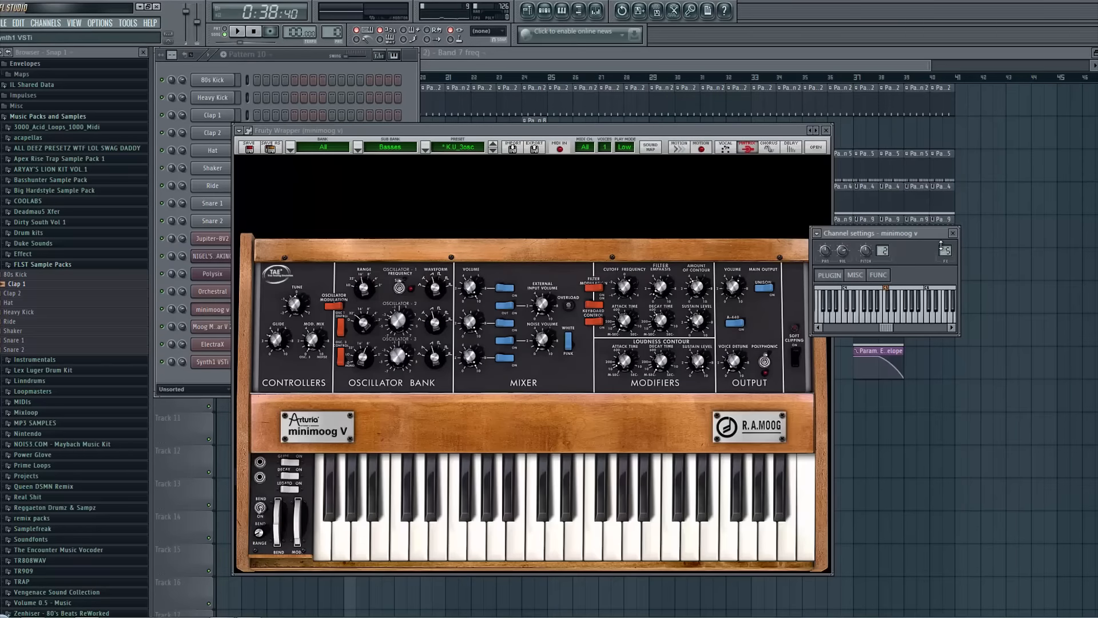
# Play the song from bar 17 to hear the minimoog V layered into the bass
pyautogui.press('space')
pyautogui.click(1019, 302)
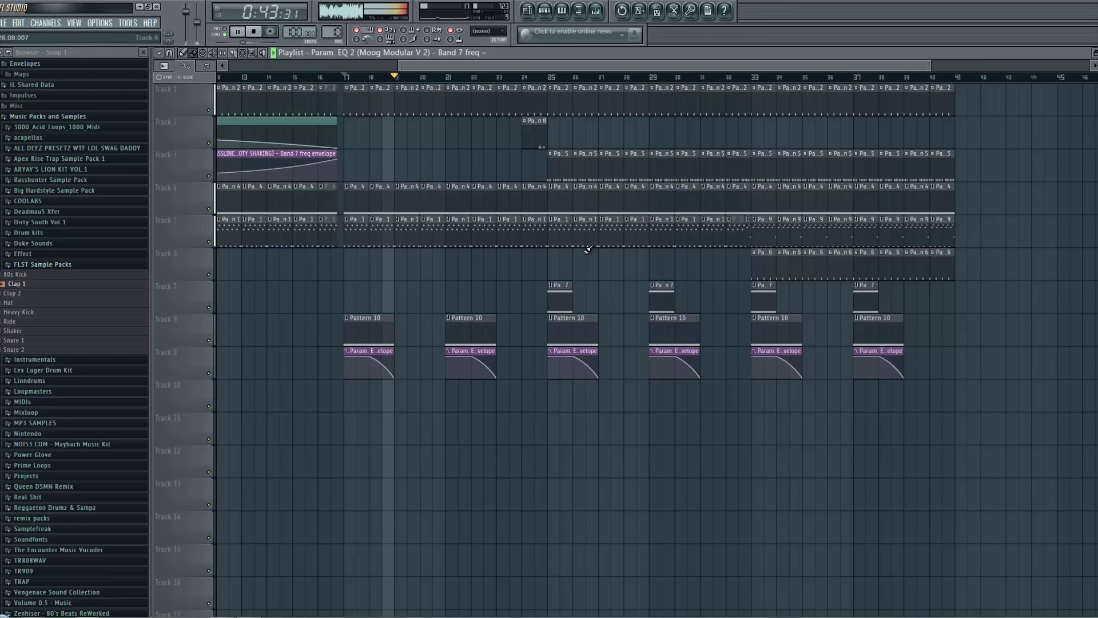
pyautogui.press('space')
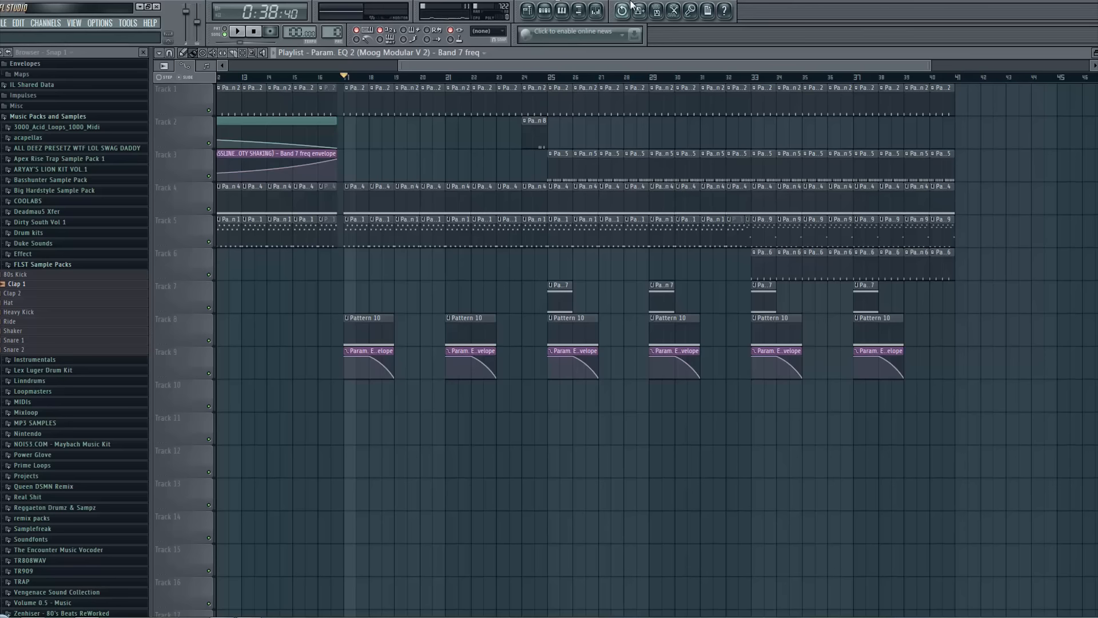
# Examine the Synth1 VSTi melody notes of Pattern 9 in the piano roll
pyautogui.click(545, 9)
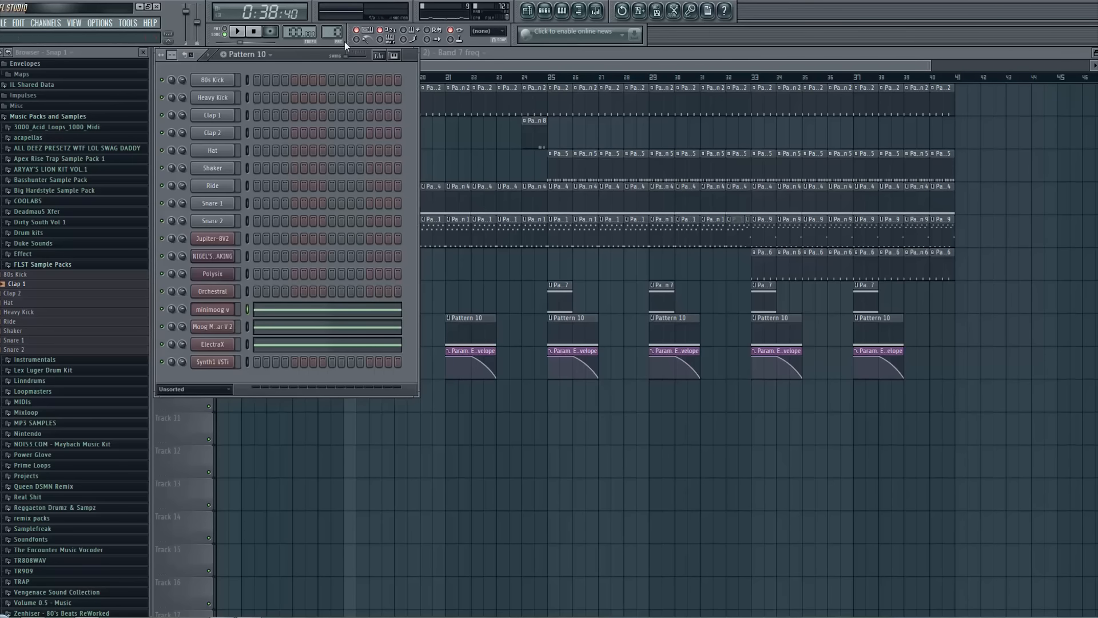
pyautogui.scroll(1, 341, 32)
pyautogui.scroll(-2, 342, 33)
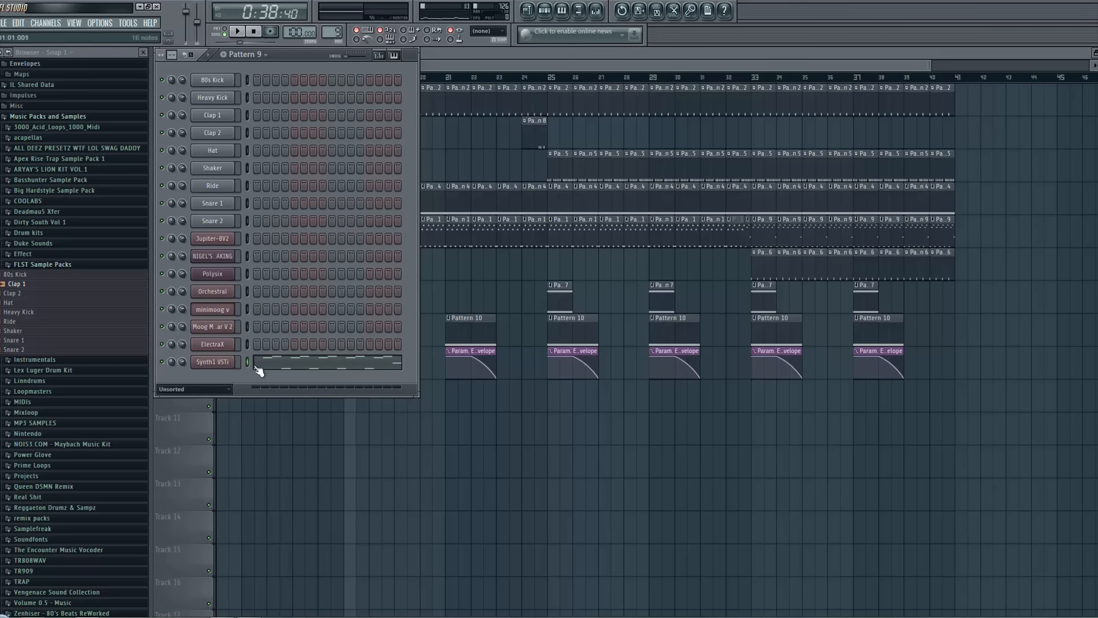
pyautogui.click(330, 367)
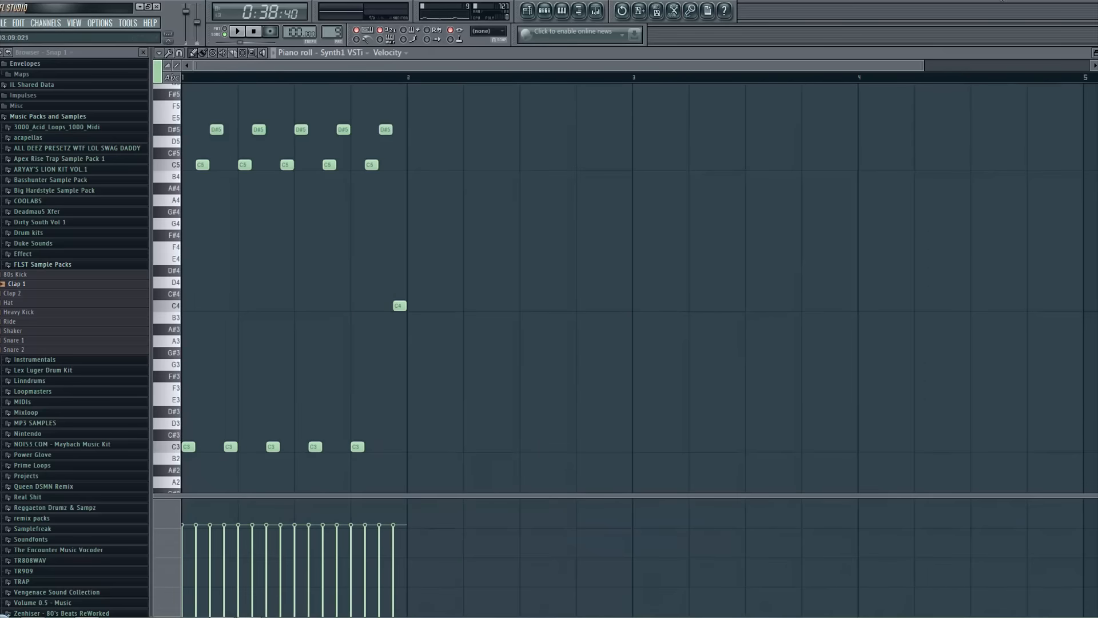
pyautogui.click(1097, 53)
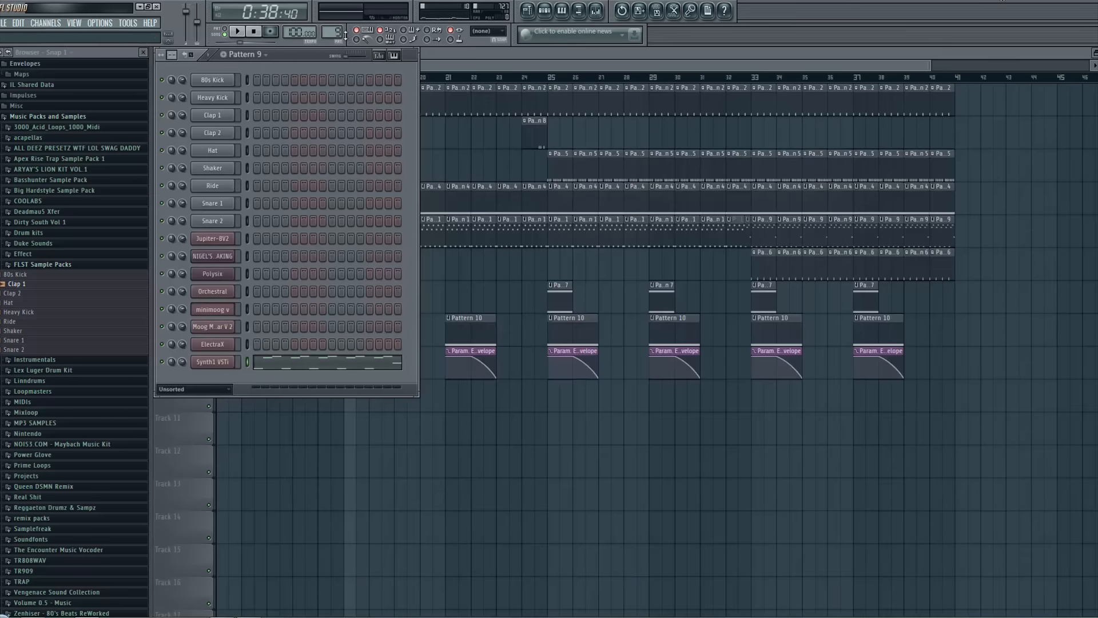
# Switch to Pattern 11 and clone the Synth1 VSTi channel twice
pyautogui.scroll(2, 331, 37)
pyautogui.rightClick(226, 366)
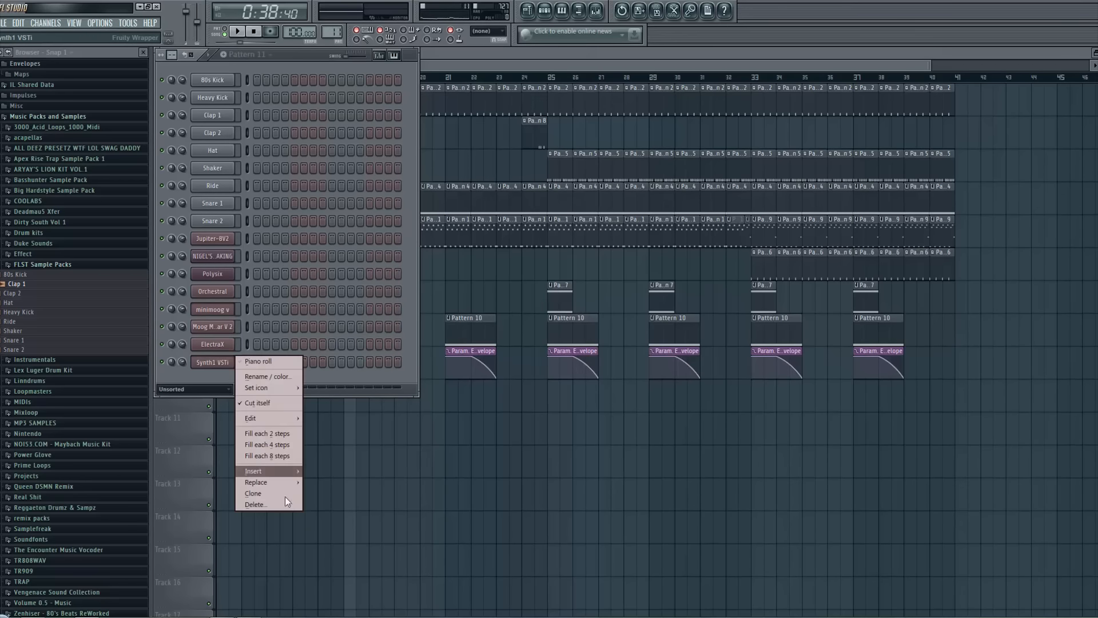
pyautogui.moveTo(286, 469)
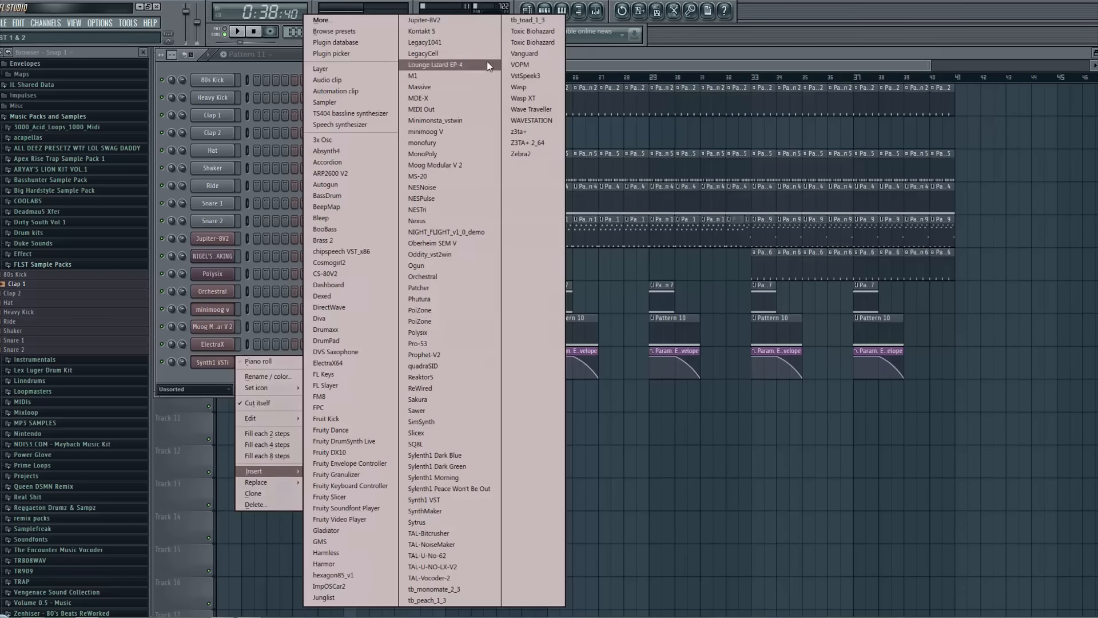
pyautogui.click(195, 354)
pyautogui.rightClick(197, 362)
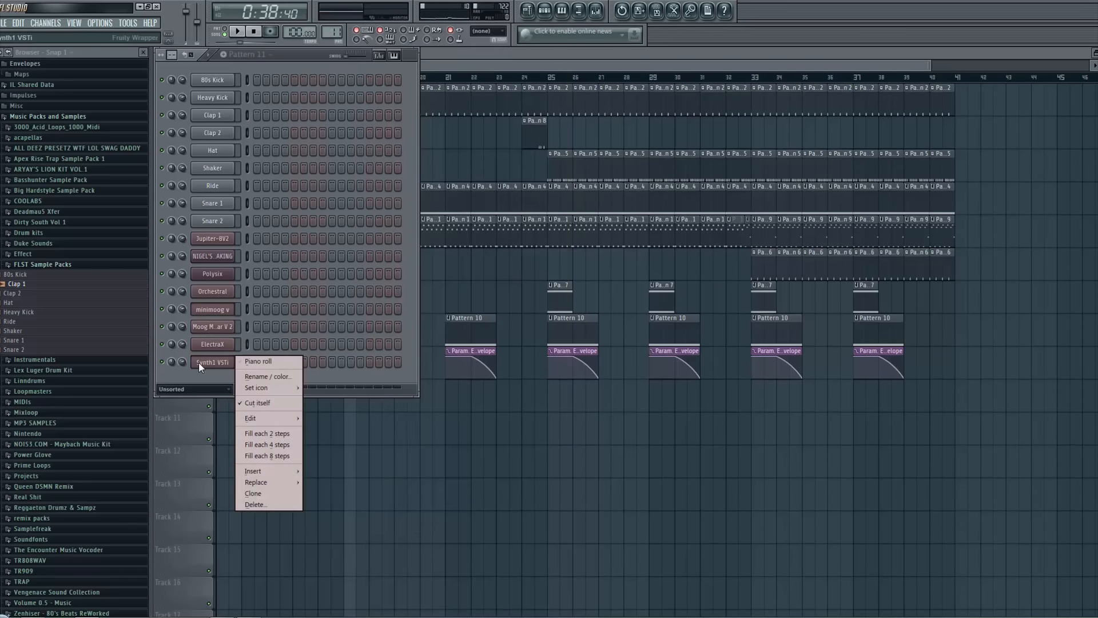
pyautogui.click(255, 493)
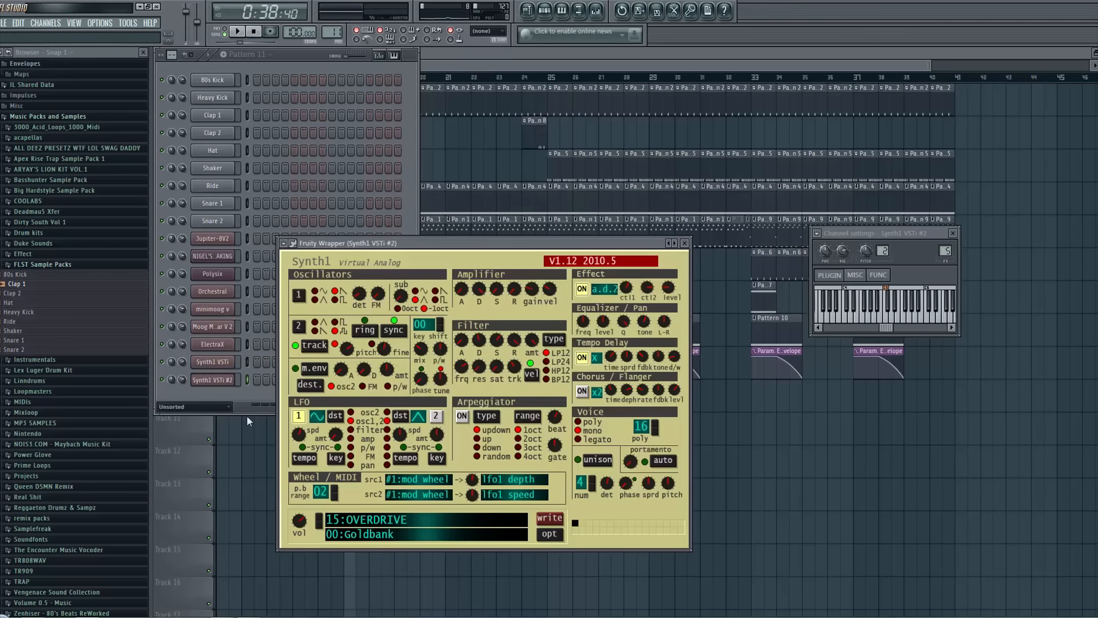
pyautogui.rightClick(225, 380)
pyautogui.click(266, 512)
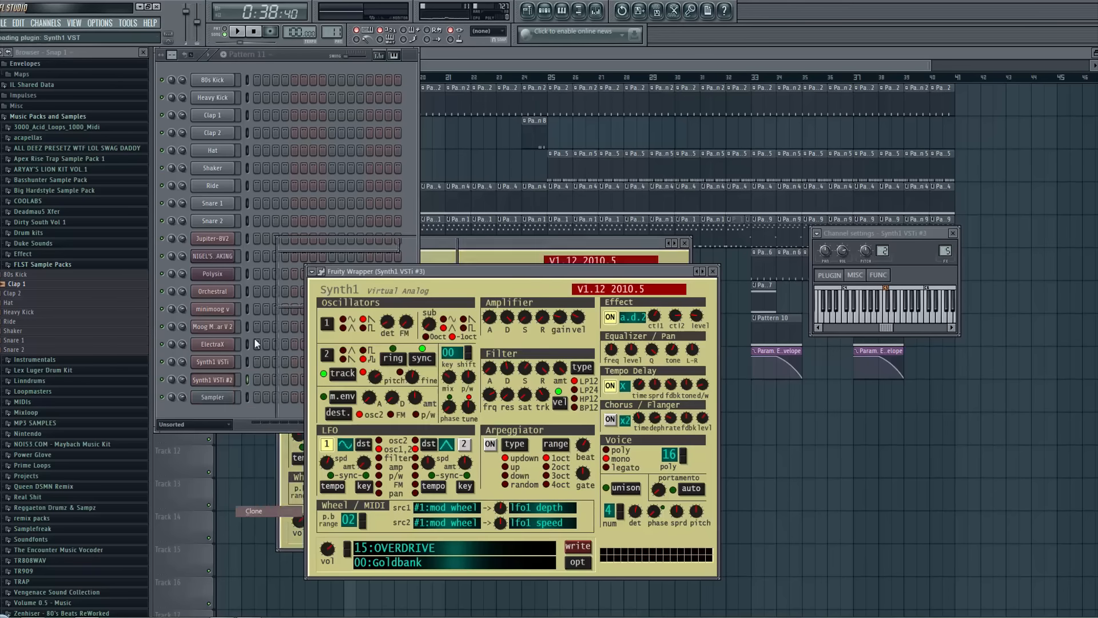
# Load the 8:VANPLUCK program from the Goldbank bank into Synth1 VSTi #2
pyautogui.click(232, 380)
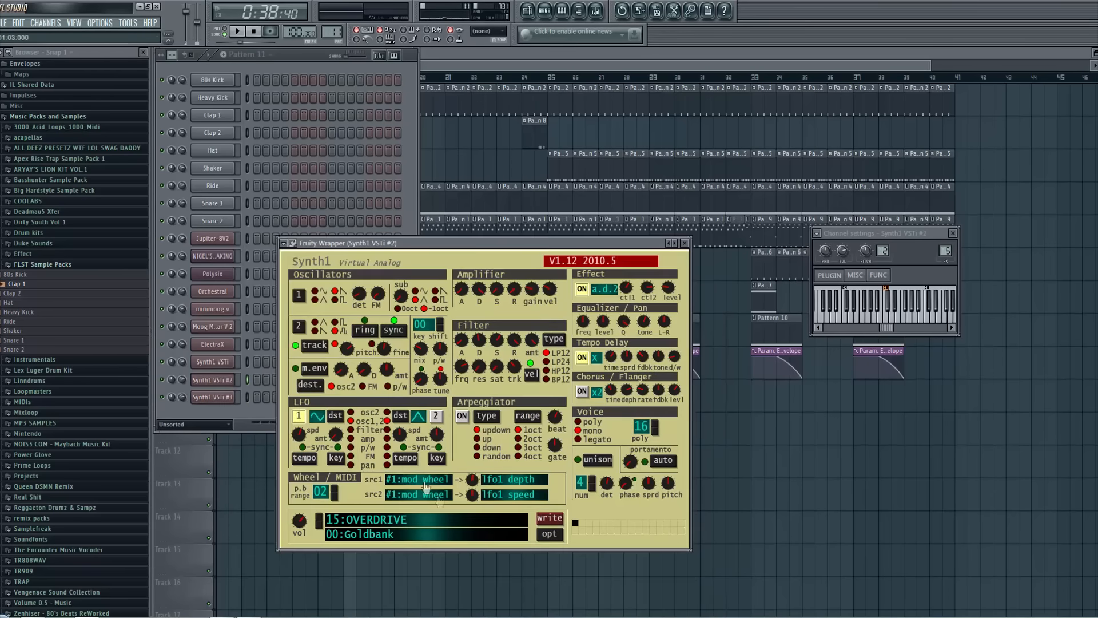
pyautogui.click(400, 526)
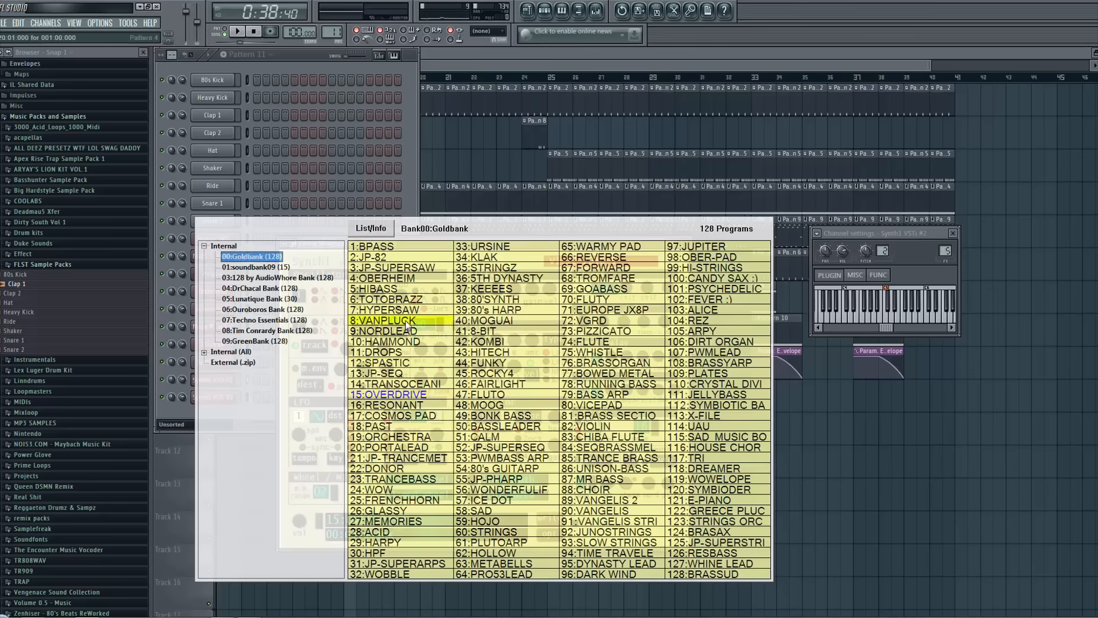
pyautogui.click(359, 324)
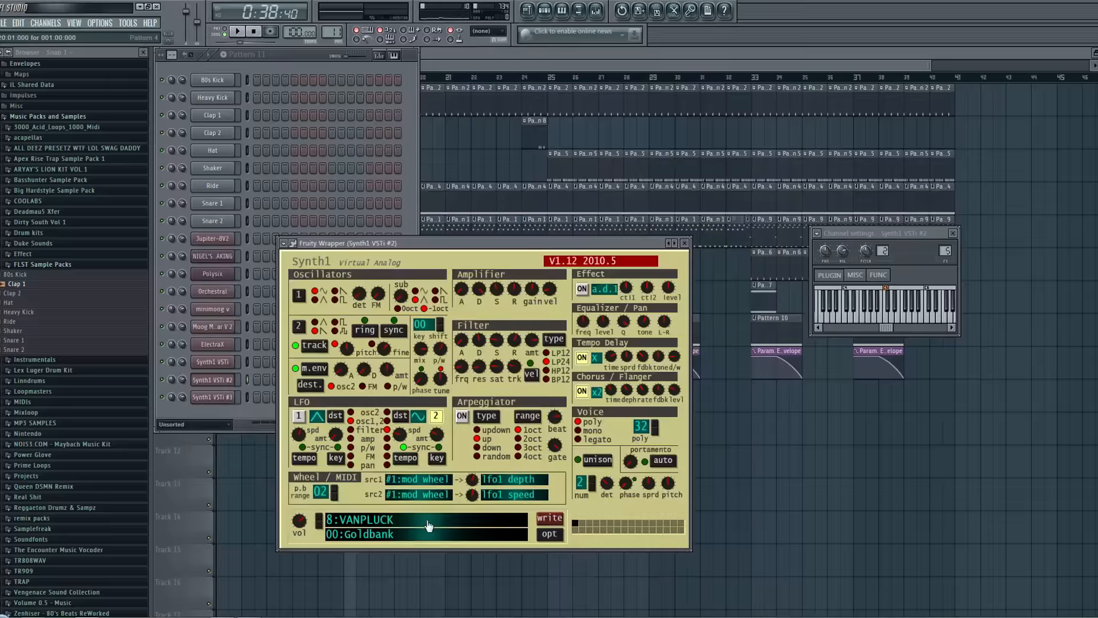
# Load the 9:NORDLEAD program from the Goldbank bank into Synth1 VSTi #3
pyautogui.click(227, 410)
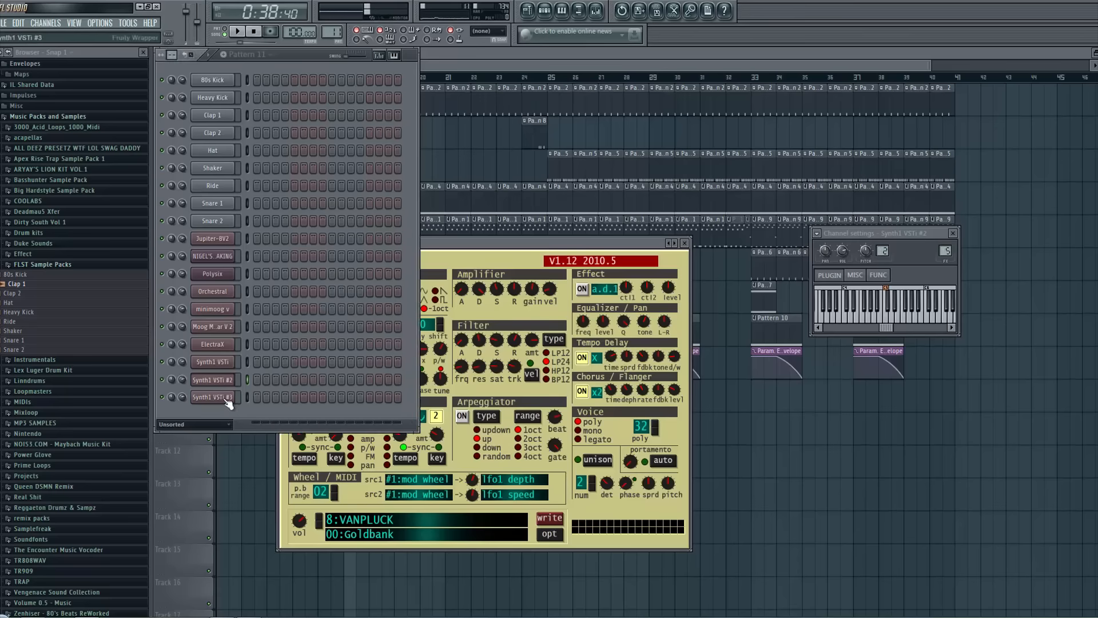
pyautogui.click(227, 404)
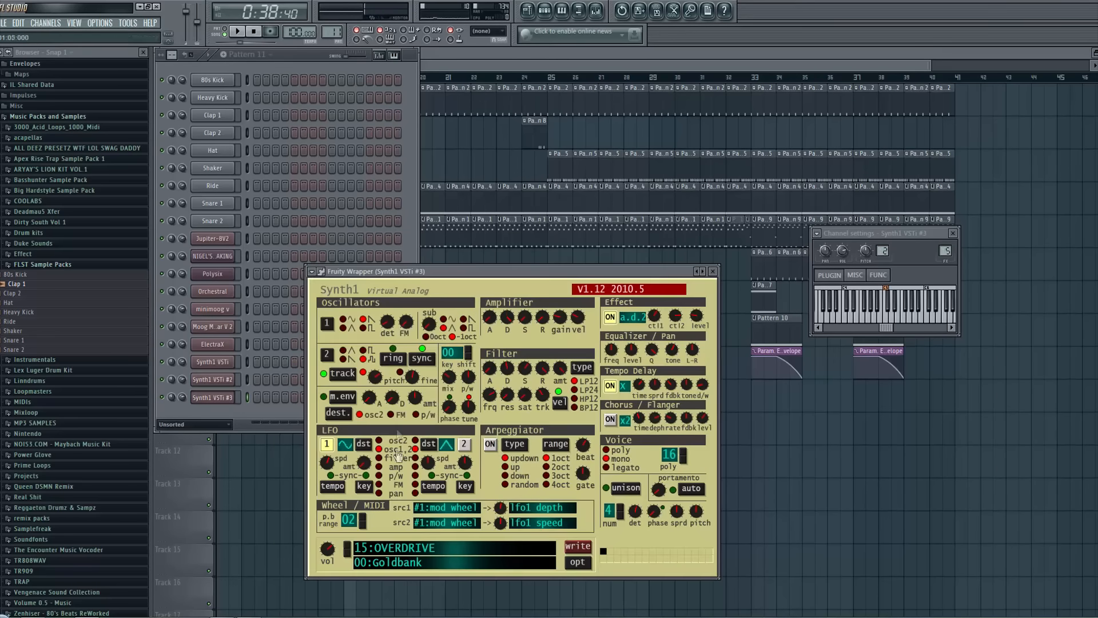
pyautogui.click(401, 549)
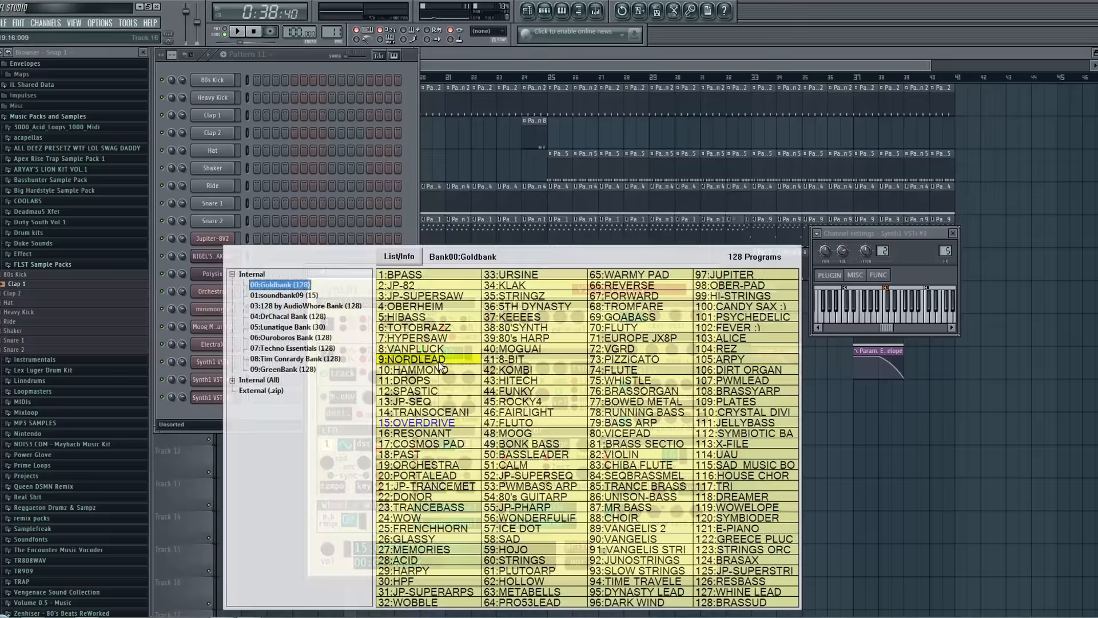
pyautogui.click(434, 361)
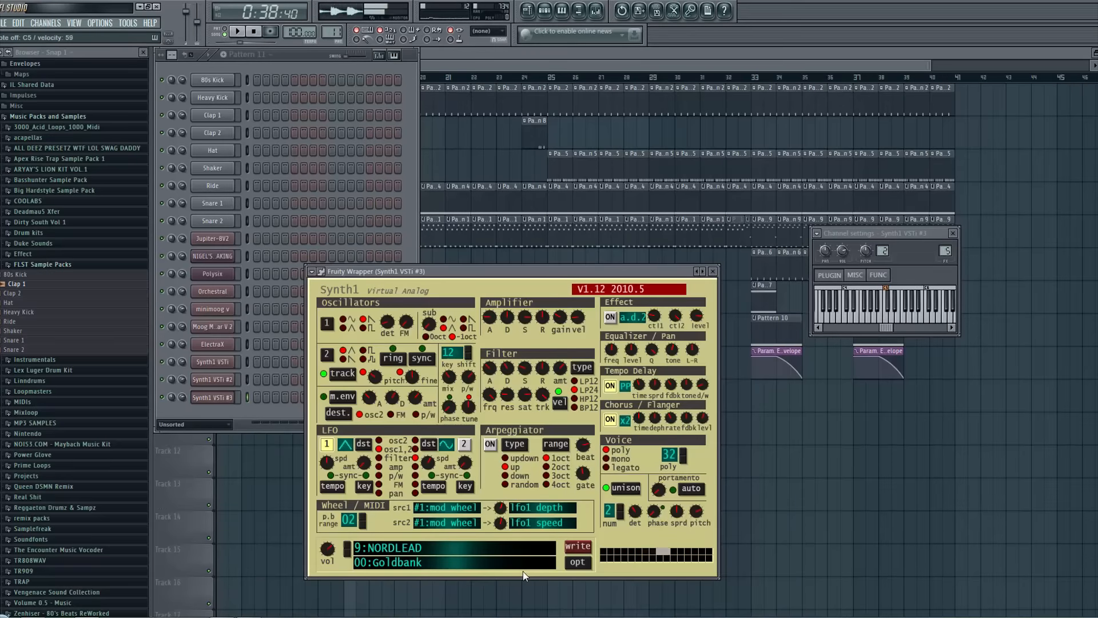
# Copy all Synth1 VSTi melody notes of Pattern 9 into the Synth1 VSTi #2 channel of Pattern 11
pyautogui.click(290, 66)
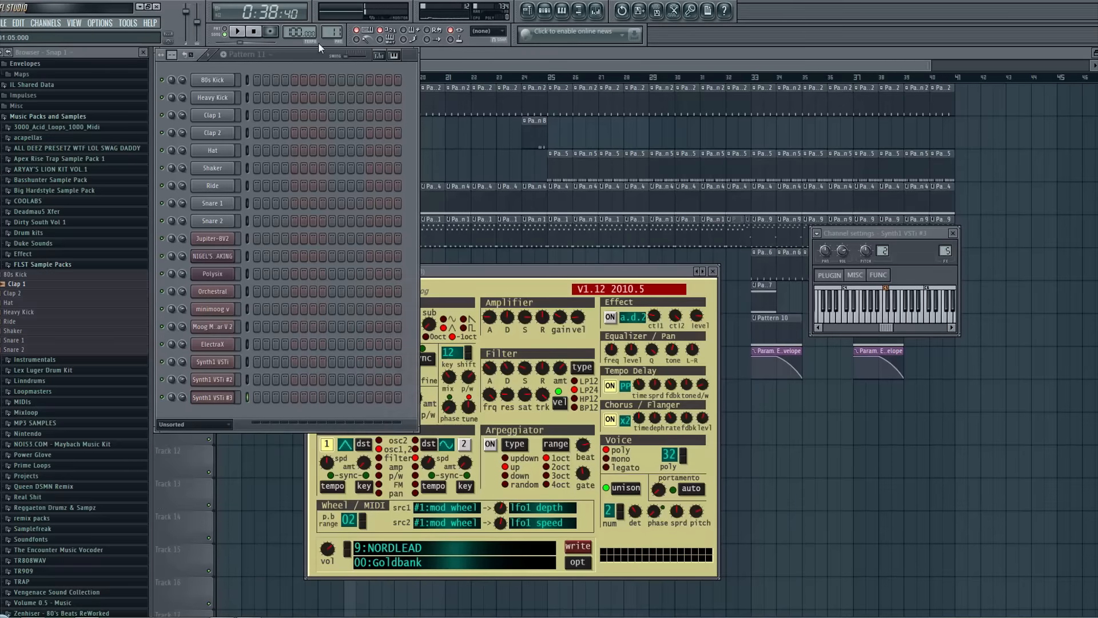
pyautogui.scroll(-2, 328, 33)
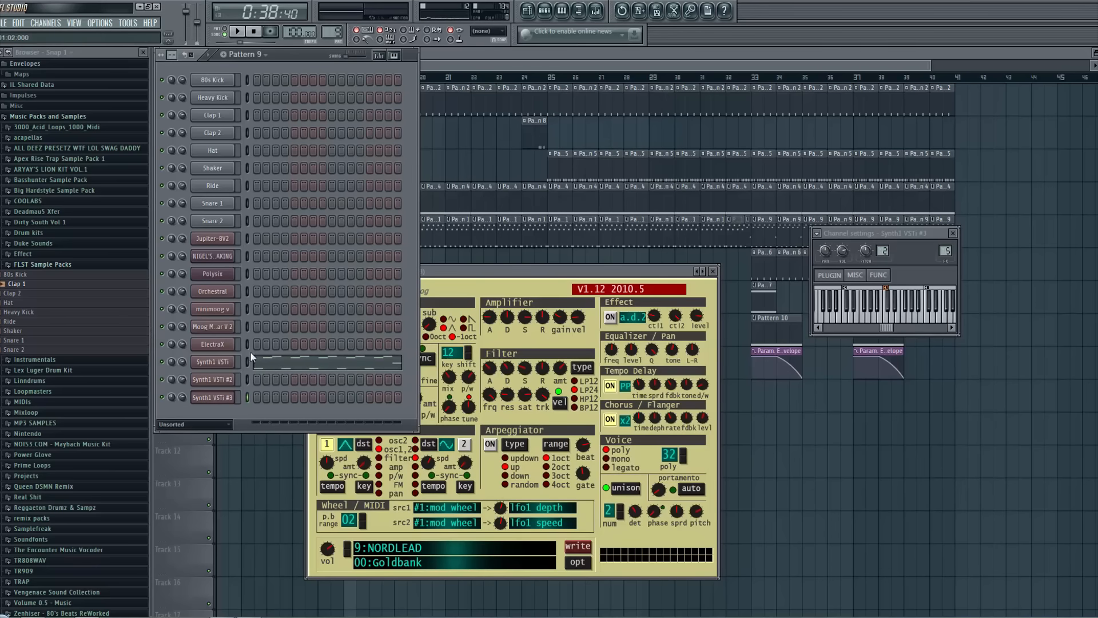
pyautogui.click(260, 366)
pyautogui.press('space')
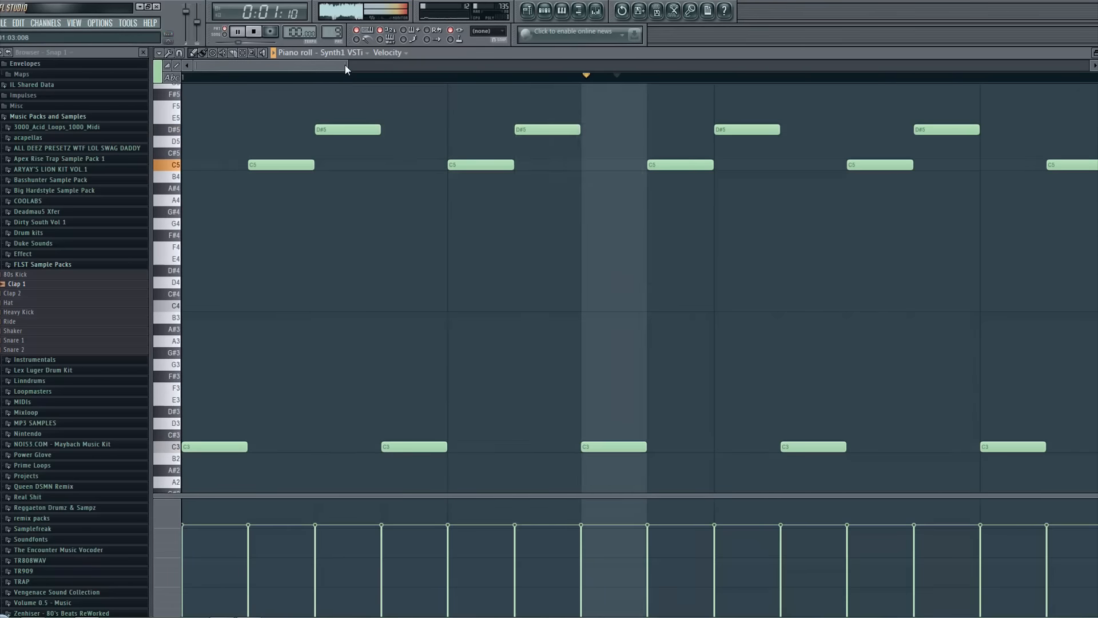
pyautogui.moveTo(345, 64); pyautogui.dragTo(797, 228)
pyautogui.hotkey('ctrl', 'a')
pyautogui.press('space')
pyautogui.click(545, 10)
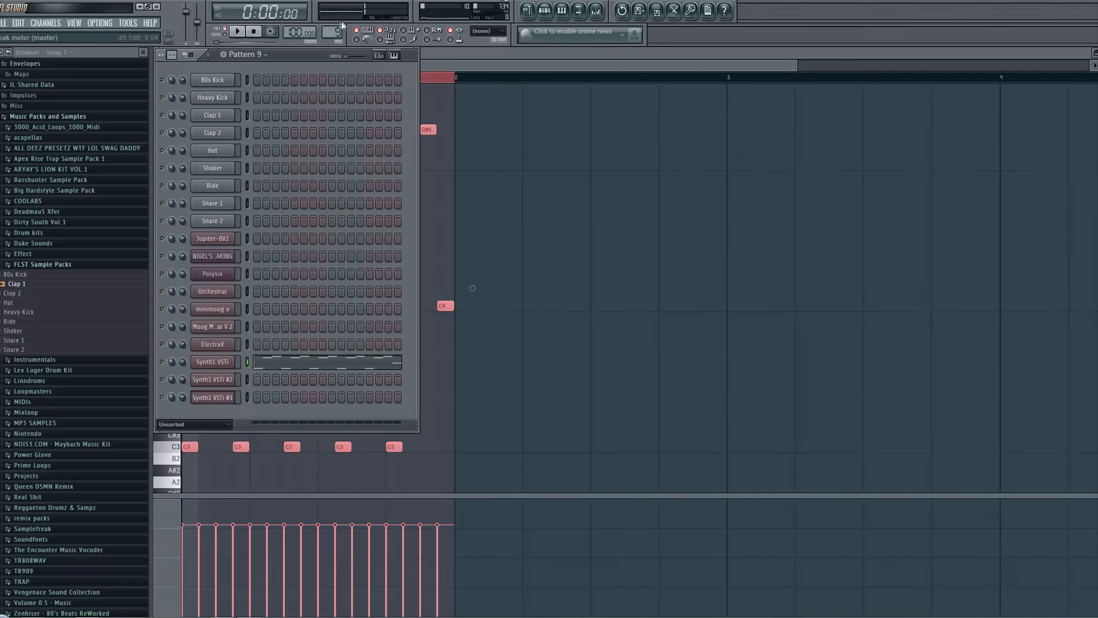
pyautogui.scroll(2, 333, 33)
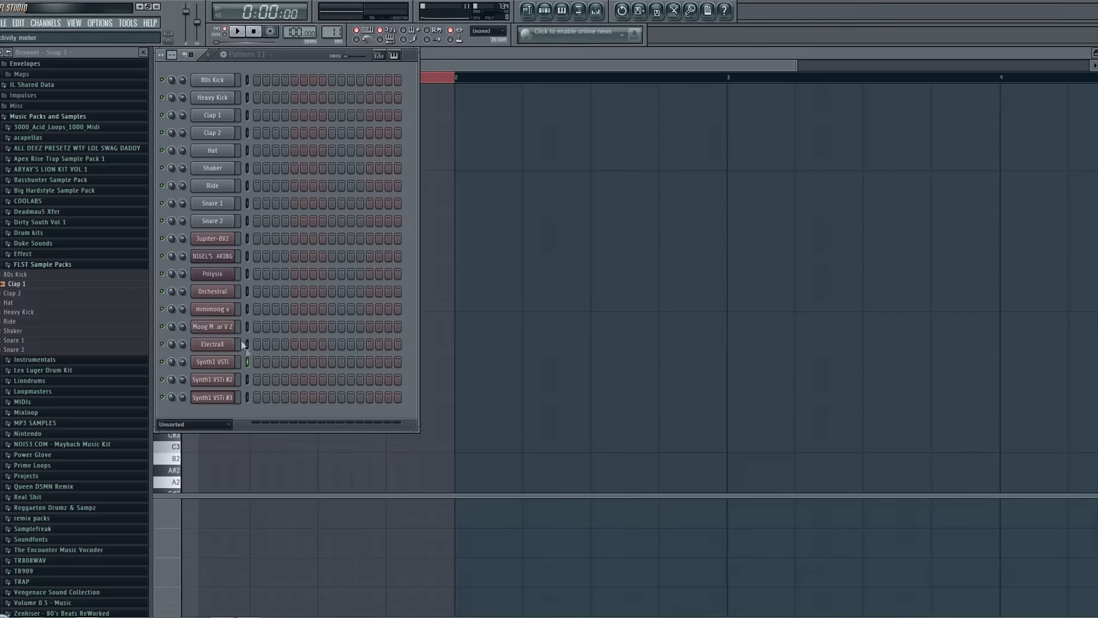
pyautogui.click(479, 87)
pyautogui.click(360, 53)
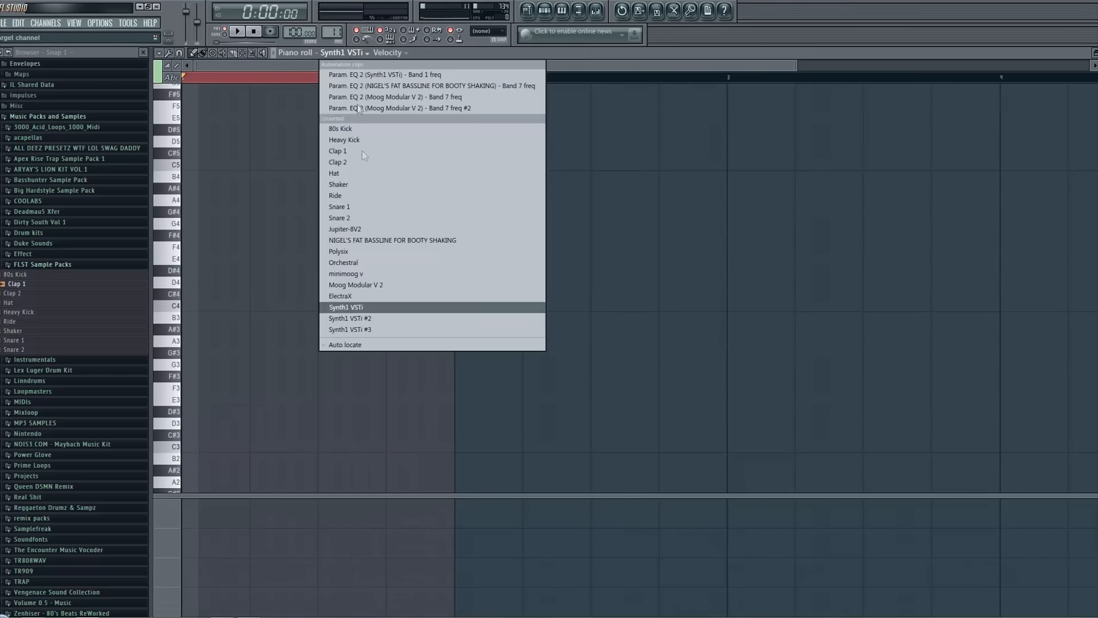
pyautogui.click(380, 319)
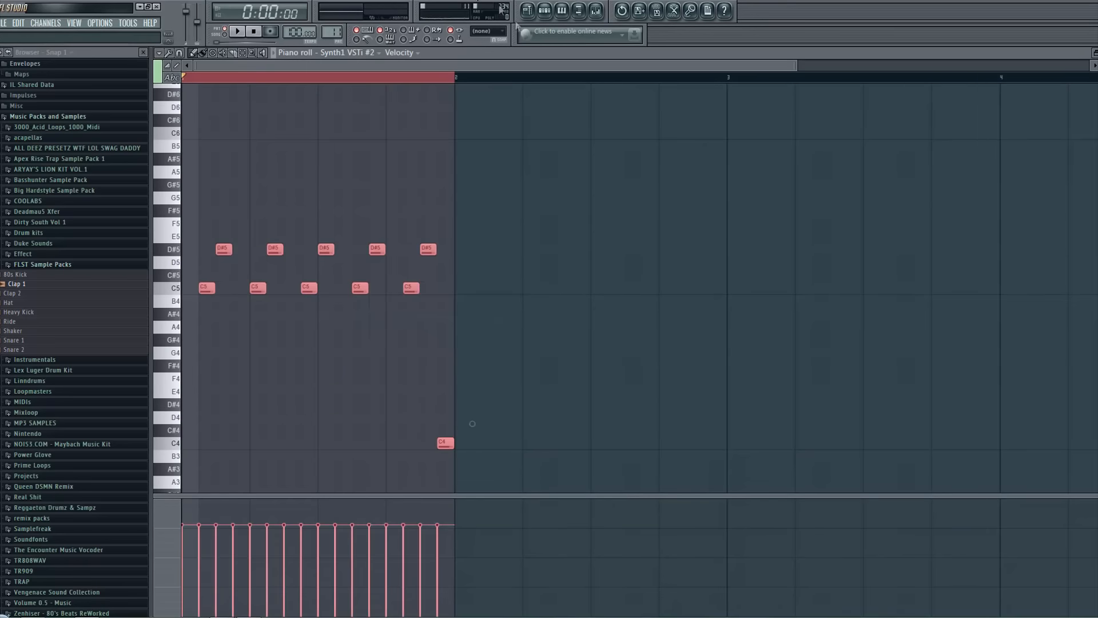
# Paste the same melody notes into the Synth1 VSTi #3 channel of Pattern 11 and play the pattern briefly
pyautogui.click(552, 15)
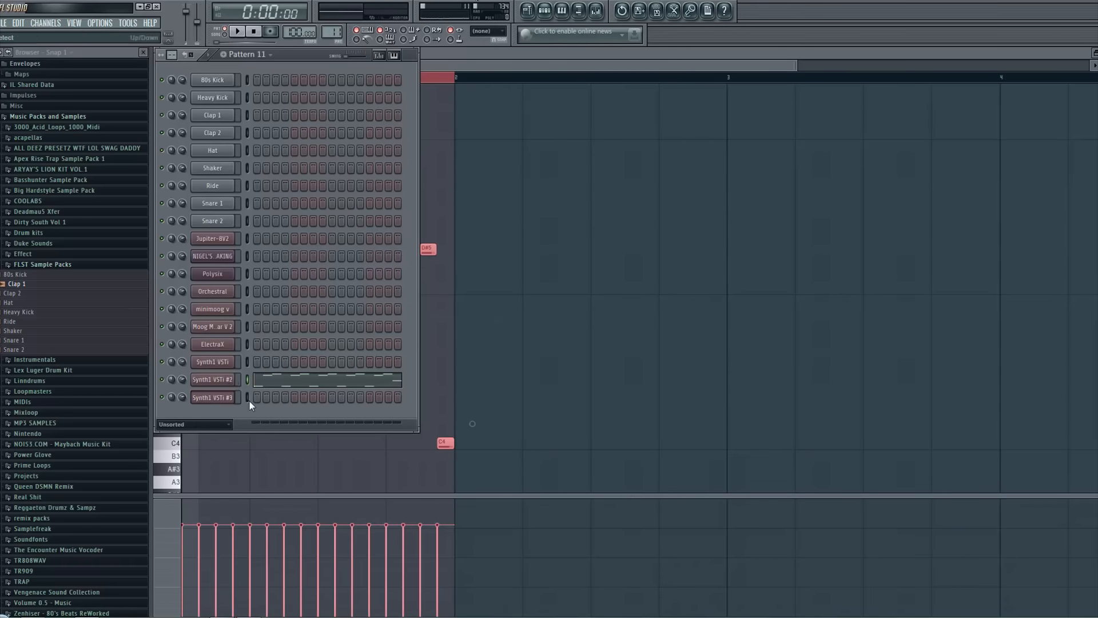
pyautogui.hotkey('ctrl', 'v')
pyautogui.hotkey('ctrl', 'z')
pyautogui.click(268, 382)
pyautogui.click(270, 384)
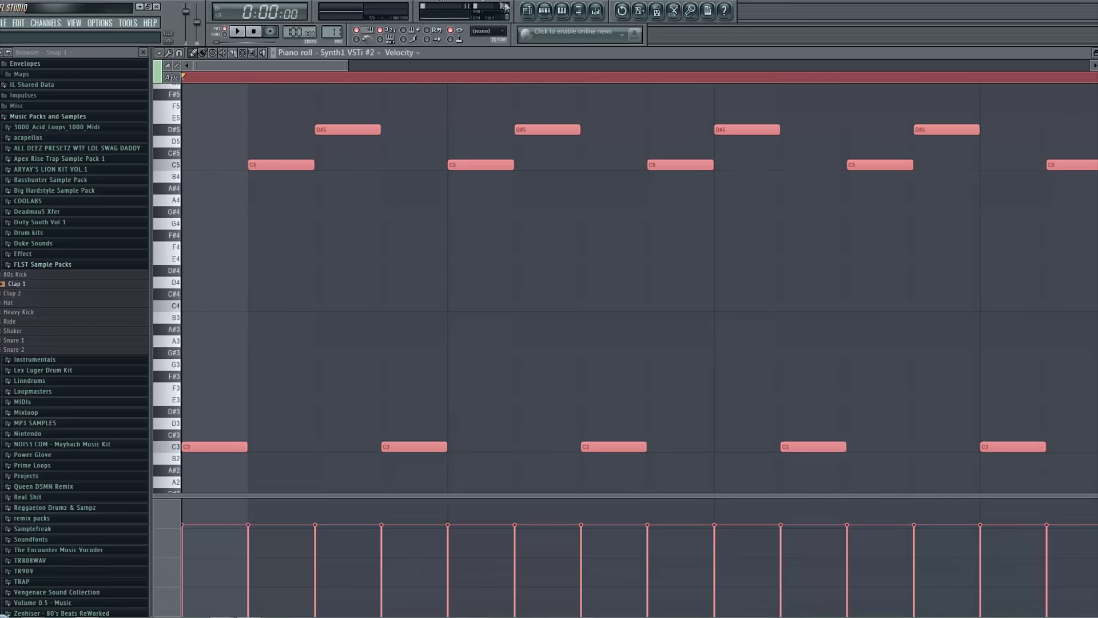
pyautogui.press('F6')
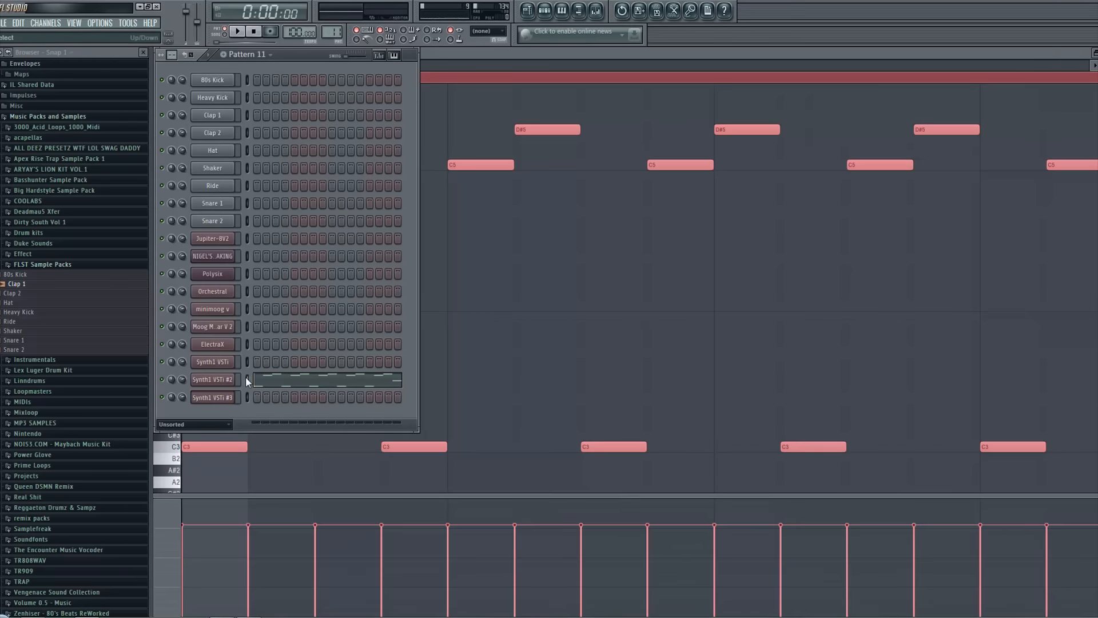
pyautogui.click(243, 397)
pyautogui.hotkey('ctrl', 'v')
pyautogui.click(236, 31)
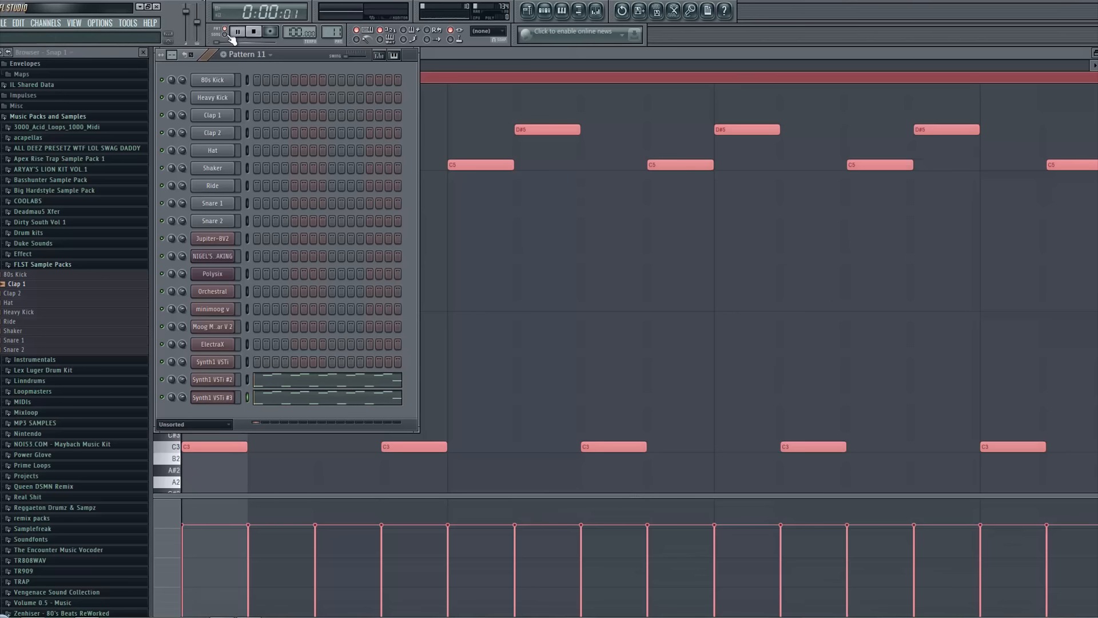
pyautogui.press('space')
# Place Pattern 11 clips on Track 10 from bar 25 through bar 39 and select that stretch of the playlist timeline
pyautogui.click(527, 9)
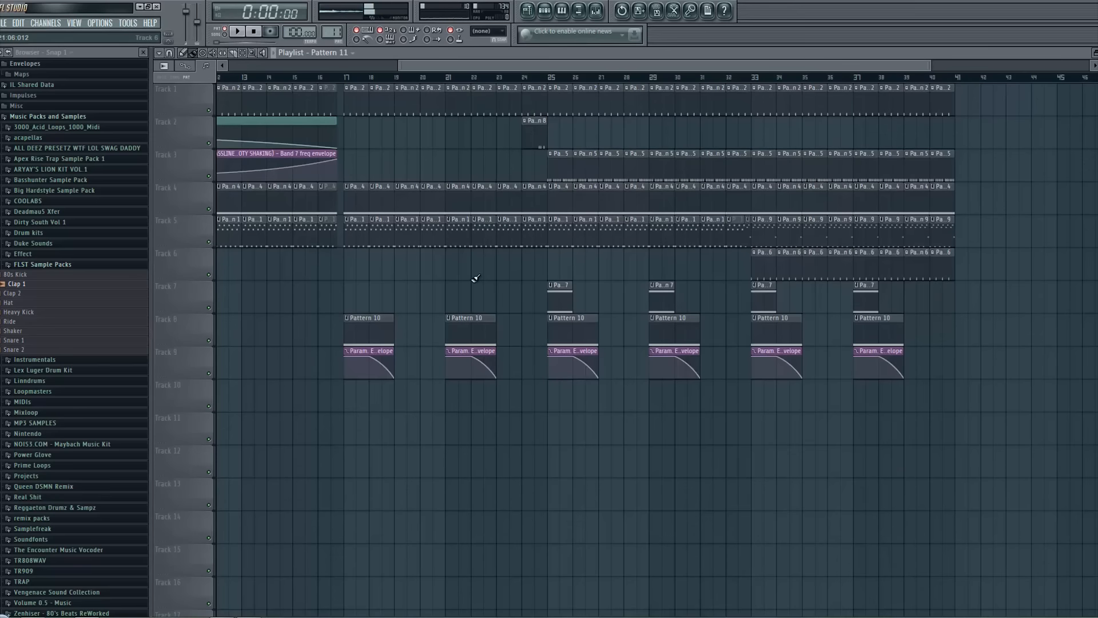
pyautogui.click(551, 403)
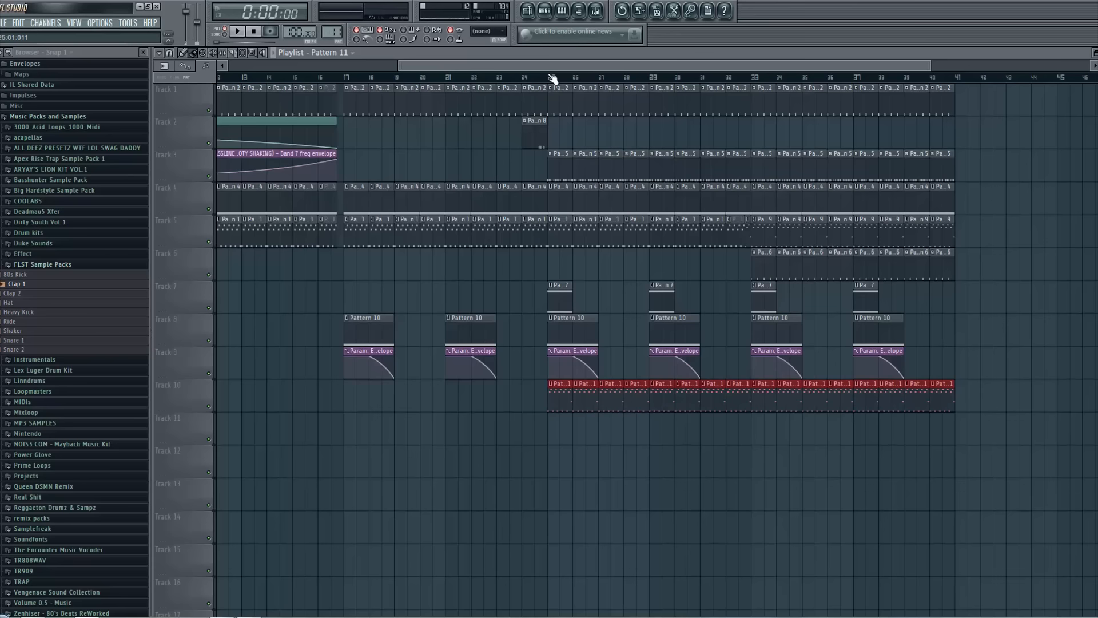
pyautogui.moveTo(552, 79); pyautogui.dragTo(954, 80)
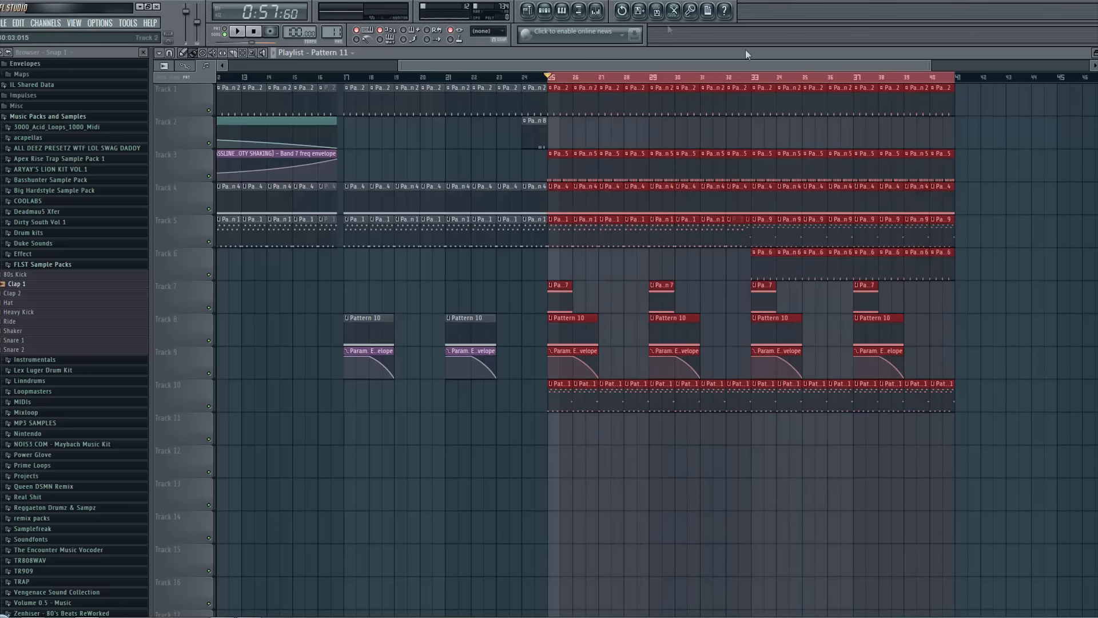
# Open the mixer and the Synth1 VSTi #2 plugin, adjust its filter frequency and audition Pattern 11
pyautogui.click(596, 10)
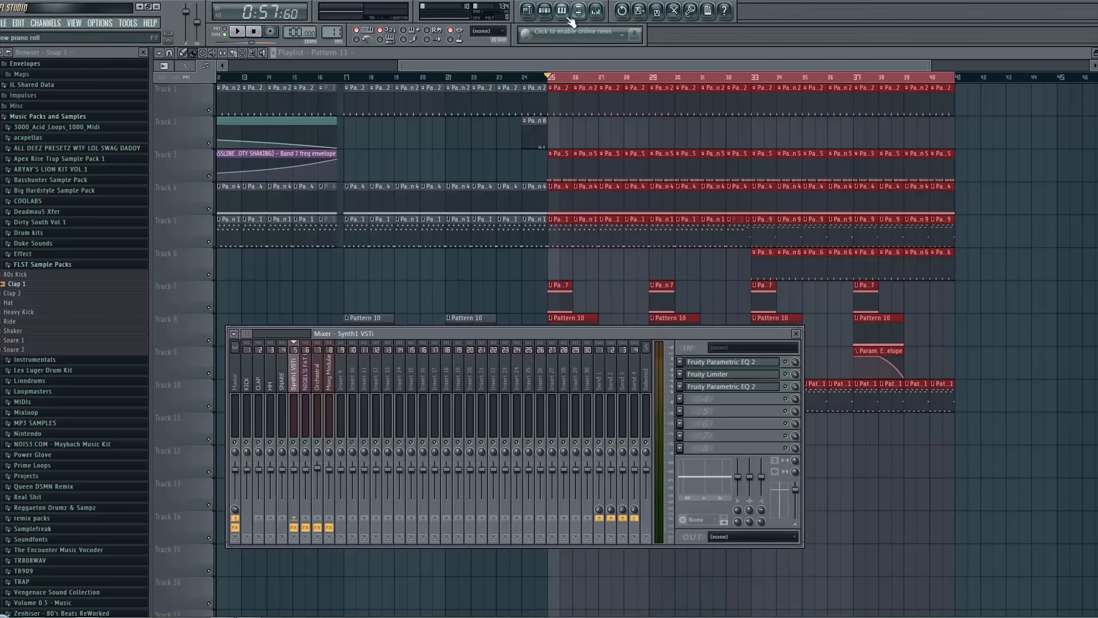
pyautogui.click(545, 10)
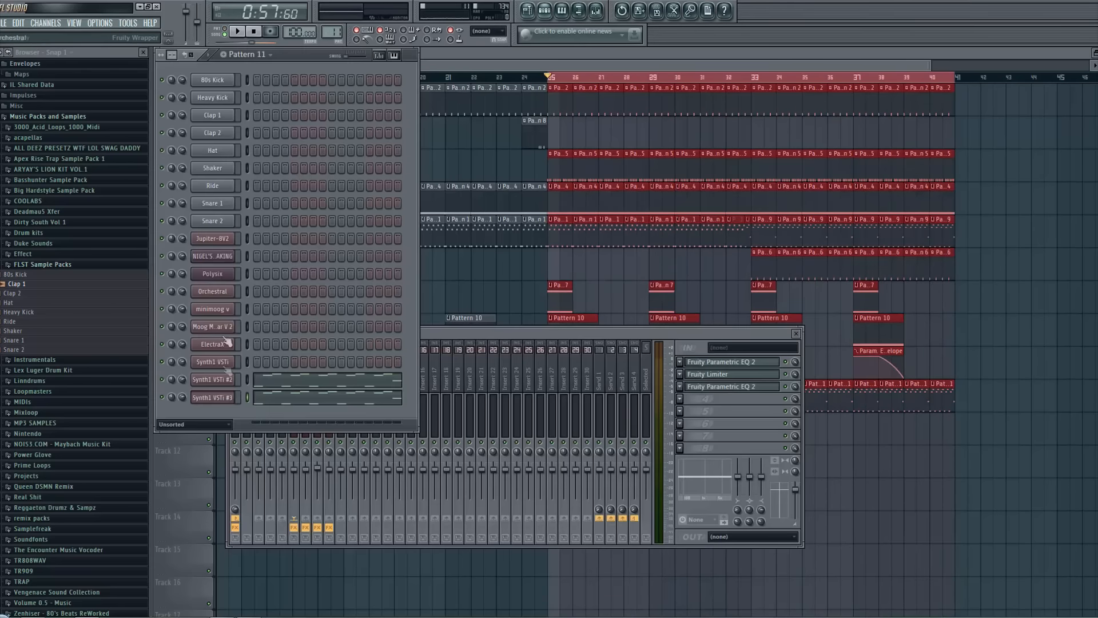
pyautogui.click(230, 397)
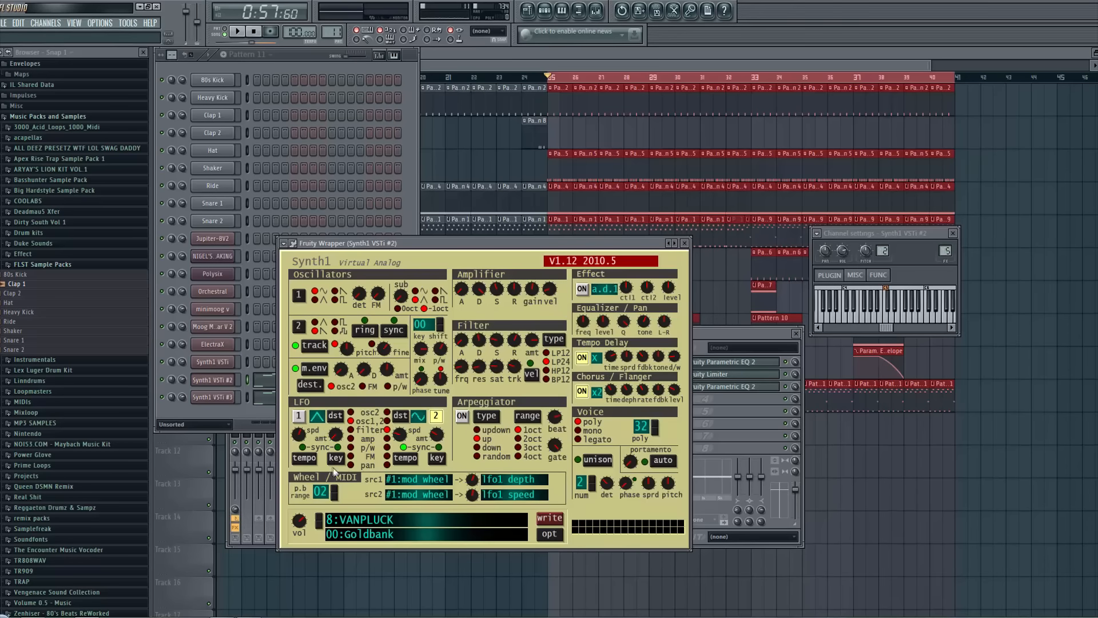
pyautogui.press('space')
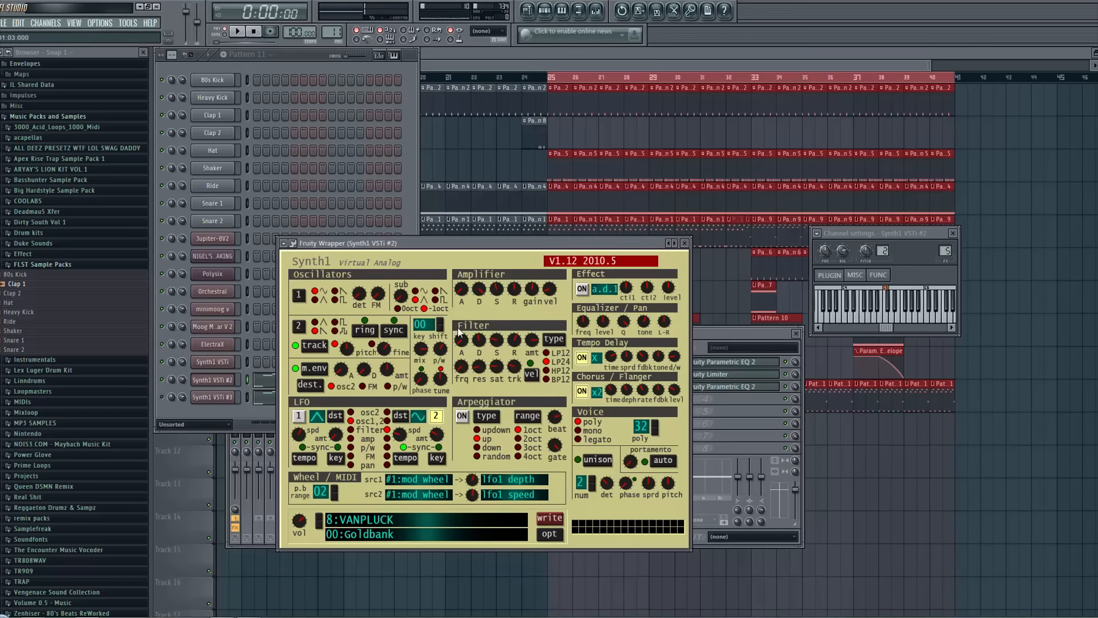
pyautogui.moveTo(462, 368); pyautogui.dragTo(483, 519)
pyautogui.moveTo(341, 243); pyautogui.dragTo(447, 231)
pyautogui.moveTo(570, 360); pyautogui.dragTo(592, 356)
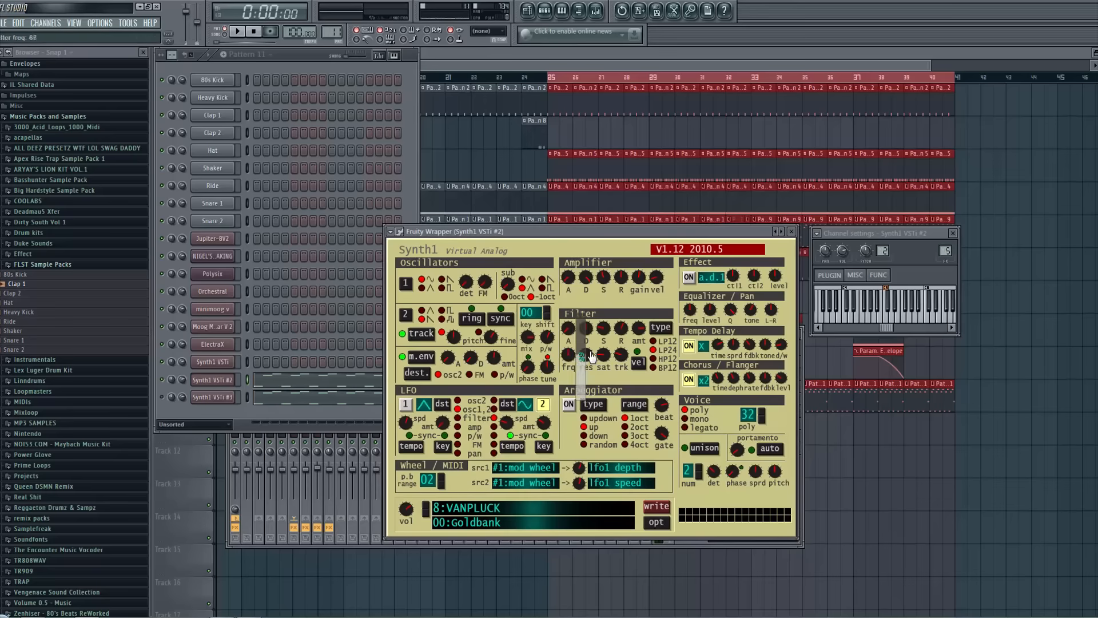
pyautogui.click(286, 53)
pyautogui.press('space')
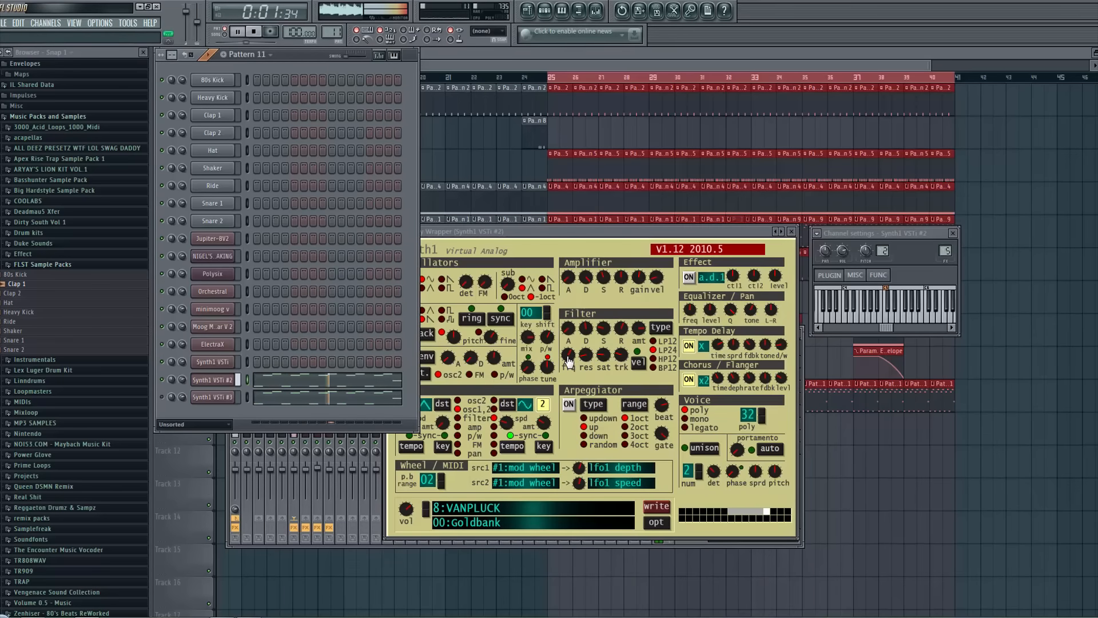
pyautogui.press('space')
# Lower the filter frequency of Synth1 VSTi #2 to 0 and play Pattern 11 to hear the change
pyautogui.moveTo(568, 359); pyautogui.dragTo(584, 435)
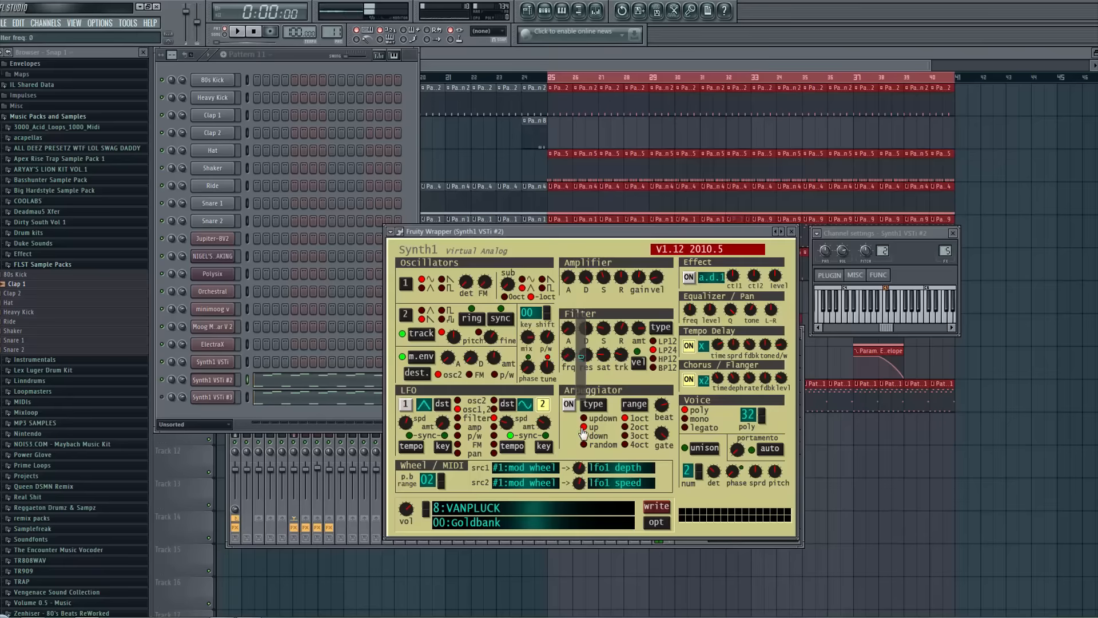
pyautogui.click(303, 56)
pyautogui.press('space')
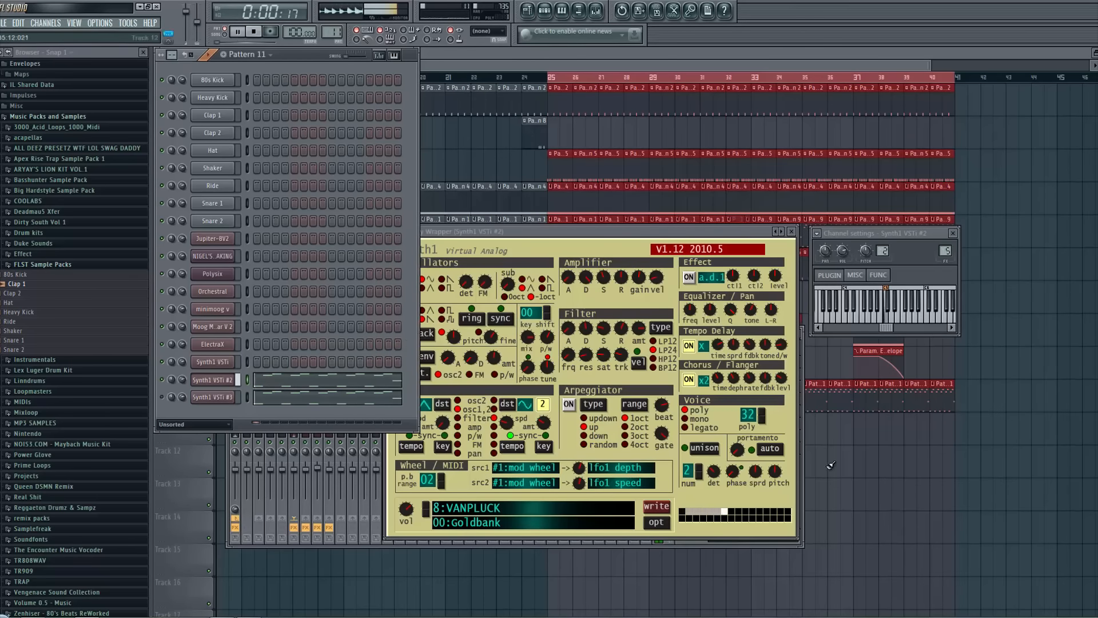
pyautogui.press('space')
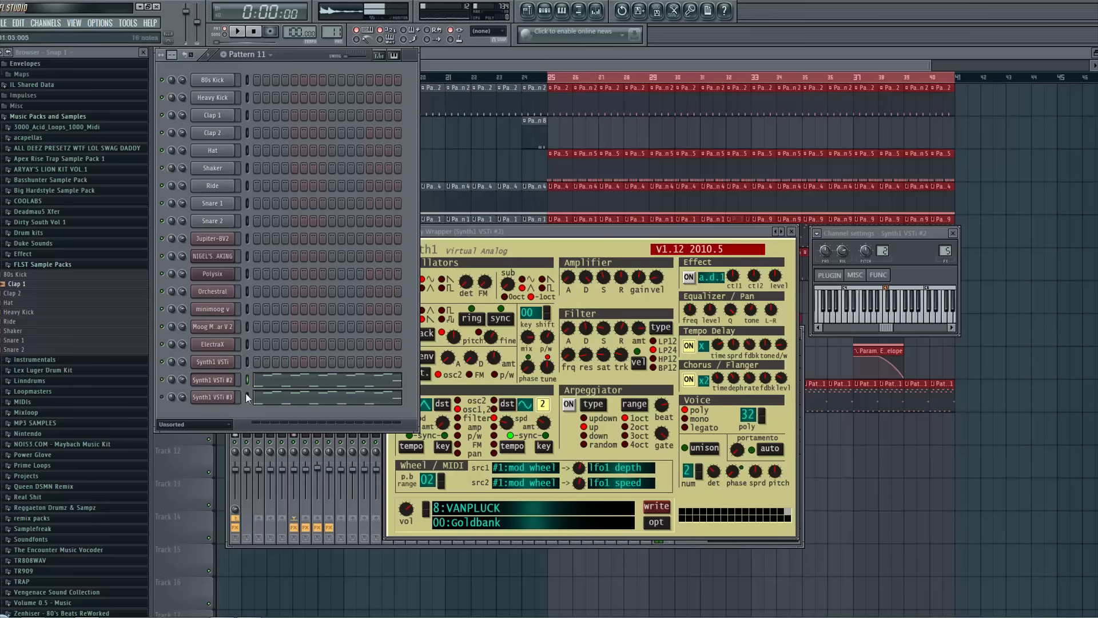
# Open the Synth1 VSTi #3 plugin, audition Pattern 11 with different filter frequency settings, and turn the frequency all the way down
pyautogui.click(210, 397)
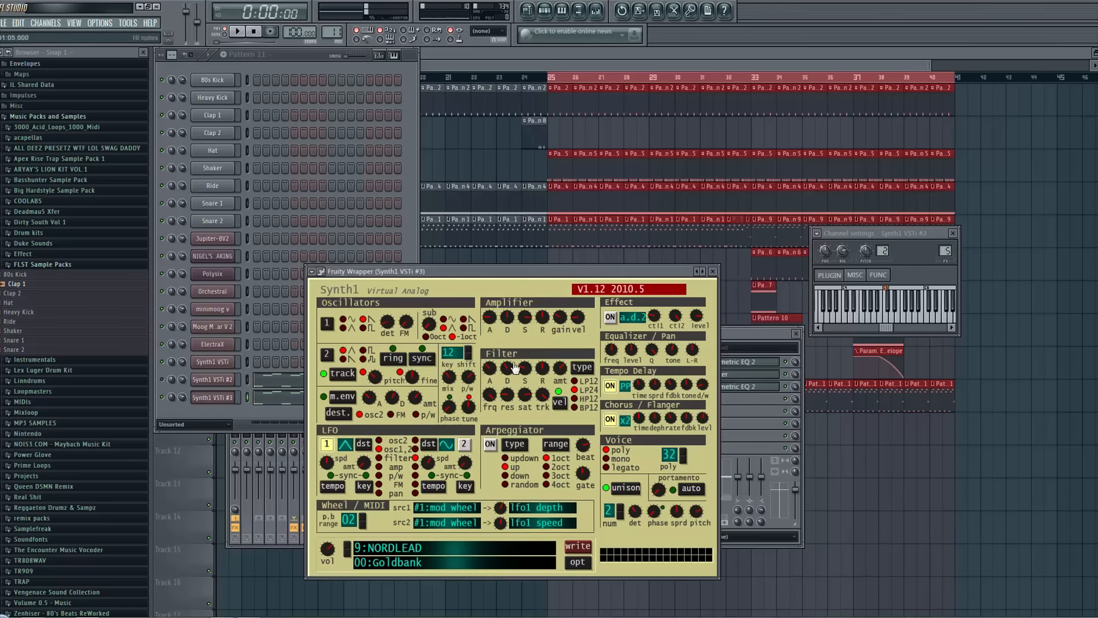
pyautogui.moveTo(492, 402); pyautogui.dragTo(507, 358)
pyautogui.click(299, 67)
pyautogui.press('space')
pyautogui.press('space')
pyautogui.moveTo(492, 396); pyautogui.dragTo(508, 383)
pyautogui.press('space')
pyautogui.moveTo(489, 394); pyautogui.dragTo(511, 364)
pyautogui.press('space')
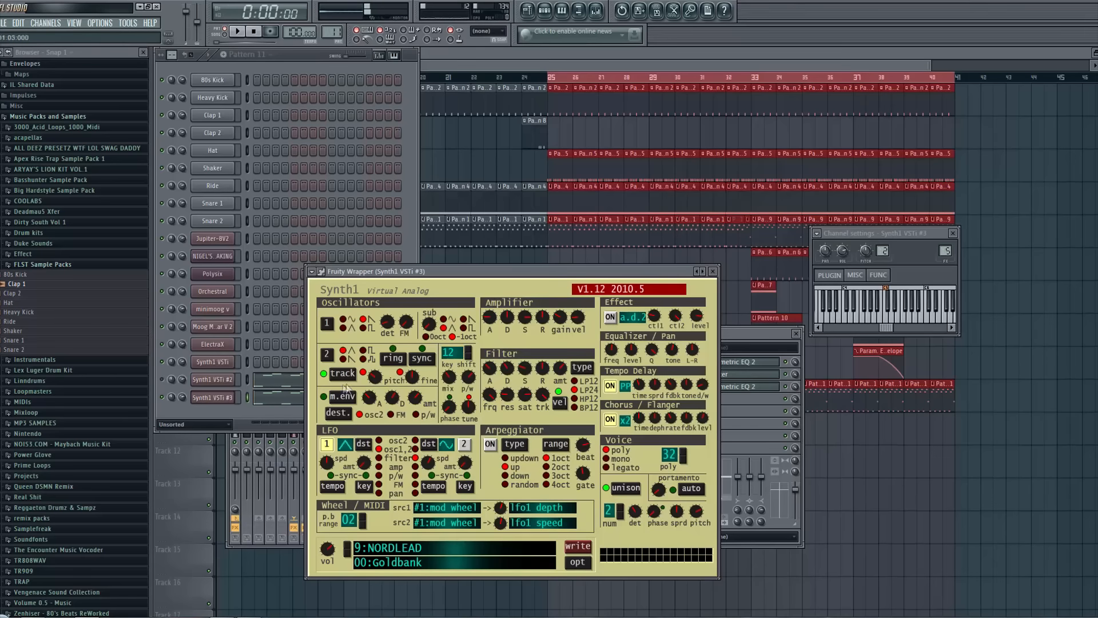
pyautogui.moveTo(499, 403); pyautogui.dragTo(498, 601)
pyautogui.click(911, 466)
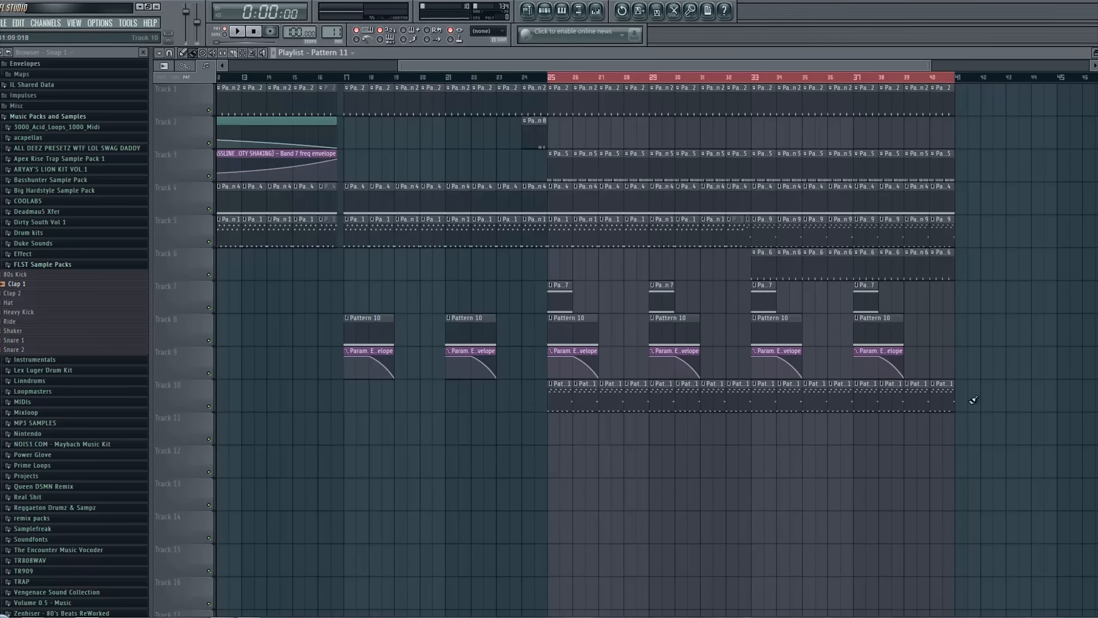
pyautogui.click(545, 10)
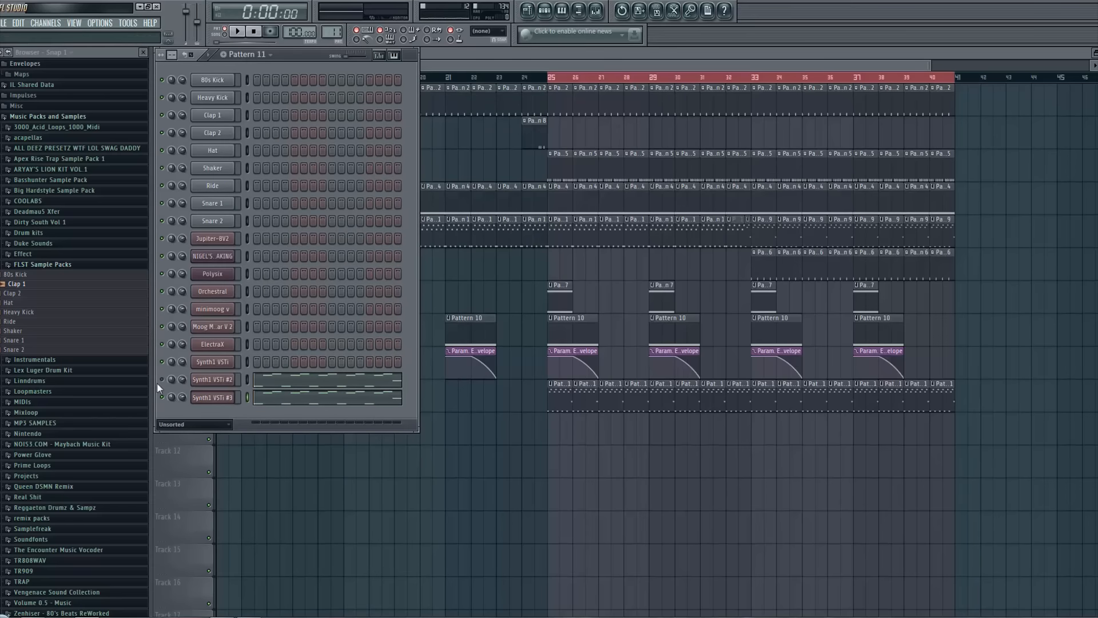
pyautogui.click(258, 438)
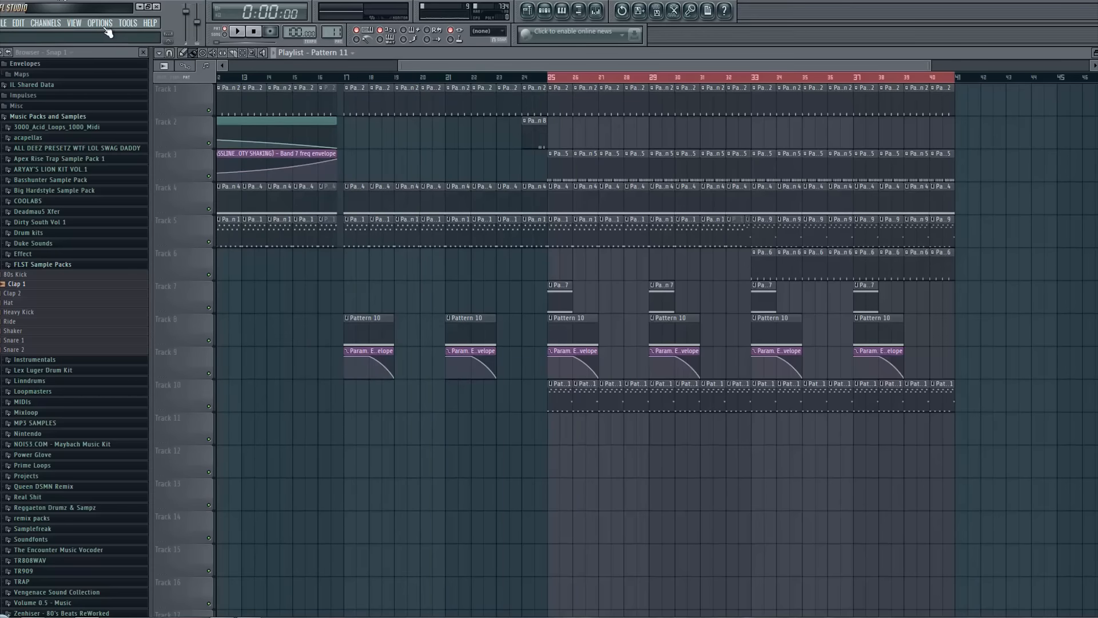
pyautogui.click(543, 10)
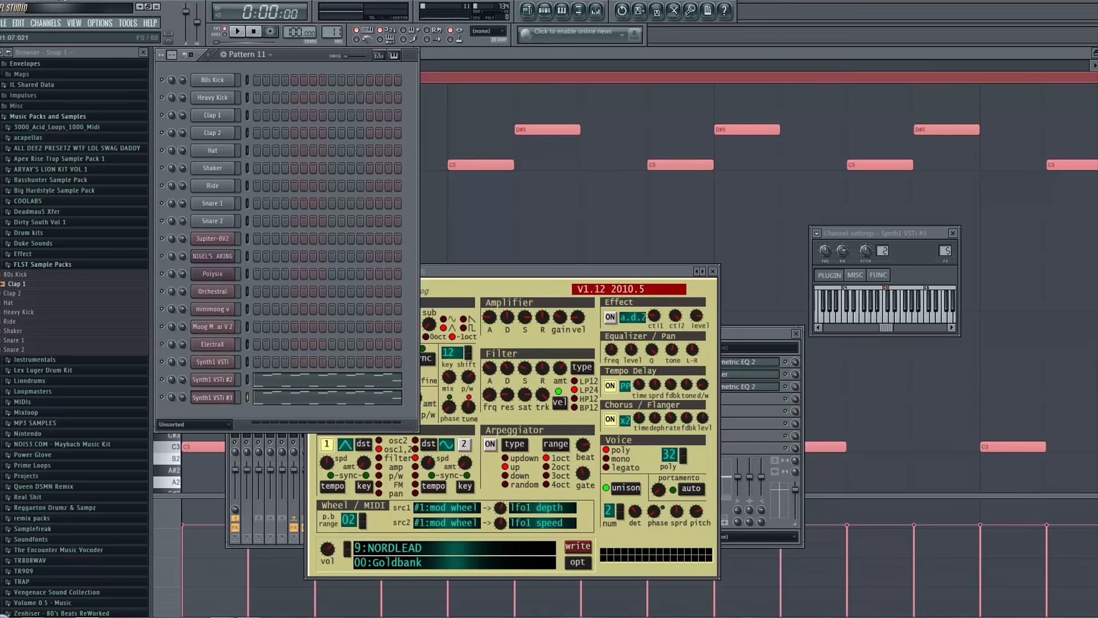
pyautogui.click(1097, 53)
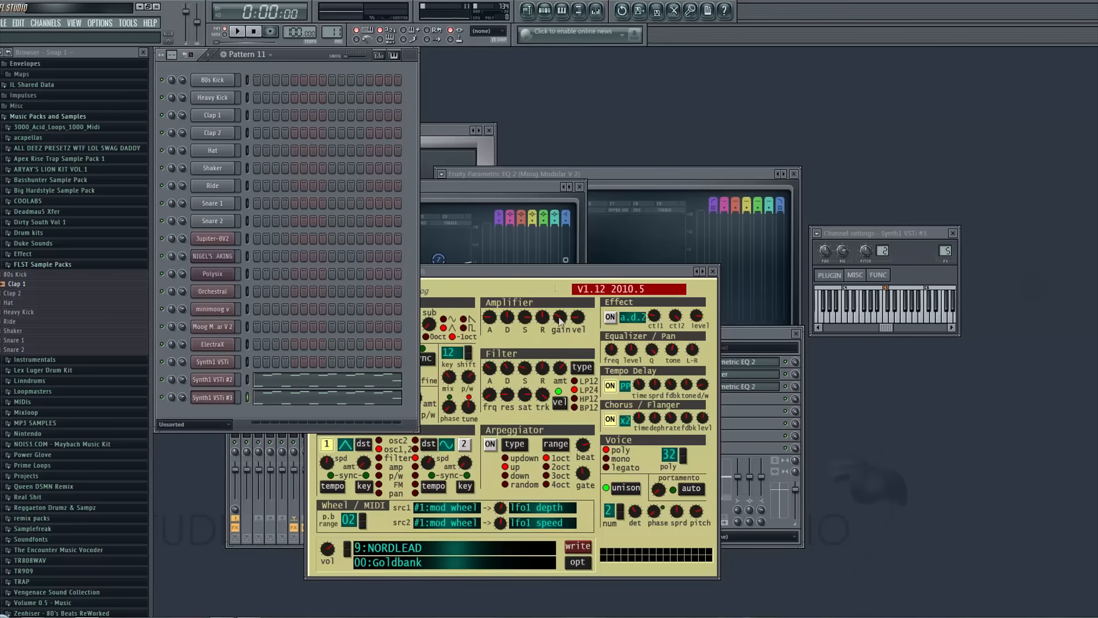
pyautogui.moveTo(544, 276); pyautogui.dragTo(575, 234)
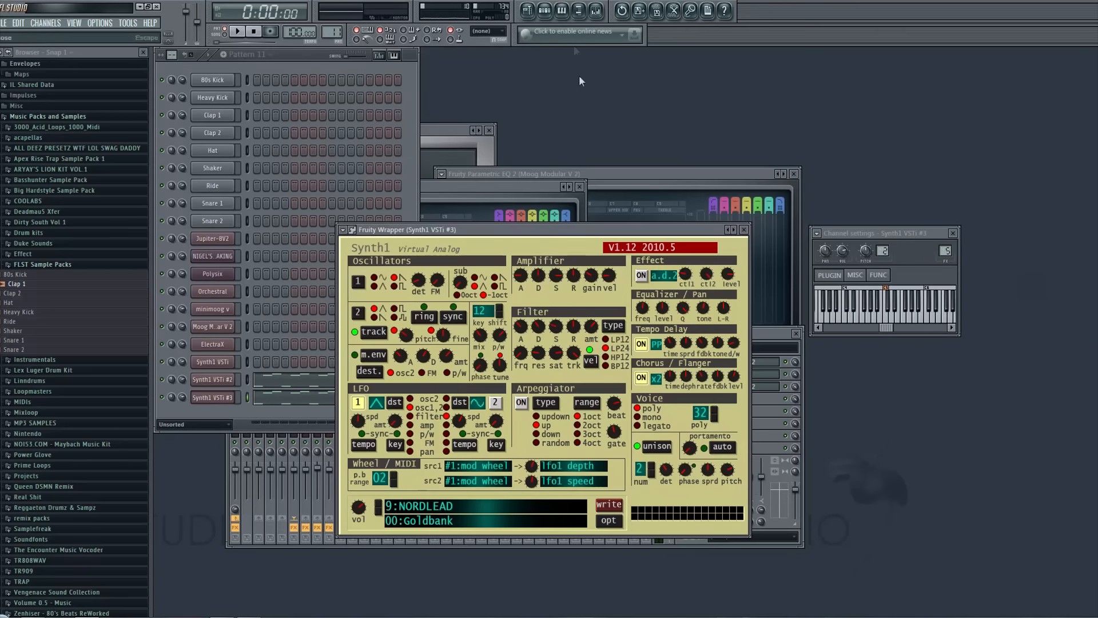
pyautogui.click(542, 12)
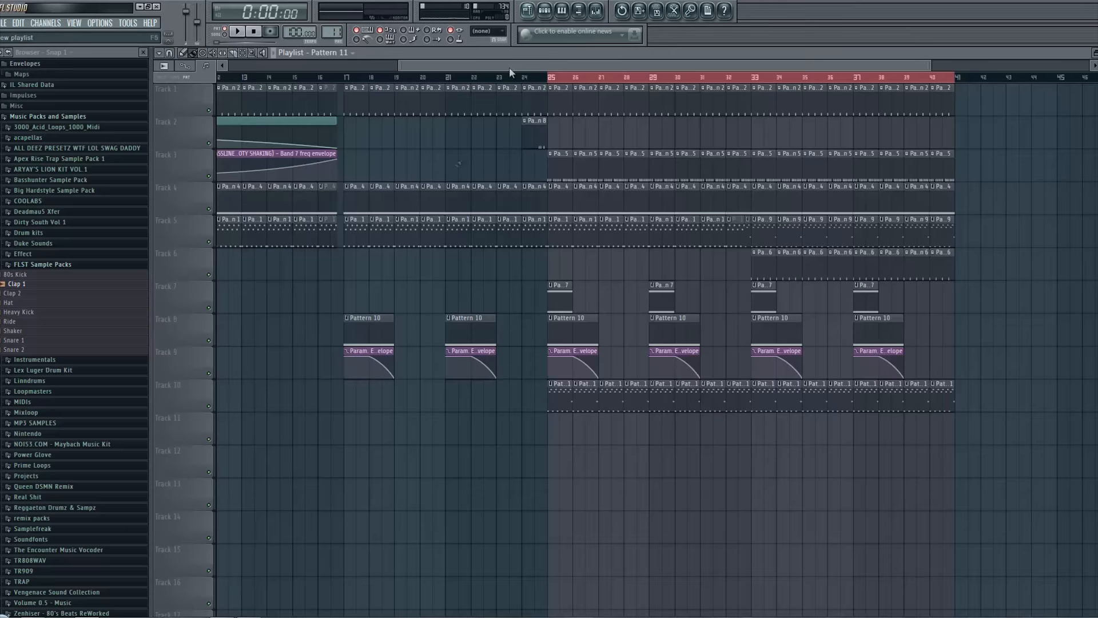
# Set the filter frequency of Synth1 VSTi #2 to 0 and create an automation clip for it
pyautogui.click(544, 10)
pyautogui.click(213, 380)
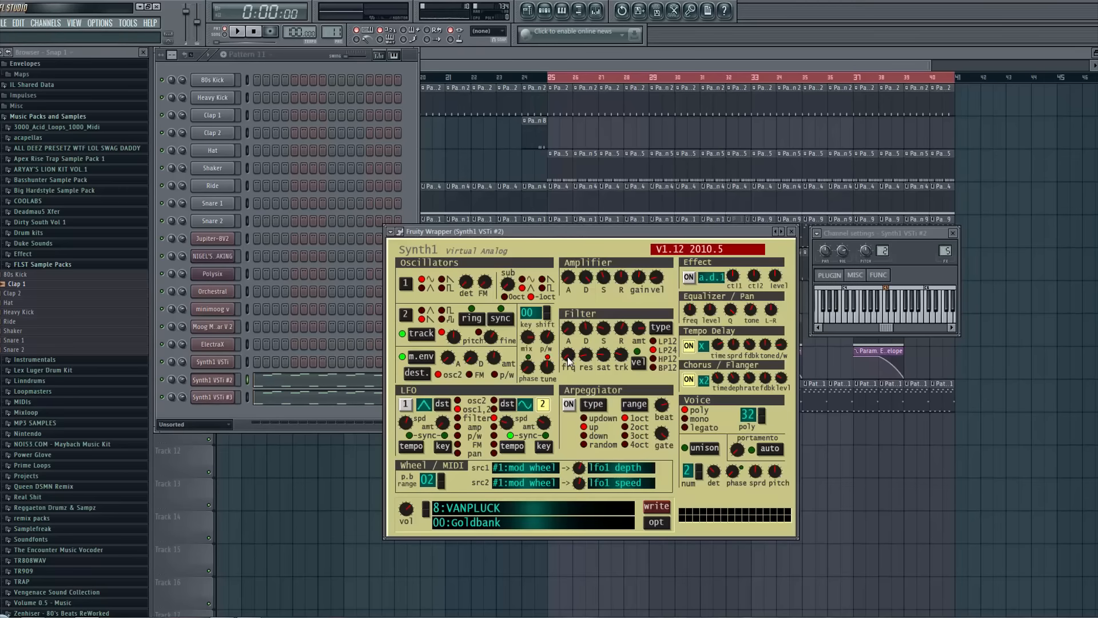
pyautogui.moveTo(570, 359); pyautogui.dragTo(588, 409)
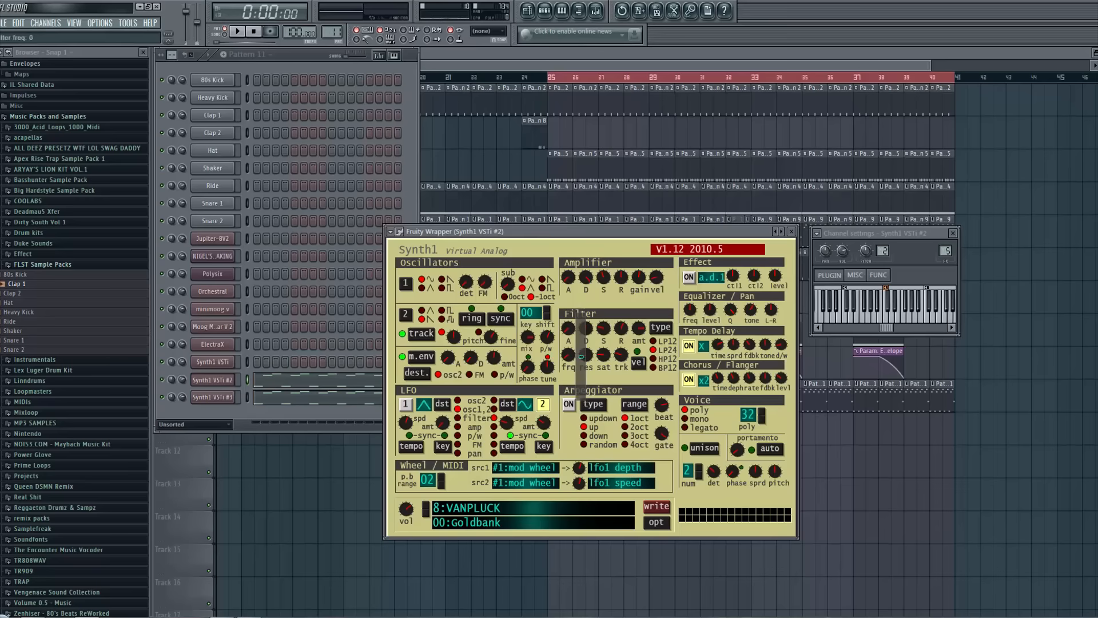
pyautogui.click(100, 24)
pyautogui.moveTo(129, 23)
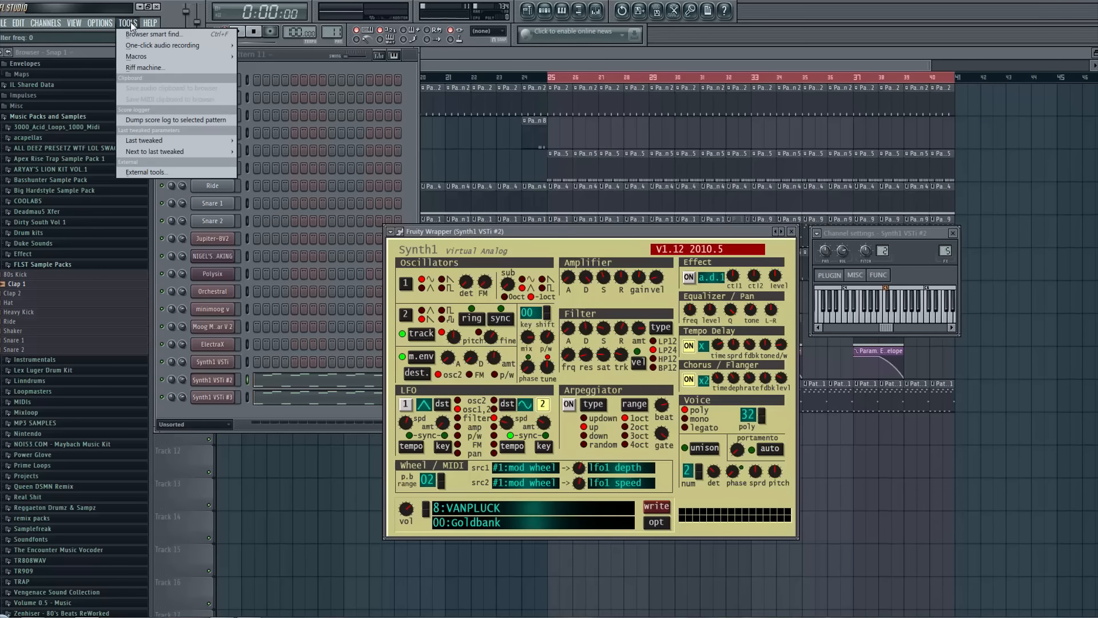
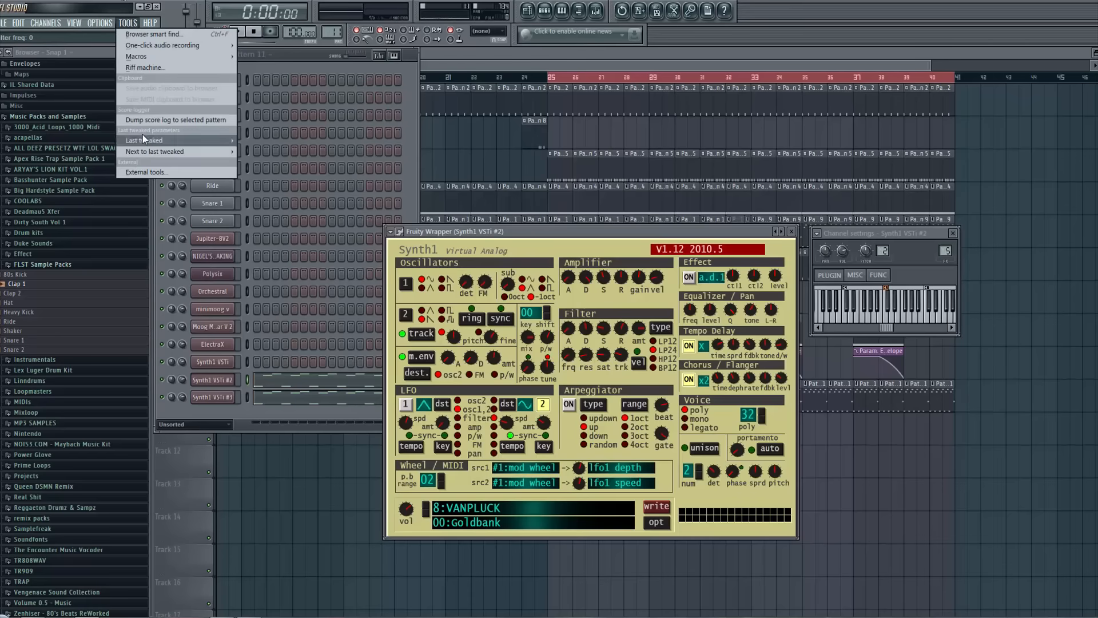
pyautogui.moveTo(173, 145)
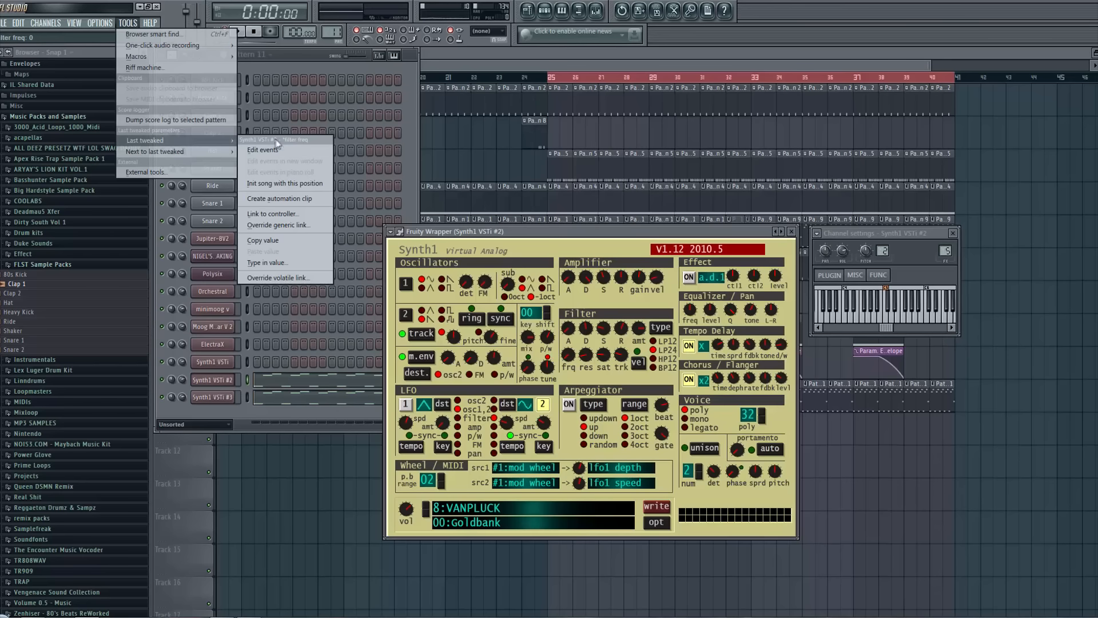
pyautogui.click(281, 200)
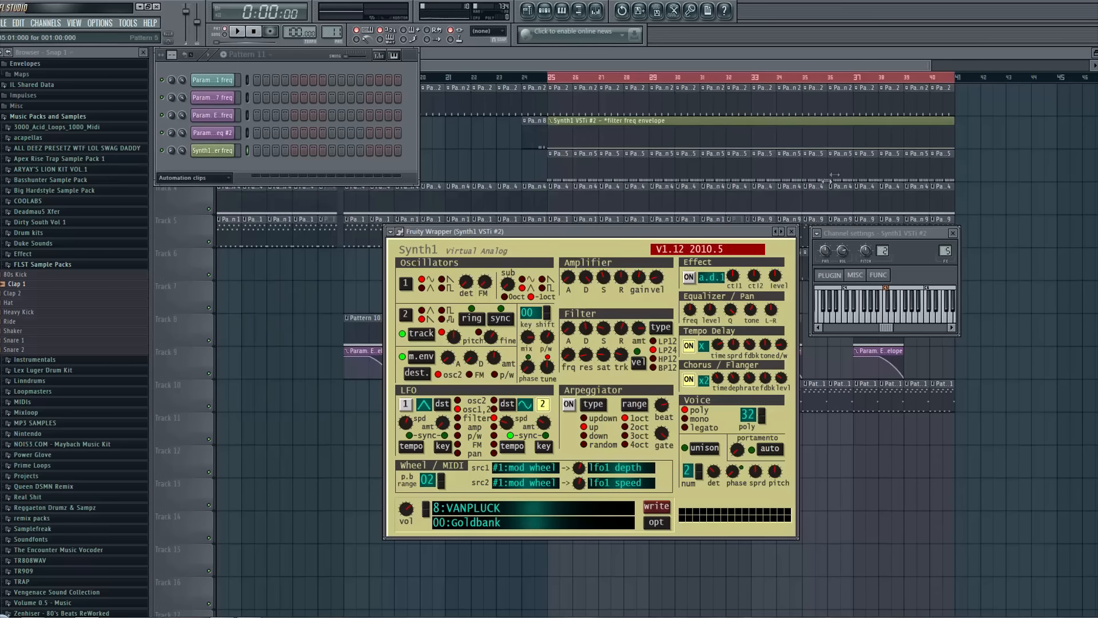
# Move the Synth1 VSTi #2 filter frequency clip to Track 11 and shape it into a gradually rising curve
pyautogui.click(994, 158)
pyautogui.moveTo(802, 121); pyautogui.dragTo(802, 429)
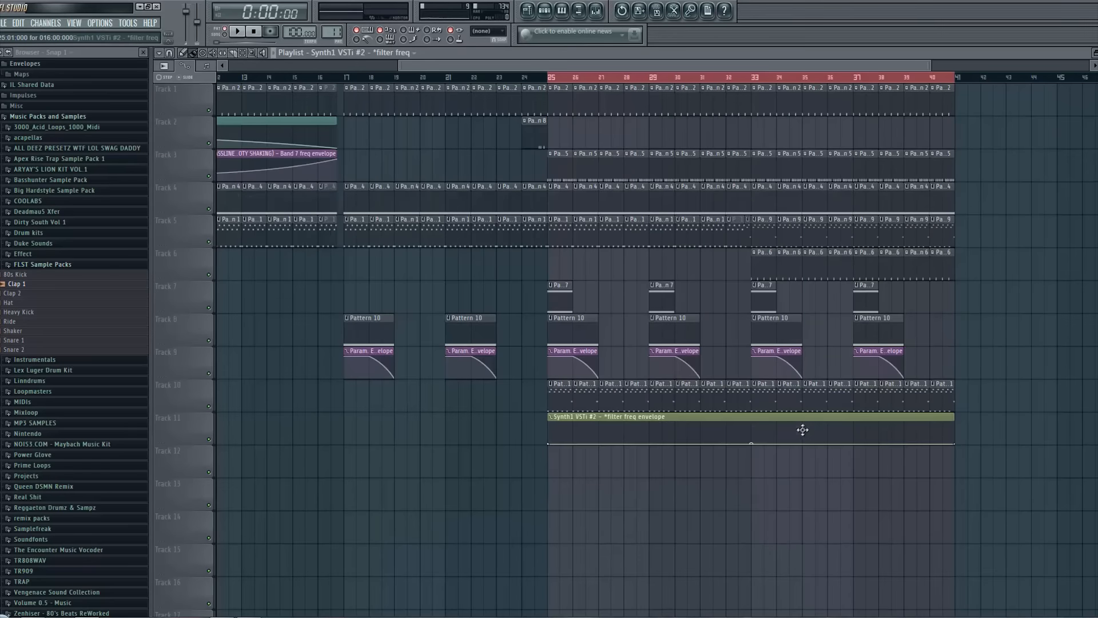
pyautogui.moveTo(952, 444); pyautogui.dragTo(954, 422)
pyautogui.moveTo(746, 432); pyautogui.dragTo(746, 457)
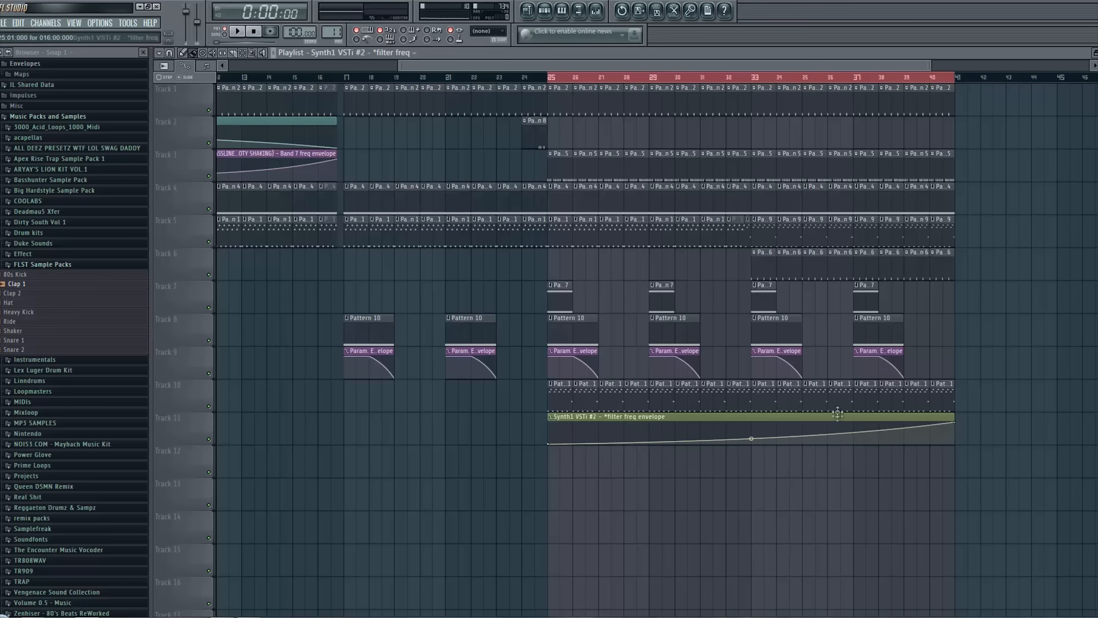
# Show the unsorted channels, lower the filter frequency of Synth1 VSTi #3 to 0 and create an automation clip for it
pyautogui.click(545, 11)
pyautogui.click(189, 184)
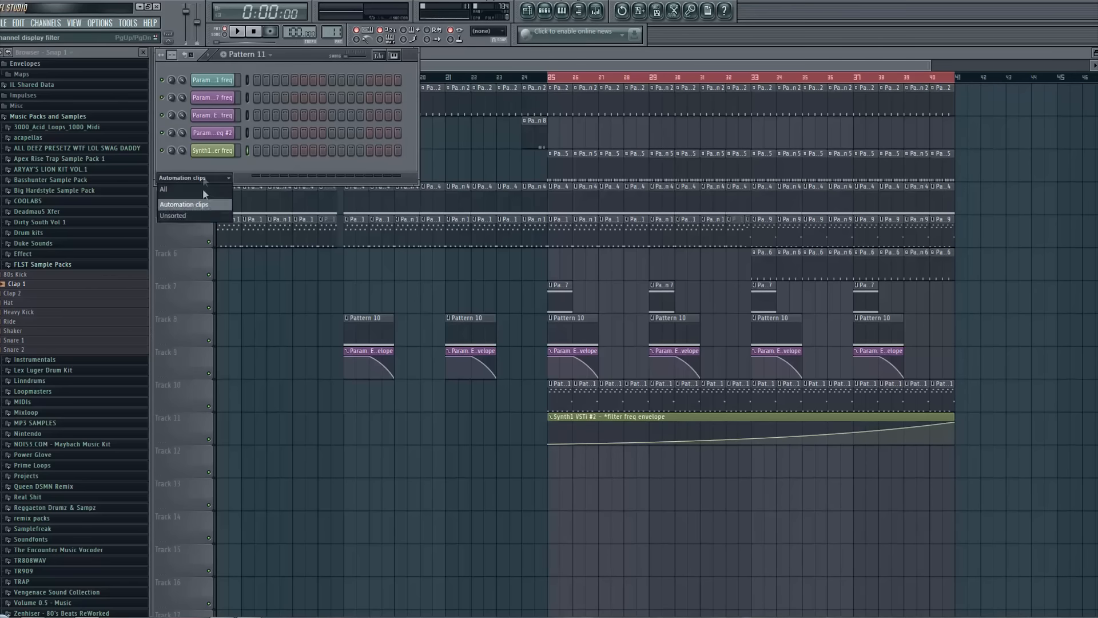
pyautogui.click(200, 201)
pyautogui.click(207, 398)
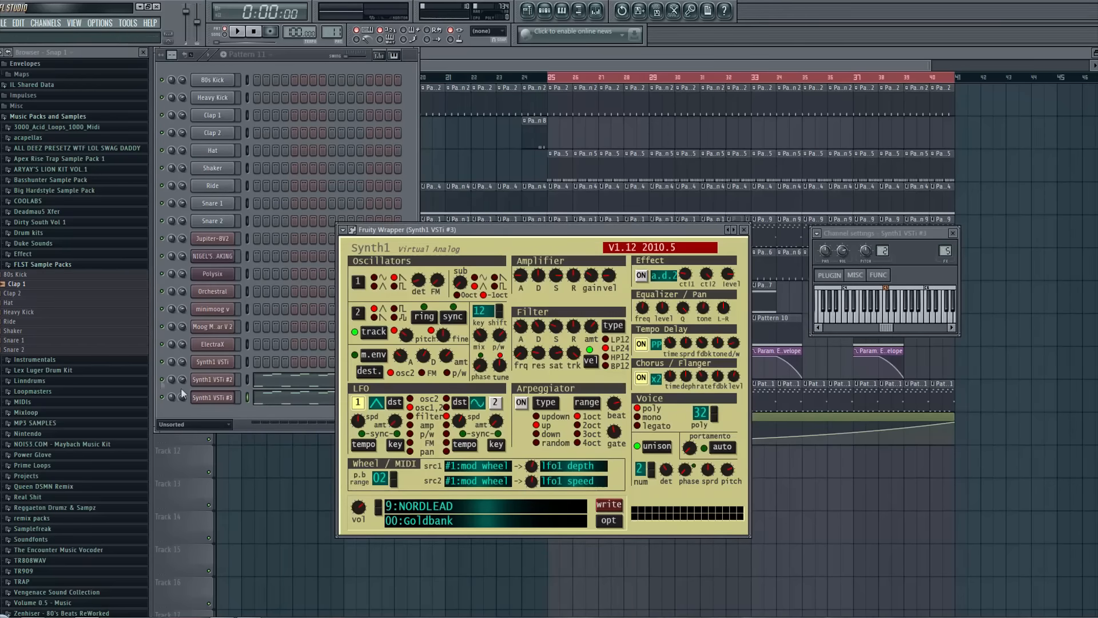
pyautogui.click(211, 380)
pyautogui.click(212, 397)
pyautogui.moveTo(513, 355); pyautogui.dragTo(536, 592)
pyautogui.click(121, 24)
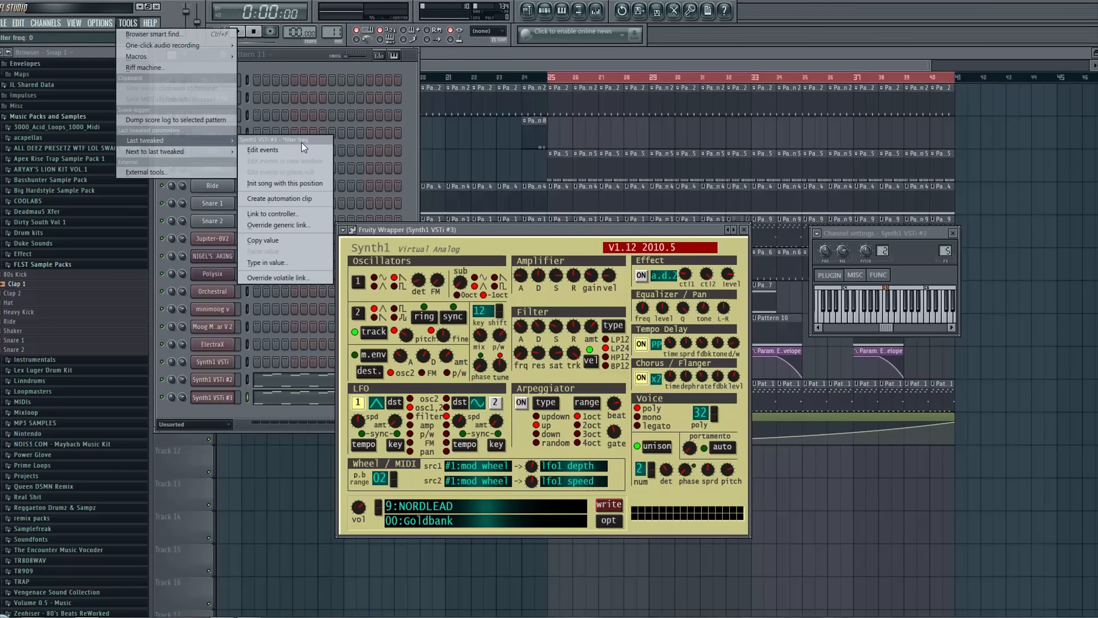
pyautogui.click(296, 200)
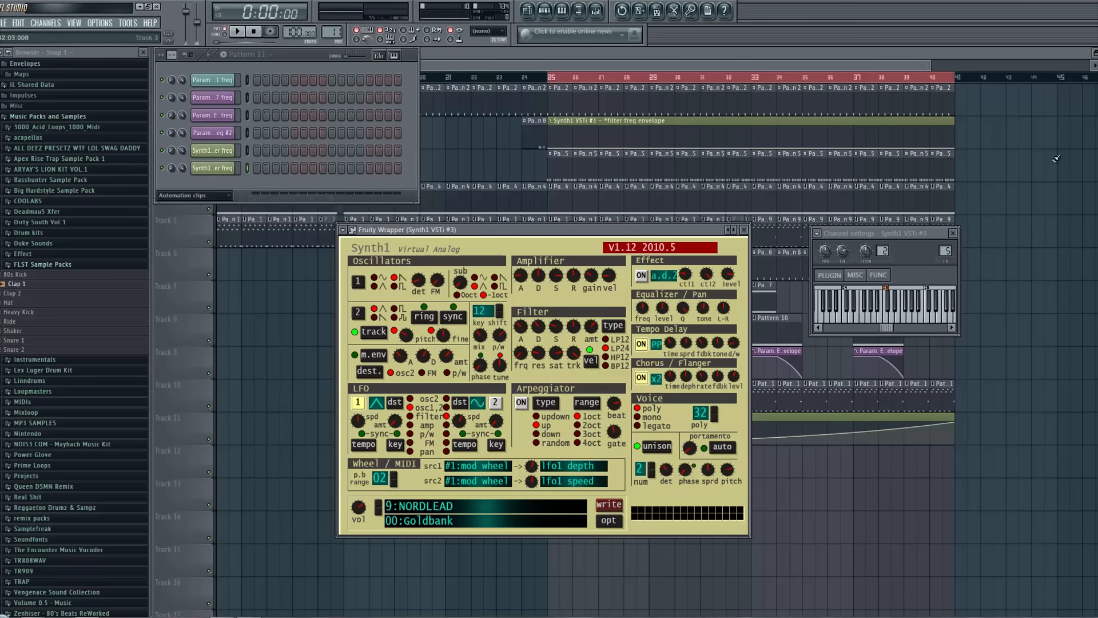
# Move the Synth1 VSTi #3 filter frequency clip to Track 12 and shape it into a gradually rising curve
pyautogui.rightClick(1040, 138)
pyautogui.moveTo(1030, 135)
pyautogui.mouseDown()
pyautogui.moveTo(544, 165)
pyautogui.moveTo(559, 125)
pyautogui.mouseUp()
pyautogui.hotkey('shift', 'Down')
pyautogui.hotkey('shift', 'Down')
pyautogui.hotkey('shift', 'Down')
pyautogui.hotkey('shift', 'Down')
pyautogui.hotkey('shift', 'Down')
pyautogui.hotkey('shift', 'Down')
pyautogui.hotkey('shift', 'Down')
pyautogui.hotkey('shift', 'Down')
pyautogui.hotkey('shift', 'Down')
pyautogui.hotkey('shift', 'Down')
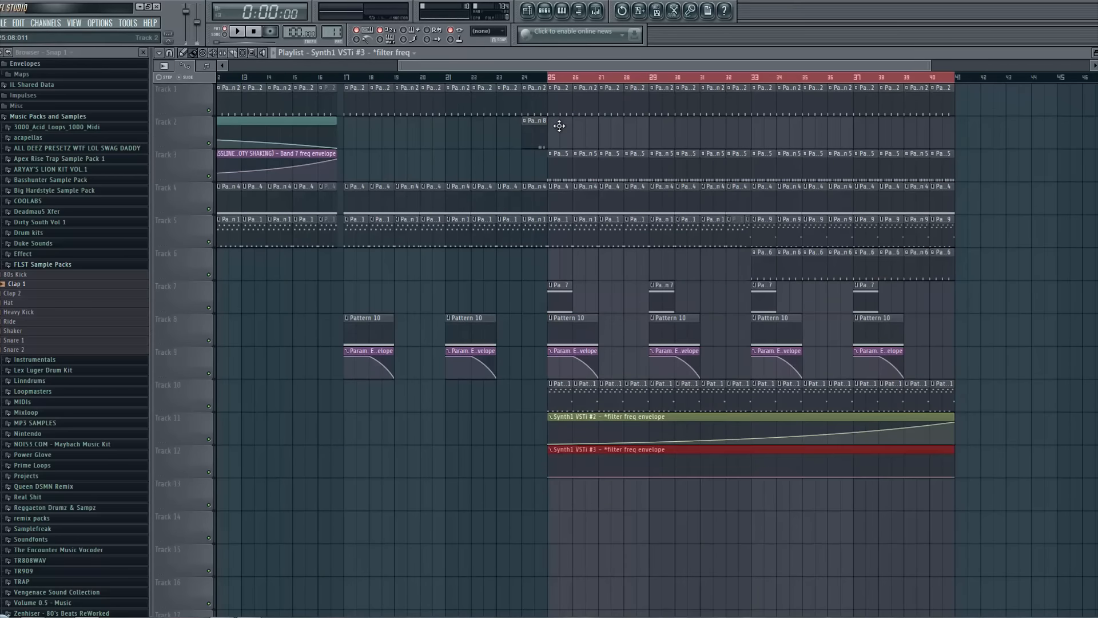
pyautogui.keyDown('ctrl'); pyautogui.click(1005, 442); pyautogui.keyUp('ctrl')
pyautogui.moveTo(957, 478); pyautogui.dragTo(959, 454)
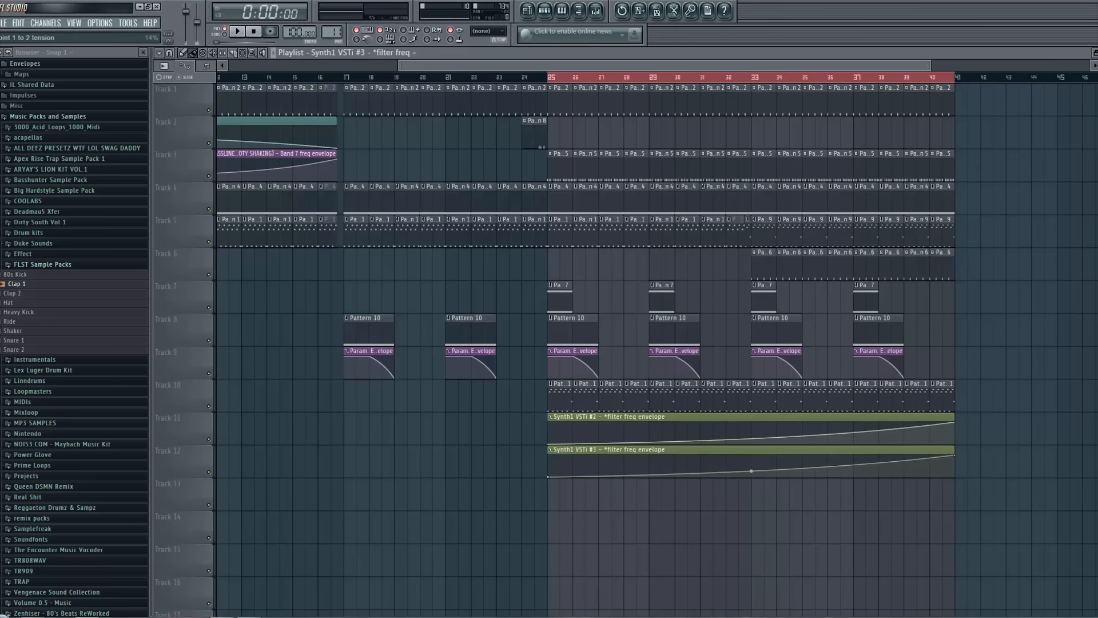
# Play the song from bar 25 with the Synth1 VSTi #2 plugin open to check the filter automation
pyautogui.click(549, 79)
pyautogui.press('space')
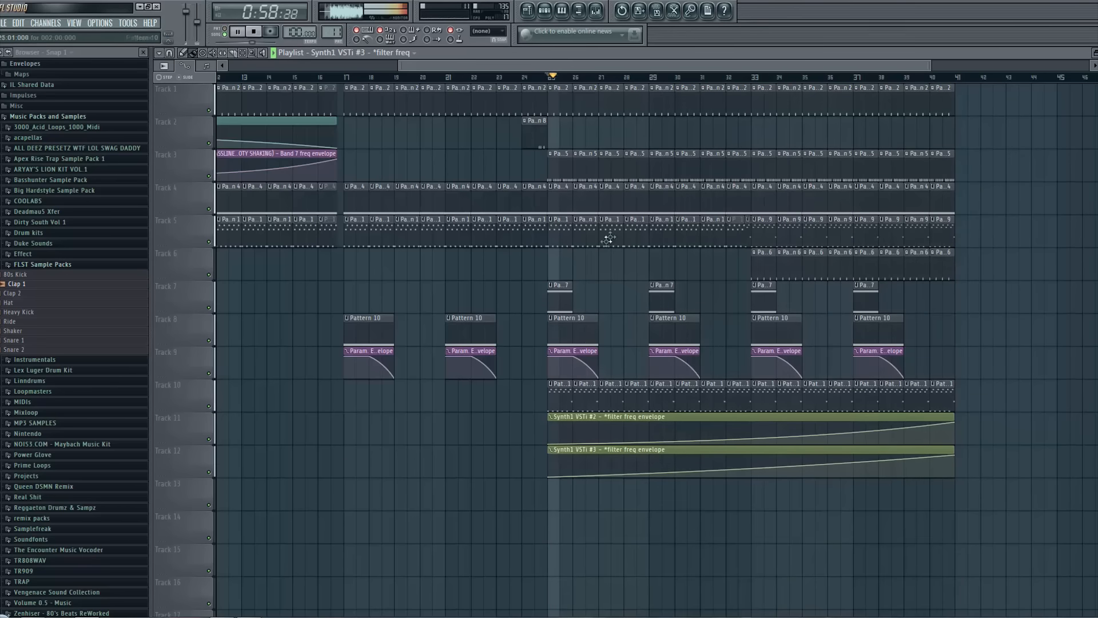
pyautogui.press('space')
pyautogui.press('F6')
pyautogui.click(198, 197)
pyautogui.click(189, 230)
pyautogui.click(226, 380)
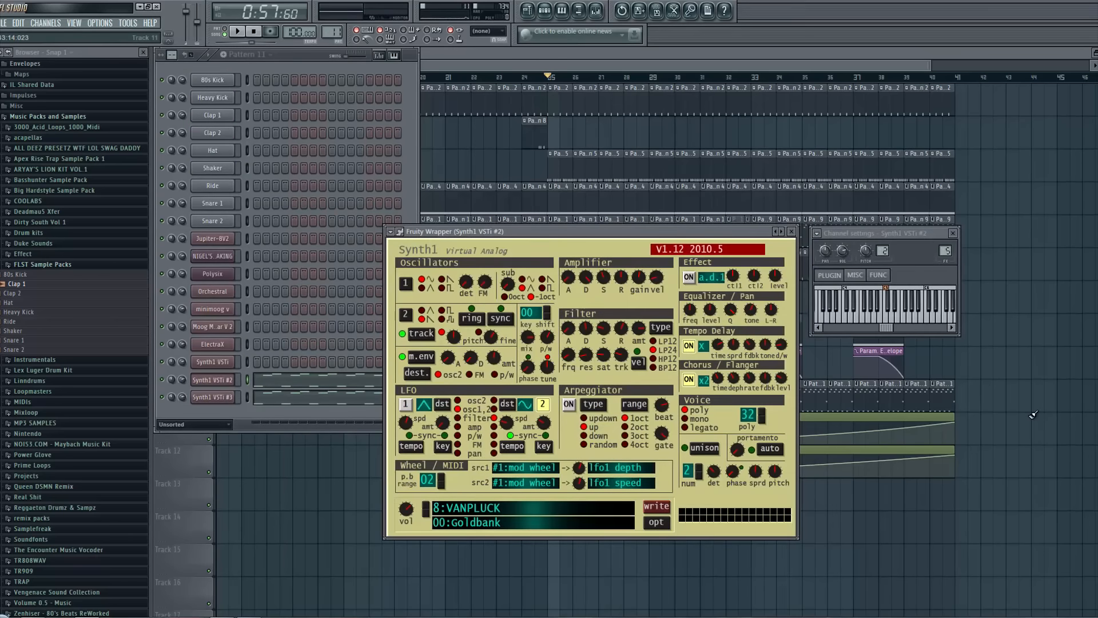
pyautogui.press('space')
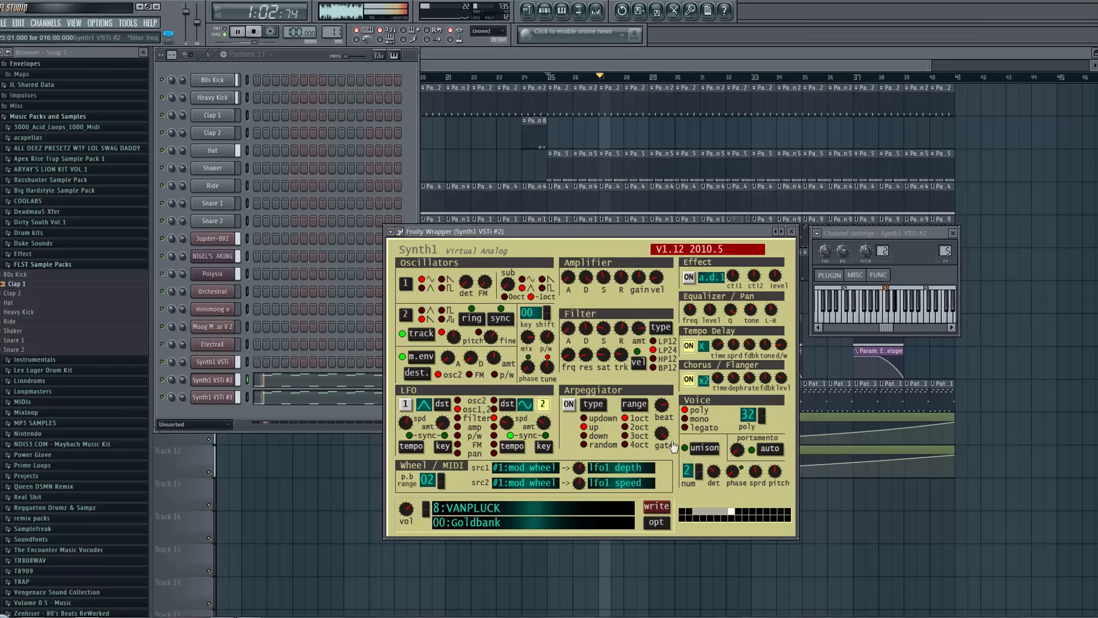
pyautogui.press('F12')
pyautogui.press('space')
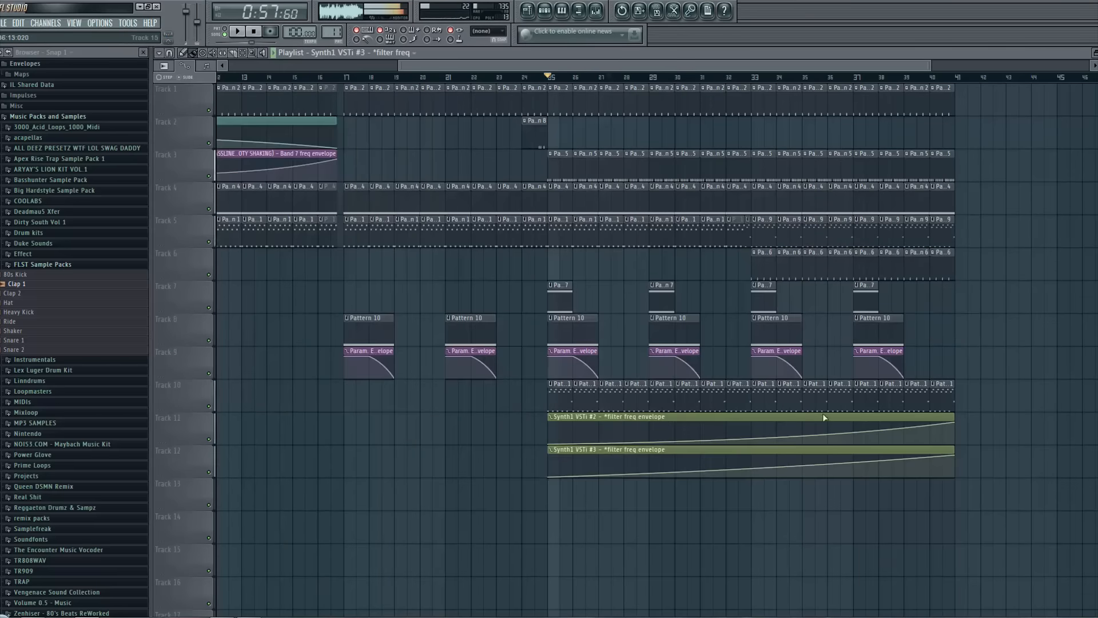
# Play from bar 37 and trim the last clips on Tracks 1 and 3 to 6 to end halfway through bar 40
pyautogui.click(856, 78)
pyautogui.press('space')
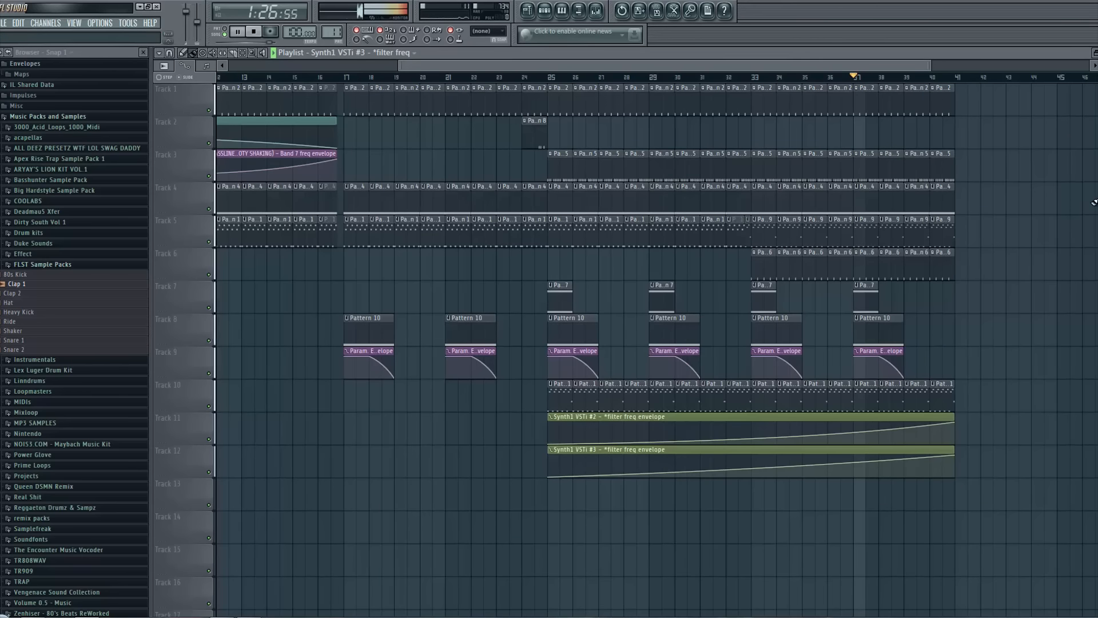
pyautogui.moveTo(944, 99); pyautogui.dragTo(820, 108)
pyautogui.moveTo(832, 169); pyautogui.dragTo(820, 256)
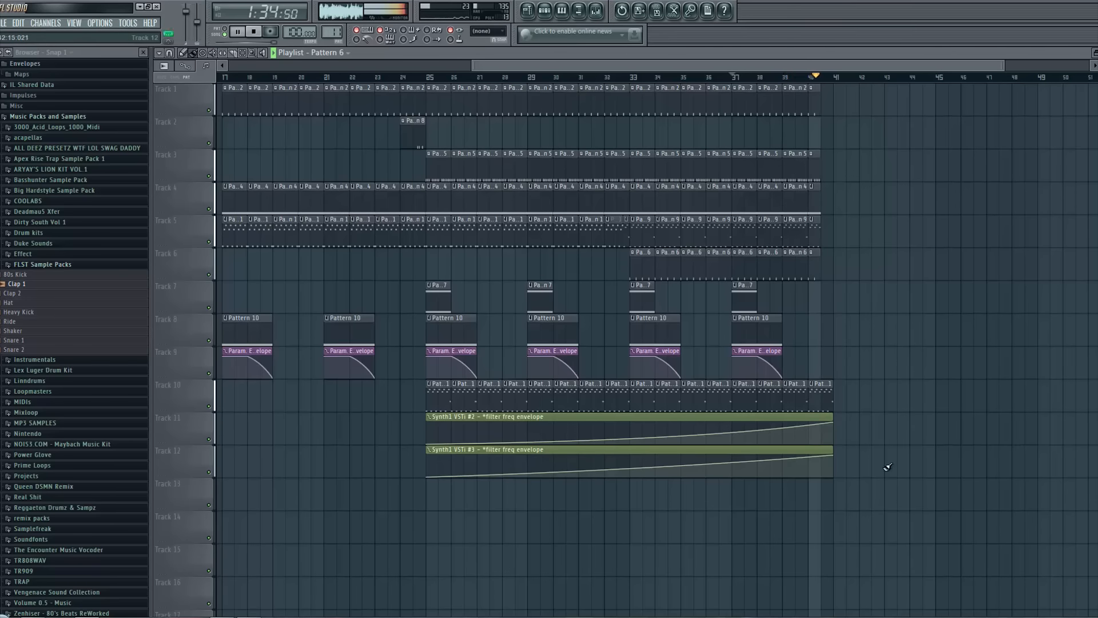
pyautogui.press('space')
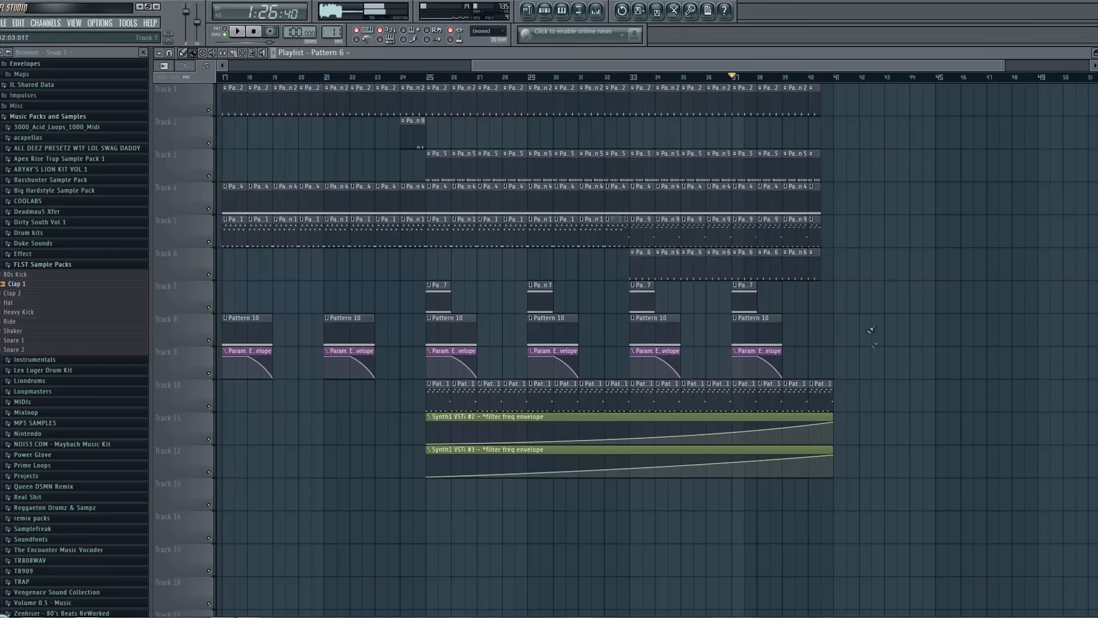
# Select the clips on Tracks 1 to 10 from bar 37 through bar 40 and duplicate them at bars 41 and 45
pyautogui.moveTo(868, 394); pyautogui.dragTo(742, 88)
pyautogui.hotkey('ctrl', 'b')
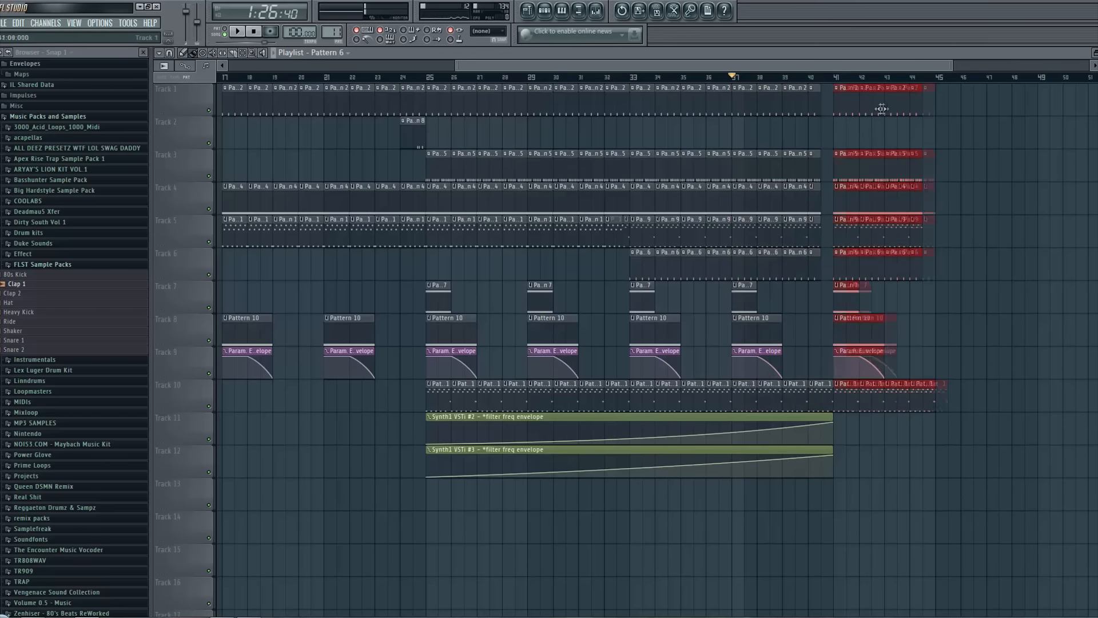
pyautogui.hotkey('ctrl', 'b')
pyautogui.moveTo(965, 127); pyautogui.dragTo(952, 122)
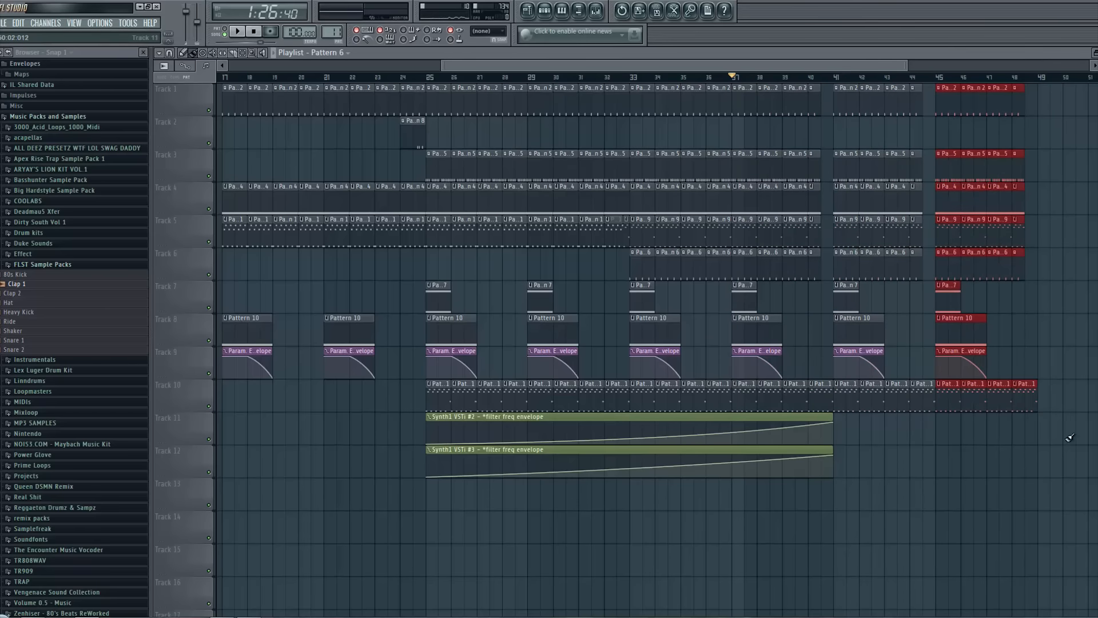
# Extend the shortened clips on Tracks 1 and 3 to 6 in bars 48 and 44 to full bars and set the playhead in bar 40
pyautogui.moveTo(1060, 314); pyautogui.dragTo(1038, 102)
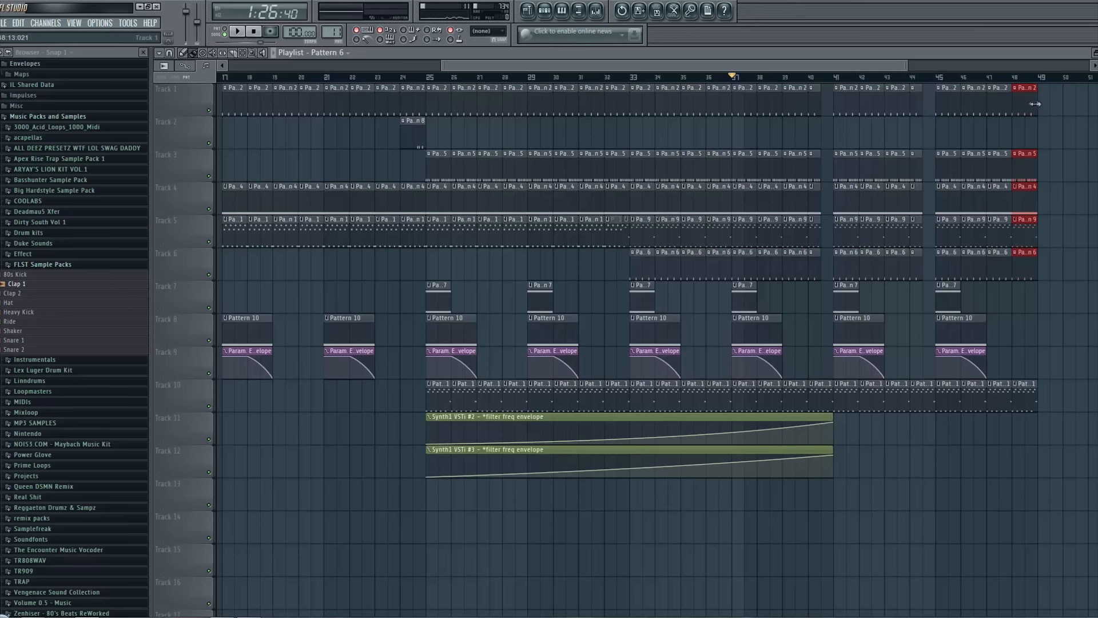
pyautogui.hotkey('ctrl', 'z')
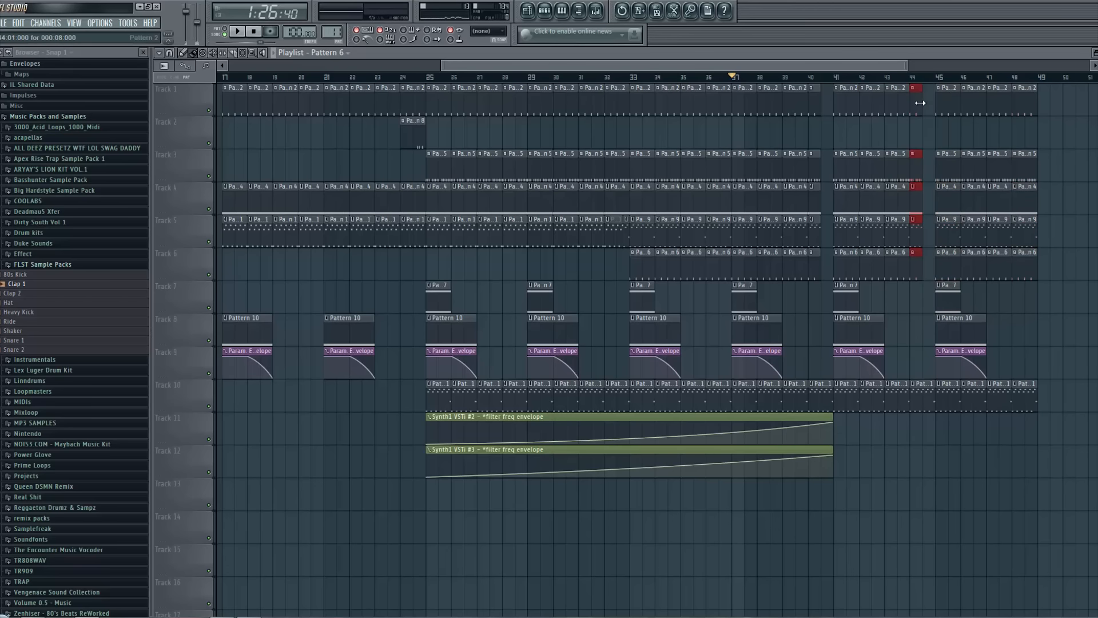
pyautogui.click(829, 78)
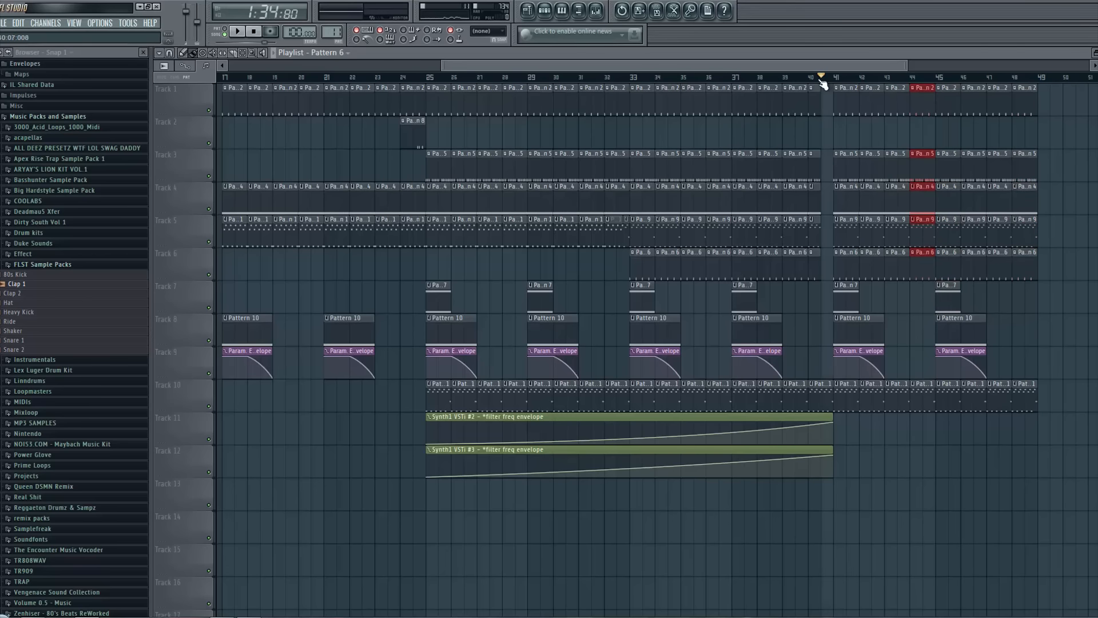
# Play the song from bar 40 into the duplicated section, clearing the clip selection, and stop playback
pyautogui.press('space')
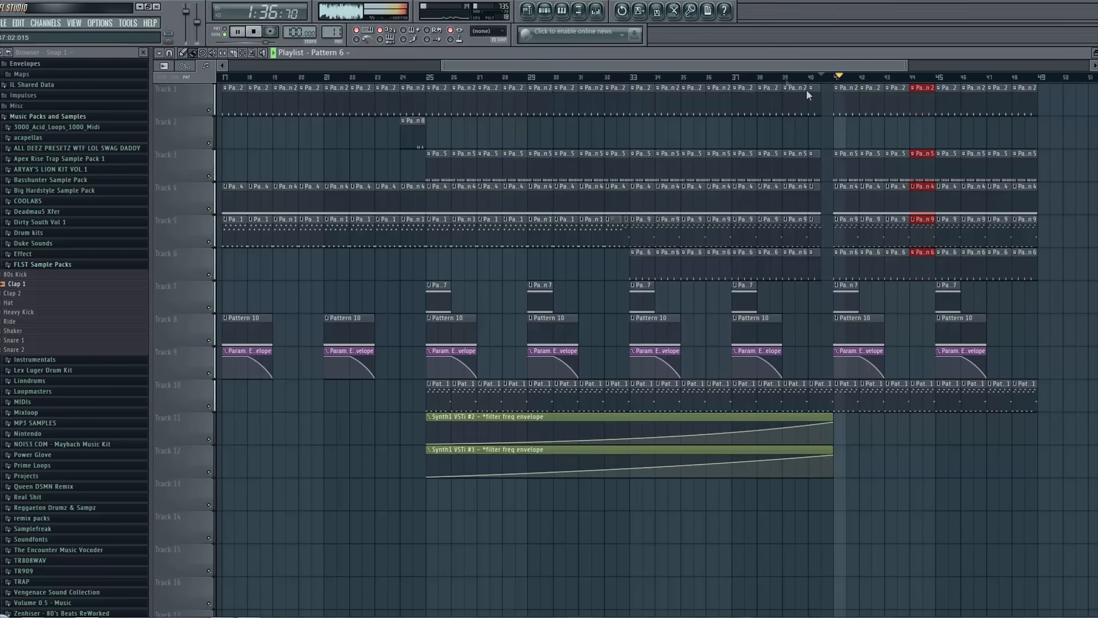
pyautogui.moveTo(824, 68); pyautogui.dragTo(950, 176)
pyautogui.keyDown('ctrl'); pyautogui.click(951, 201); pyautogui.keyUp('ctrl')
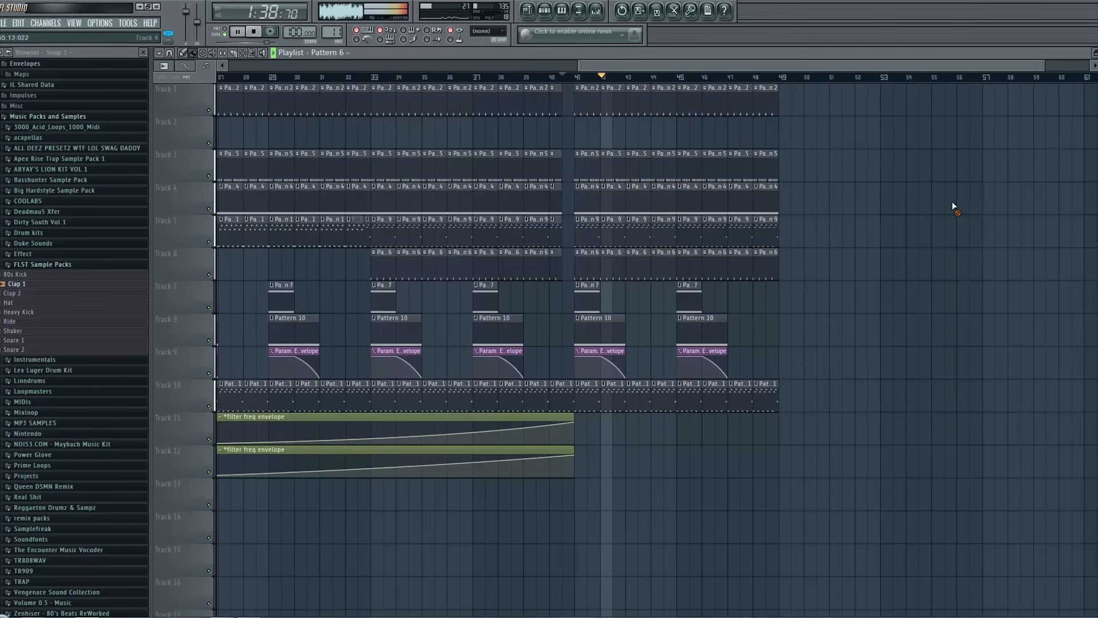
pyautogui.moveTo(581, 64); pyautogui.dragTo(685, 64)
pyautogui.press('space')
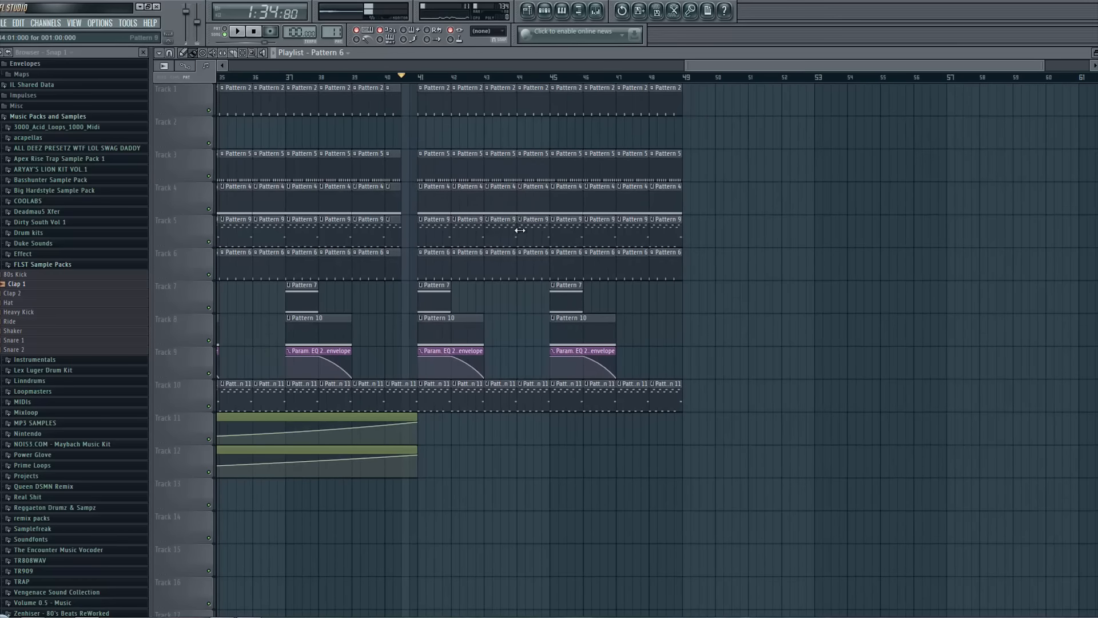
# Paste the Pattern 11 melody into Synth1 VSTi, Synth1 VSTi #2 and Synth1 VSTi #3 in the empty Pattern 12
pyautogui.click(545, 11)
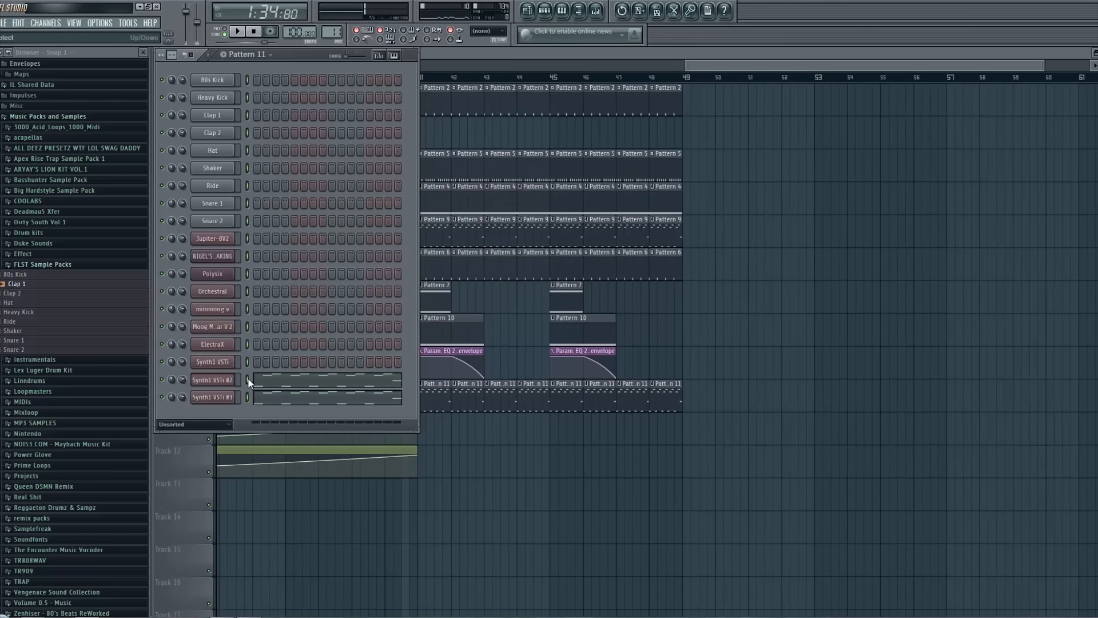
pyautogui.scroll(1, 328, 33)
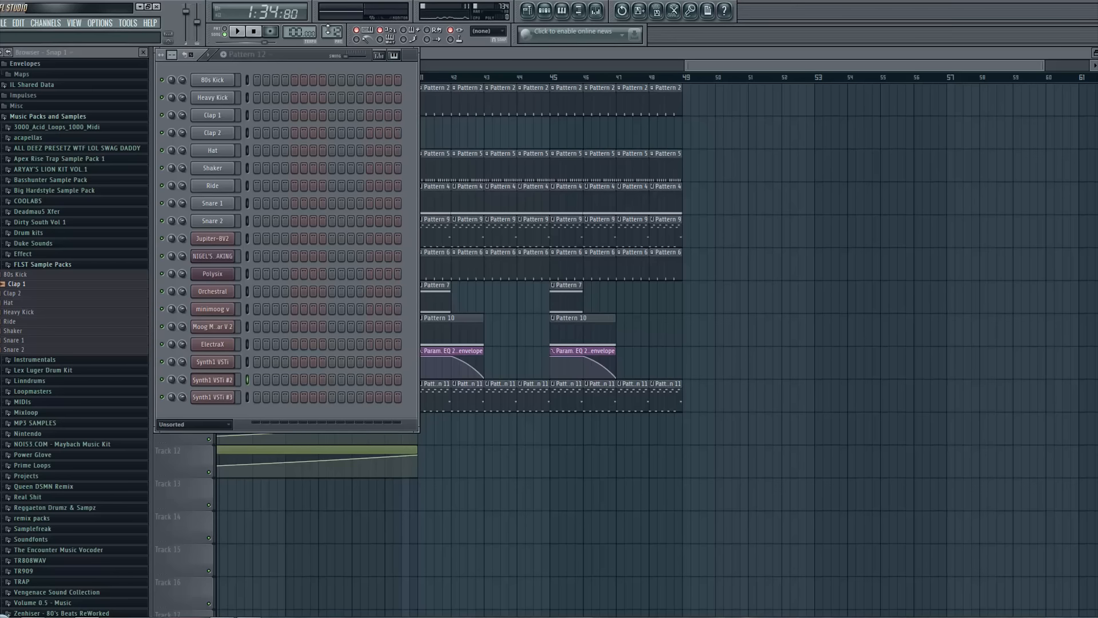
pyautogui.hotkey('ctrl', 'v')
pyautogui.click(248, 396)
pyautogui.hotkey('ctrl', 'v')
pyautogui.click(248, 380)
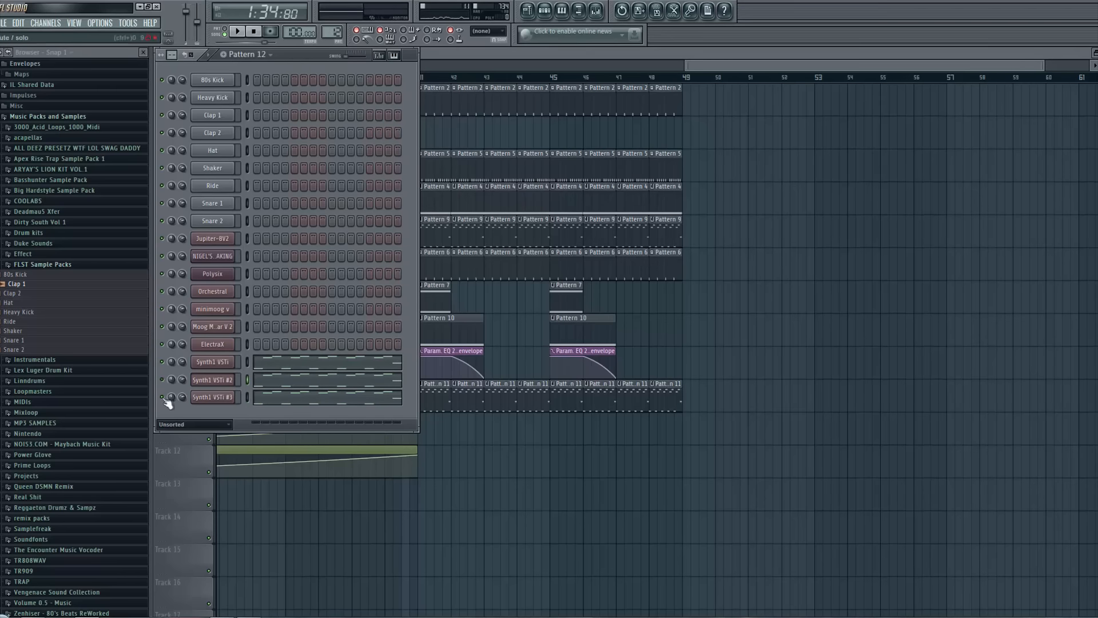
# Audition the Synth1 VSTi notes of Pattern 12 in the piano roll and move the first two notes to G#3 and G#4
pyautogui.click(263, 365)
pyautogui.press('space')
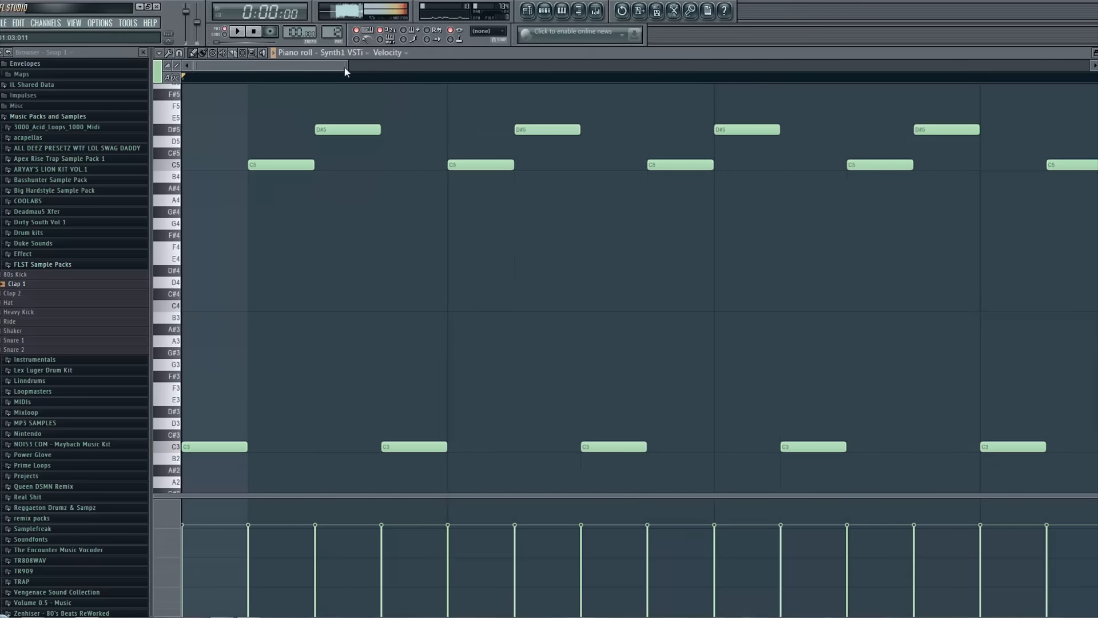
pyautogui.scroll(3, 344, 66)
pyautogui.press('space')
pyautogui.moveTo(344, 67); pyautogui.dragTo(385, 164)
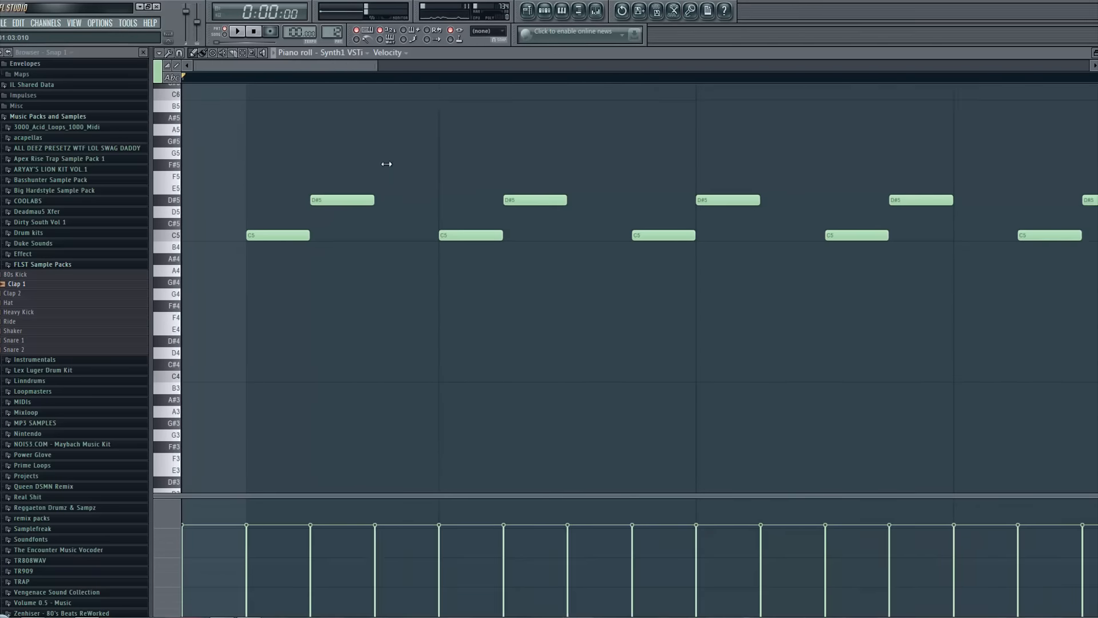
pyautogui.scroll(-3, 399, 252)
pyautogui.scroll(-1, 252, 289)
pyautogui.moveTo(197, 409); pyautogui.dragTo(195, 314)
pyautogui.scroll(1, 216, 191)
pyautogui.moveTo(264, 162); pyautogui.dragTo(256, 212)
# Replace the C3 on the fourth step with a G#3, delete the C5 on the fifth step, and preview the pattern
pyautogui.click(342, 168)
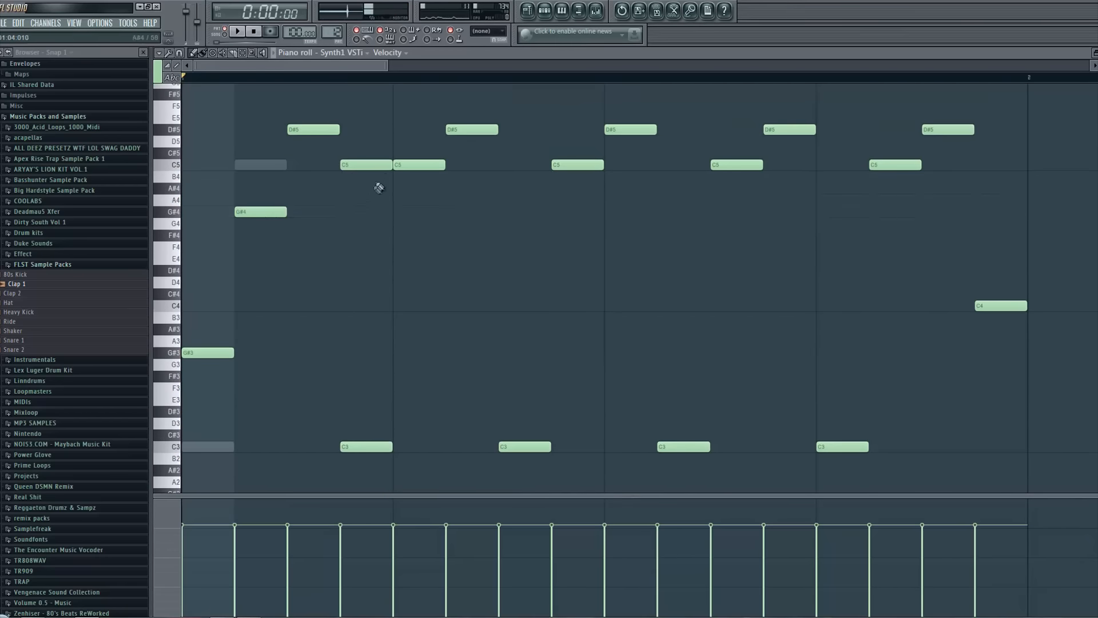
pyautogui.rightClick(429, 161)
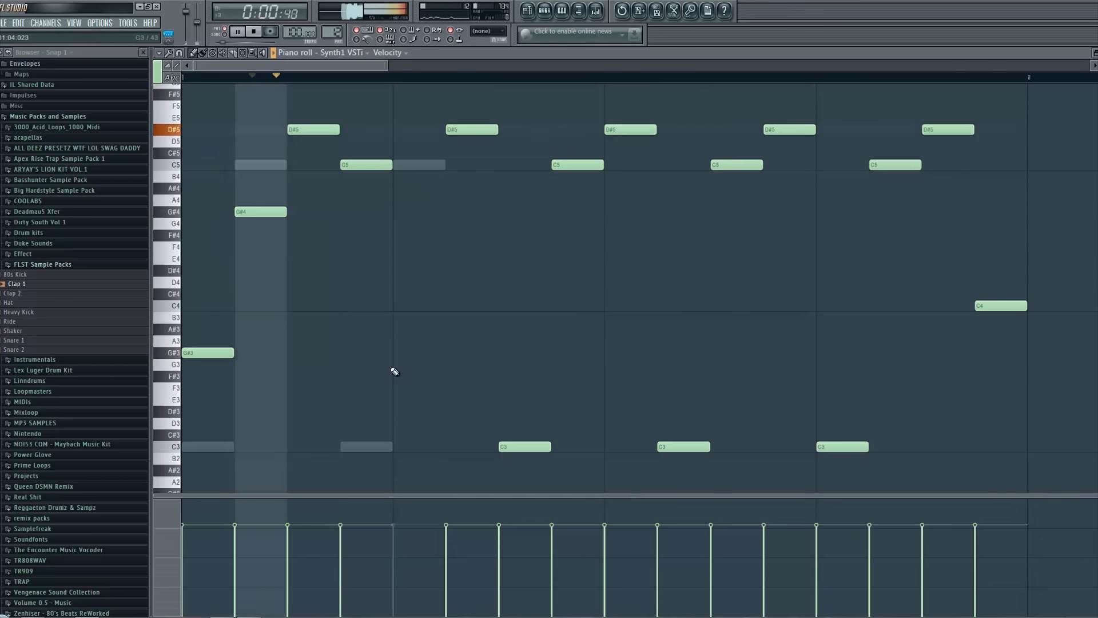
pyautogui.rightClick(369, 168)
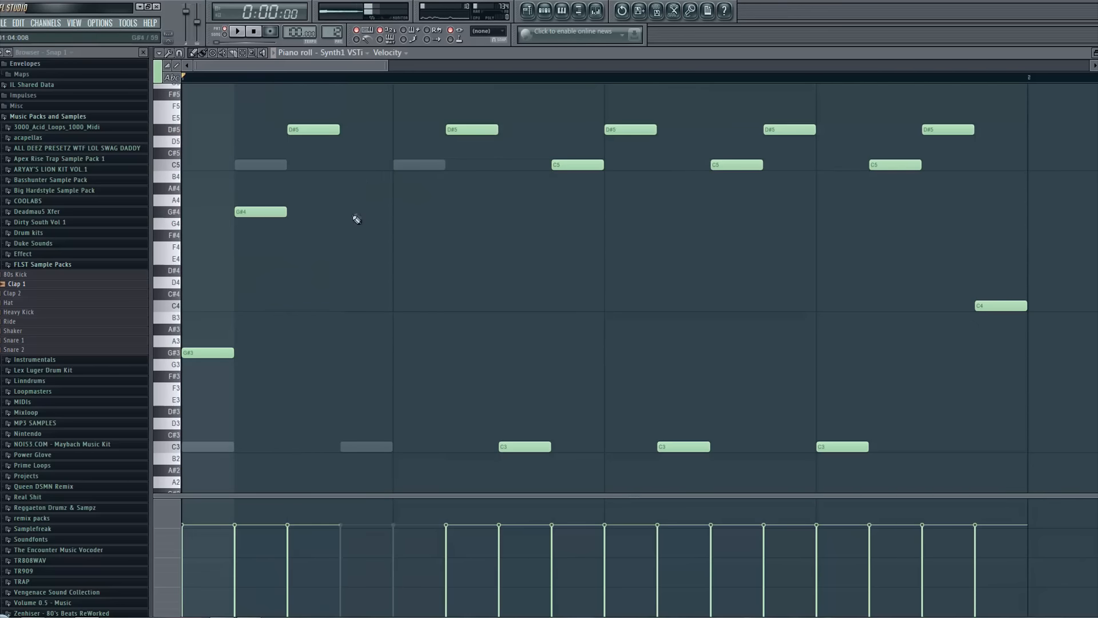
pyautogui.click(343, 353)
pyautogui.press('space')
pyautogui.press('space')
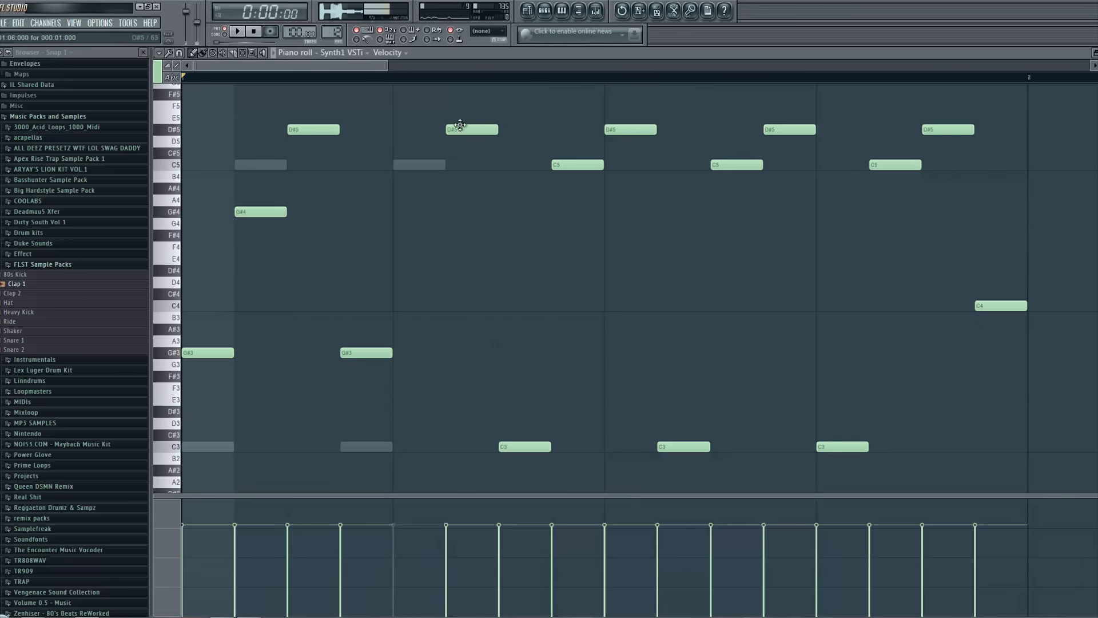
# Delete all remaining Synth1 VSTi notes after the G#3 on the fourth step
pyautogui.rightClick(472, 129)
pyautogui.rightClick(525, 447)
pyautogui.rightClick(577, 164)
pyautogui.rightClick(630, 130)
pyautogui.rightClick(790, 131)
pyautogui.rightClick(737, 172)
pyautogui.rightClick(684, 457)
pyautogui.rightClick(842, 423)
pyautogui.rightClick(1001, 283)
pyautogui.rightClick(949, 109)
pyautogui.rightClick(895, 143)
# Duplicate the G#4, D#5, G#3 group so that the copy fills the fifth to seventh steps
pyautogui.scroll(4, 830, 172)
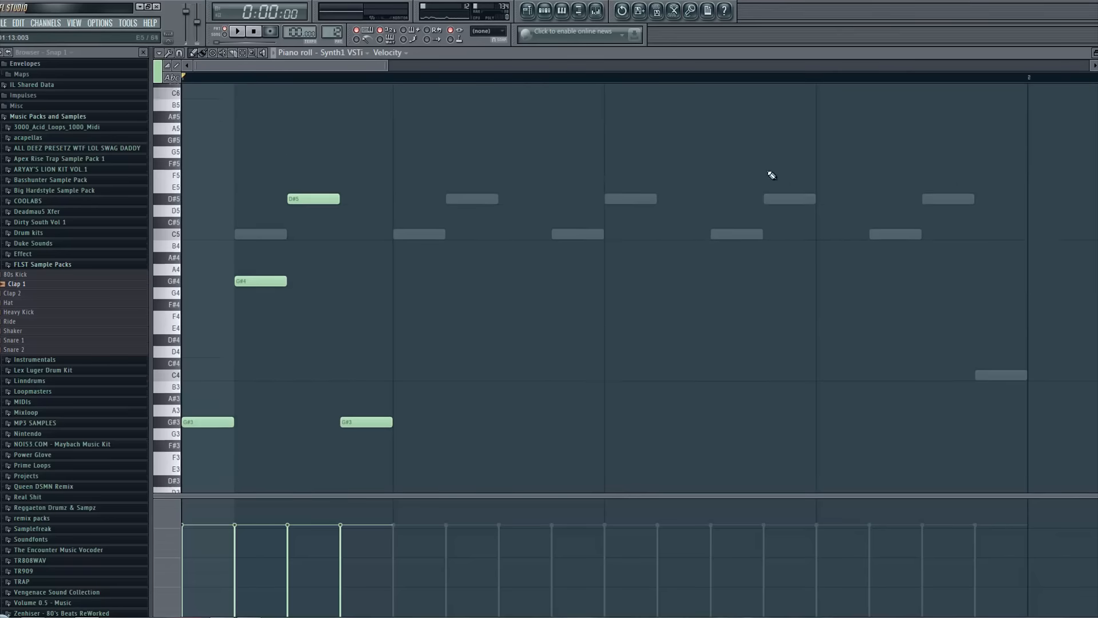
pyautogui.scroll(-2, 686, 131)
pyautogui.moveTo(572, 91); pyautogui.dragTo(95, 413)
pyautogui.hotkey('ctrl', 'b')
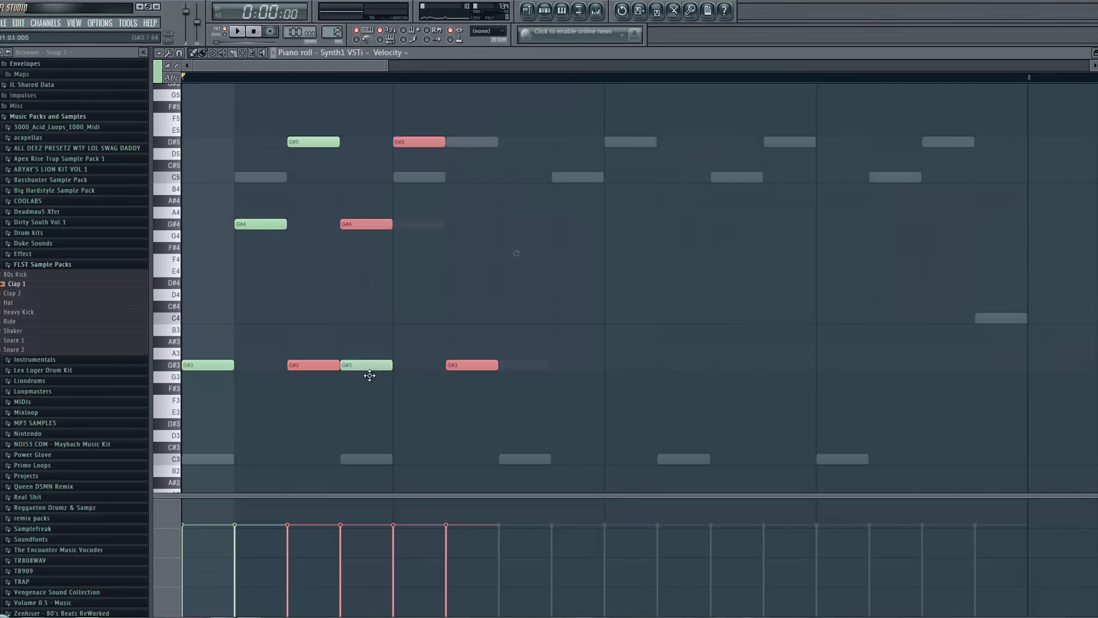
pyautogui.rightClick(426, 366)
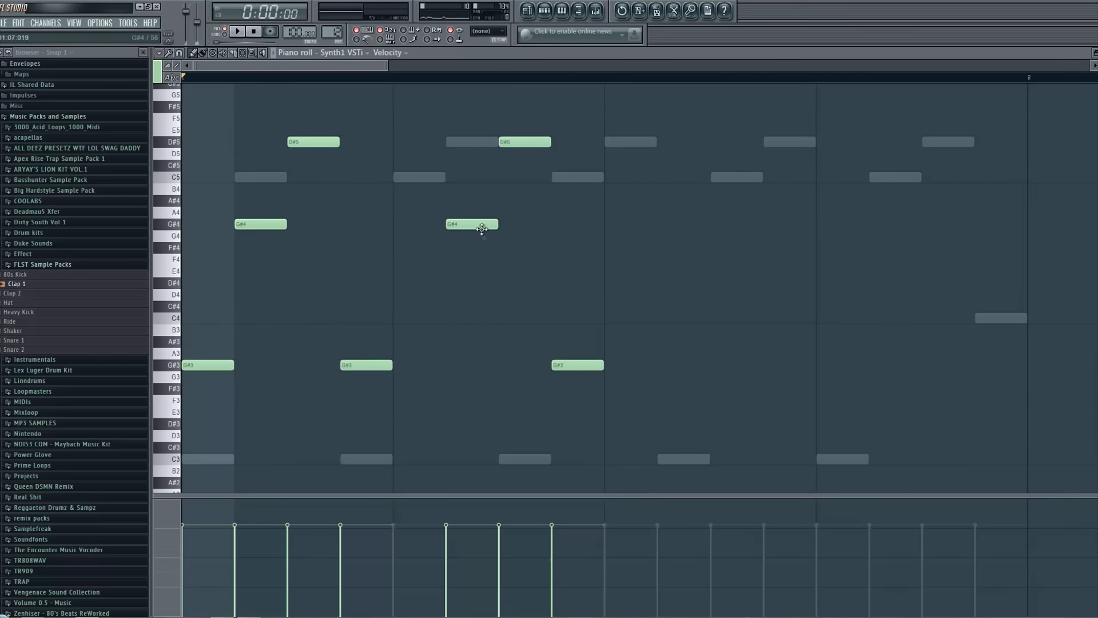
pyautogui.moveTo(739, 440); pyautogui.dragTo(417, 137)
pyautogui.moveTo(485, 224); pyautogui.dragTo(433, 224)
pyautogui.moveTo(644, 419); pyautogui.dragTo(430, 125)
# Repeat the G#4, D#5, G#3 group three more times to fill the bar up to its last step
pyautogui.hotkey('ctrl', 'b')
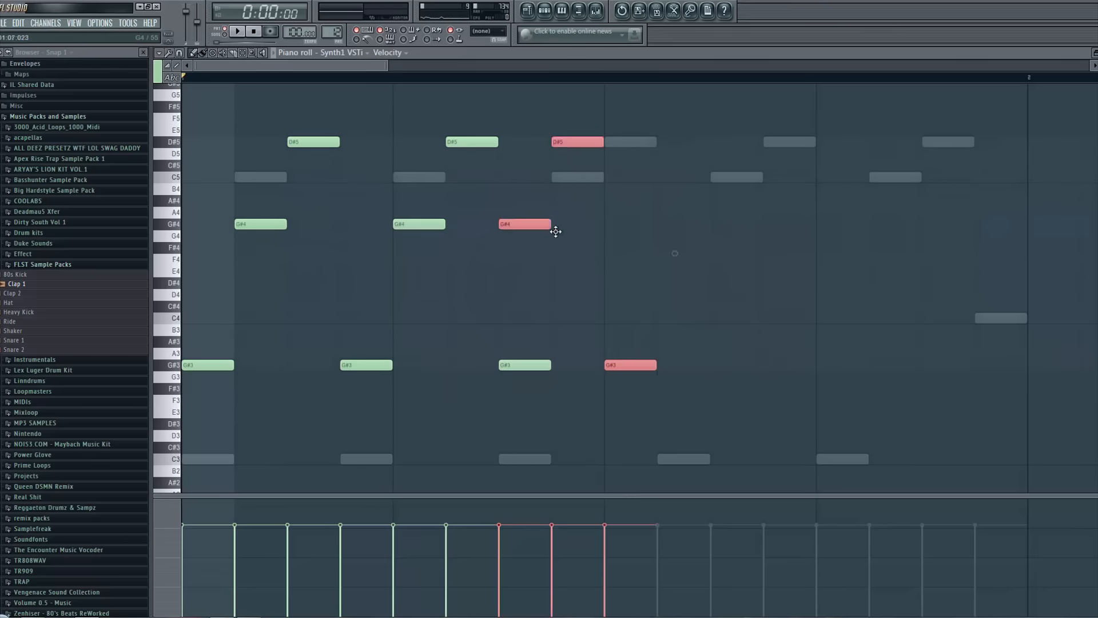
pyautogui.hotkey('shift', 'Right')
pyautogui.press('space')
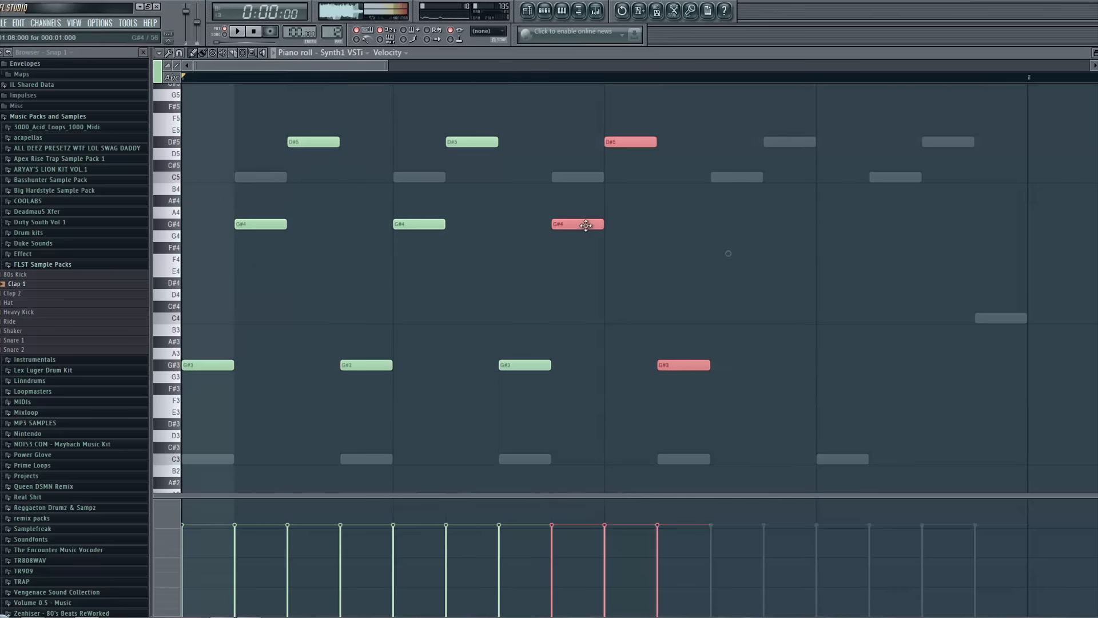
pyautogui.press('space')
pyautogui.hotkey('ctrl', 'b')
pyautogui.hotkey('shift', 'Right')
pyautogui.hotkey('shift', 'Left')
pyautogui.hotkey('ctrl', 'b')
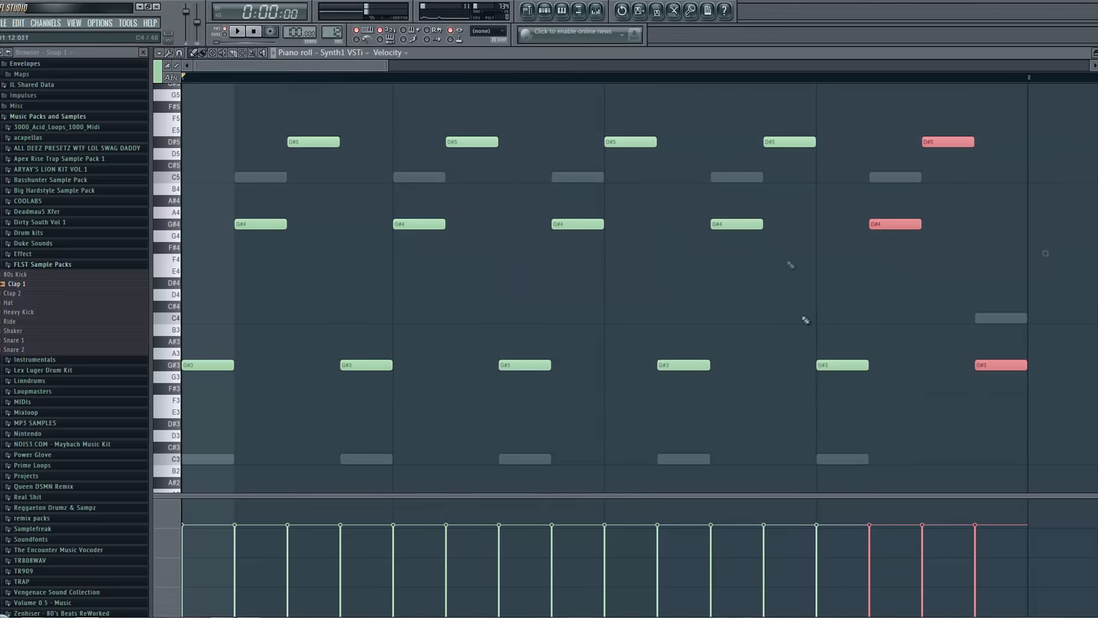
# Copy the new Synth1 VSTi notes to Synth1 VSTi #2 and #3, play Pattern 12 and return to the playlist
pyautogui.click(545, 10)
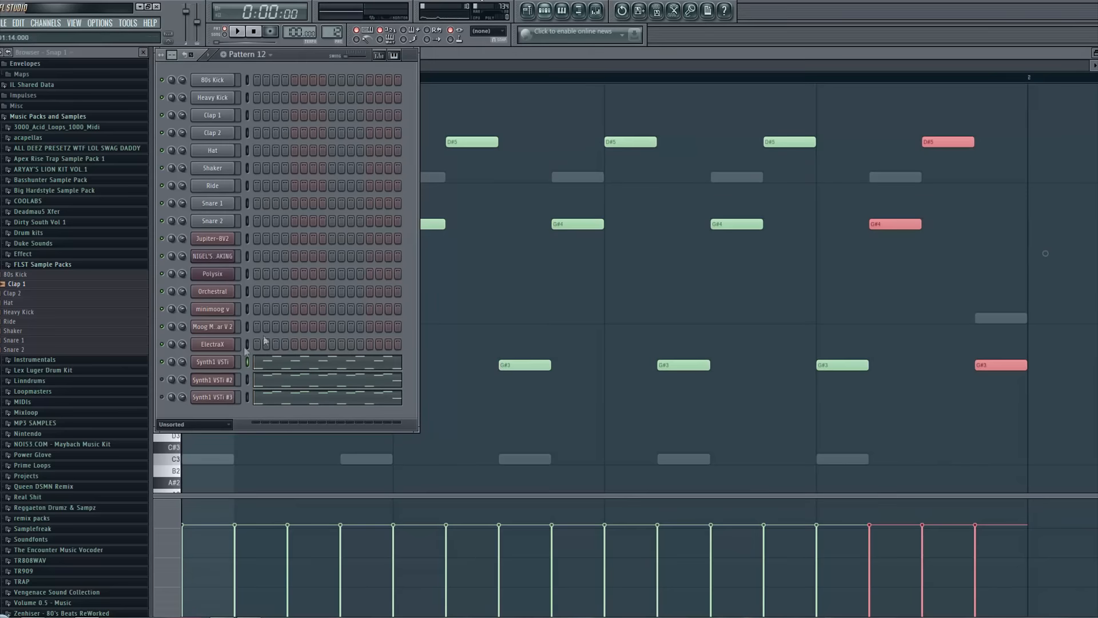
pyautogui.click(247, 397)
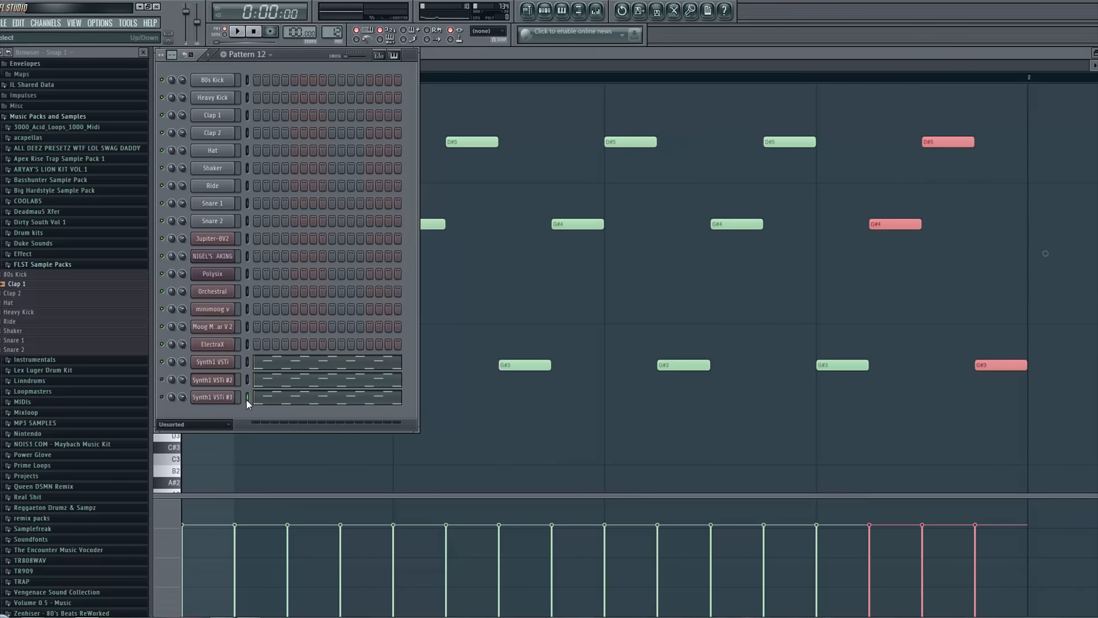
pyautogui.press('space')
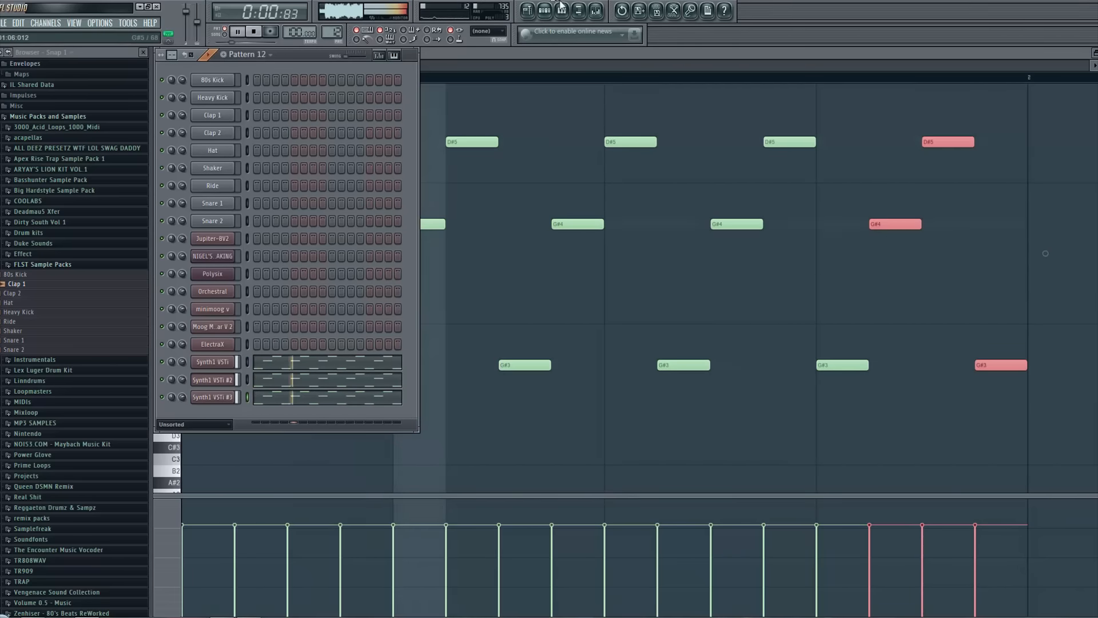
pyautogui.press('F5')
pyautogui.press('space')
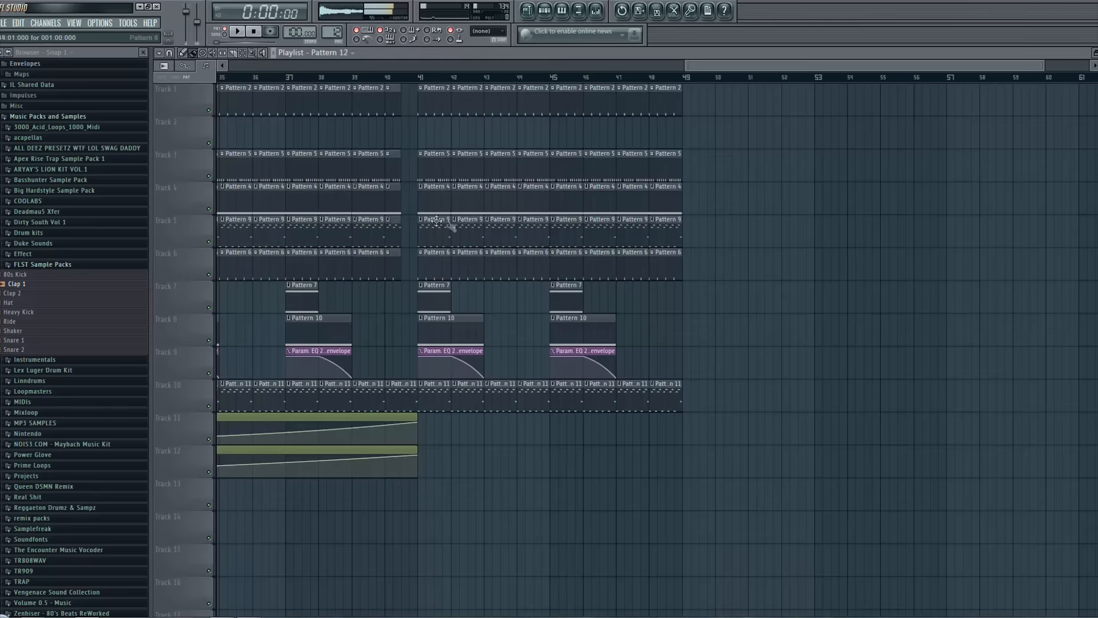
# Playing from bar 39, replace Track 5's Pattern 9 clips in bars 41 to 48 with Pattern 12 and erase Track 10's Pattern 11 clips there
pyautogui.click(360, 78)
pyautogui.press('space')
pyautogui.moveTo(433, 233); pyautogui.dragTo(668, 242)
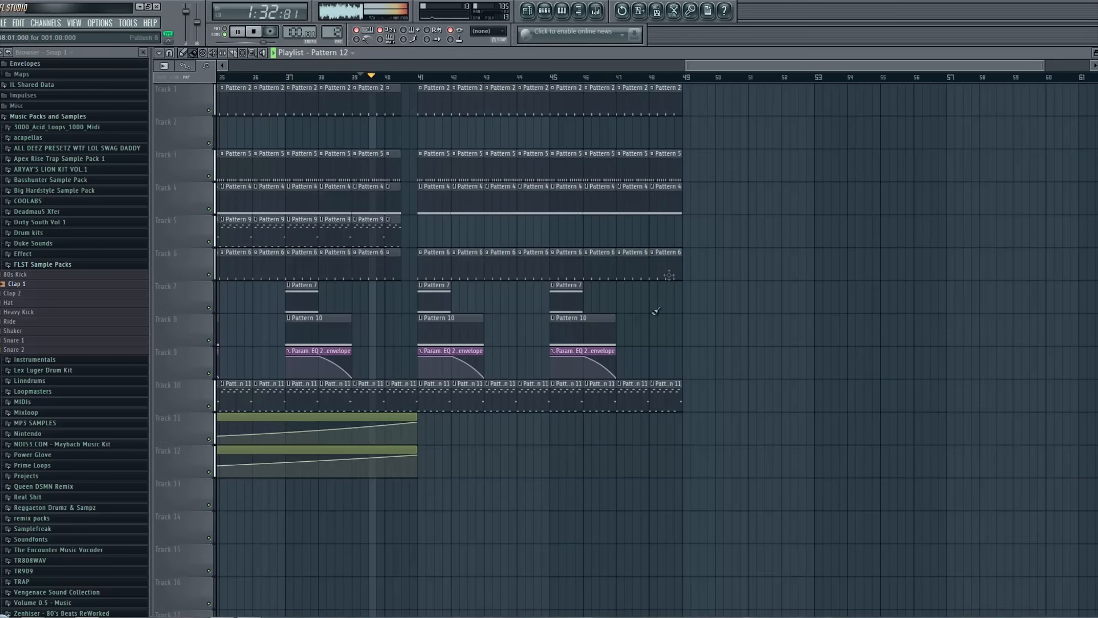
pyautogui.moveTo(427, 389); pyautogui.dragTo(675, 401)
pyautogui.moveTo(419, 233); pyautogui.dragTo(677, 235)
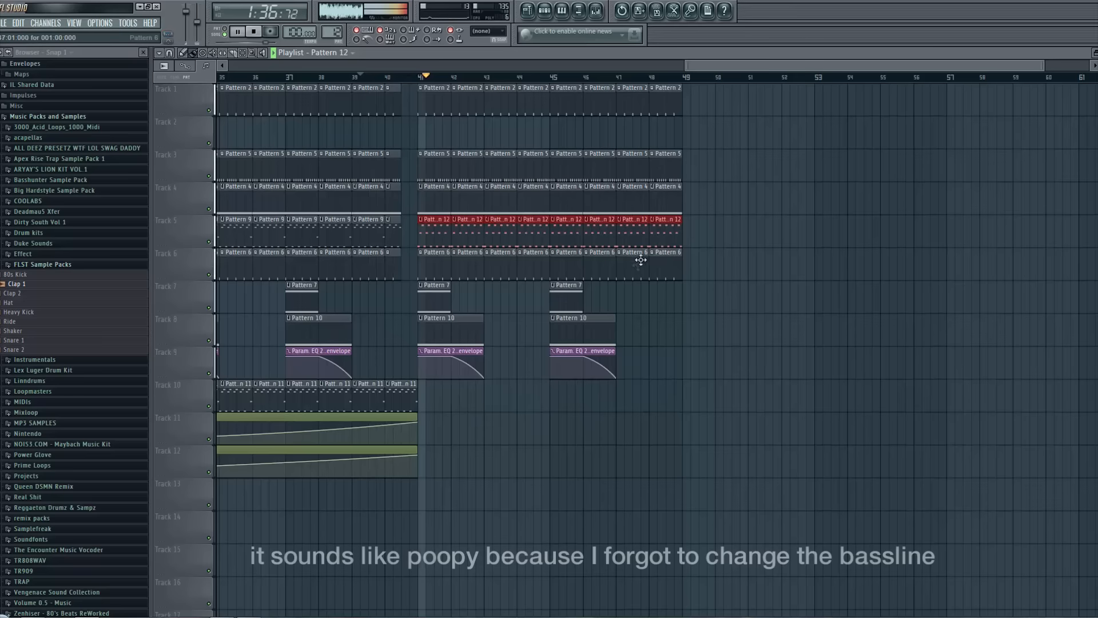
pyautogui.click(545, 10)
pyautogui.press('space')
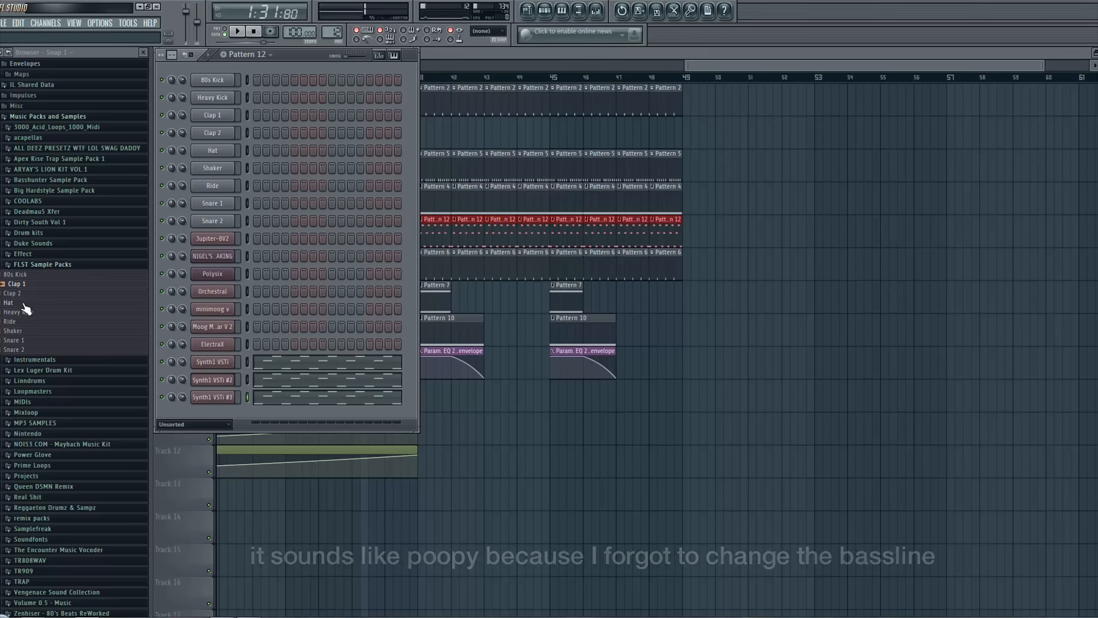
# Preview the Shaker sample from the browser and look over the whole arrangement in the playlist
pyautogui.click(17, 331)
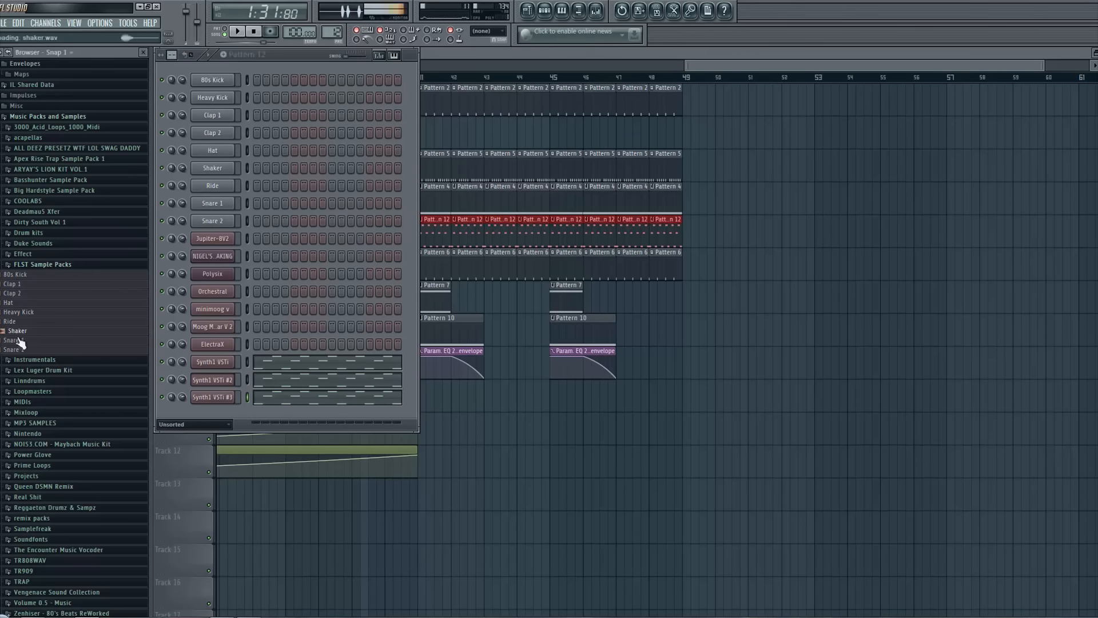
pyautogui.rightClick(763, 317)
pyautogui.moveTo(759, 67); pyautogui.dragTo(227, 203)
pyautogui.moveTo(588, 65); pyautogui.dragTo(1085, 67)
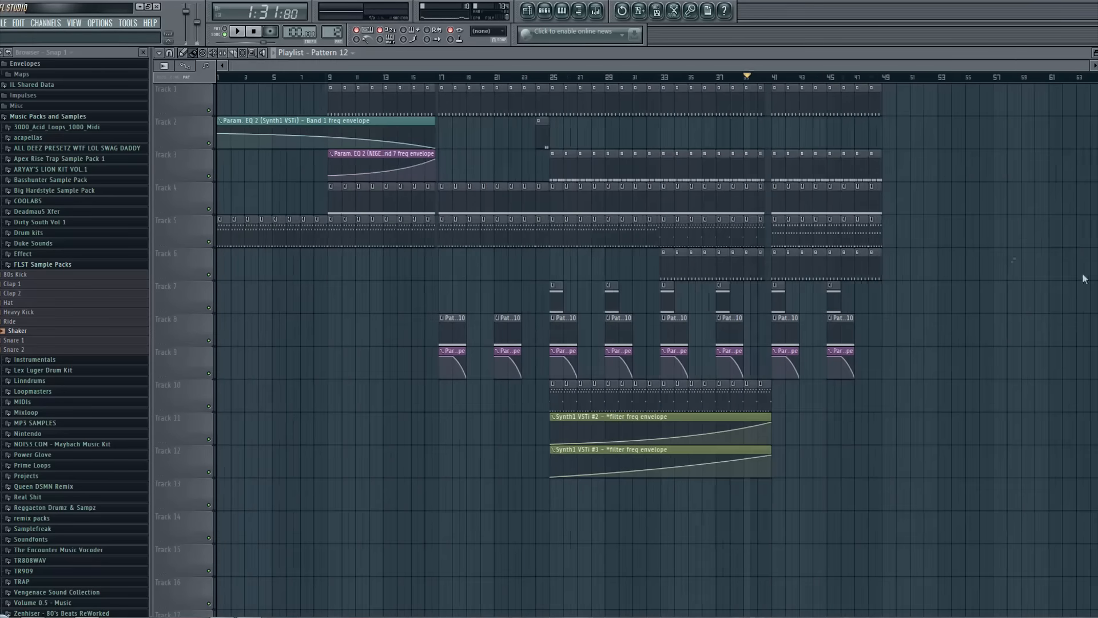
pyautogui.moveTo(717, 67); pyautogui.dragTo(721, 45)
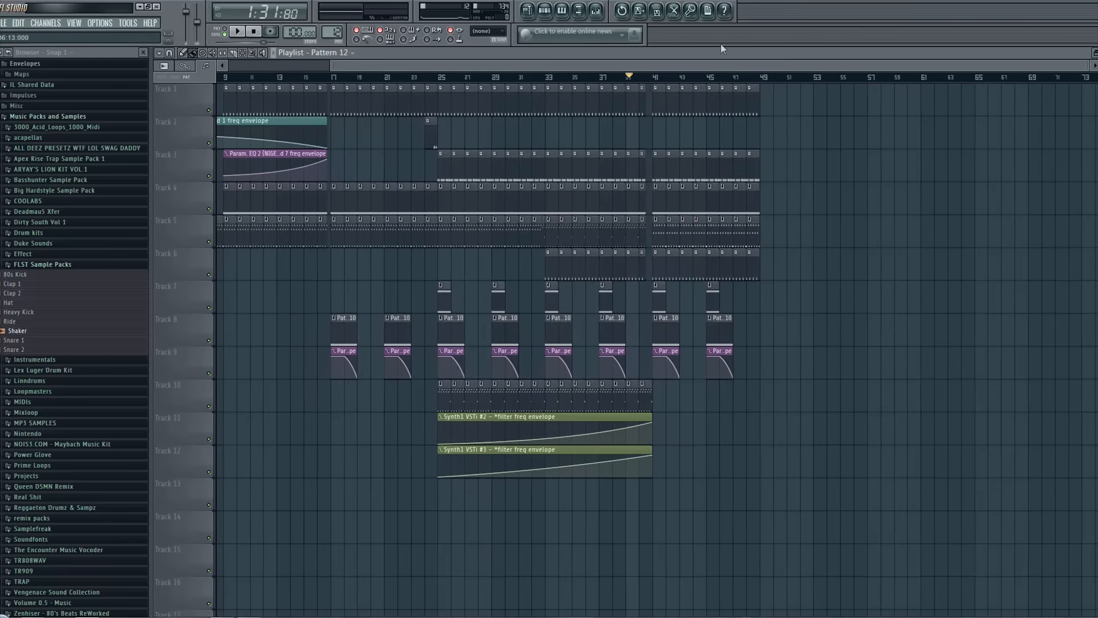
# Insert a Mono/Fury channel below Synth1 VSTi, audition its Rezo Bass program and stop playback
pyautogui.click(544, 11)
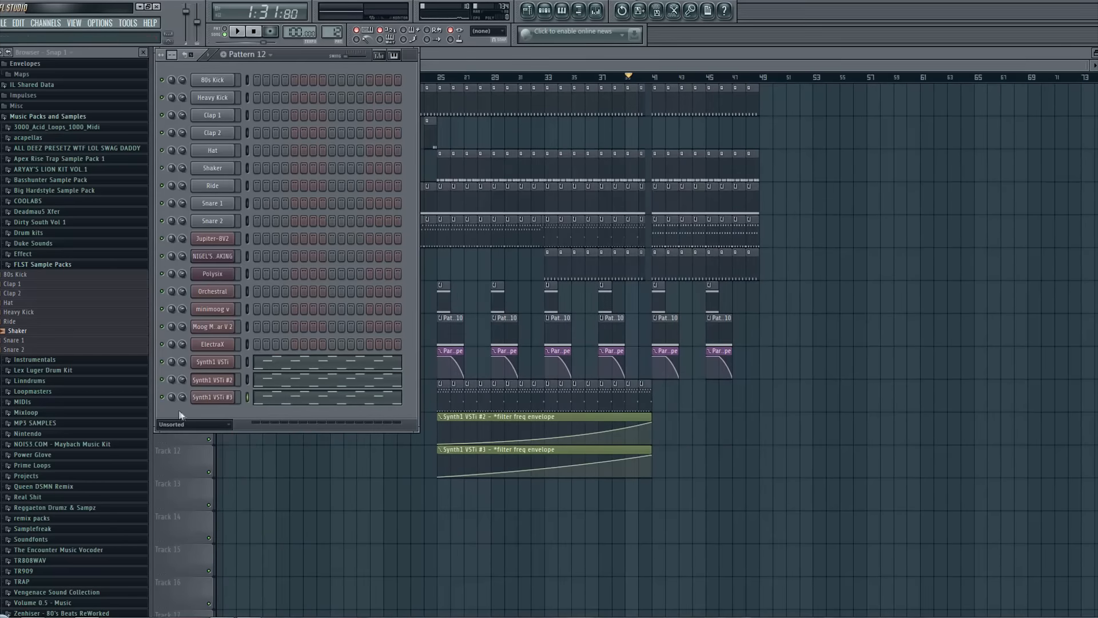
pyautogui.rightClick(215, 380)
pyautogui.moveTo(268, 489)
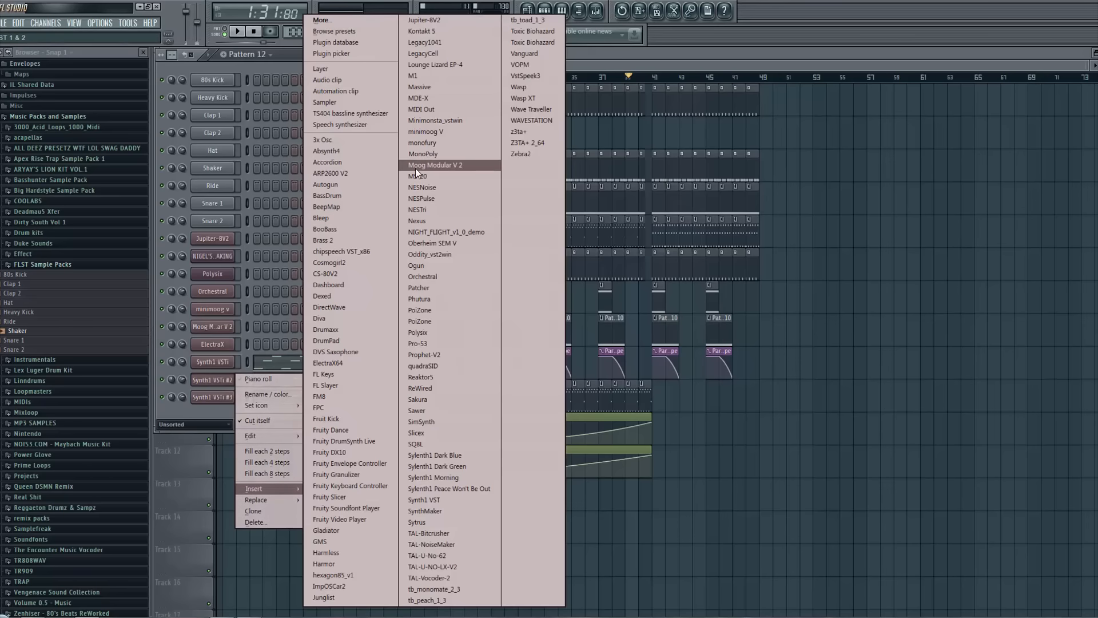
pyautogui.click(424, 142)
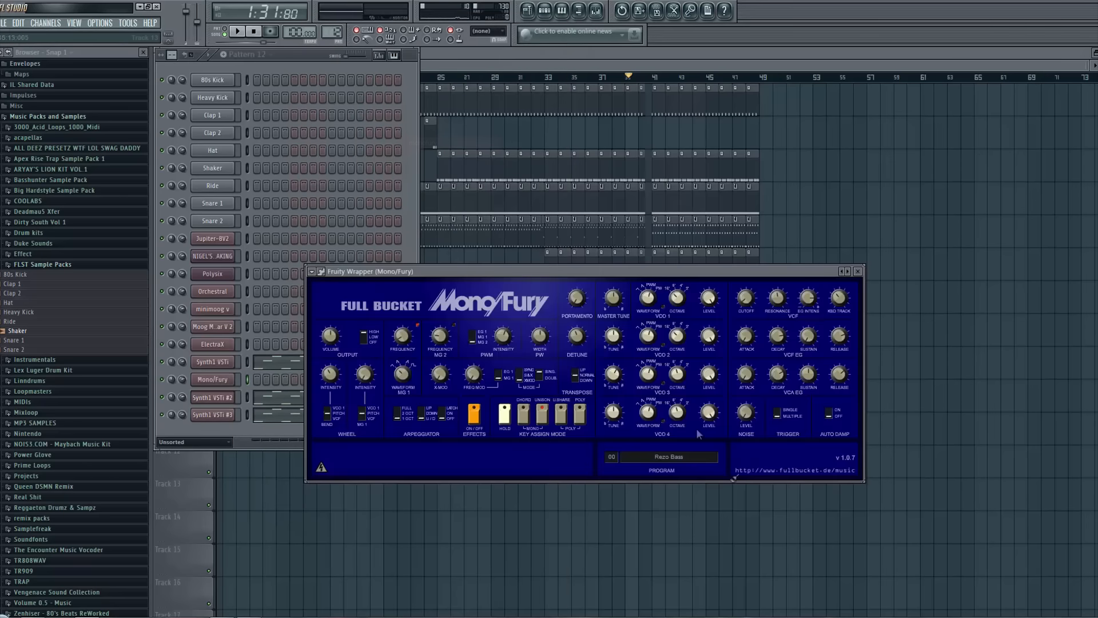
pyautogui.moveTo(465, 268); pyautogui.dragTo(583, 240)
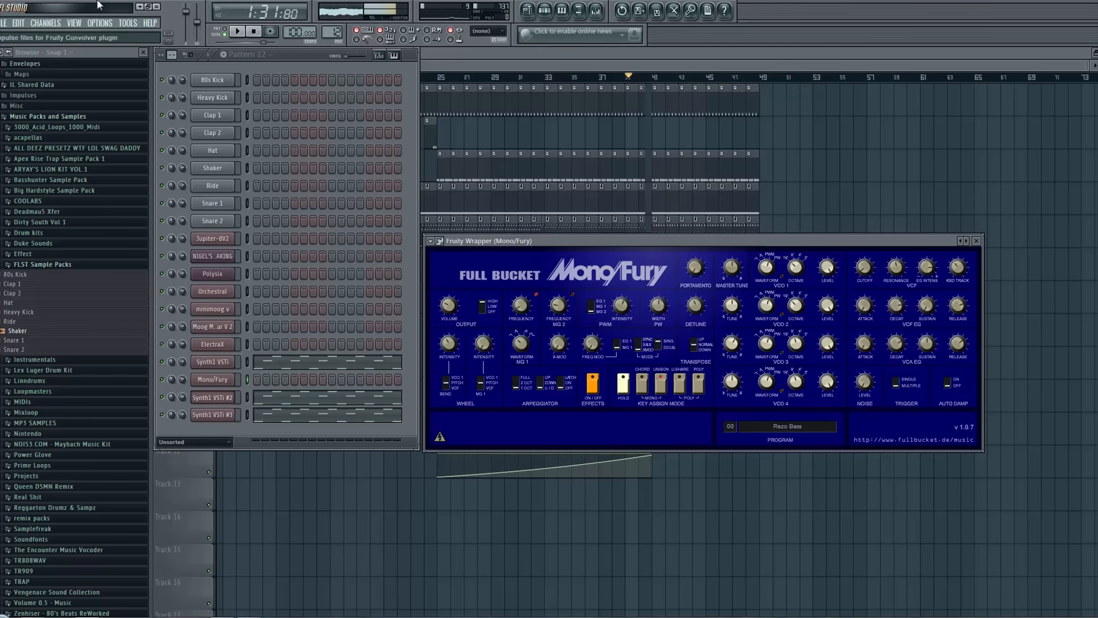
pyautogui.click(253, 31)
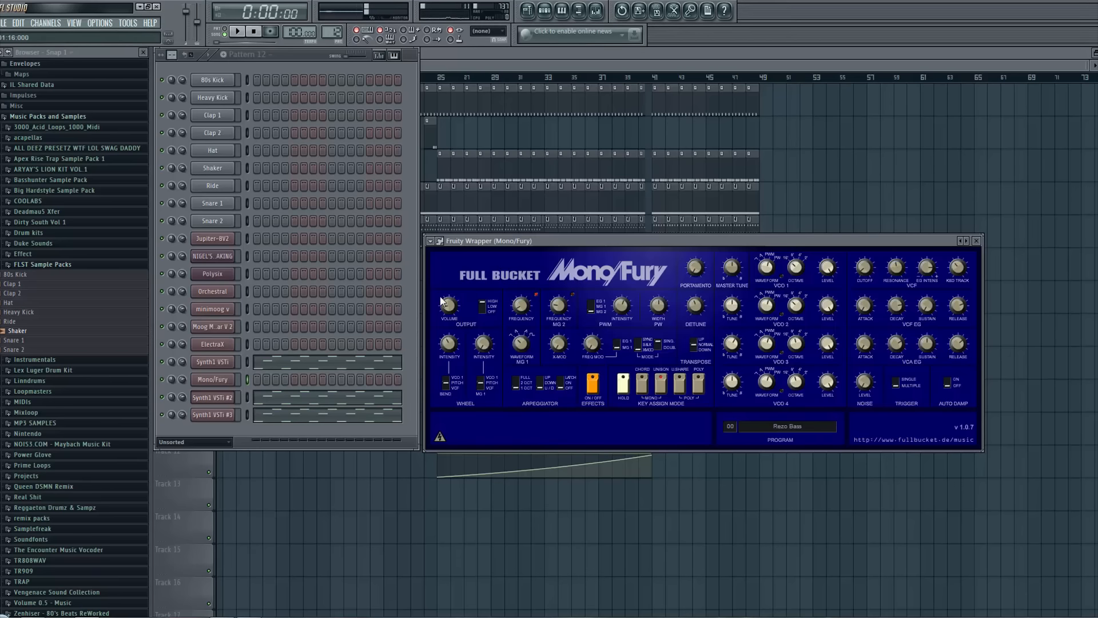
# Close the Mono/Fury window, hide the step sequencer and show the playlist from bar 1
pyautogui.click(976, 241)
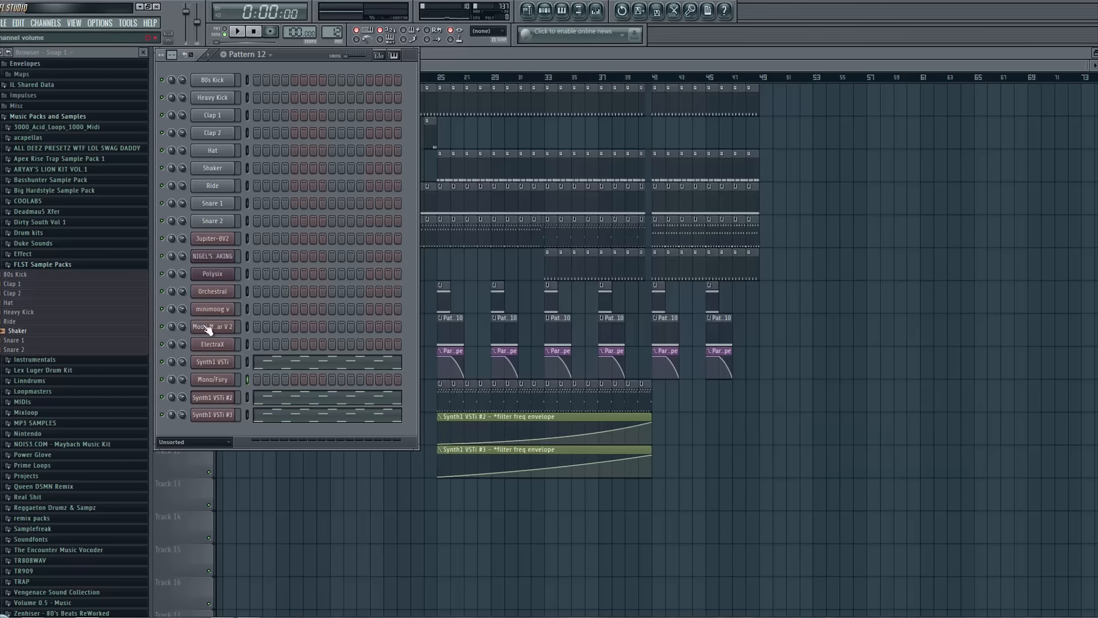
pyautogui.press('F6')
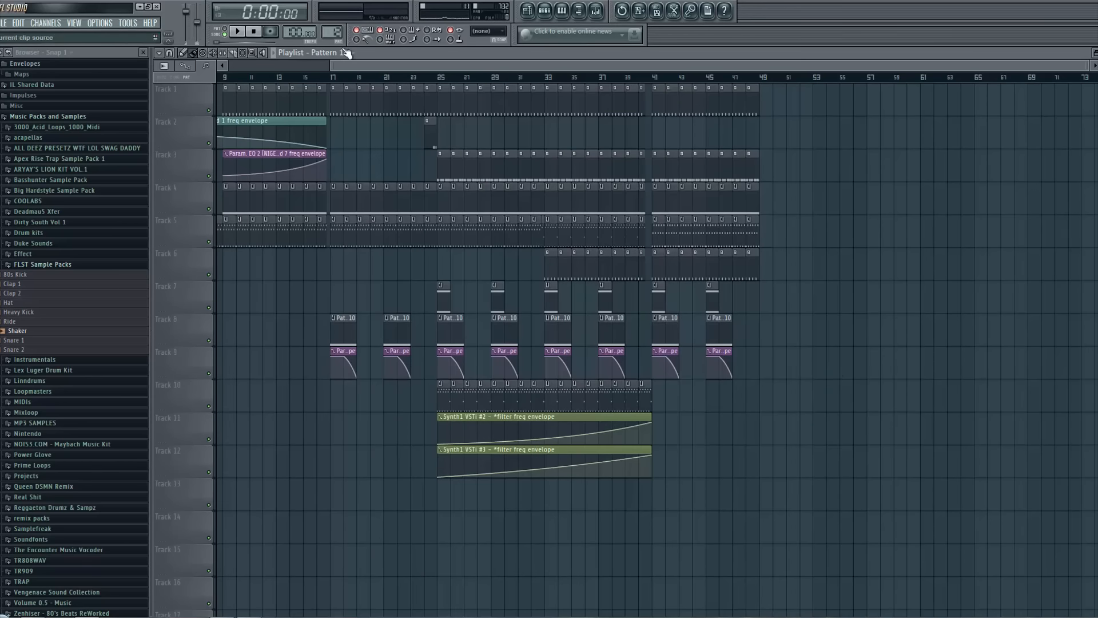
pyautogui.moveTo(345, 64); pyautogui.dragTo(243, 64)
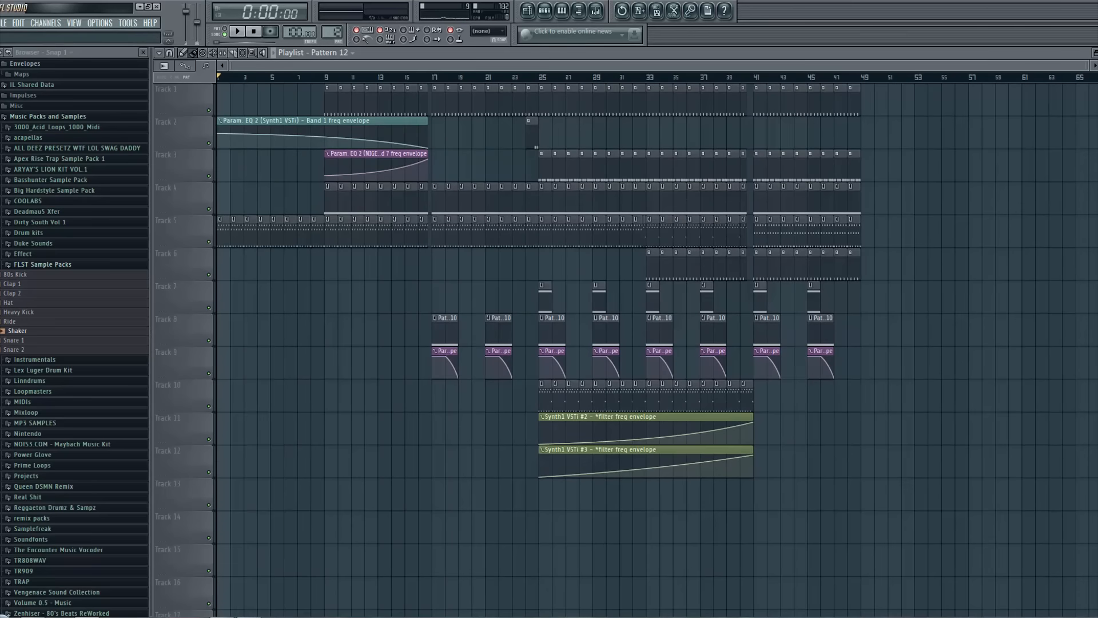